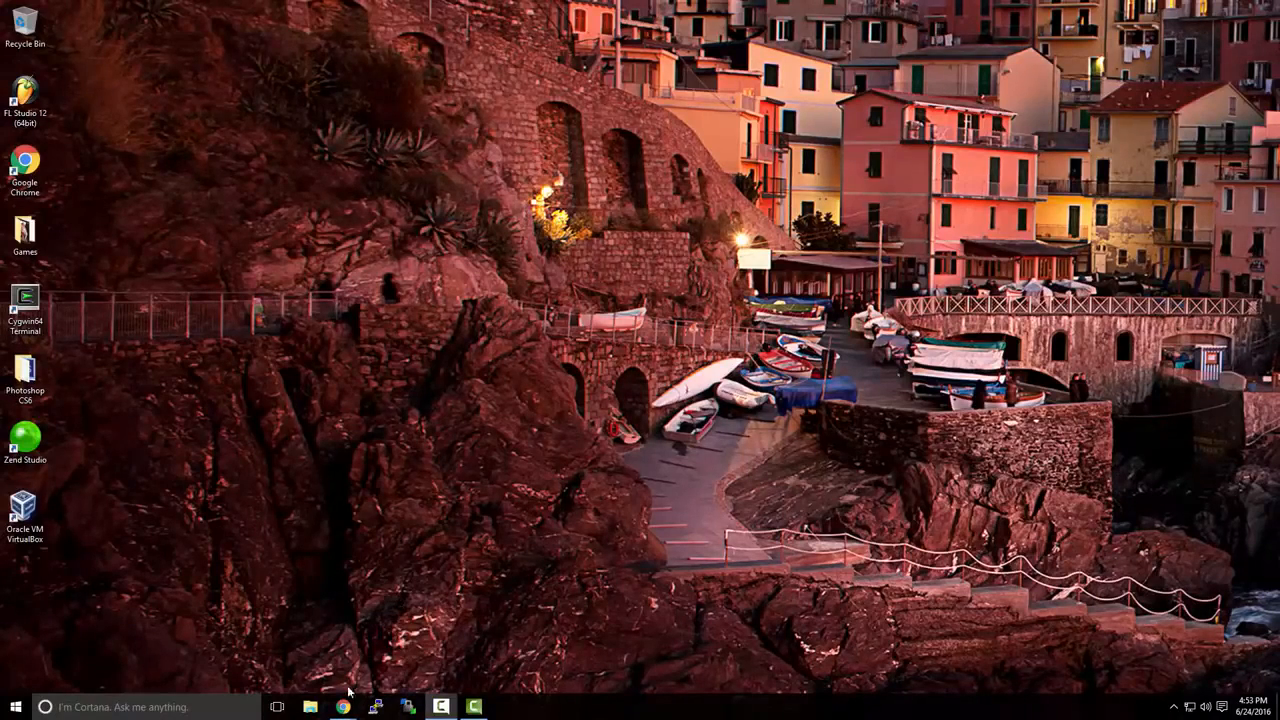
From vmware.com's Workstation Pro trial page, download the Workstation 12 Pro Windows 64-bit installer.
mouse_move(343, 700)
click(405, 662)
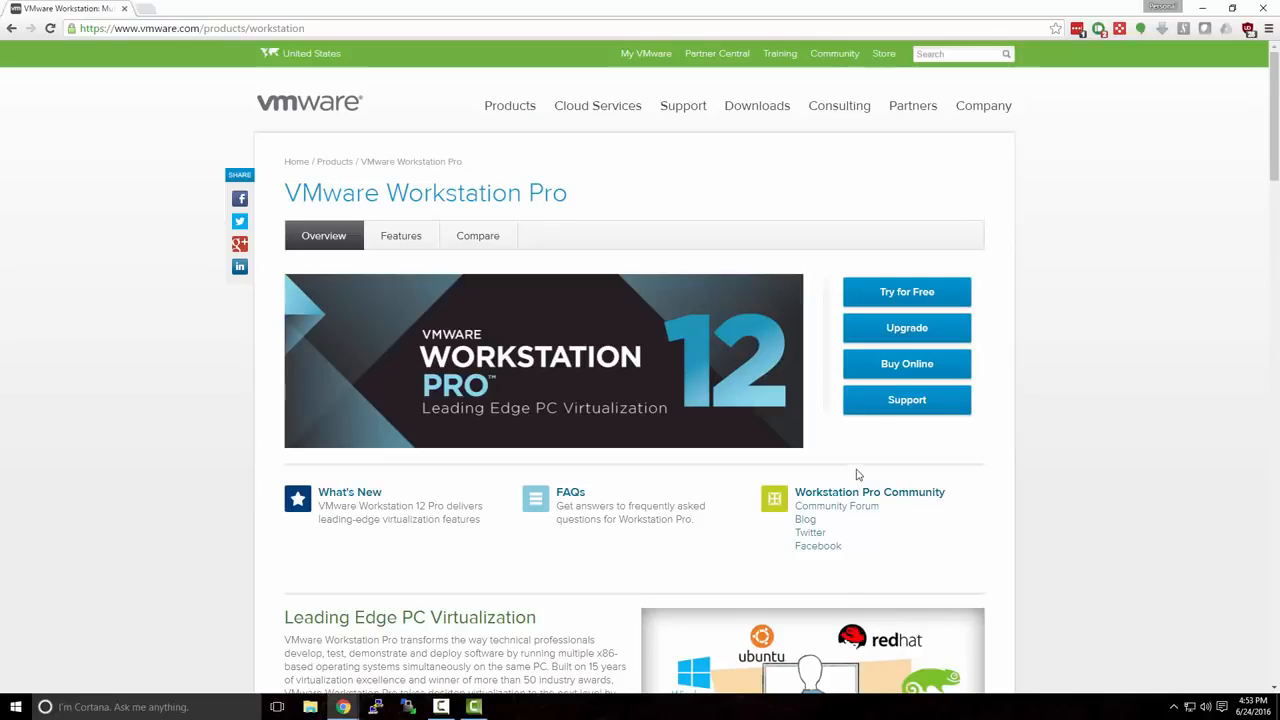
click(882, 292)
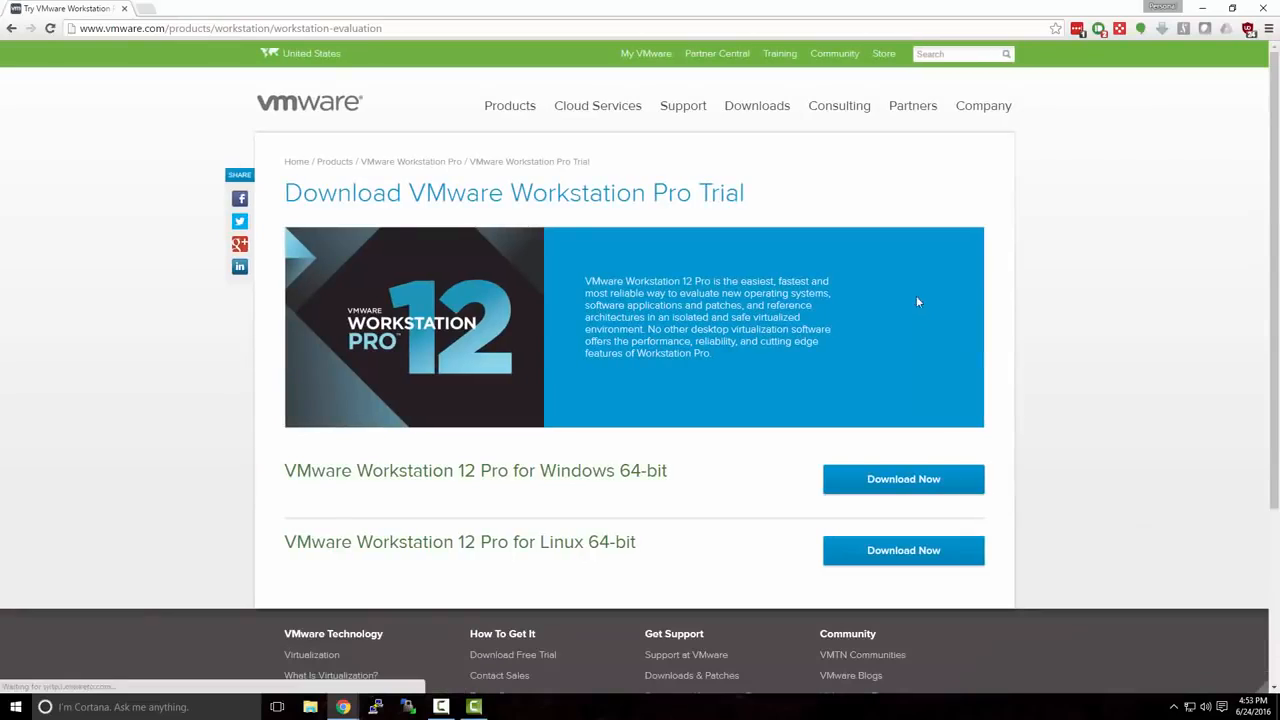
click(11, 28)
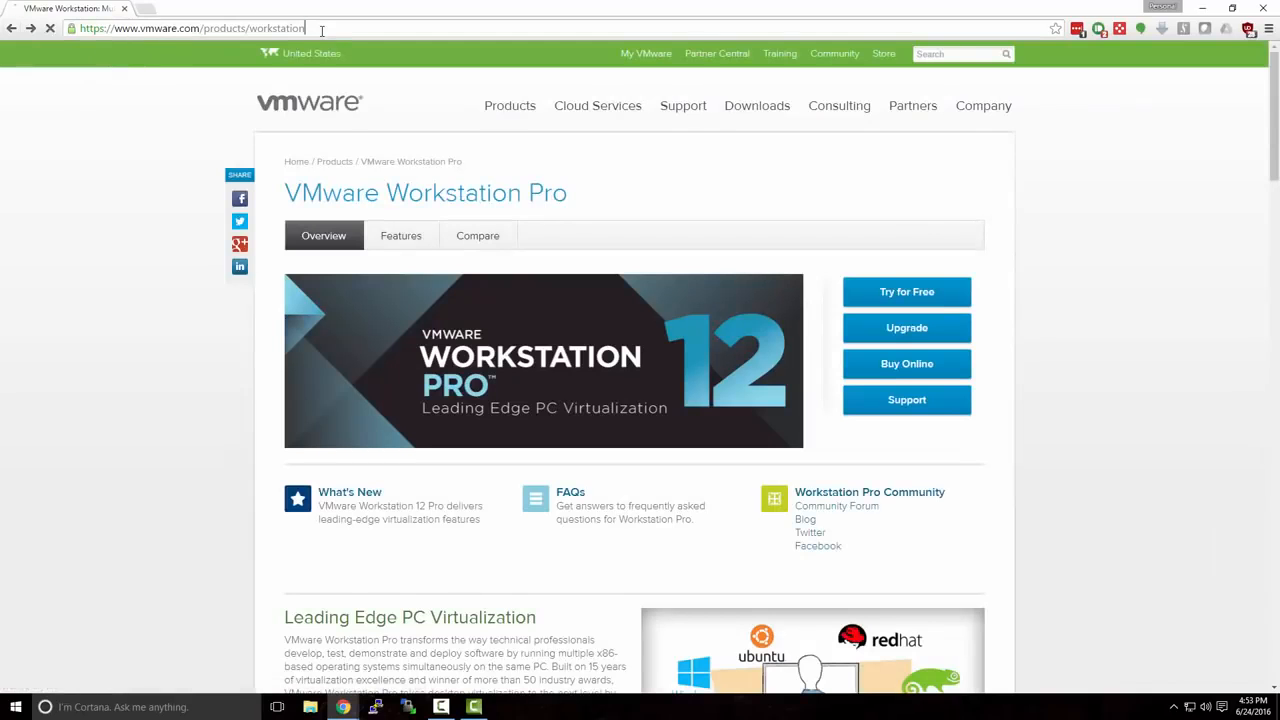
click(321, 31)
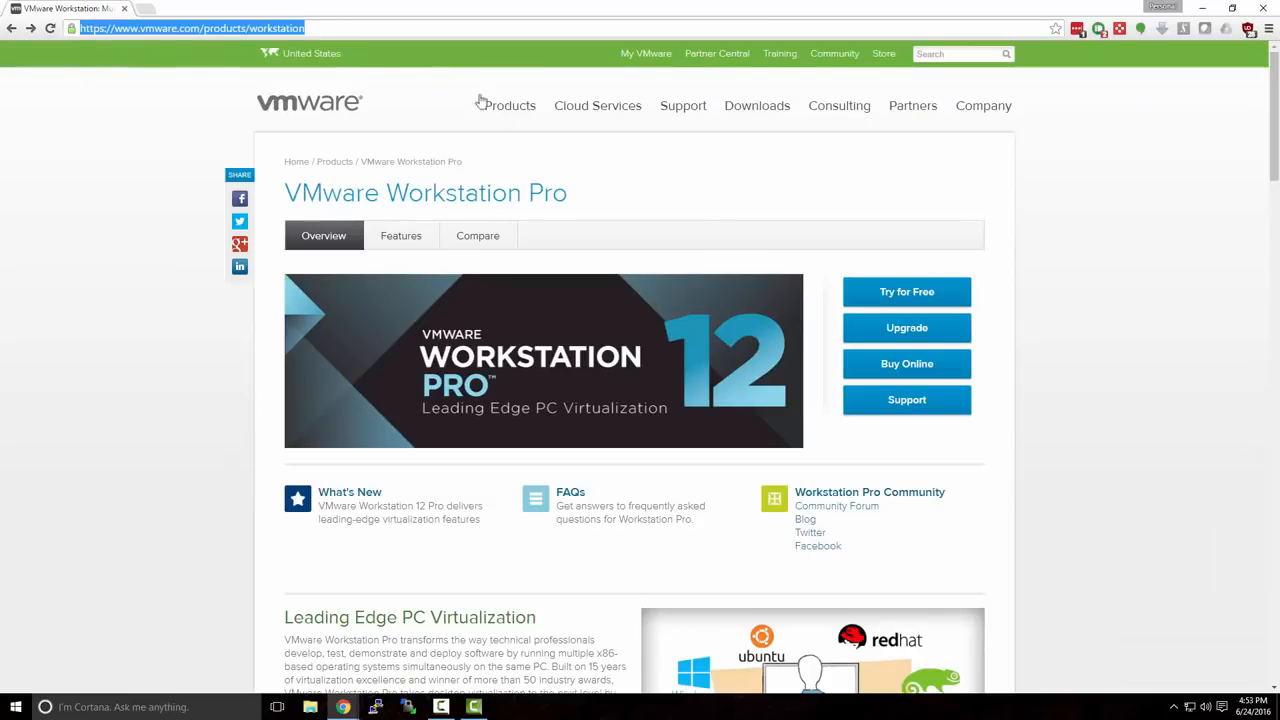
click(800, 245)
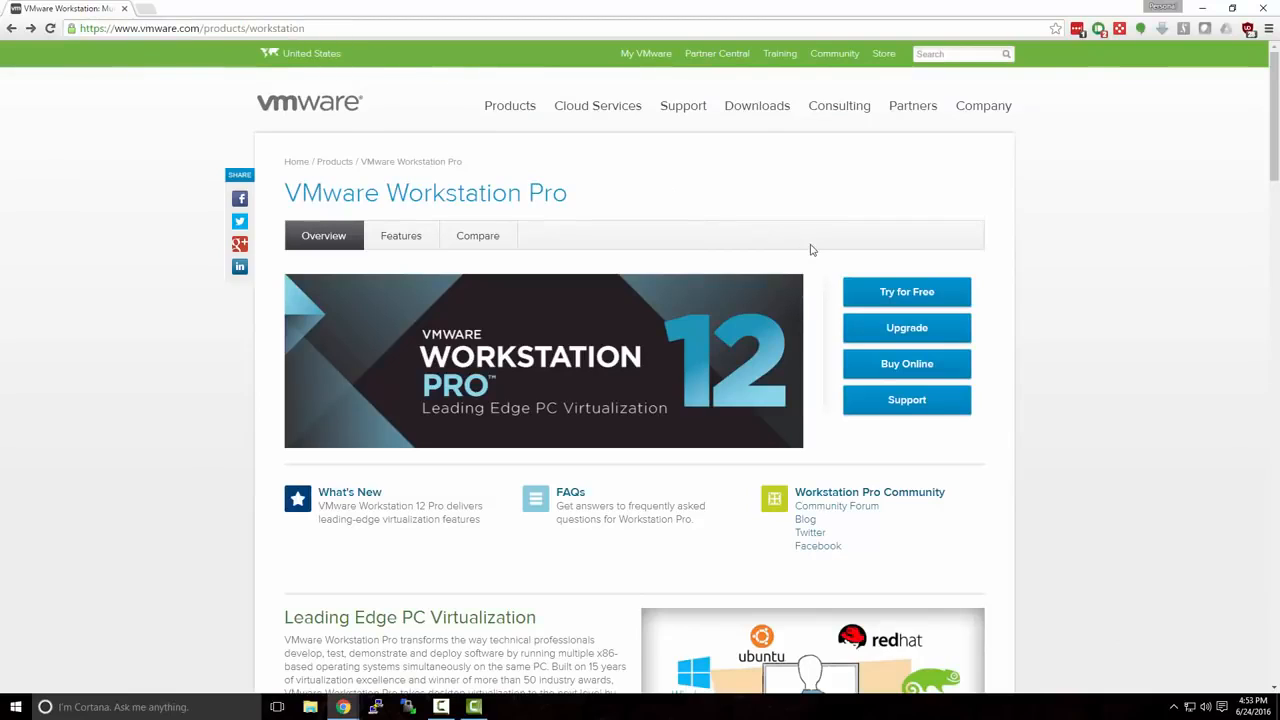
click(885, 293)
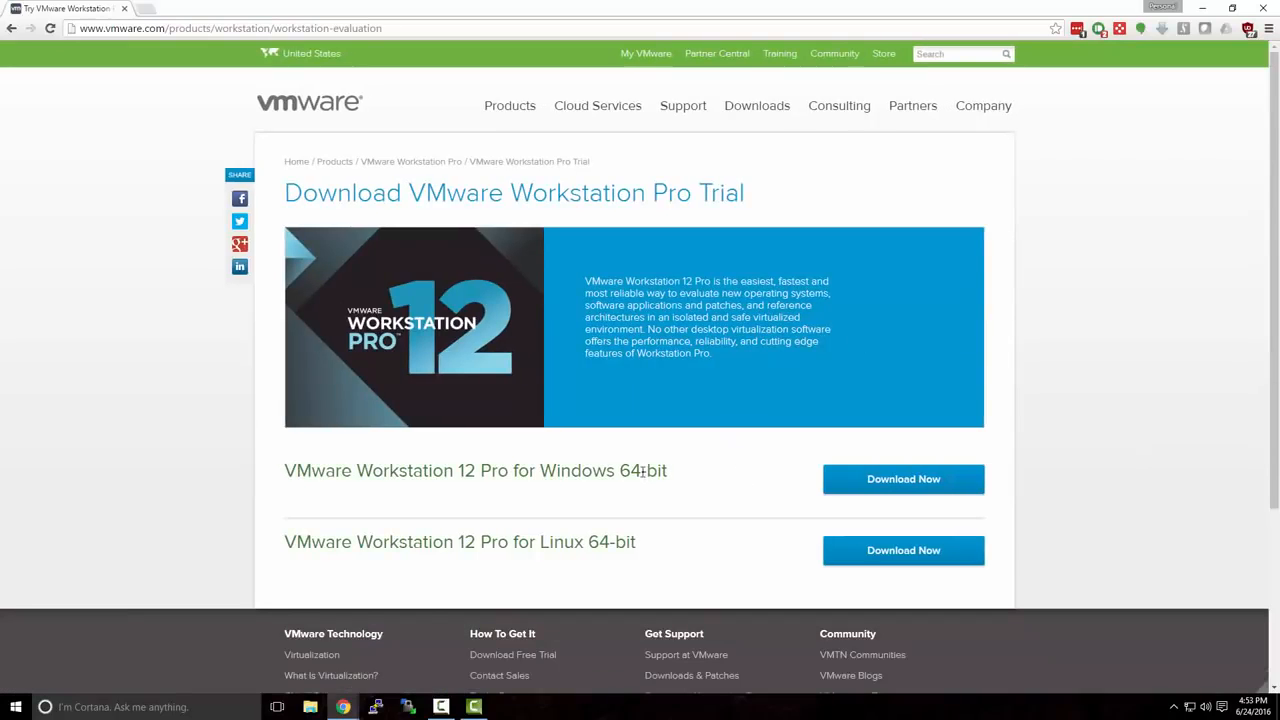
drag(541, 471, 689, 480)
click(699, 481)
click(863, 487)
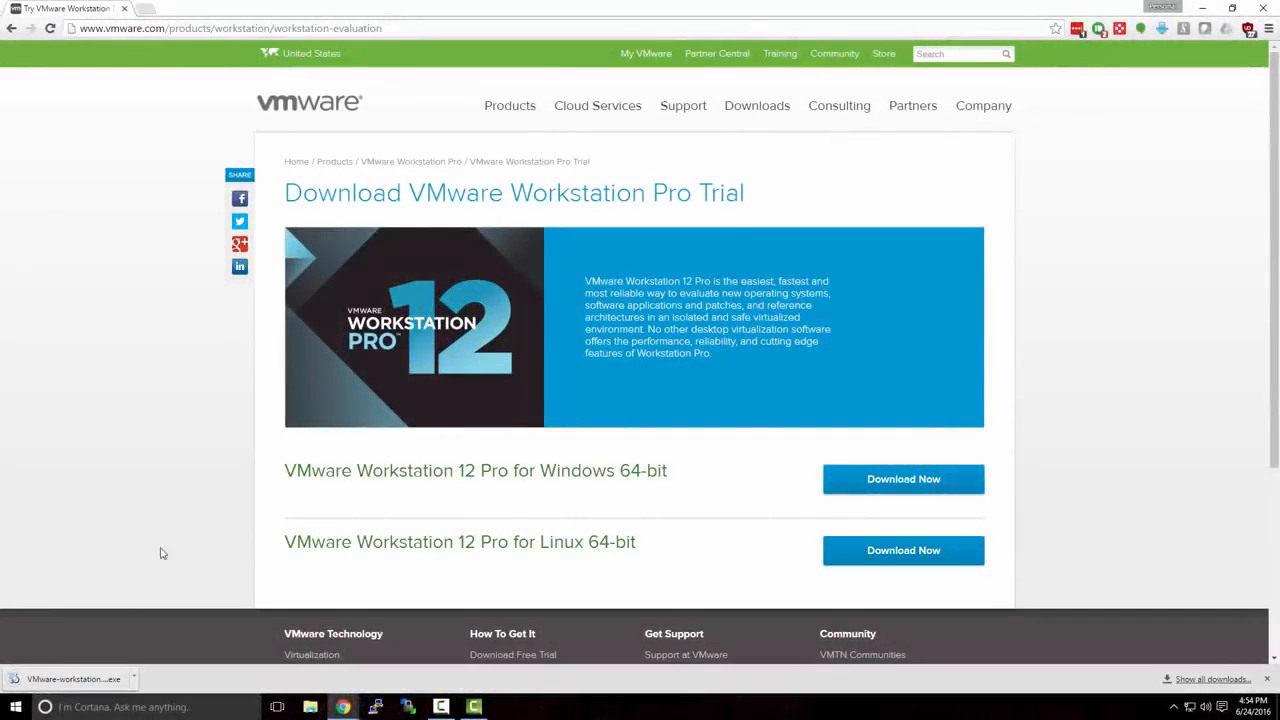
Run the downloaded installer, accept the EULA, and install Workstation Pro with default options and shortcuts.
click(70, 679)
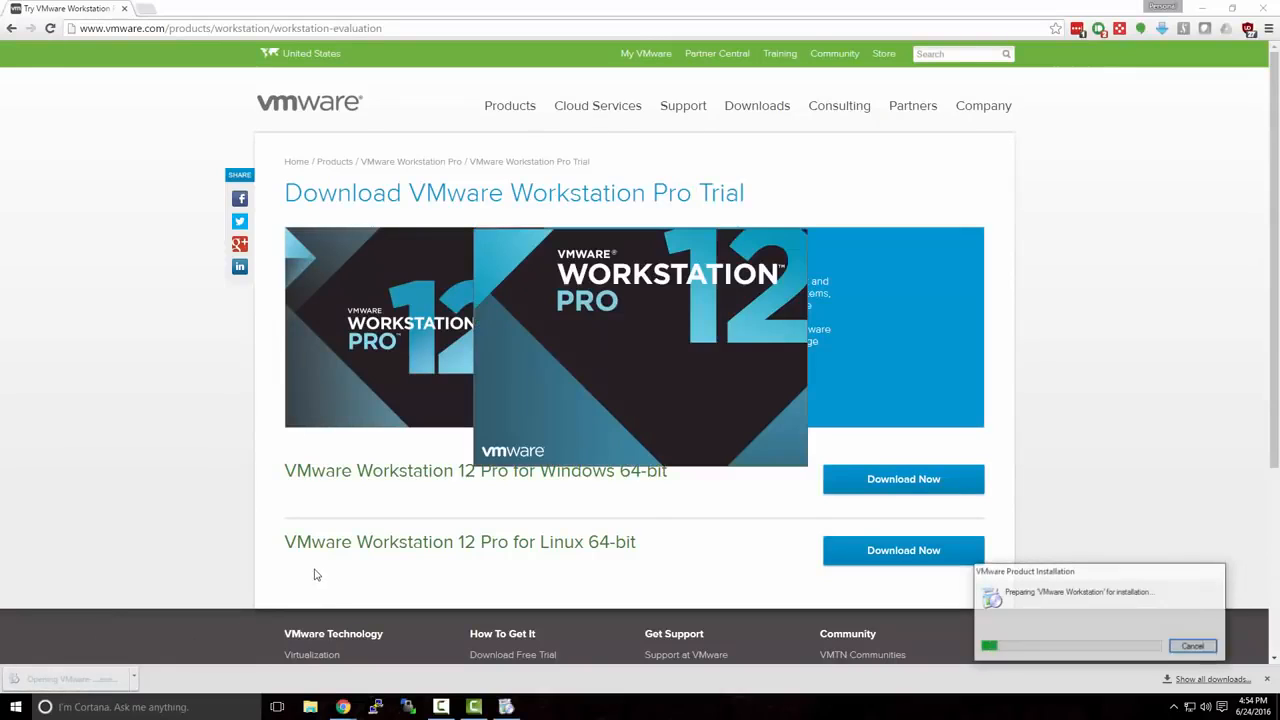
click(1203, 12)
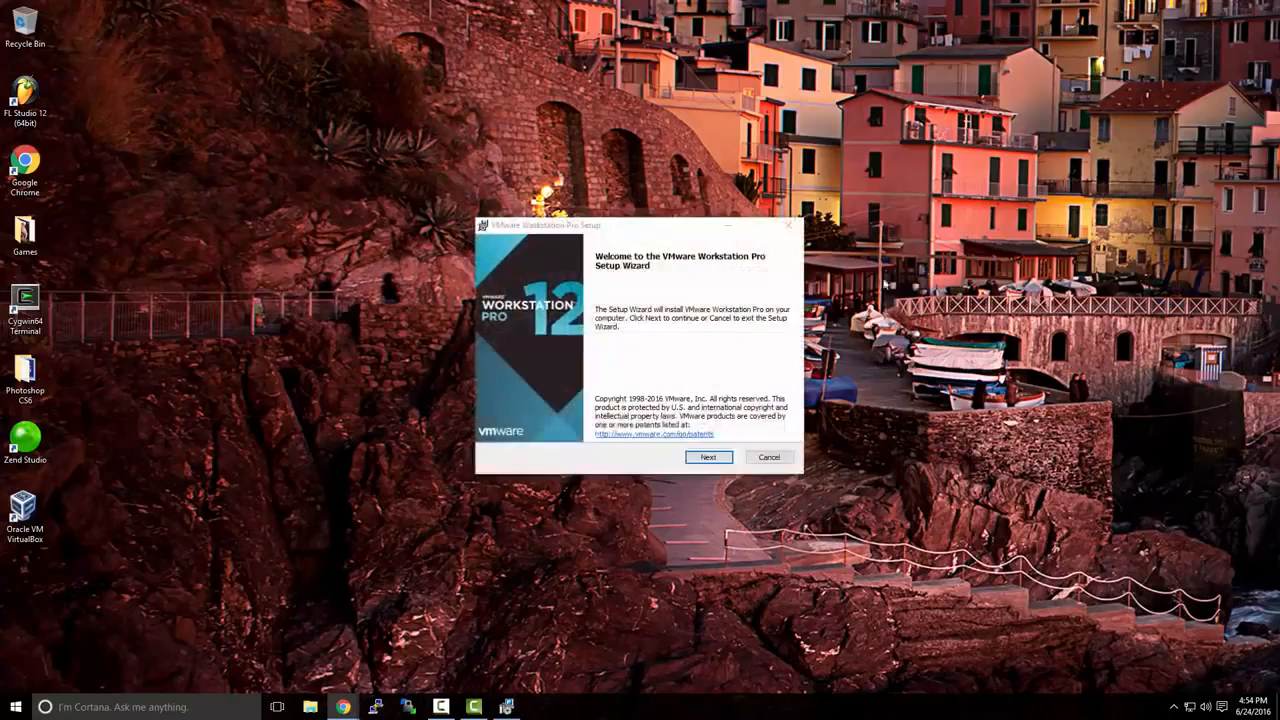
click(718, 459)
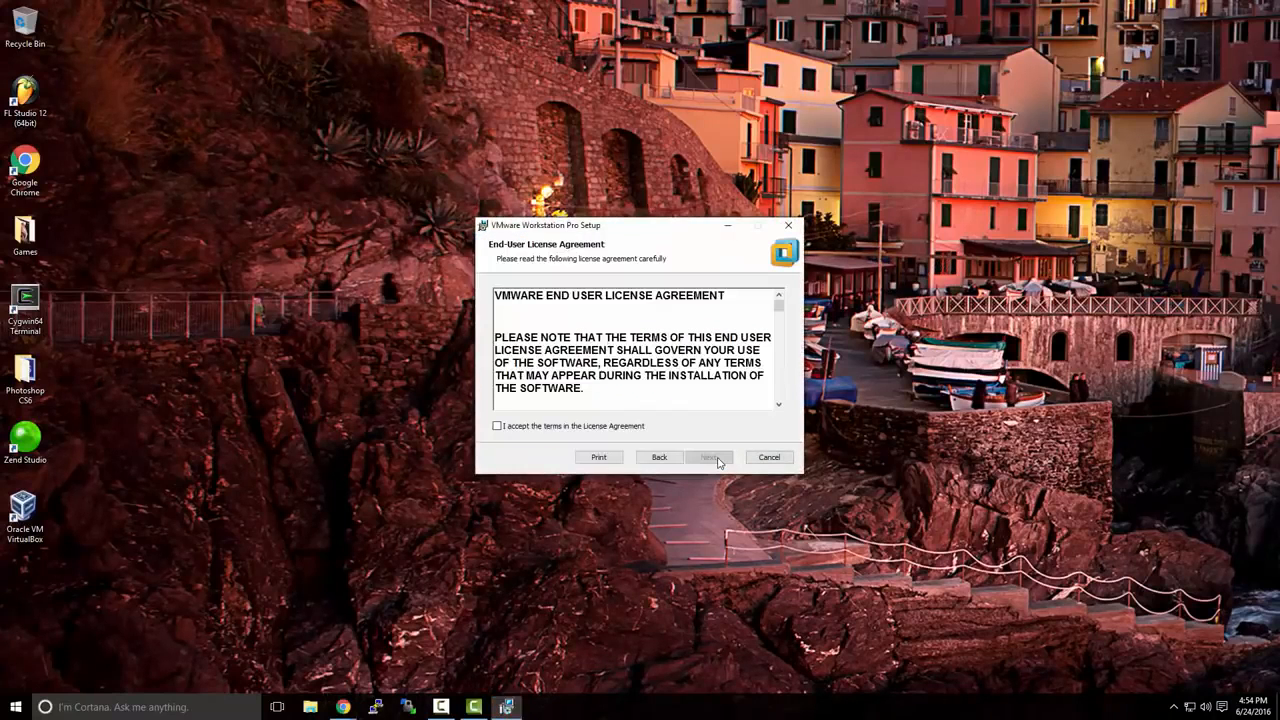
click(624, 427)
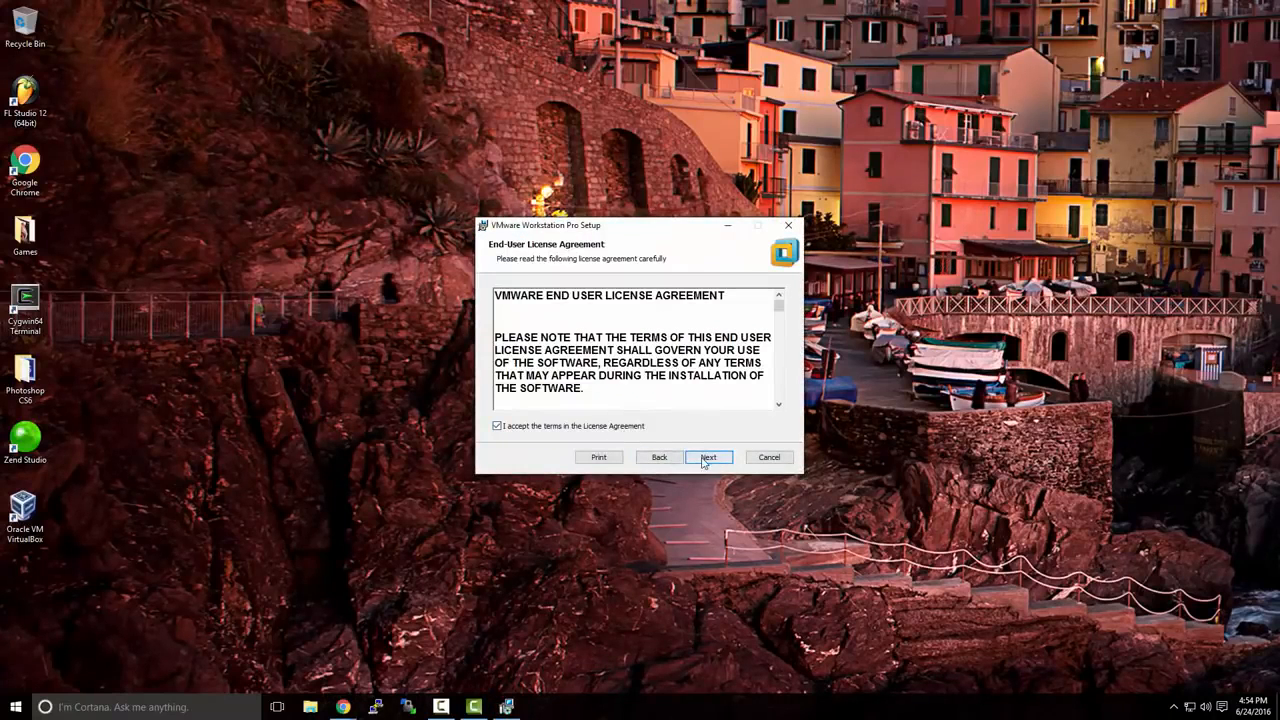
click(704, 459)
click(704, 459)
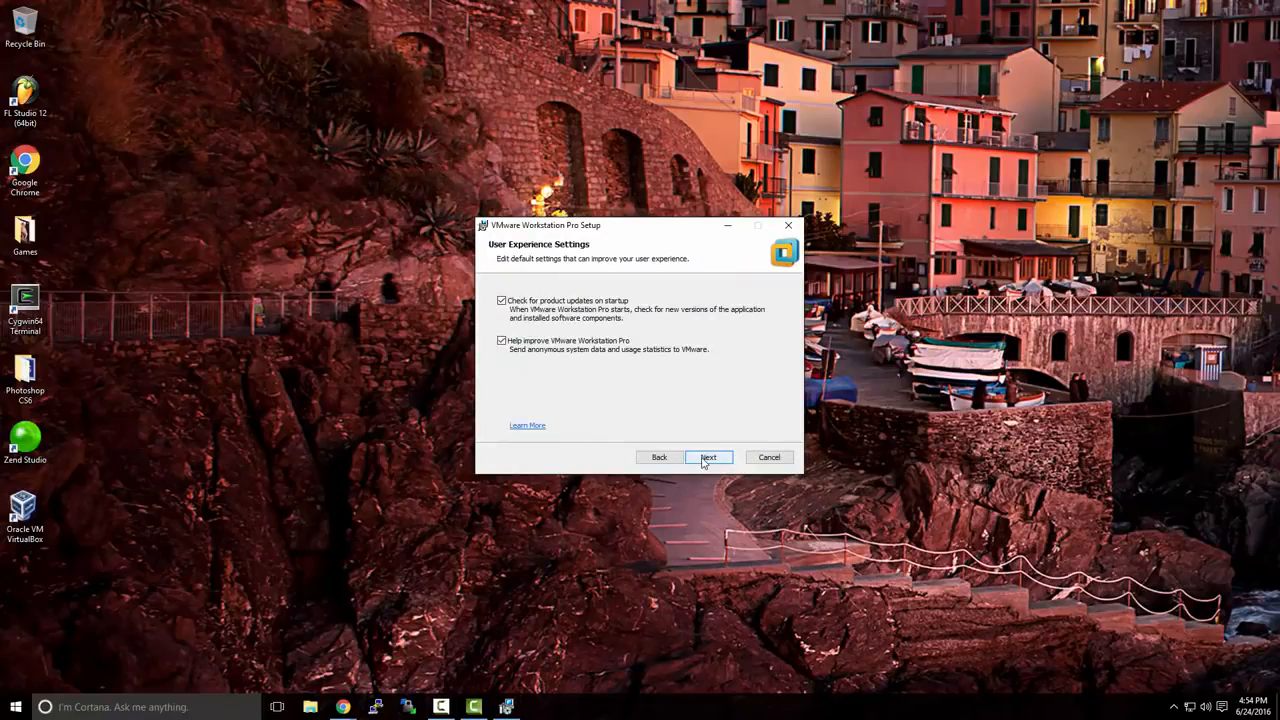
click(704, 459)
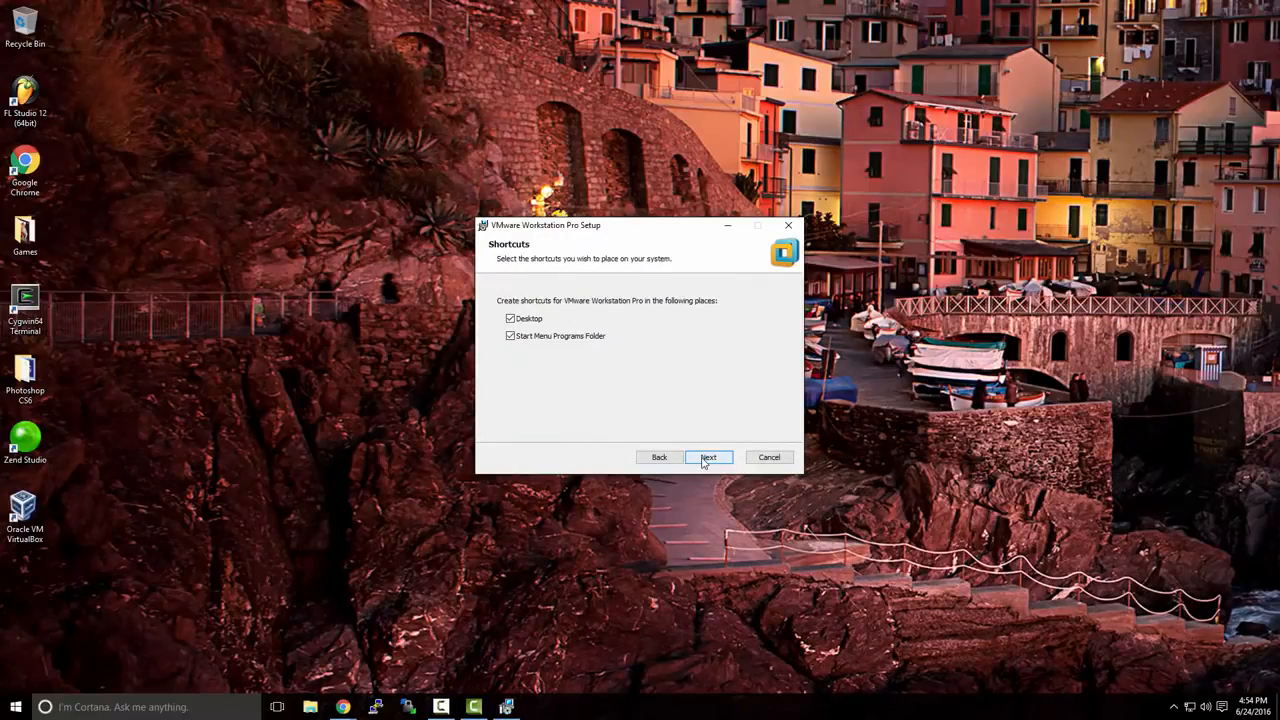
click(704, 459)
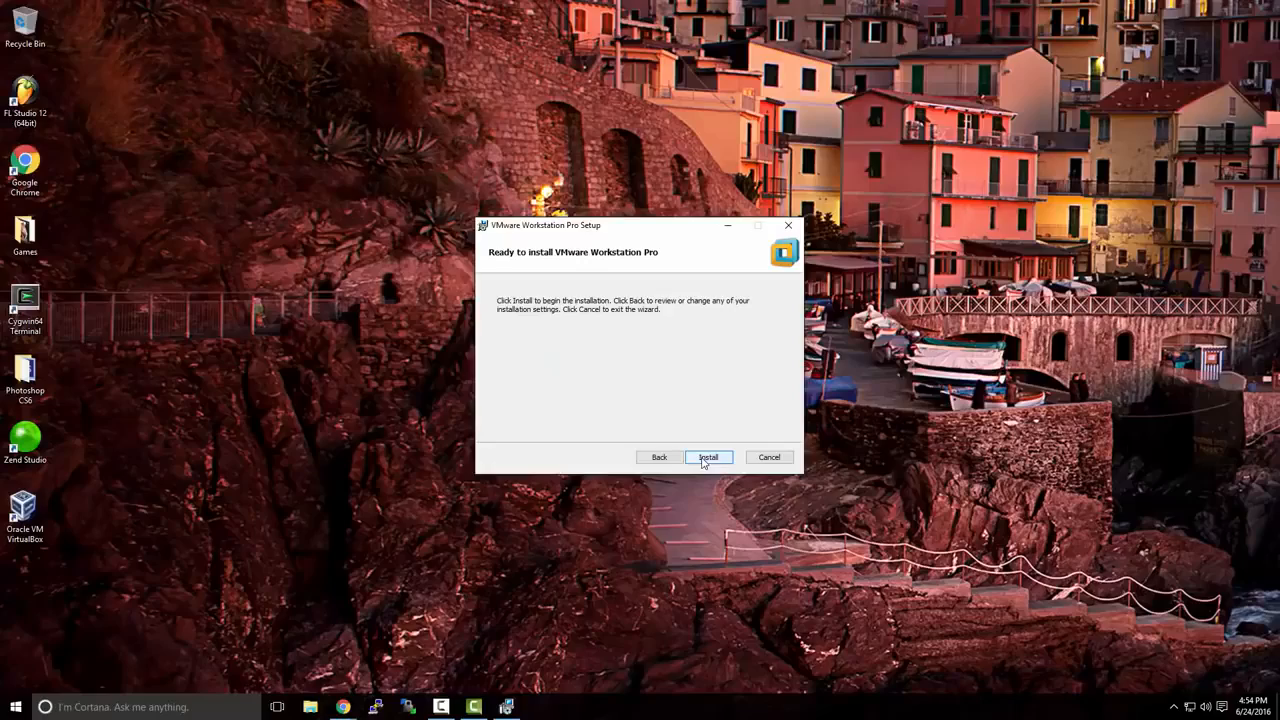
click(704, 459)
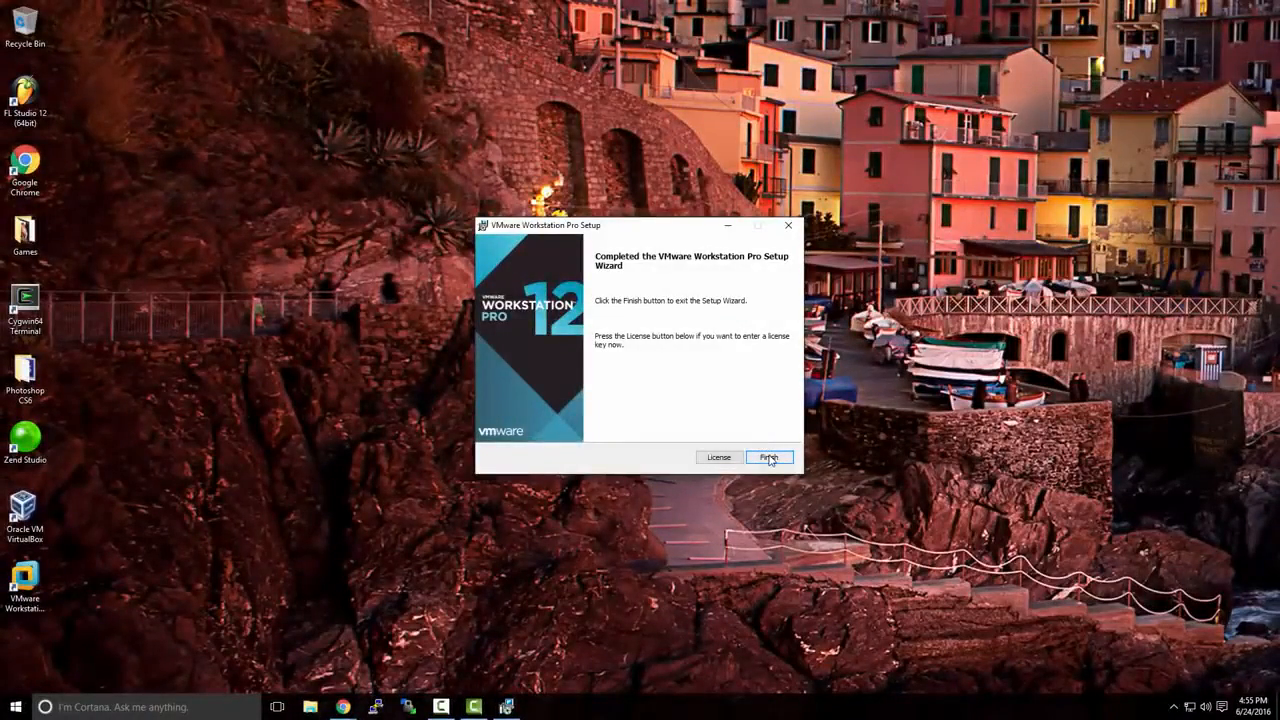
click(768, 457)
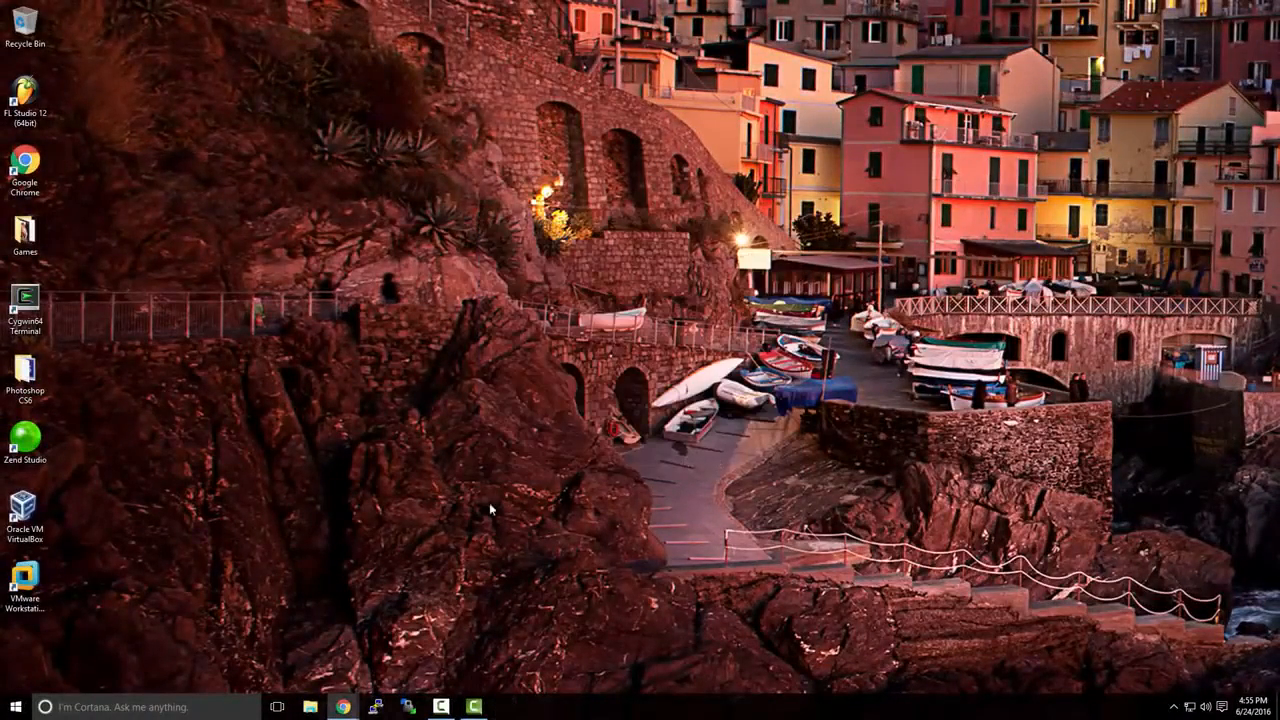
Launch VMware Workstation 12 Pro from its desktop shortcut.
double_click(40, 578)
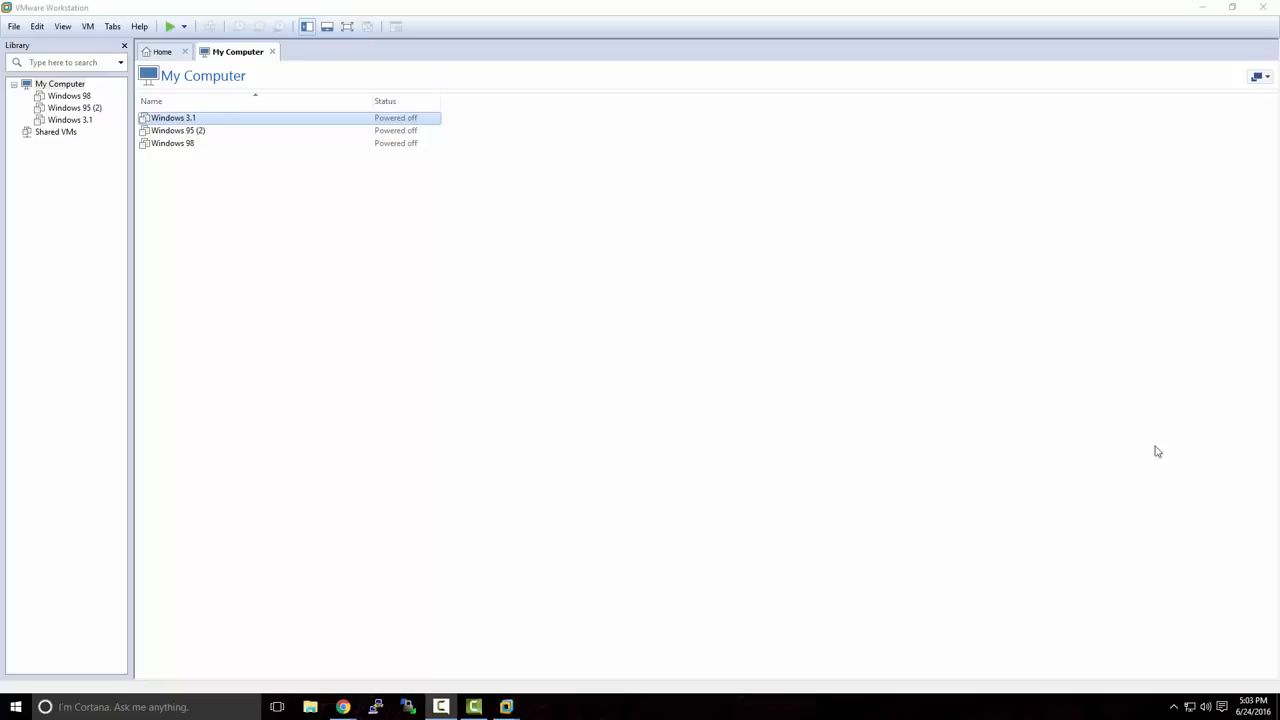
In the TechNet Evaluation Center, open Windows Server 2012 R2 from the Evaluate Now menu.
mouse_move(343, 706)
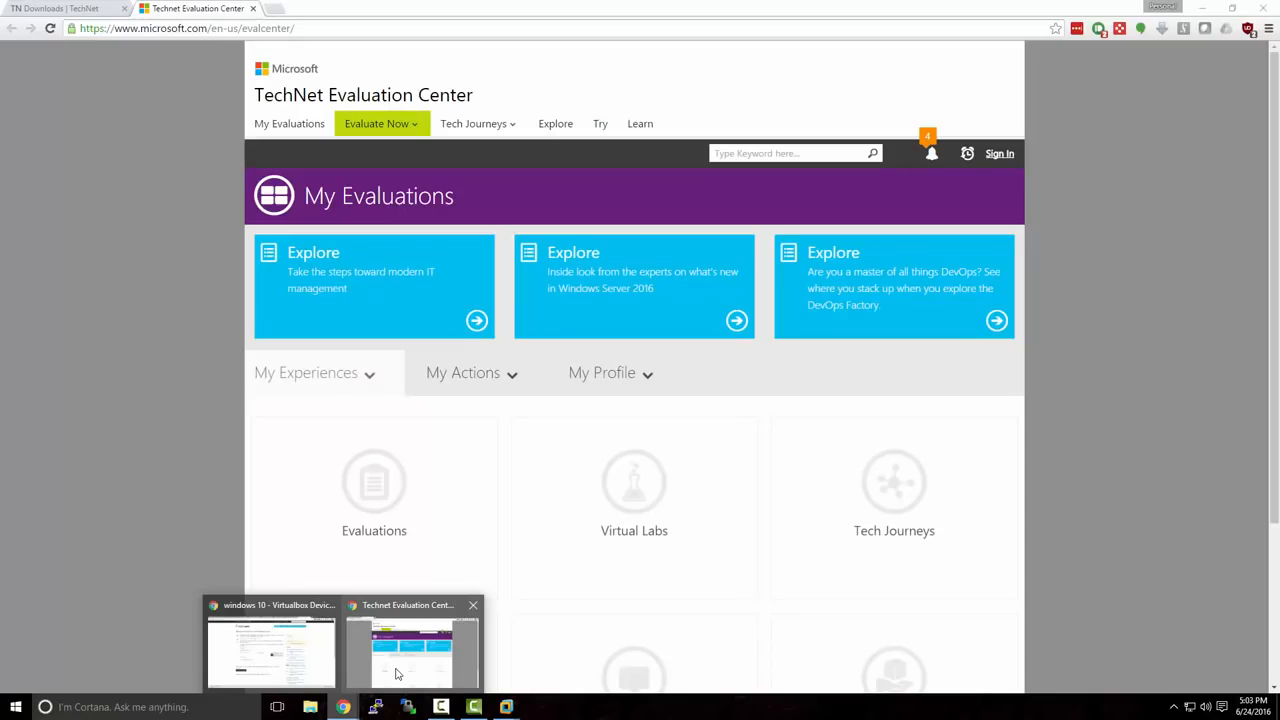
click(397, 675)
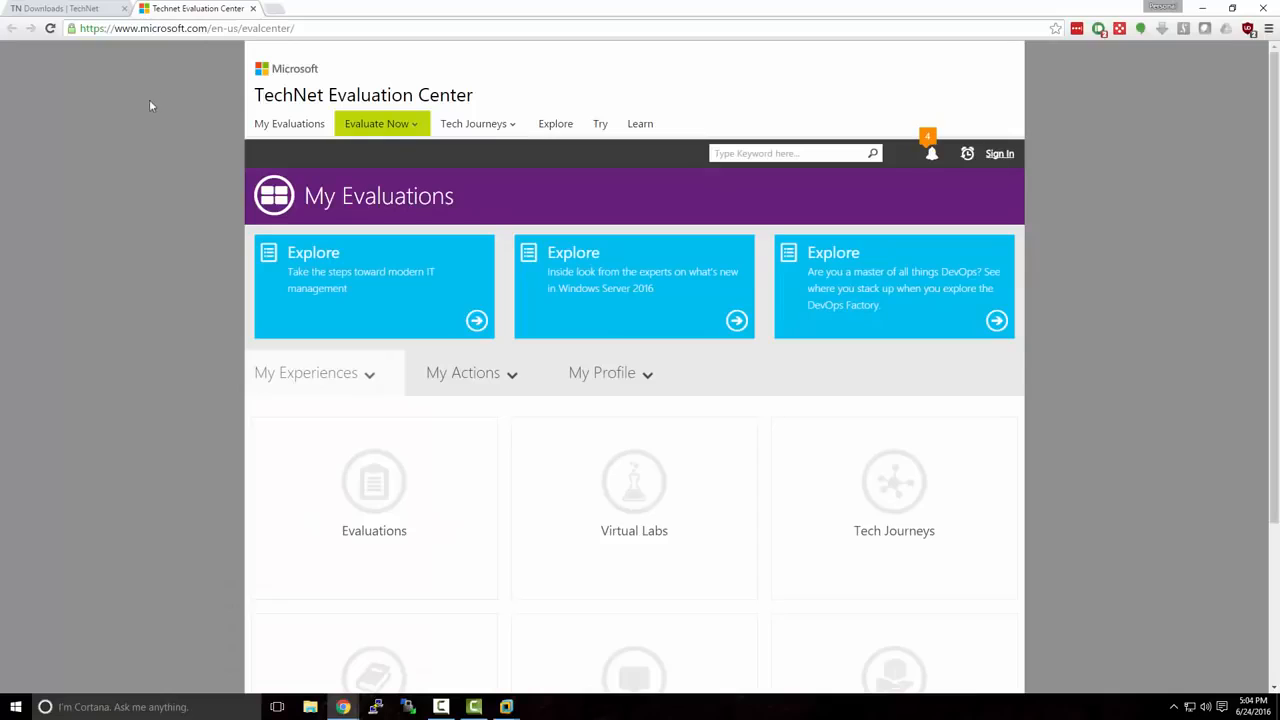
drag(141, 27, 320, 34)
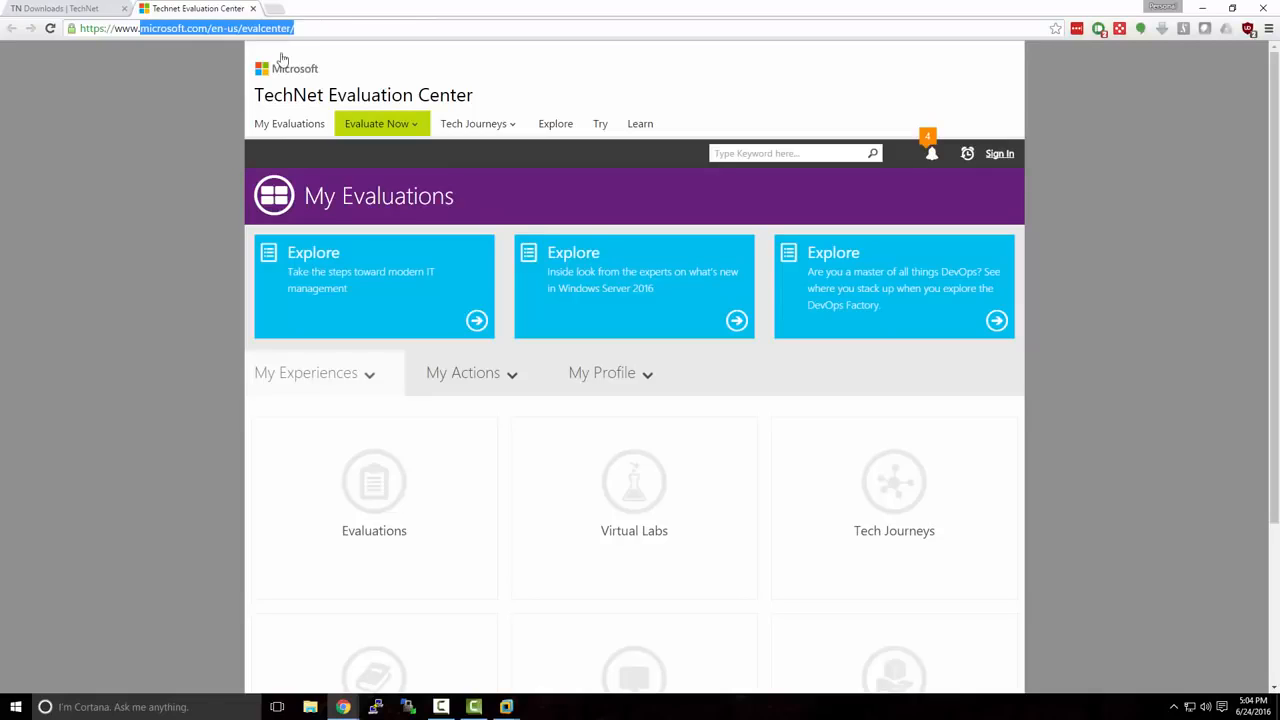
click(228, 93)
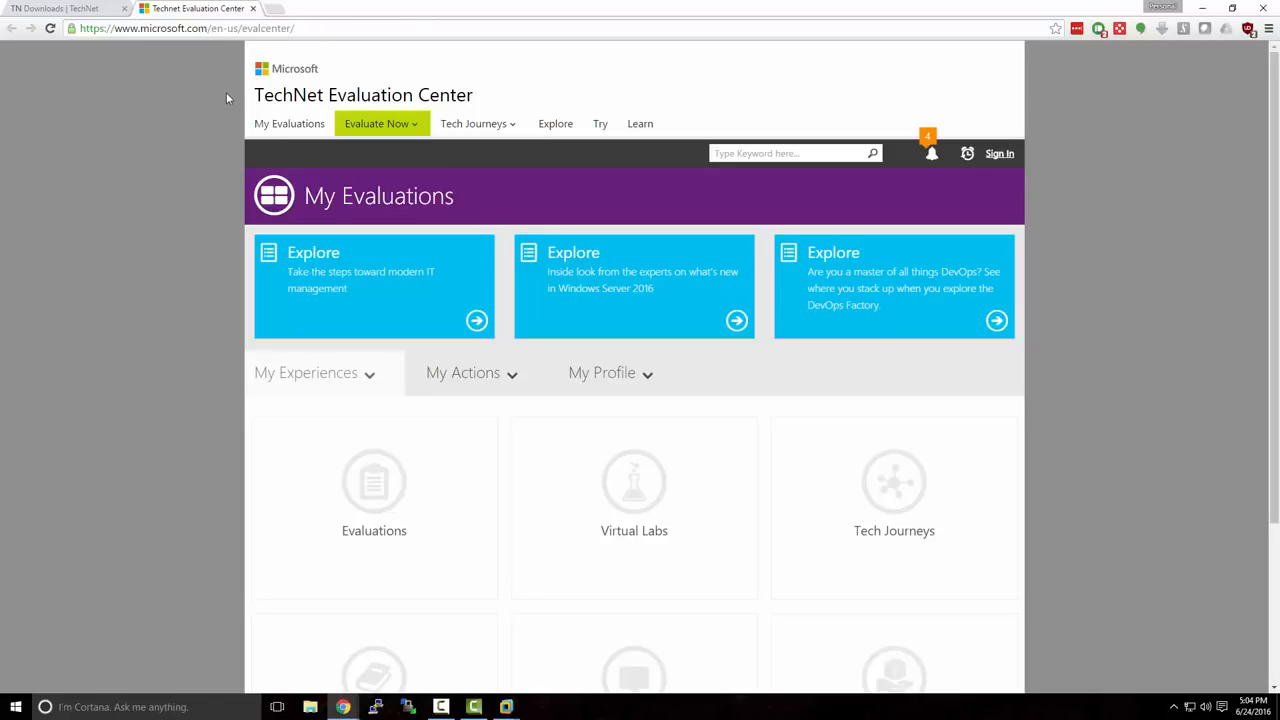
click(419, 130)
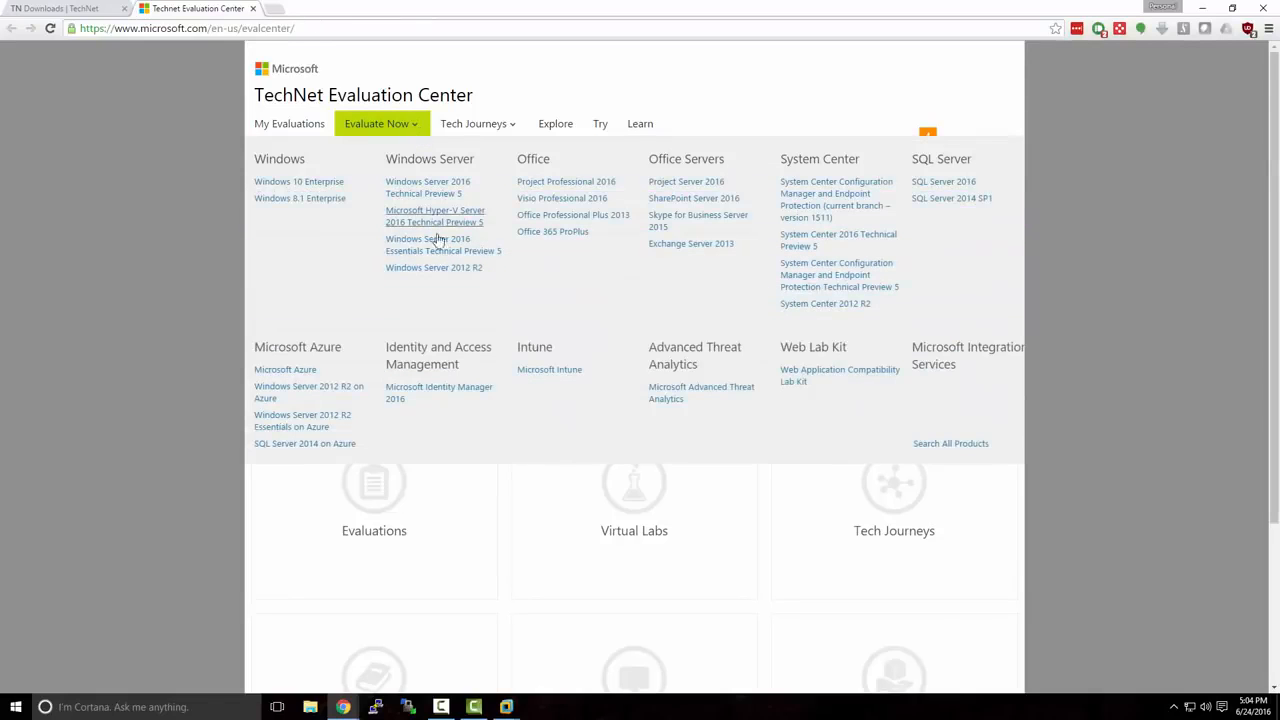
click(440, 269)
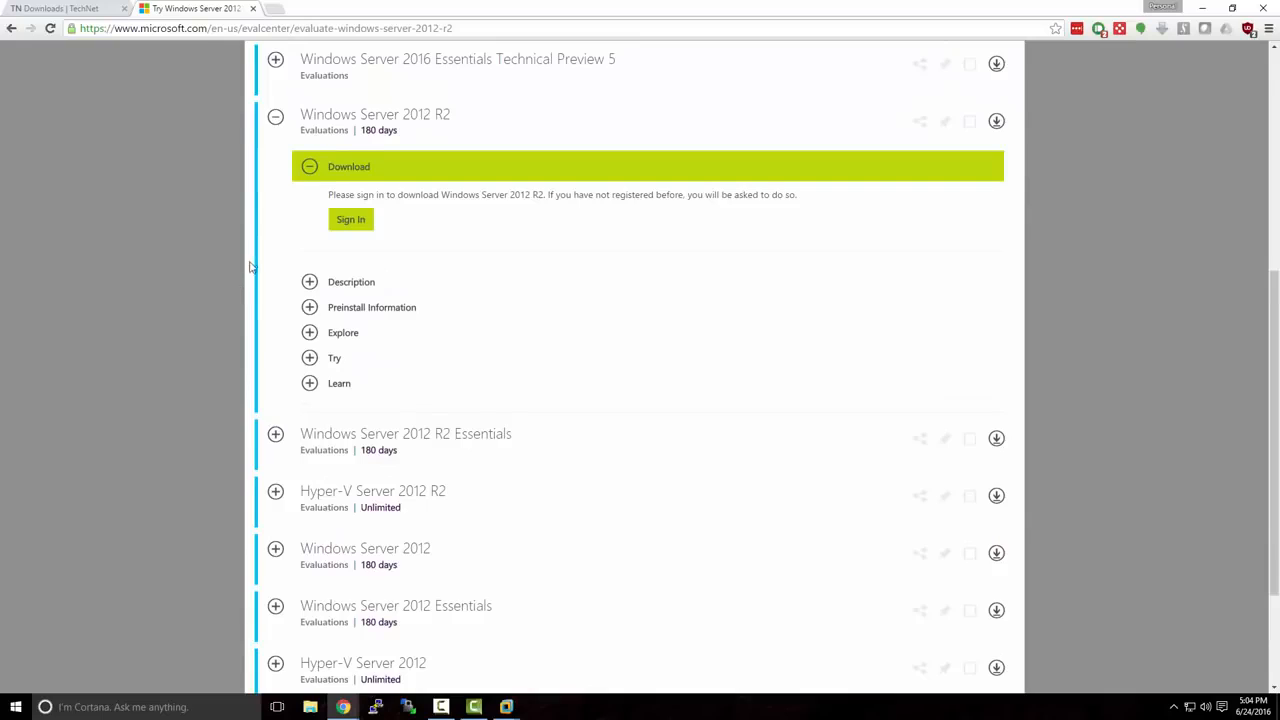
scroll(250, 270, up, 1)
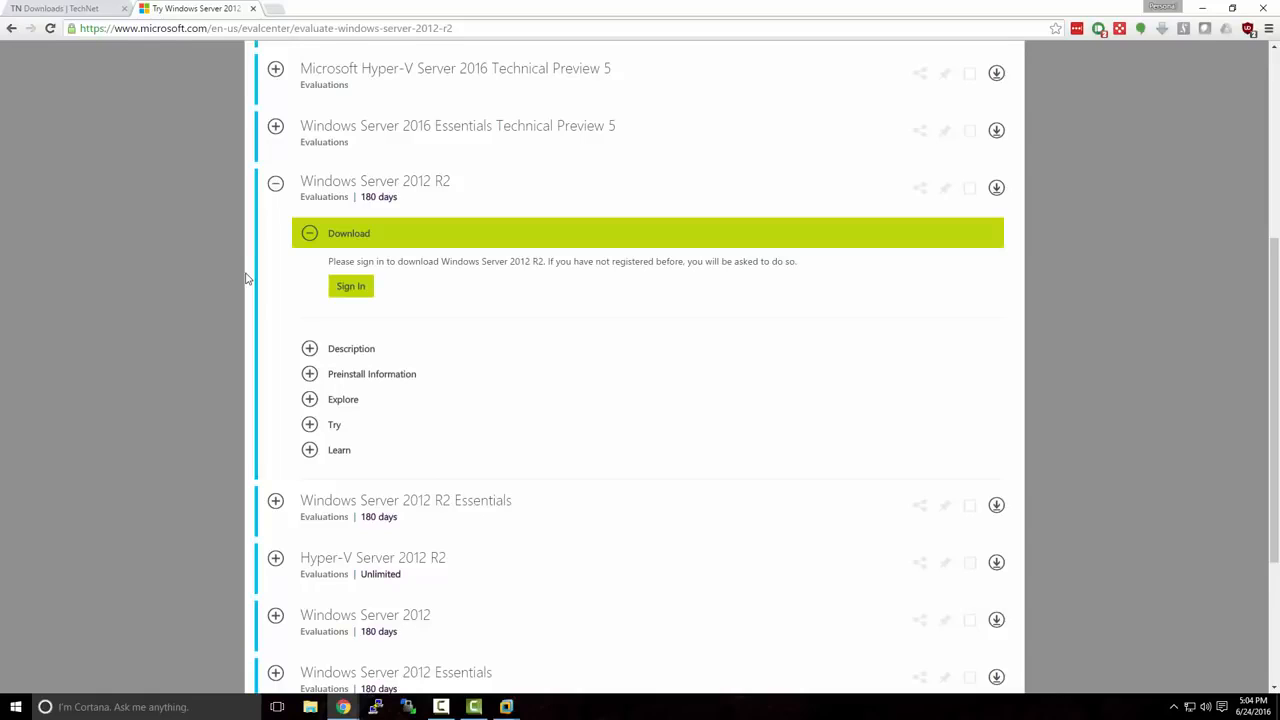
Sign in with the account password to enable the Windows Server 2012 R2 download.
click(350, 290)
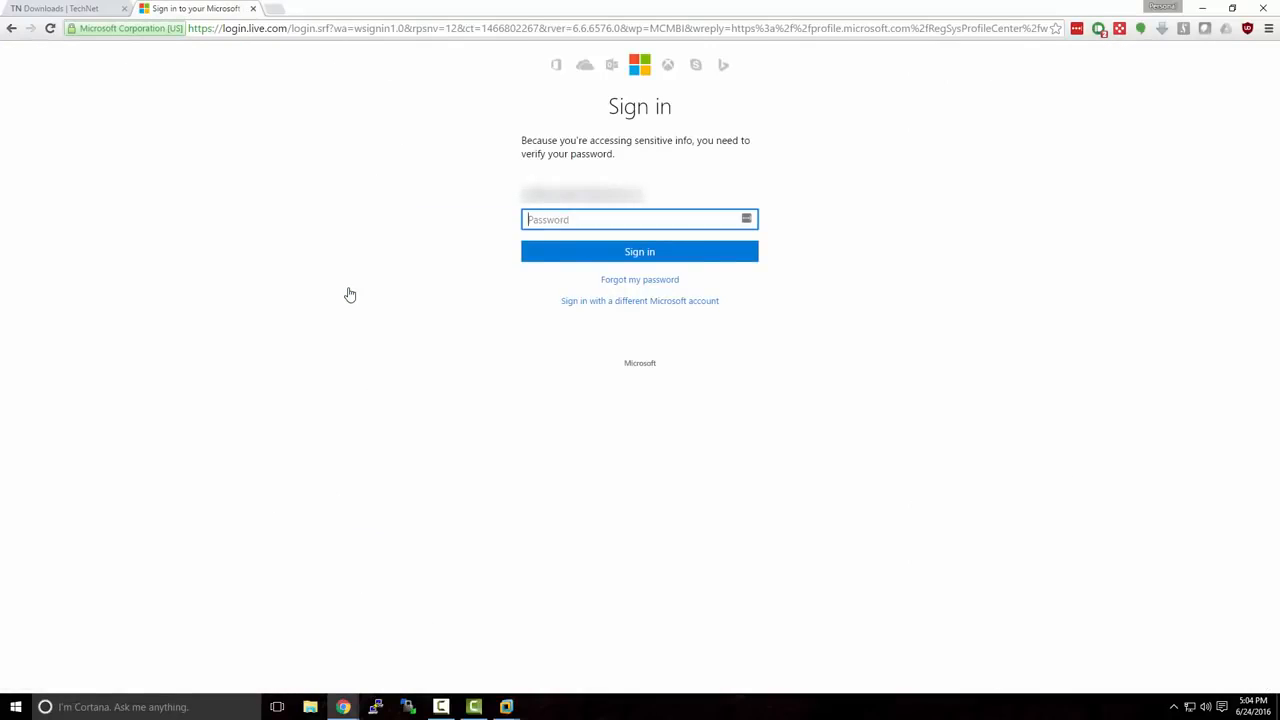
text(••••••••••••)
key(Return)
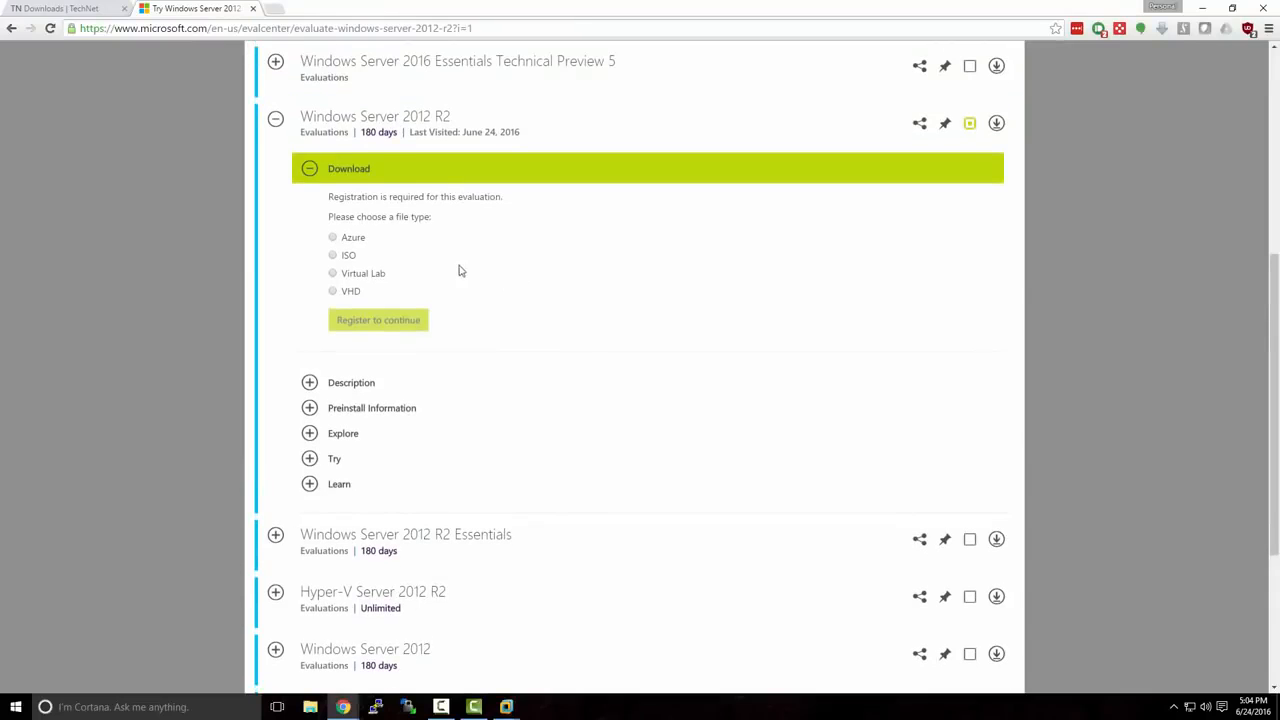
Choose the ISO download, set primary role to Other, and submit the registration form.
click(334, 256)
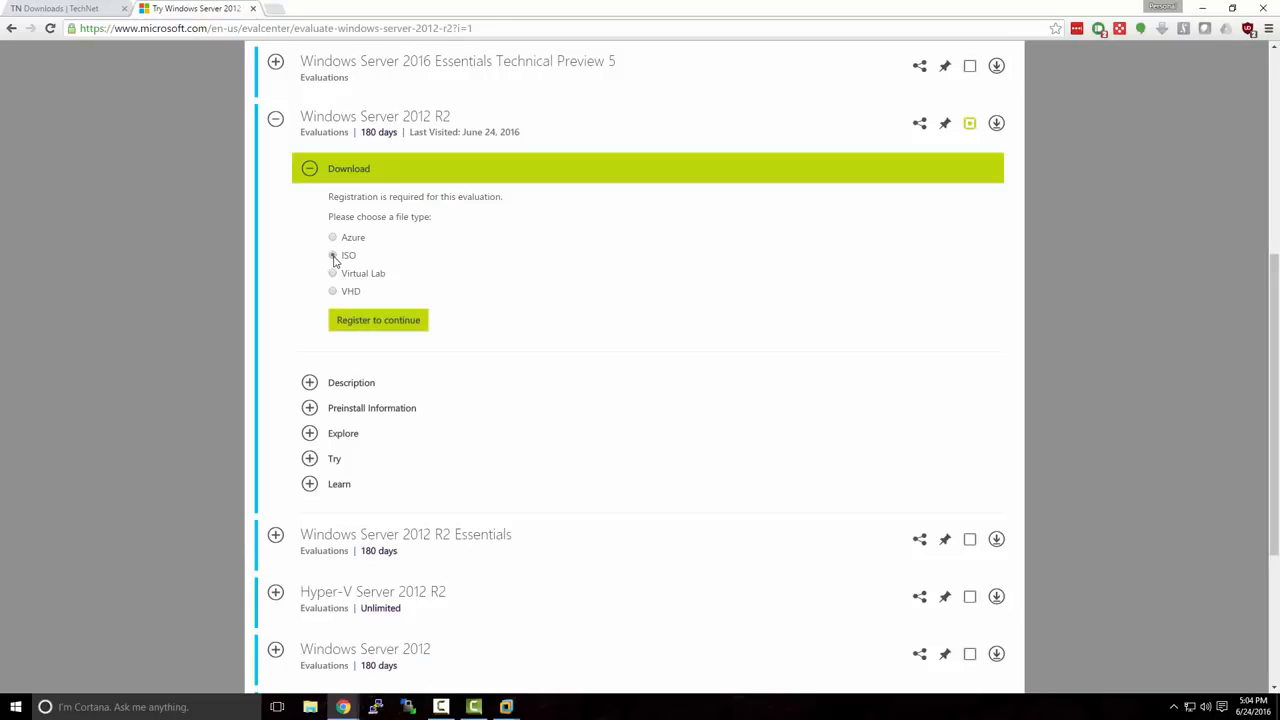
click(362, 321)
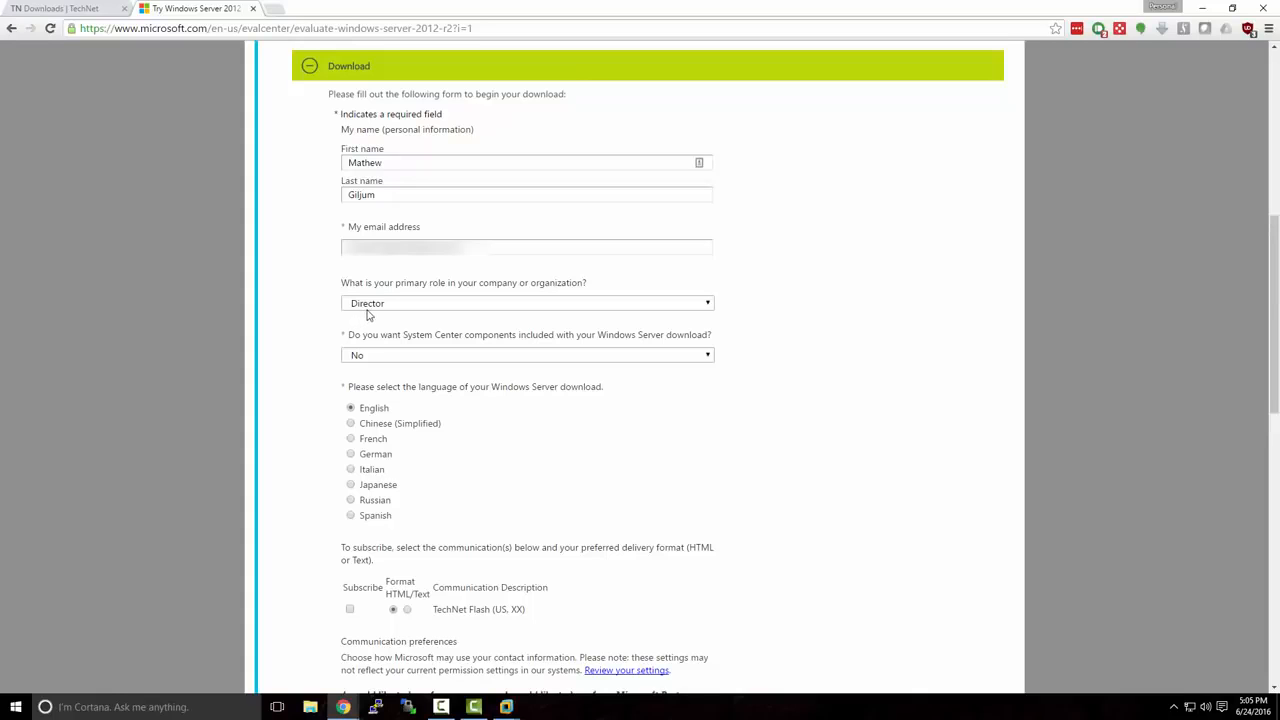
click(360, 306)
scroll(441, 380, down, 5)
scroll(441, 380, down, 5)
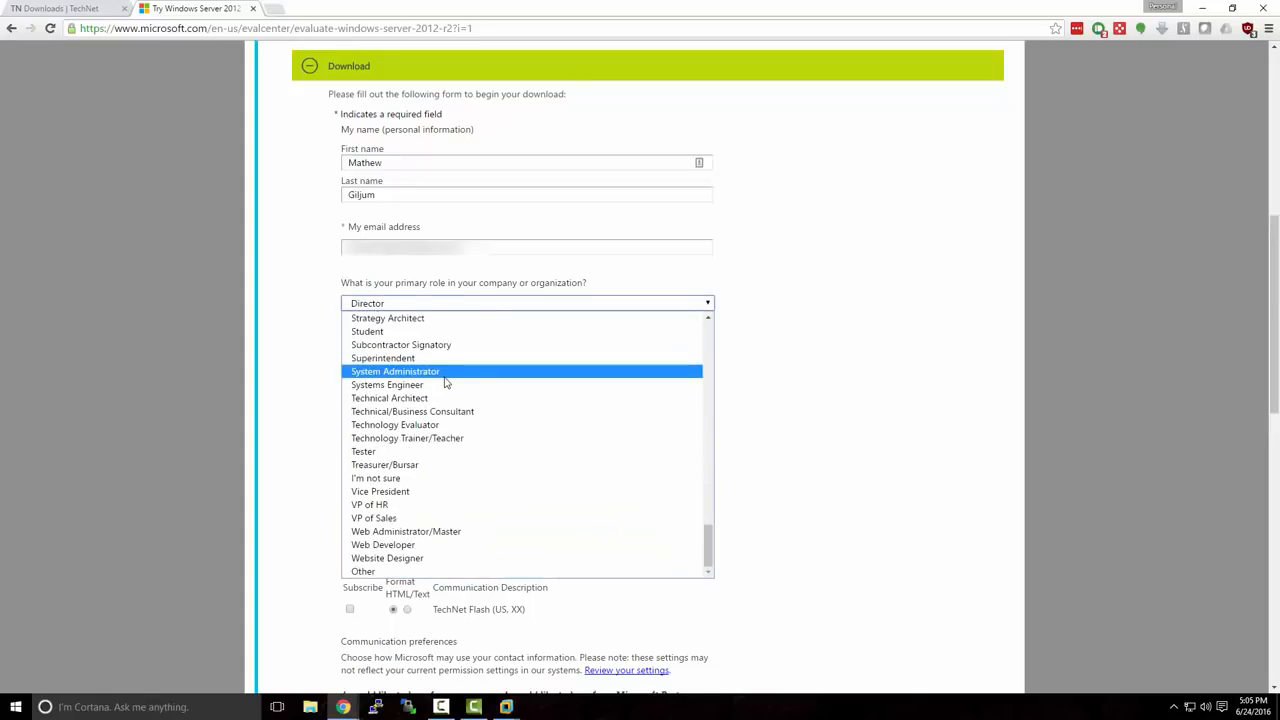
click(494, 572)
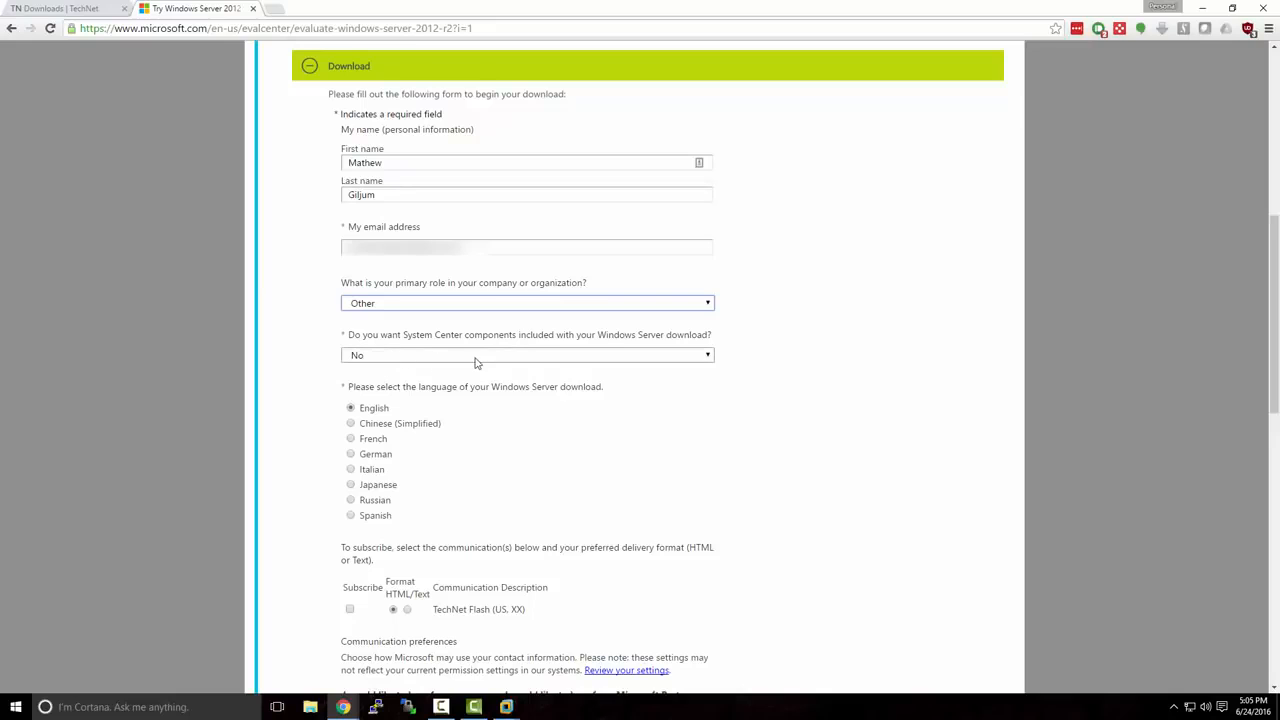
scroll(554, 417, down, 3)
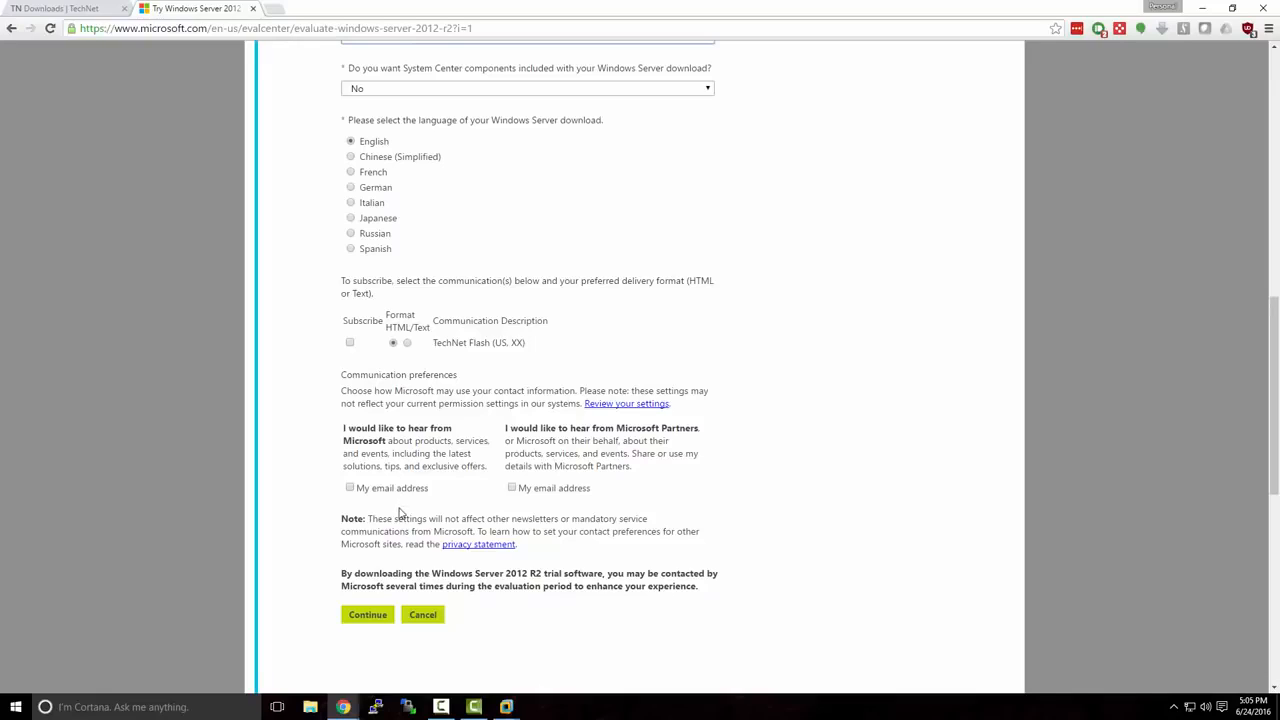
click(382, 615)
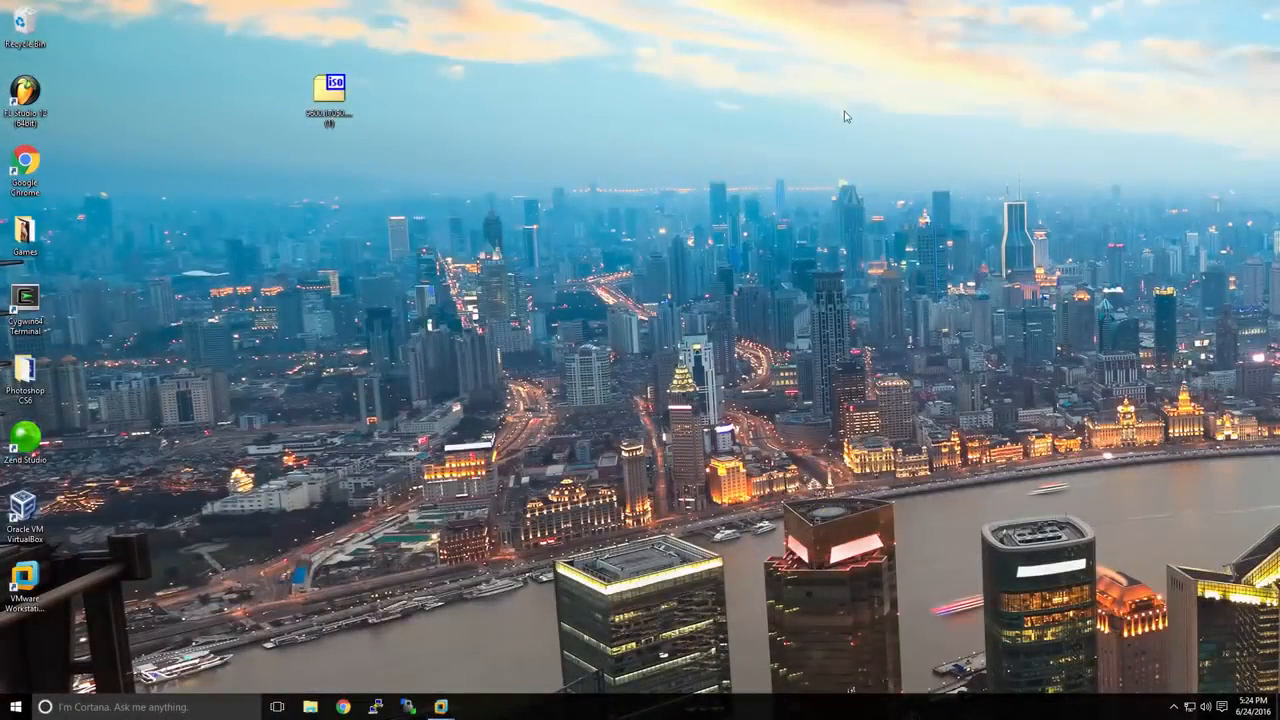
Select the downloaded Windows Server ISO on the desktop, then switch to VMware Workstation.
click(339, 98)
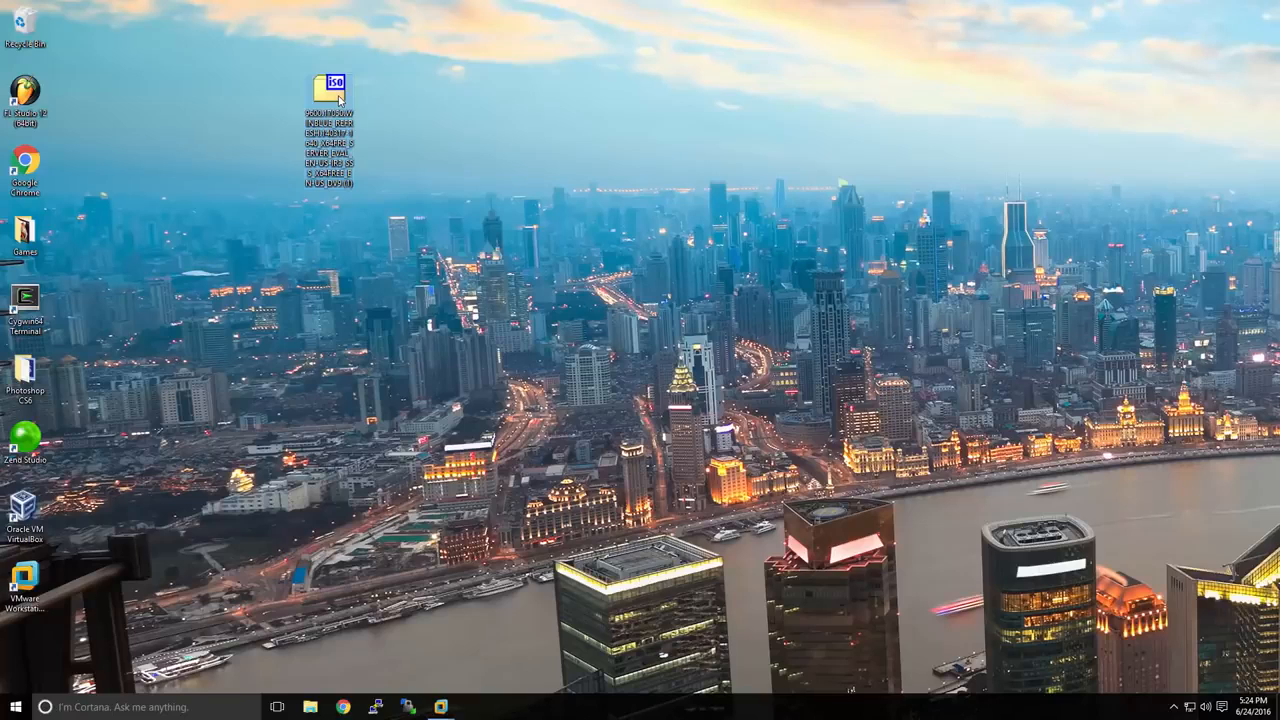
click(441, 707)
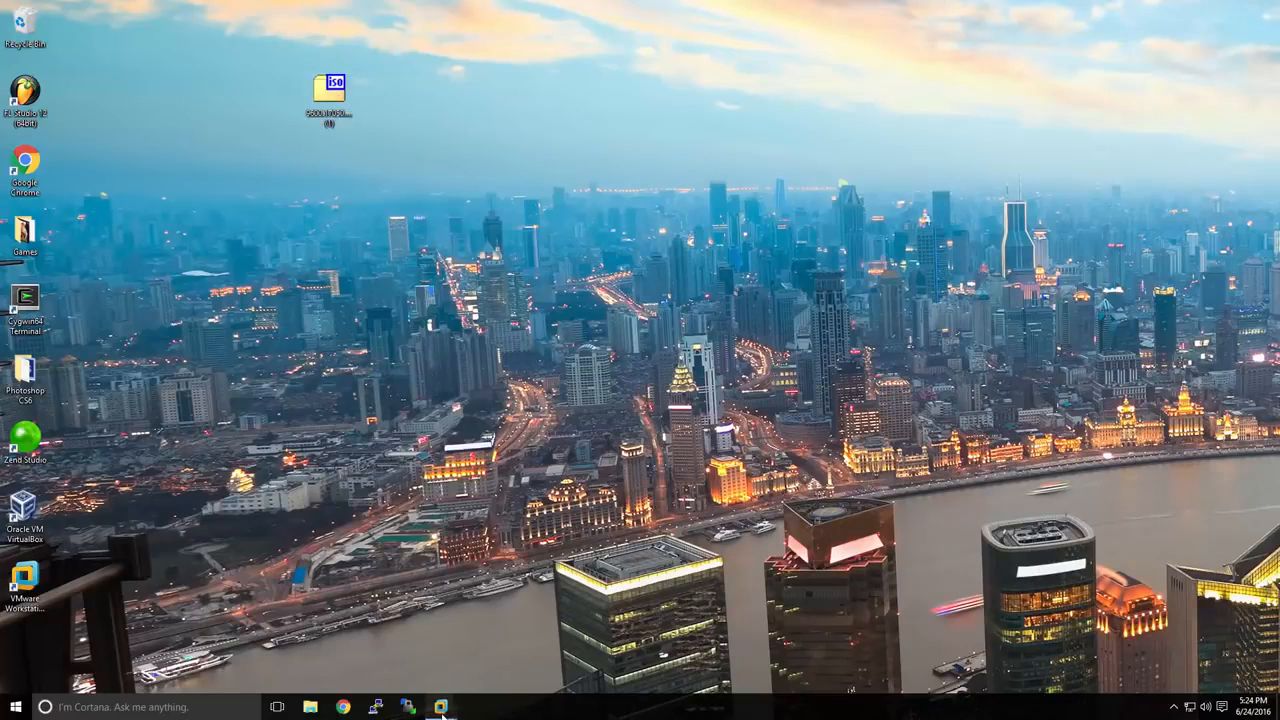
Start a Typical new virtual machine using the Windows Server 2012 R2 ISO as installer image.
click(398, 654)
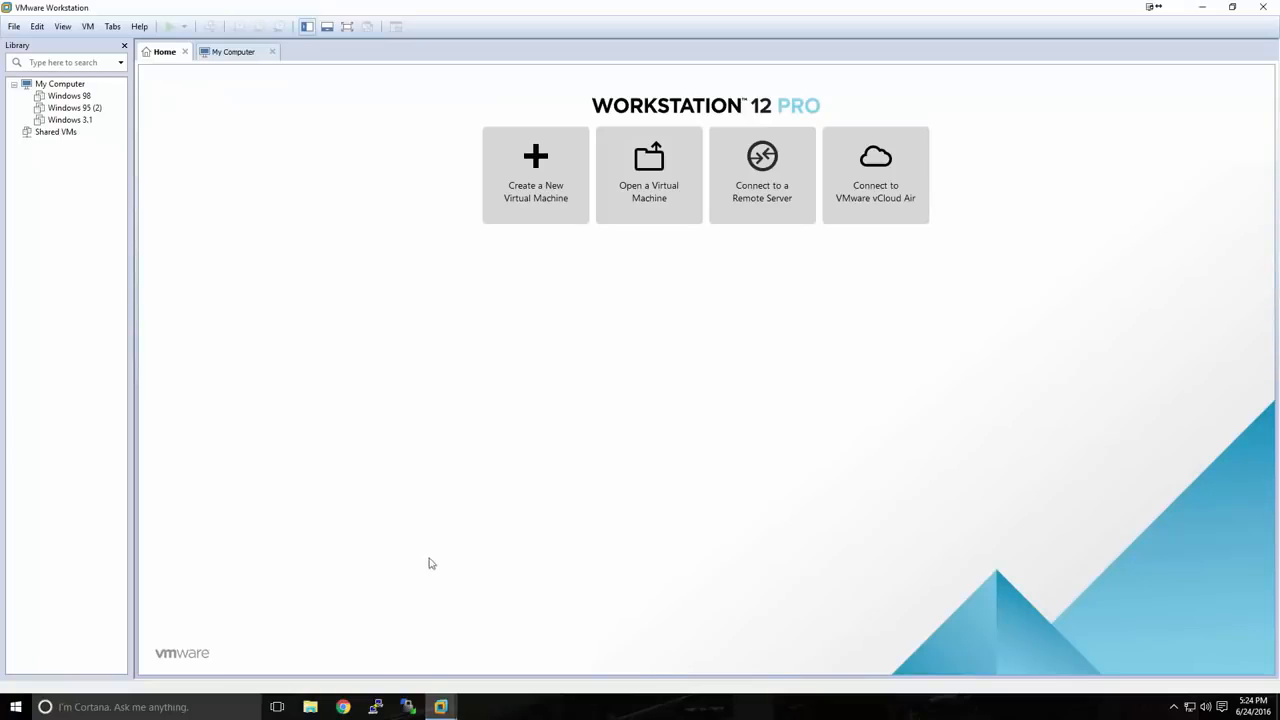
click(534, 207)
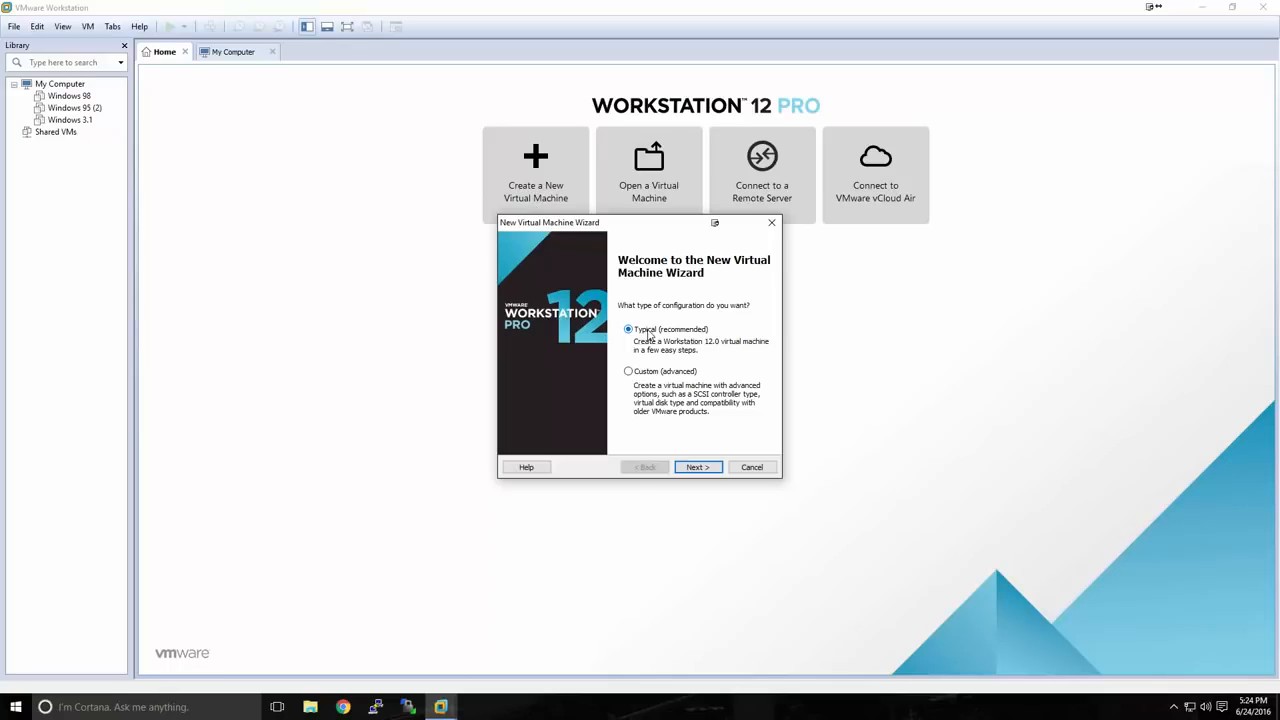
click(690, 467)
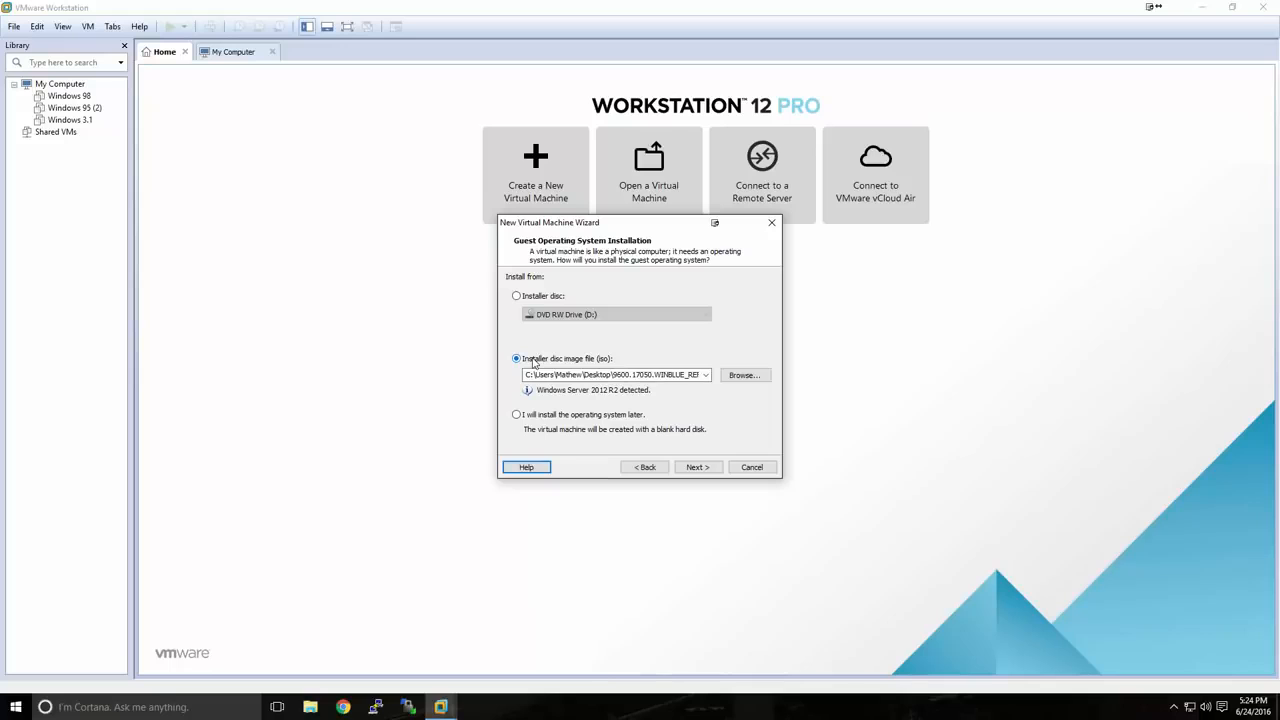
click(731, 380)
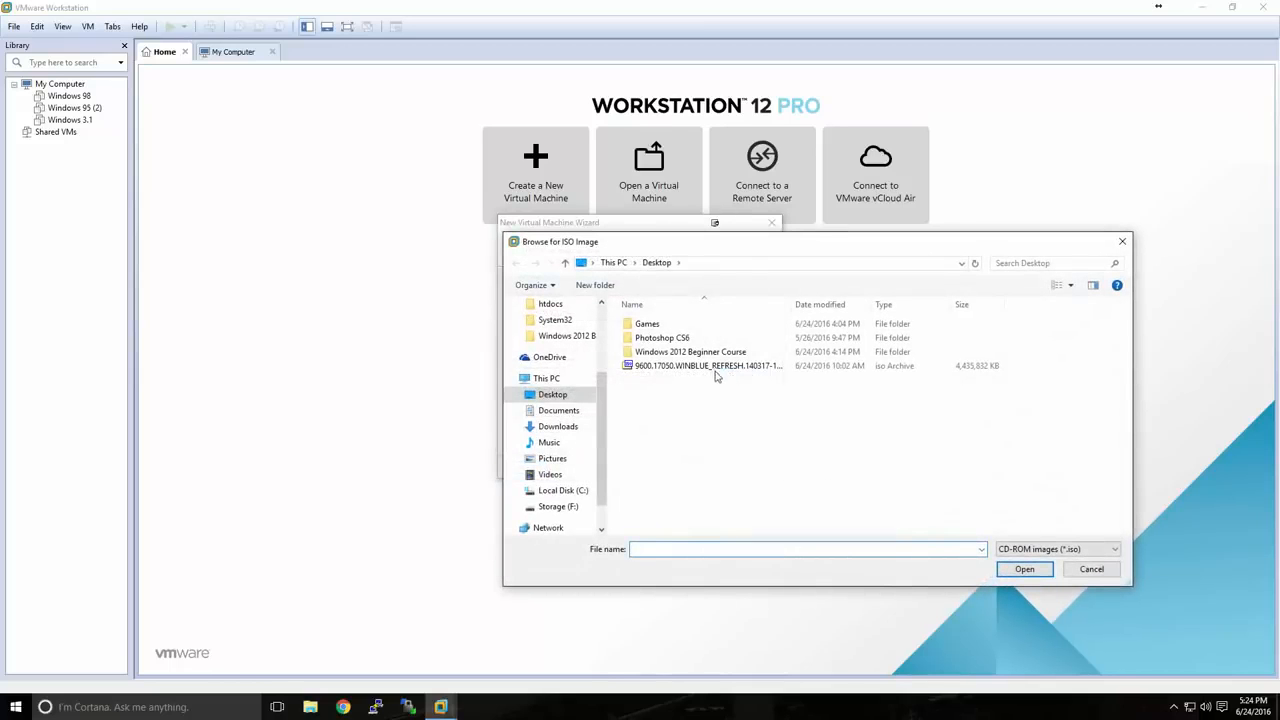
click(714, 368)
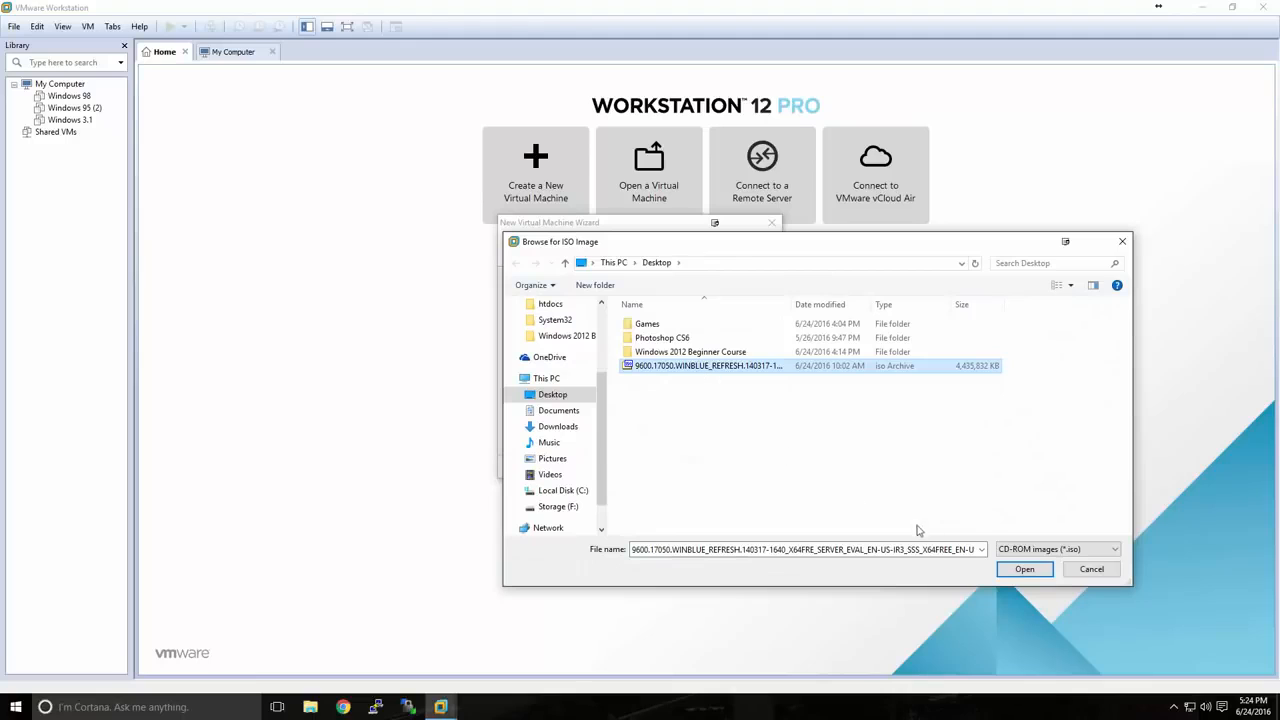
click(1020, 569)
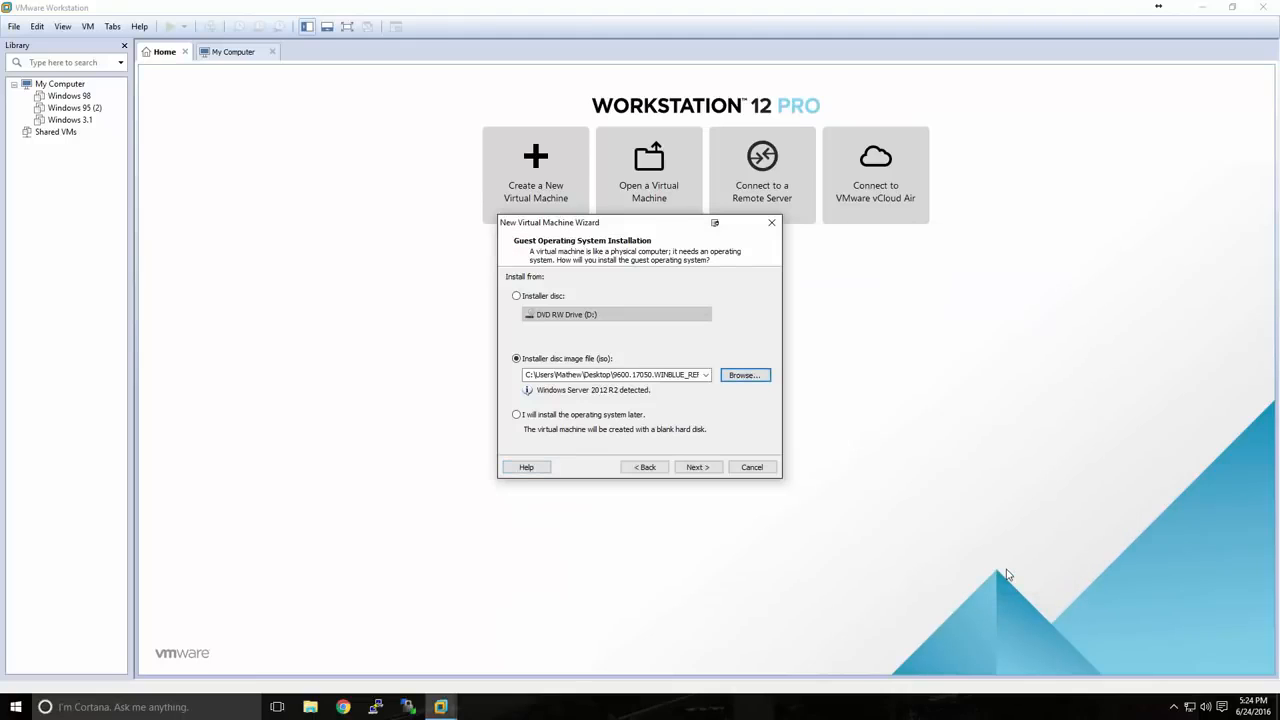
click(711, 467)
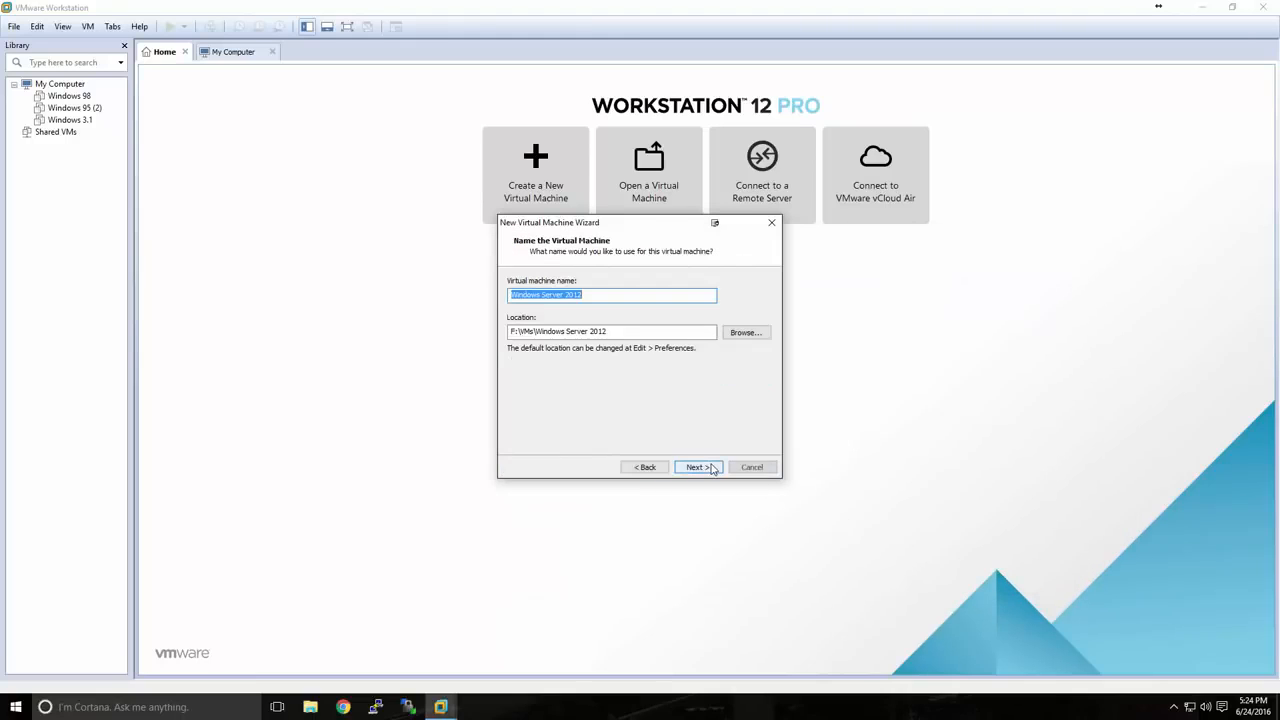
Keep the name 'Windows Server 2012' and location F:\VMs\Windows Server 2012.
click(584, 296)
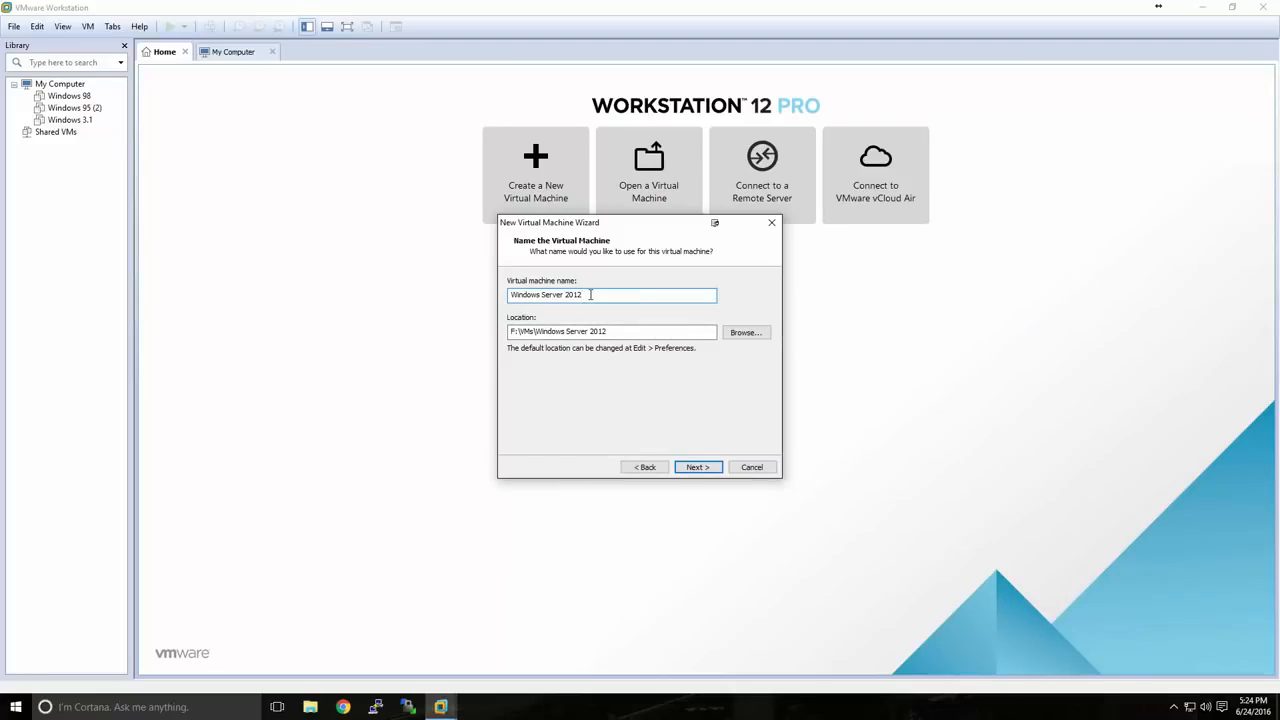
drag(612, 331, 505, 336)
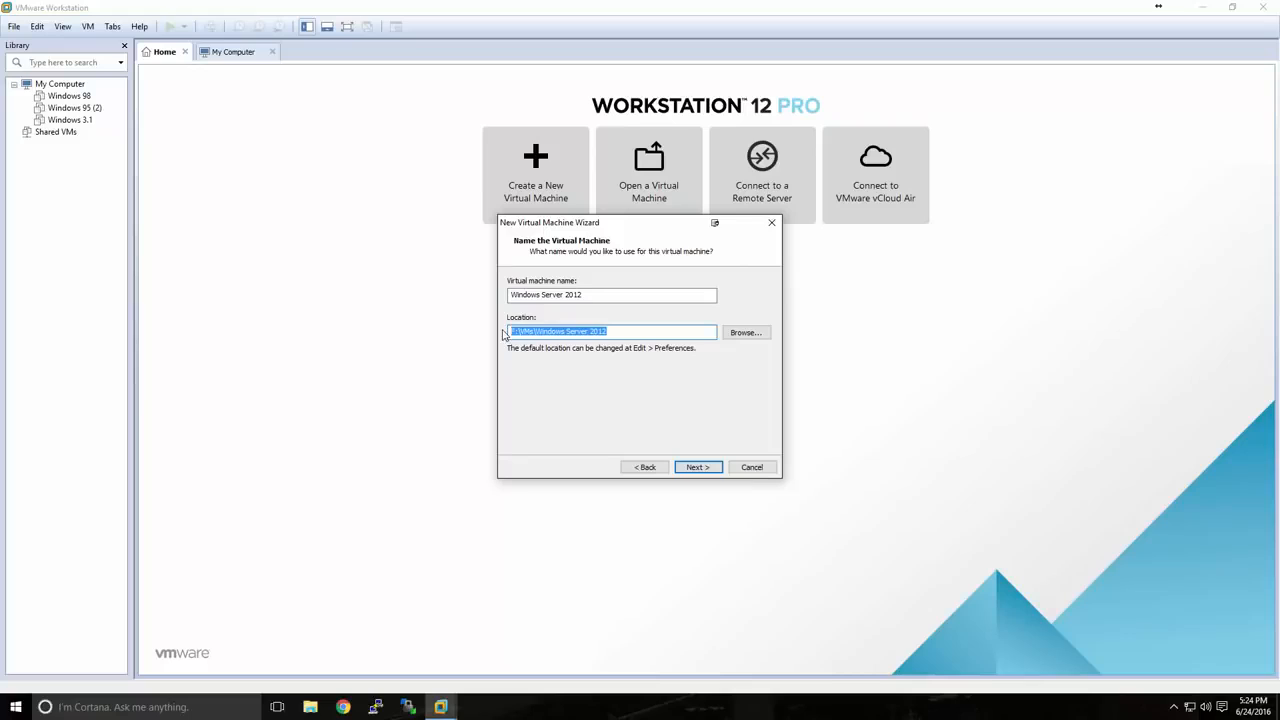
click(623, 334)
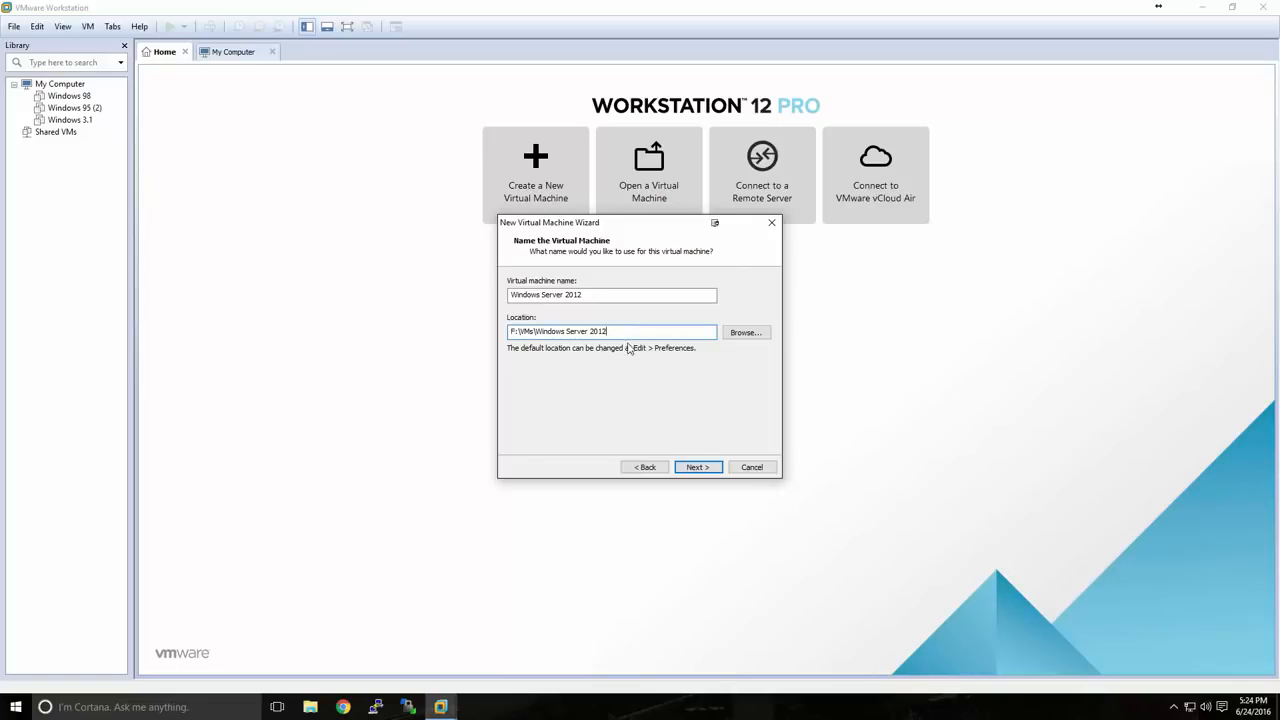
click(699, 468)
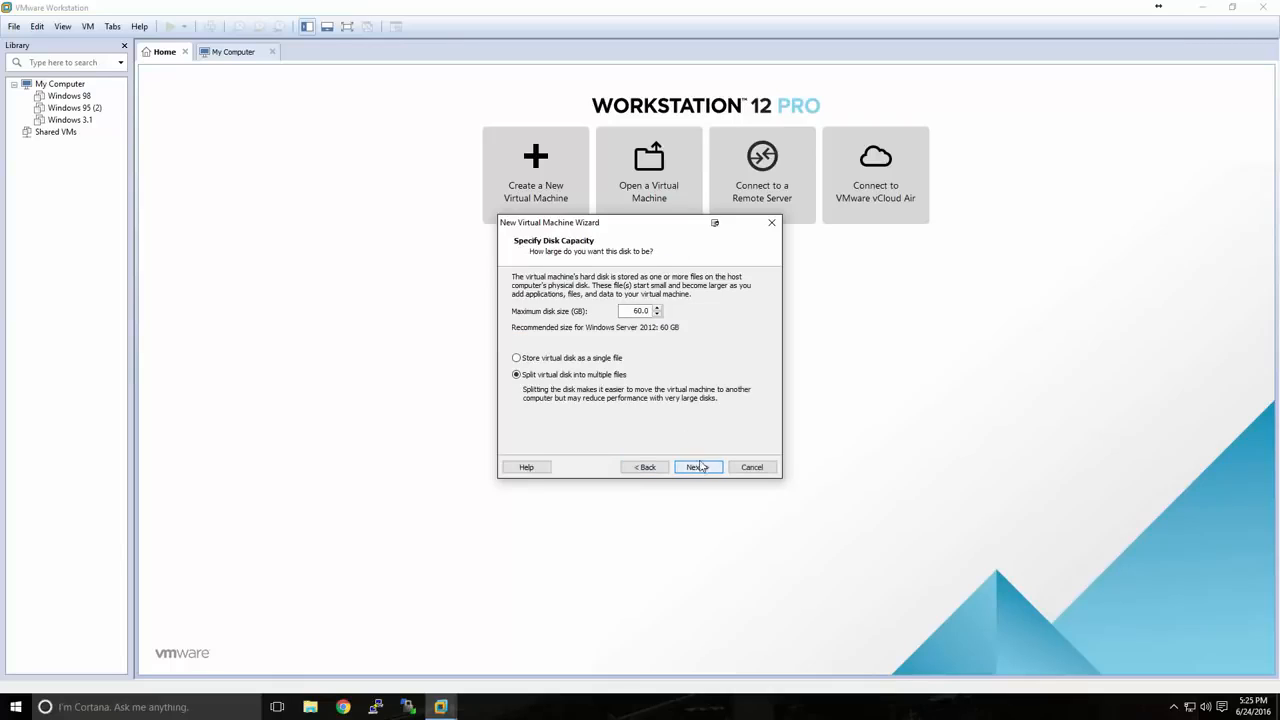
Use a 60 GB split virtual disk, turn off power-on after creation, and finish.
drag(643, 312, 662, 313)
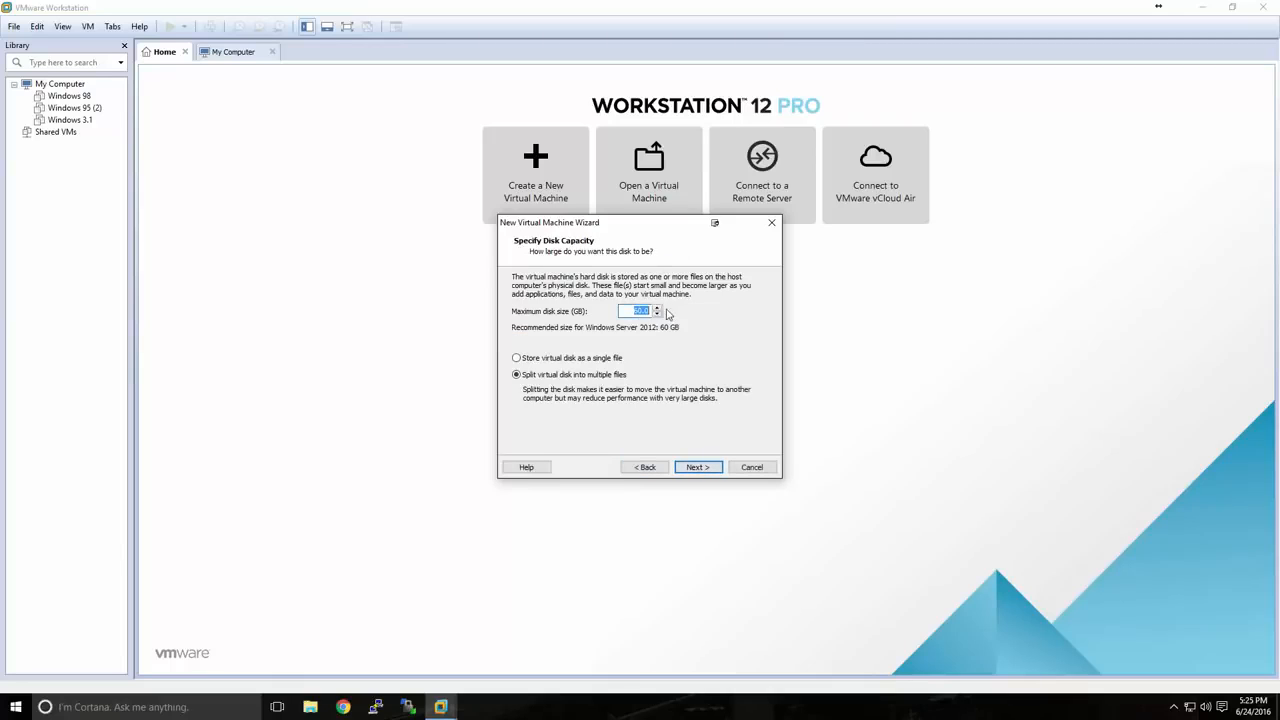
click(634, 314)
click(697, 467)
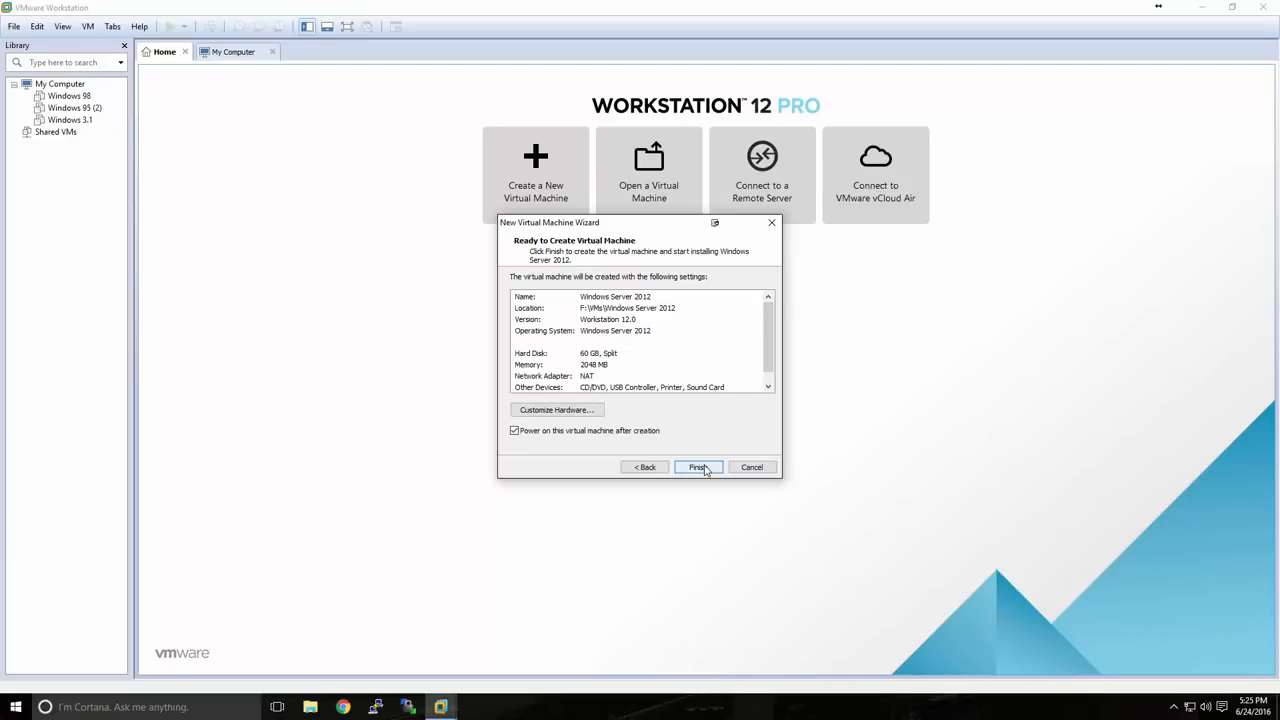
click(531, 435)
click(688, 469)
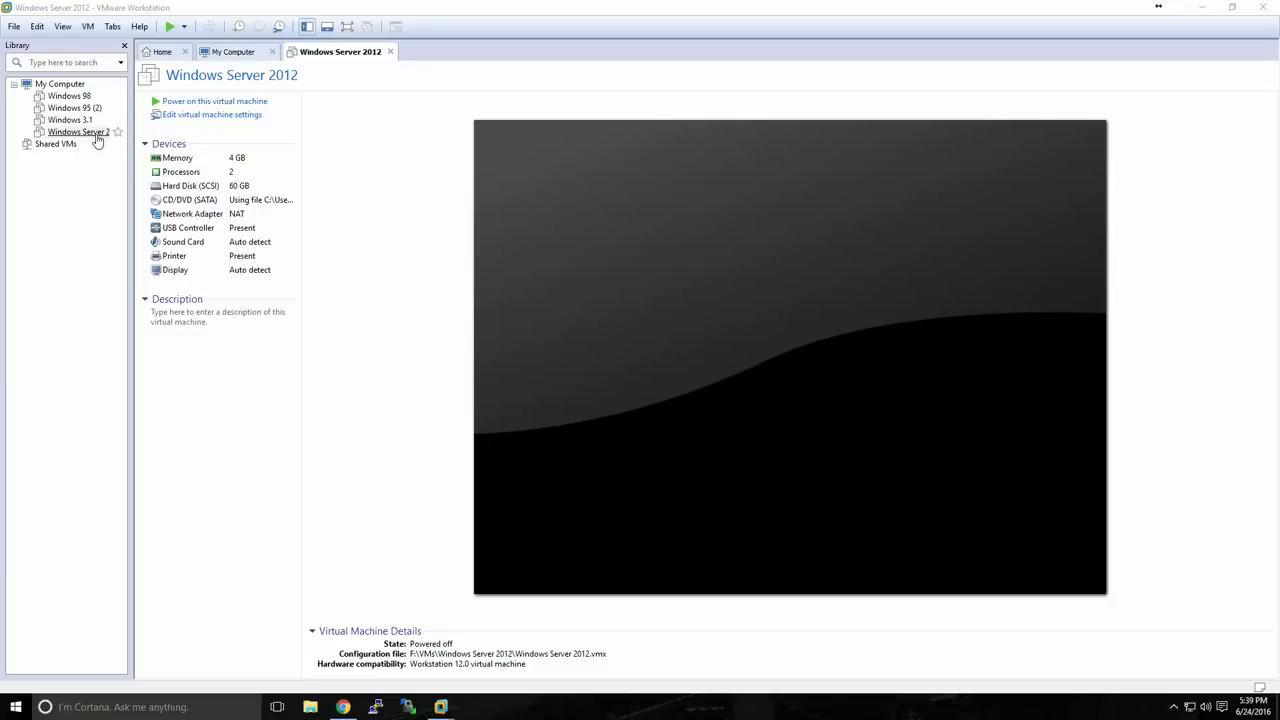
Power on the Windows Server 2012 VM to boot into the Setup language screen.
click(189, 104)
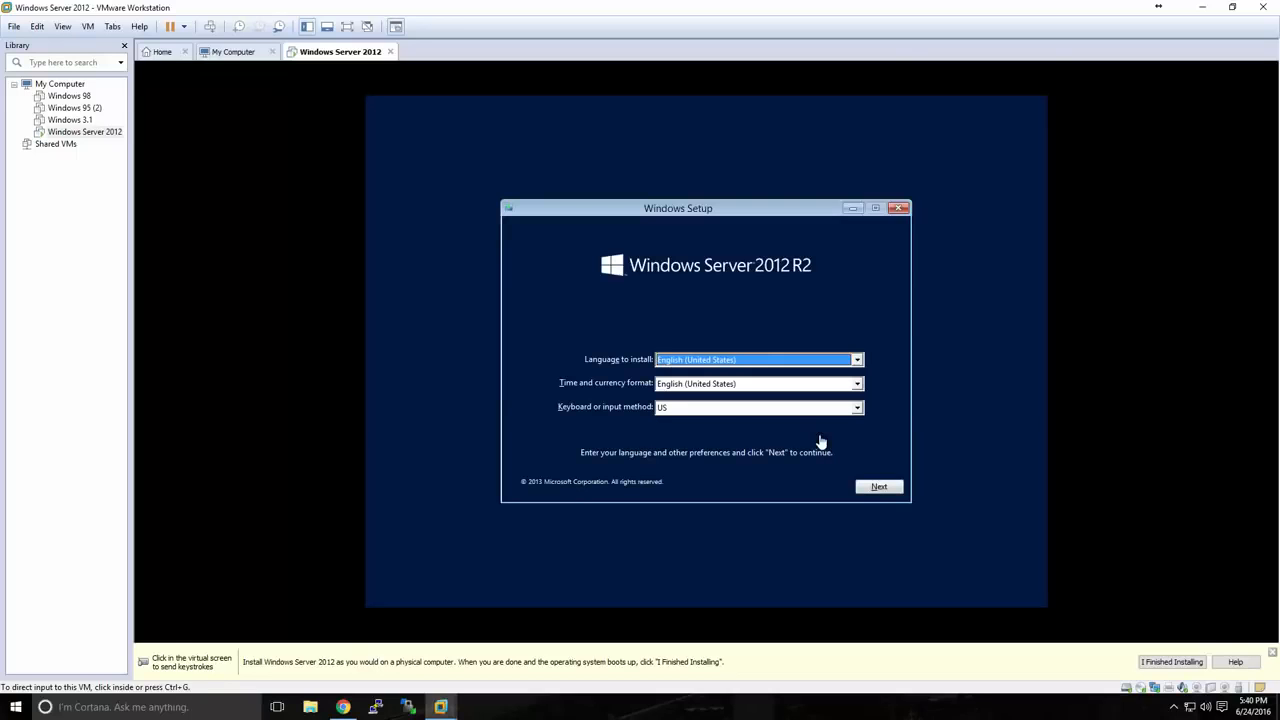
Capture input in the VM, keep the default language settings, and start installing Windows Server 2012 R2.
click(818, 440)
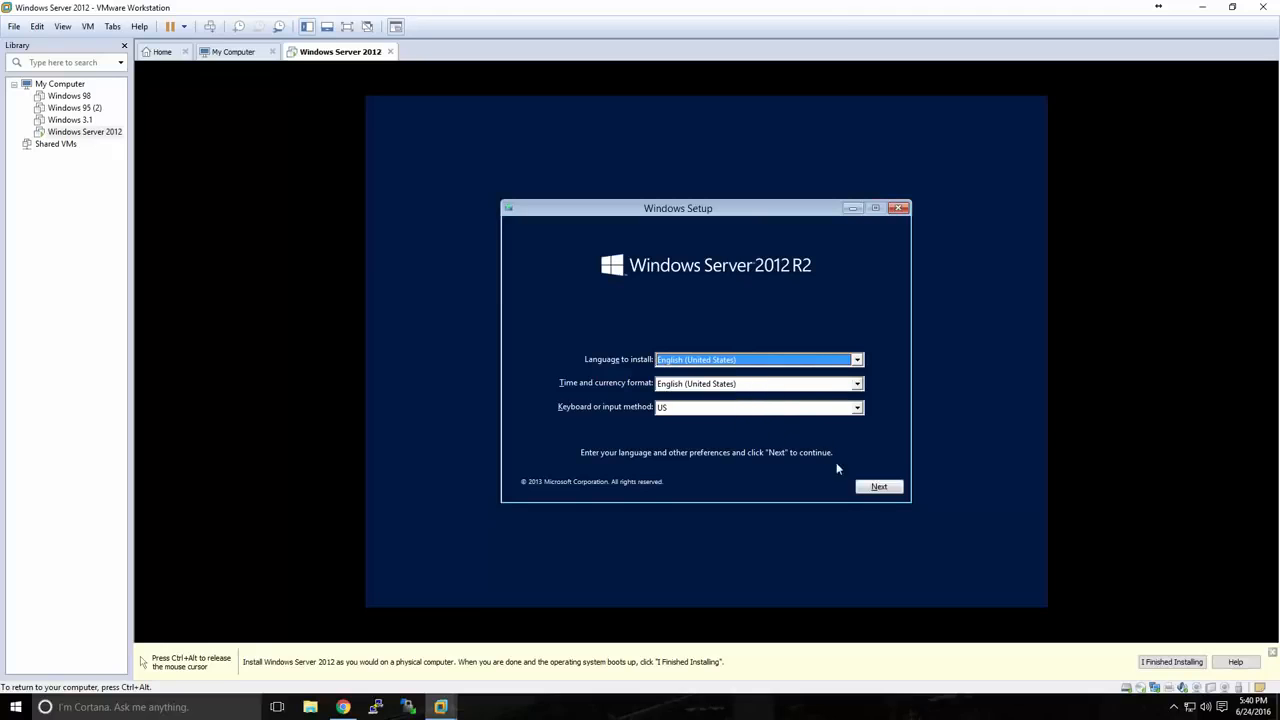
click(866, 490)
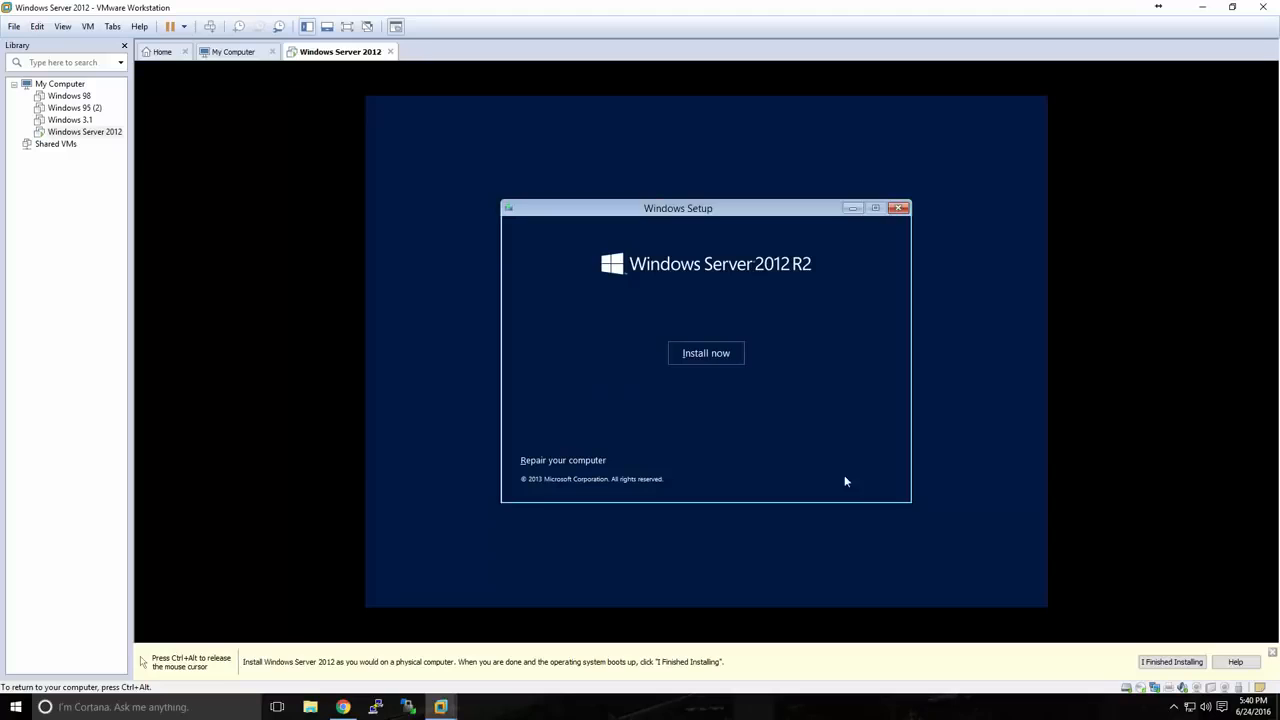
click(706, 356)
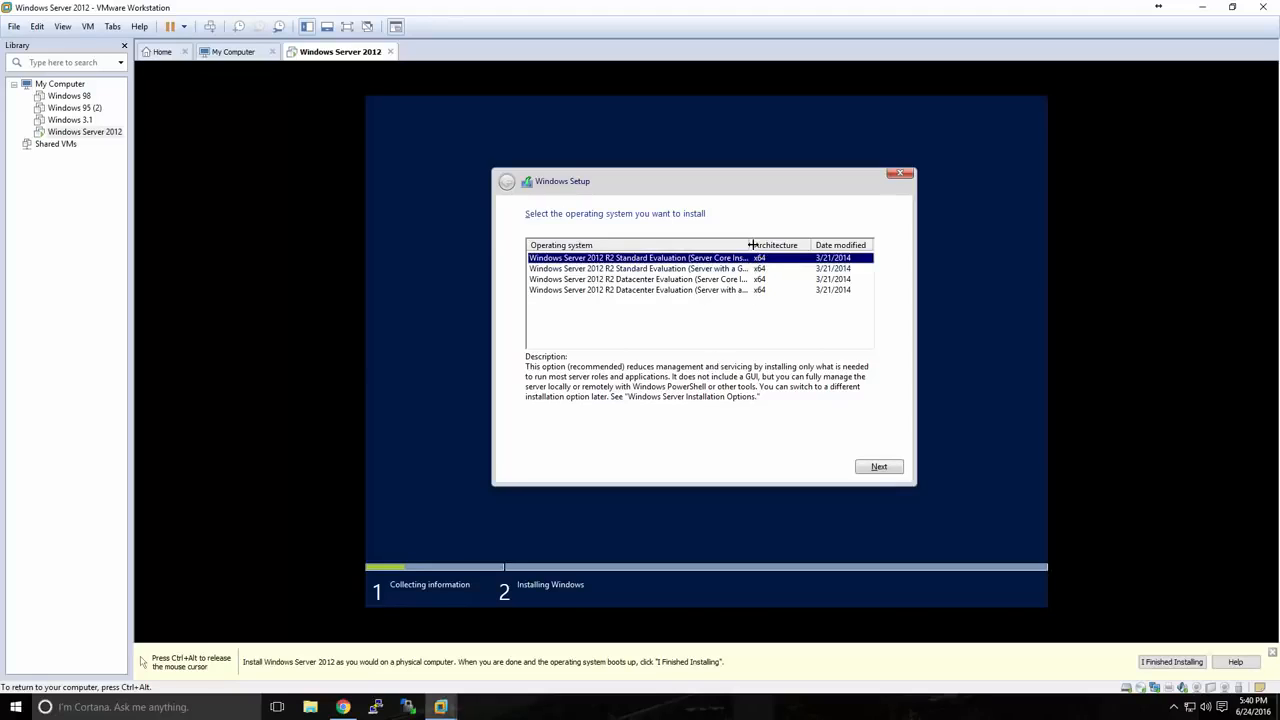
Choose Standard Evaluation (Server with a GUI) and accept the license terms.
drag(748, 245, 775, 245)
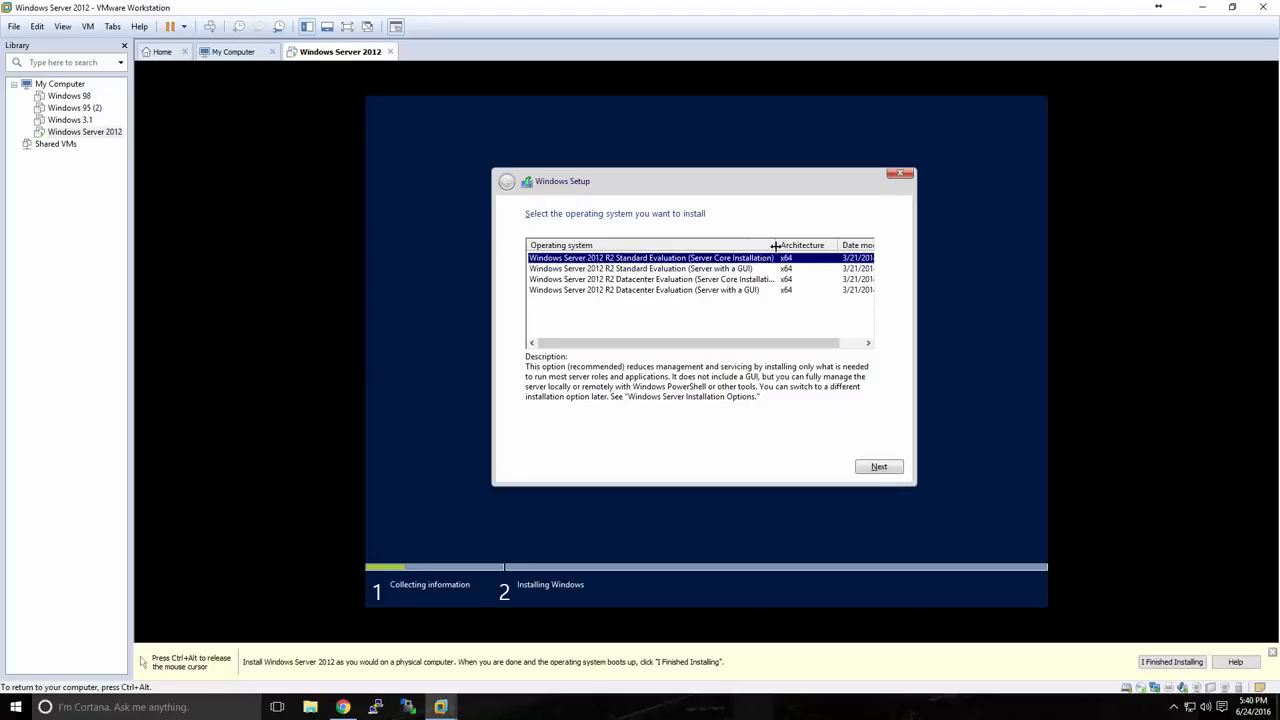
click(723, 271)
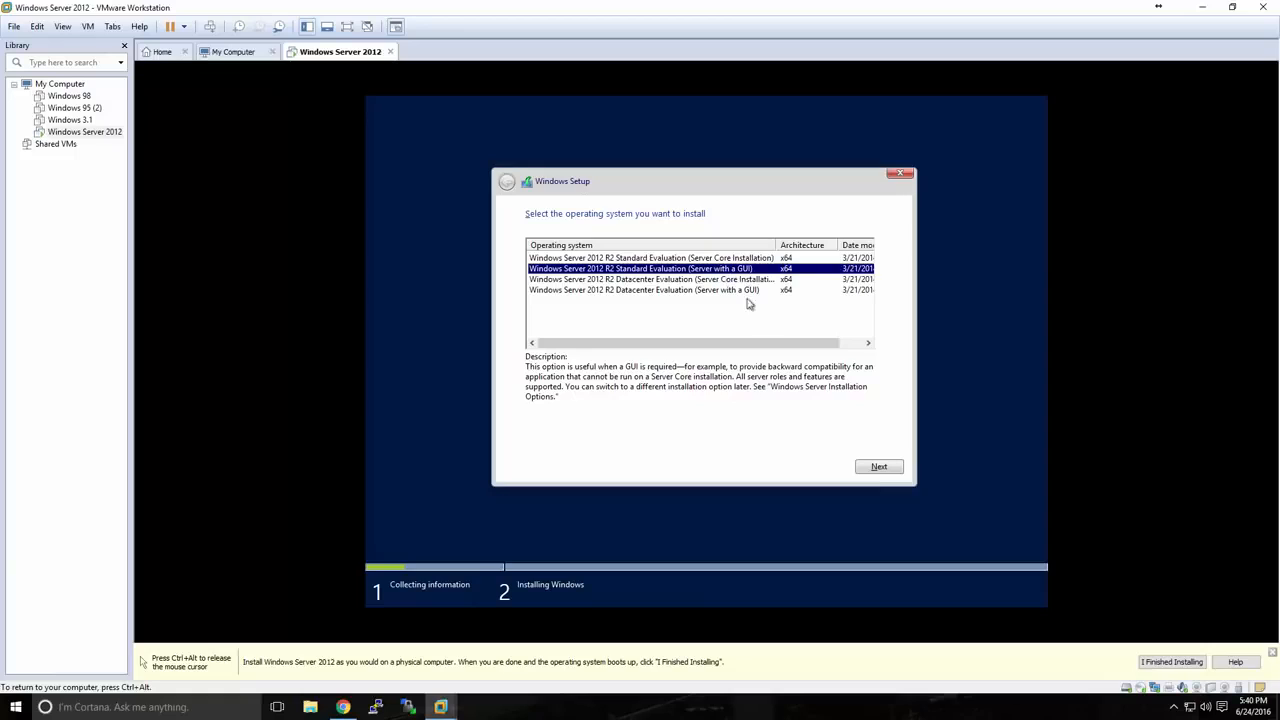
click(877, 468)
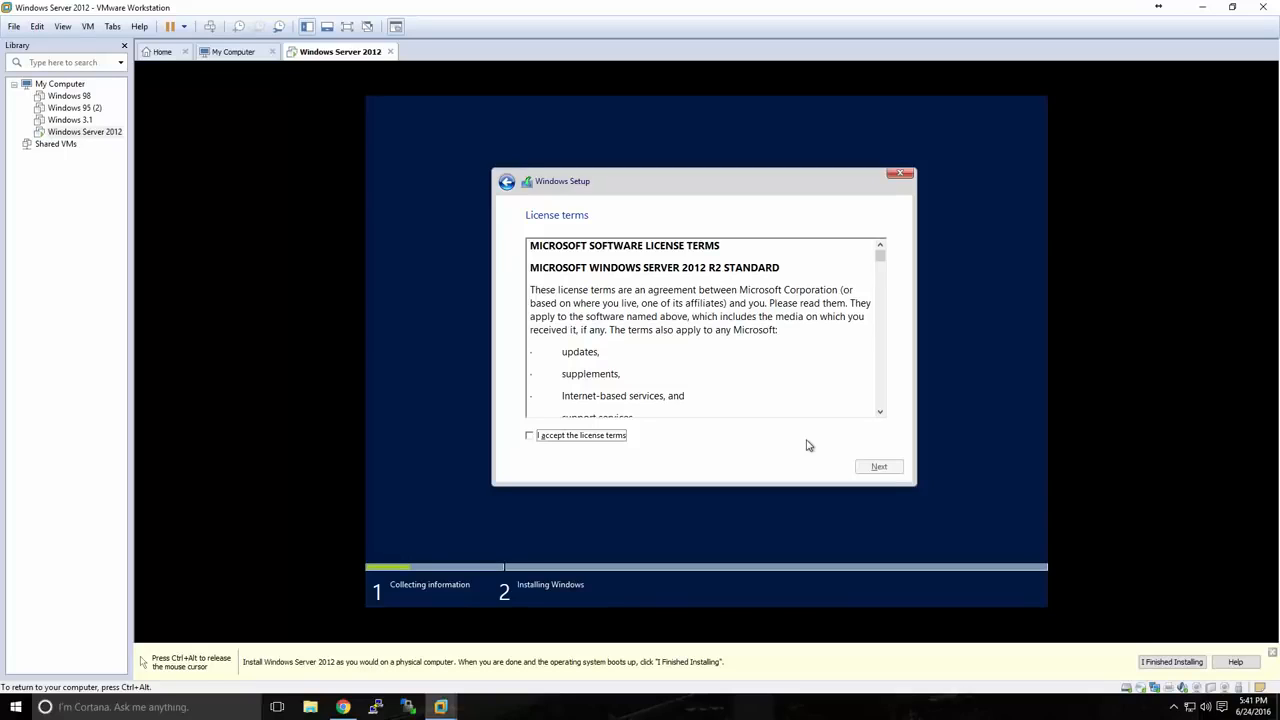
click(614, 437)
click(862, 470)
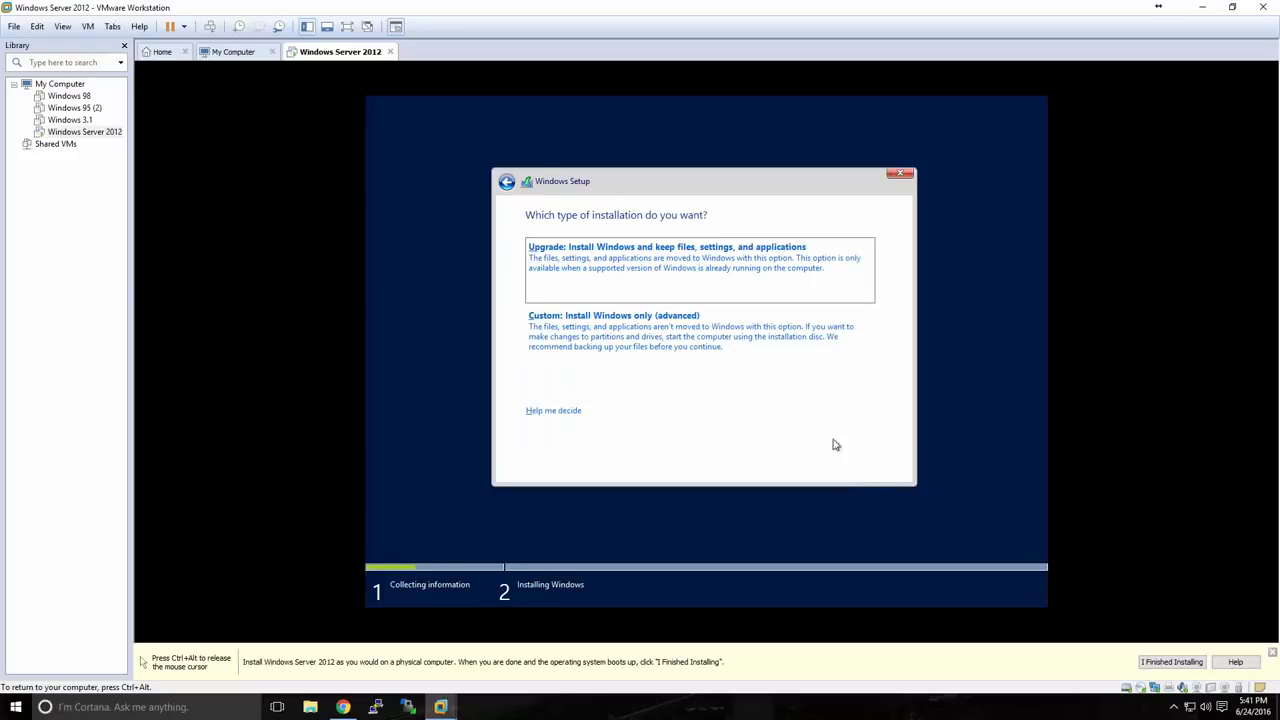
Pick a Custom install onto Drive 0's 60 GB unallocated space.
click(646, 333)
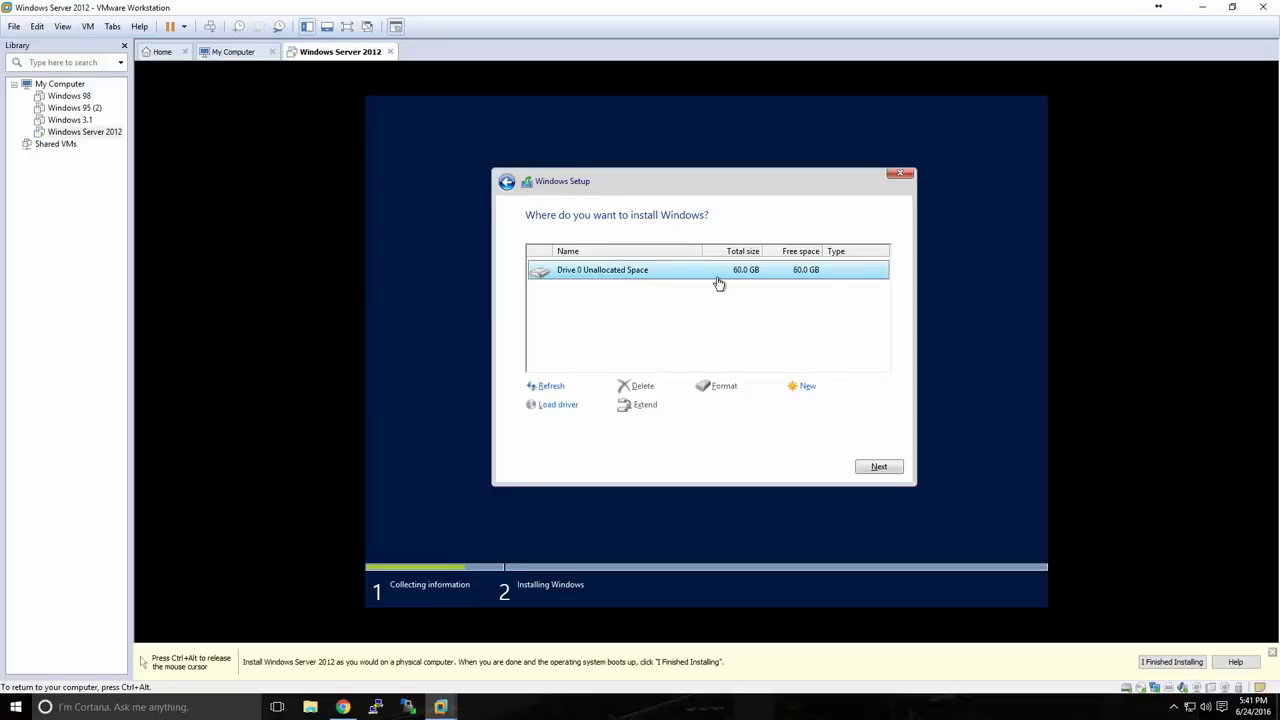
click(875, 467)
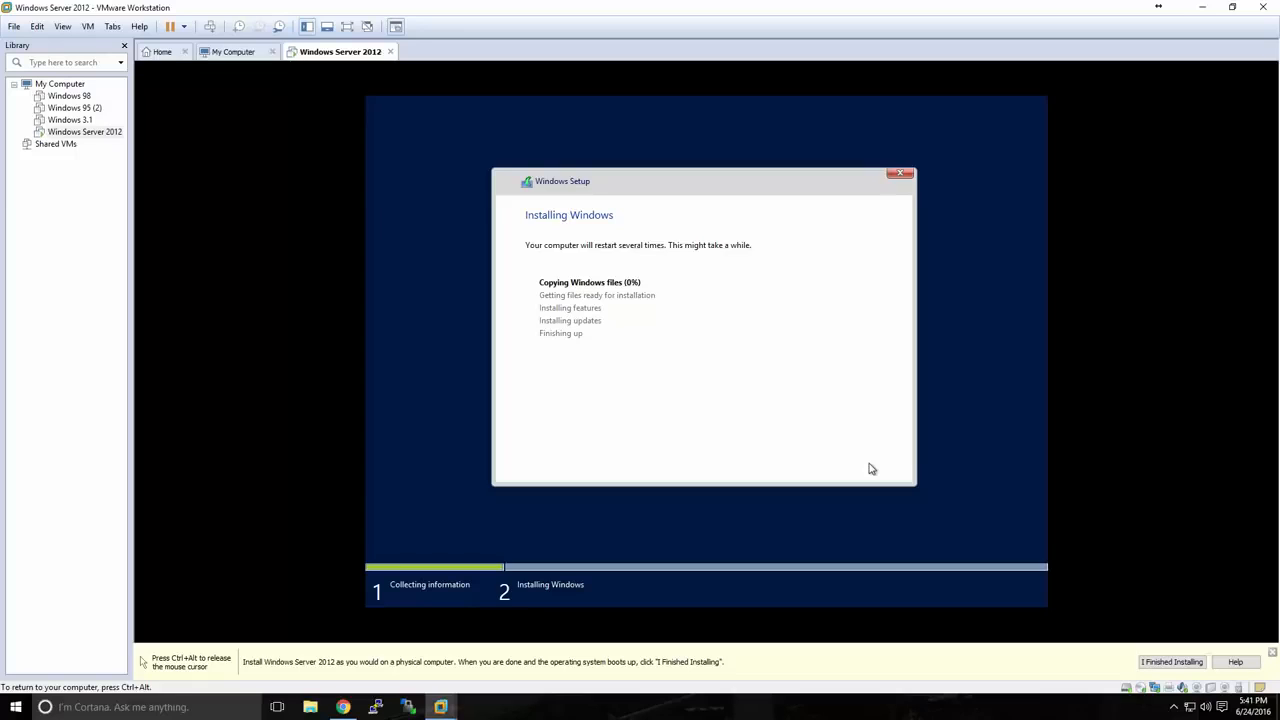
Release the mouse from the VM with Ctrl+Alt while Windows finishes installing.
key(ctrl+alt)
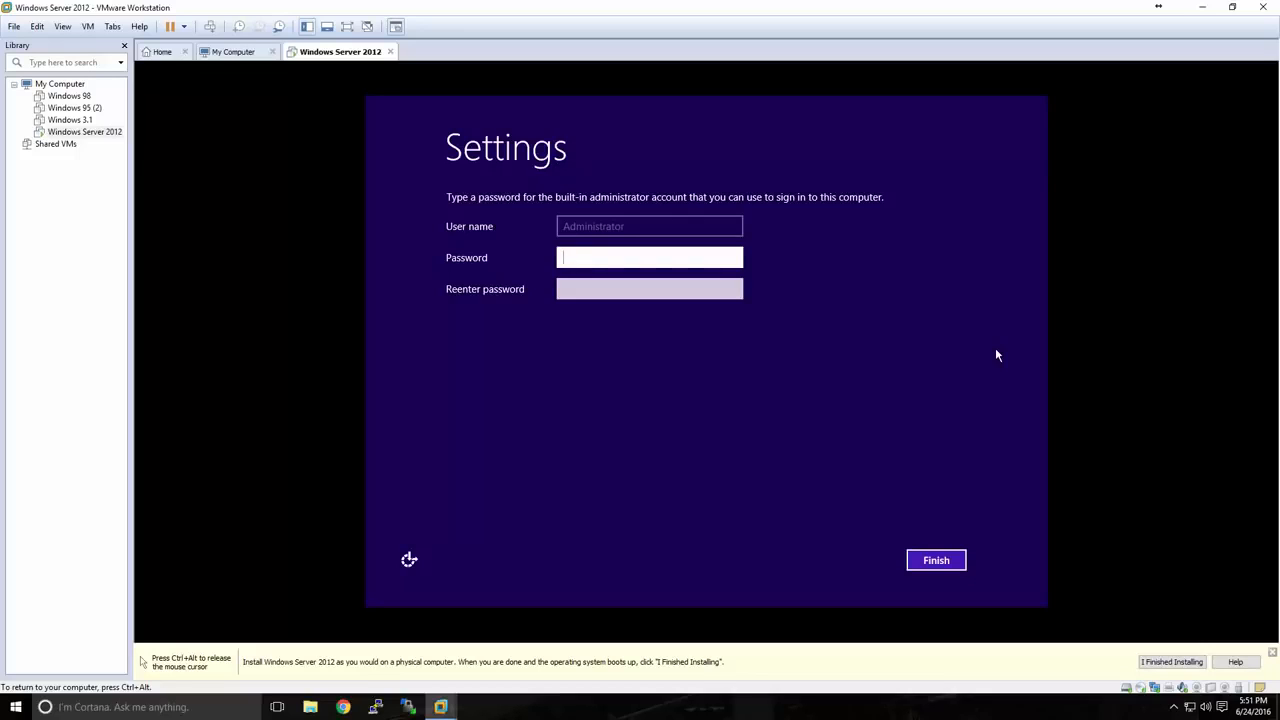
Enter and confirm the built-in Administrator password, then finish initial setup.
text(•••••••••••••)
key(Tab)
text(•••••••)
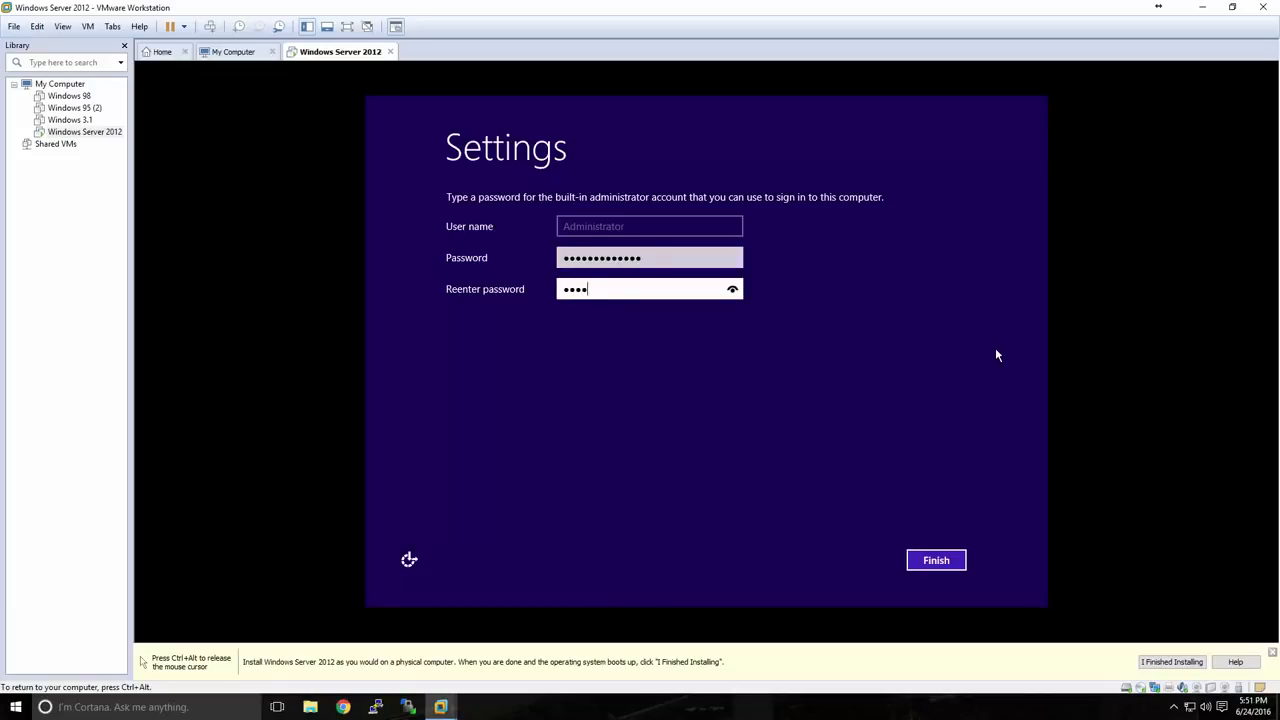
text(••••••)
click(938, 556)
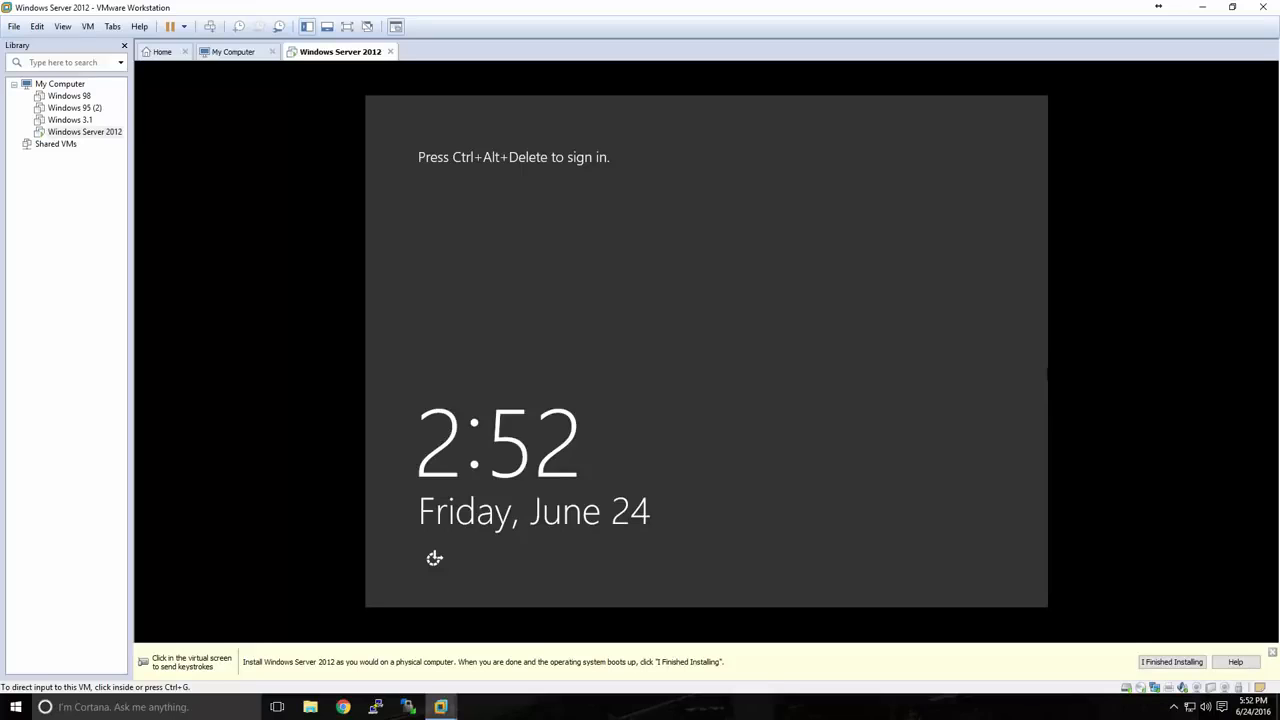
Unlock the VM with Ctrl+Alt+Insert and sign in as Administrator using its password.
click(434, 558)
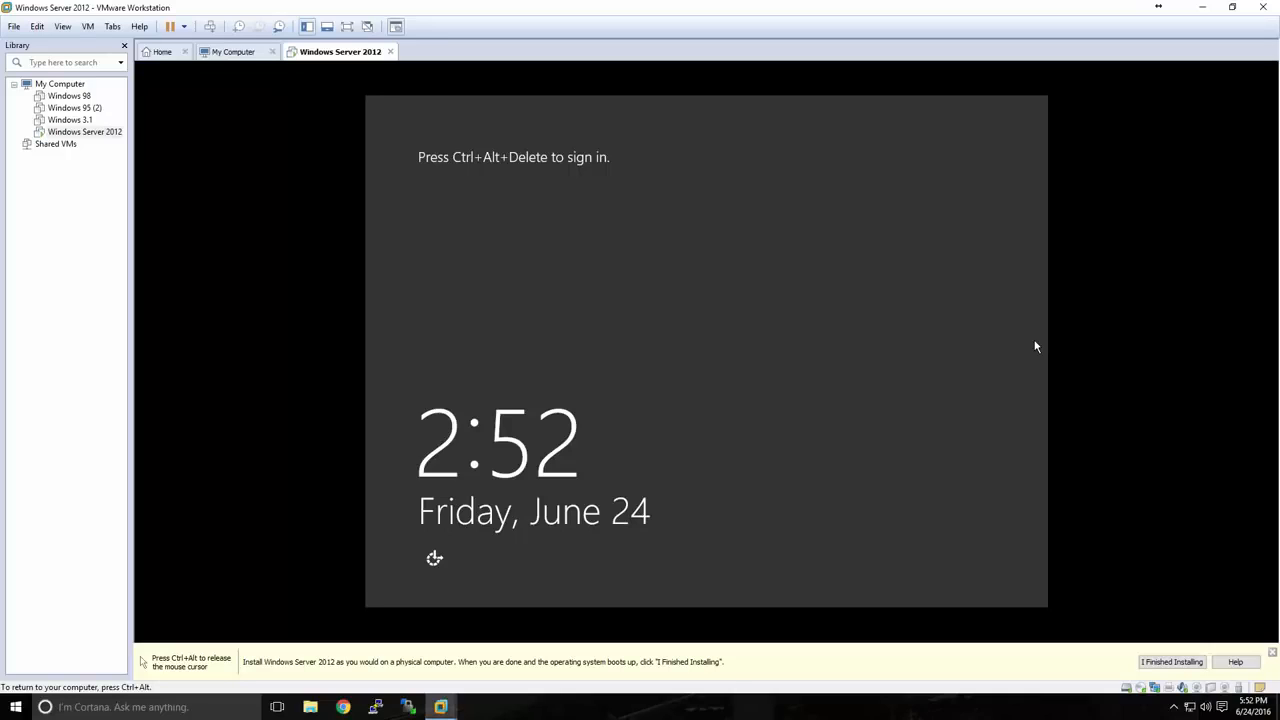
key(ctrl+alt+Insert)
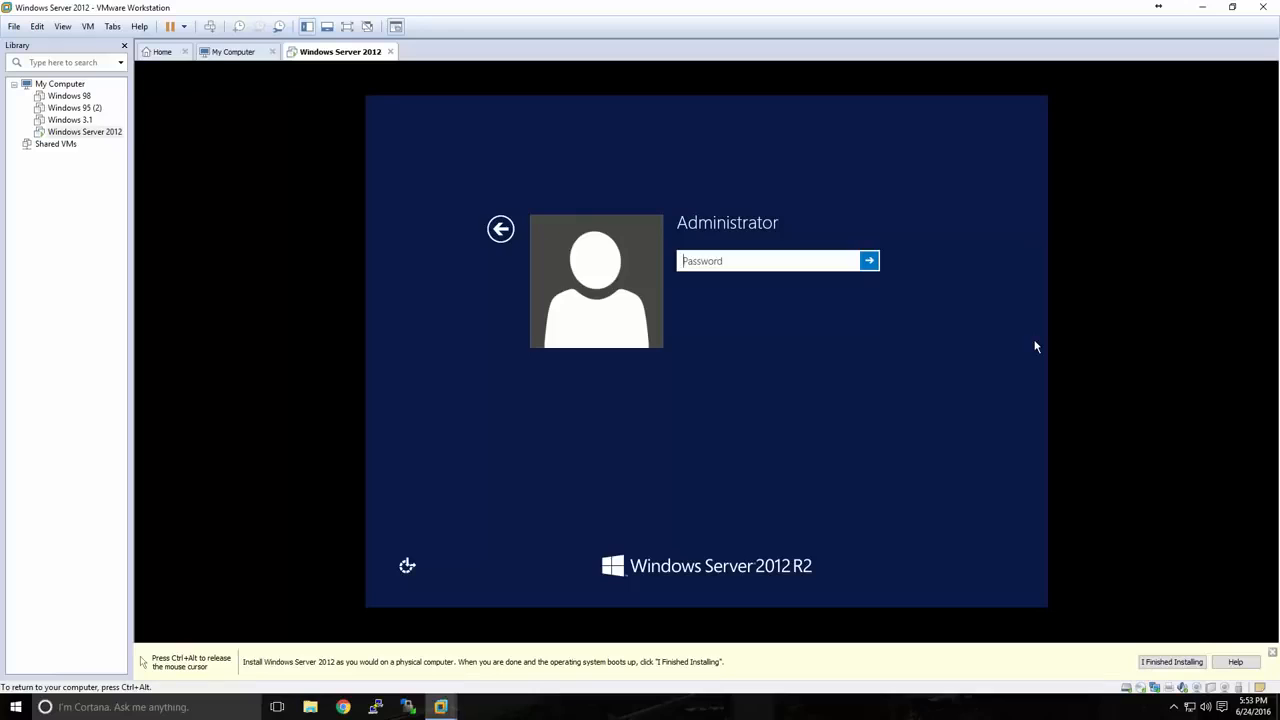
text(•••••••••••••)
key(Return)
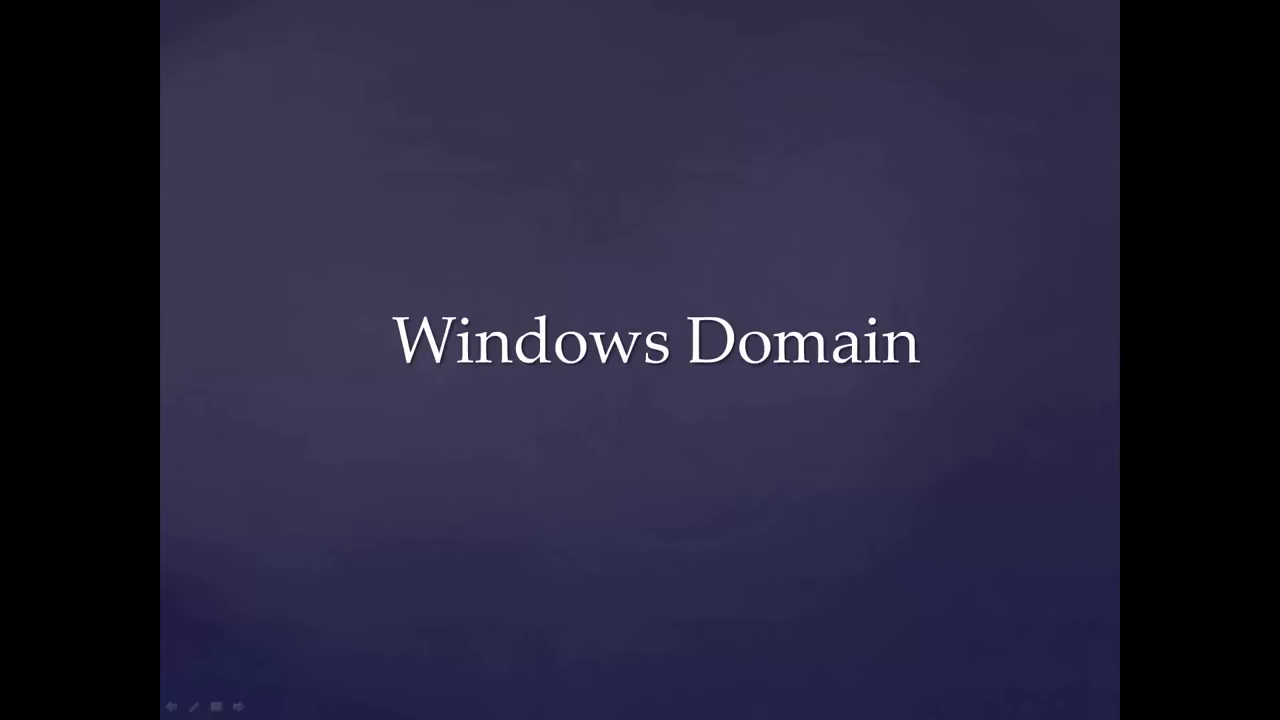
Advance the slideshow to the 'What is a Windows Domain?' slide.
key(Right)
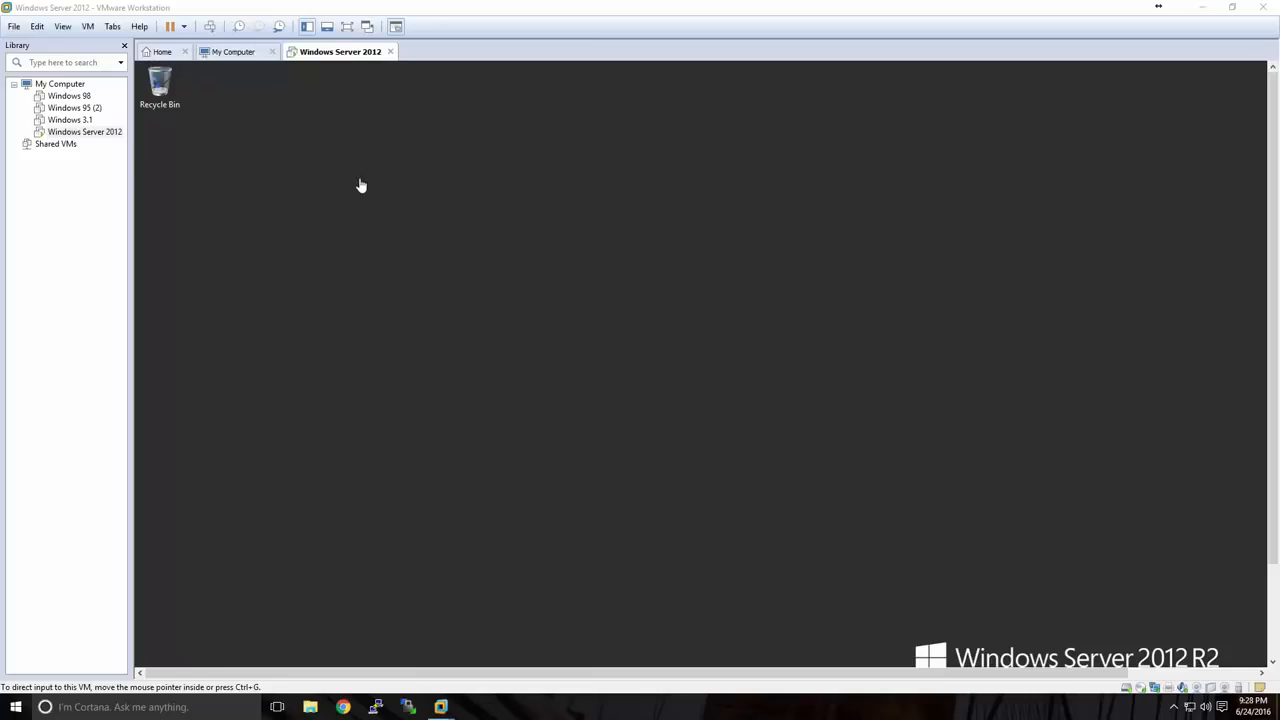
Put the Windows Server VM into full-screen mode, leave it, and re-enter full screen.
click(347, 27)
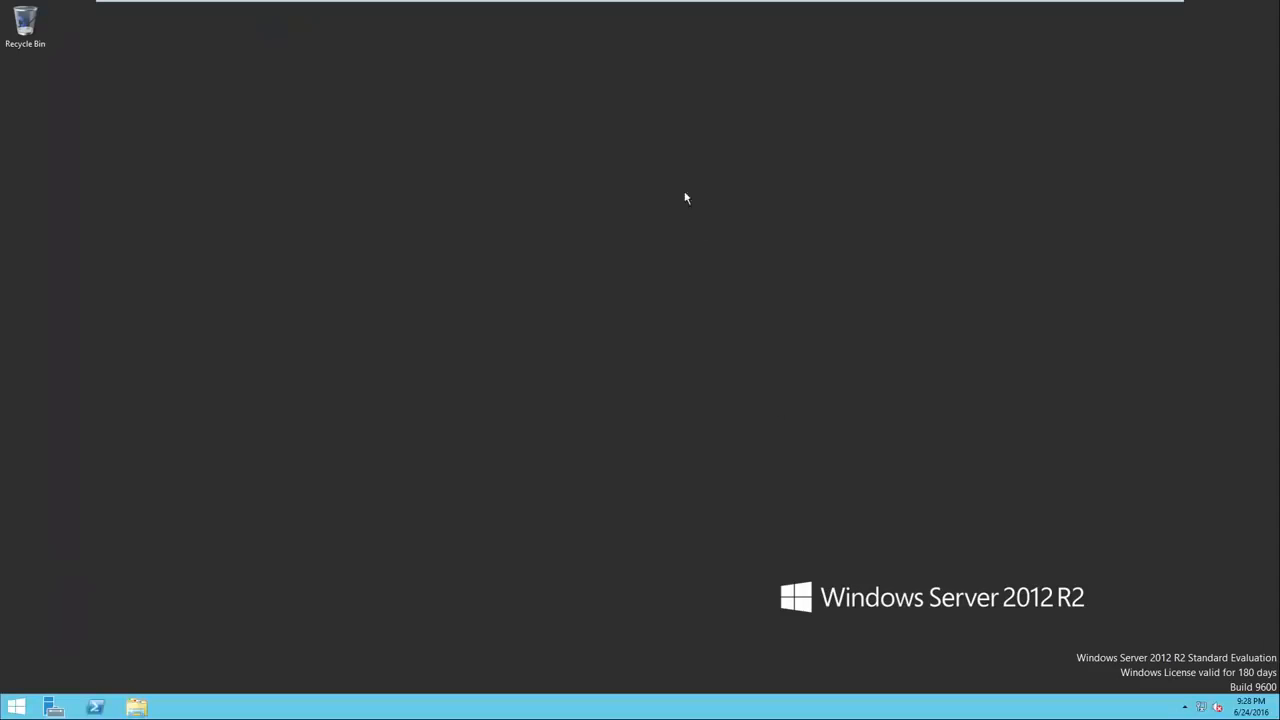
mouse_move(606, 10)
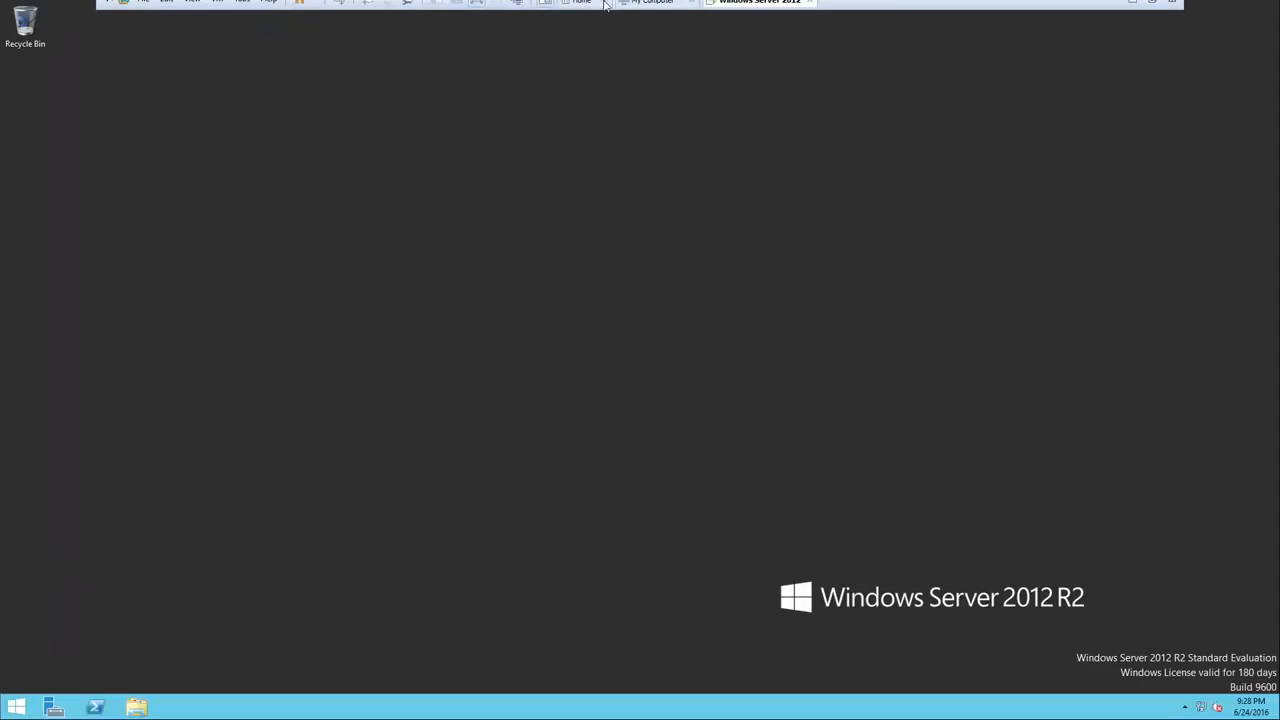
click(479, 10)
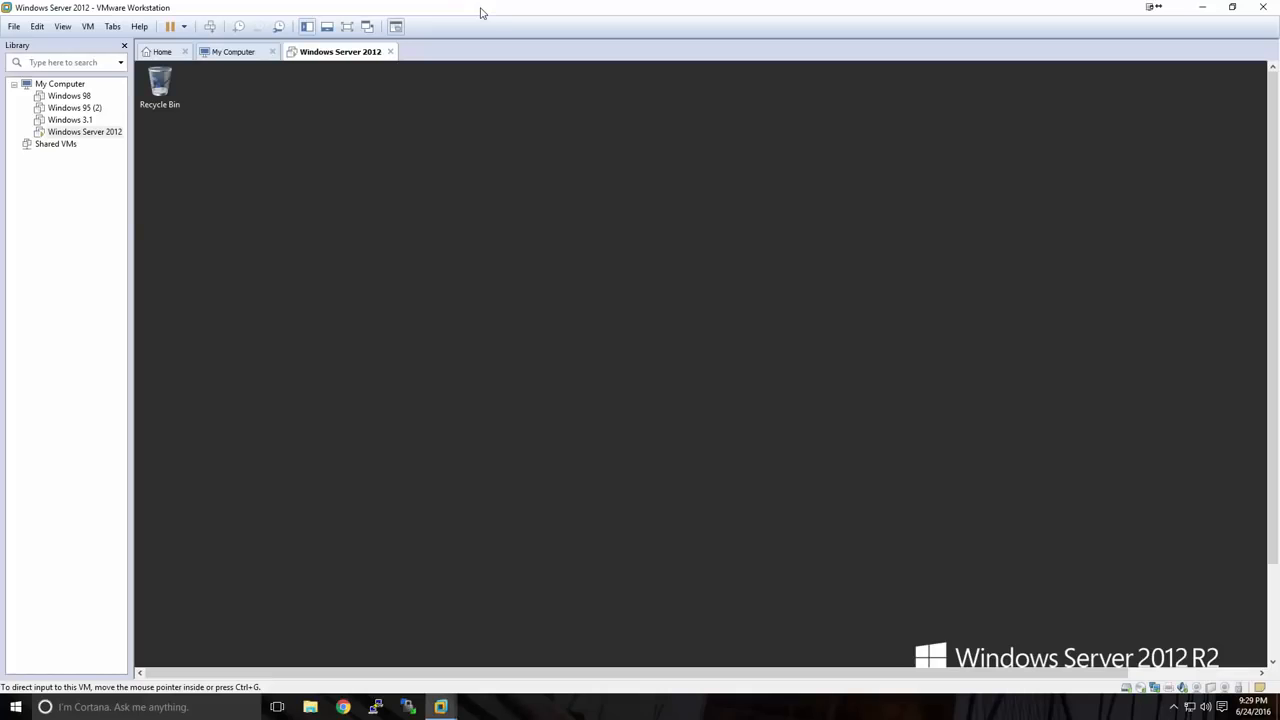
click(347, 27)
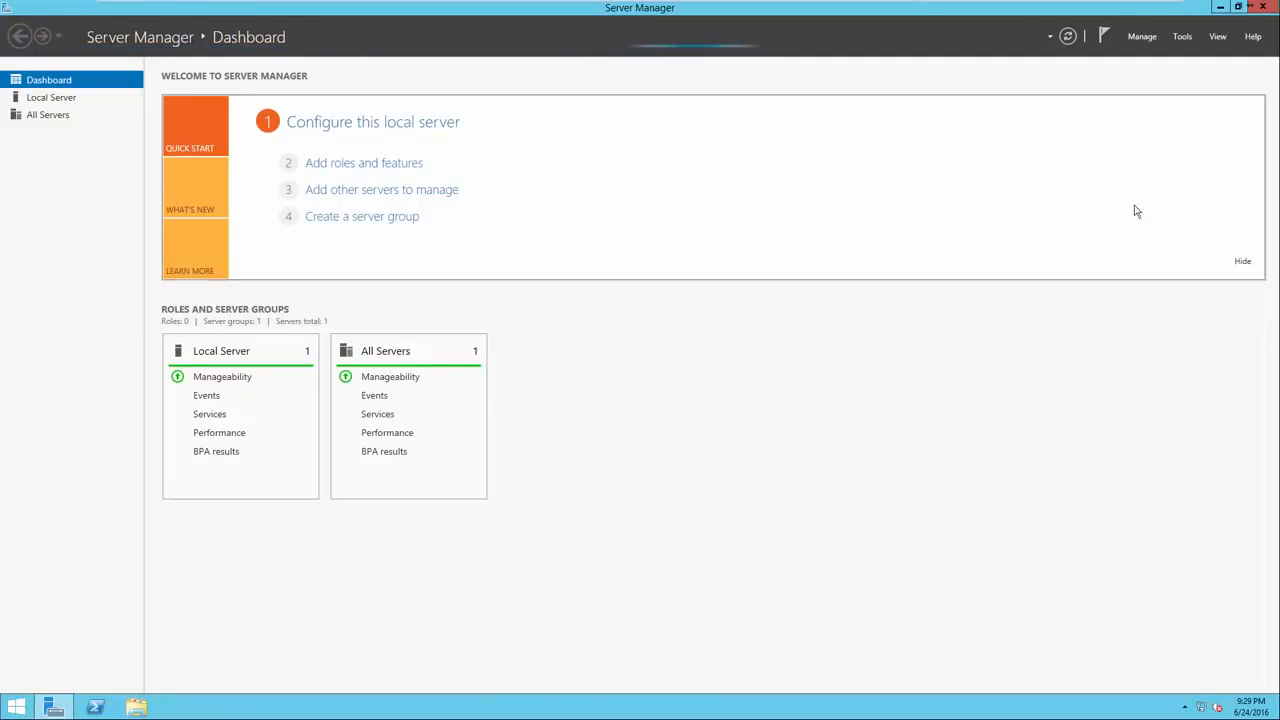
Relaunch Server Manager from the Start screen and open the Local Server page for SVR-MG-001.
click(1263, 7)
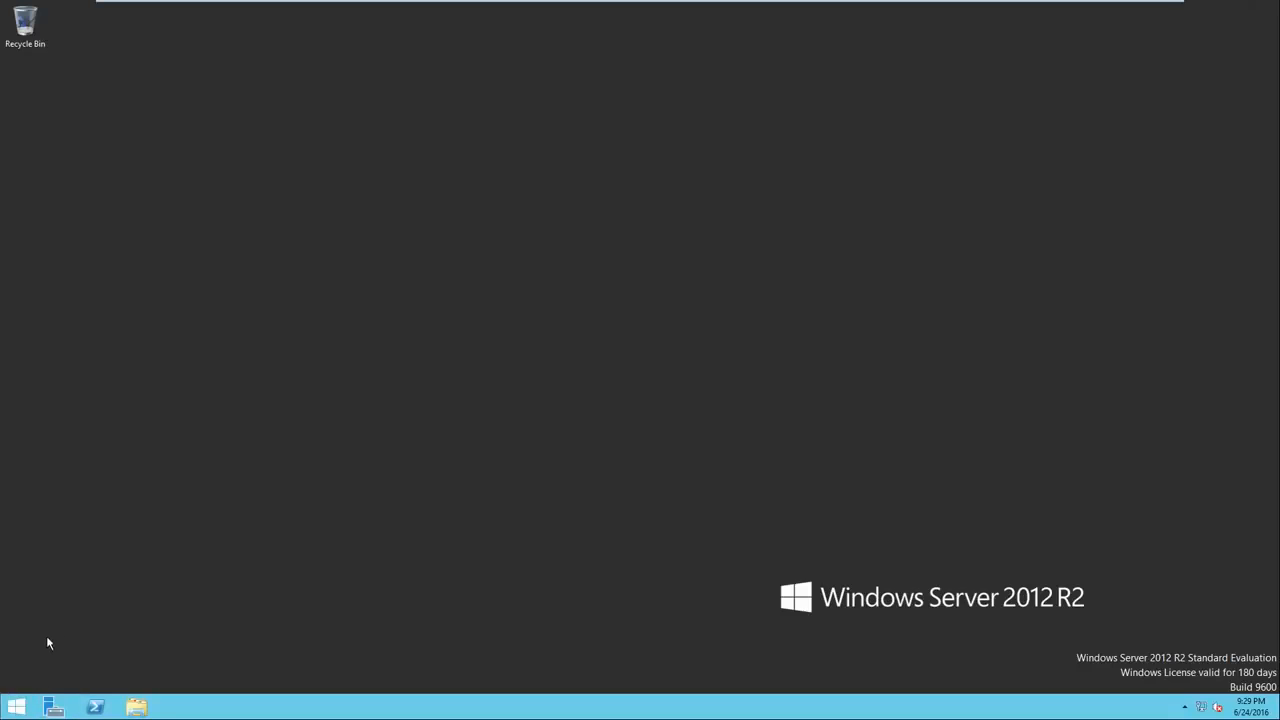
click(14, 711)
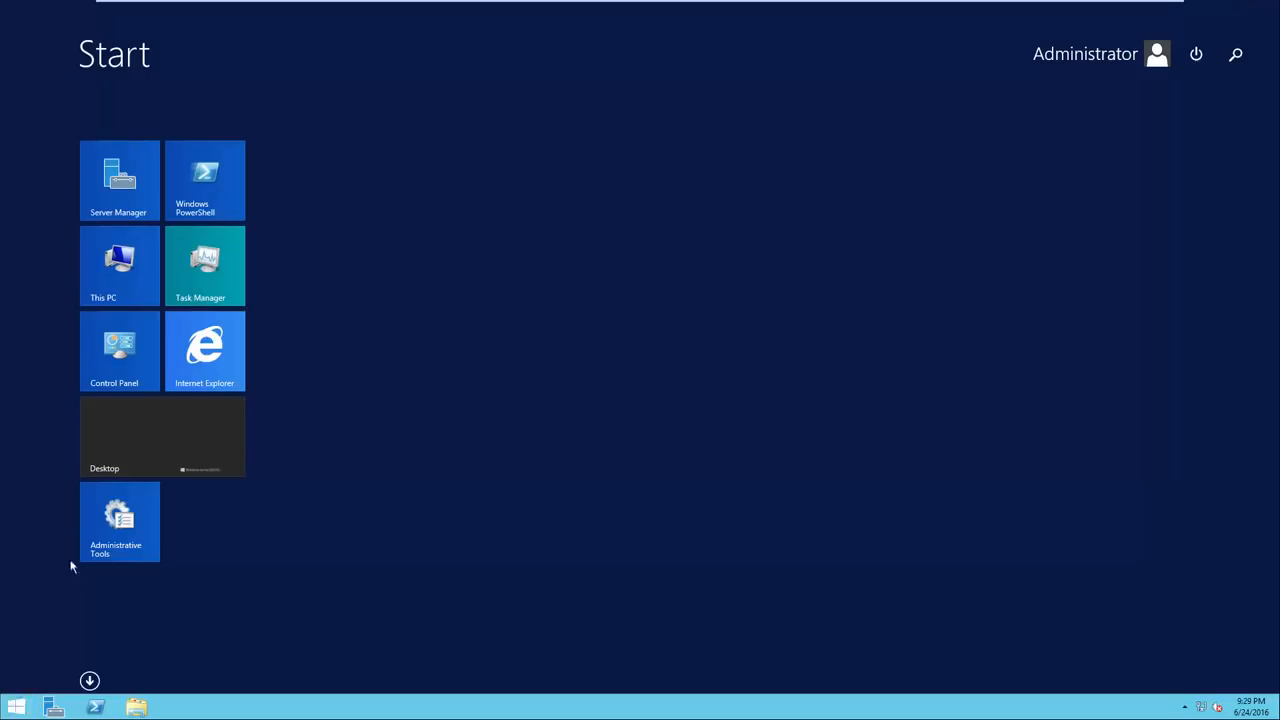
click(138, 209)
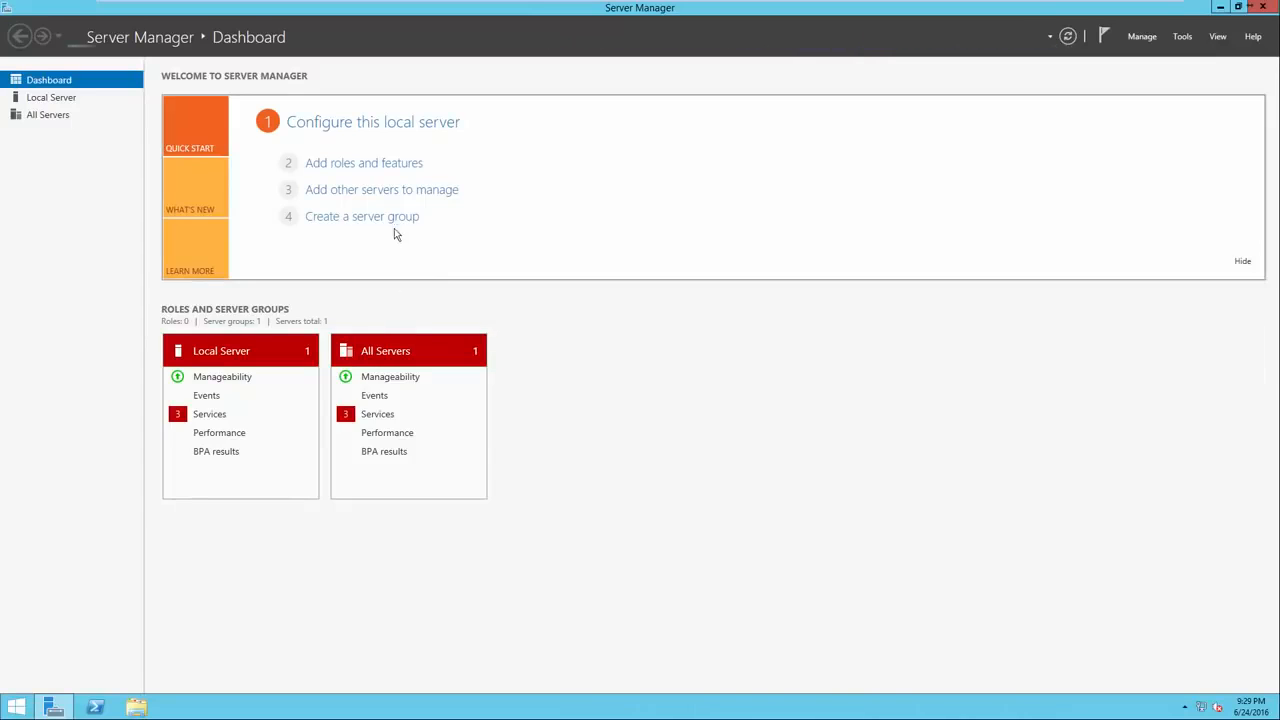
click(352, 126)
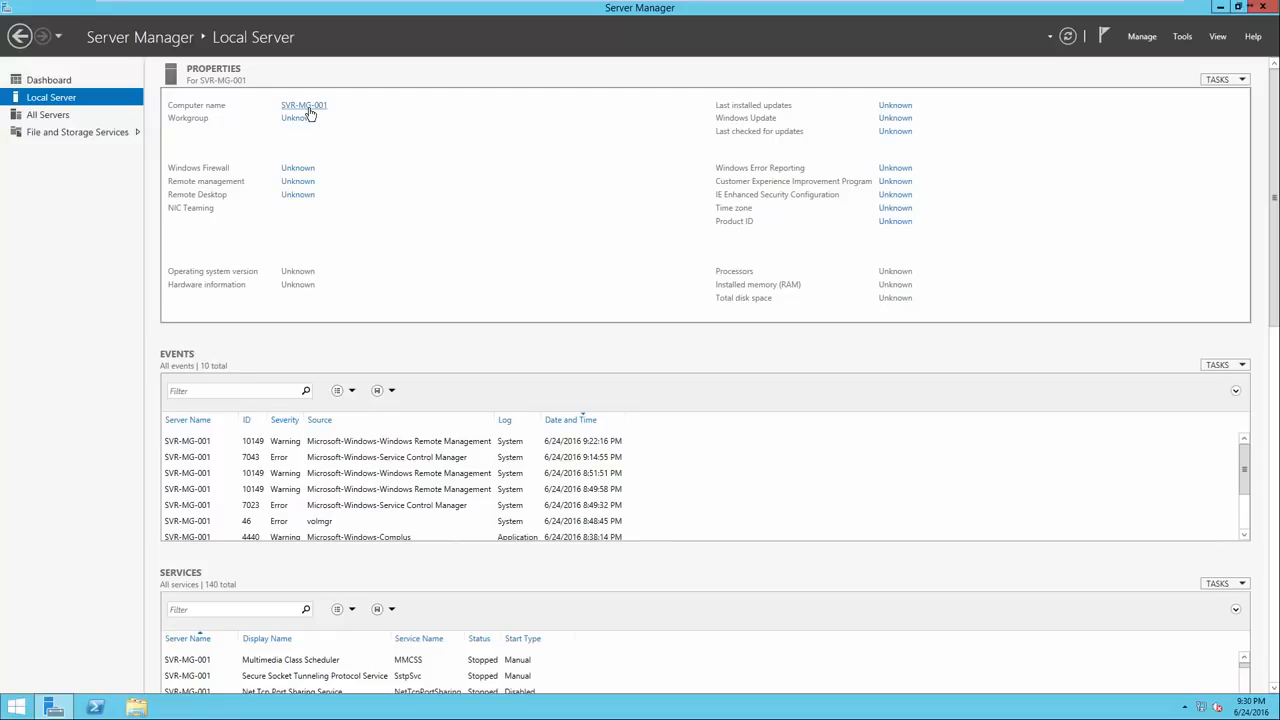
click(309, 112)
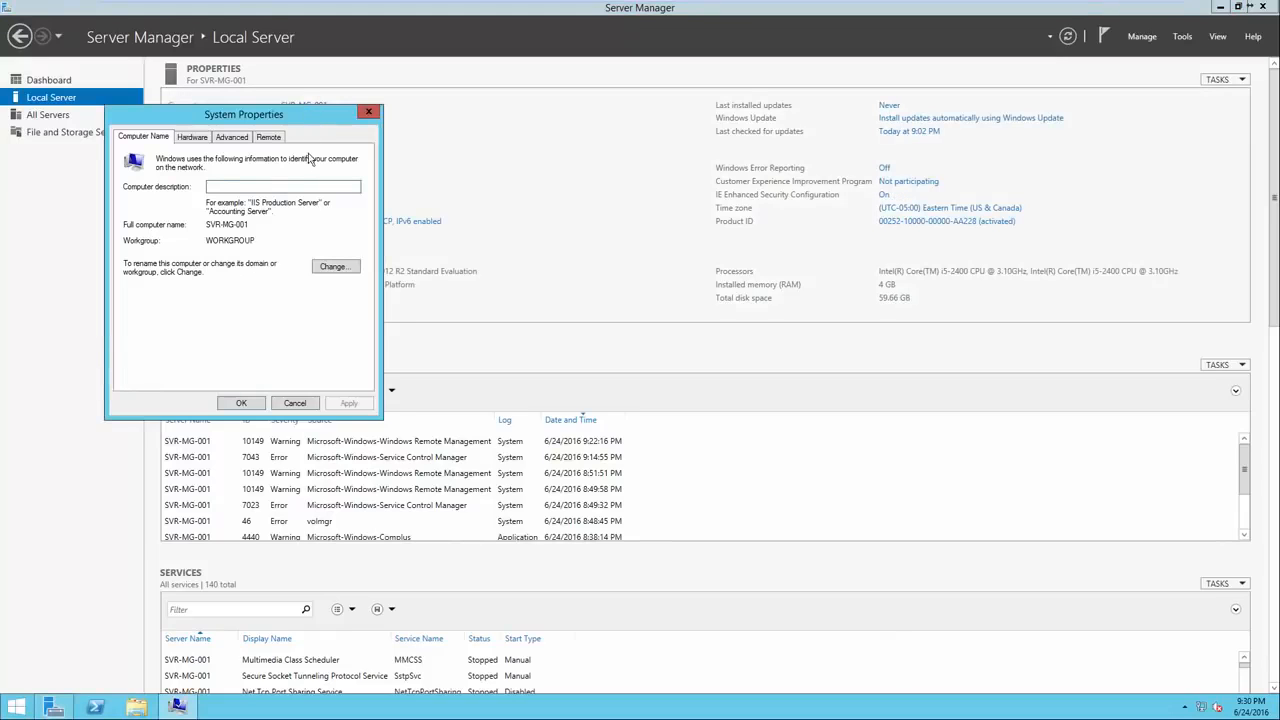
drag(296, 123, 650, 127)
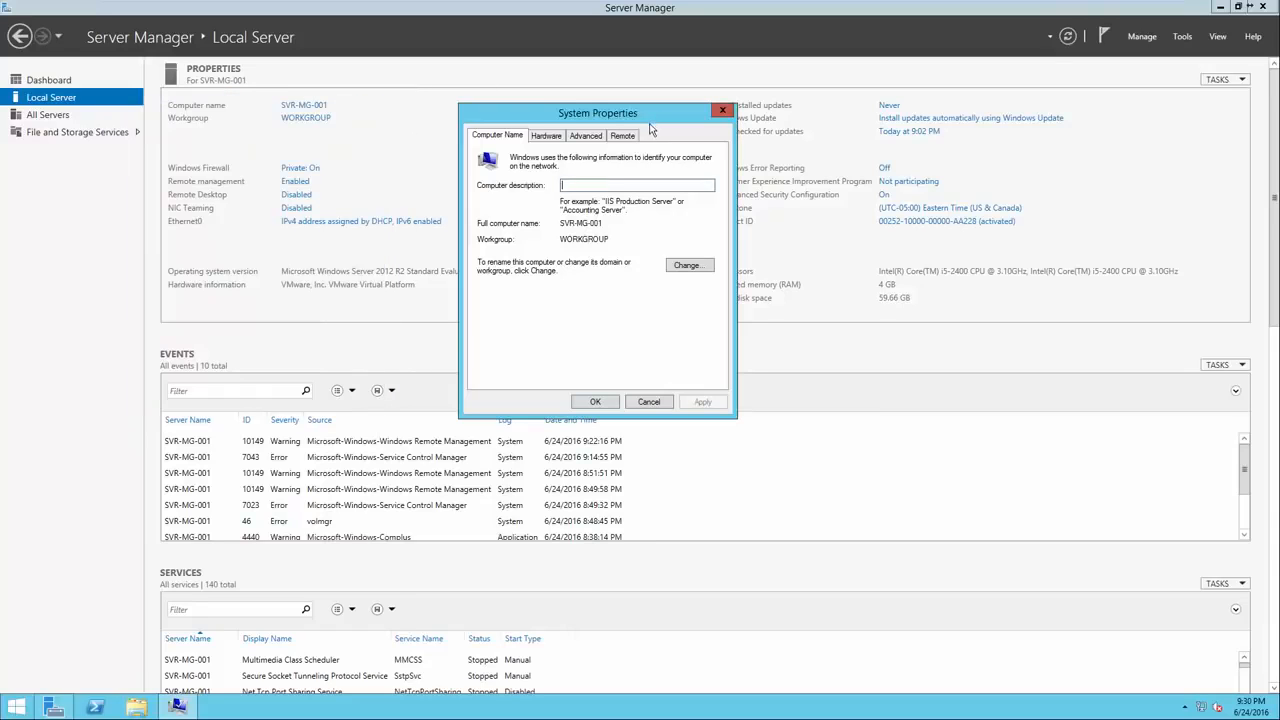
click(688, 266)
click(531, 213)
double_click(531, 213)
click(533, 213)
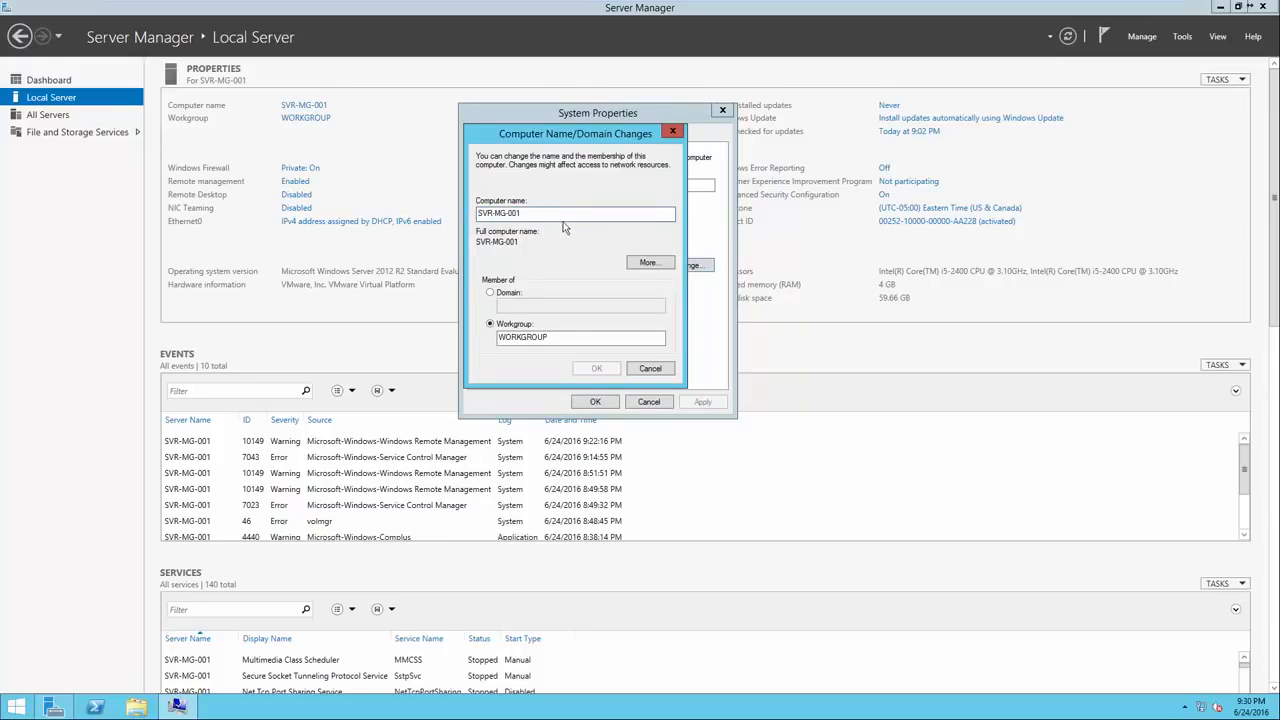
click(665, 370)
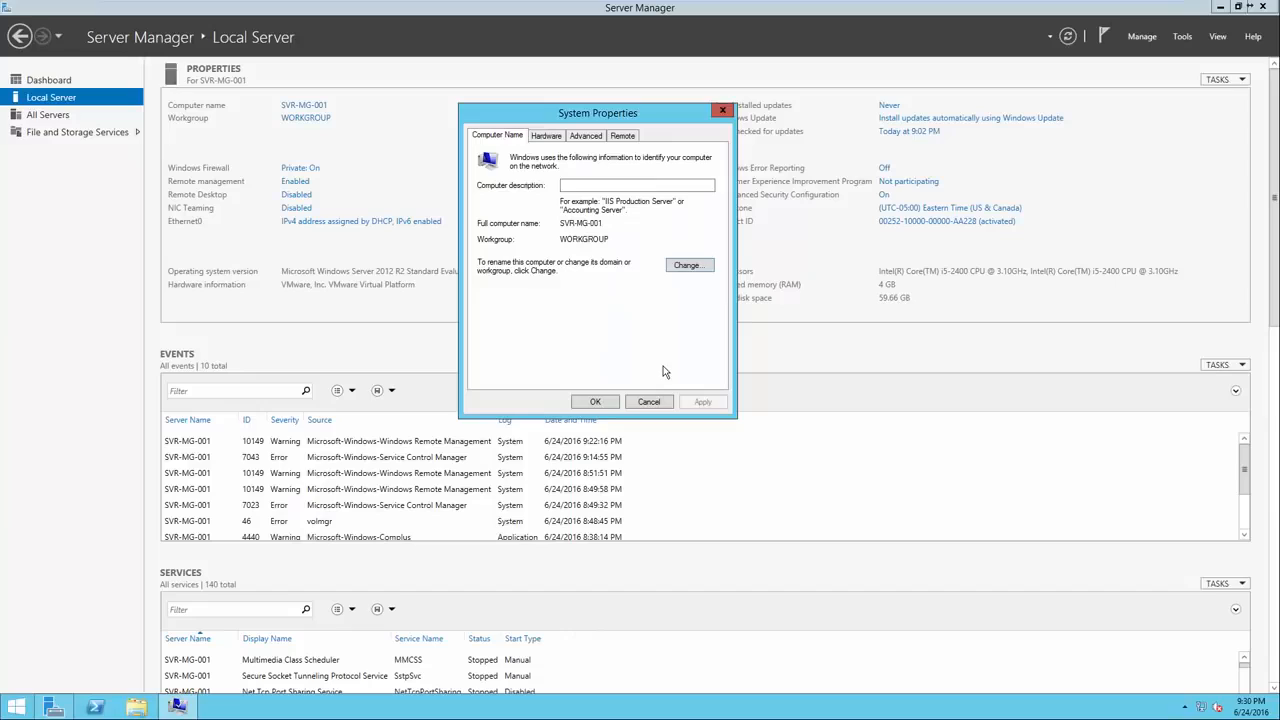
click(595, 402)
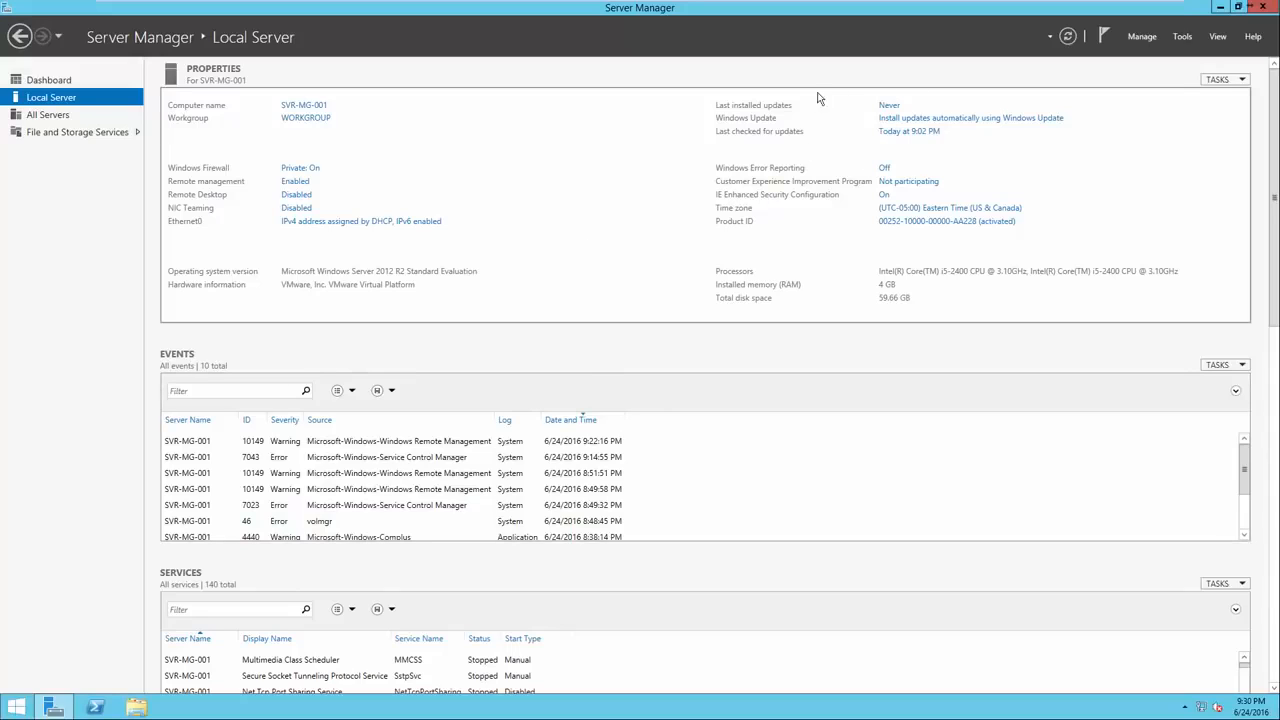
click(893, 122)
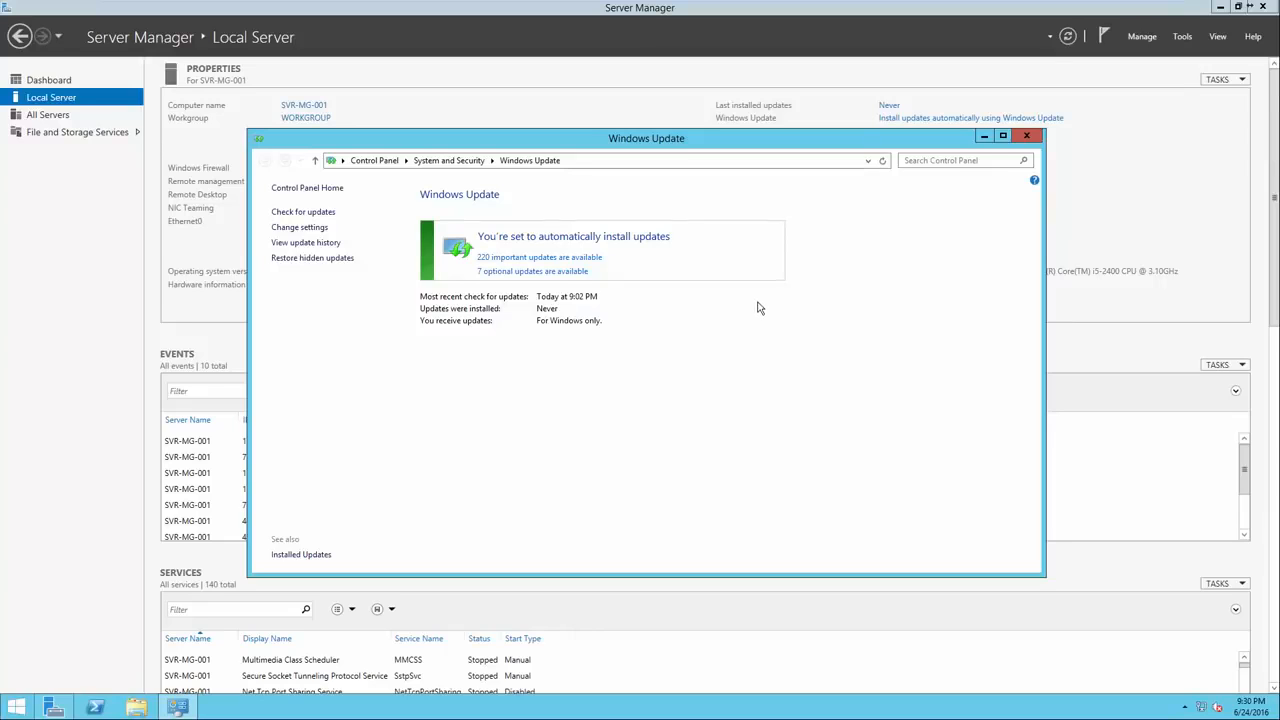
click(1026, 136)
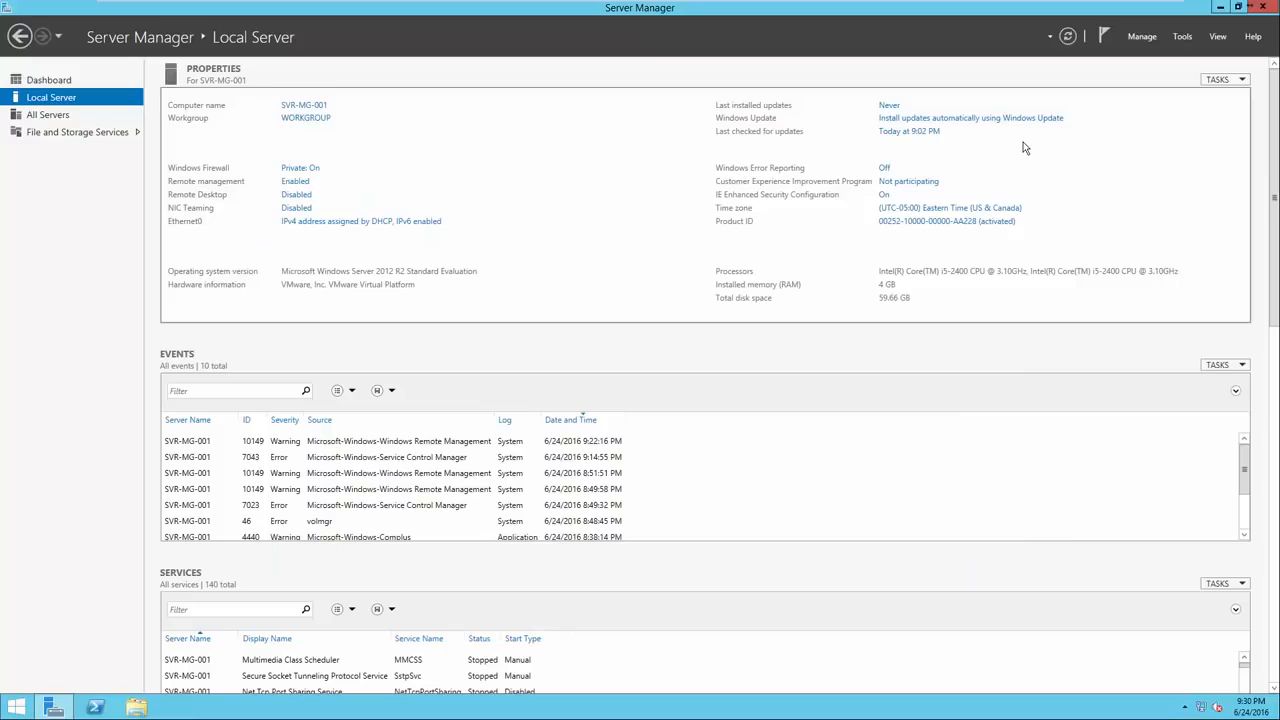
click(941, 209)
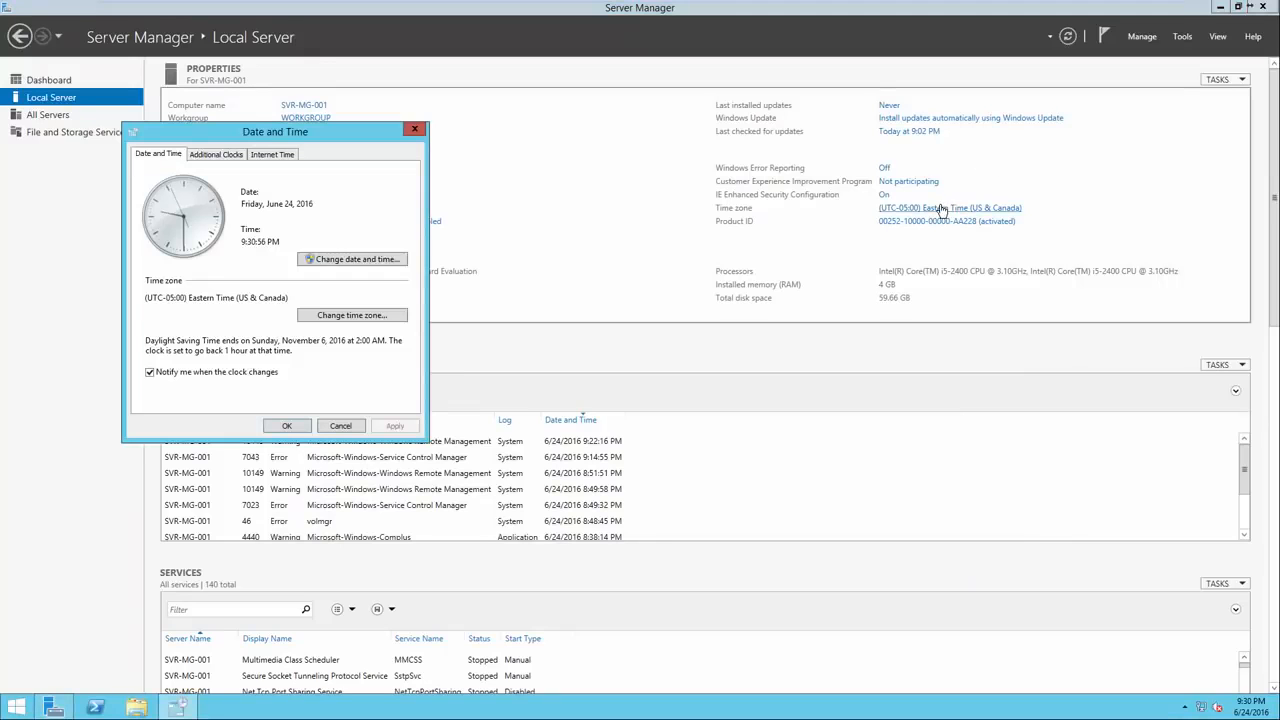
drag(325, 131, 671, 131)
click(634, 157)
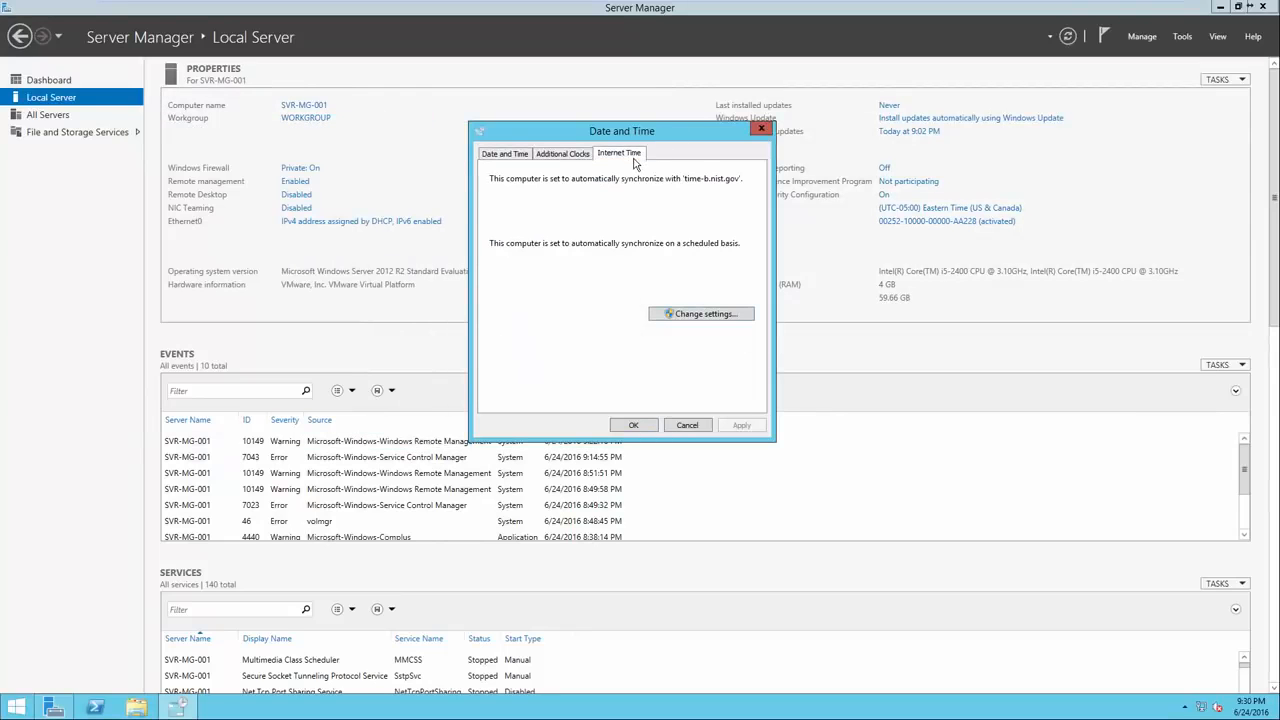
click(698, 316)
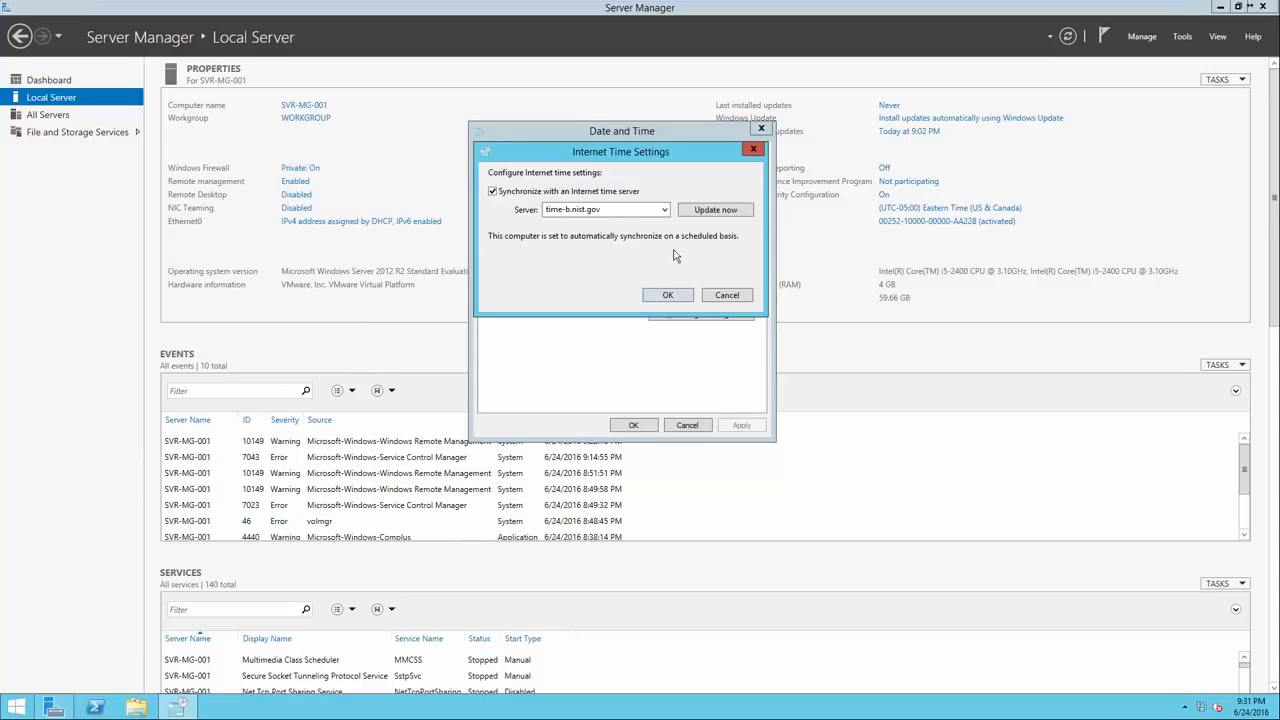
click(664, 209)
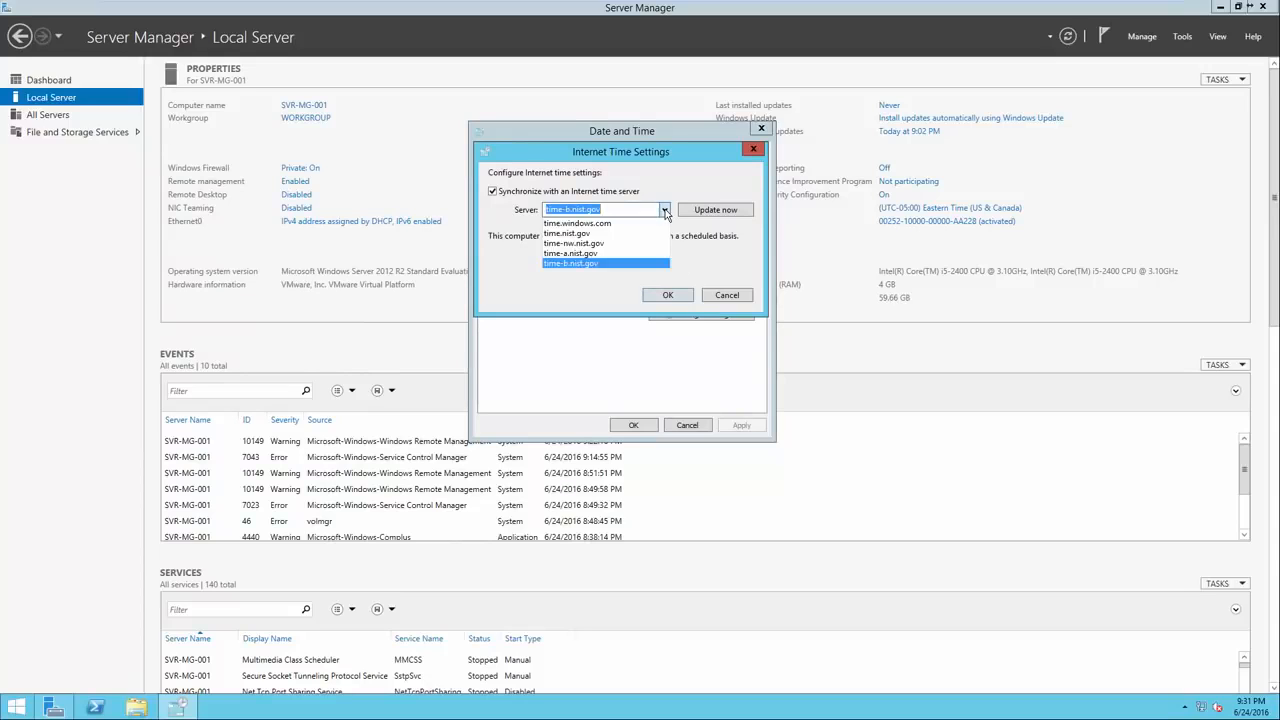
click(652, 264)
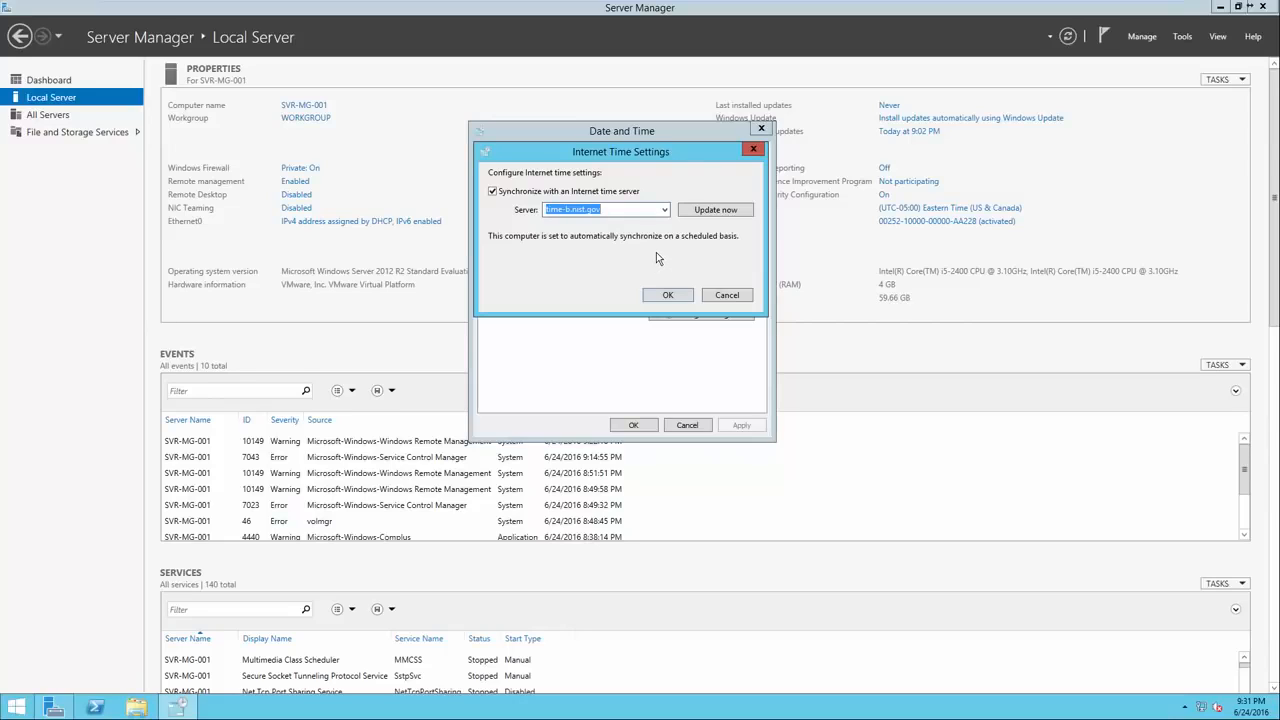
click(713, 295)
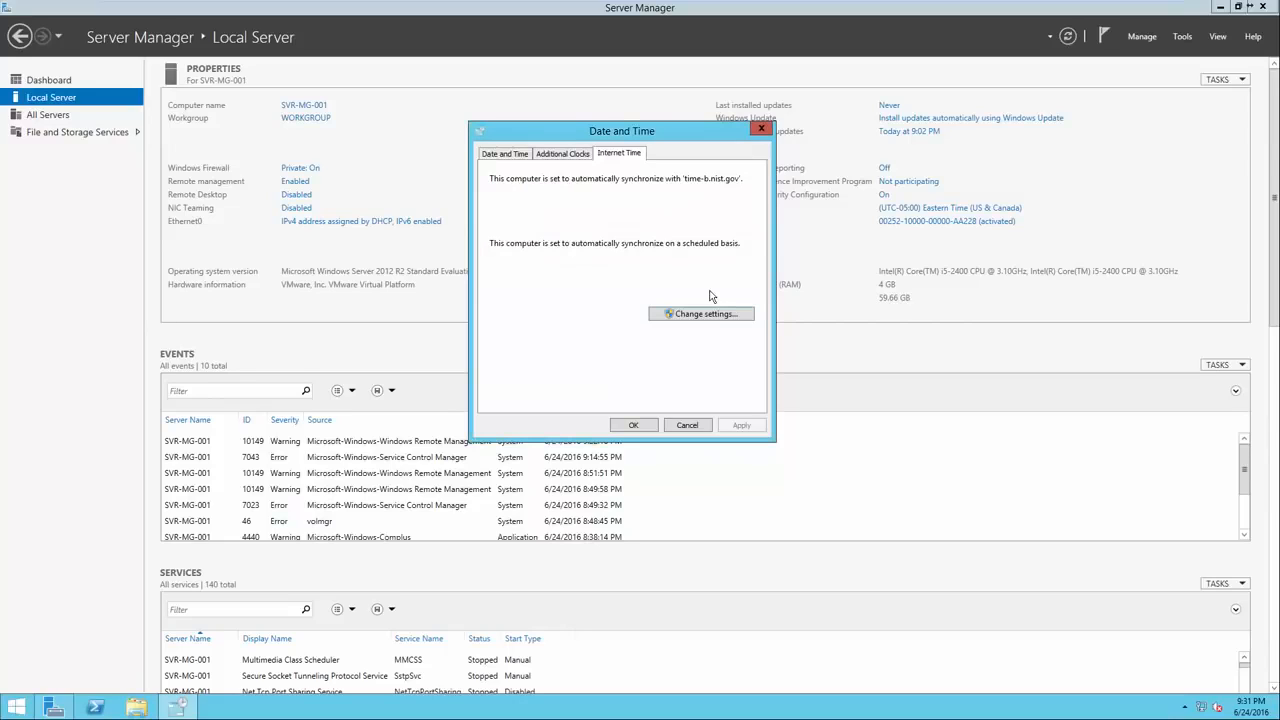
click(509, 157)
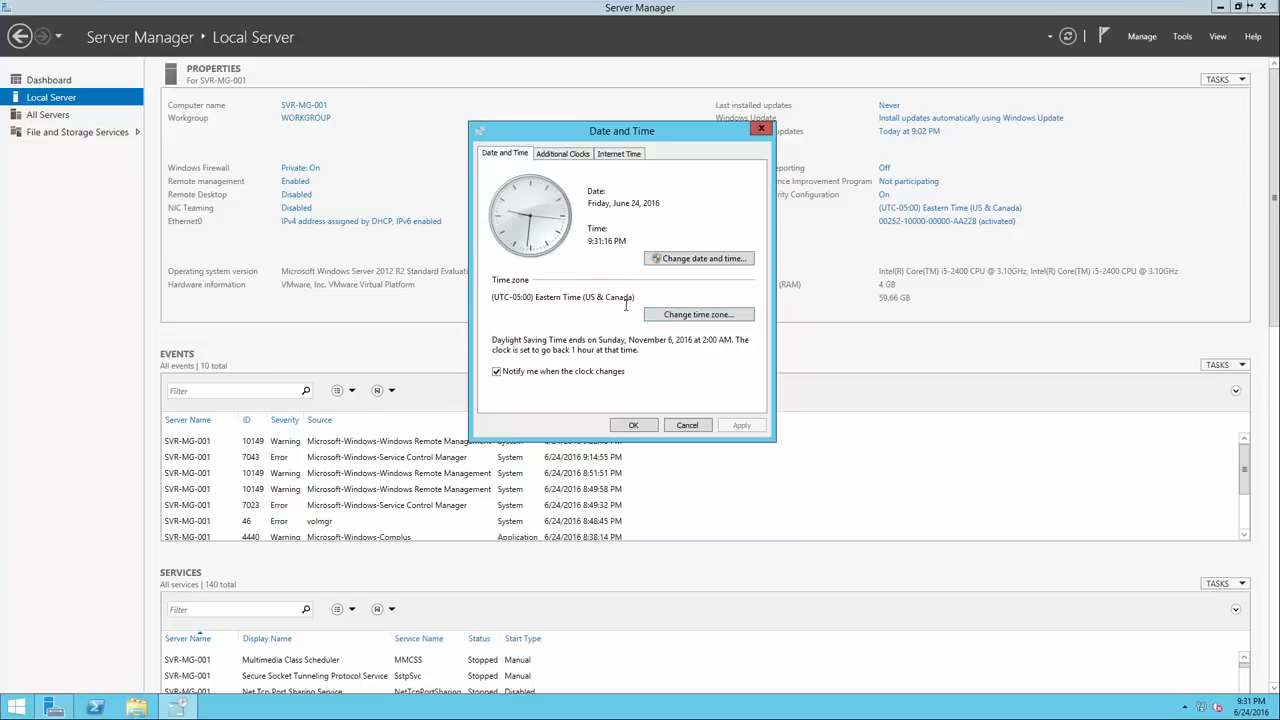
click(635, 427)
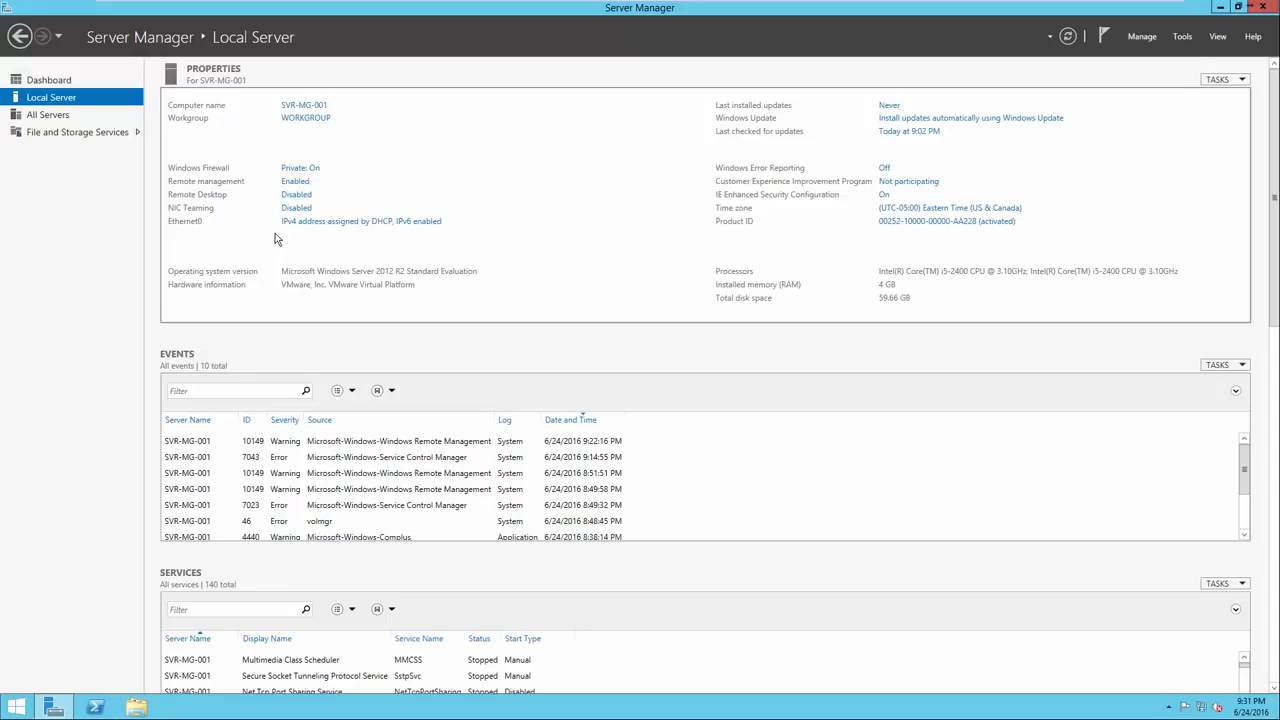
Open the Ethernet0 Status window and its Network Connection Details.
click(333, 222)
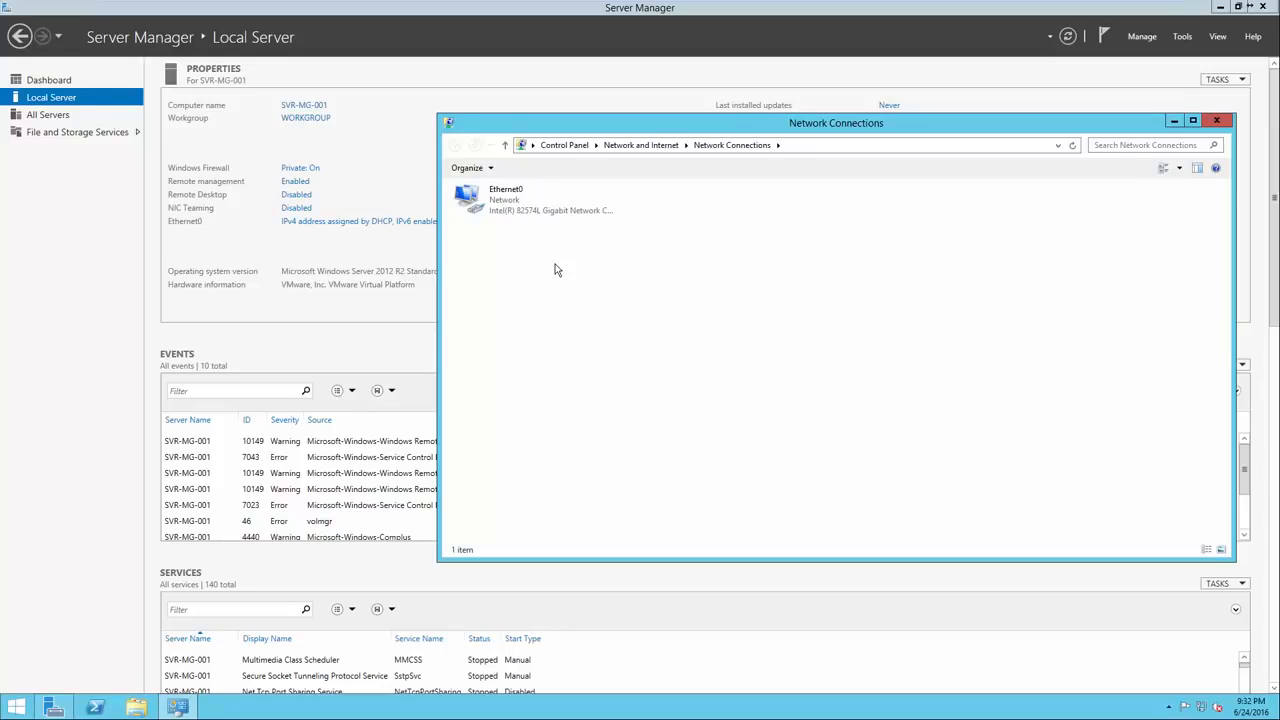
right_click(536, 210)
click(522, 207)
right_click(523, 208)
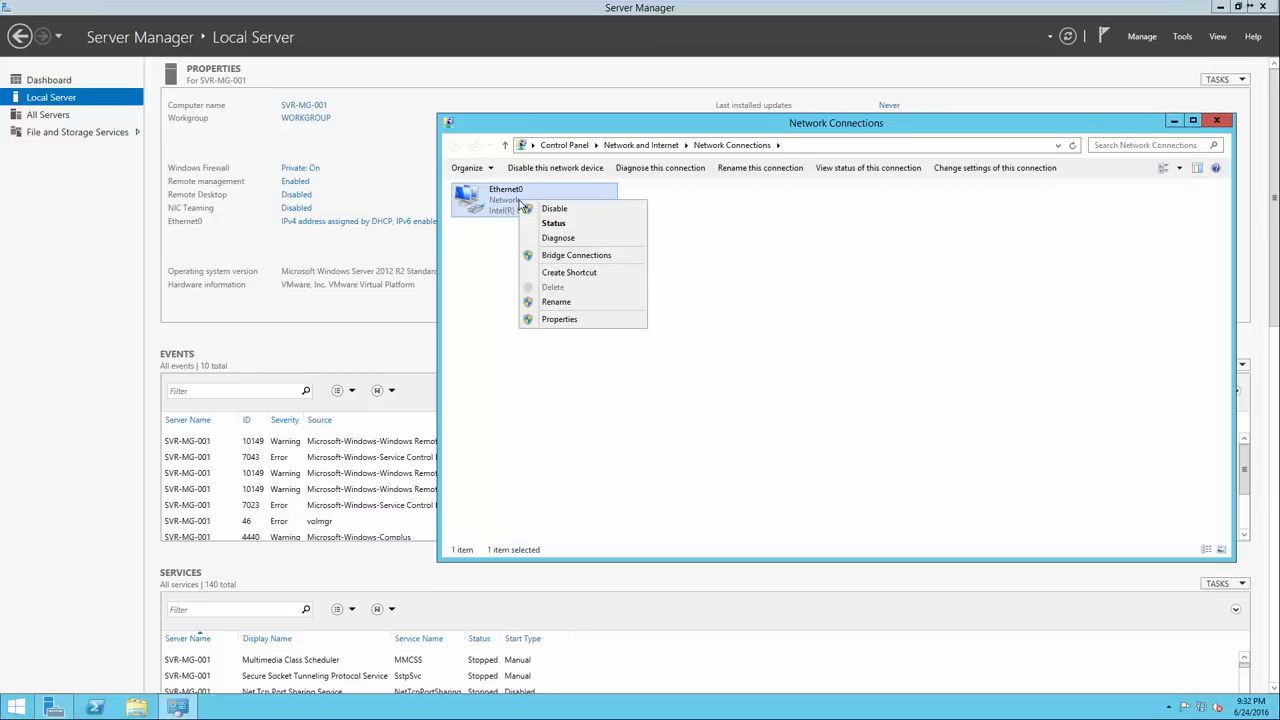
click(545, 223)
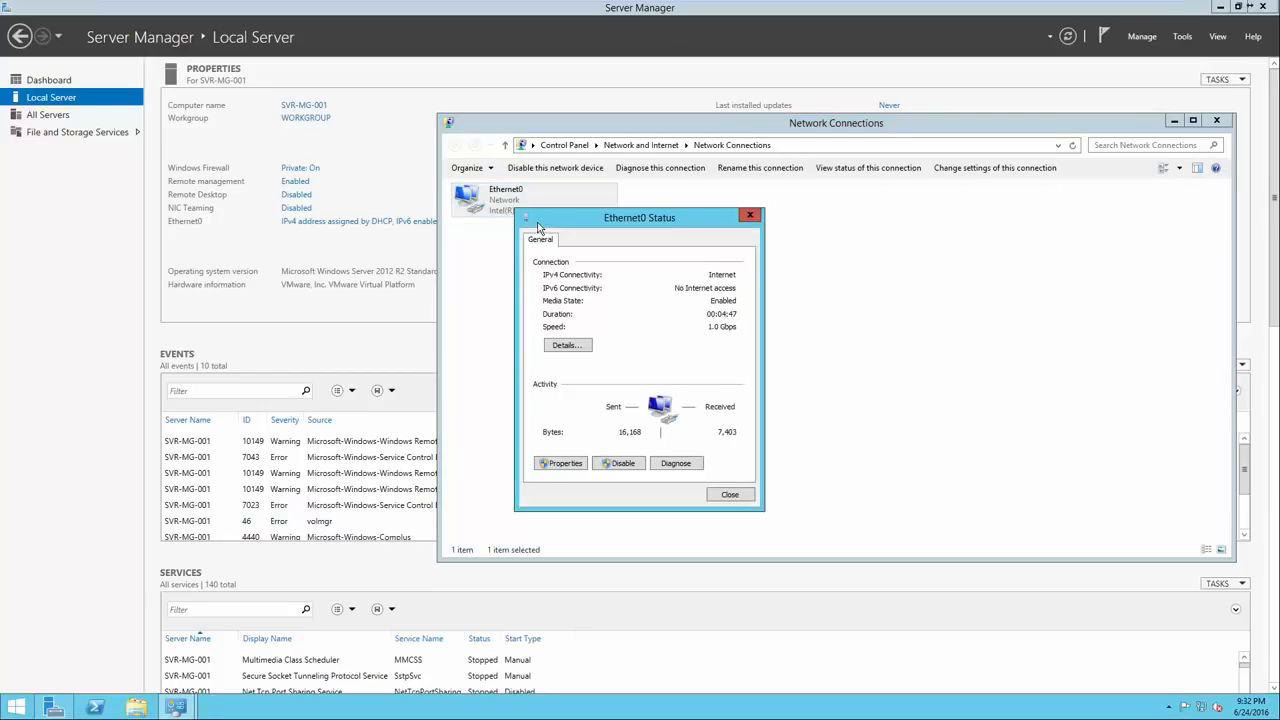
click(574, 345)
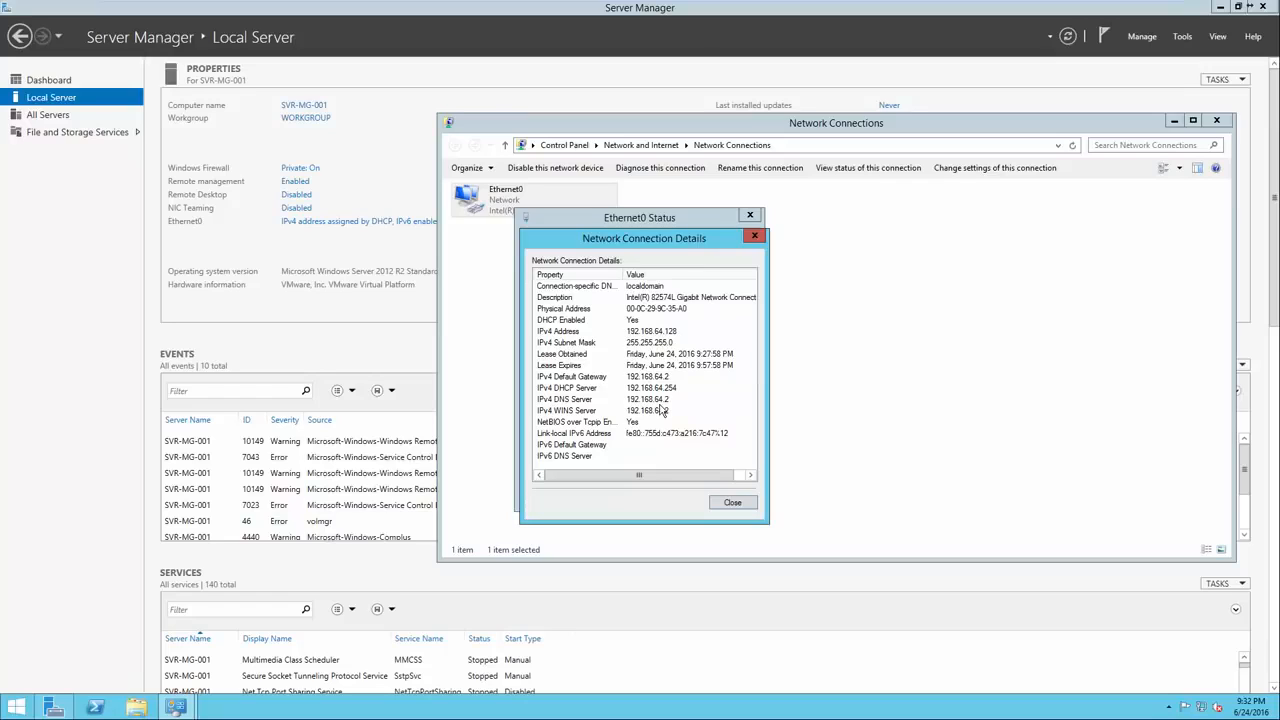
Review IPv4 address 192.168.64.128, gateway 192.168.64.2 and DNS server, then close the details.
click(645, 378)
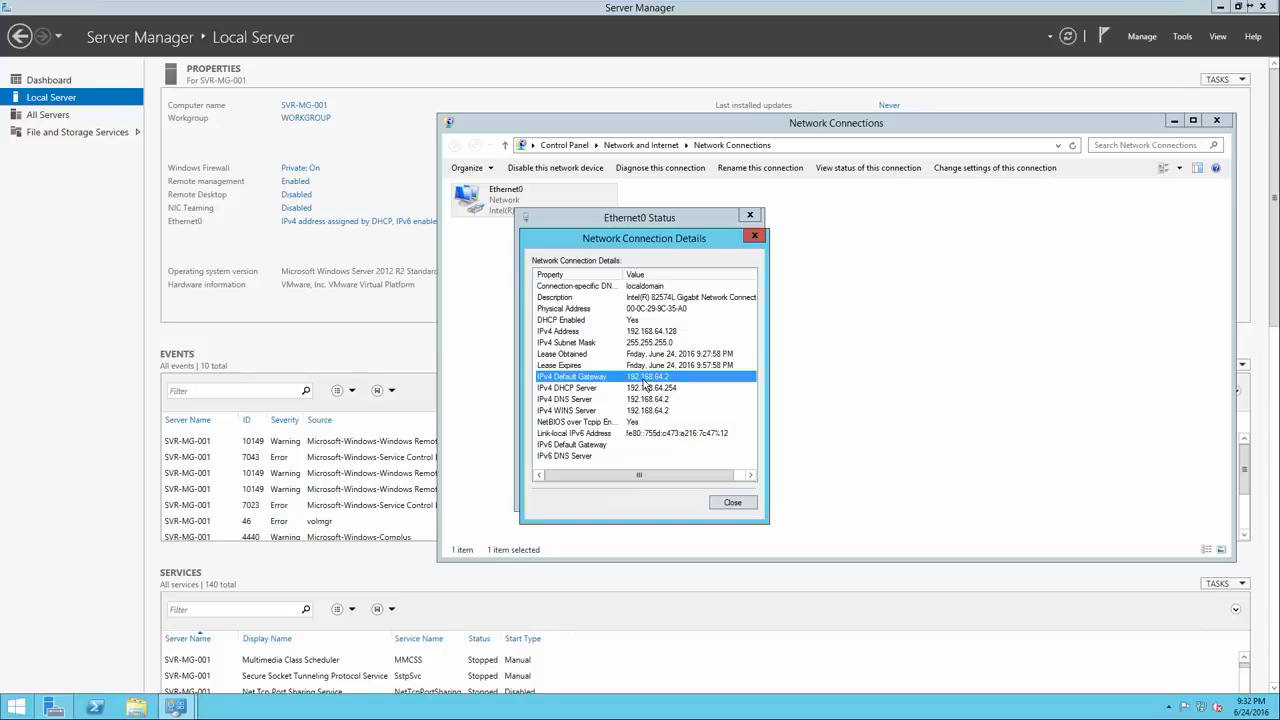
click(645, 332)
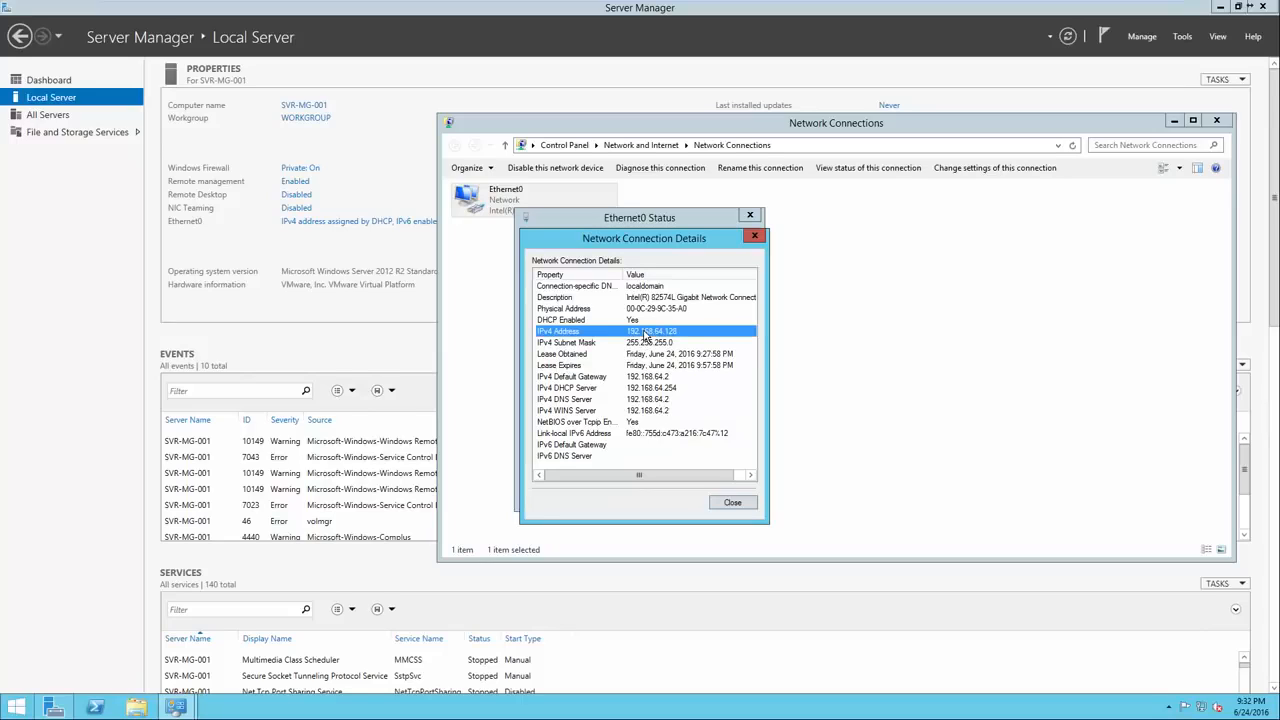
click(645, 378)
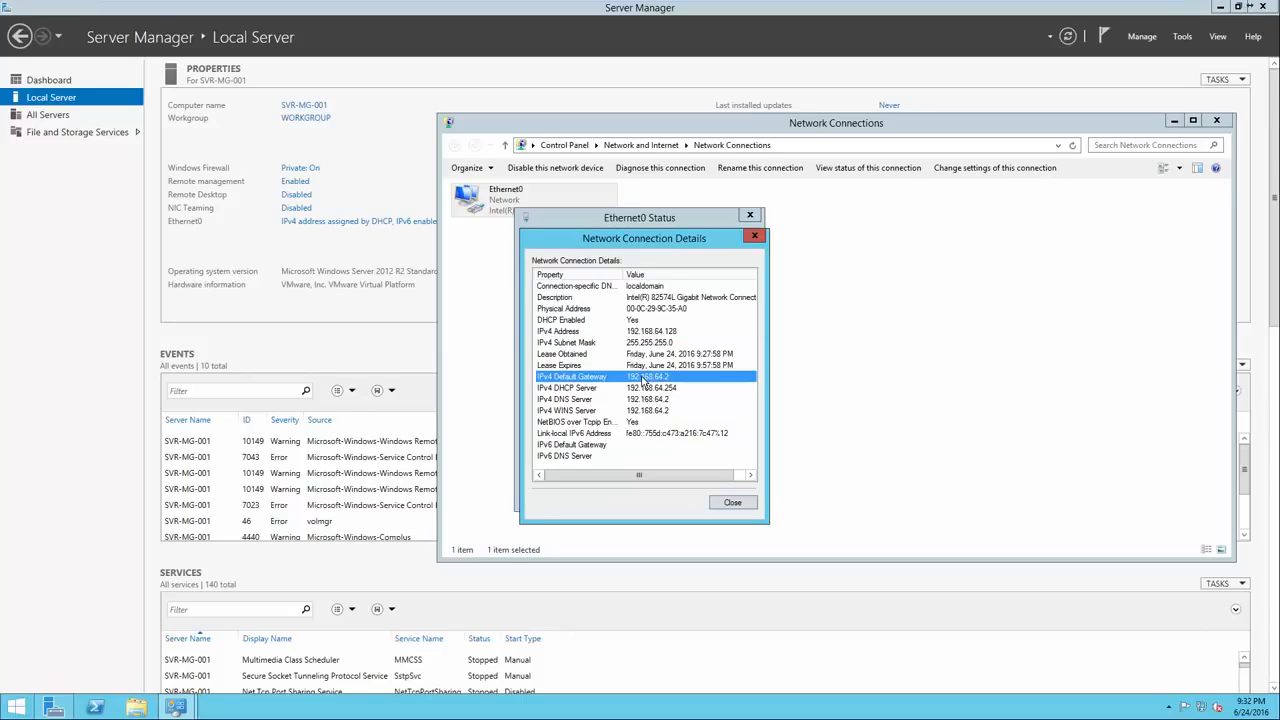
click(641, 400)
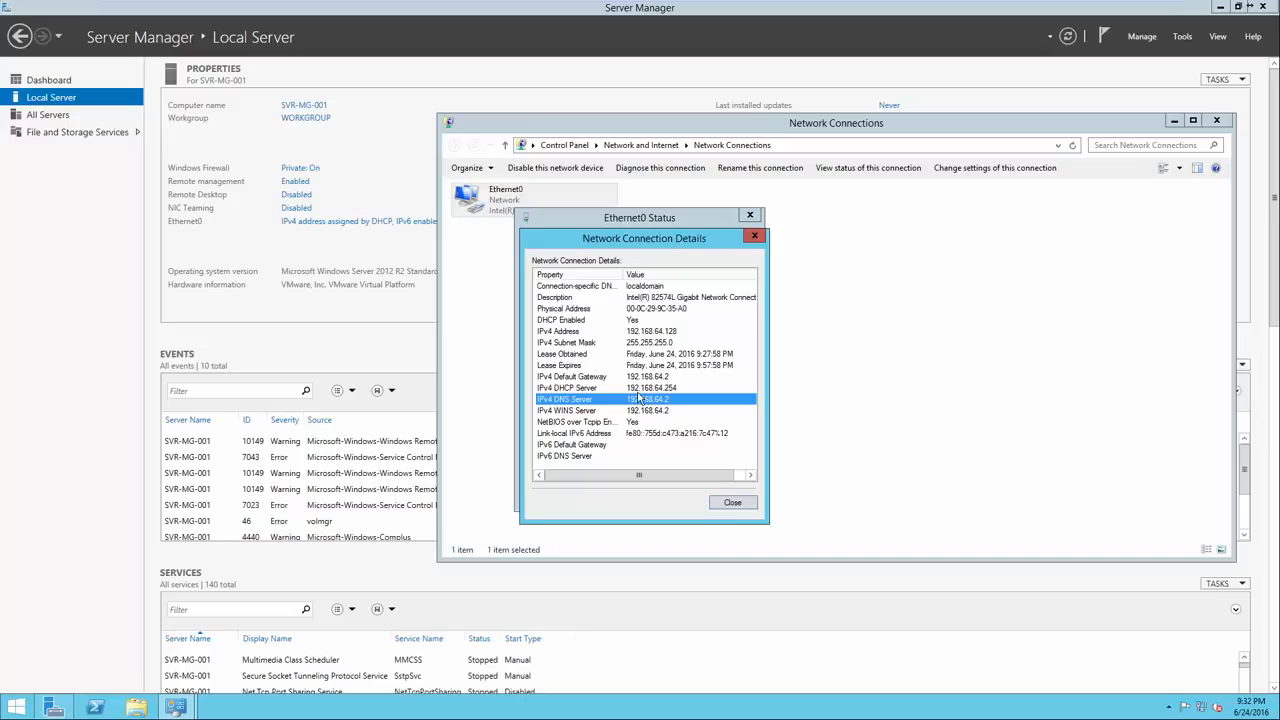
click(730, 503)
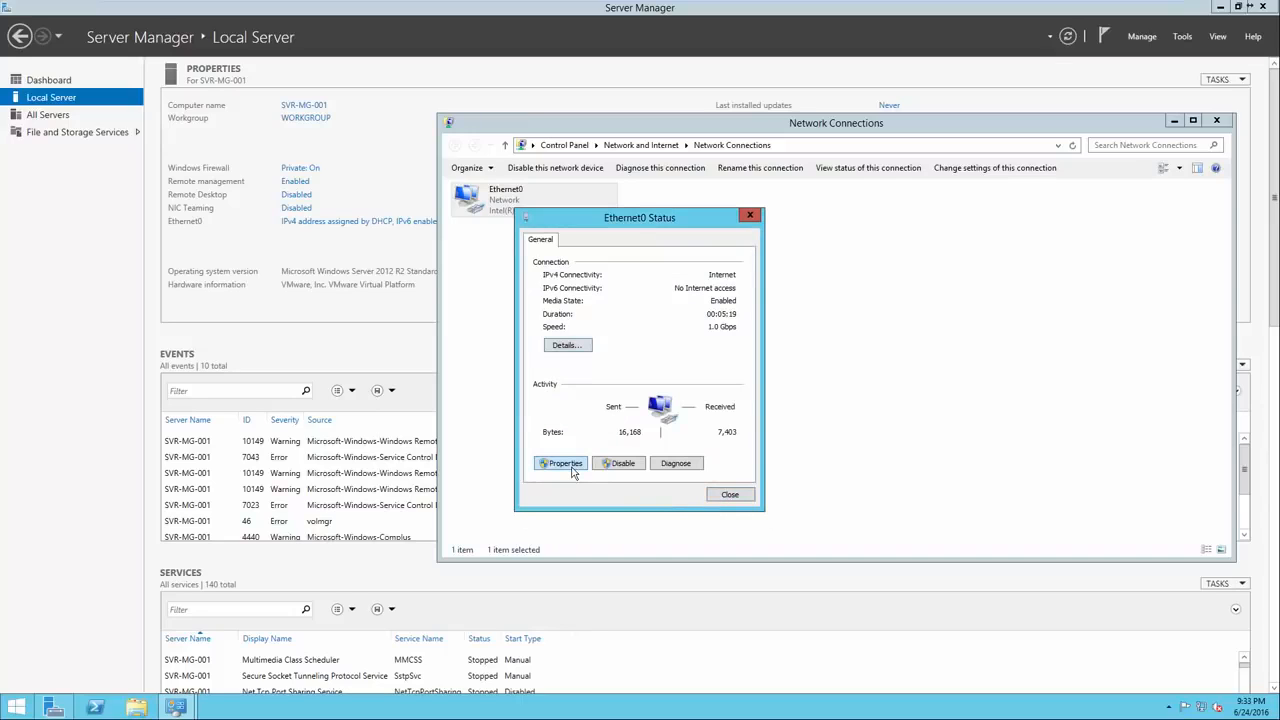
Switch Ethernet0's IPv4 settings to manual and enter IP address 192.168.64.128.
click(565, 464)
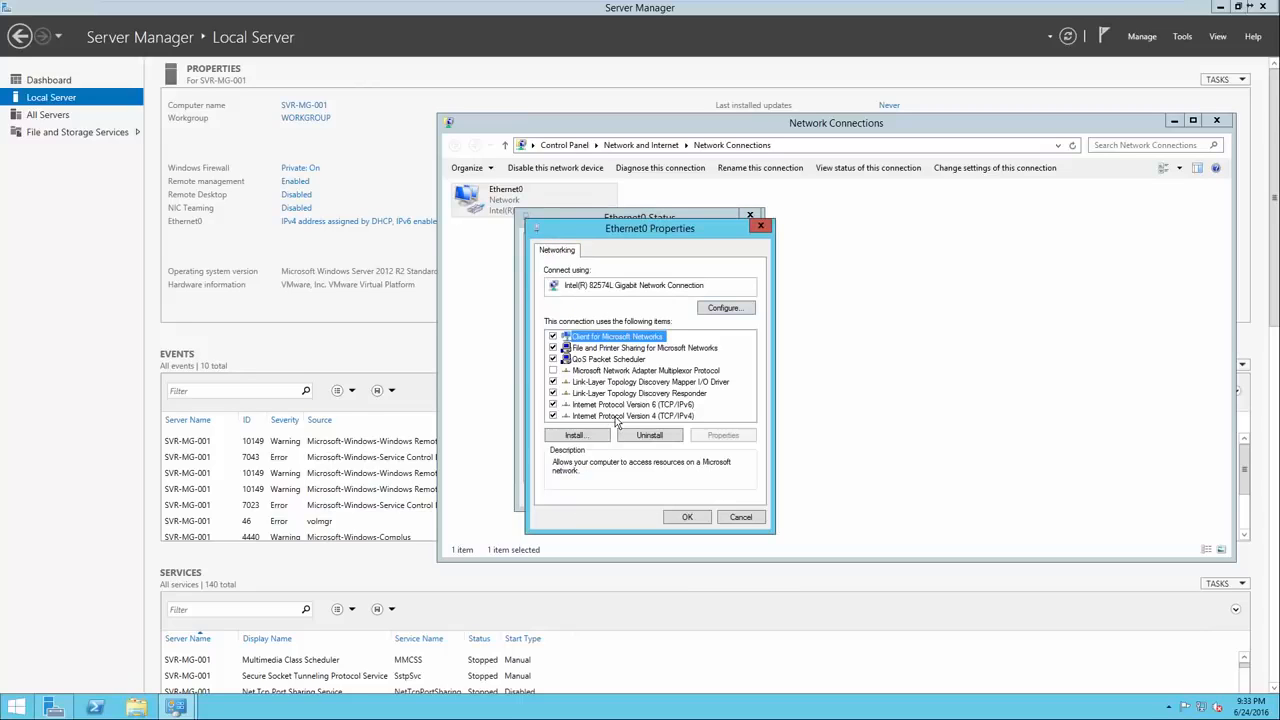
double_click(616, 416)
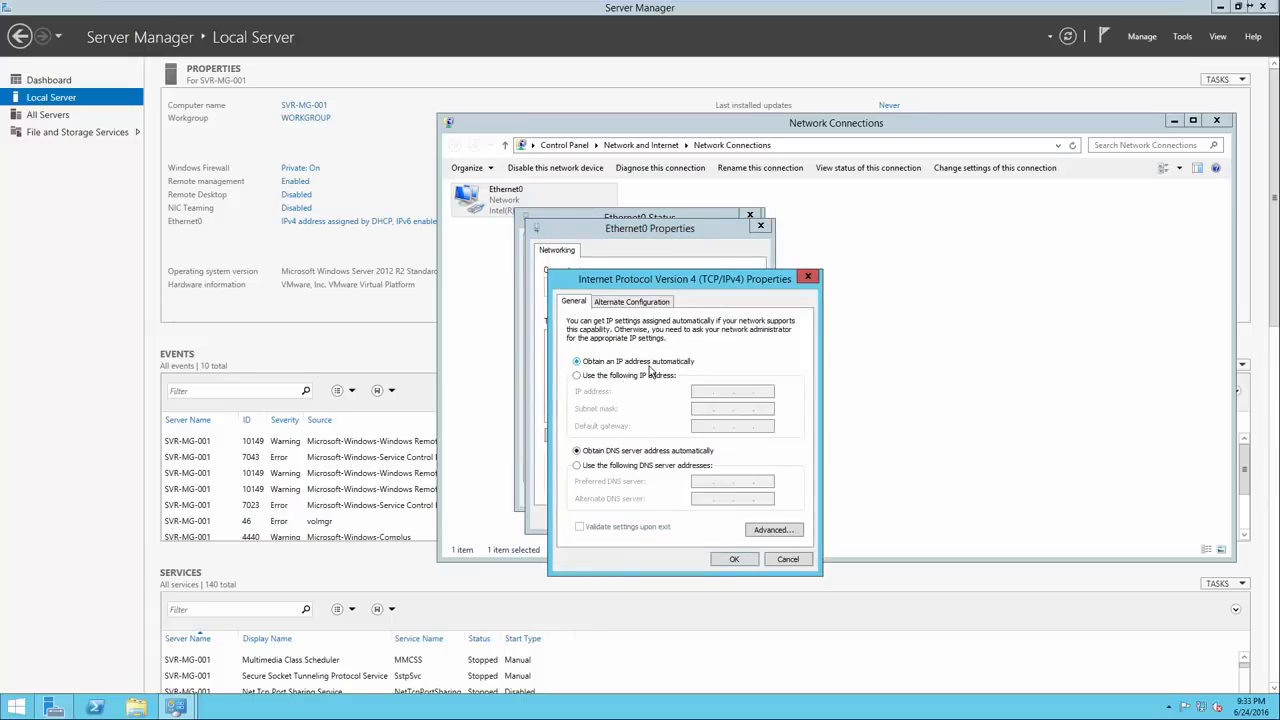
click(635, 380)
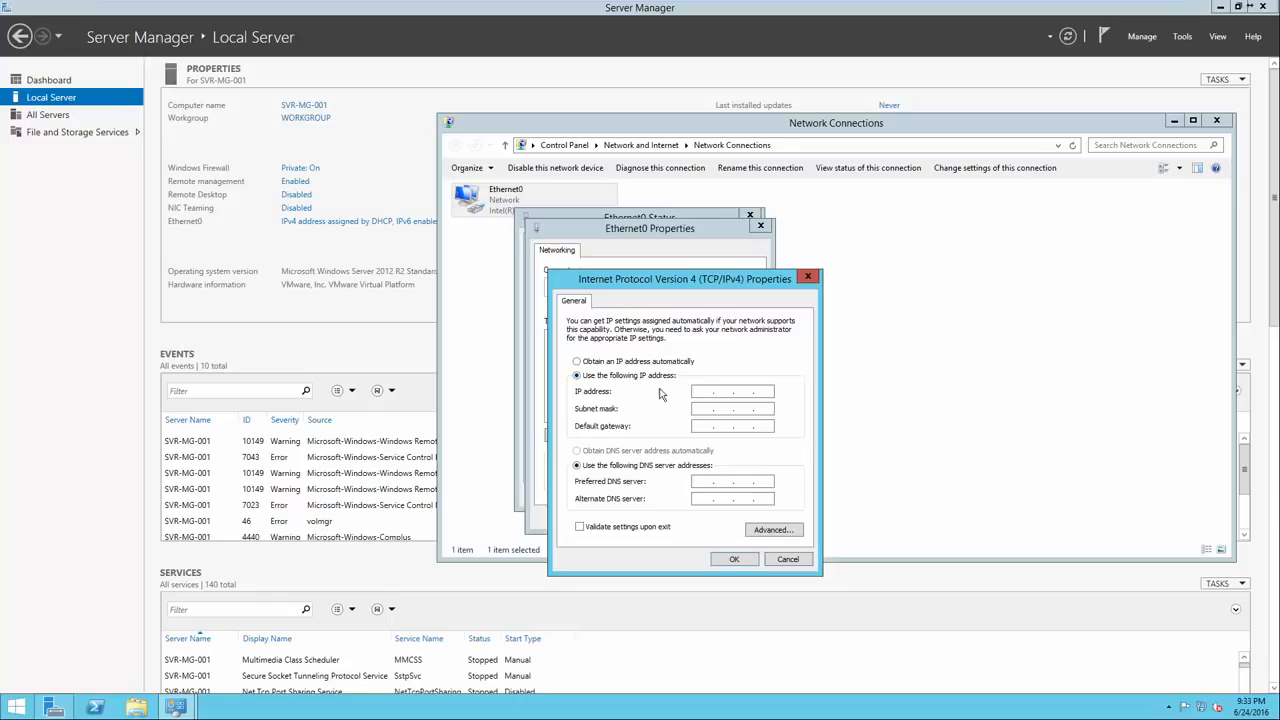
click(700, 392)
click(700, 391)
text(192 . 168 . 64 . 128)
Set mask 255.255.255.0, gateway and preferred DNS 192.168.64.2, and apply the settings.
click(742, 409)
click(697, 425)
text(192 . 168 . 62)
key(BackSpace)
text(4.2)
click(712, 482)
text(192 . 168 . 64 . 2)
click(735, 560)
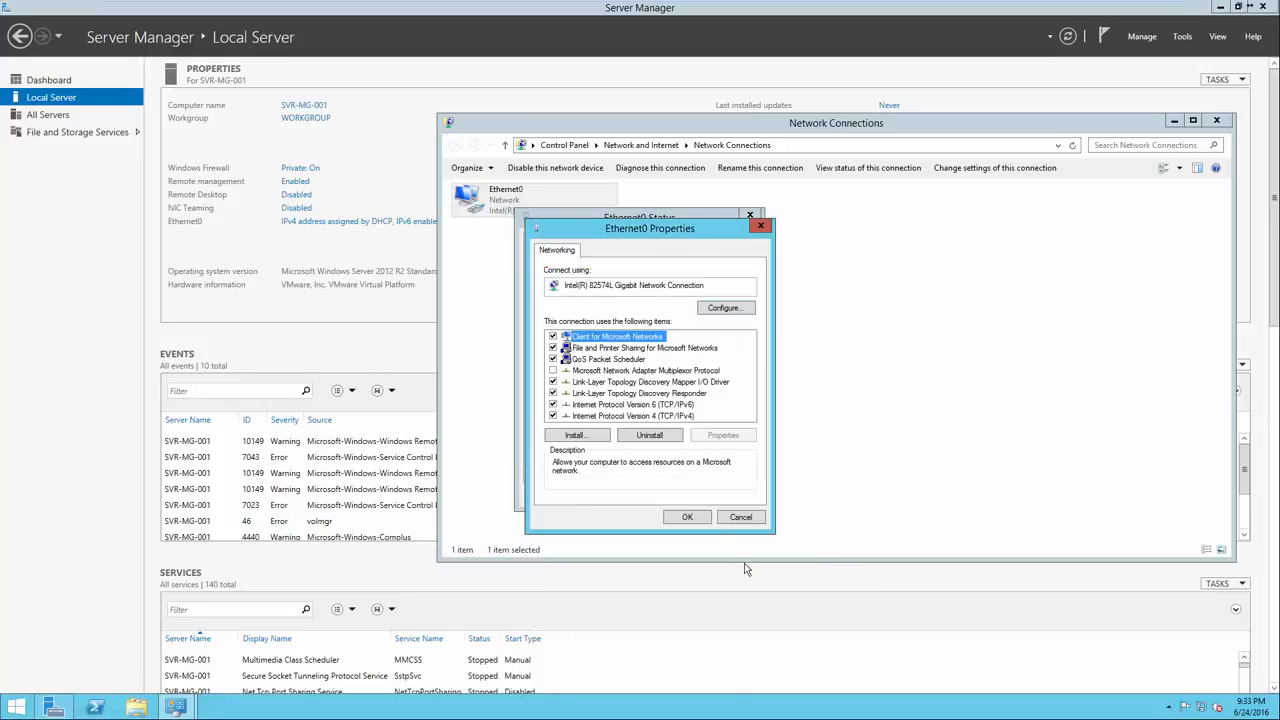
click(702, 520)
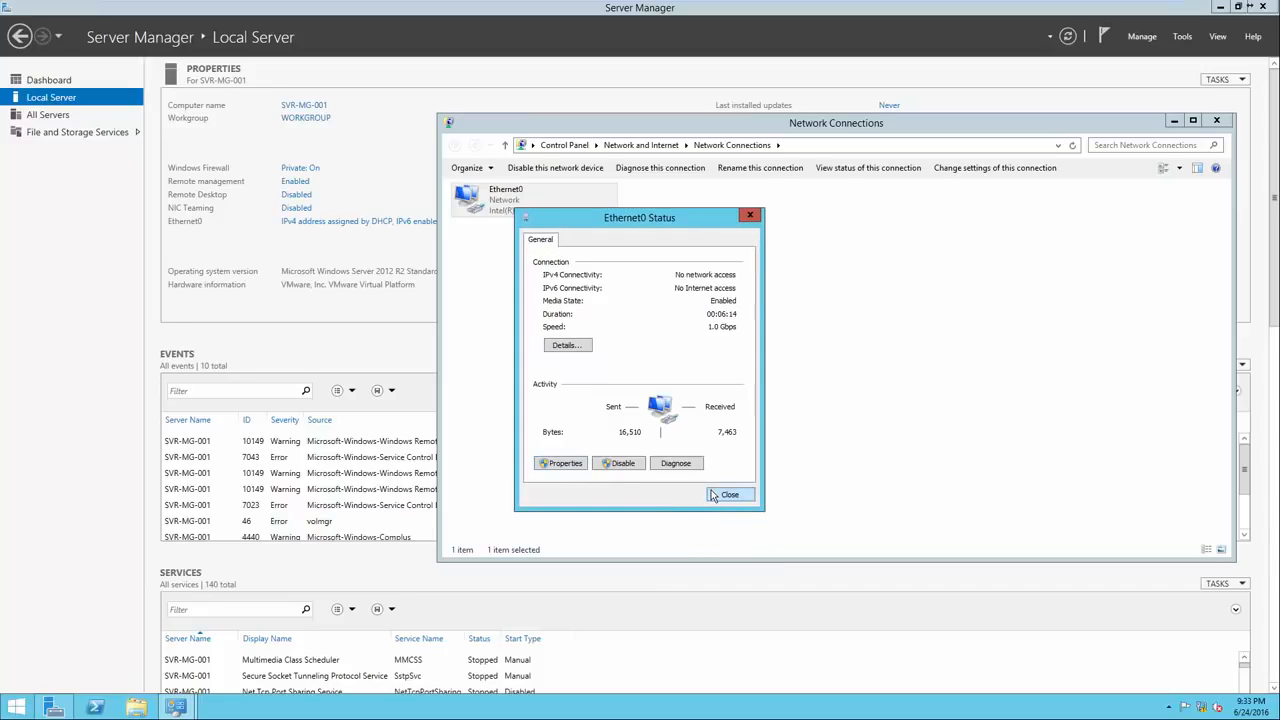
click(728, 494)
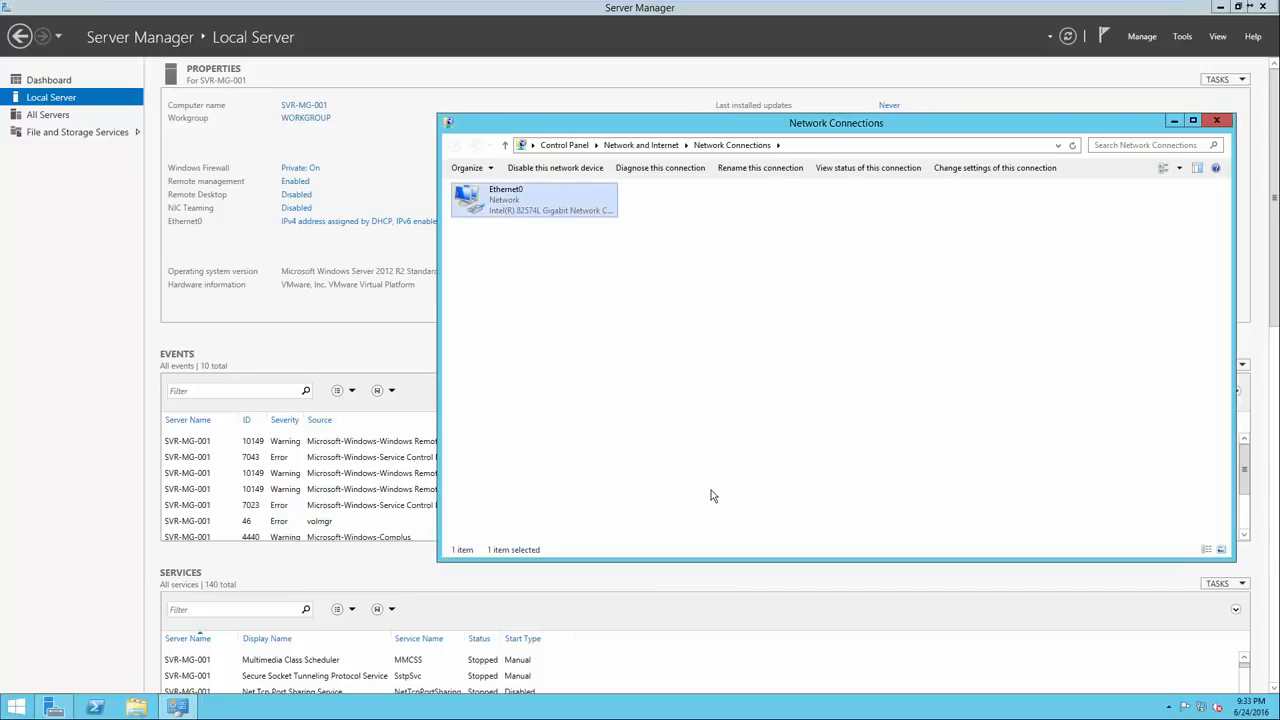
Close Network Connections and run the Add Roles and Features wizard targeting SVR-MG-001.
click(1216, 120)
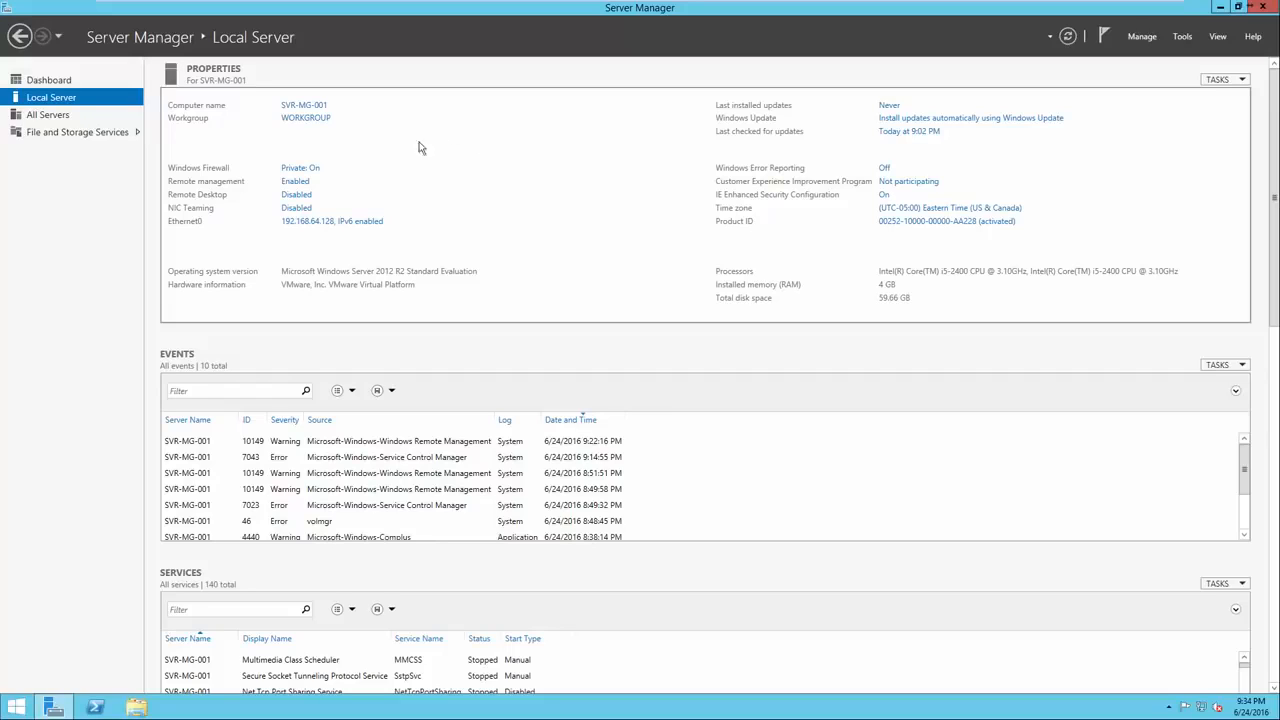
click(82, 85)
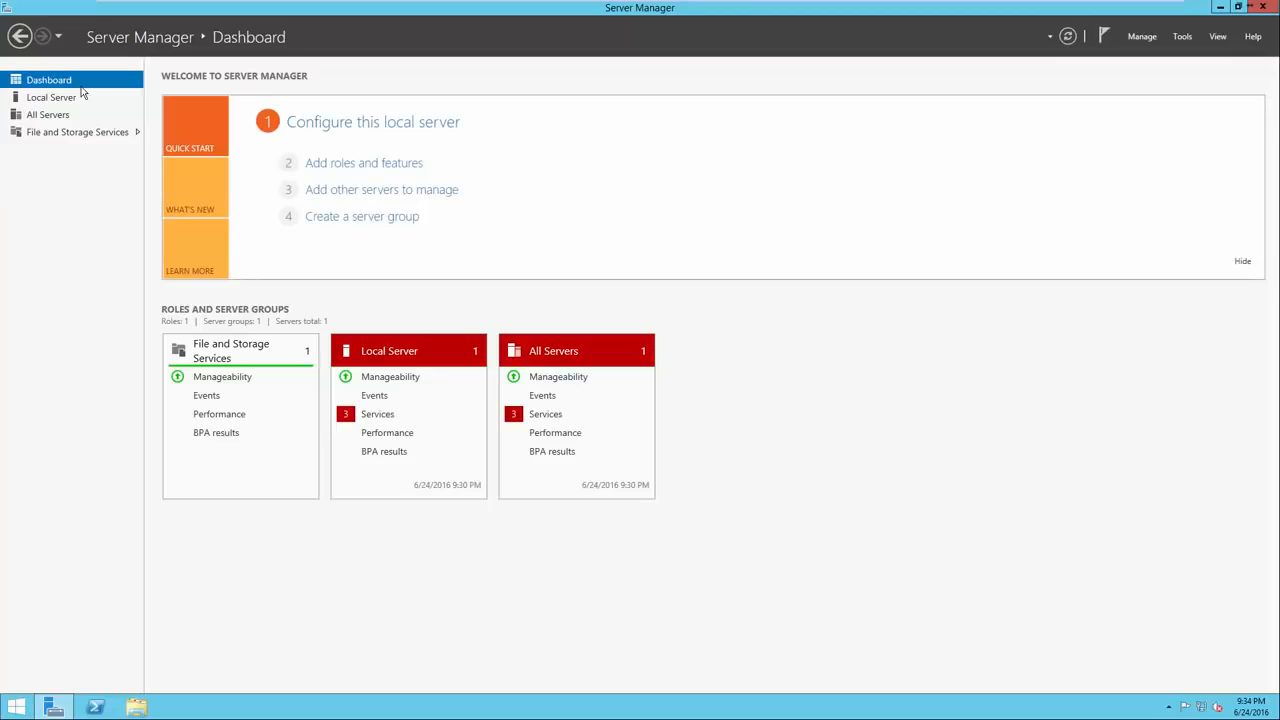
click(327, 165)
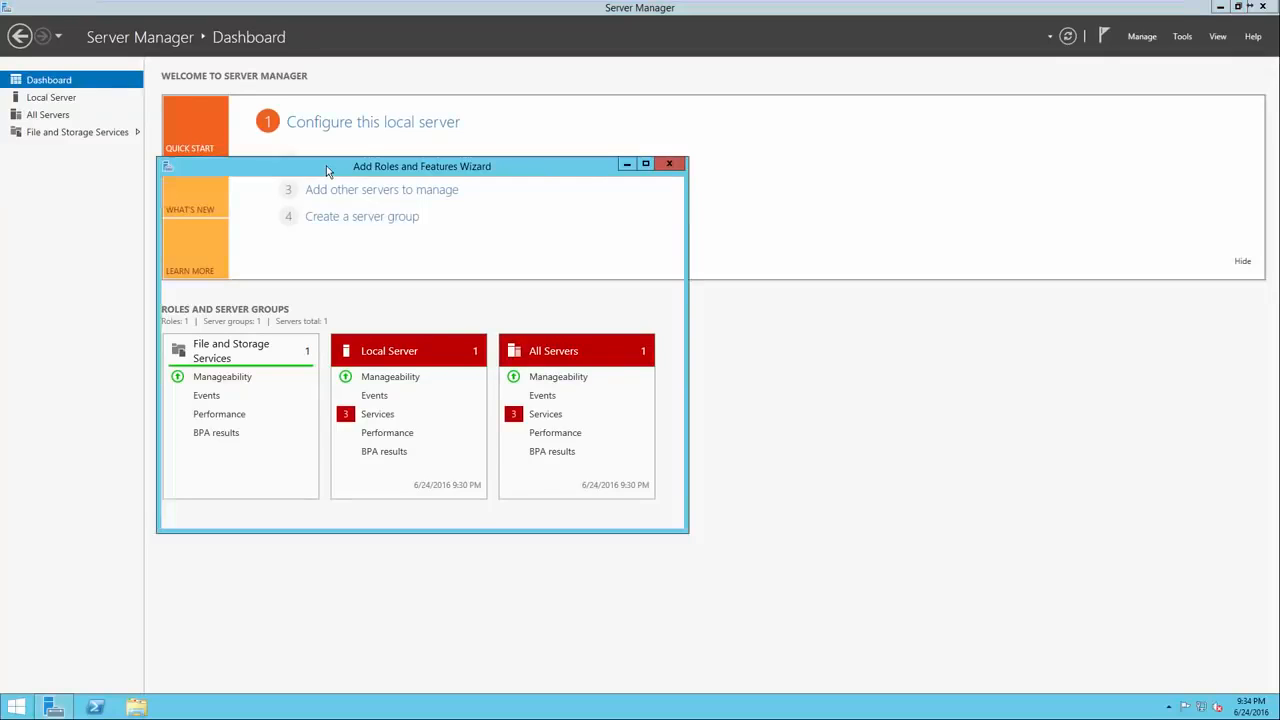
drag(348, 172, 577, 175)
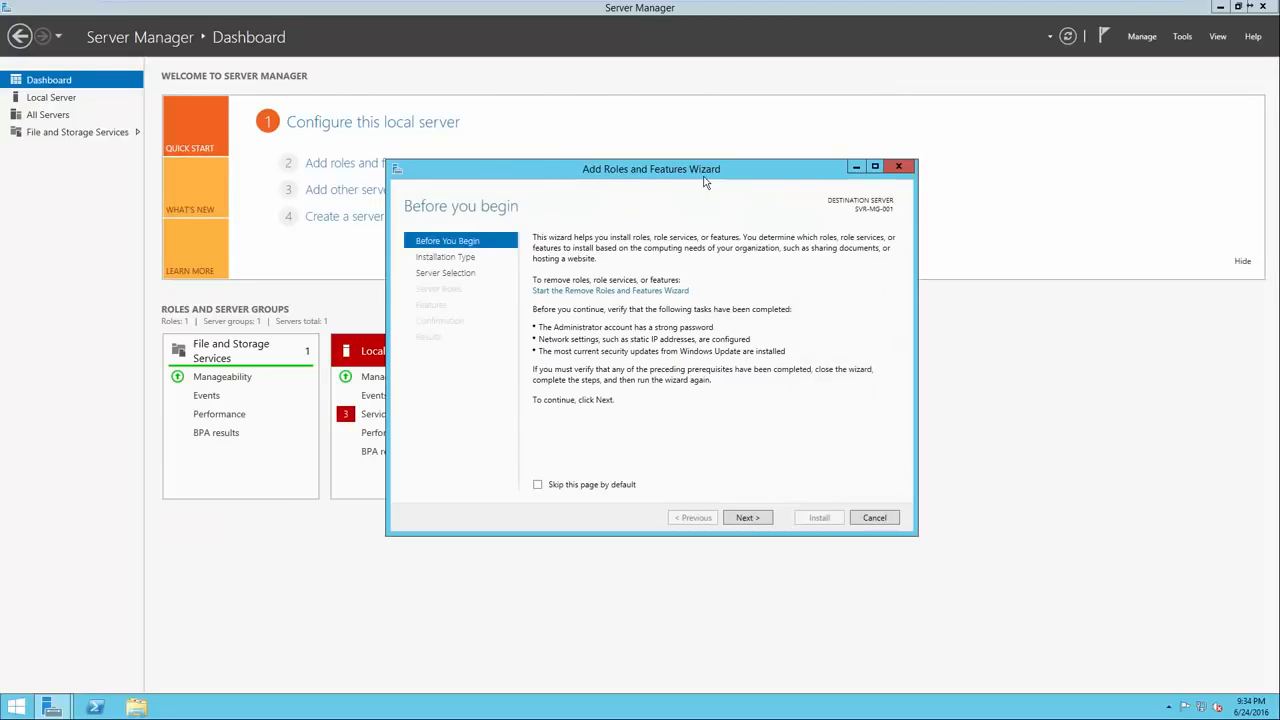
click(747, 518)
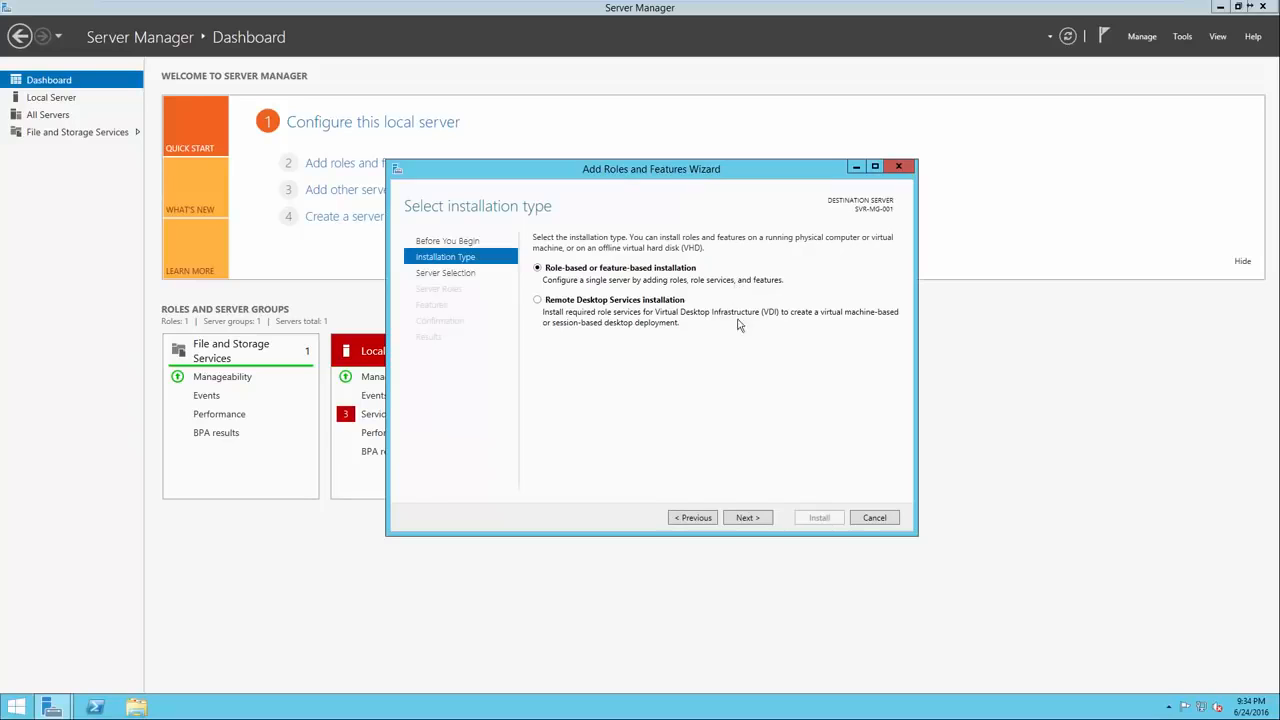
click(750, 519)
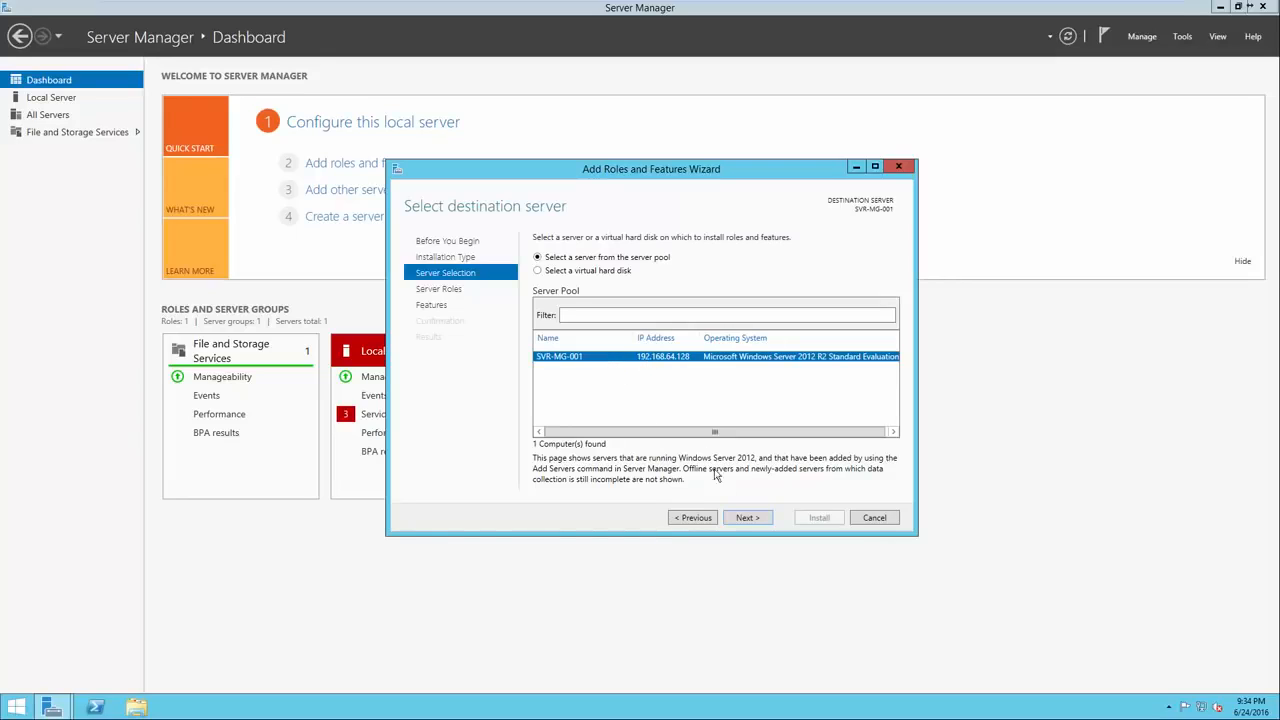
click(740, 518)
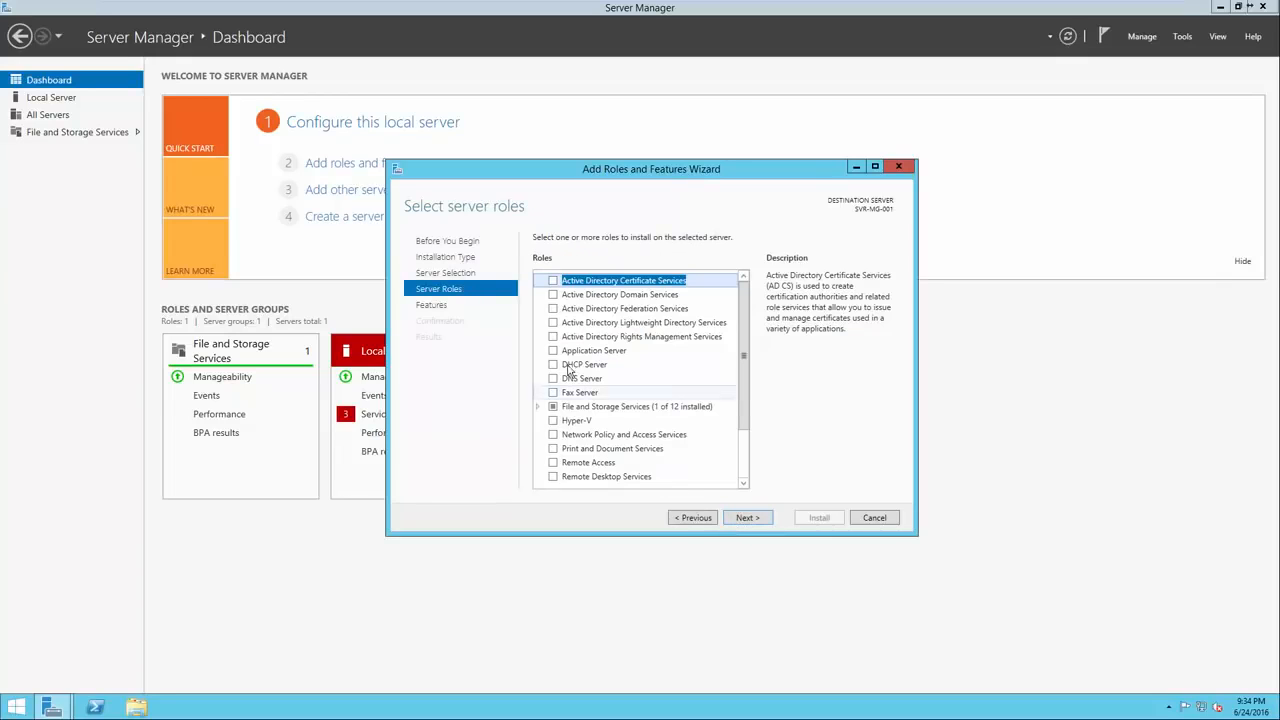
Select the AD DS role and Group Policy Management feature, then install them.
click(552, 296)
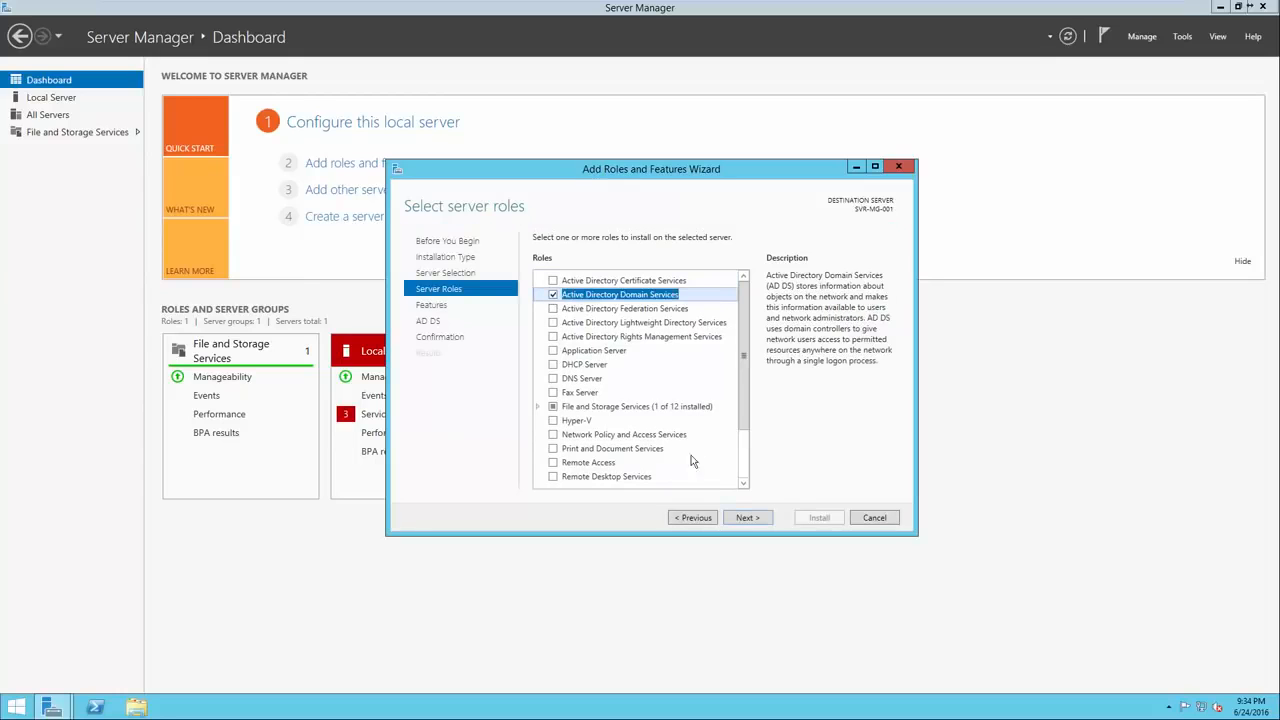
click(742, 519)
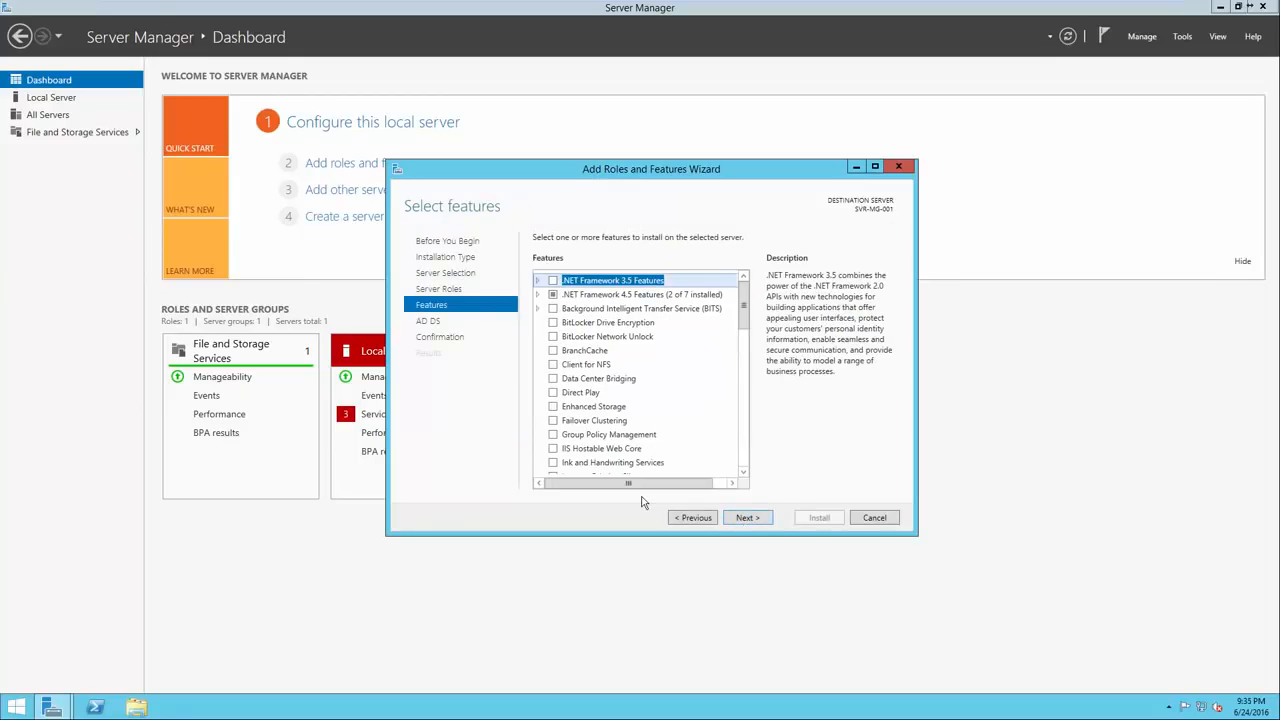
click(553, 436)
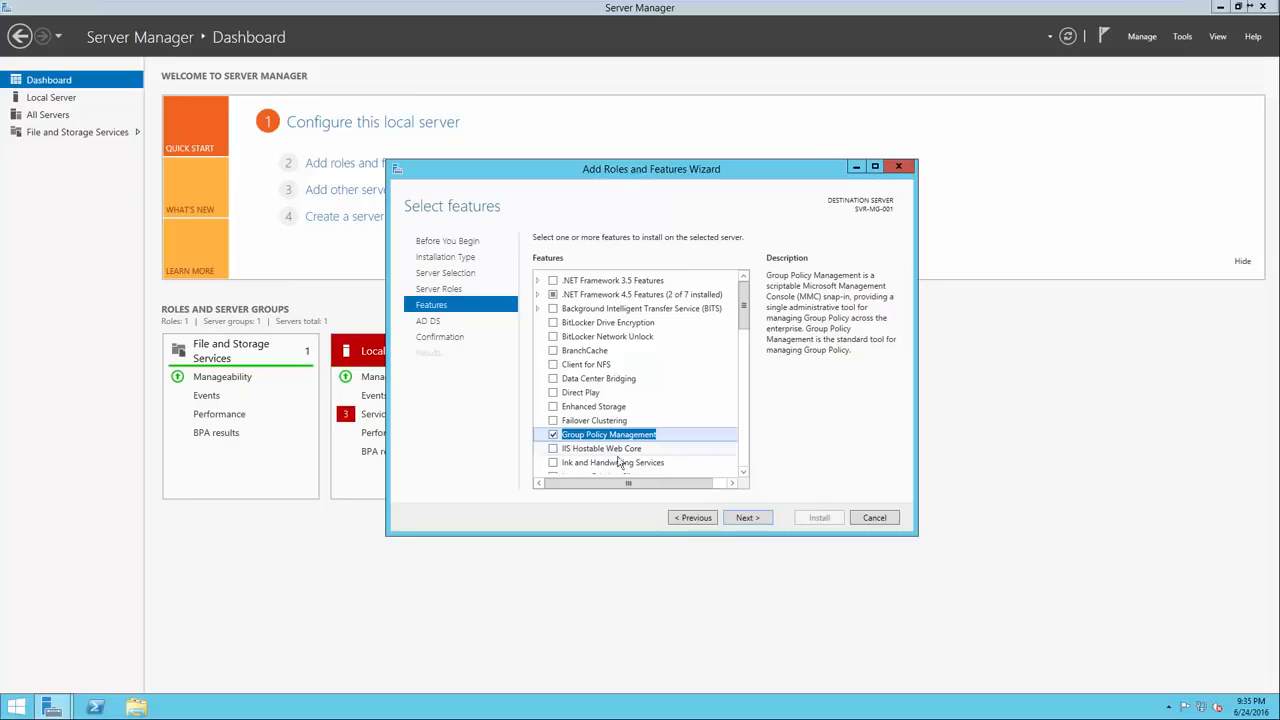
click(750, 518)
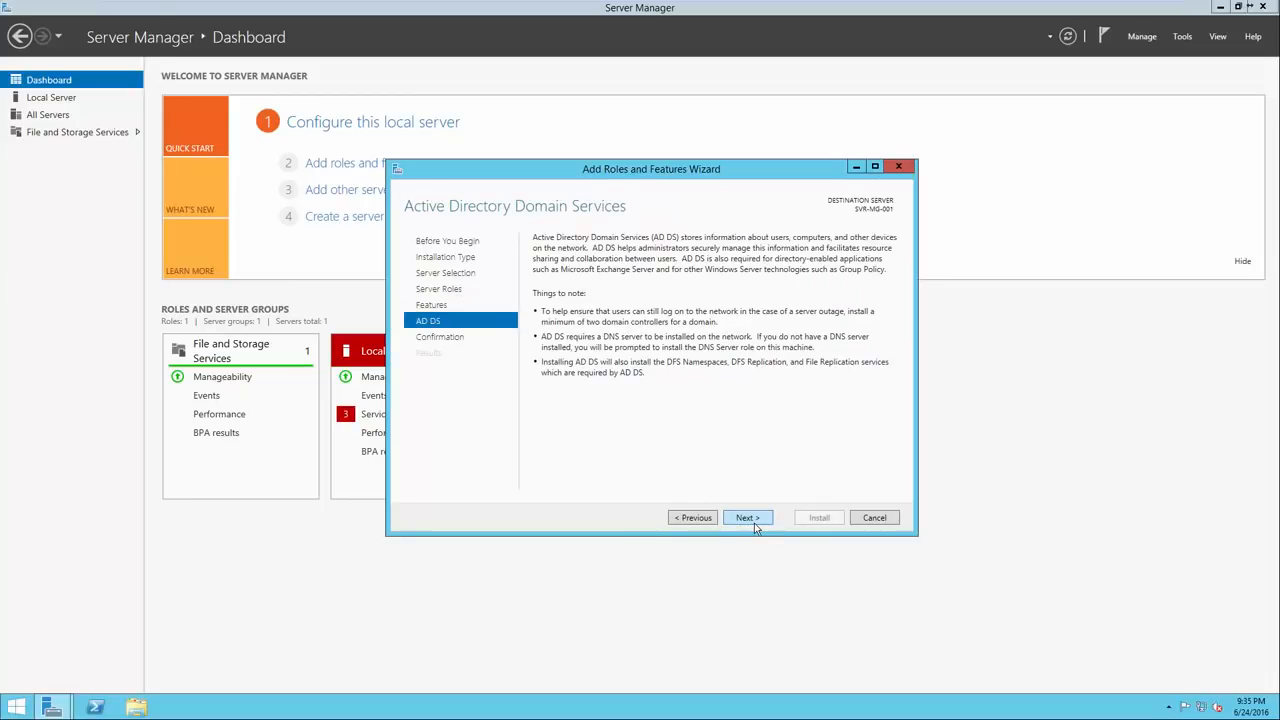
click(754, 520)
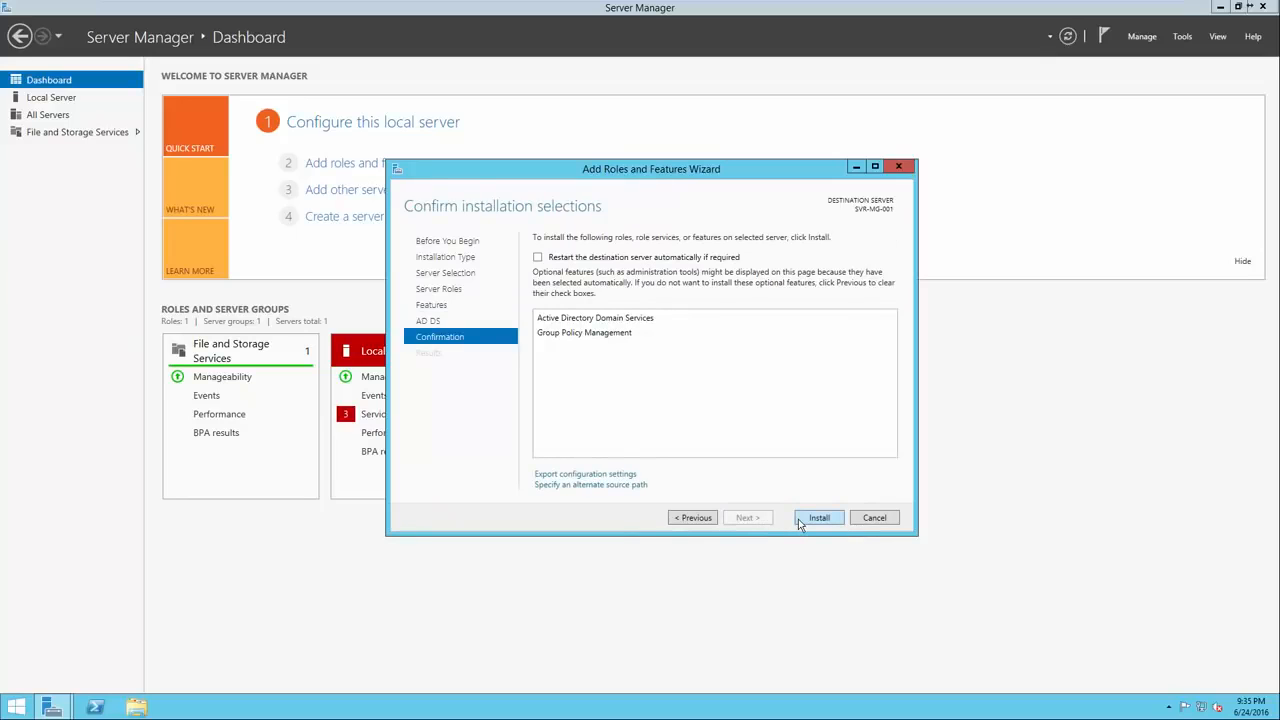
click(798, 521)
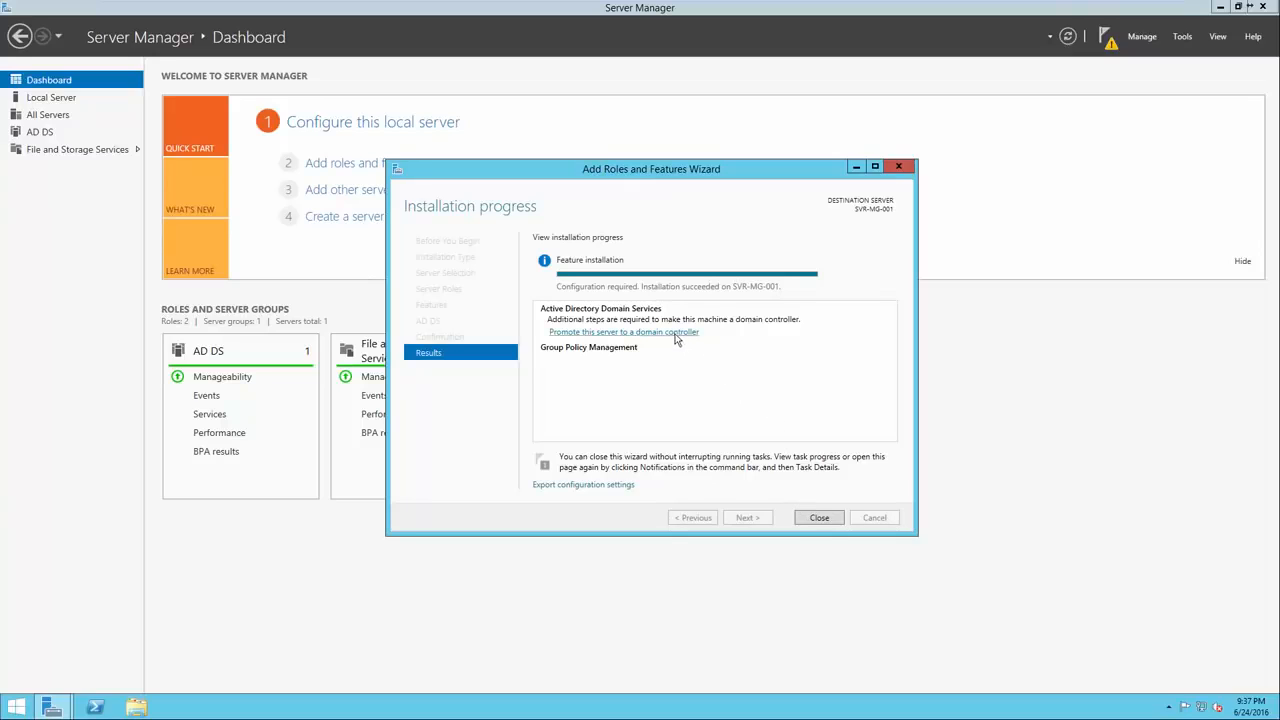
Launch 'Promote this server to a domain controller' from the installation results.
click(605, 333)
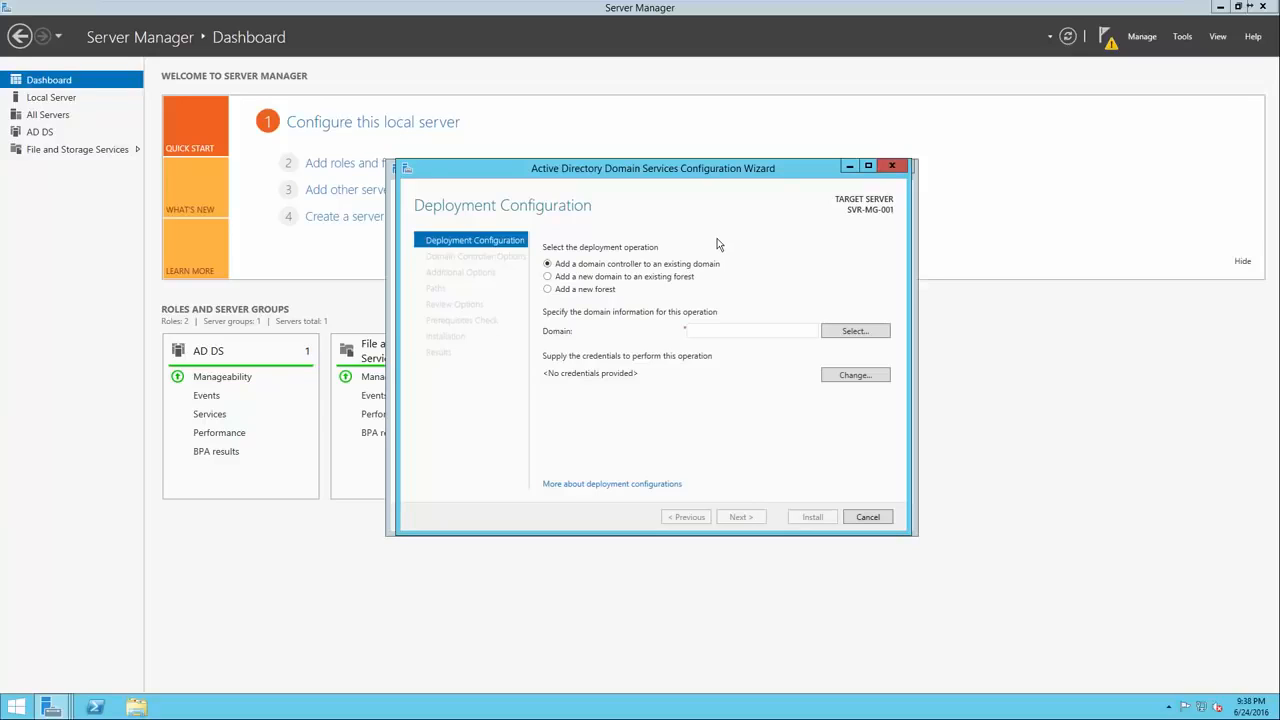
Choose Add a new forest and replace the mistyped google.com with root domain test.local.
click(590, 290)
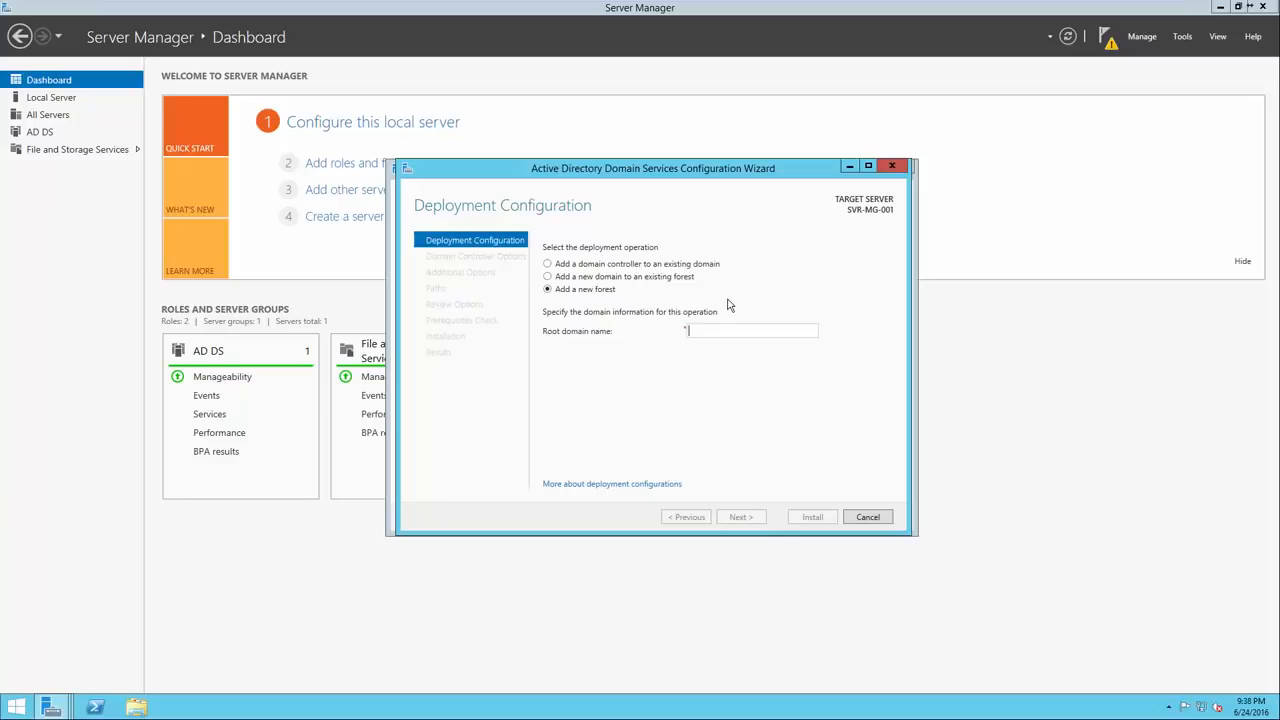
text(google.com)
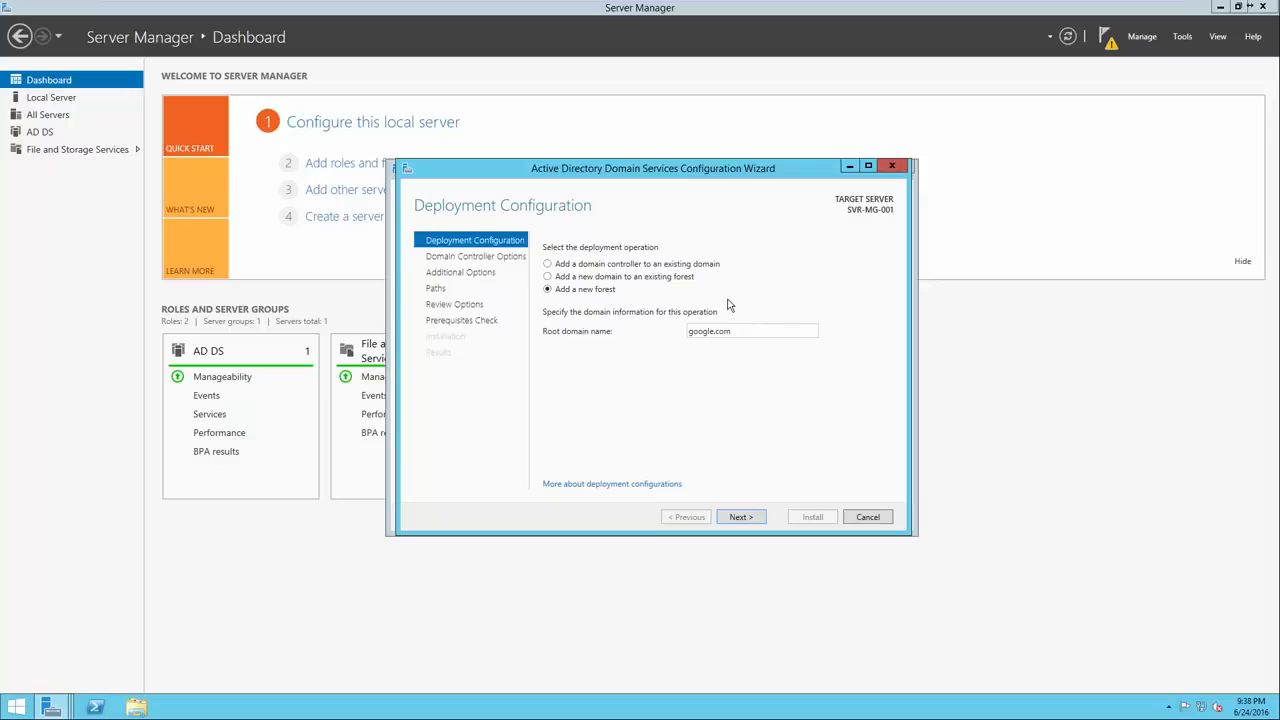
drag(705, 335, 686, 336)
key(BackSpace)
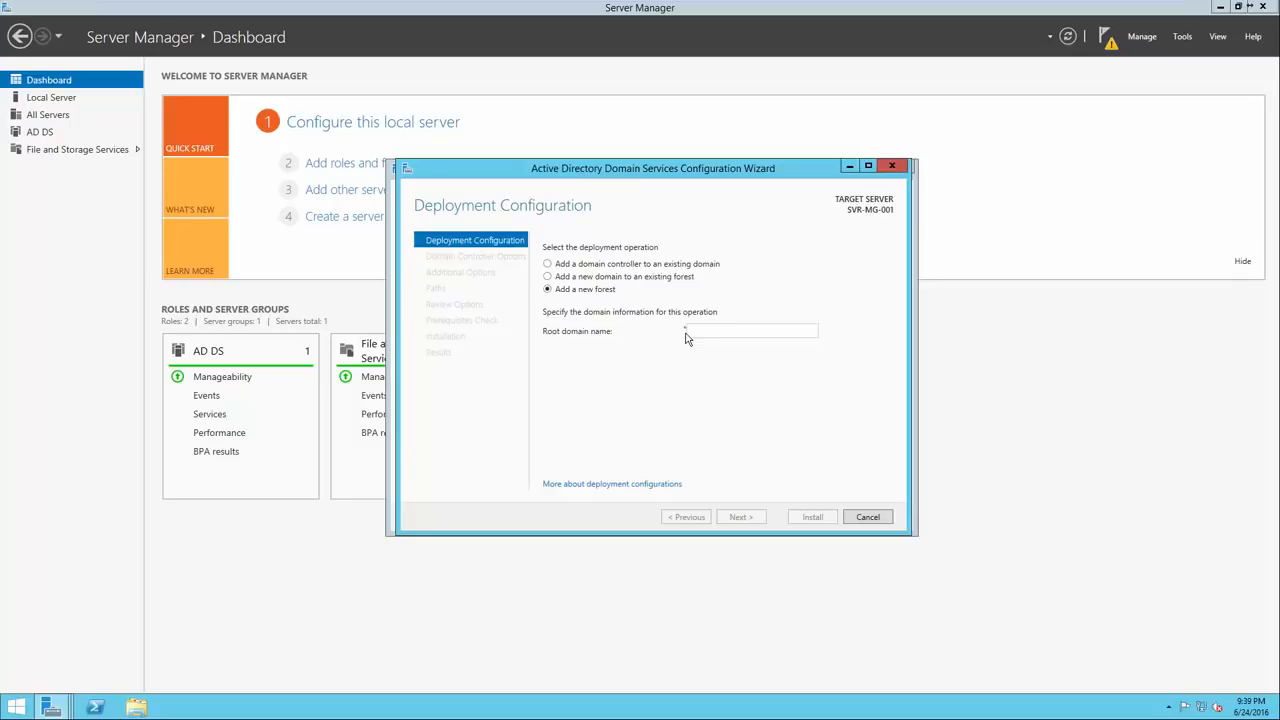
text(est)
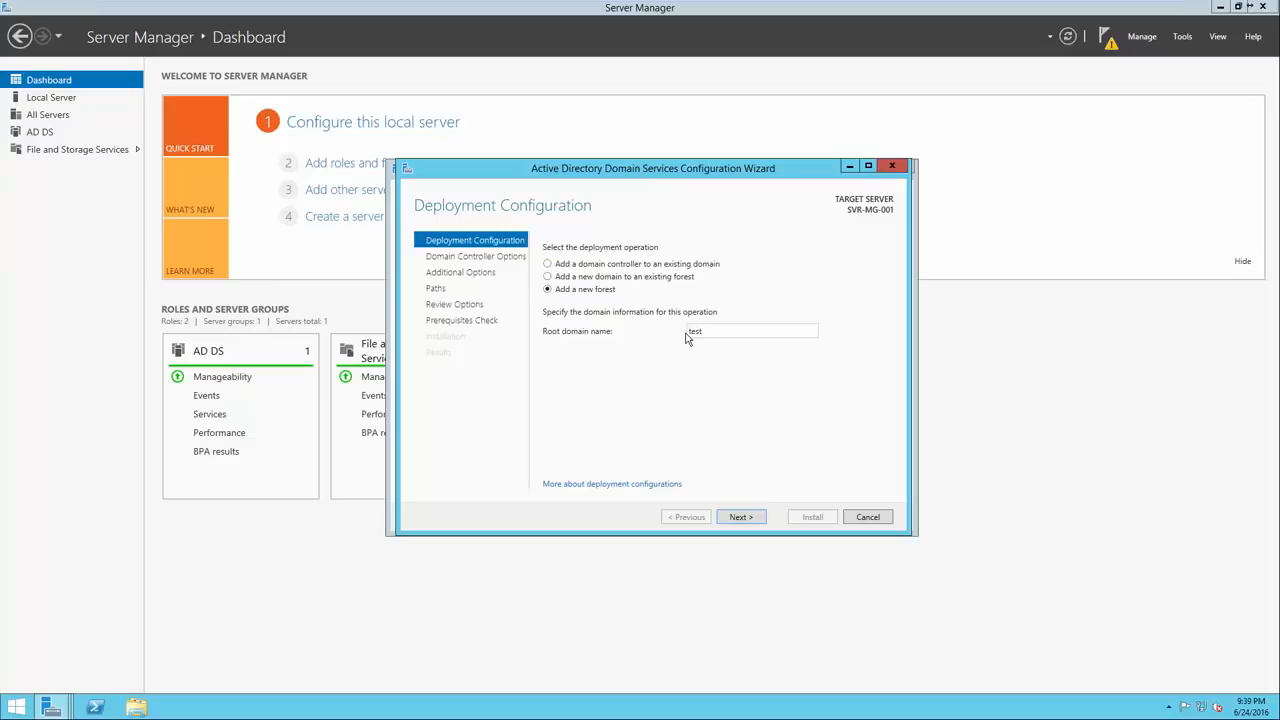
text(.local)
Continue to Domain Controller Options and keep forest functional level Windows Server 2012 R2.
click(748, 516)
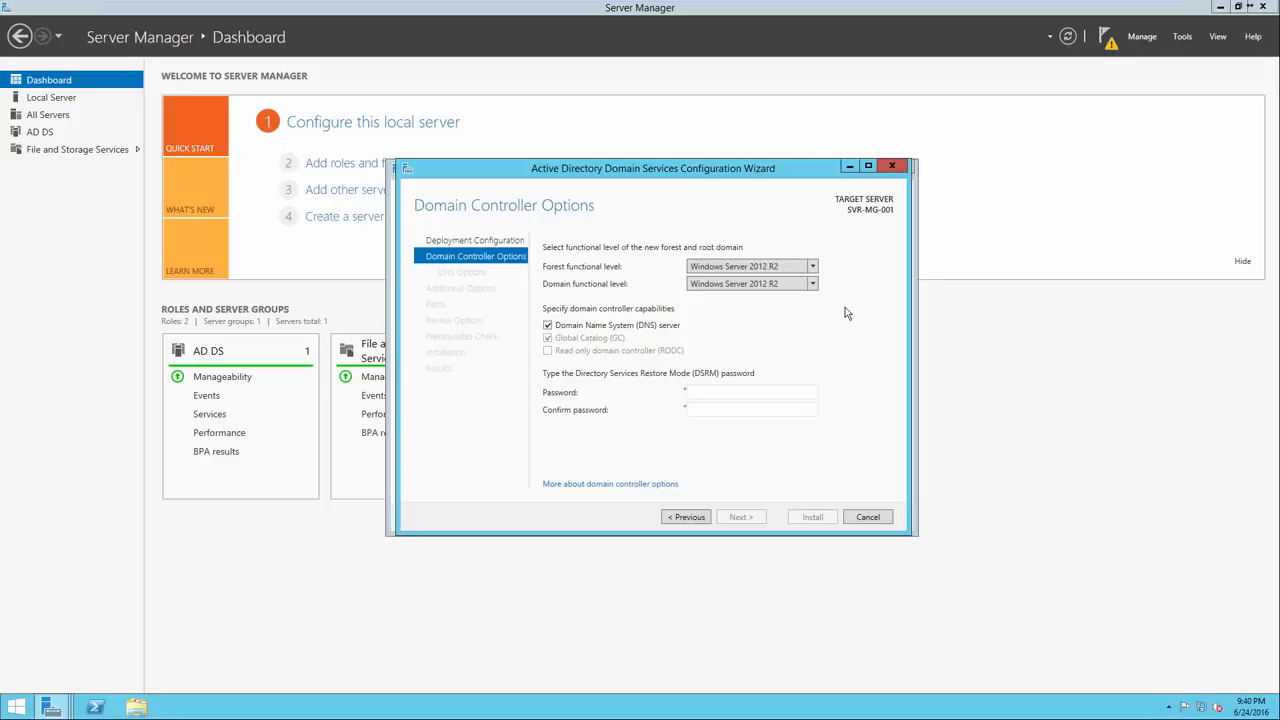
click(813, 267)
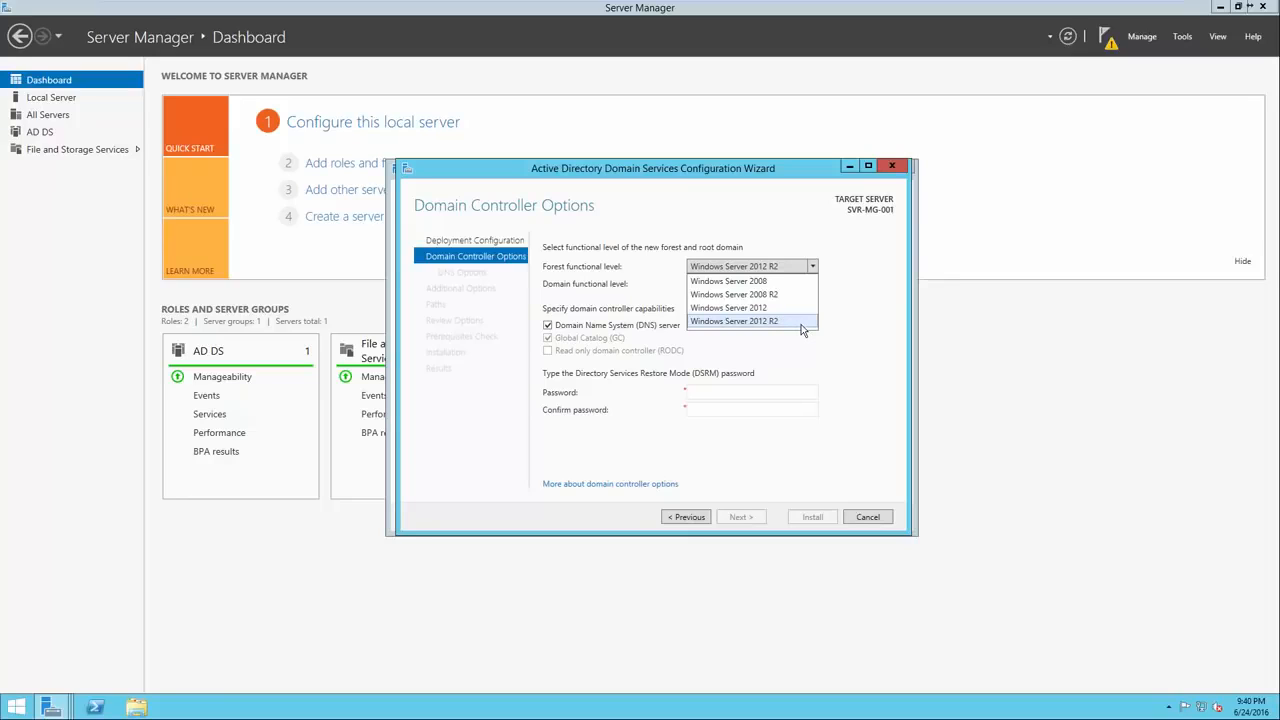
click(828, 320)
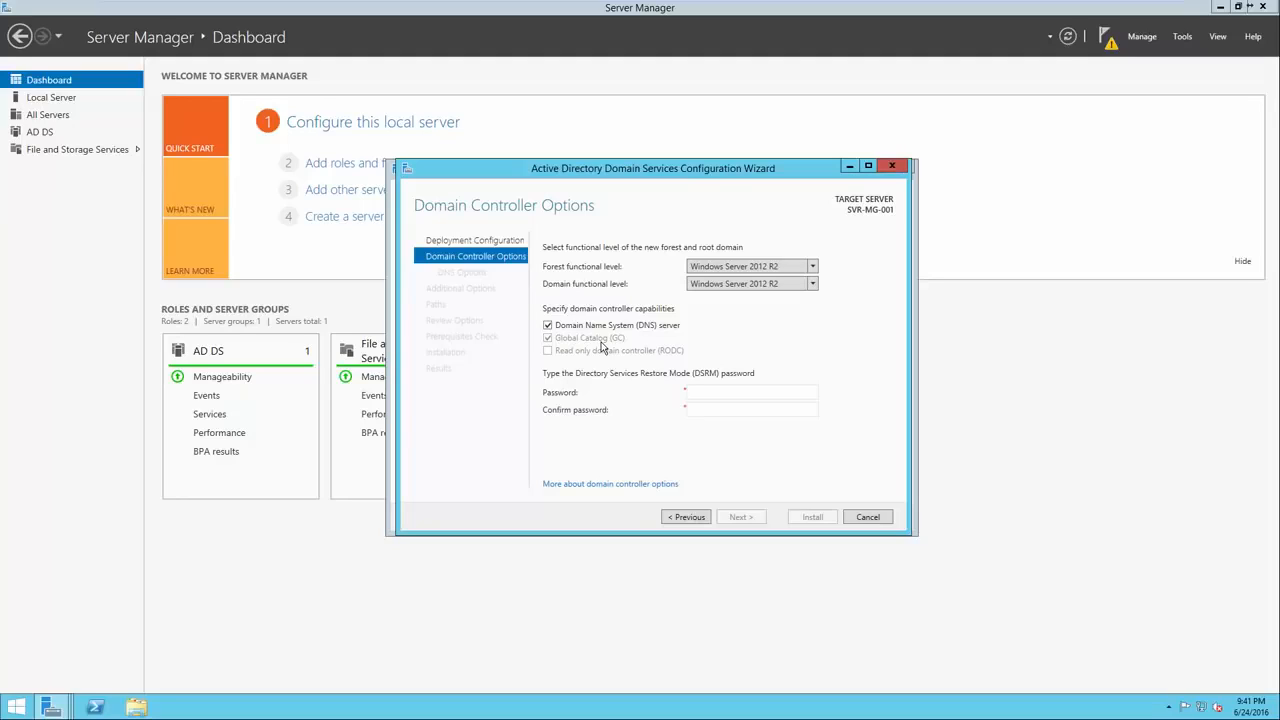
Enter and confirm the DSRM password, then continue to DNS Options.
click(711, 396)
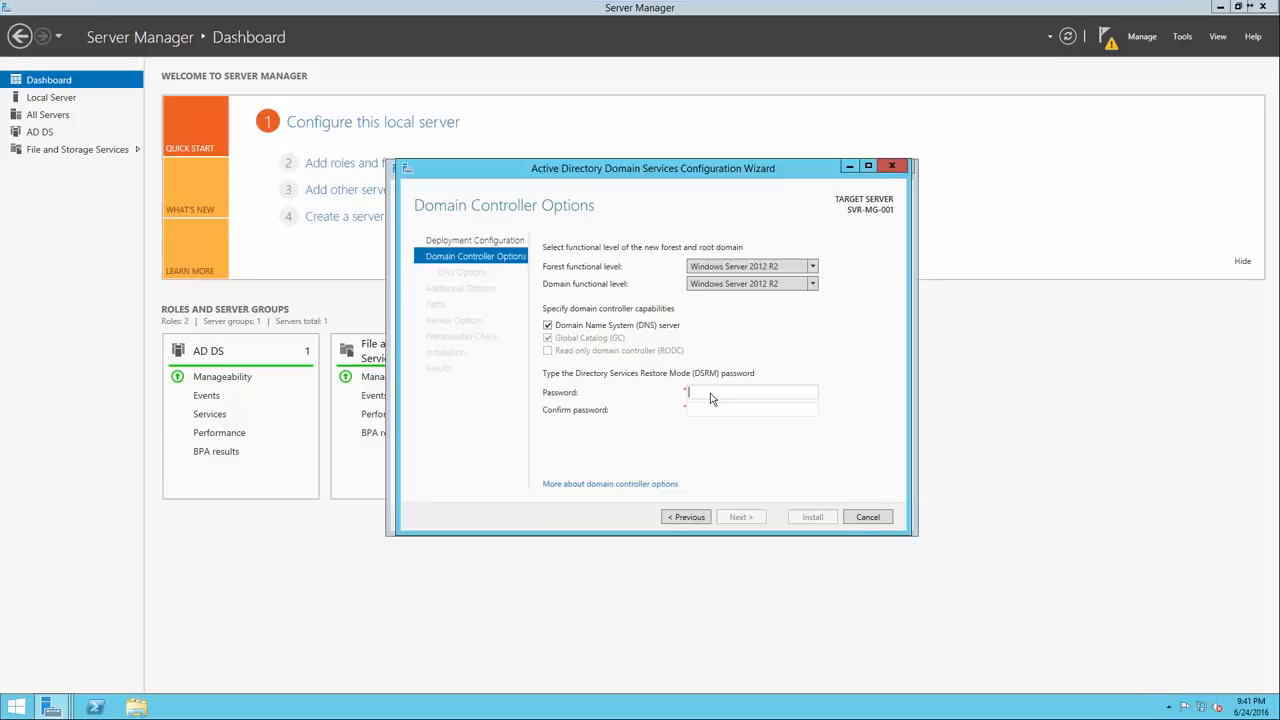
text(••••••••••••••)
key(Tab)
text(••••••••••••••)
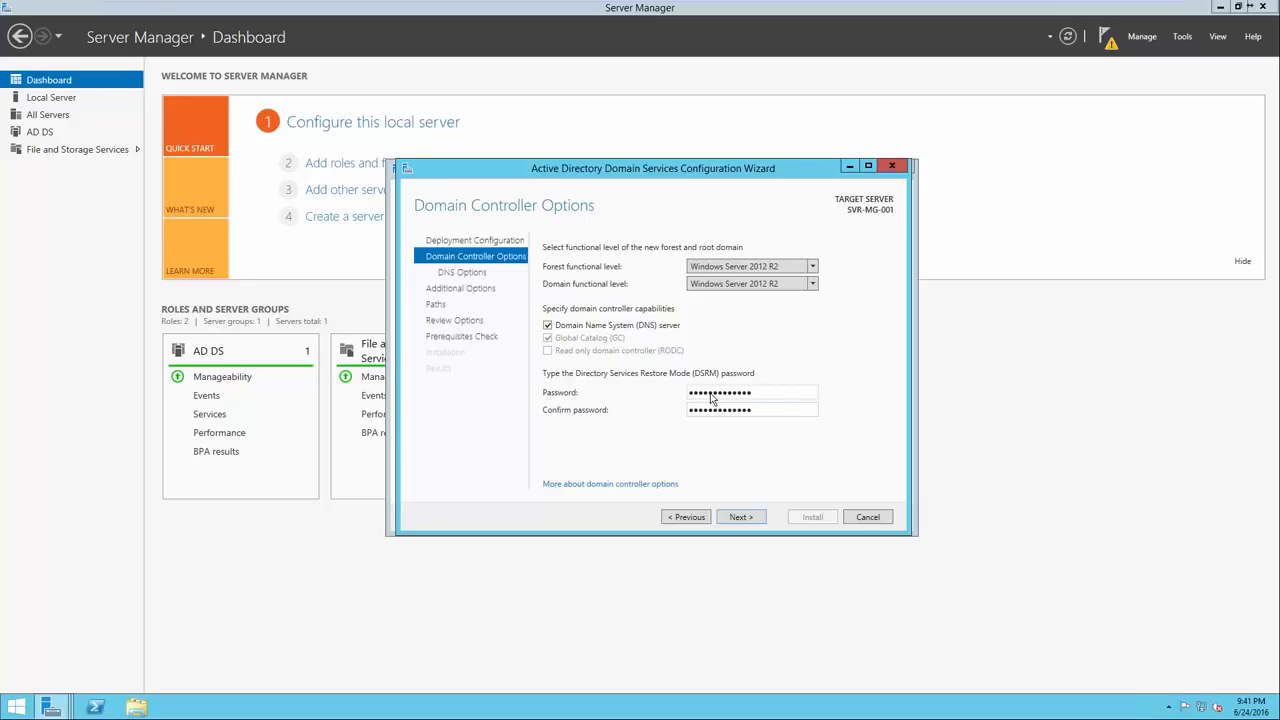
click(740, 517)
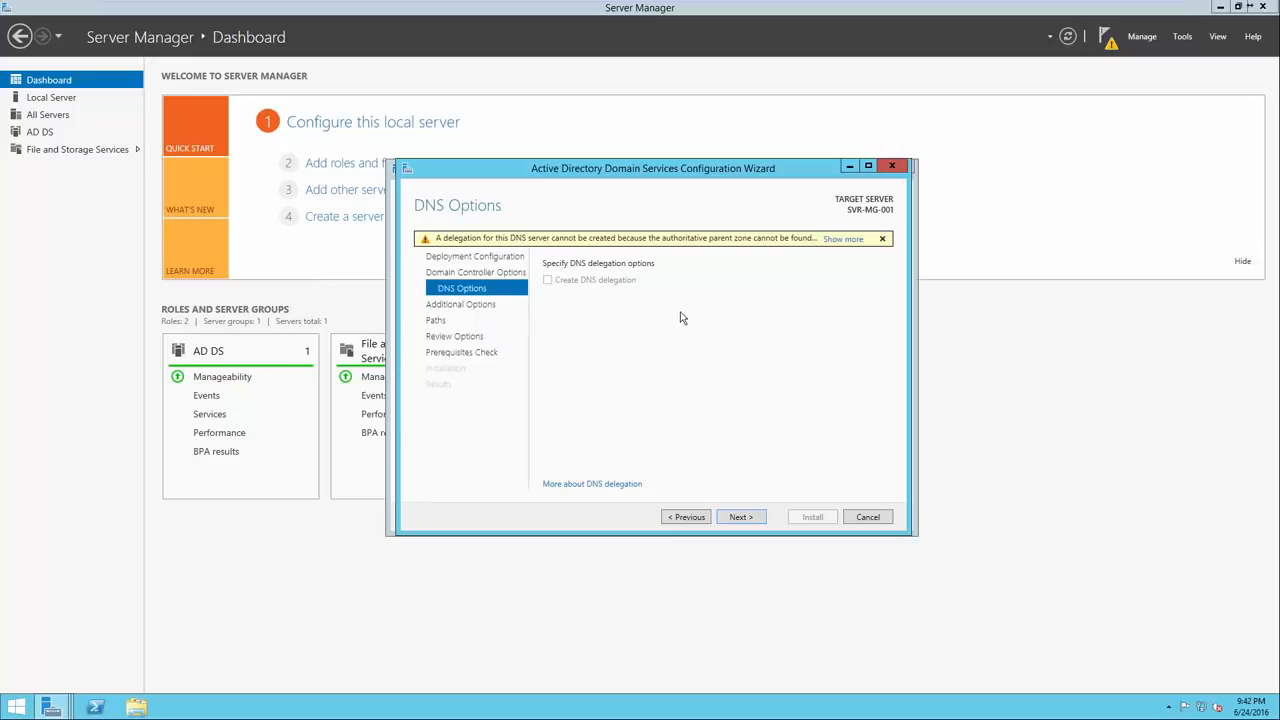
Accept the DNS options, NetBIOS name TEST and default database, log and SYSVOL folders.
click(740, 517)
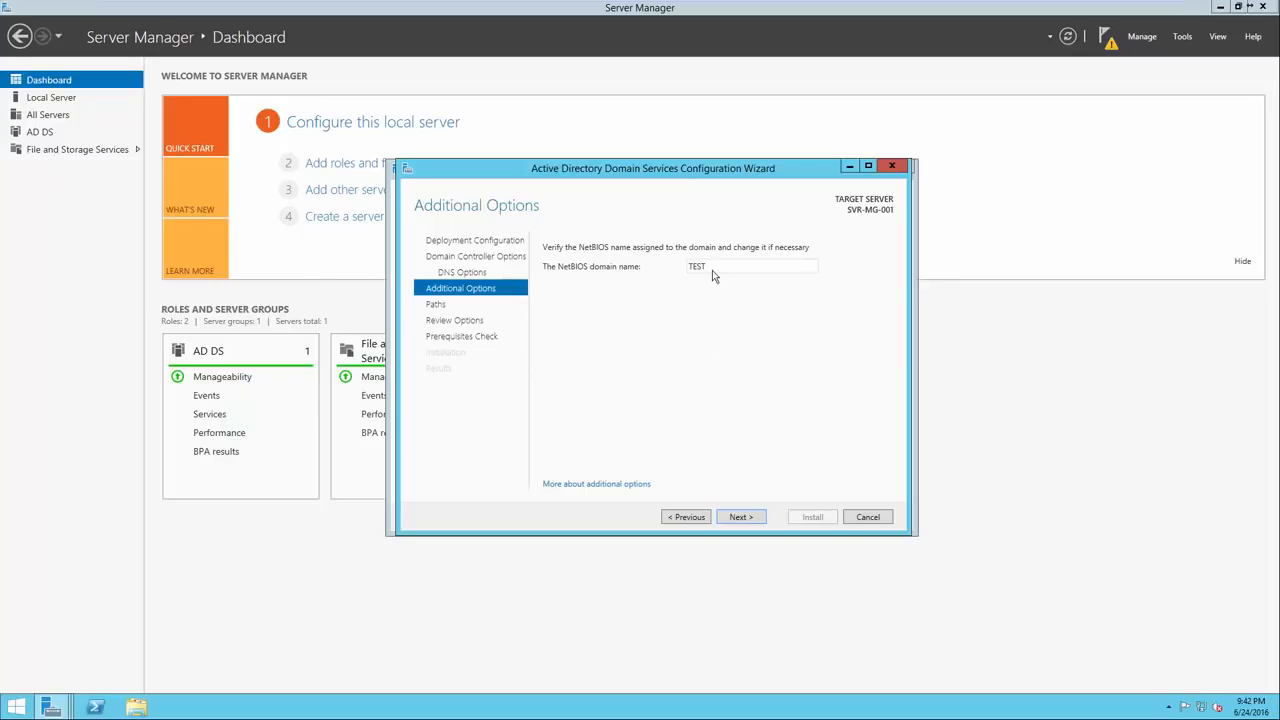
click(731, 517)
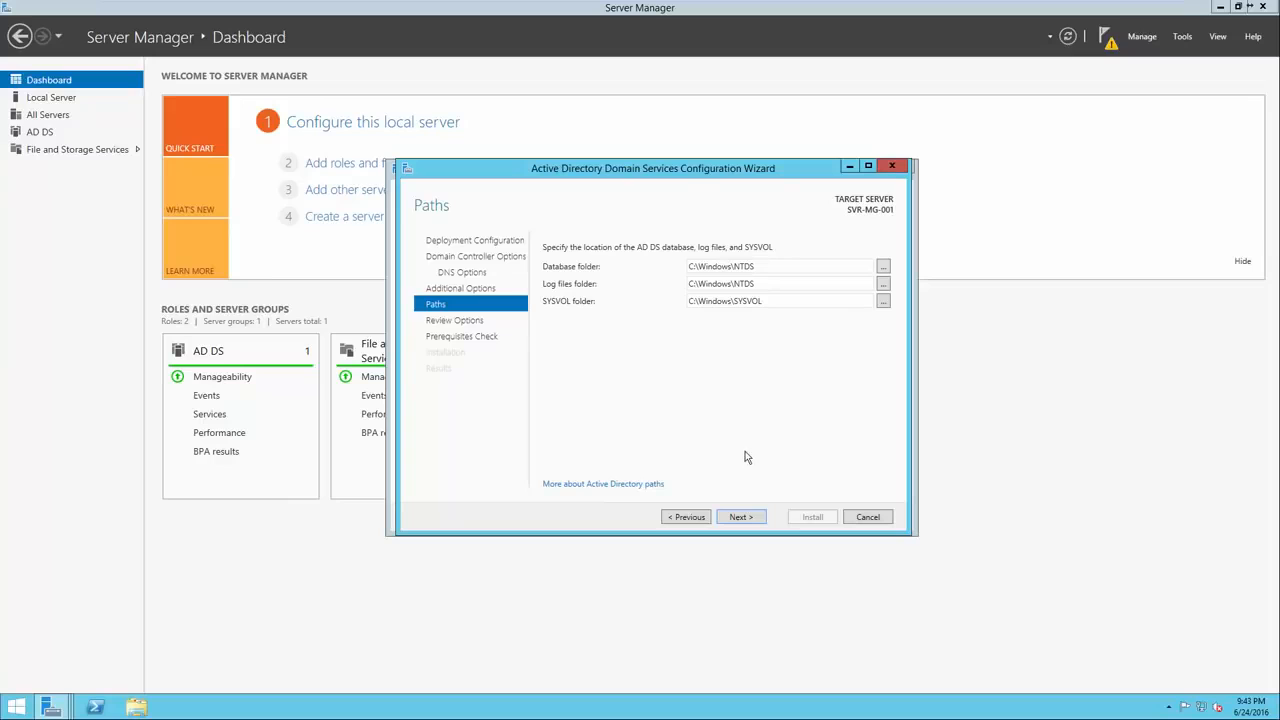
click(741, 517)
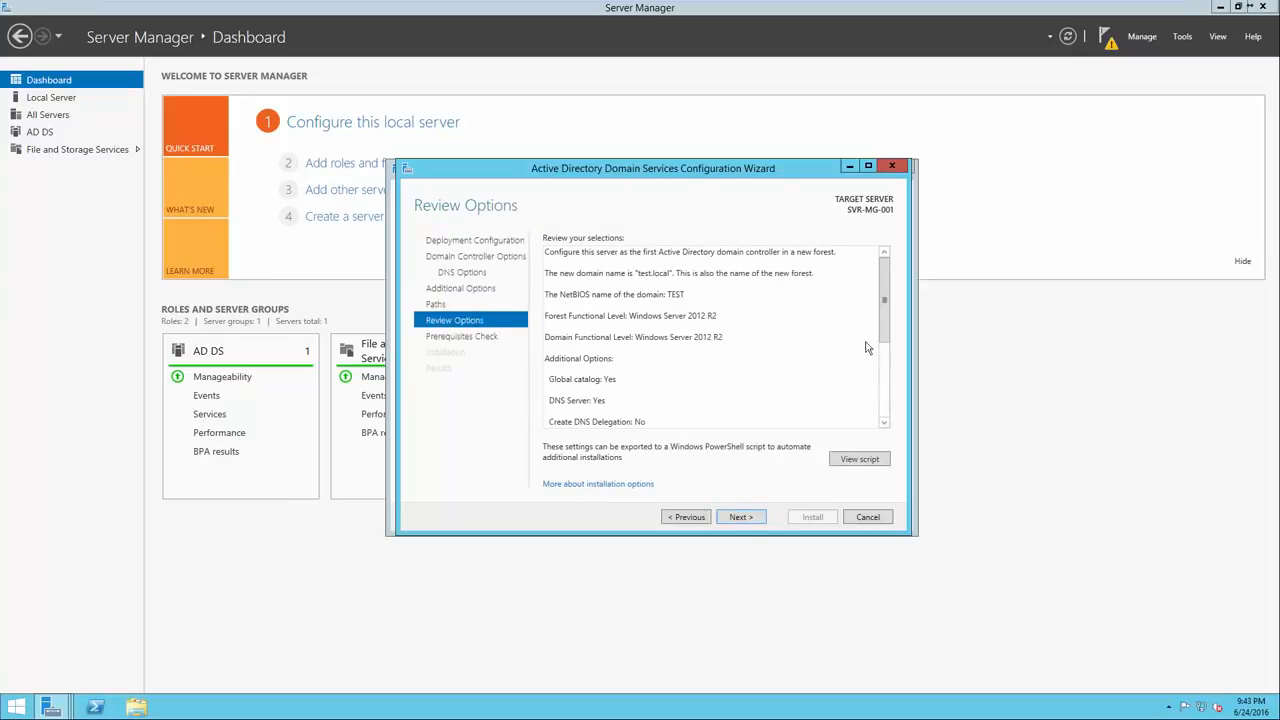
Review the options summary and run the prerequisites check.
drag(883, 315, 878, 415)
key(Return)
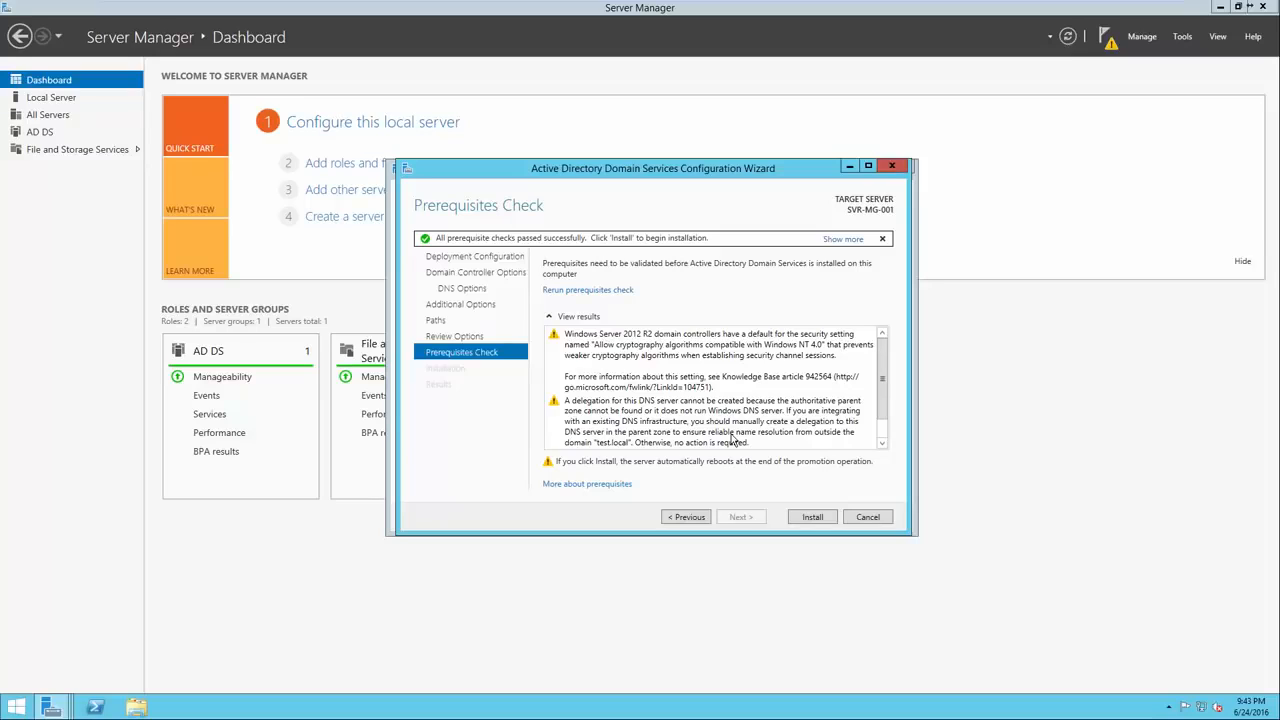
click(683, 383)
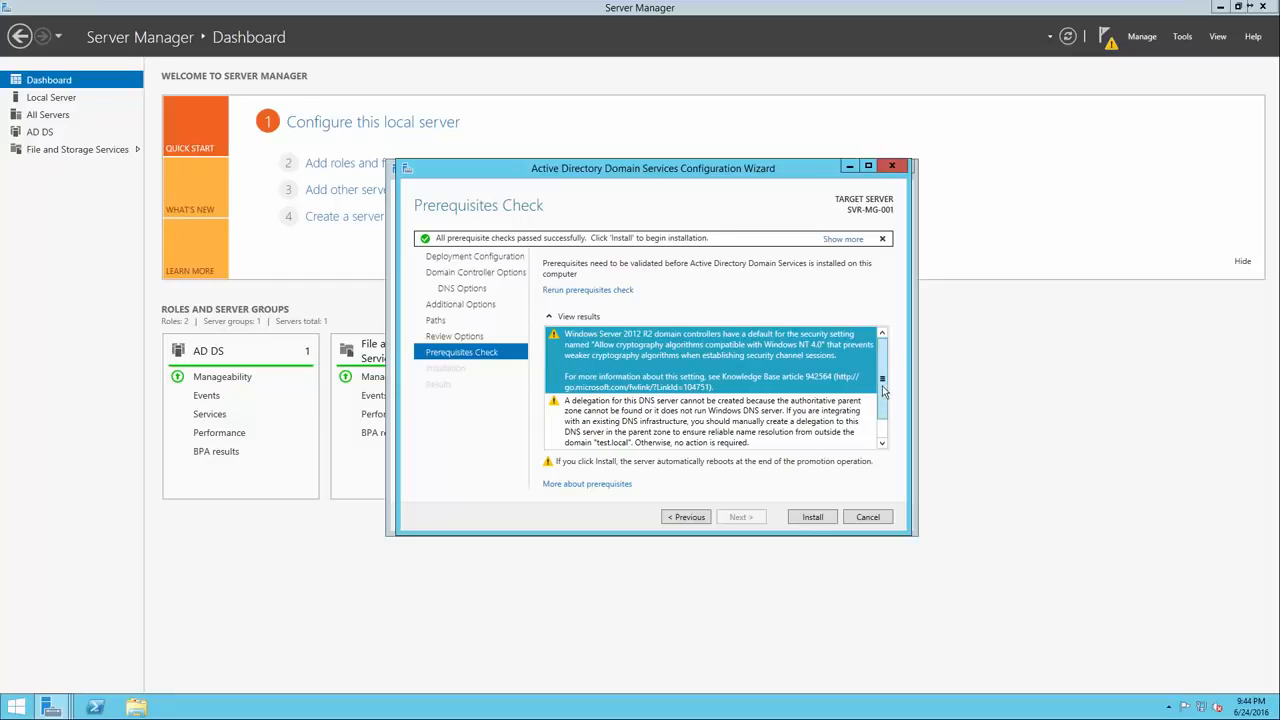
scroll(884, 418, down, 1)
click(826, 410)
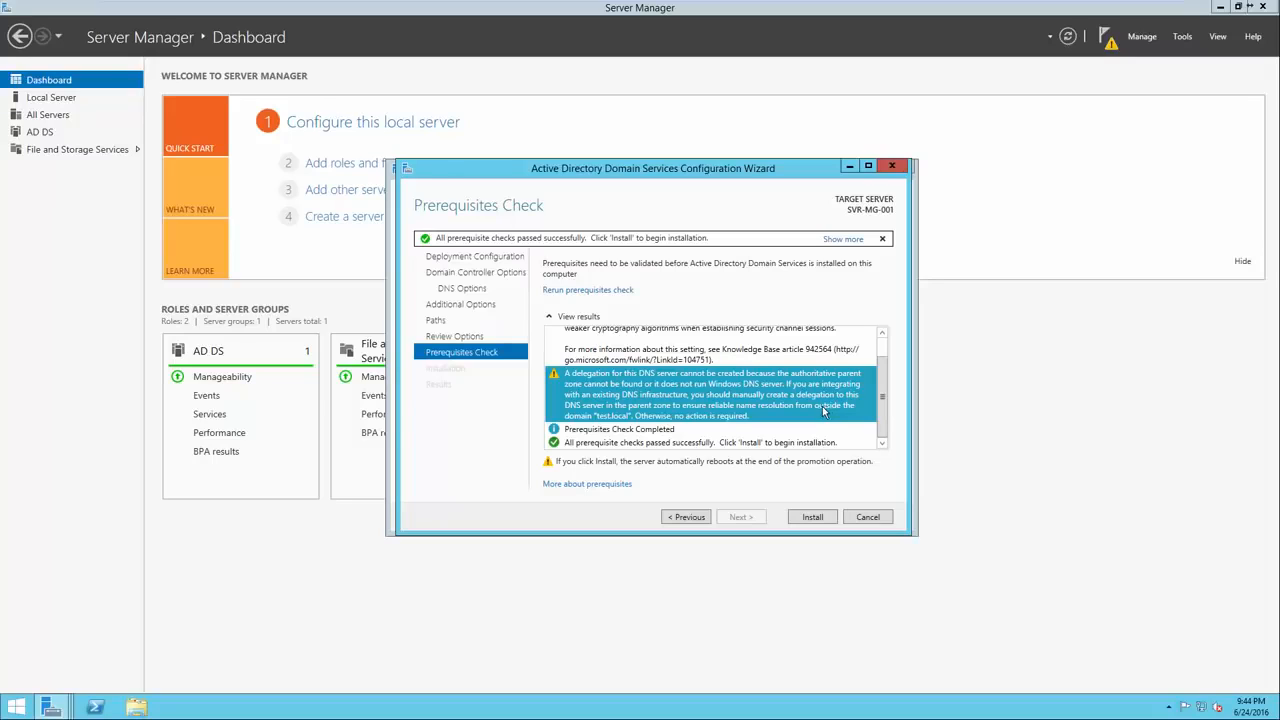
click(752, 431)
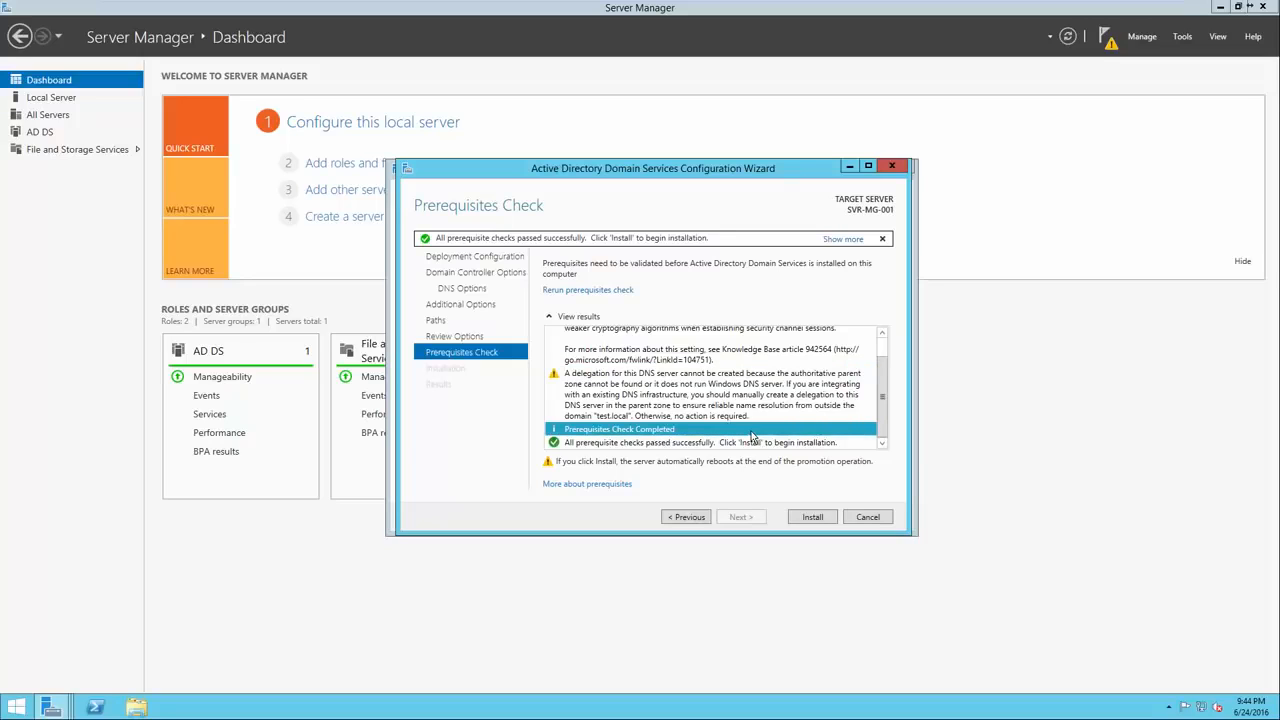
click(750, 443)
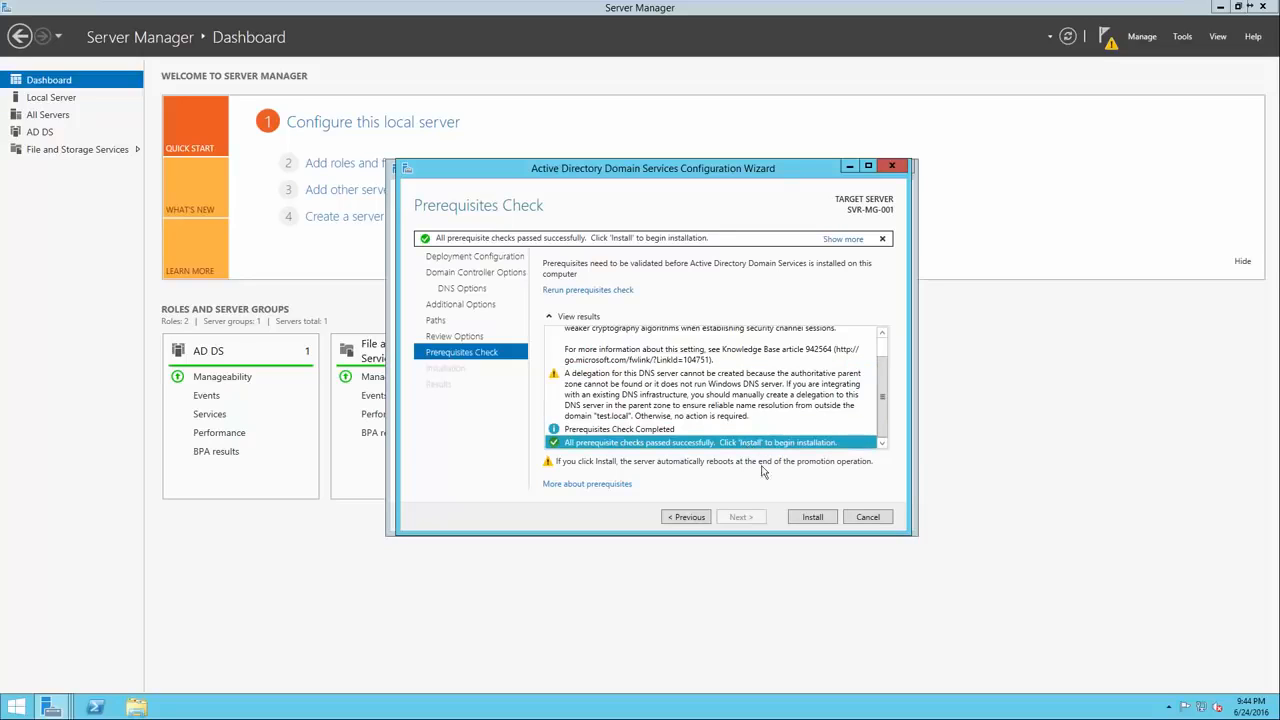
Start the domain controller installation and let the server reboot.
click(799, 517)
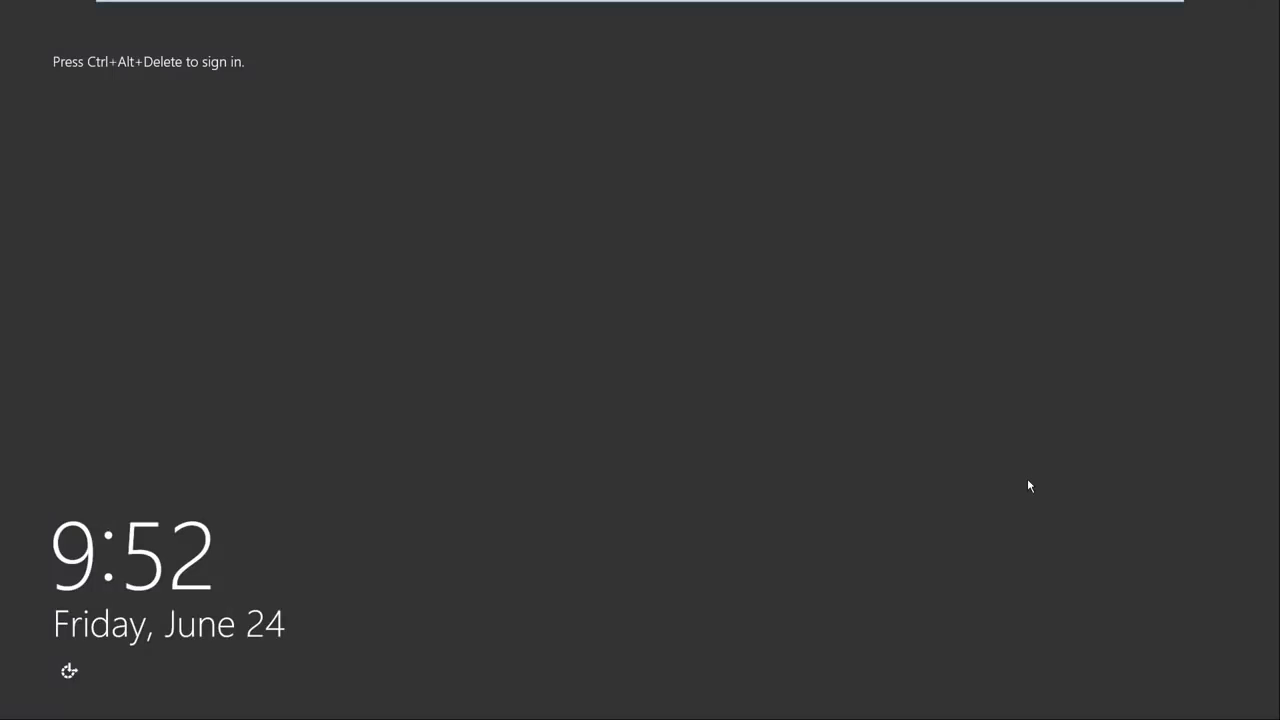
Sign in as the domain Administrator, then advance the slide show to 'What is Active Directory?'.
key(ctrl+alt+Delete)
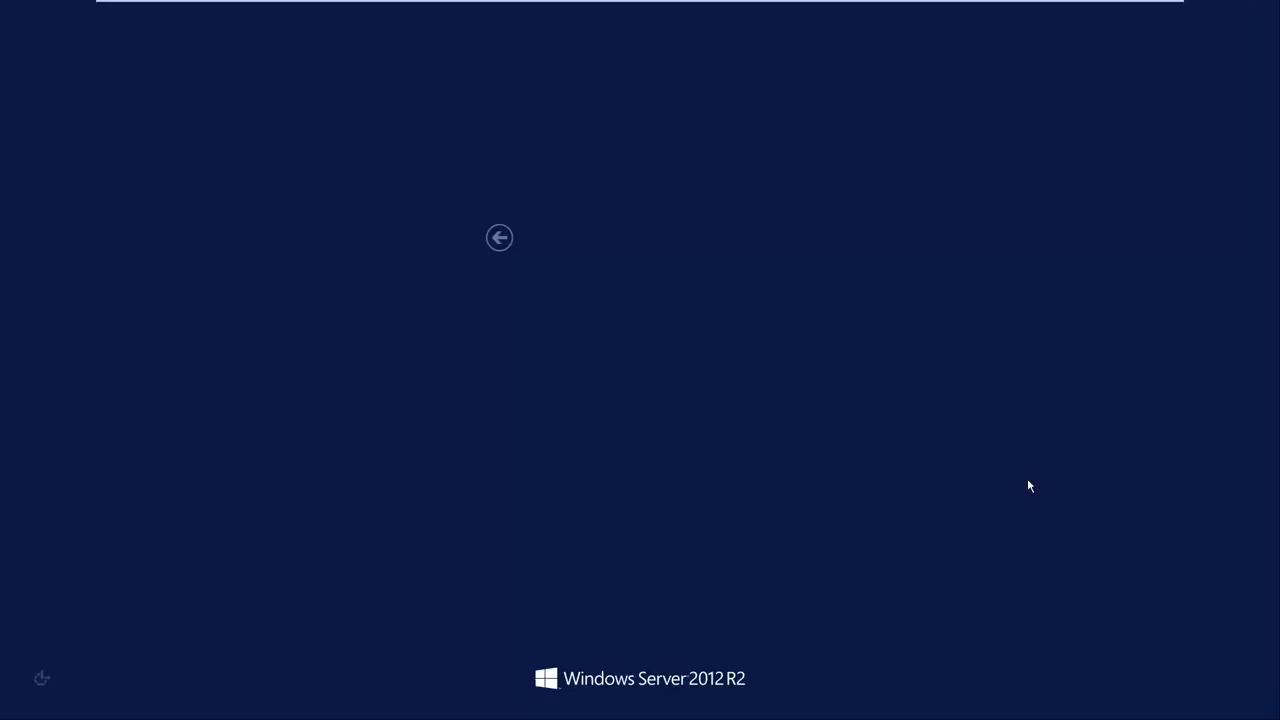
click(620, 322)
text(•••••••••)
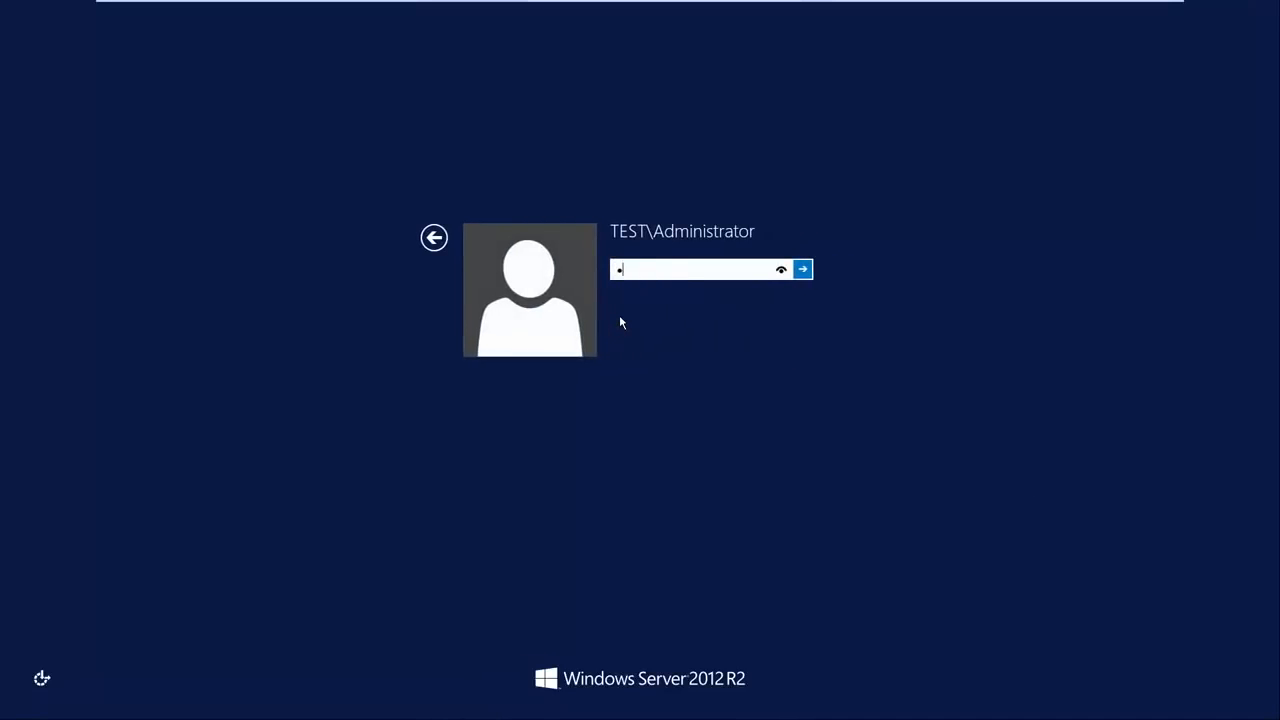
text(•••)
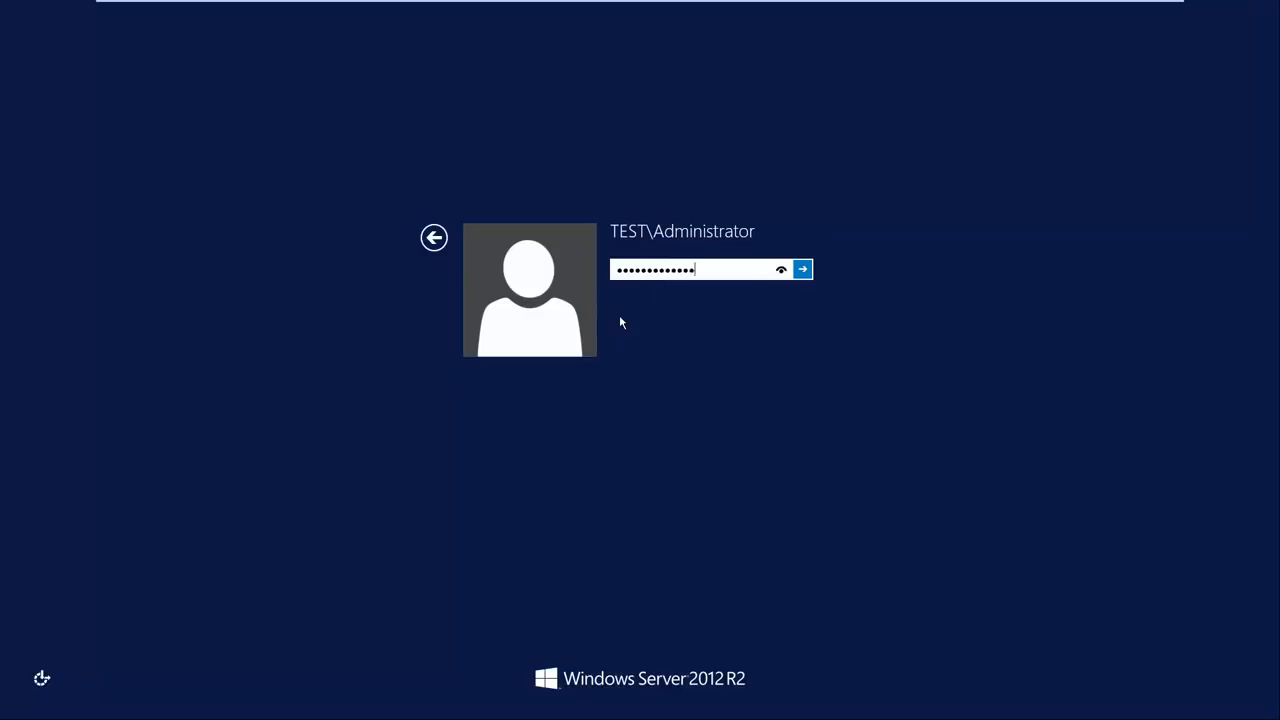
key(Return)
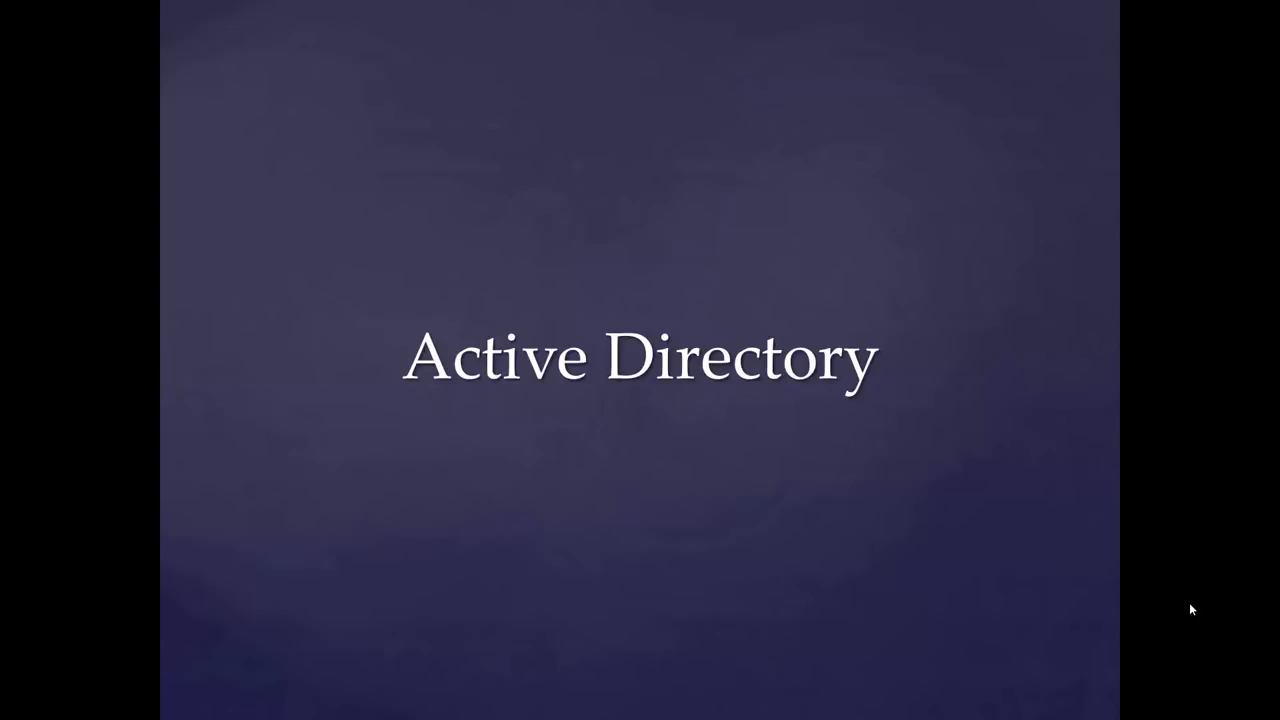
click(1190, 605)
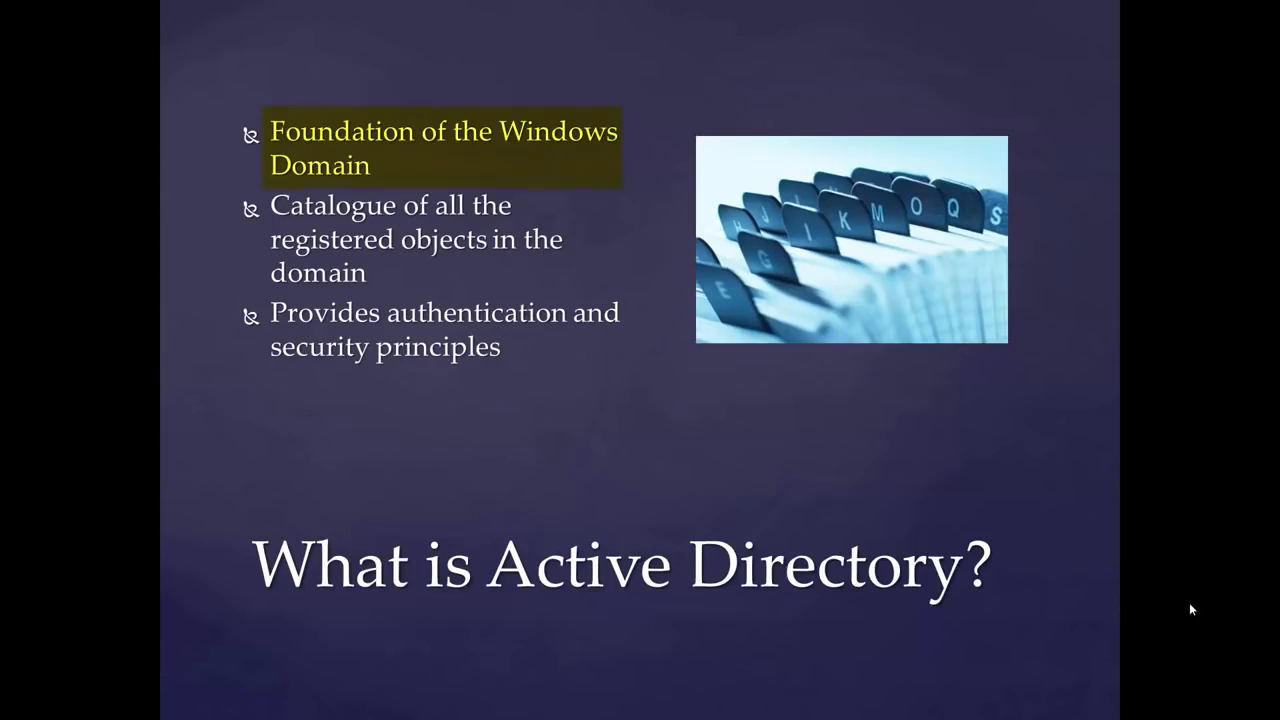
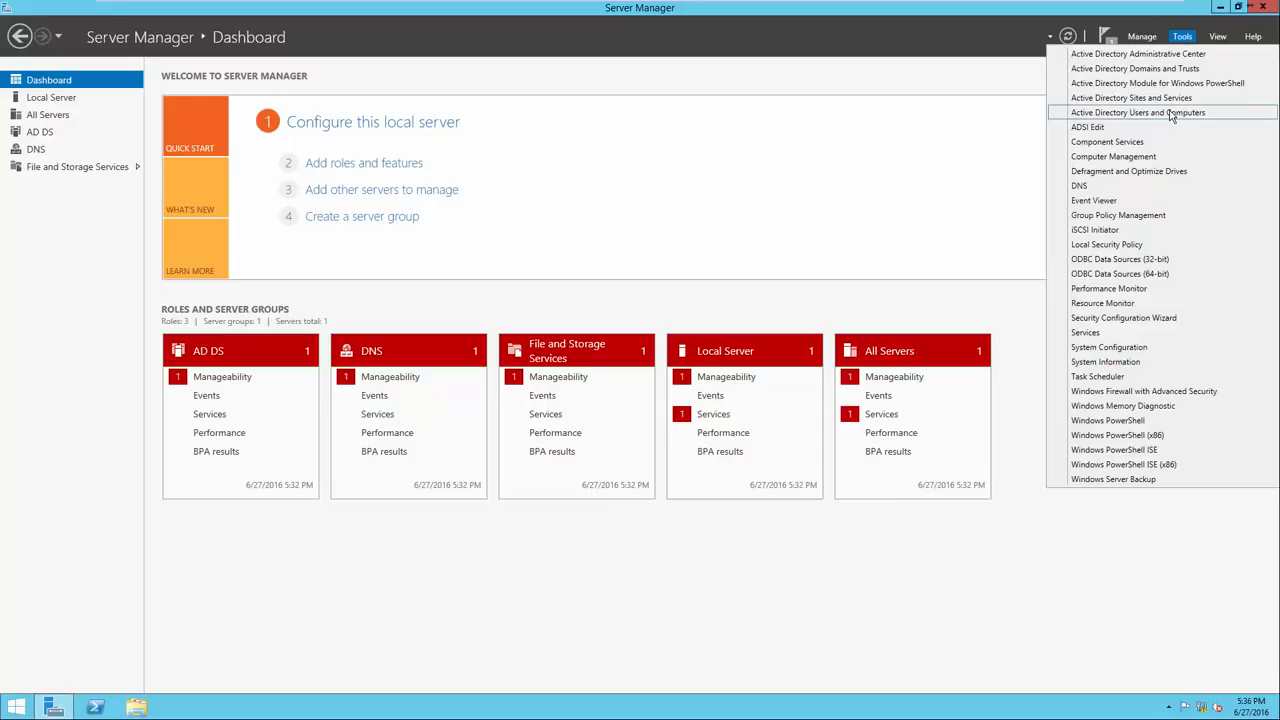
Open Active Directory Users and Computers and expand test.local to show Builtin, Computers and Users.
click(1172, 113)
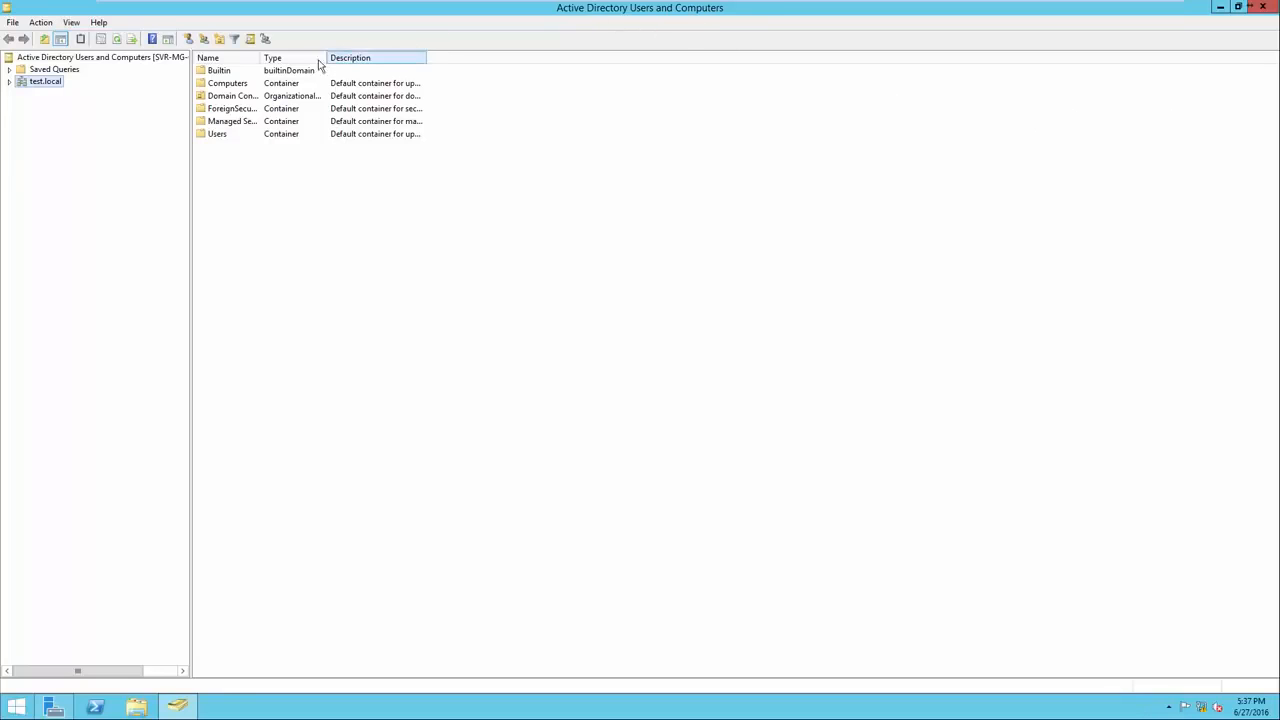
click(10, 83)
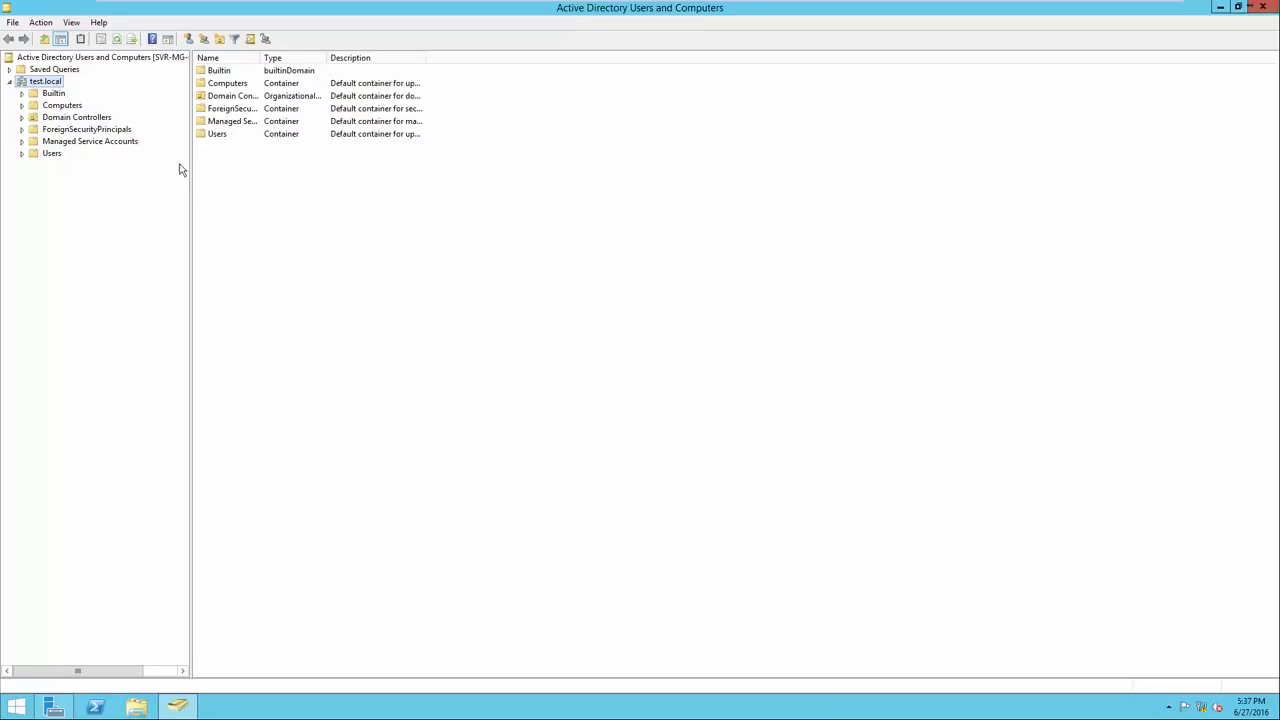
Create the Headquarters organizational unit directly under test.local.
right_click(254, 217)
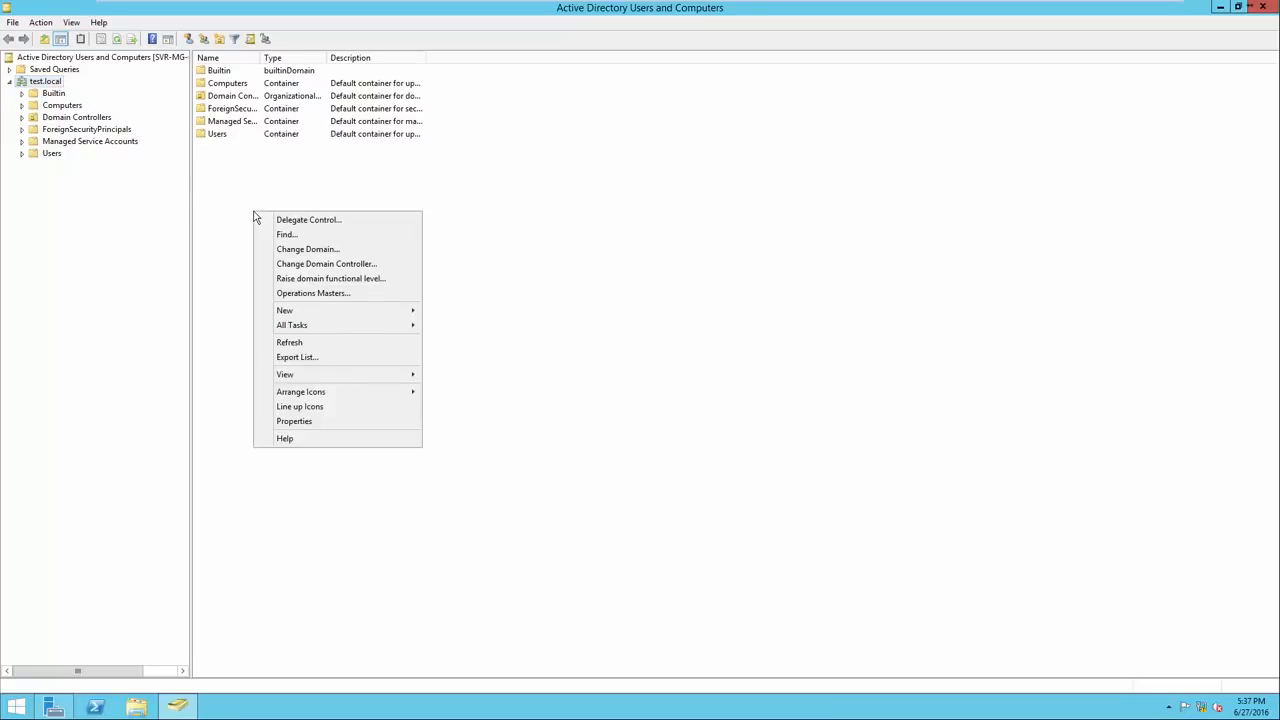
mouse_move(293, 311)
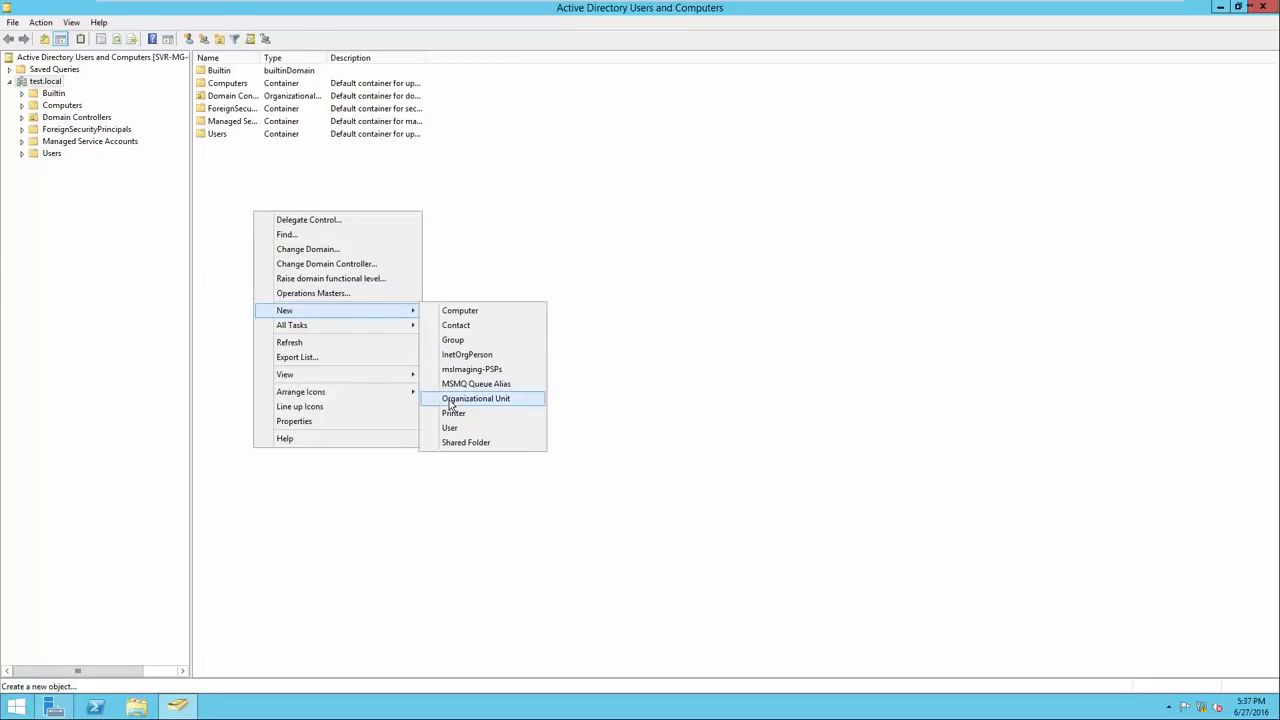
click(450, 399)
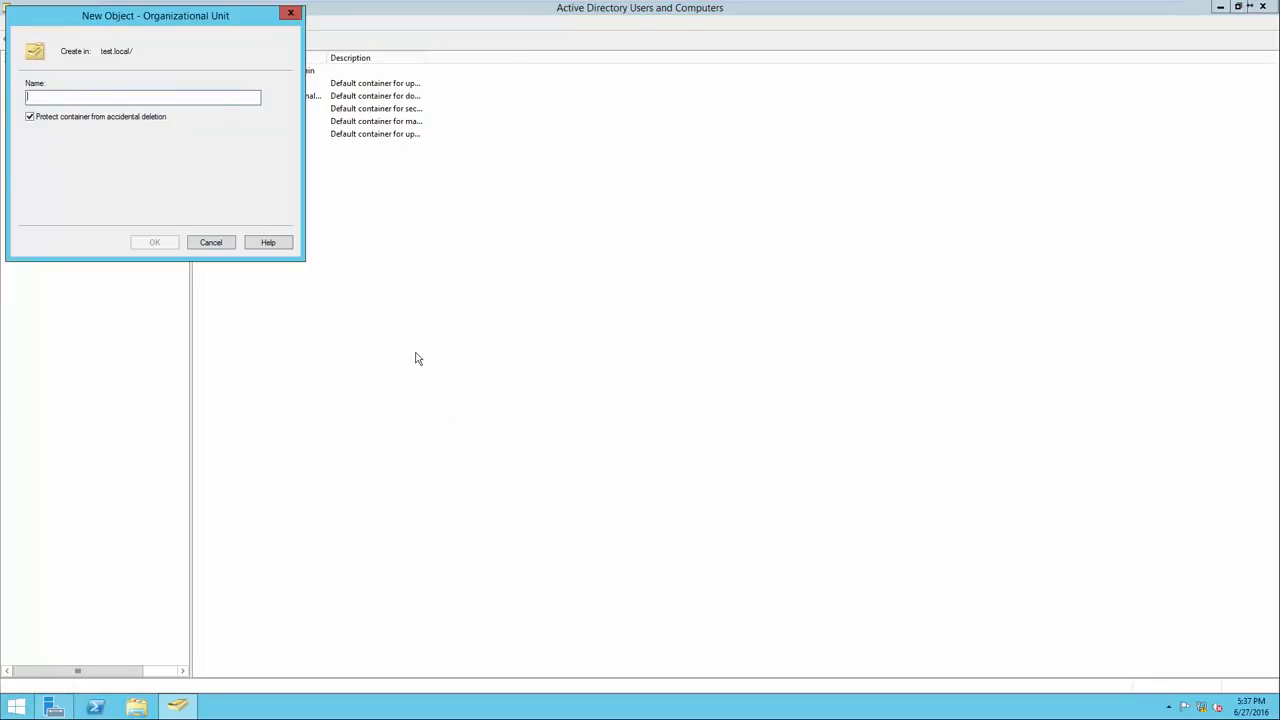
text(Headq)
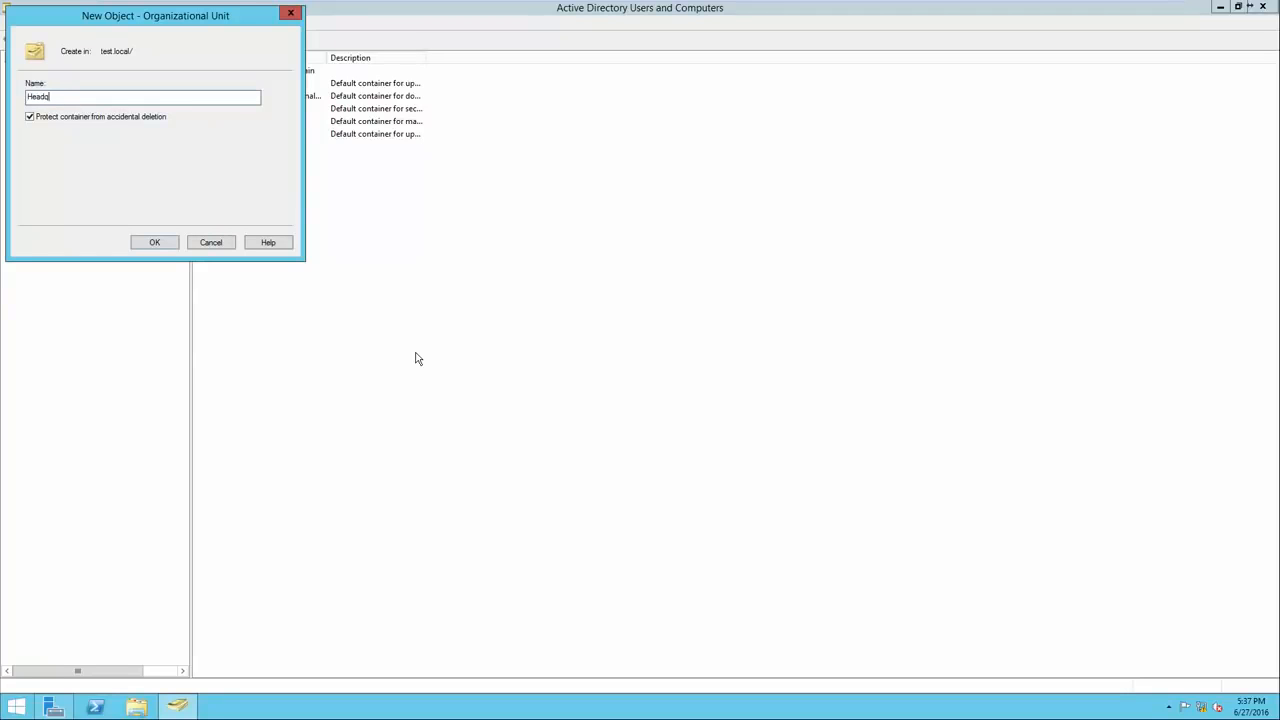
text(uarters)
key(Return)
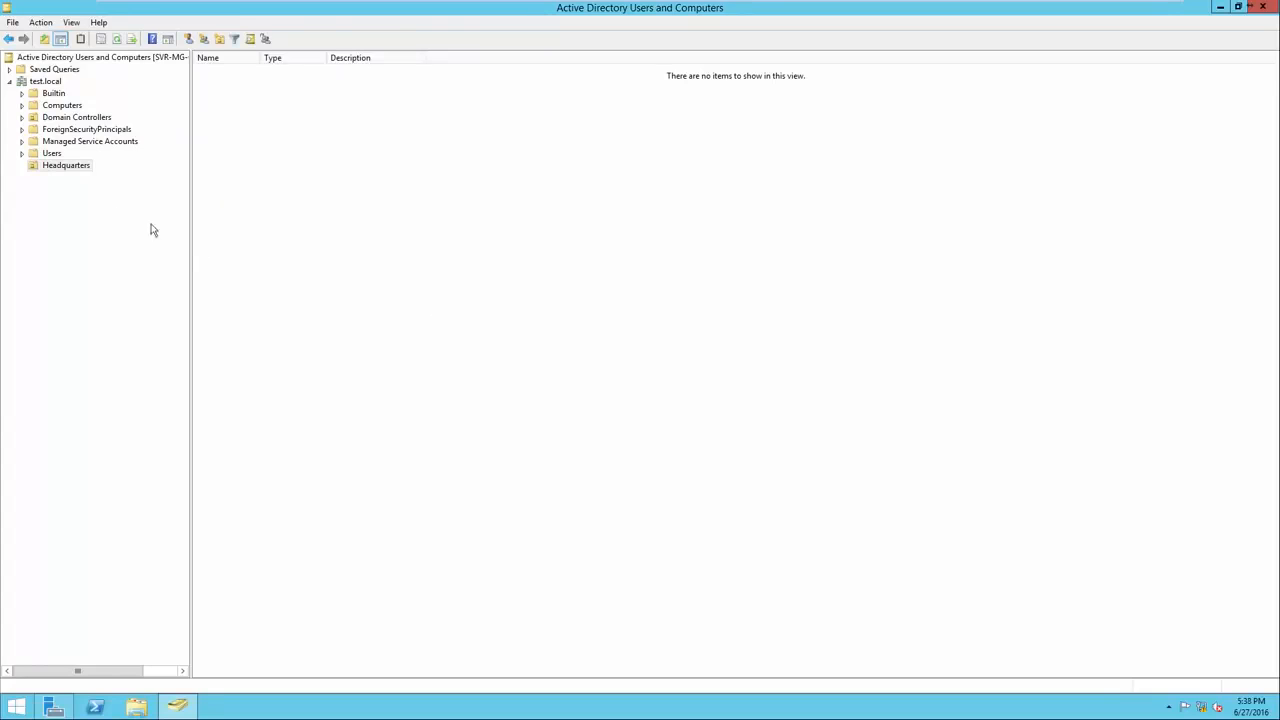
click(65, 167)
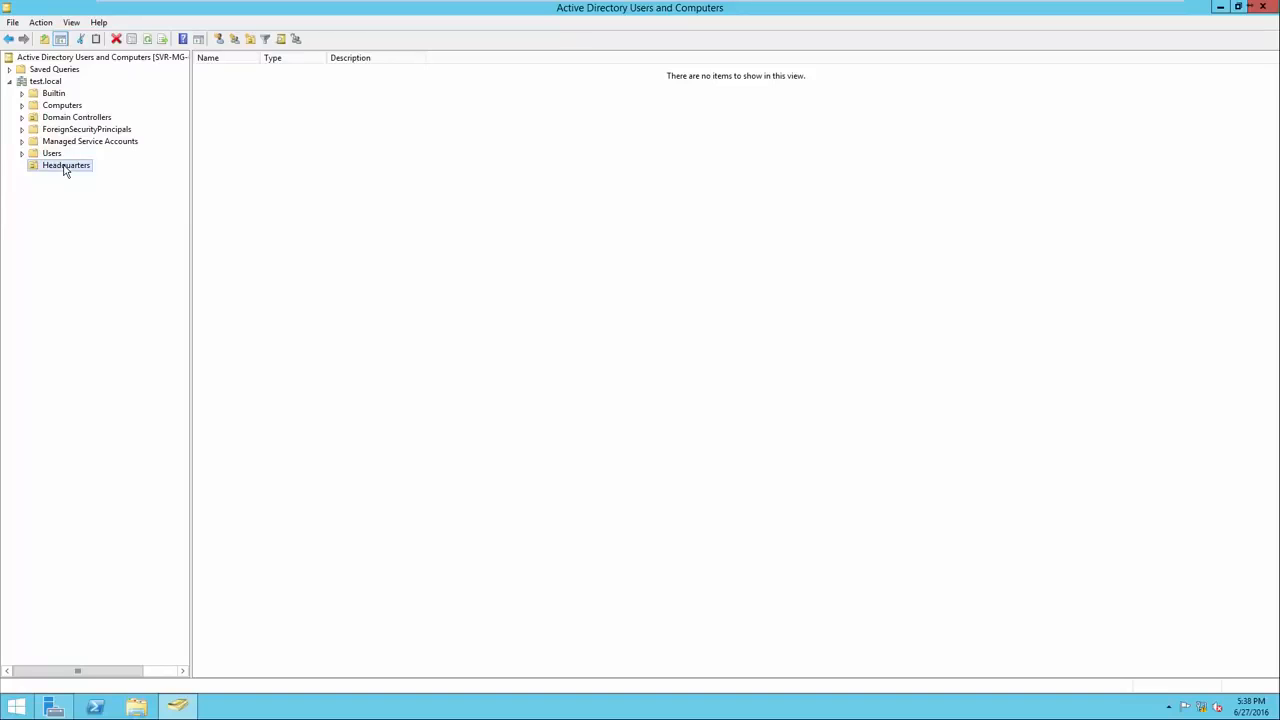
click(52, 83)
Add the CM East and CM West organizational units under test.local.
right_click(238, 198)
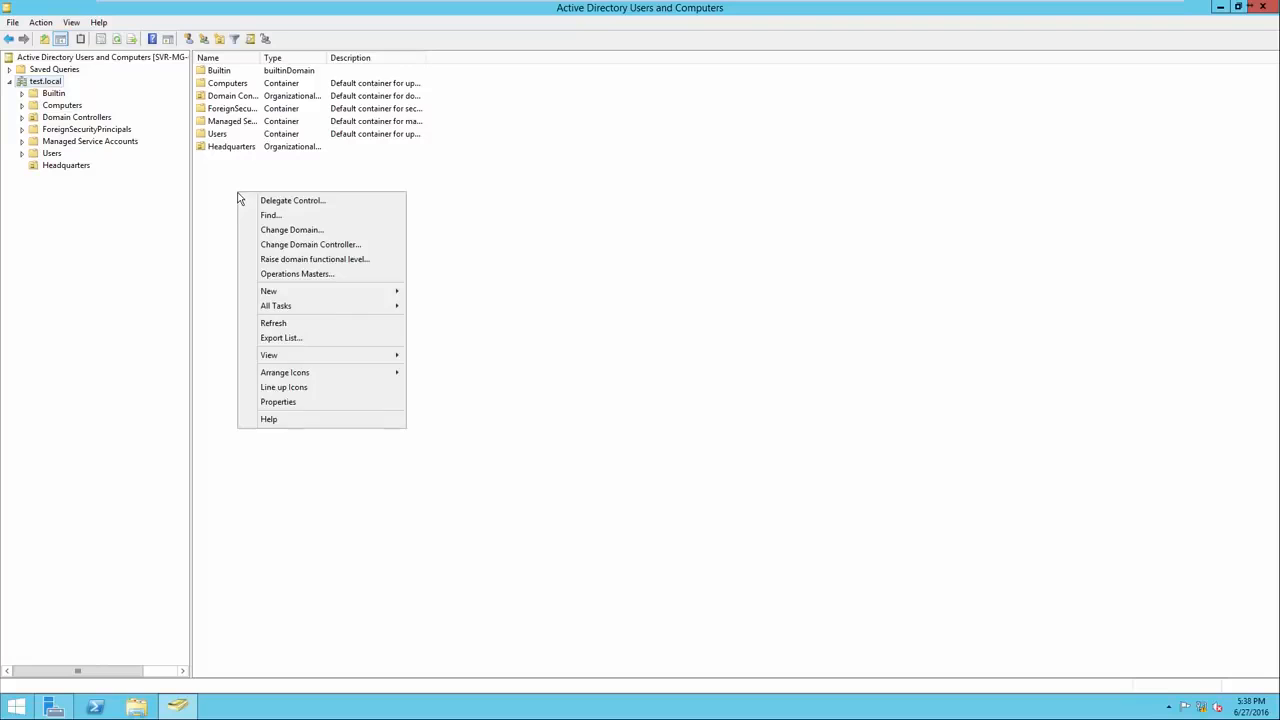
mouse_move(295, 298)
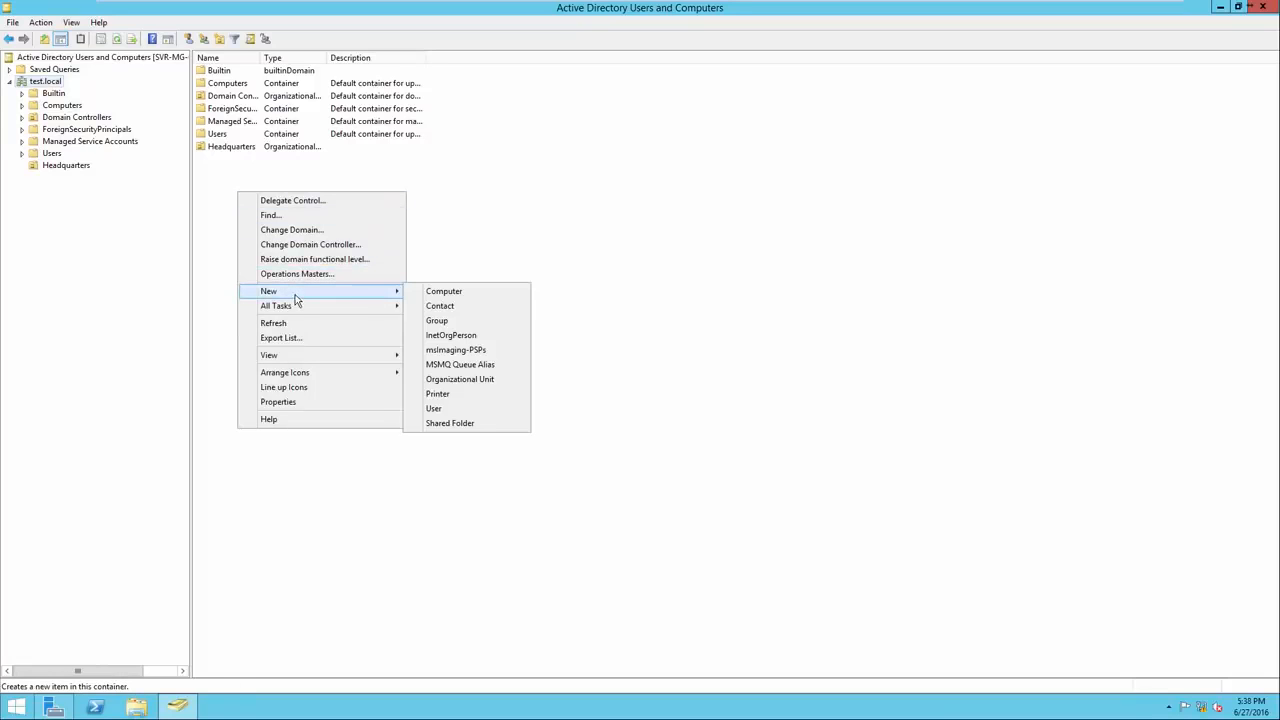
click(455, 380)
drag(120, 24, 339, 216)
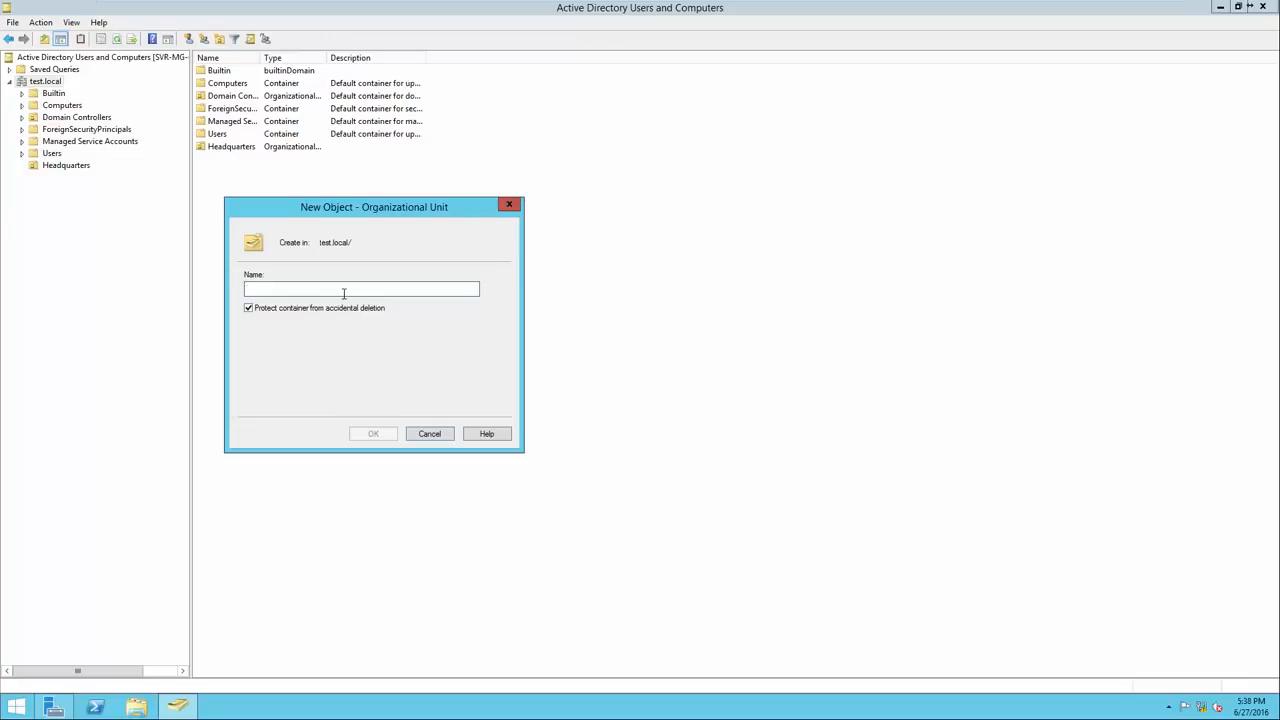
text(CM East)
click(360, 433)
click(45, 84)
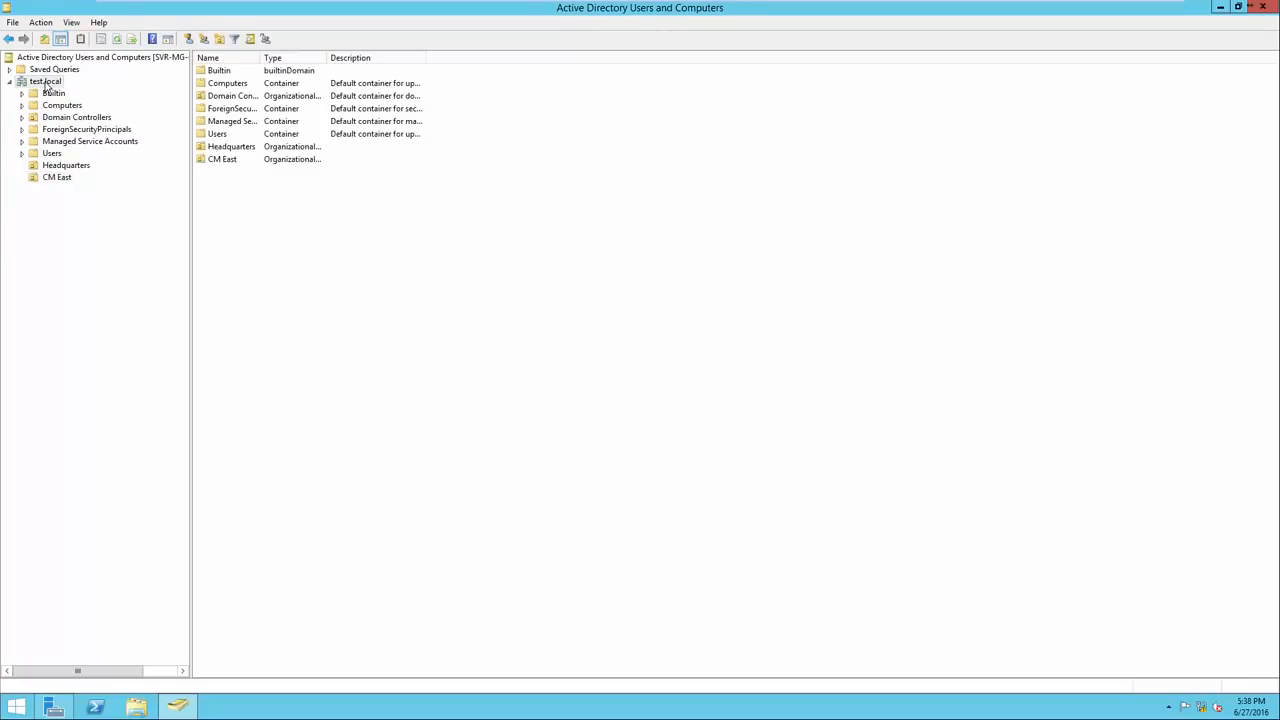
right_click(259, 203)
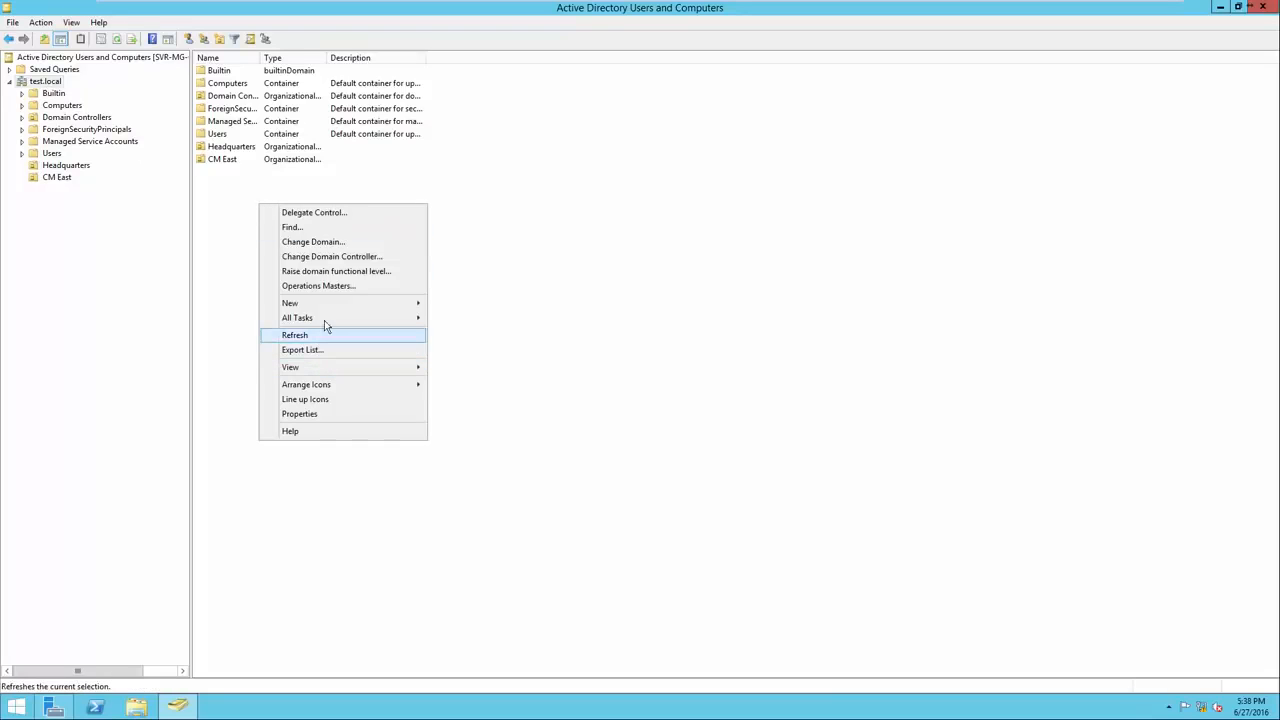
mouse_move(350, 303)
click(489, 400)
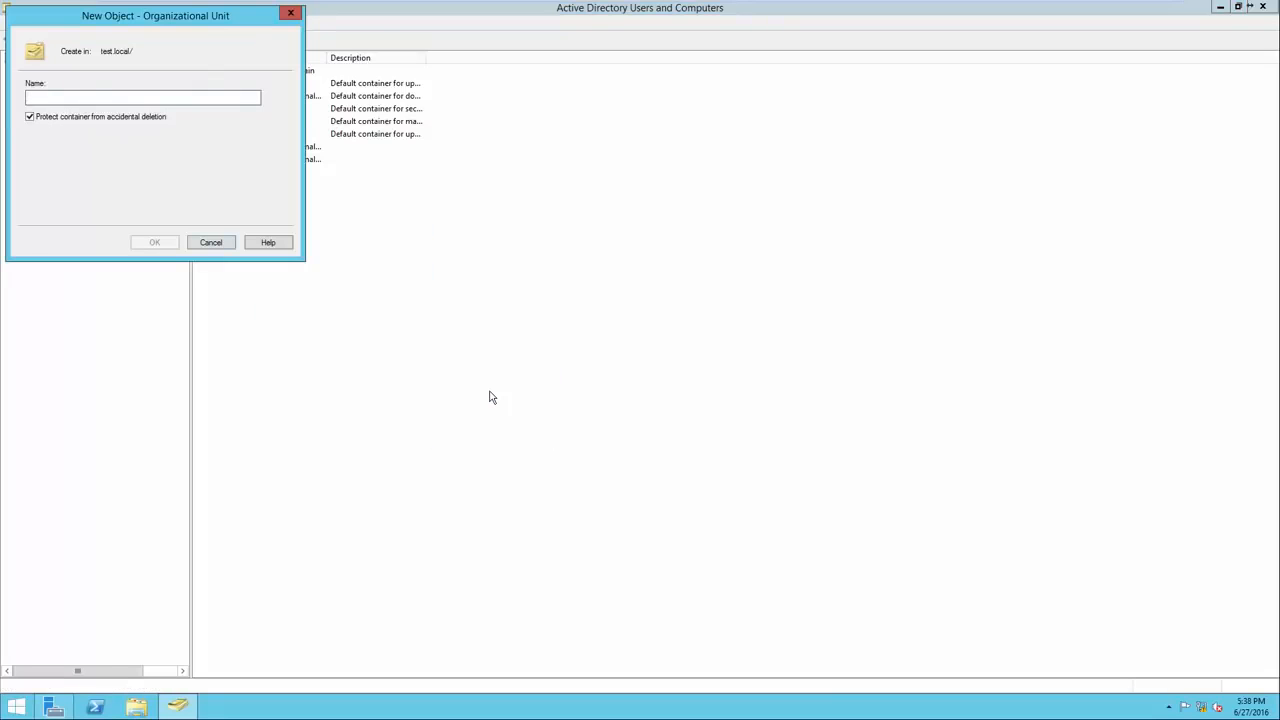
text(CM West)
key(Return)
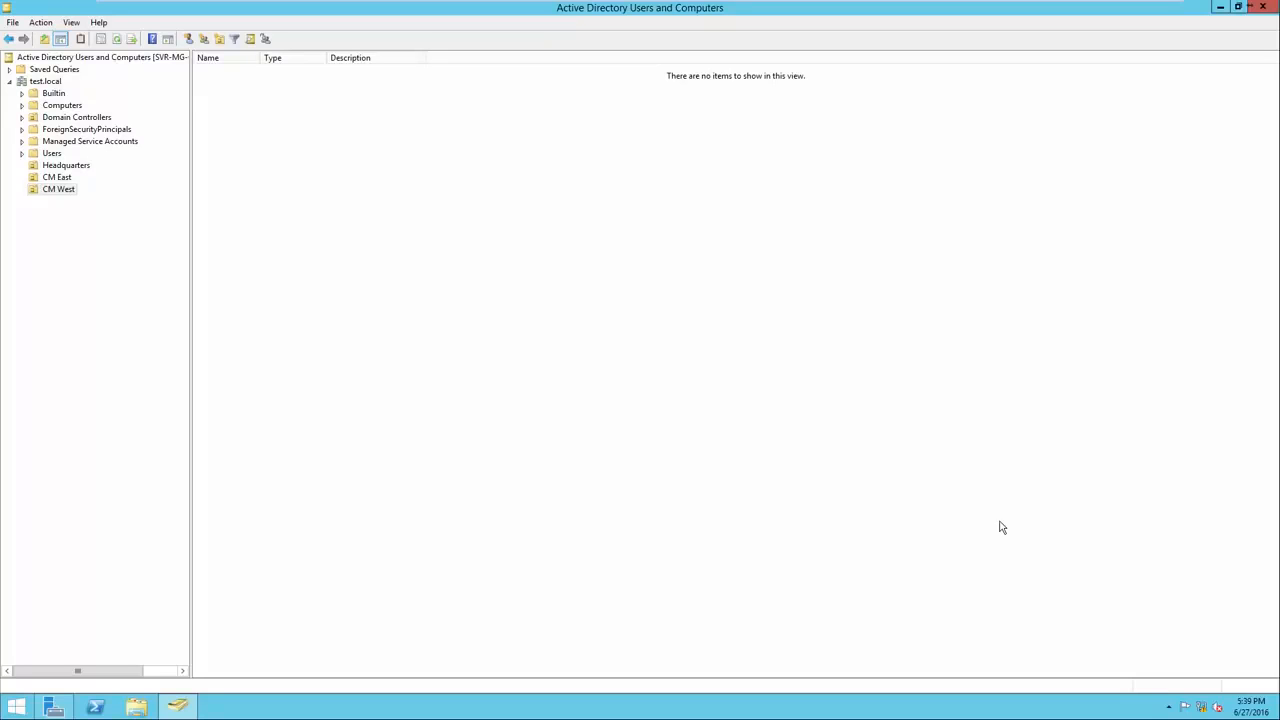
Create the child unit 'Computers - Headquarters' inside Headquarters.
click(56, 166)
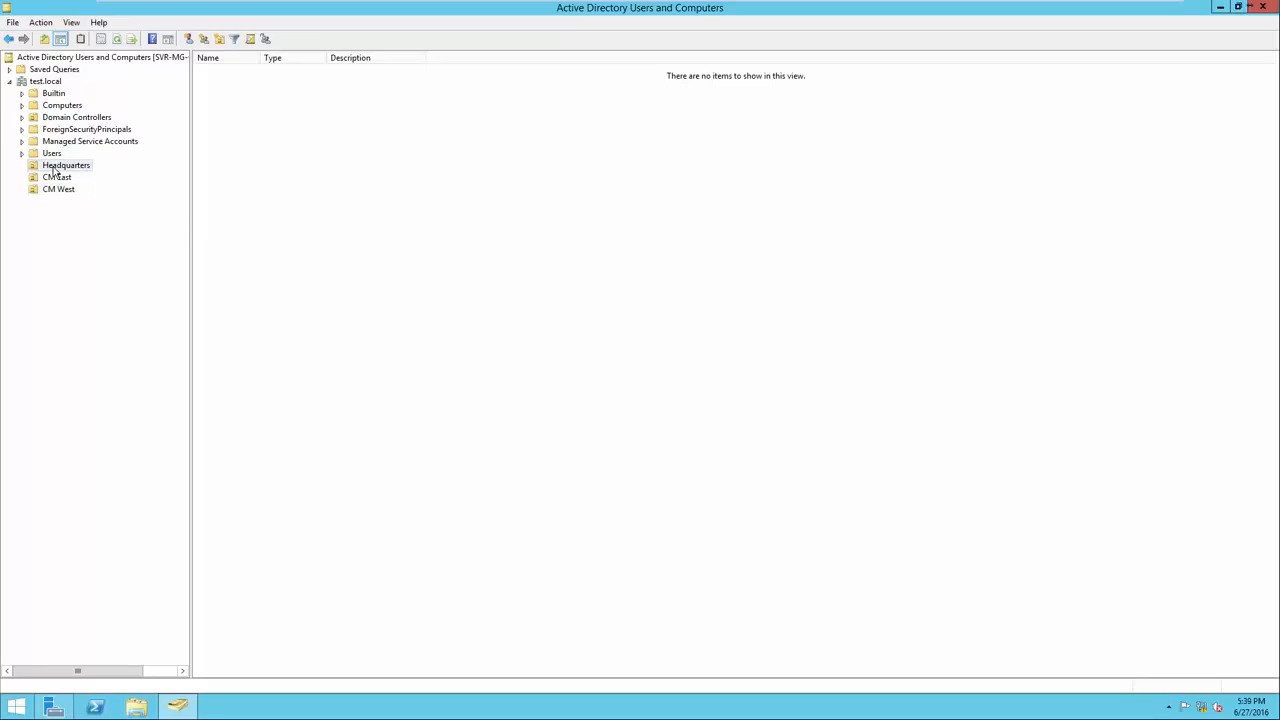
right_click(263, 229)
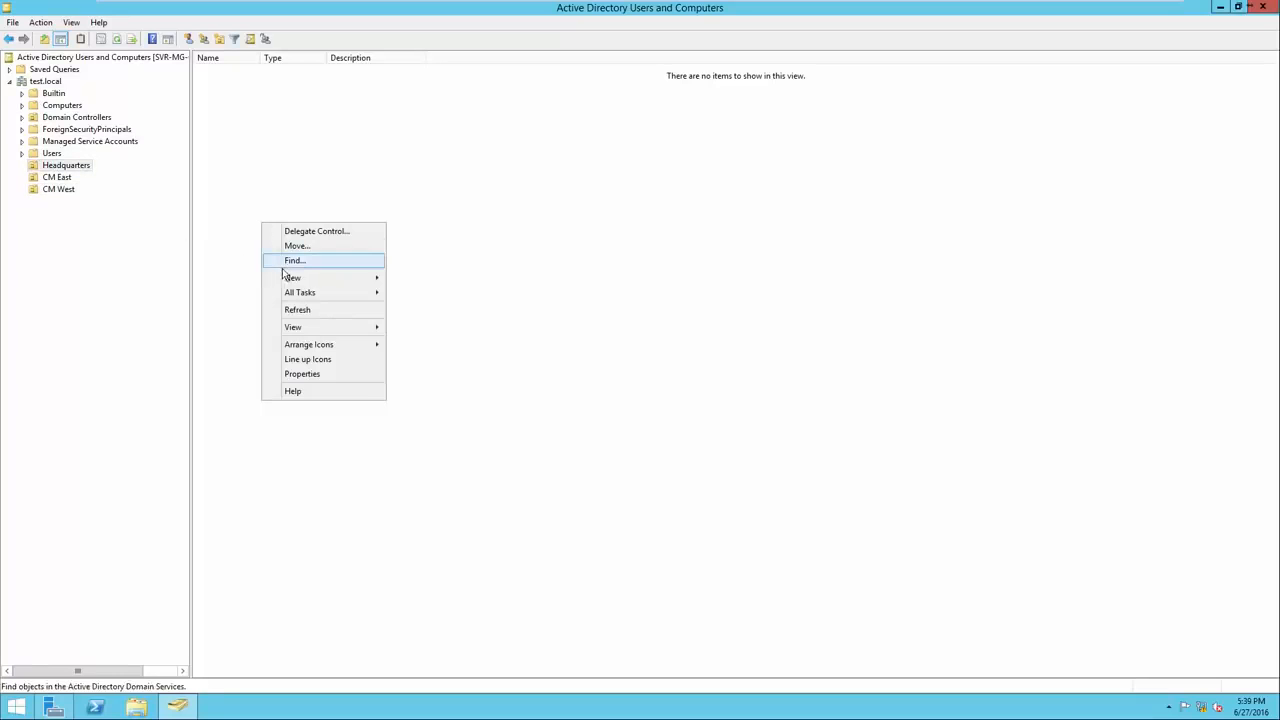
mouse_move(291, 280)
click(414, 368)
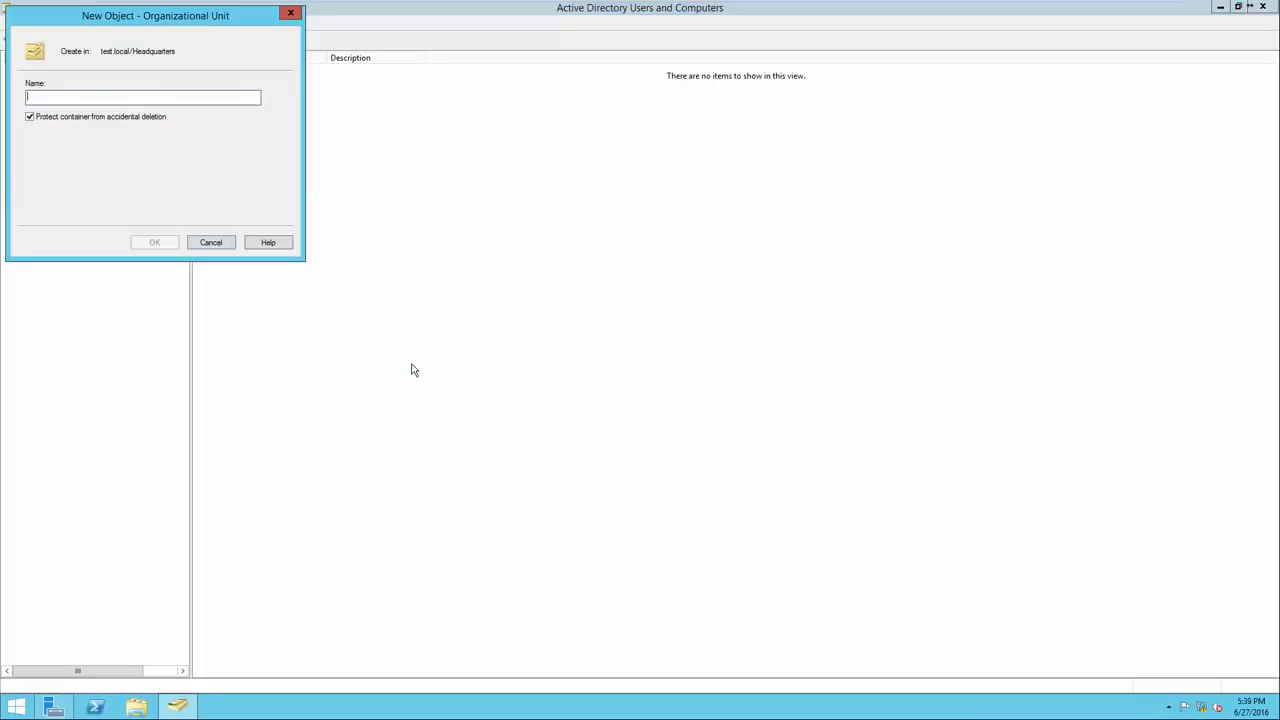
text(Compu)
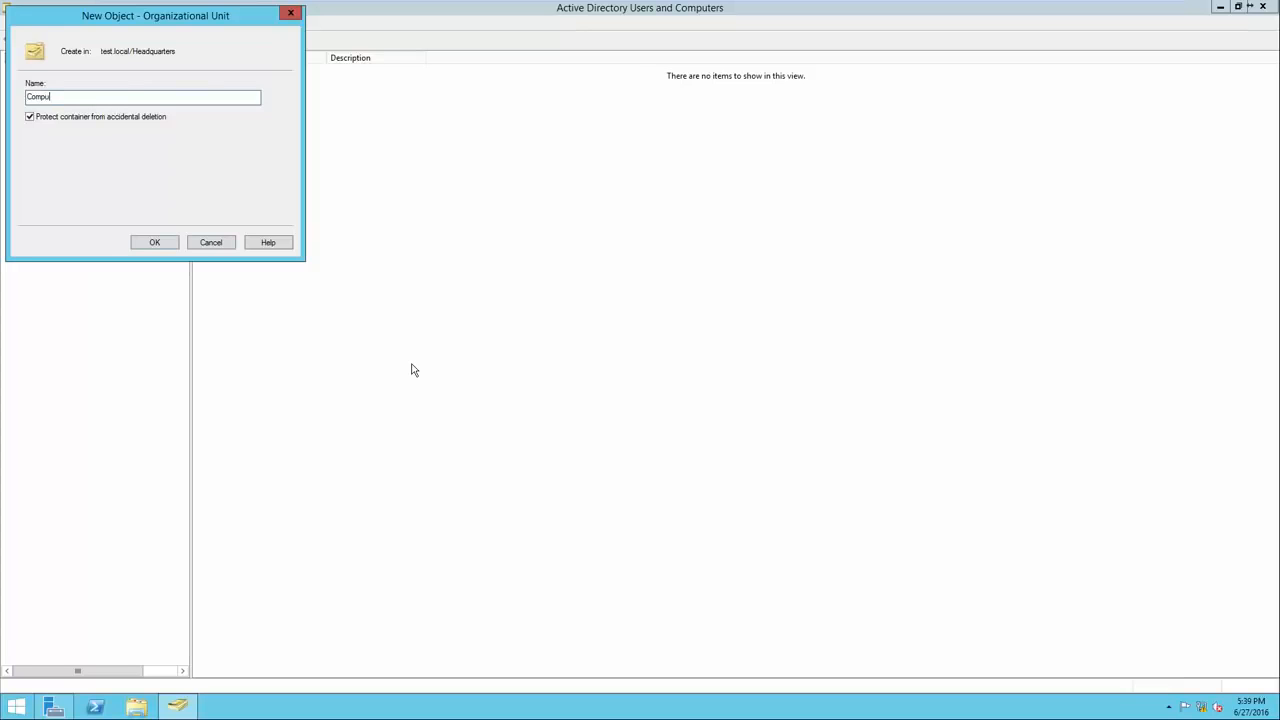
text(ters - Headquarters)
click(155, 242)
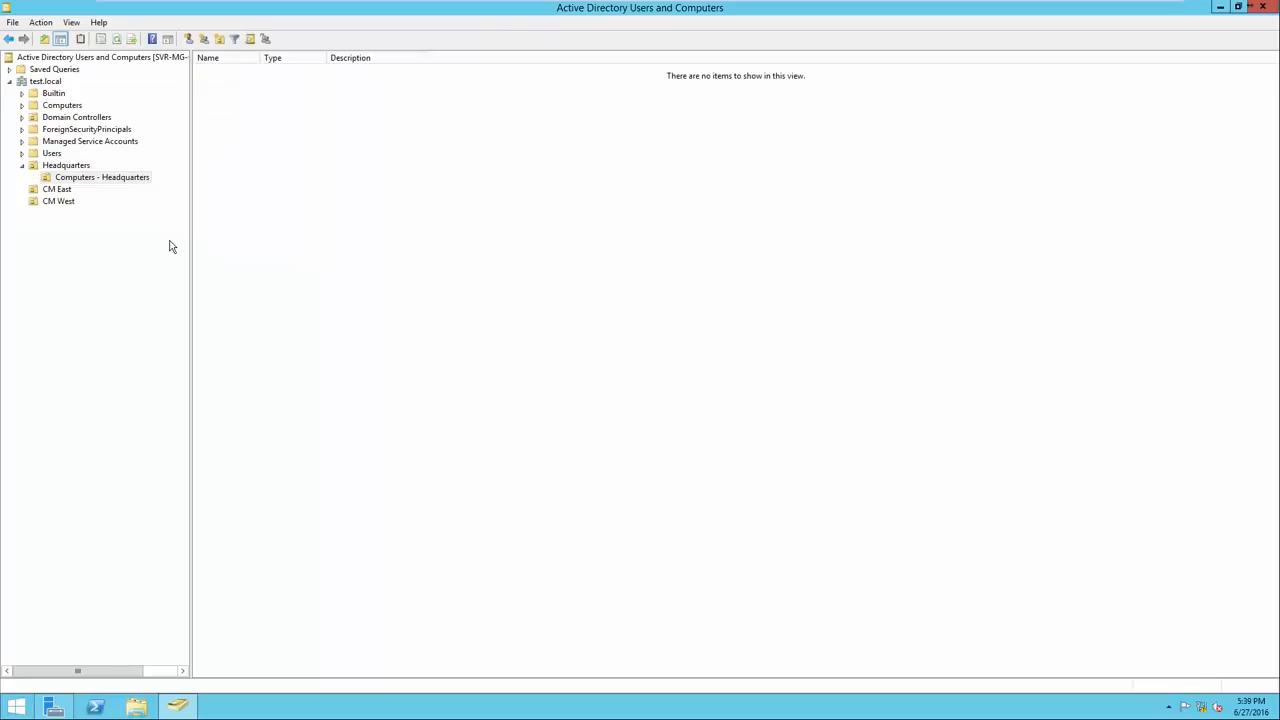
click(72, 166)
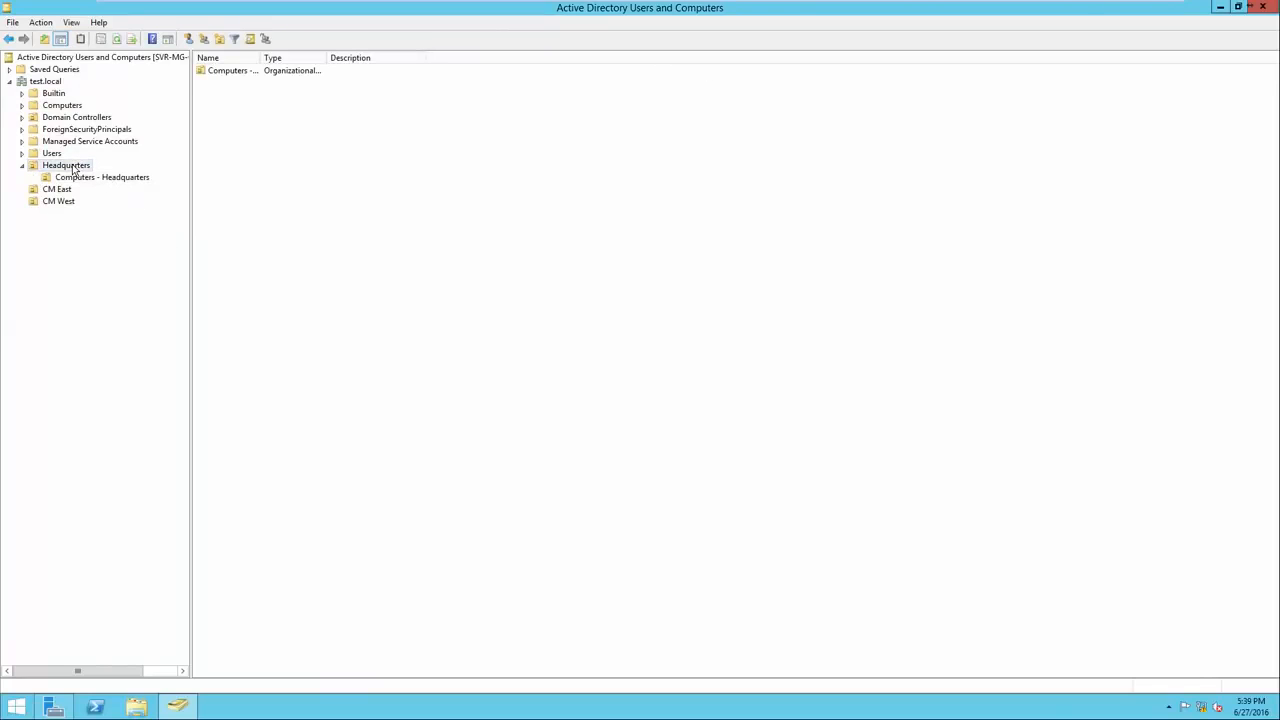
click(86, 181)
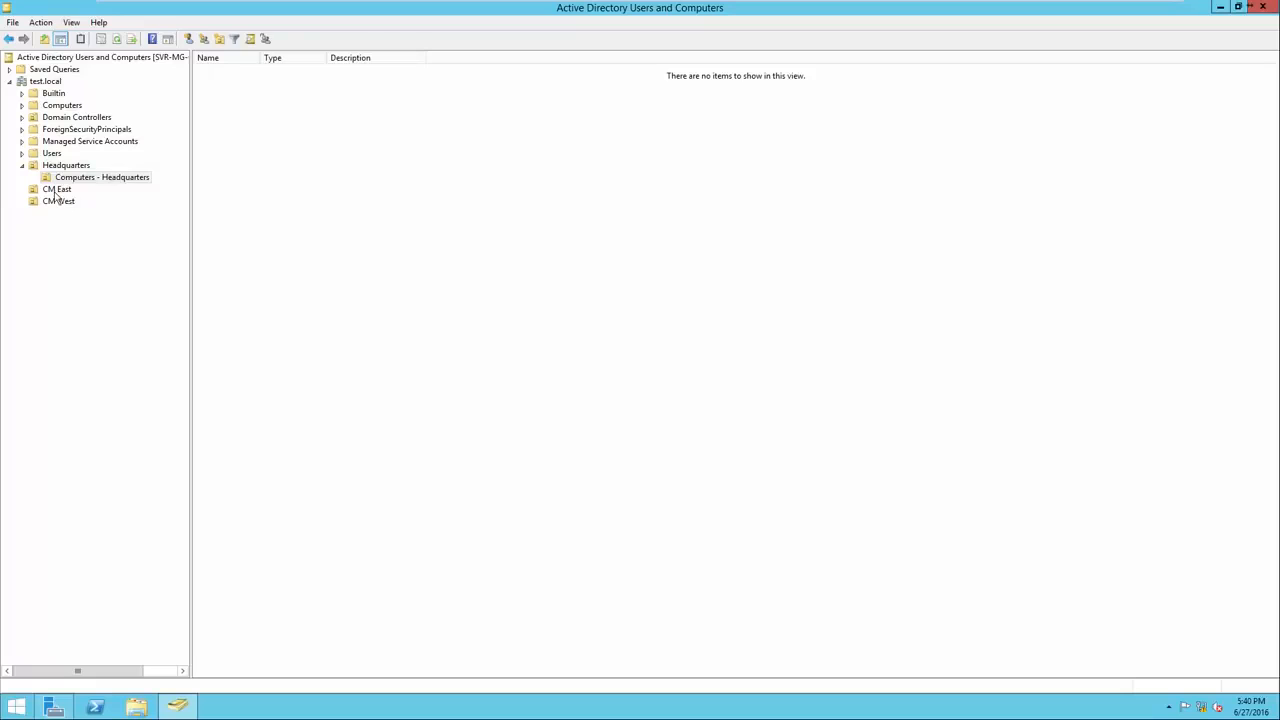
Create the child unit 'Computers - CM East' inside CM East.
right_click(56, 193)
mouse_move(84, 248)
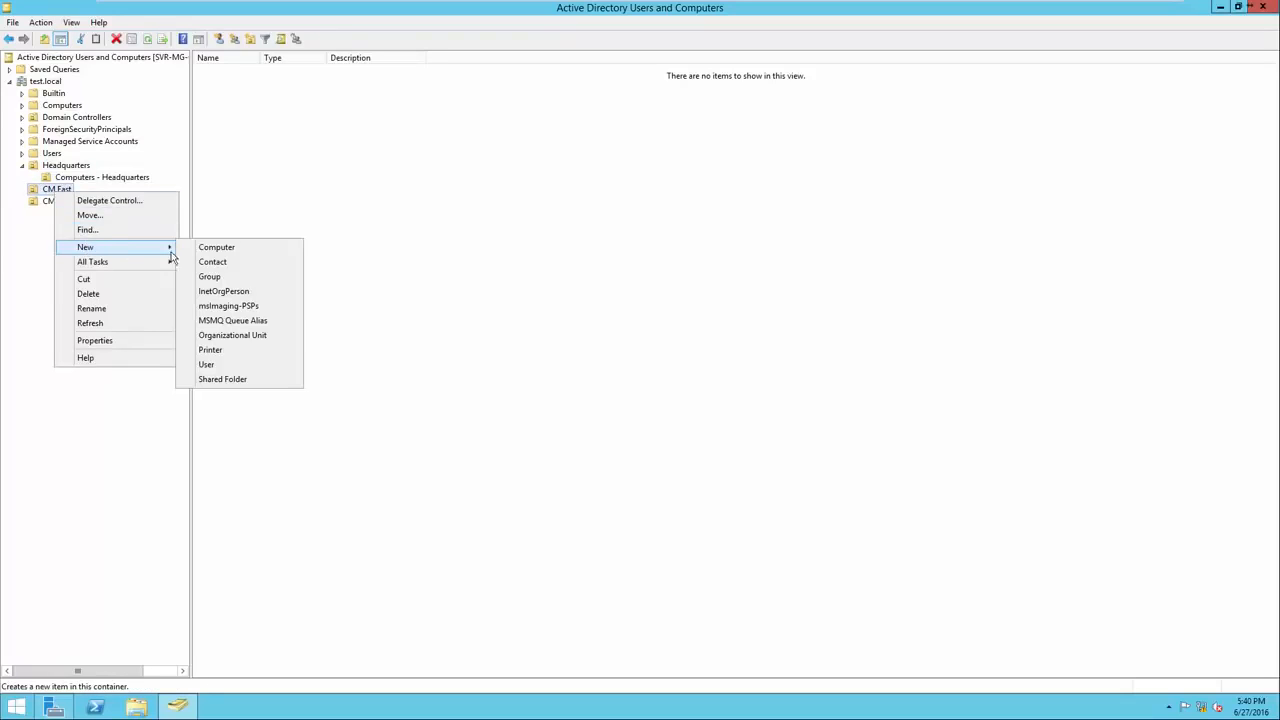
click(216, 335)
drag(116, 24, 331, 157)
text(Co)
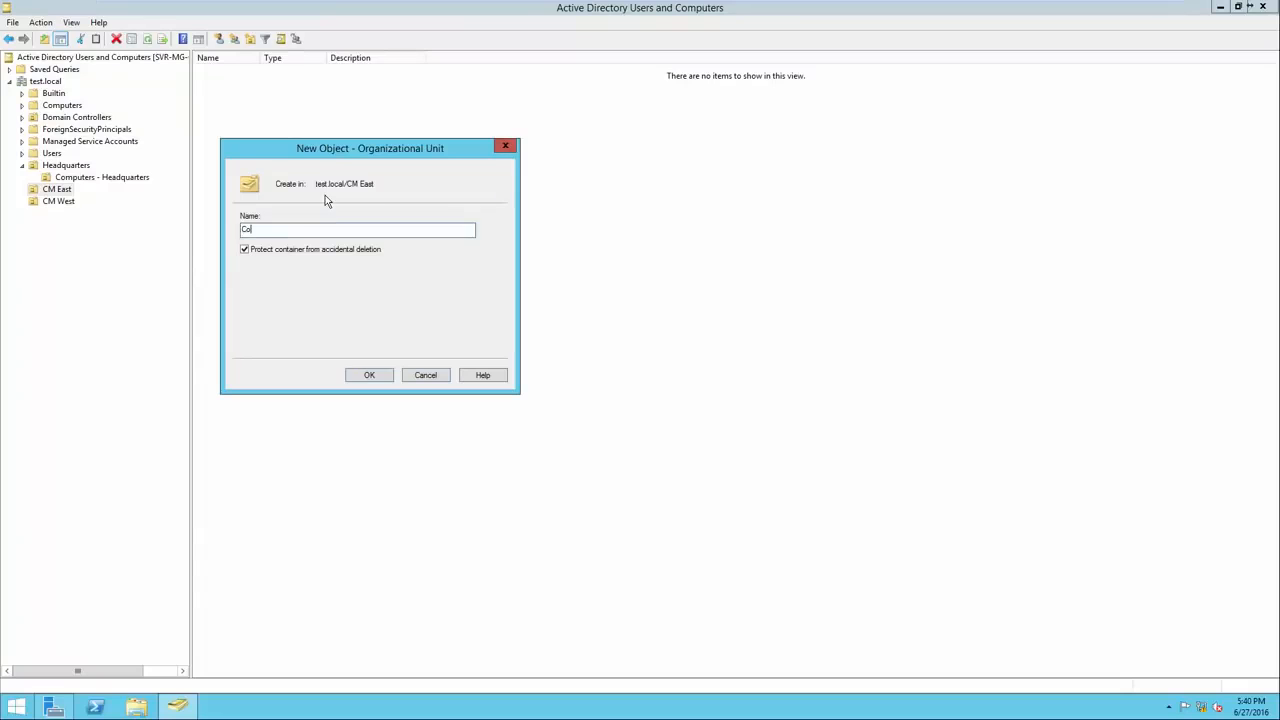
text(mputers - CM East)
click(367, 374)
Create the child unit 'Computers - CM West' inside CM West.
right_click(59, 211)
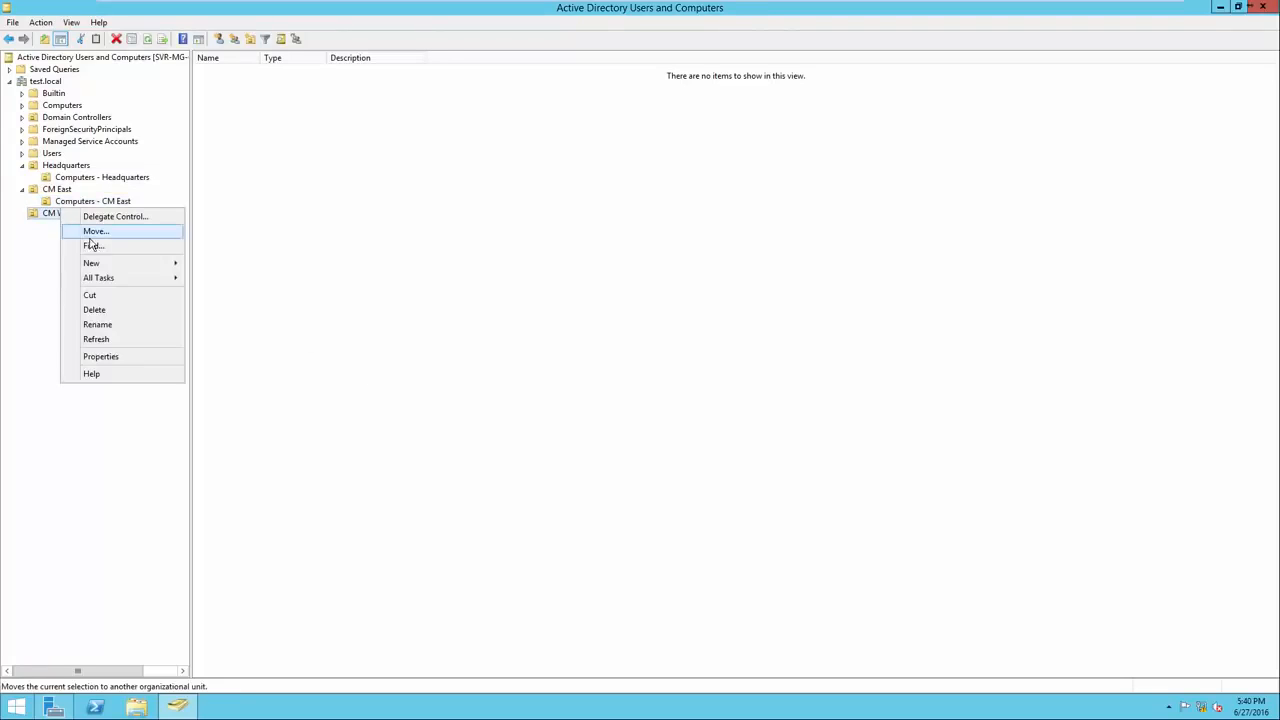
mouse_move(113, 264)
click(230, 351)
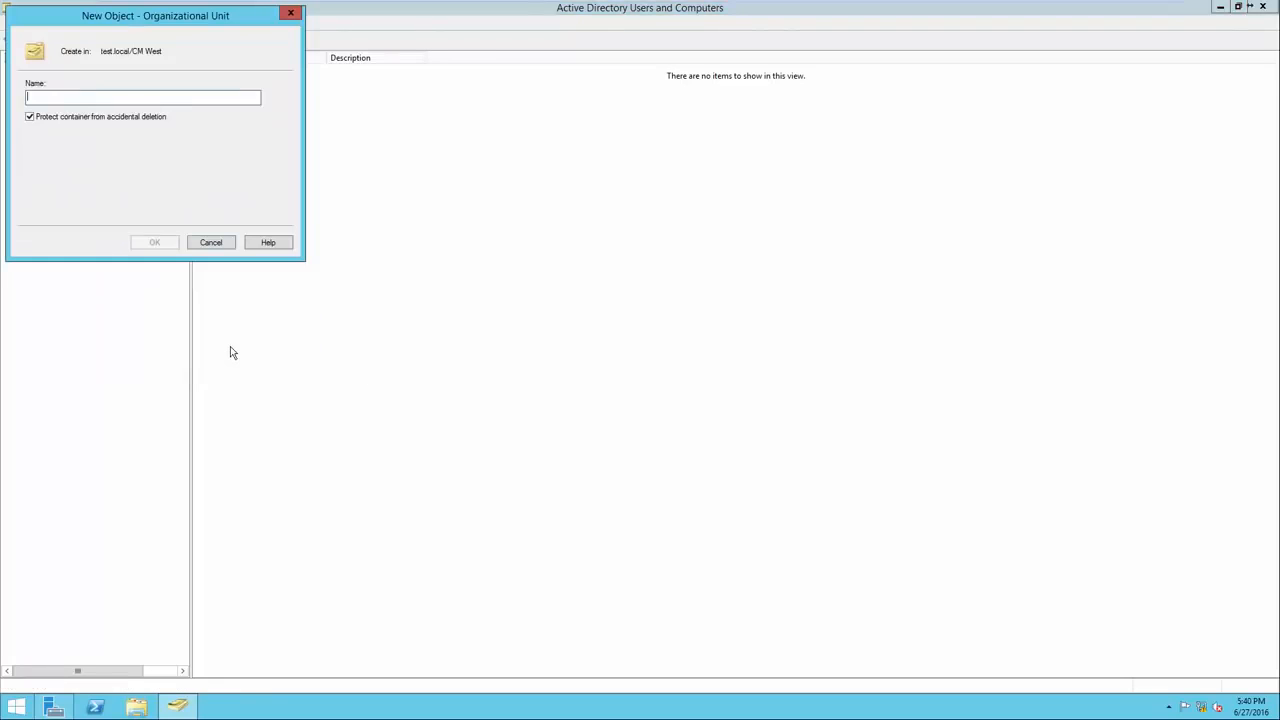
text(Compute)
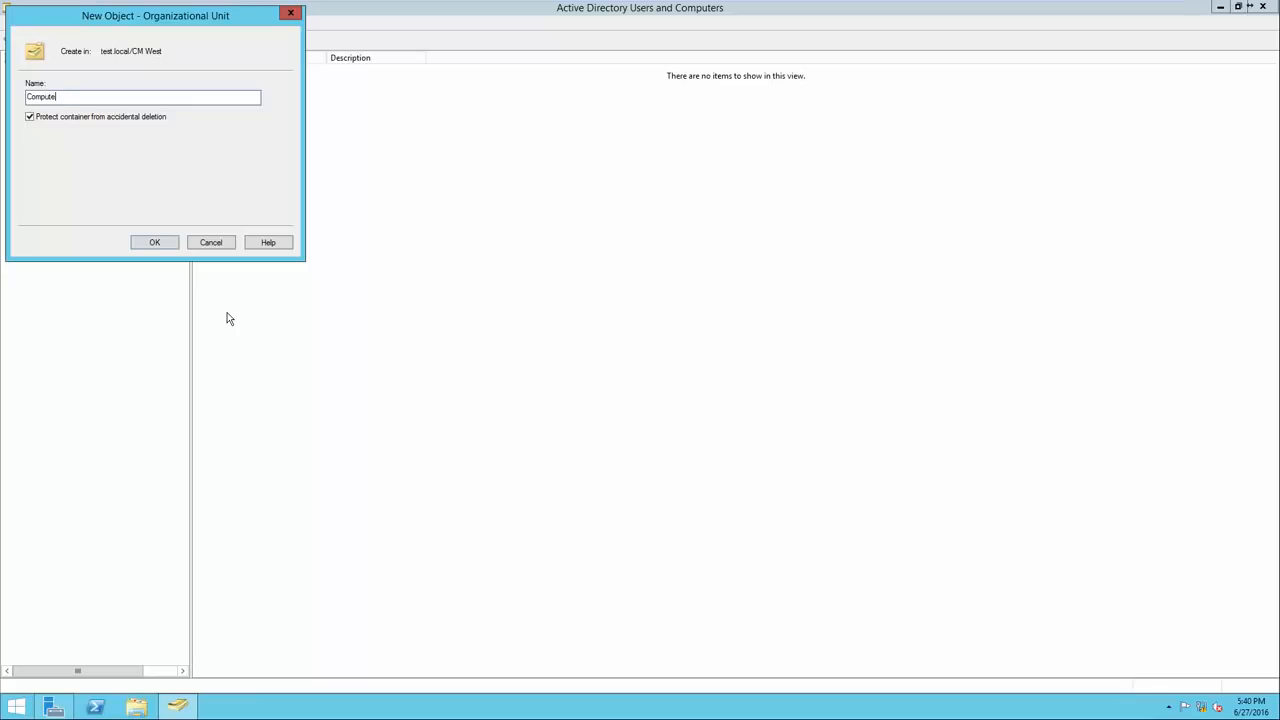
text(rs - CM W)
key(BackSpace)
key(BackSpace)
key(BackSpace)
text(M West)
click(156, 246)
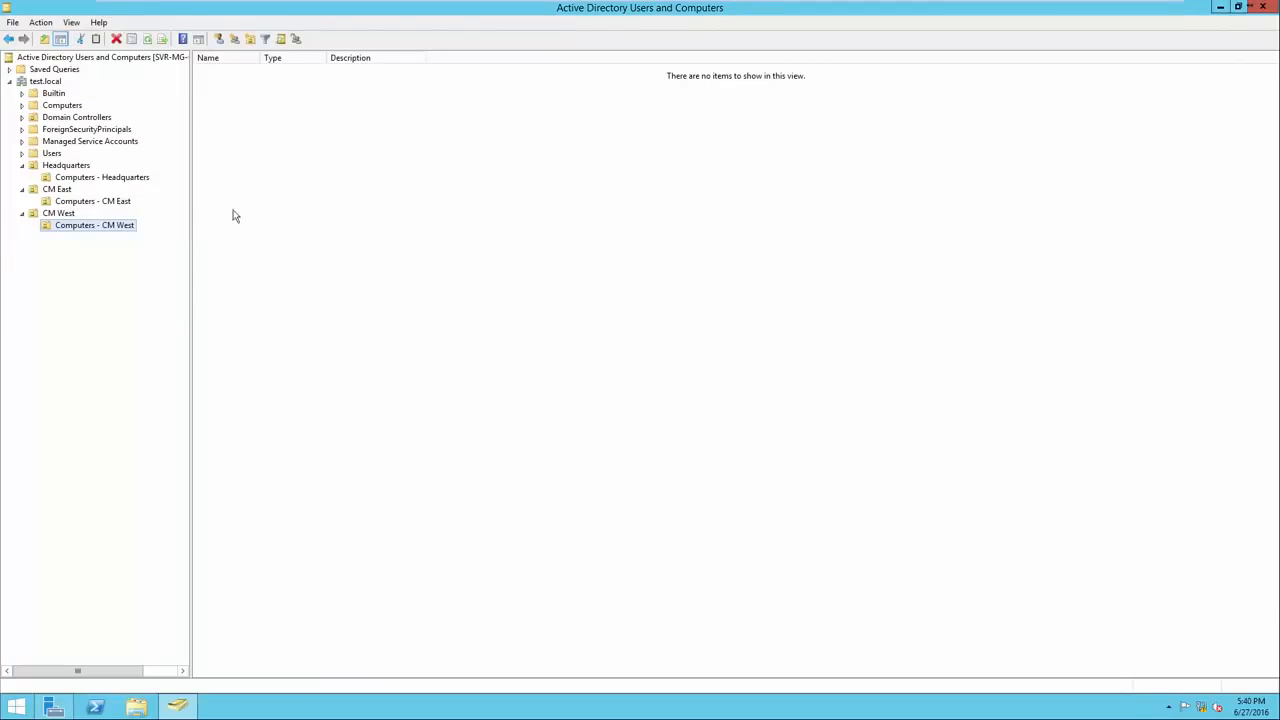
Browse Headquarters, CM East, CM West and each Computers sub-OU, ending back on Headquarters.
click(84, 168)
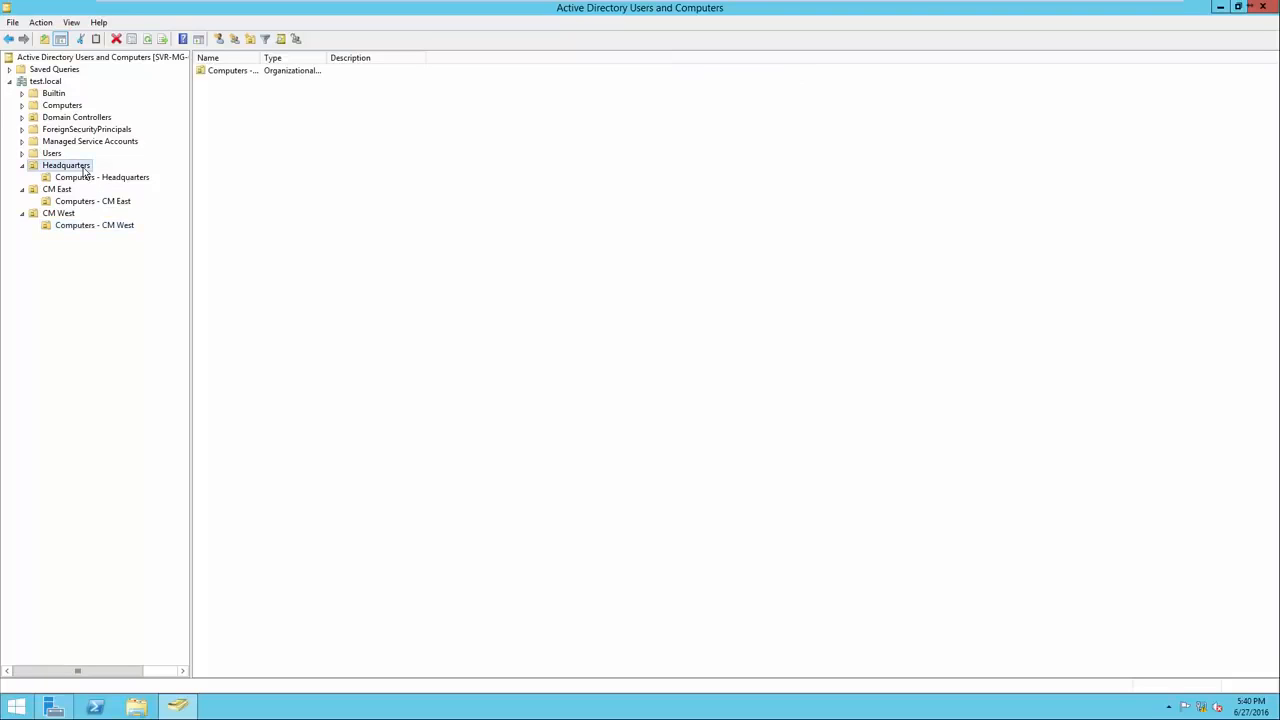
click(72, 192)
click(73, 216)
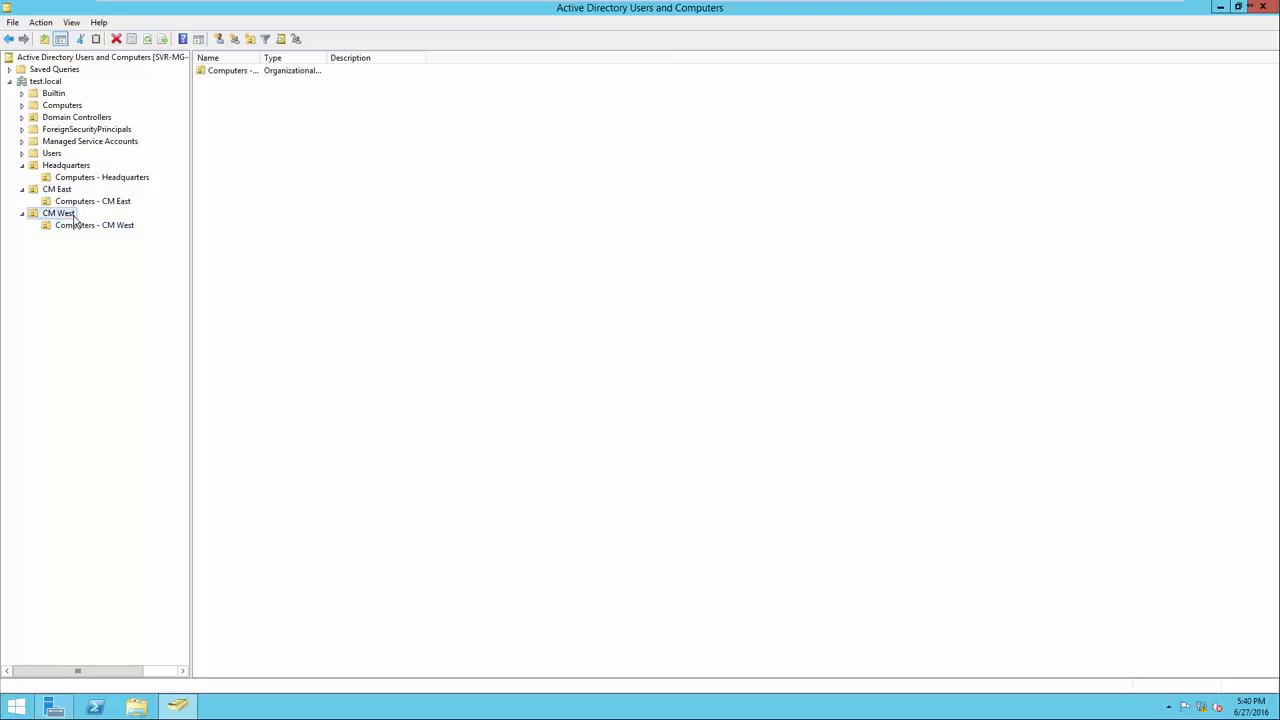
click(123, 180)
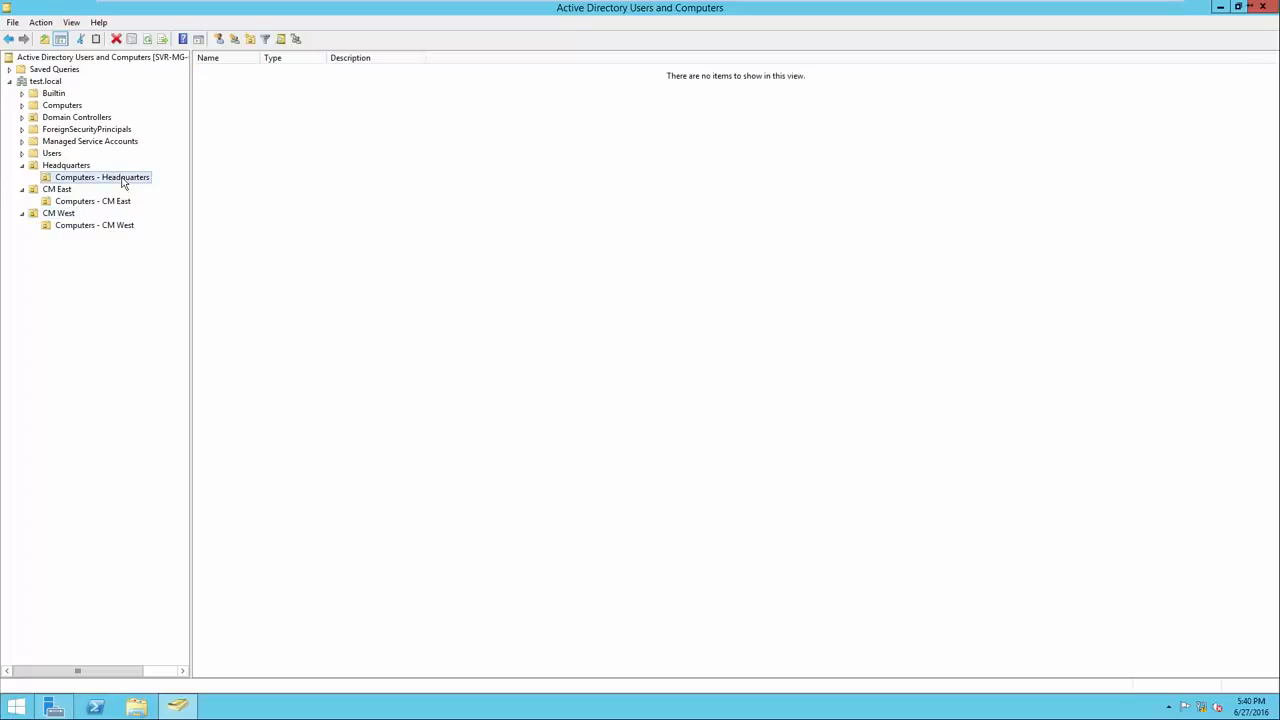
click(120, 202)
click(122, 226)
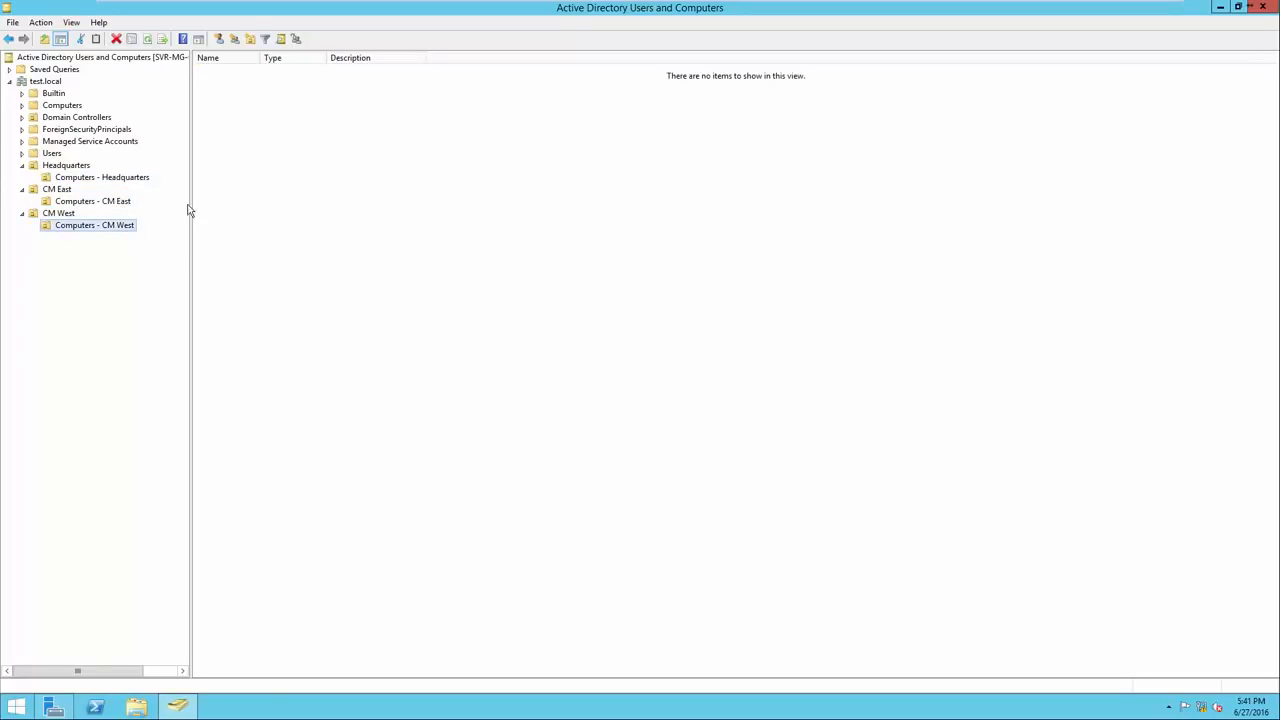
click(70, 167)
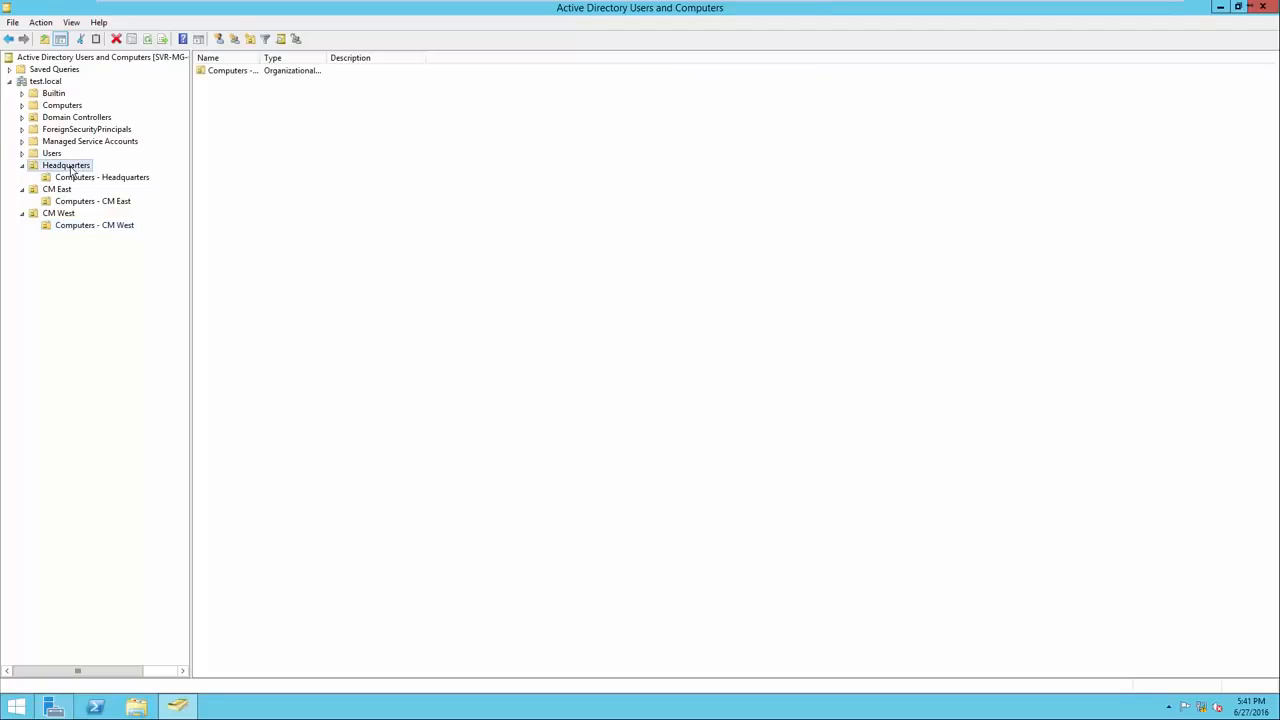
click(66, 190)
click(70, 214)
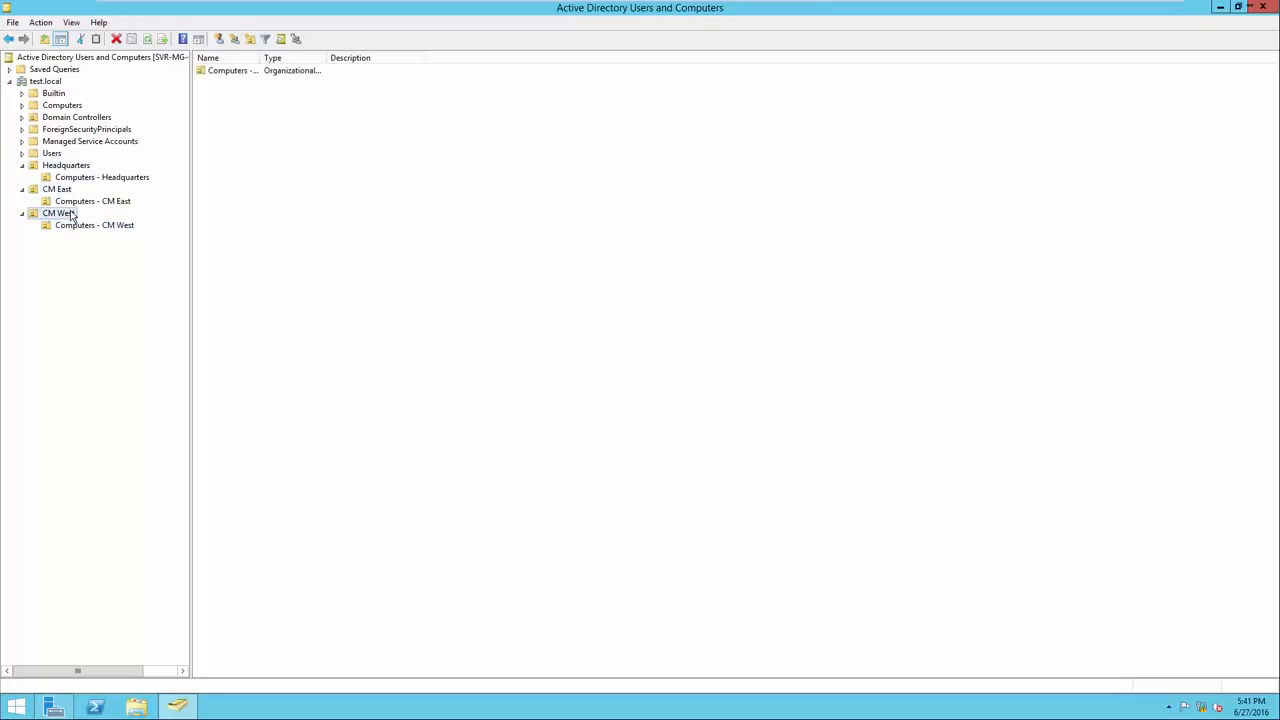
click(74, 167)
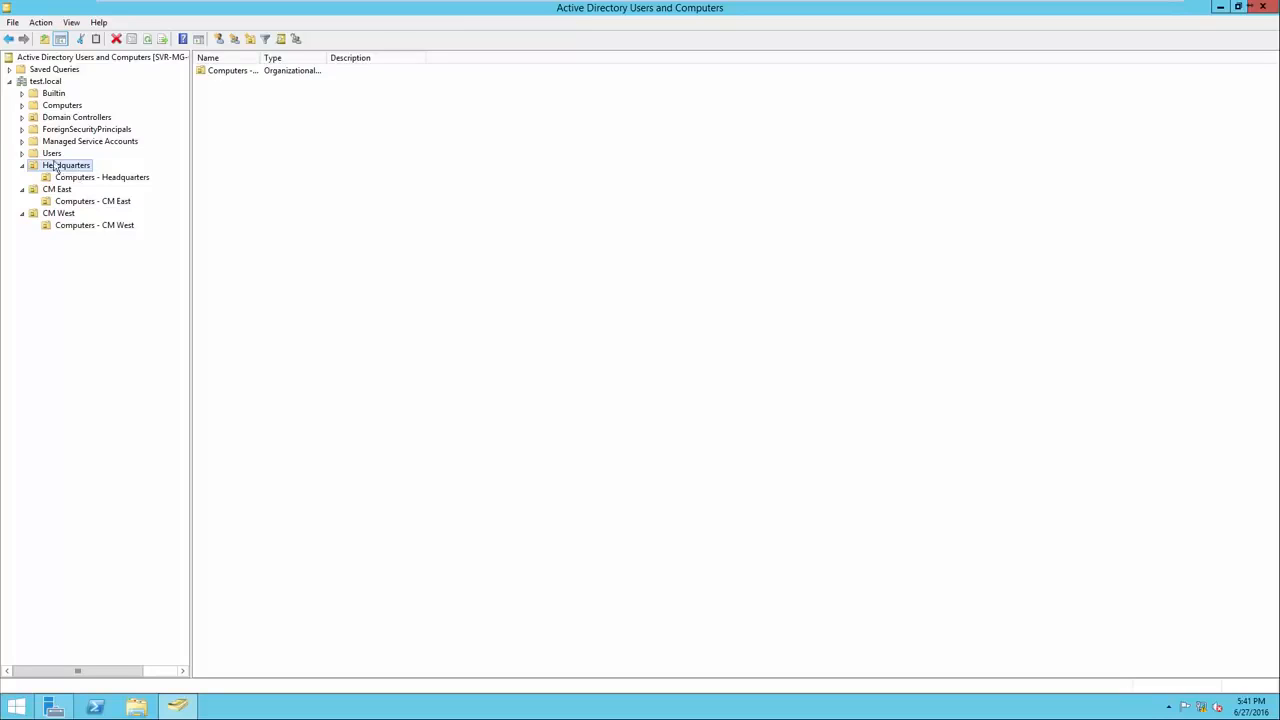
Create the Administrative global security group in Headquarters and widen the Name column.
click(309, 183)
right_click(312, 183)
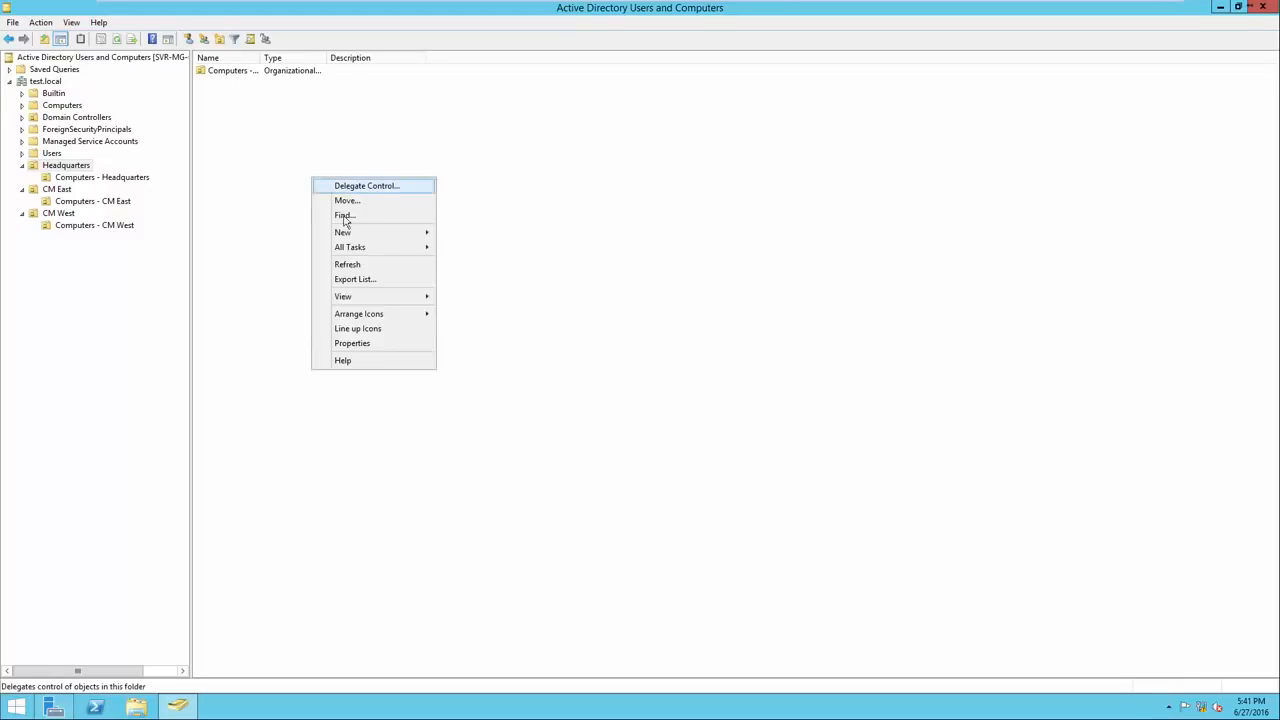
mouse_move(356, 238)
click(466, 276)
click(287, 242)
right_click(351, 233)
mouse_move(388, 286)
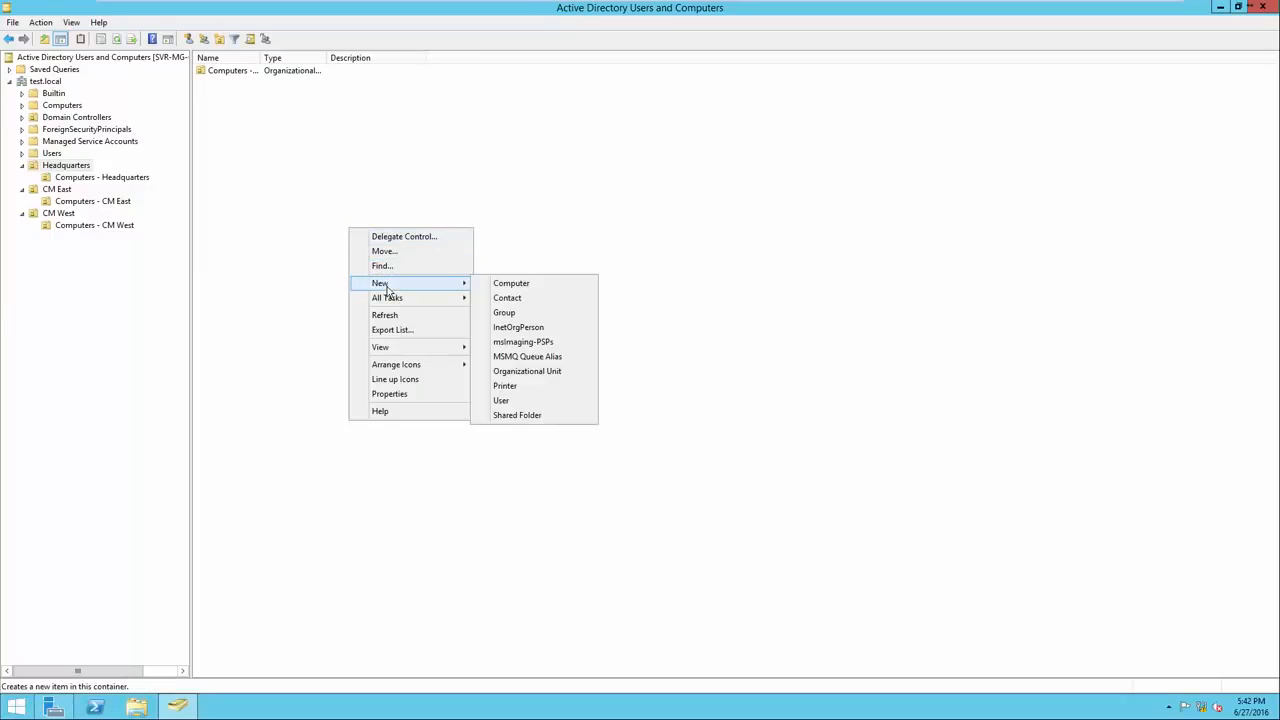
click(531, 317)
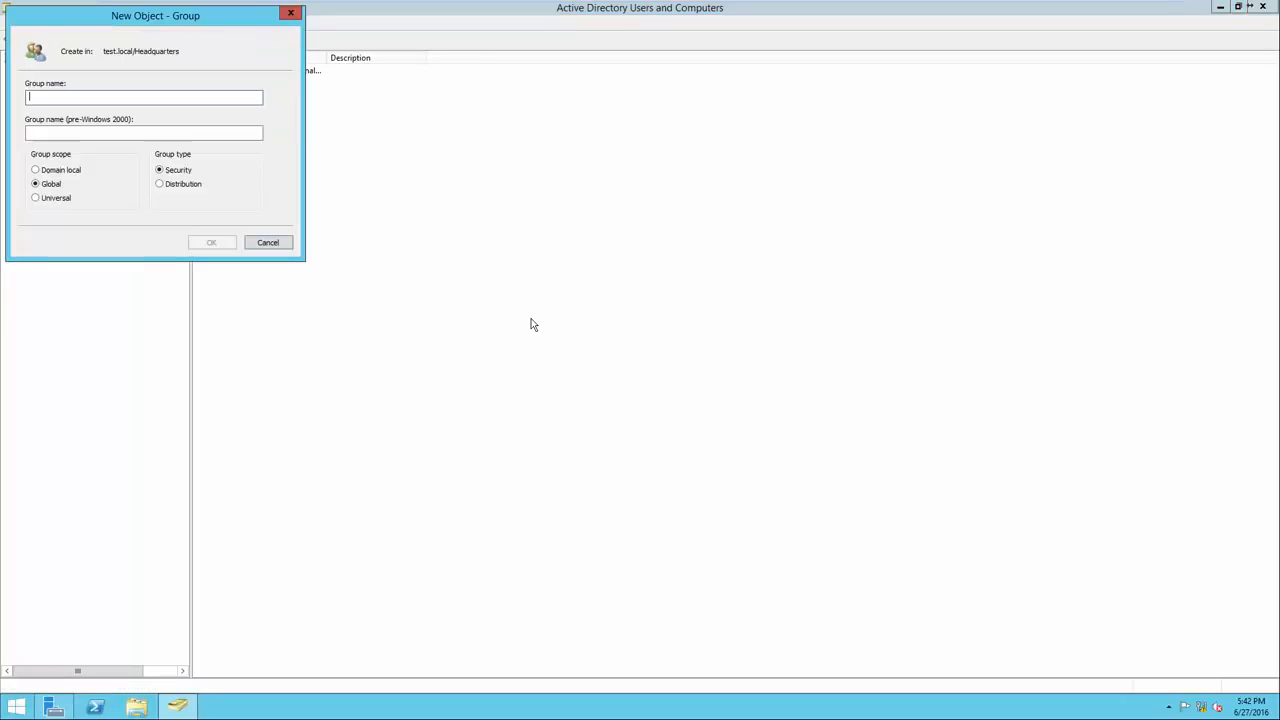
drag(152, 26, 392, 153)
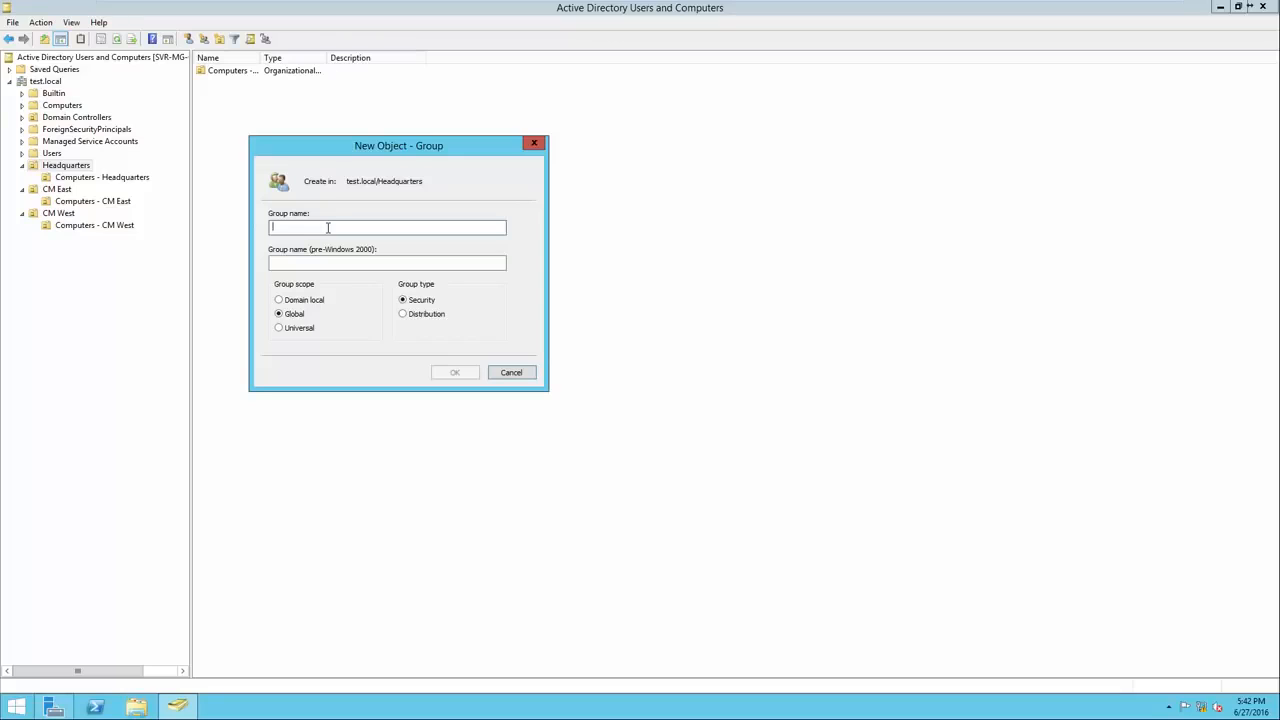
text(Adminisa)
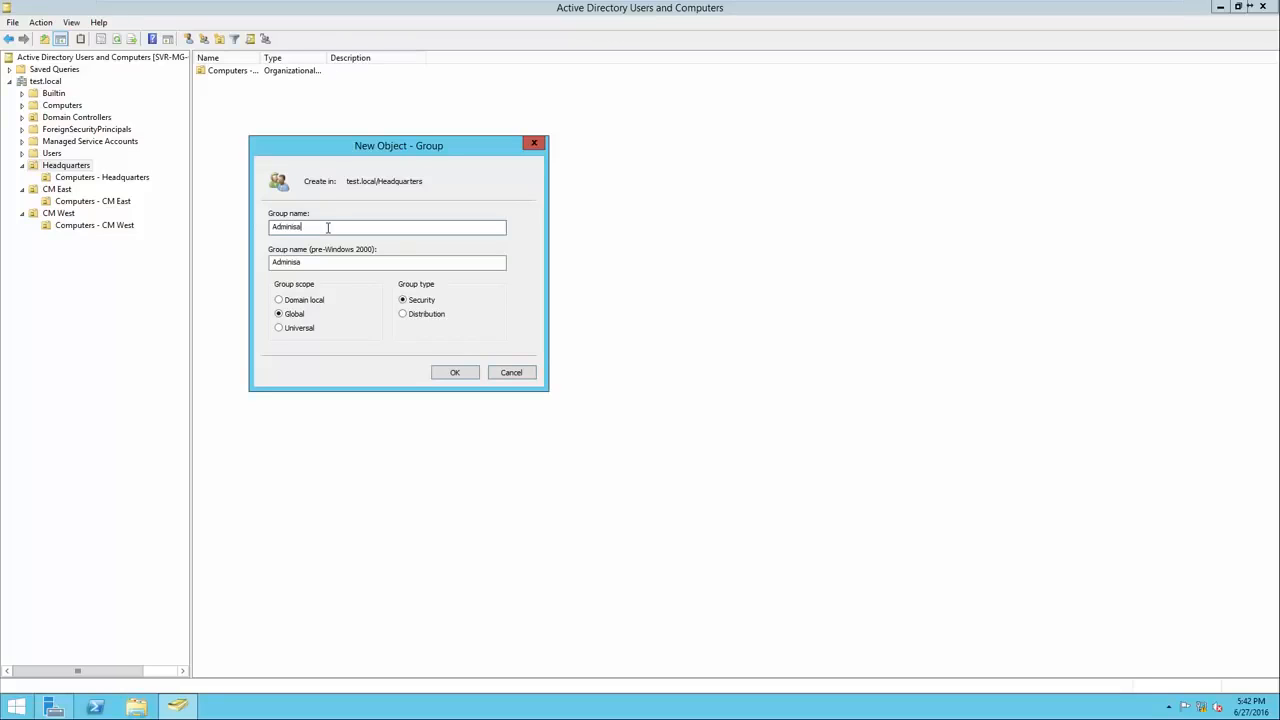
text(ative)
click(453, 372)
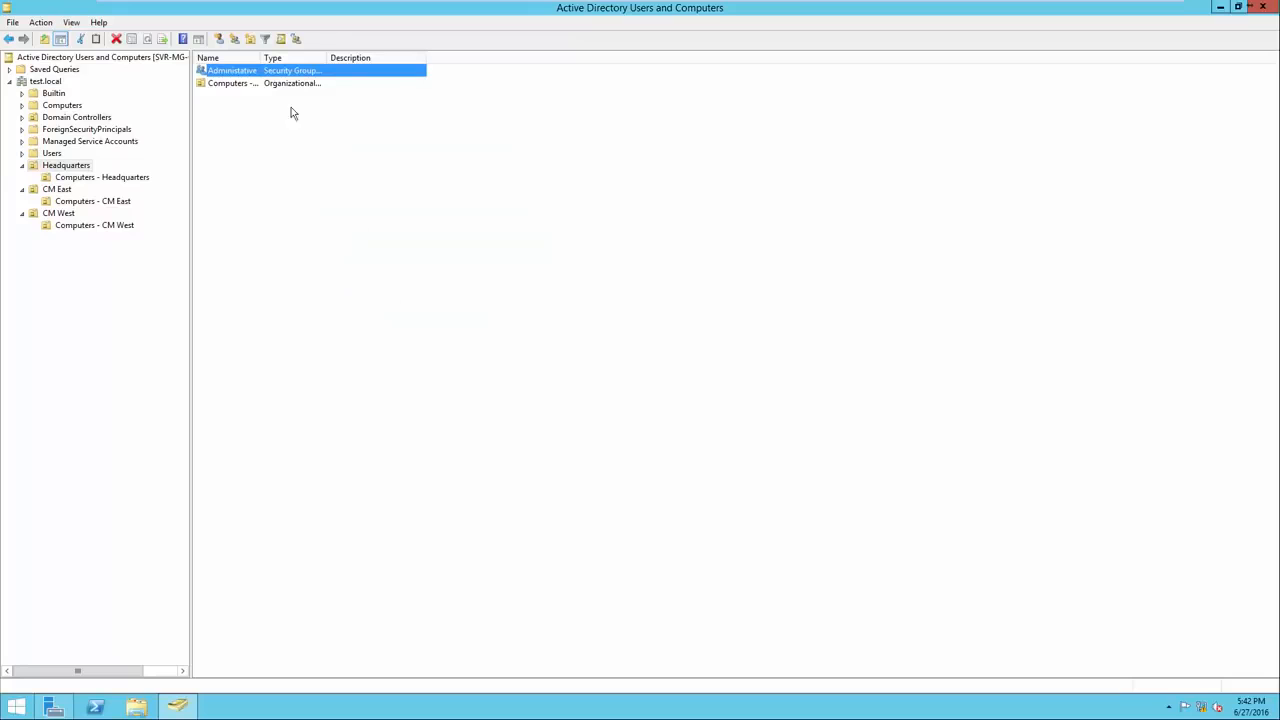
drag(259, 57, 285, 60)
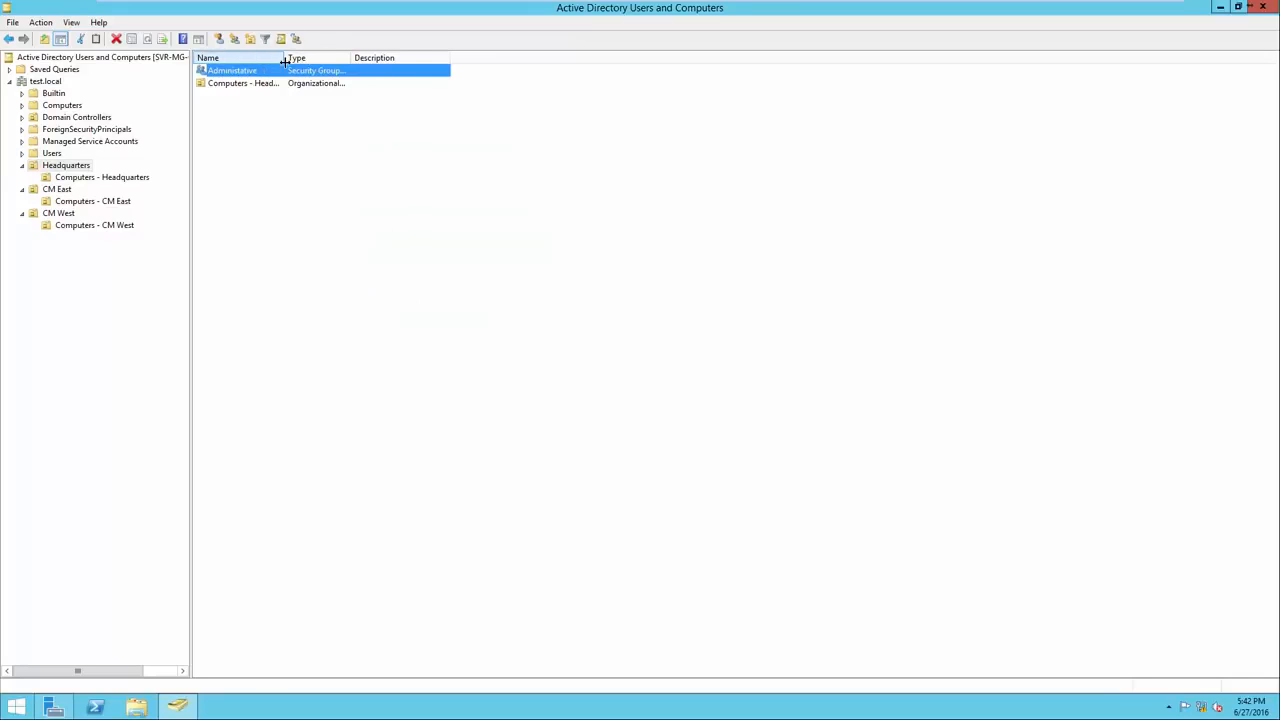
Add the Accounting and HR global security groups to Headquarters.
right_click(335, 181)
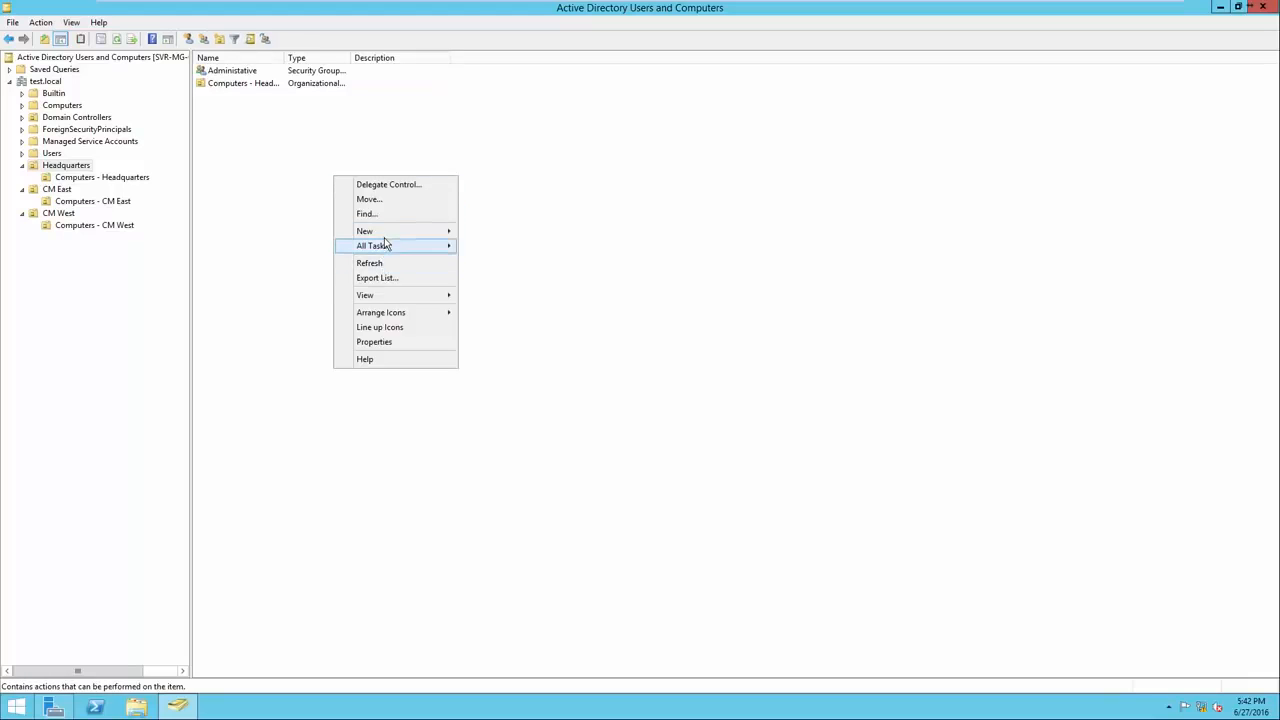
mouse_move(390, 236)
click(487, 261)
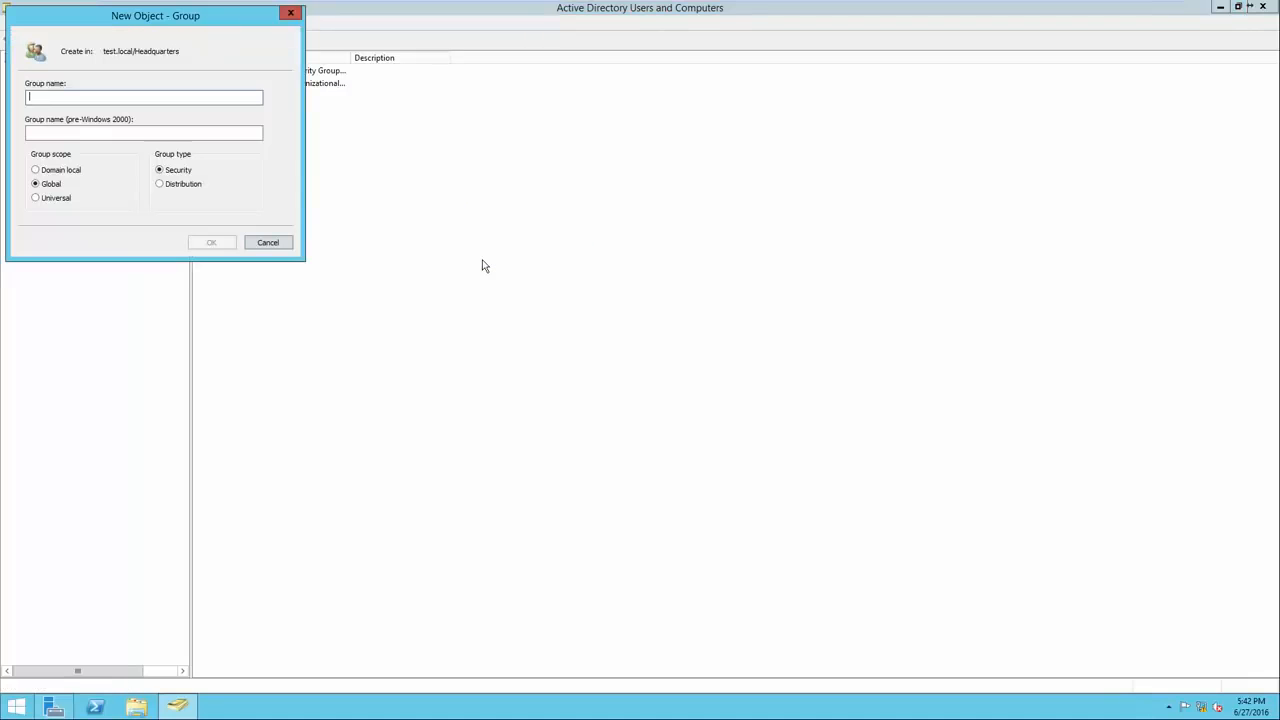
text(Accounting)
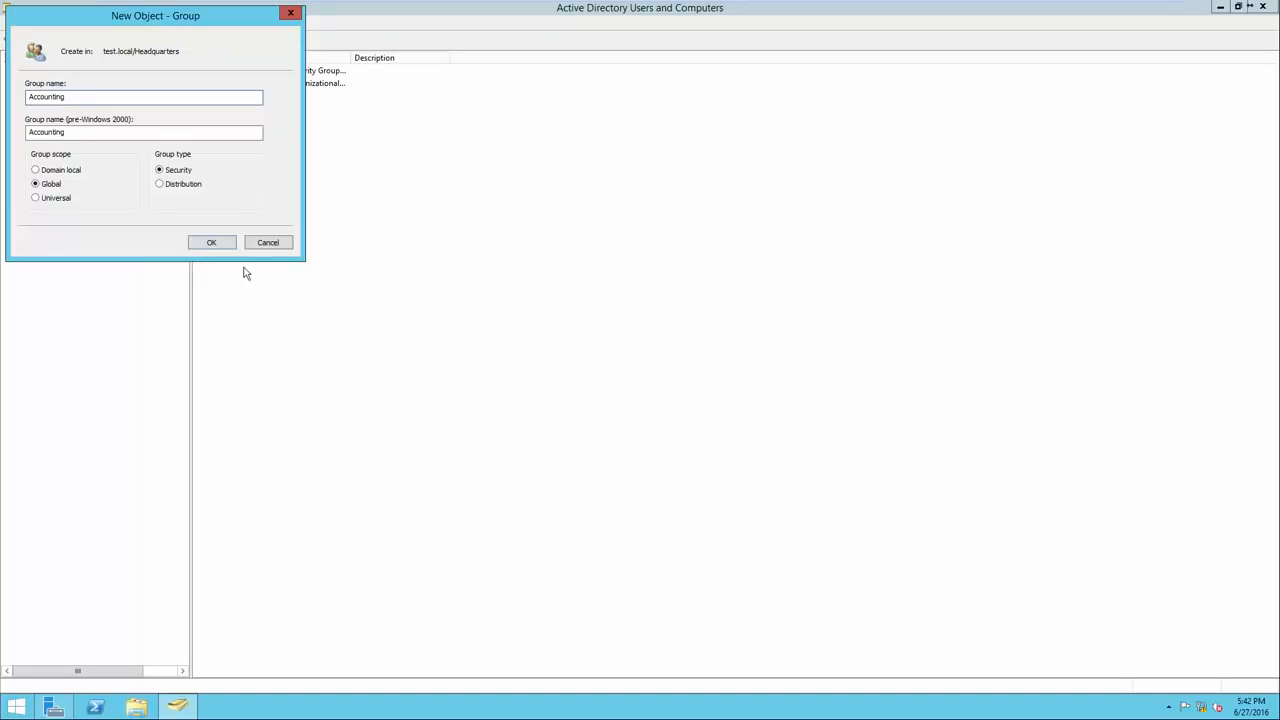
click(213, 241)
right_click(367, 204)
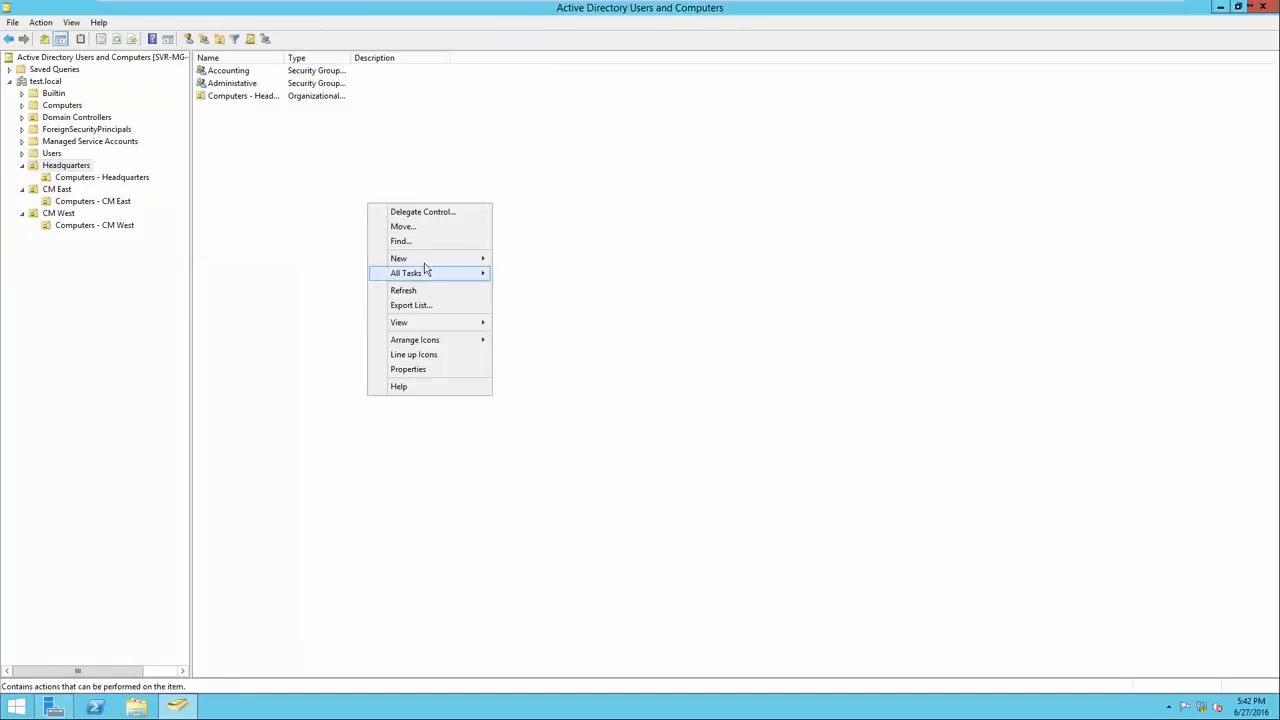
mouse_move(431, 260)
click(525, 289)
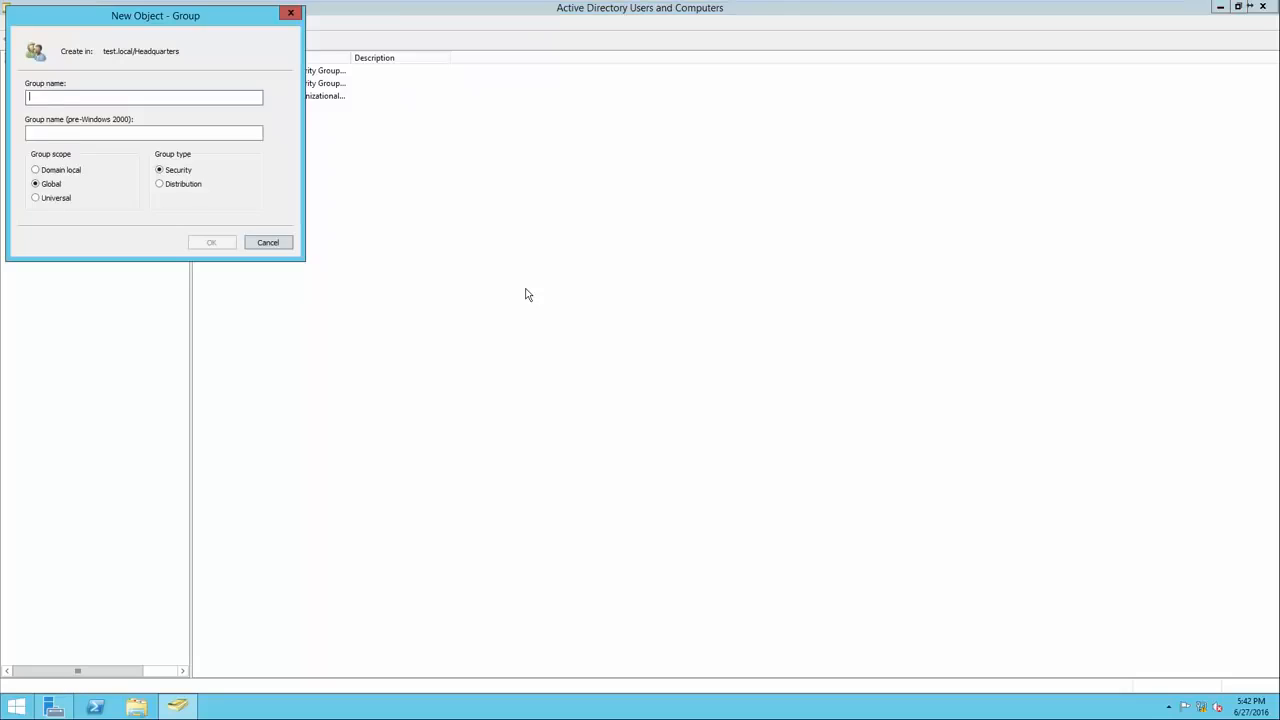
text(HR)
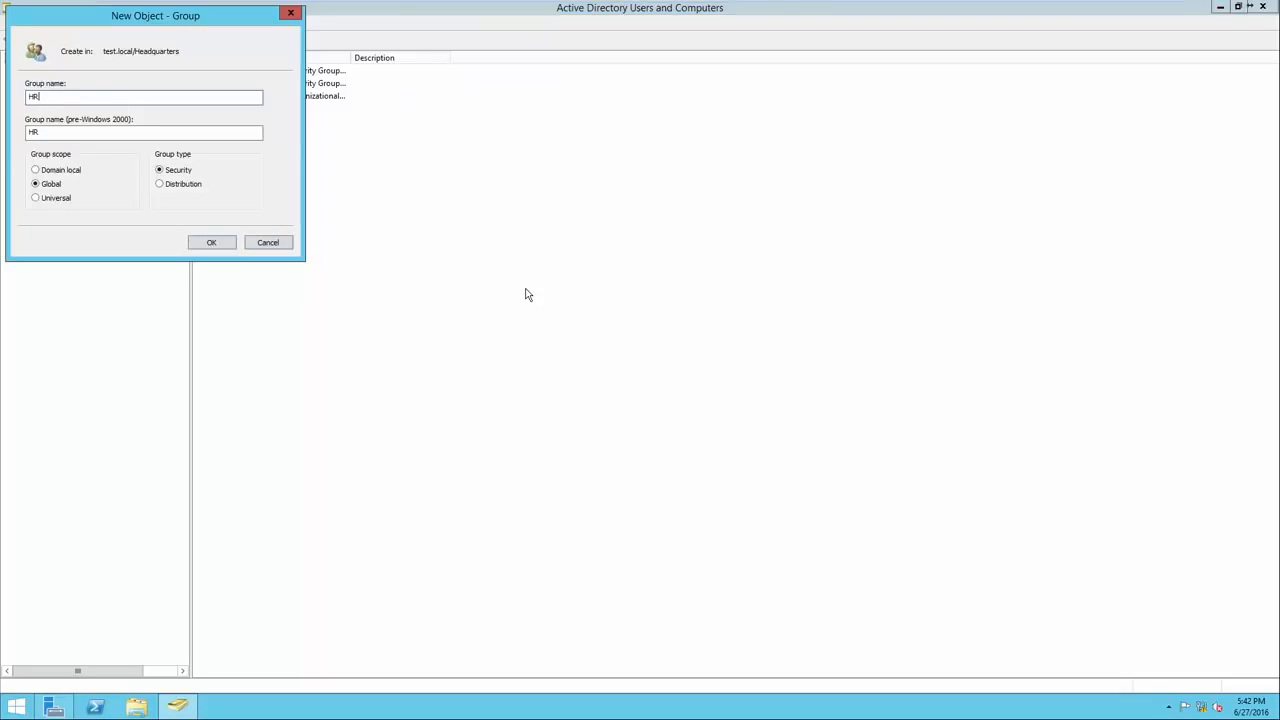
click(230, 246)
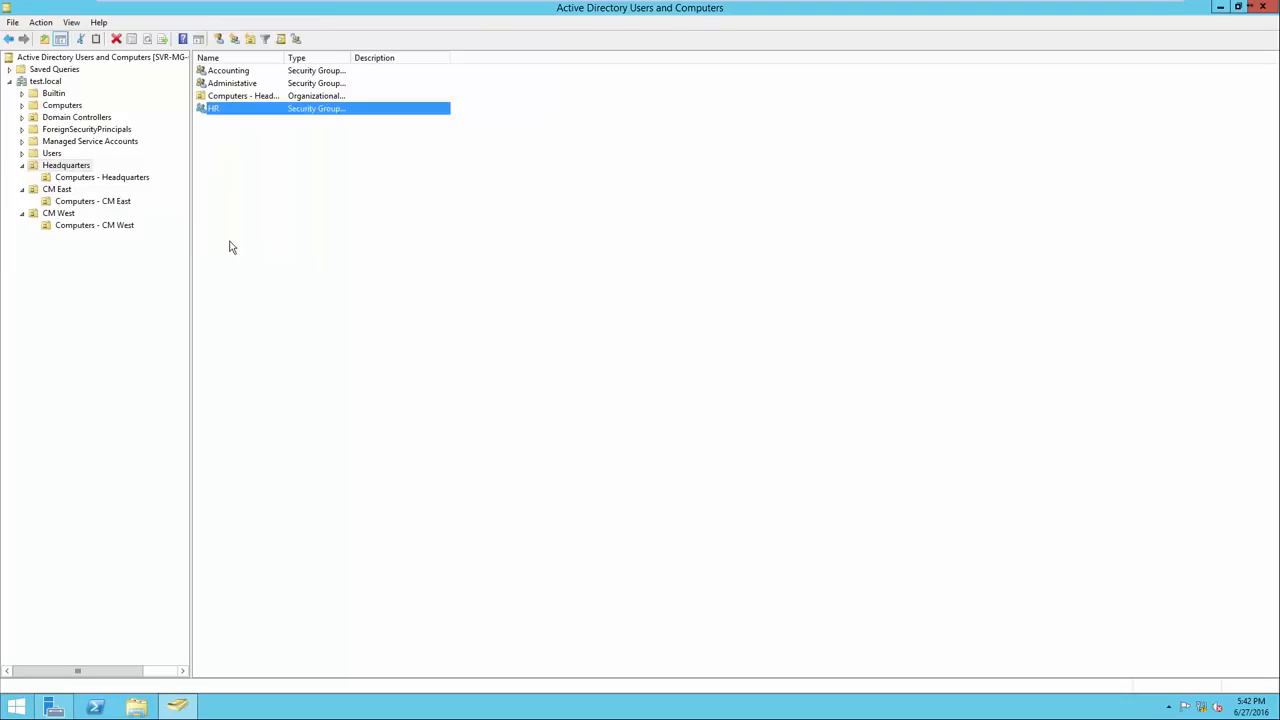
click(74, 167)
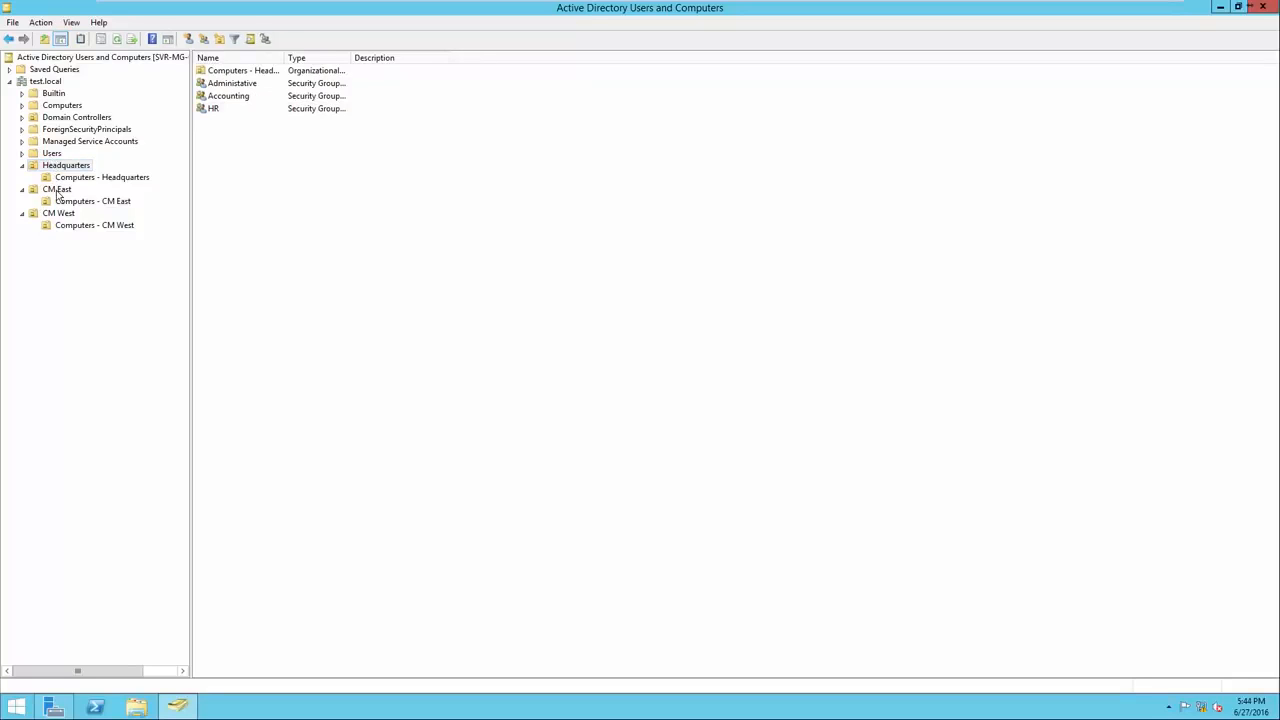
Create the Sales - CM East security group in the CM East unit.
click(57, 190)
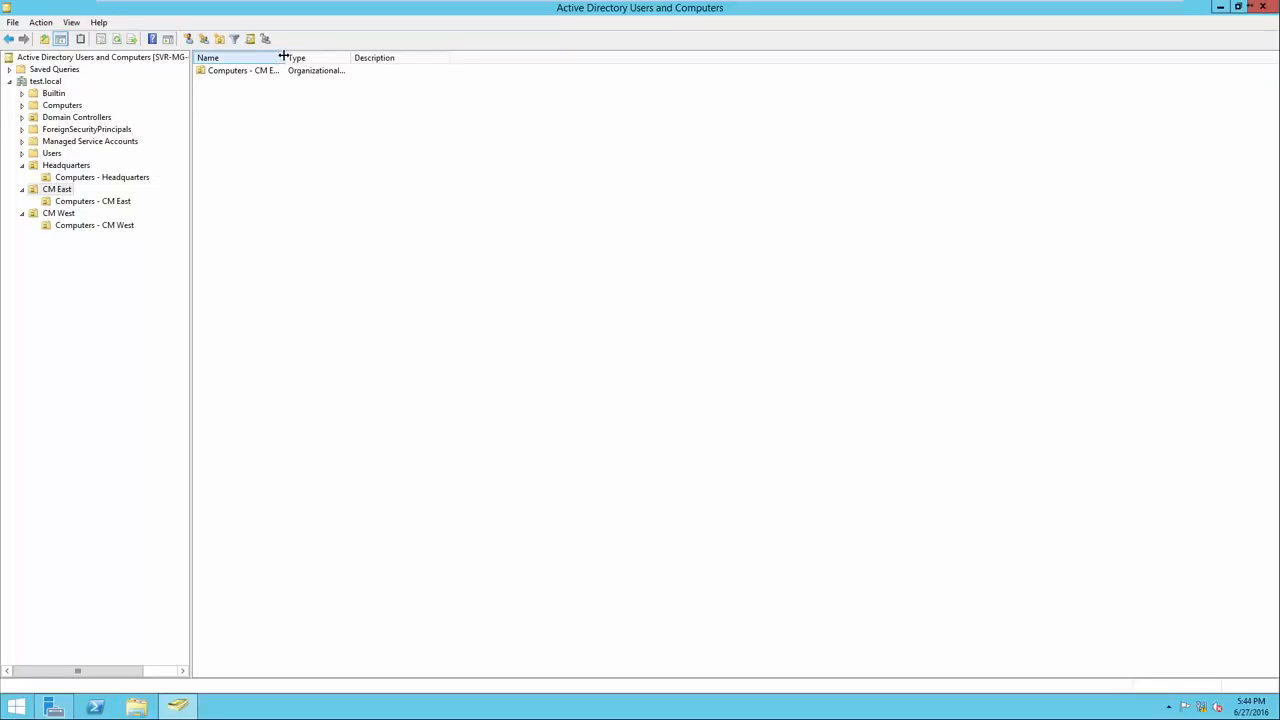
drag(285, 55, 344, 50)
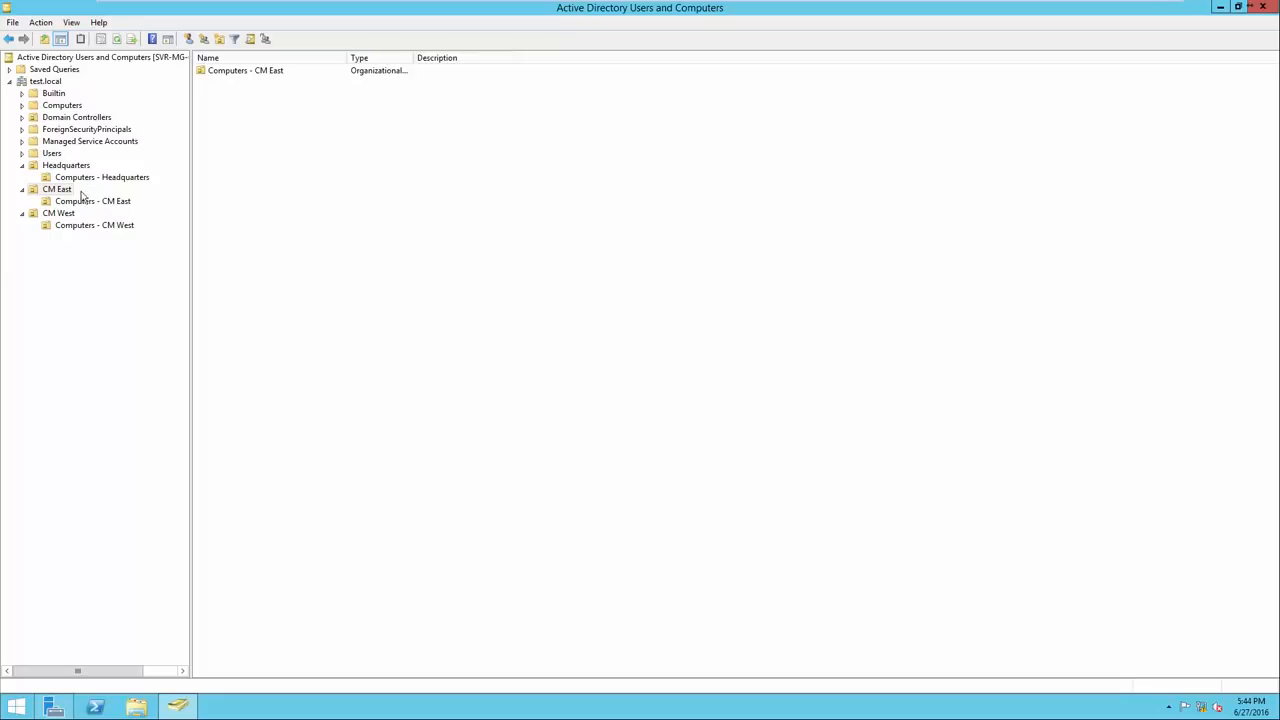
right_click(218, 156)
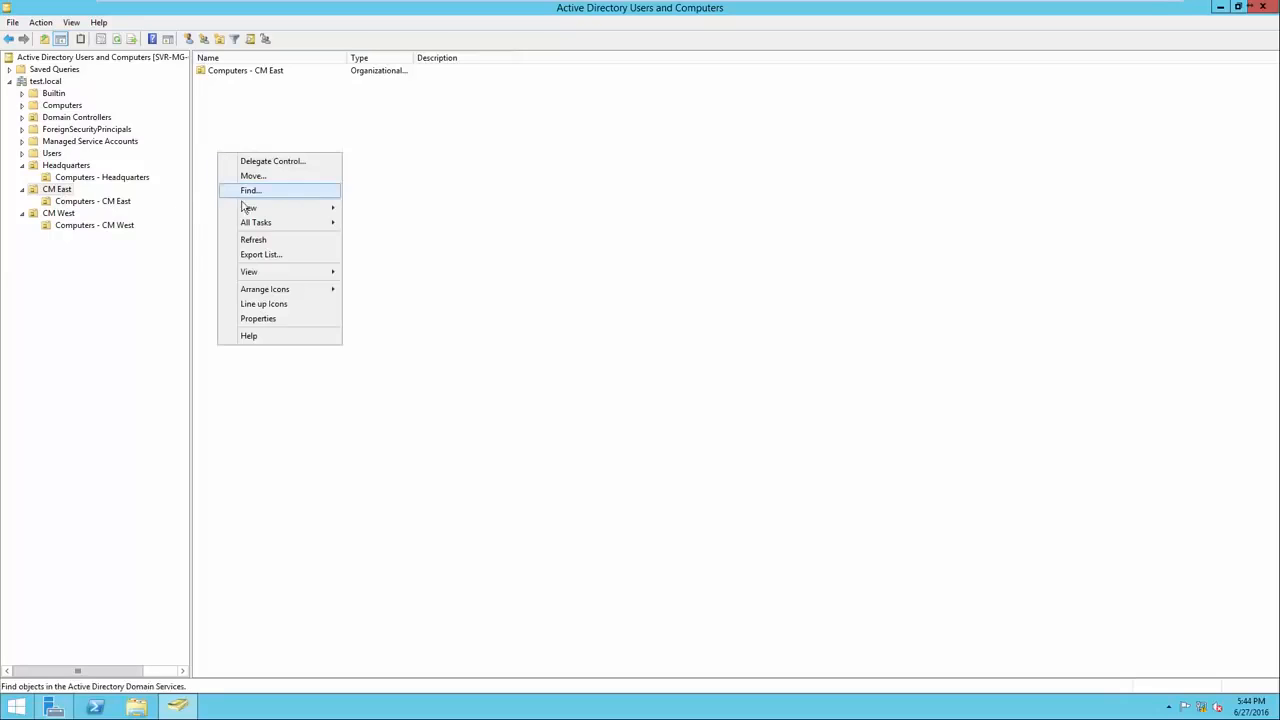
mouse_move(268, 212)
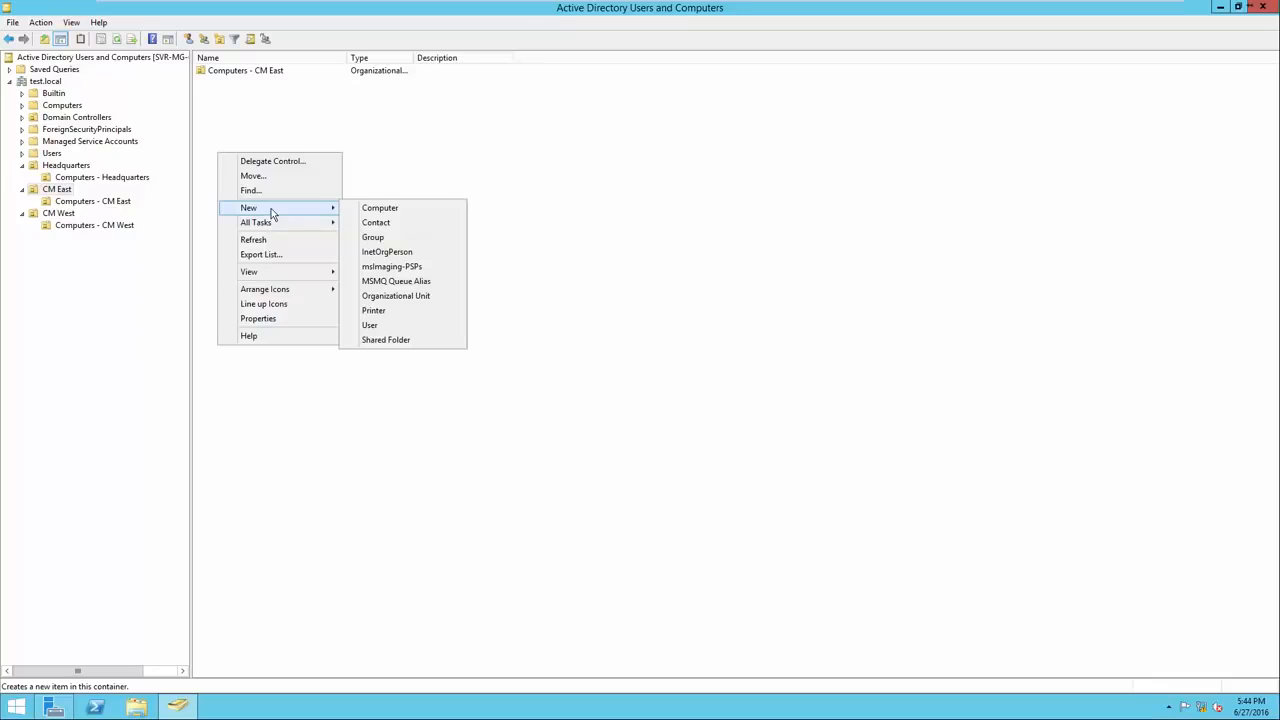
click(363, 237)
drag(154, 22, 348, 149)
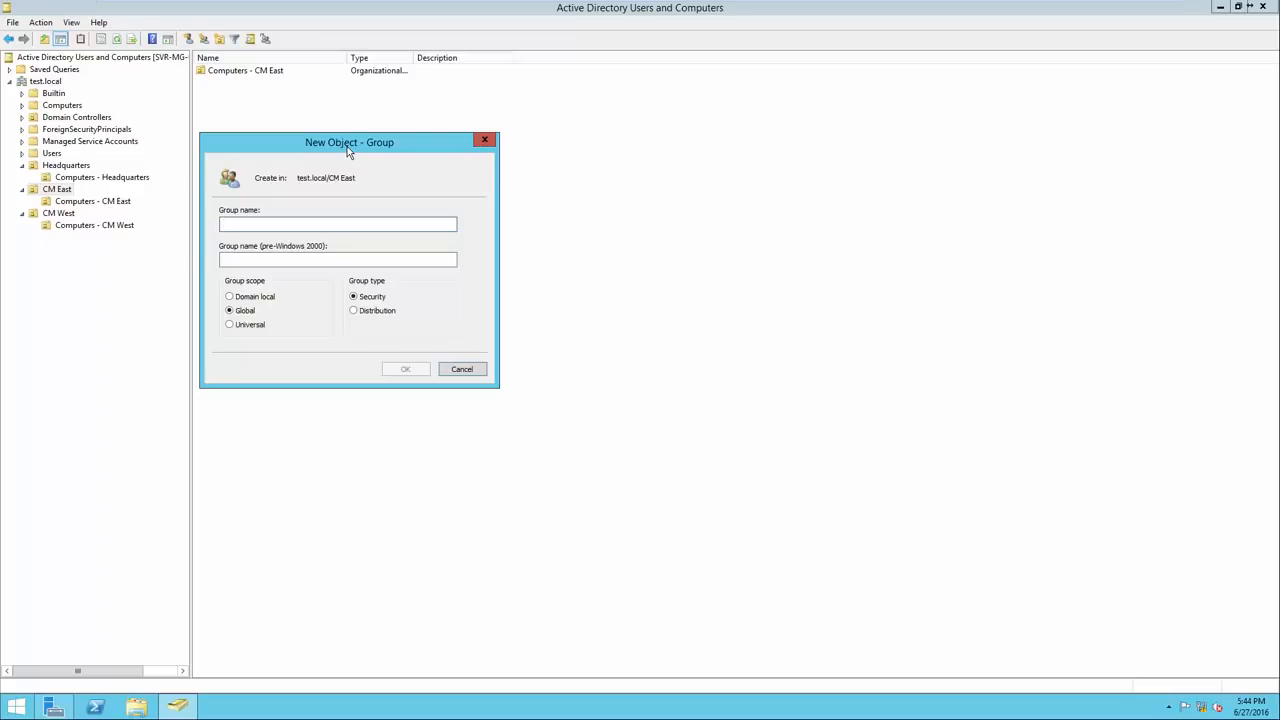
text(Sales - CM East)
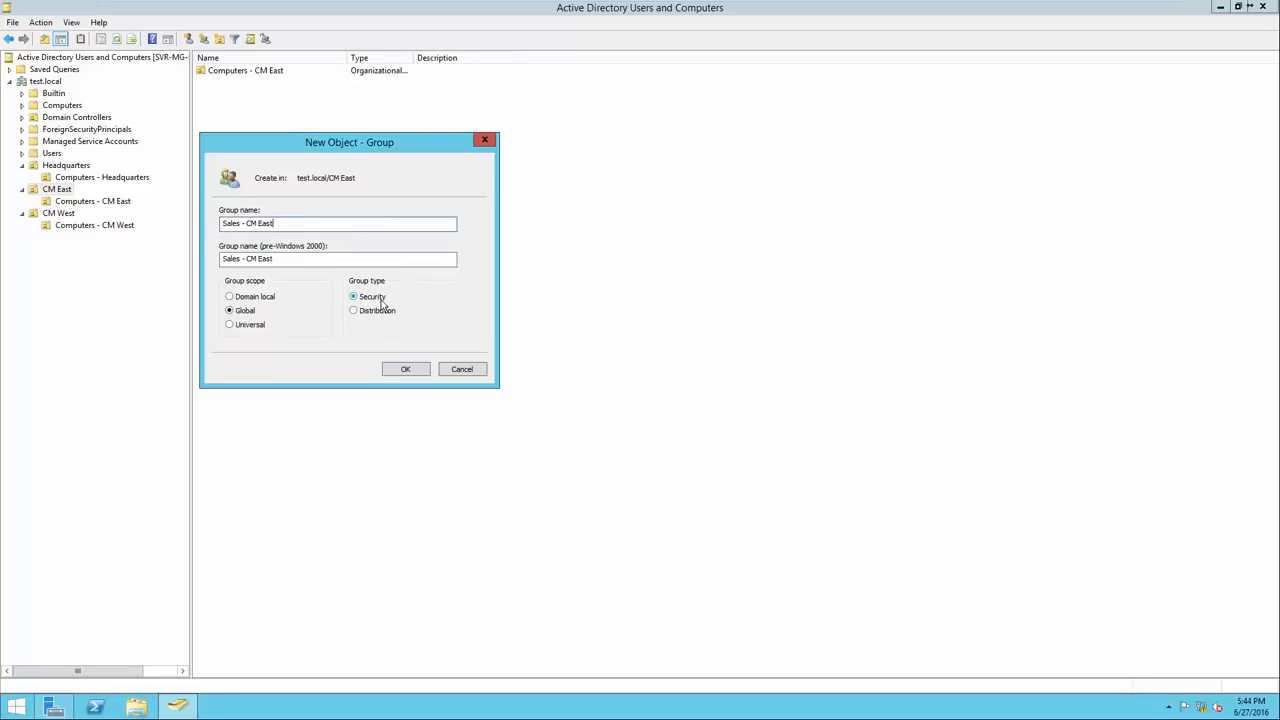
click(400, 369)
Add the Mechanics - CM East and Management - CM East groups, then widen the Name column.
right_click(317, 230)
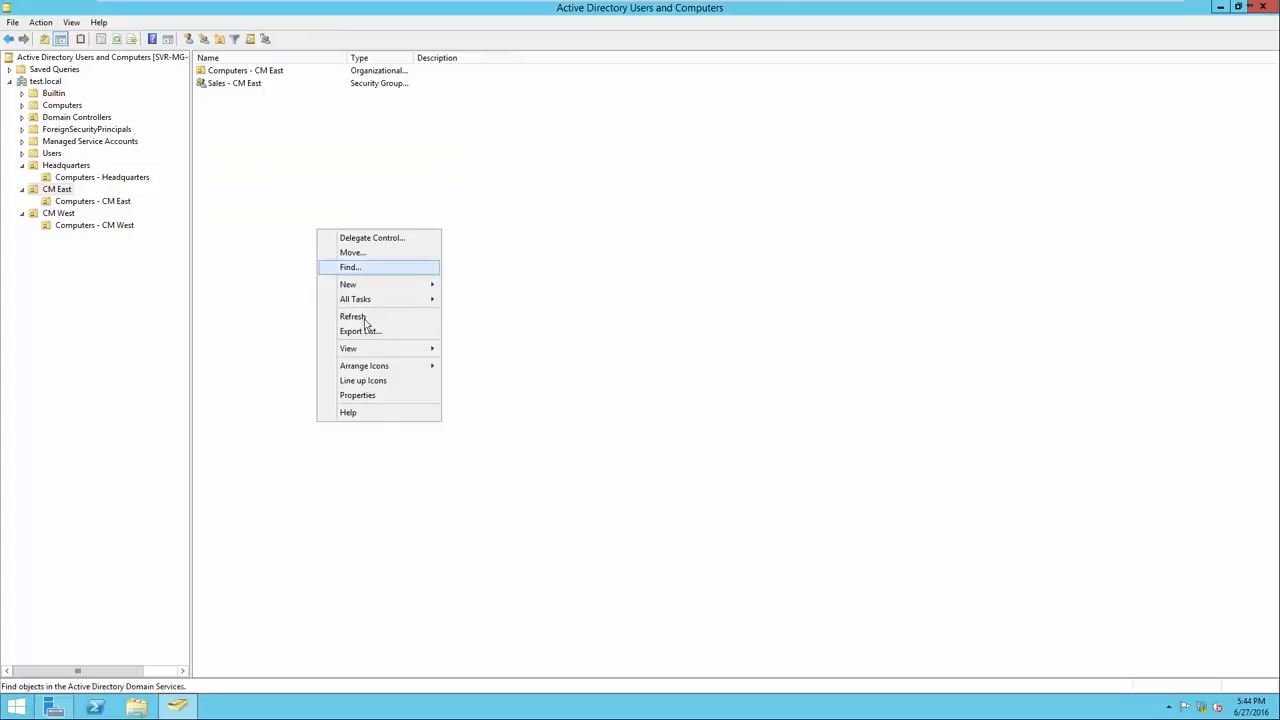
mouse_move(374, 284)
click(476, 314)
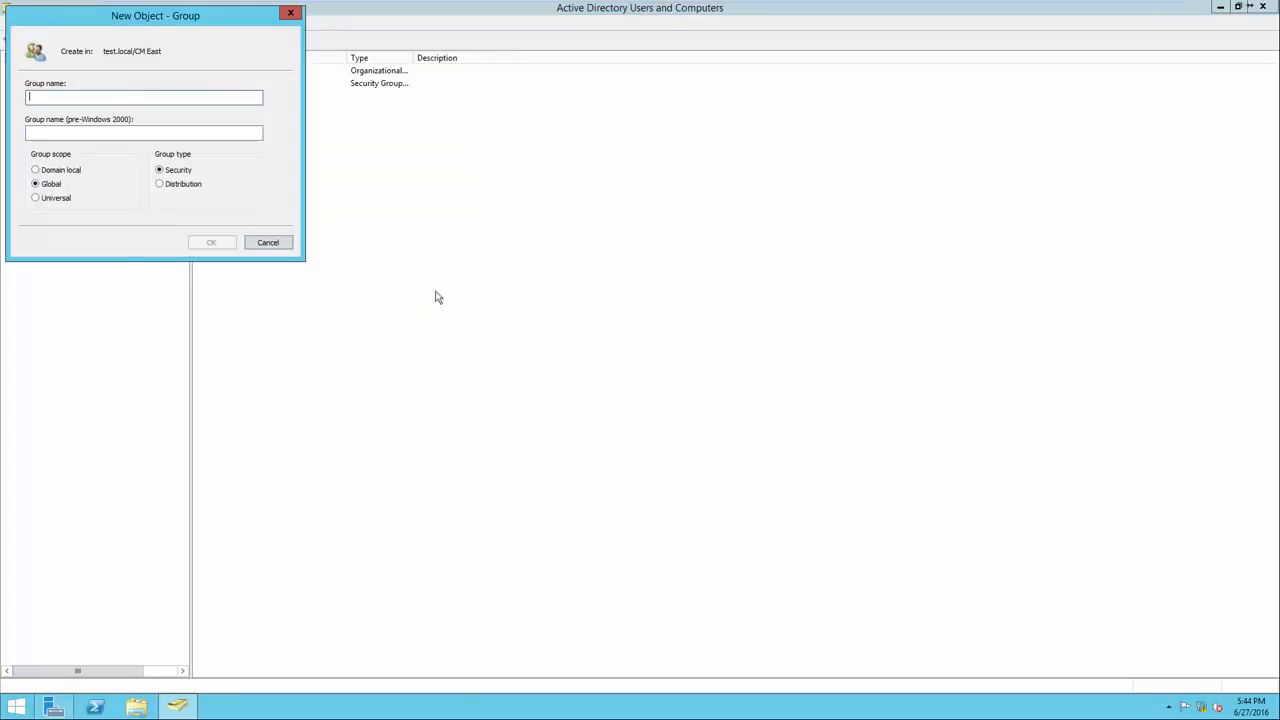
drag(160, 21, 340, 160)
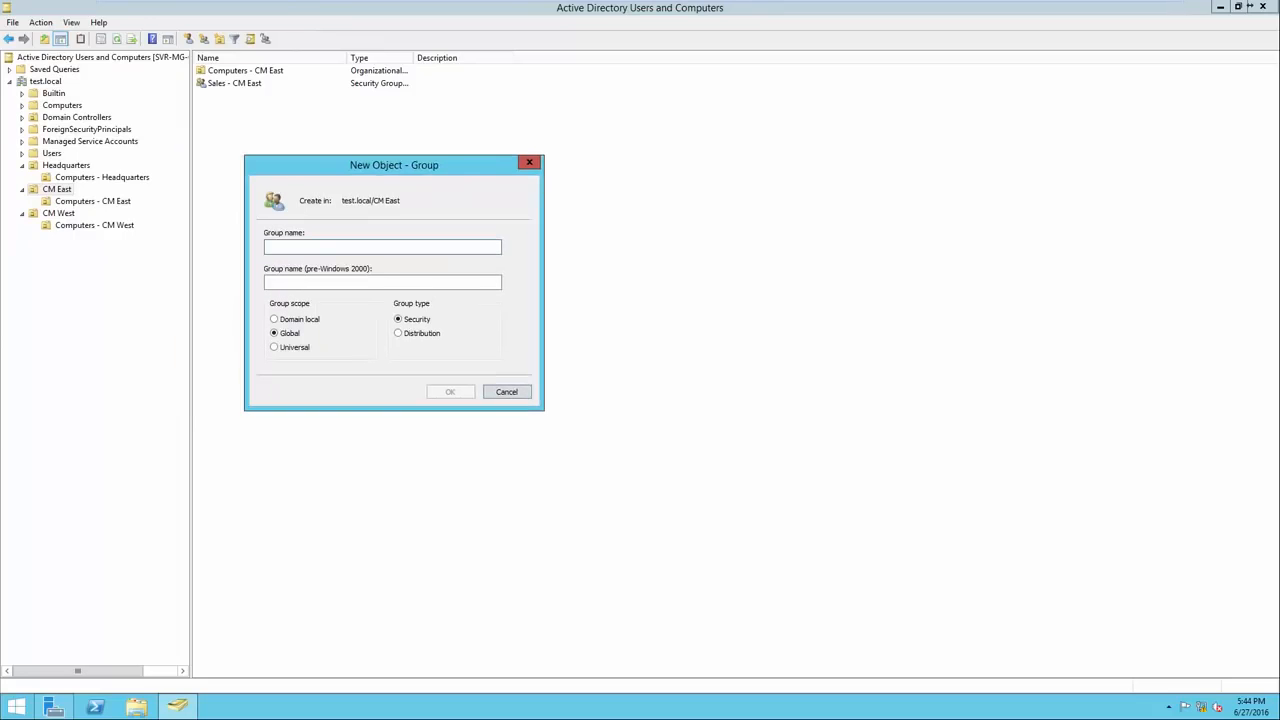
text(Mechanics )
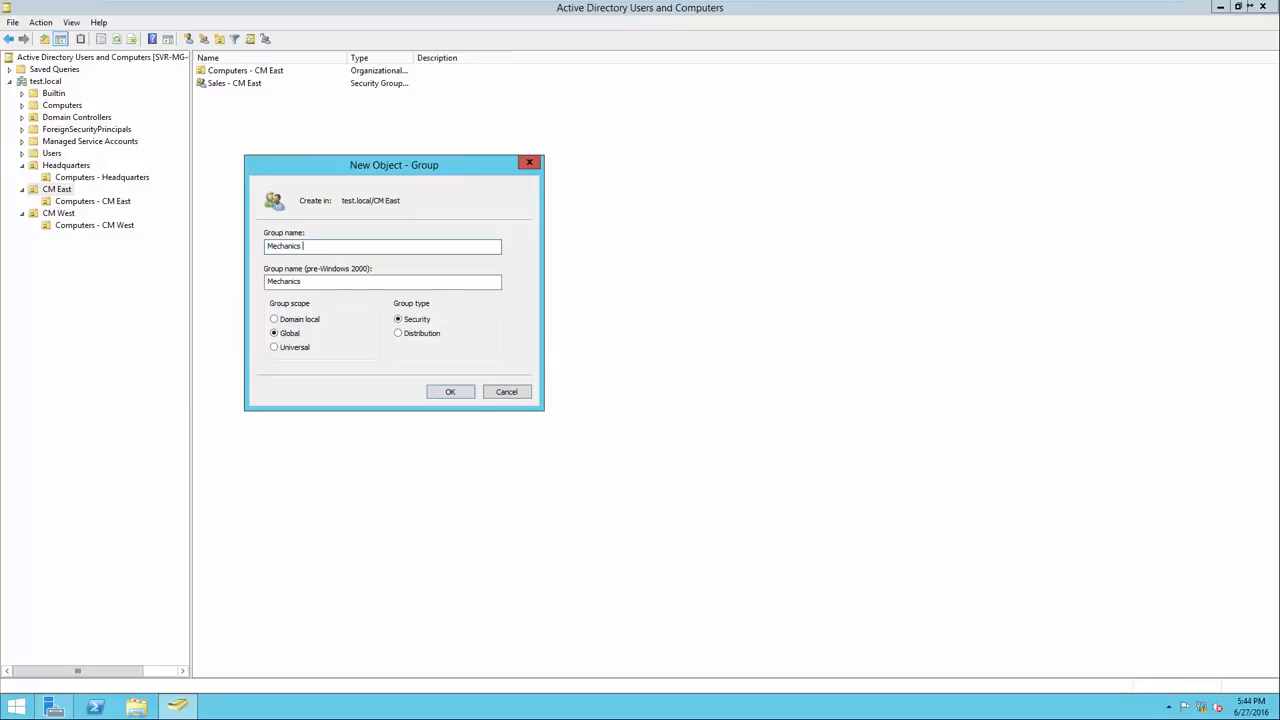
text(- CM East)
key(Return)
right_click(287, 203)
mouse_move(310, 255)
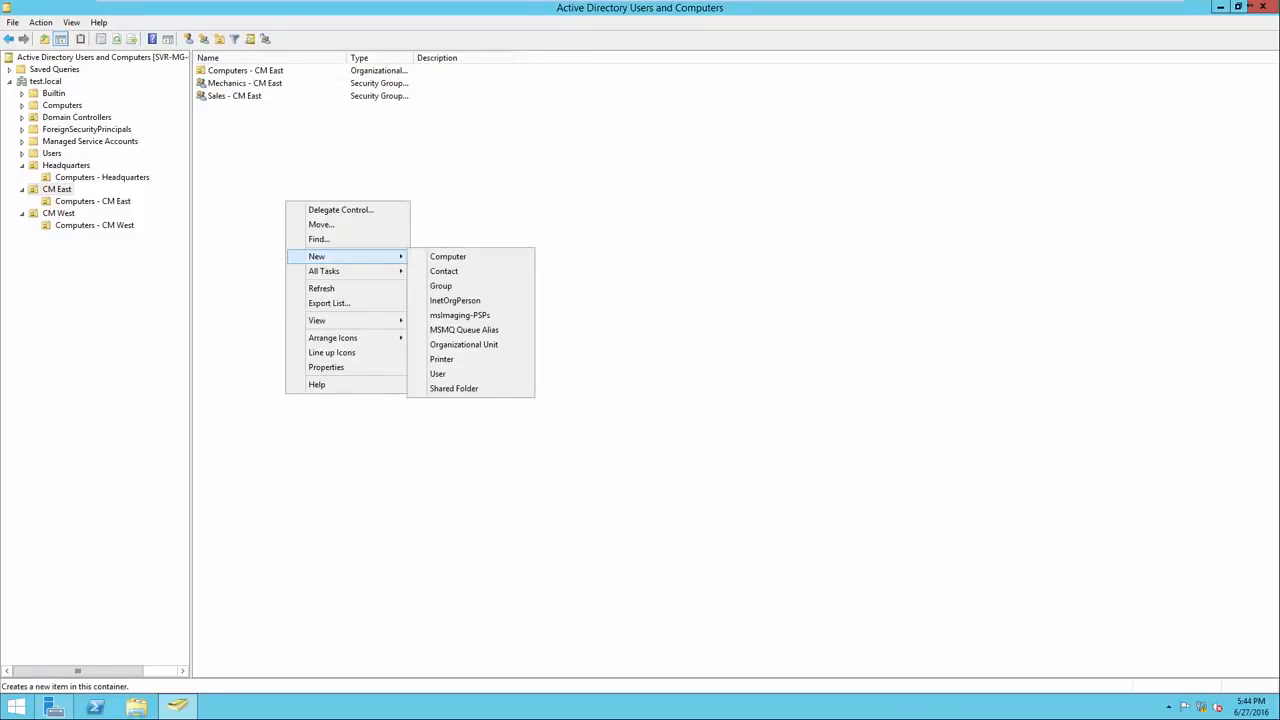
click(440, 287)
text(Ma)
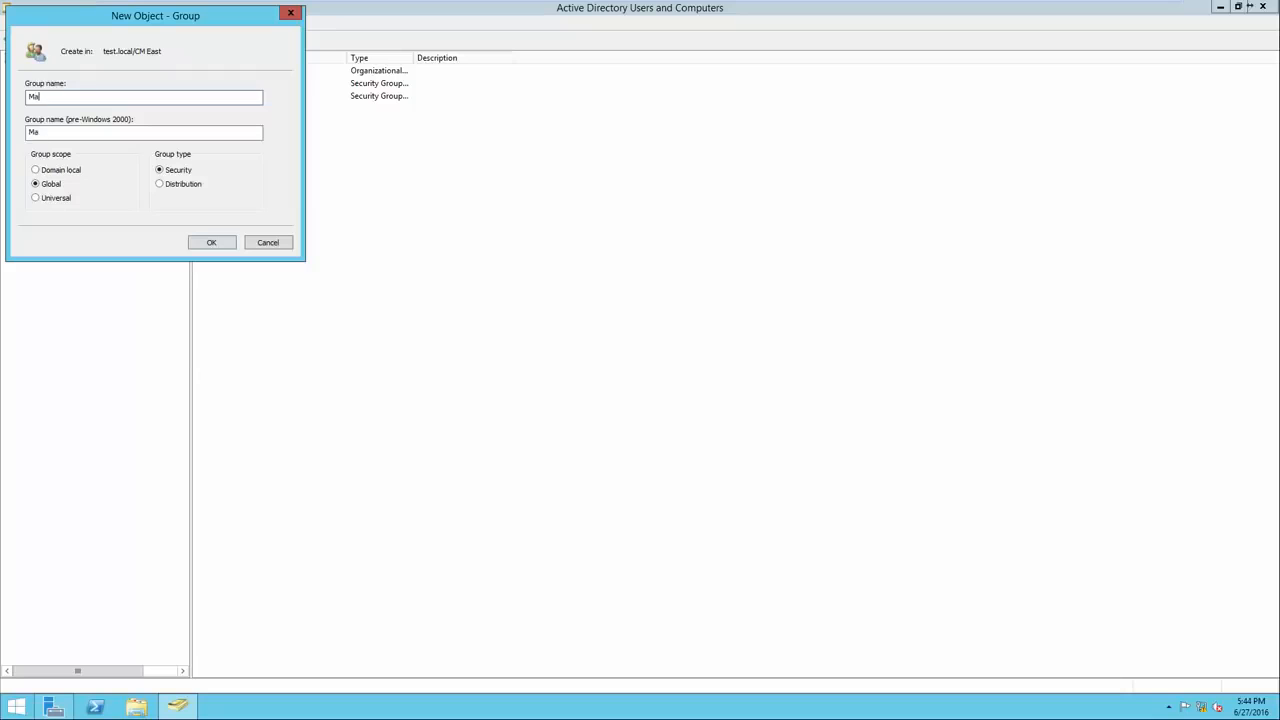
text(nagement - CM East)
key(Return)
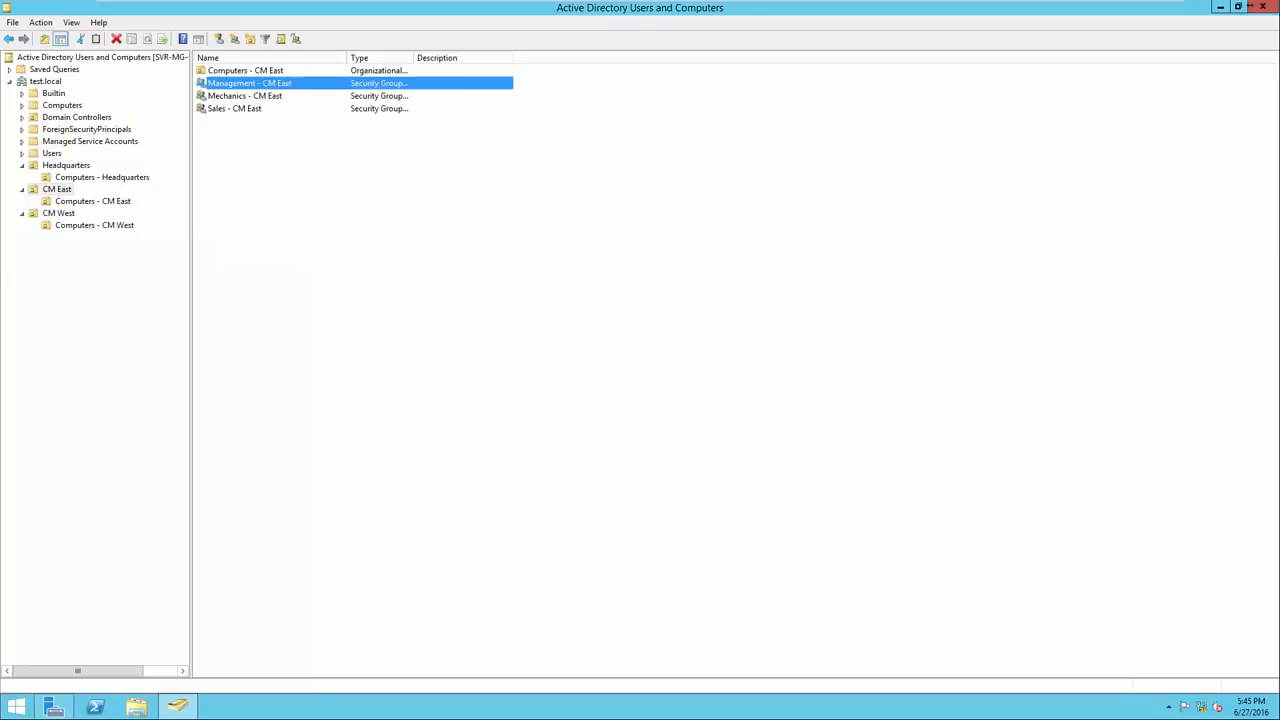
drag(347, 57, 395, 57)
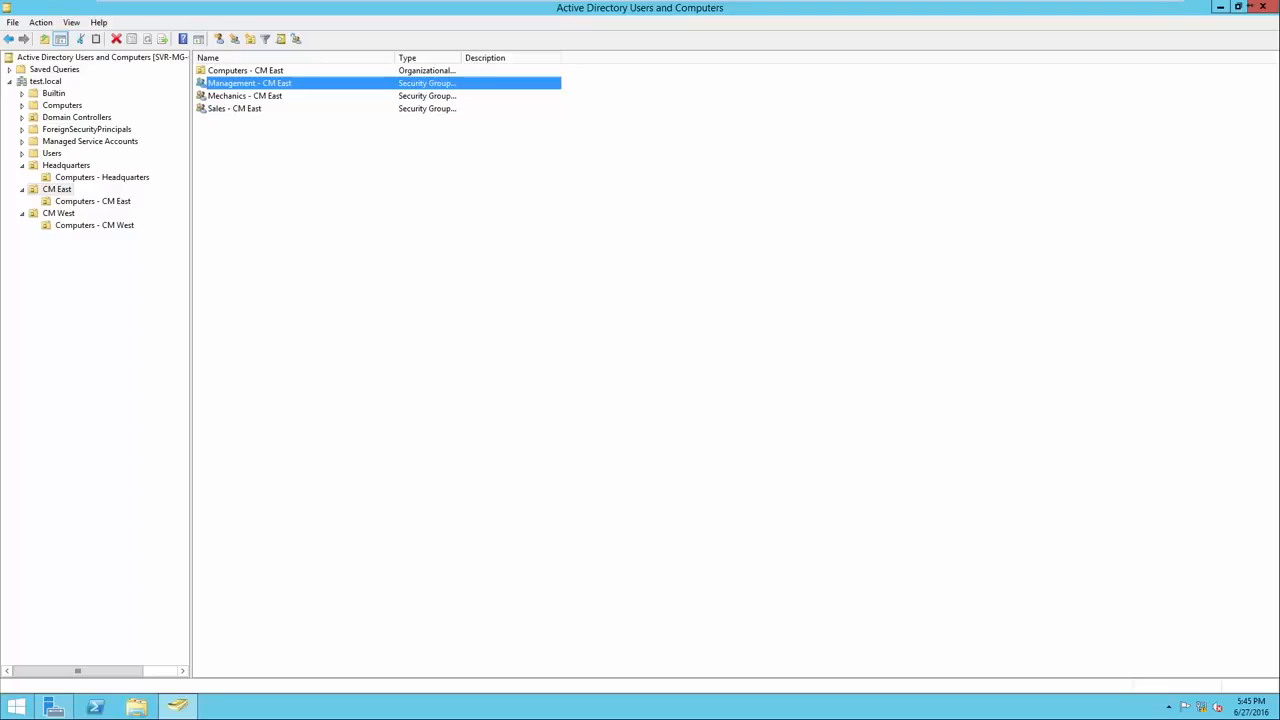
Create the Management, Mechanics and Sales - CM West security groups in CM West.
click(58, 213)
right_click(216, 182)
mouse_move(290, 240)
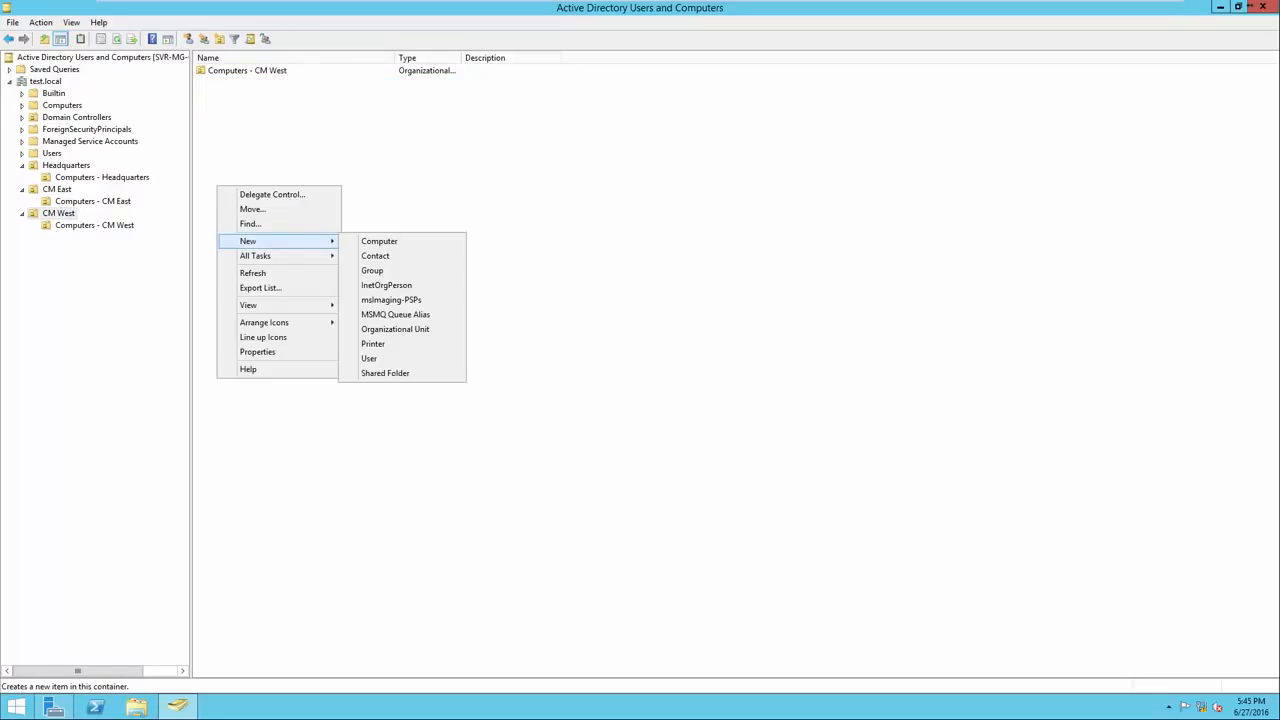
click(400, 271)
text(CM West)
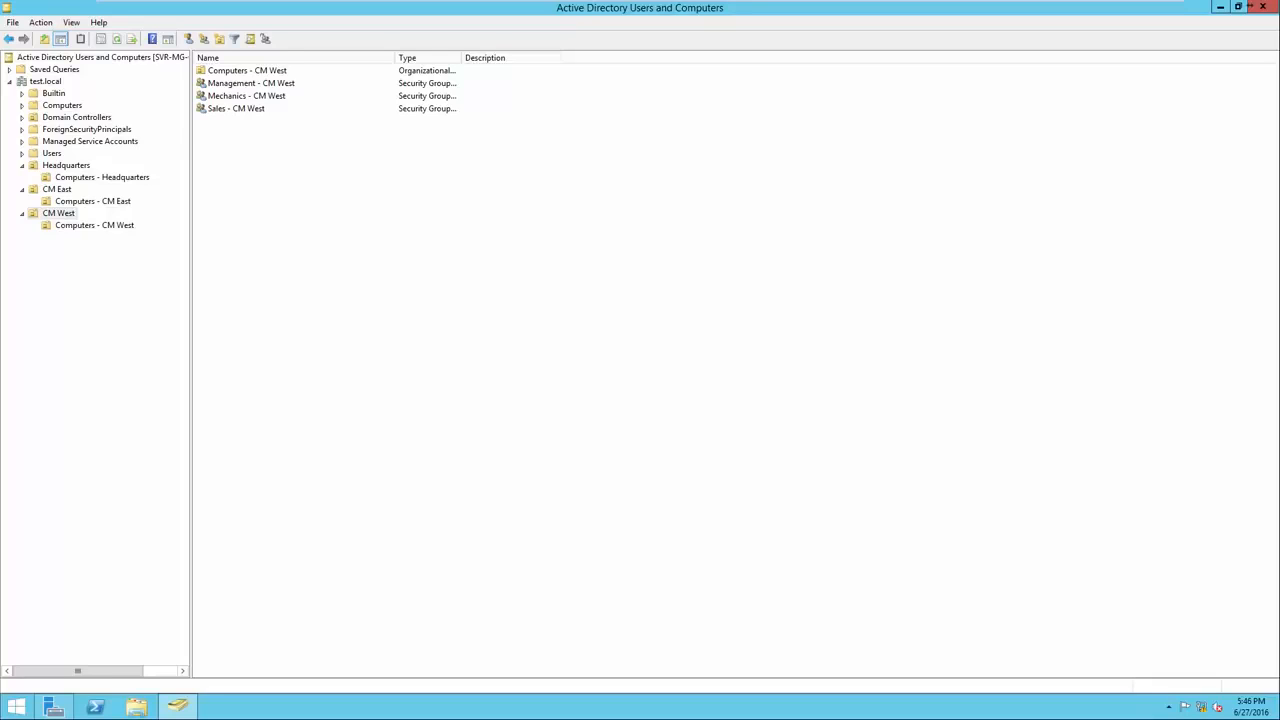
click(66, 165)
Start a new Headquarters user, entering the first name, last name and logon name.
right_click(259, 165)
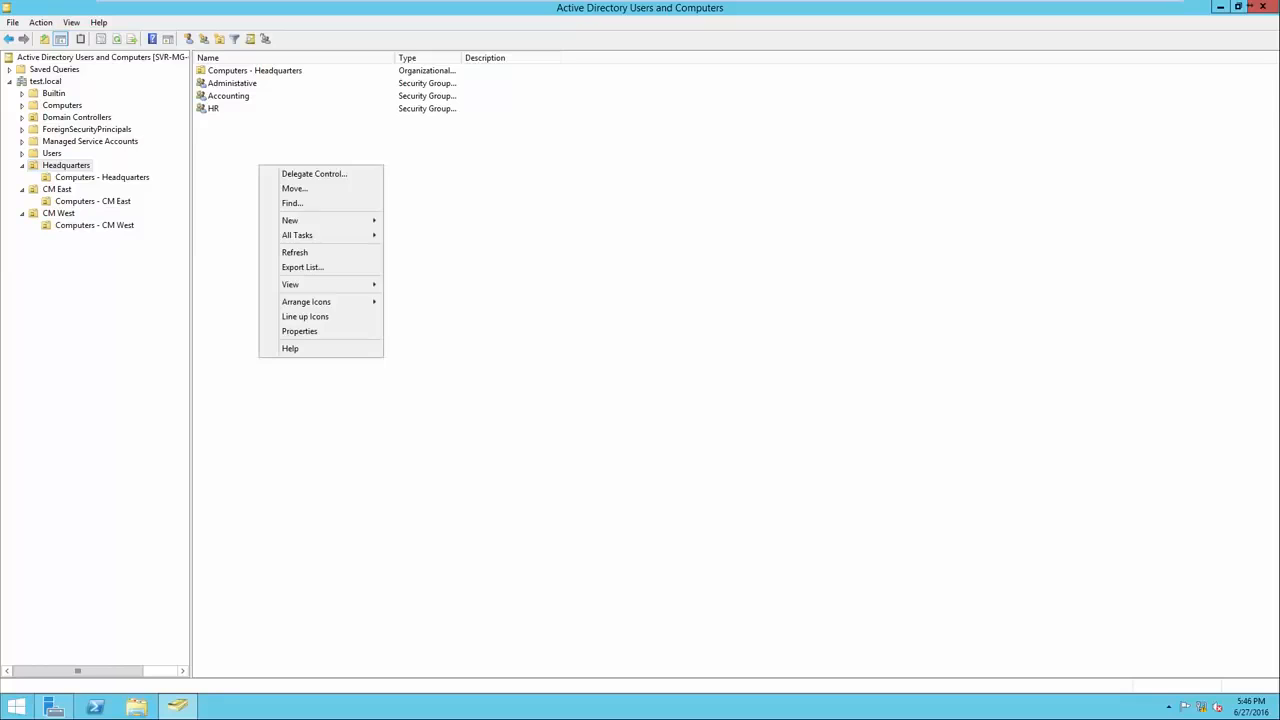
mouse_move(300, 220)
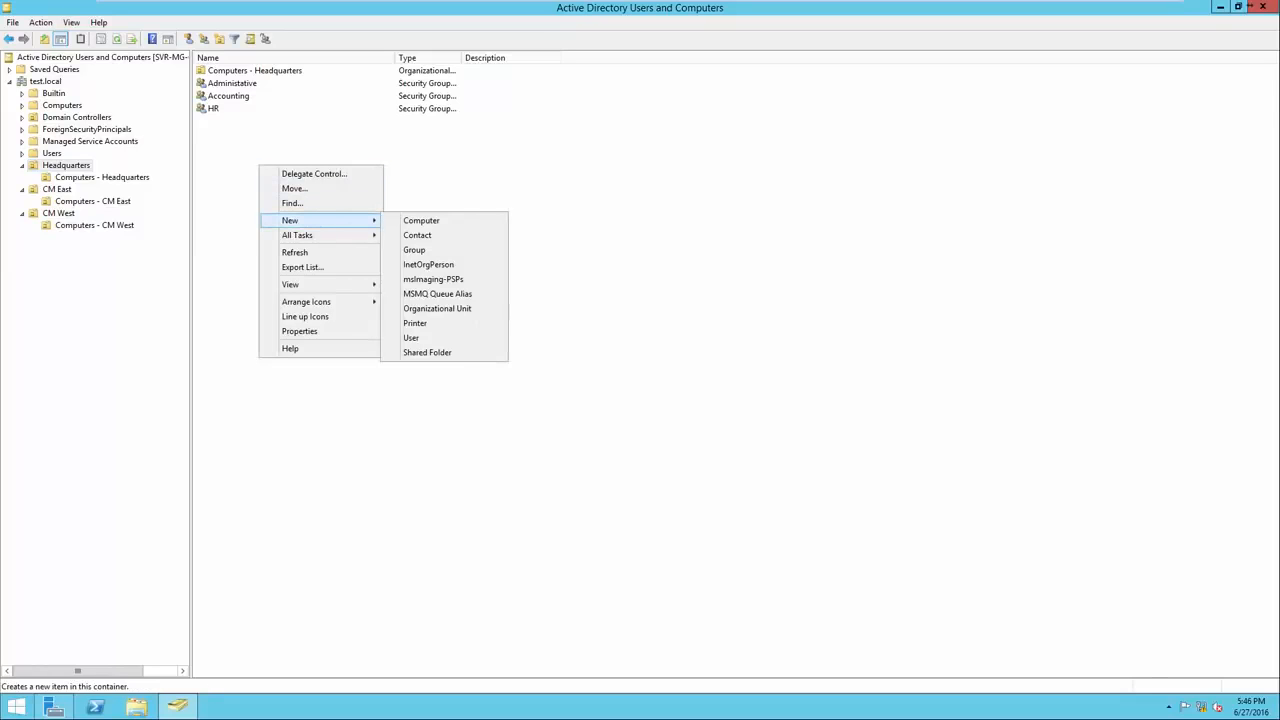
click(411, 338)
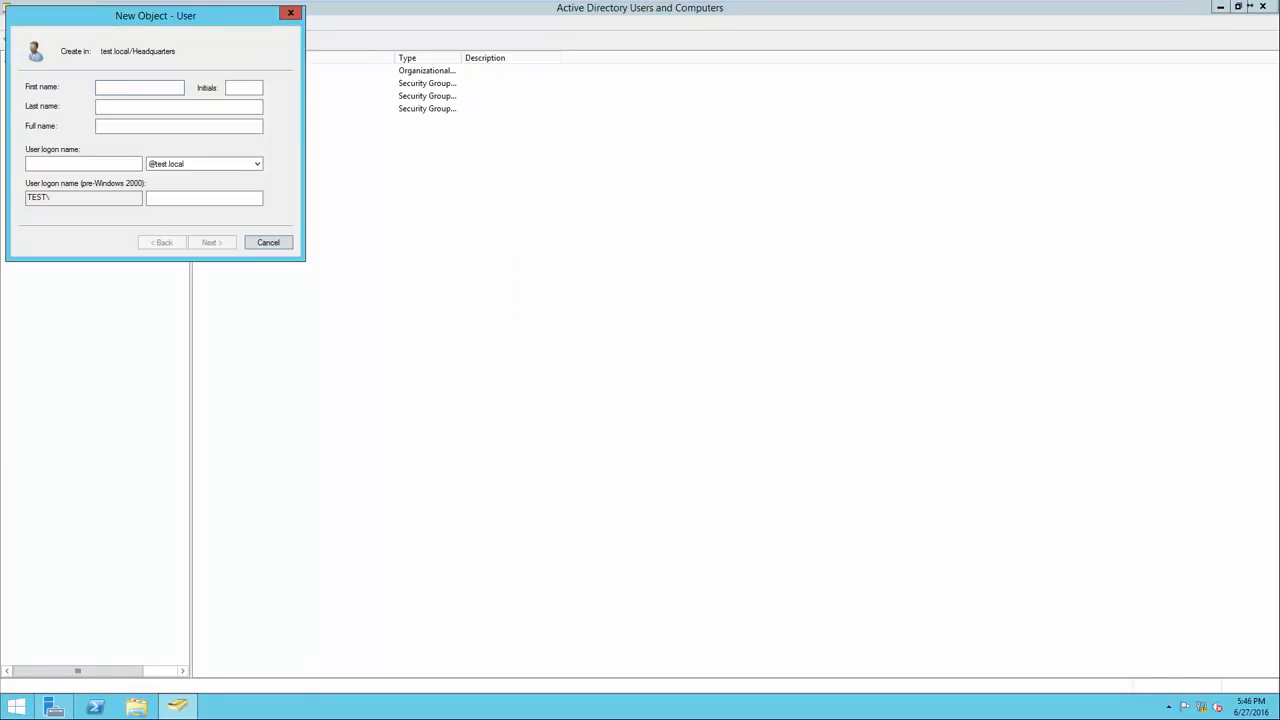
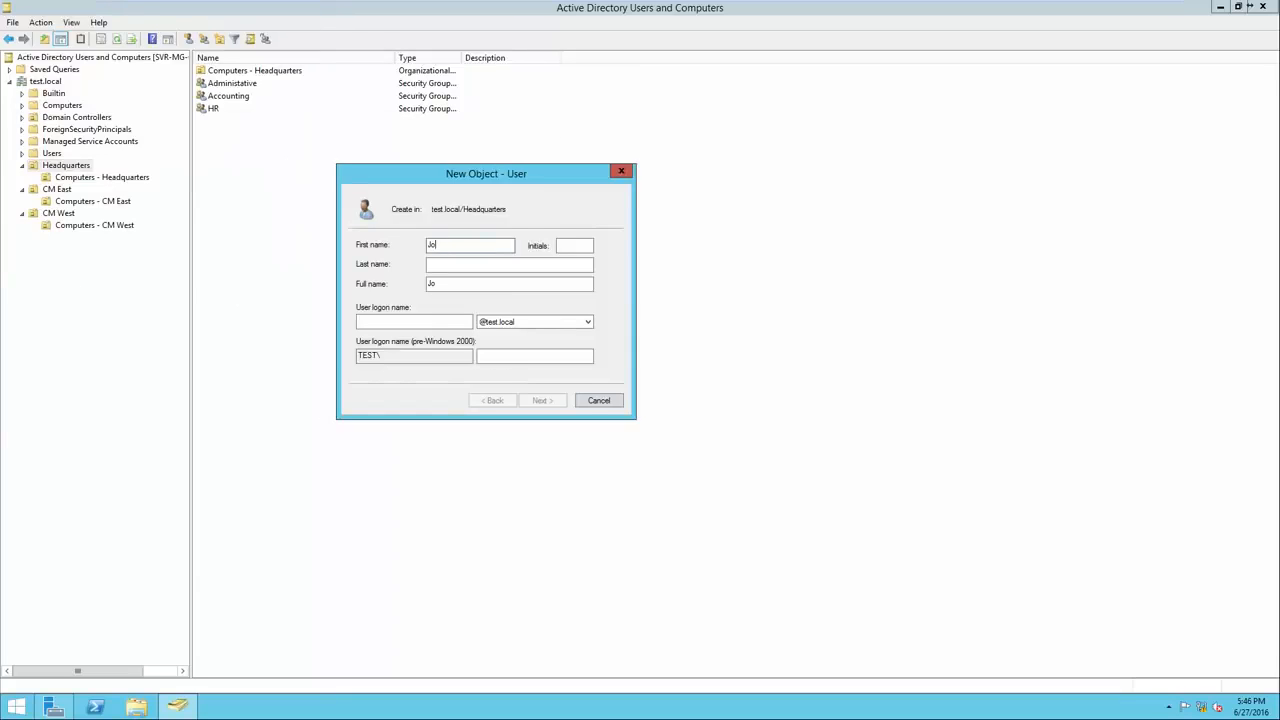
key(Tab)
key(Tab)
key(Tab)
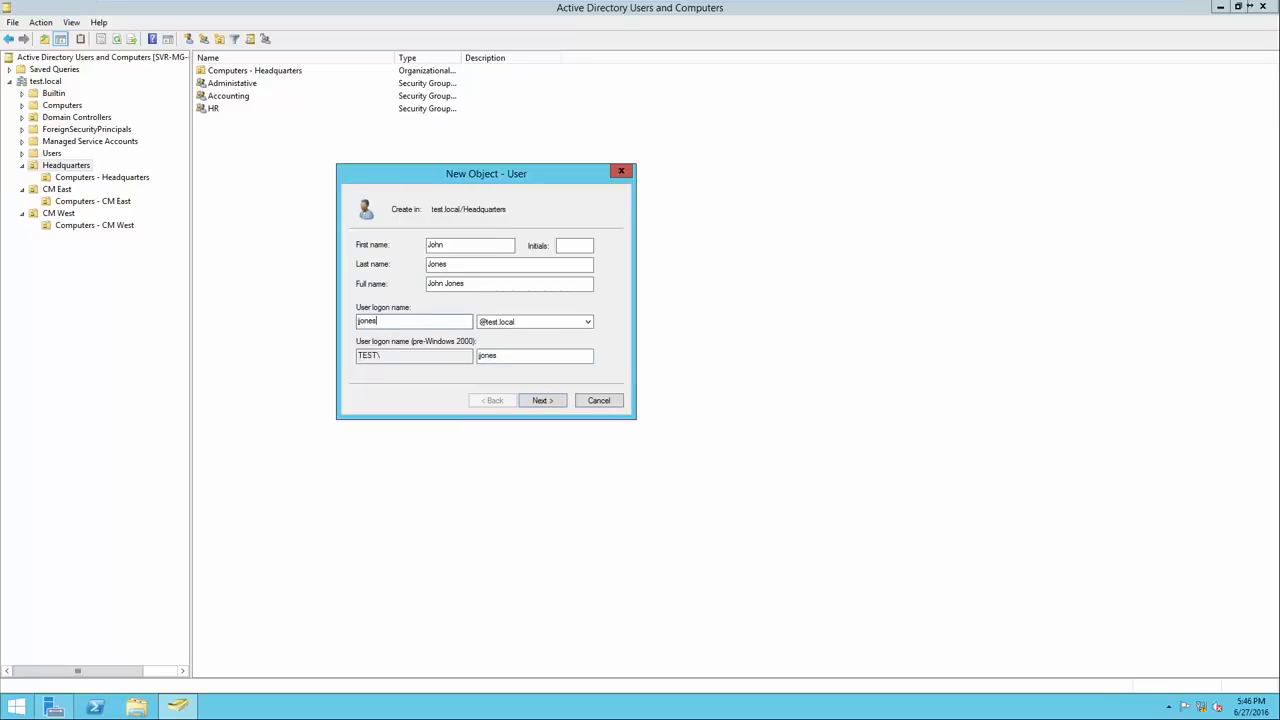
key(Return)
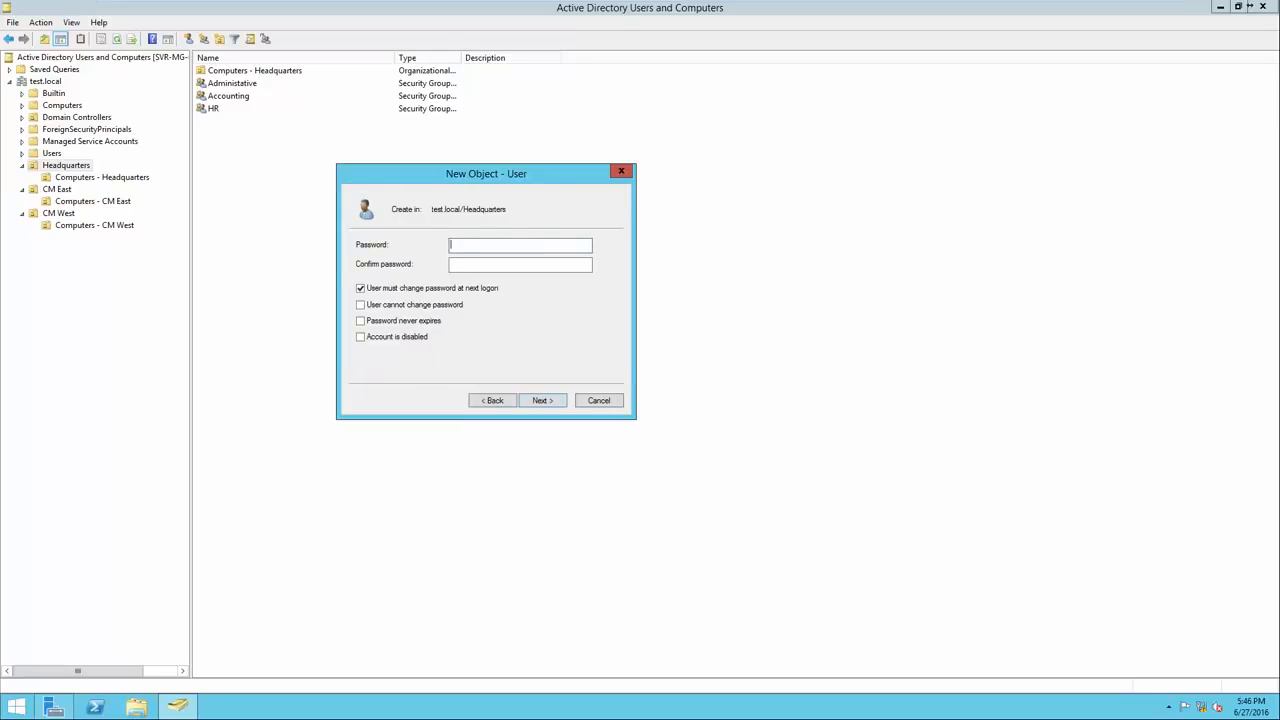
Set the user's password, requiring a change at next logon, and finish the account.
text(Pa$$w0rdPa$$w0rd)
drag(490, 264, 449, 264)
click(500, 264)
key(Return)
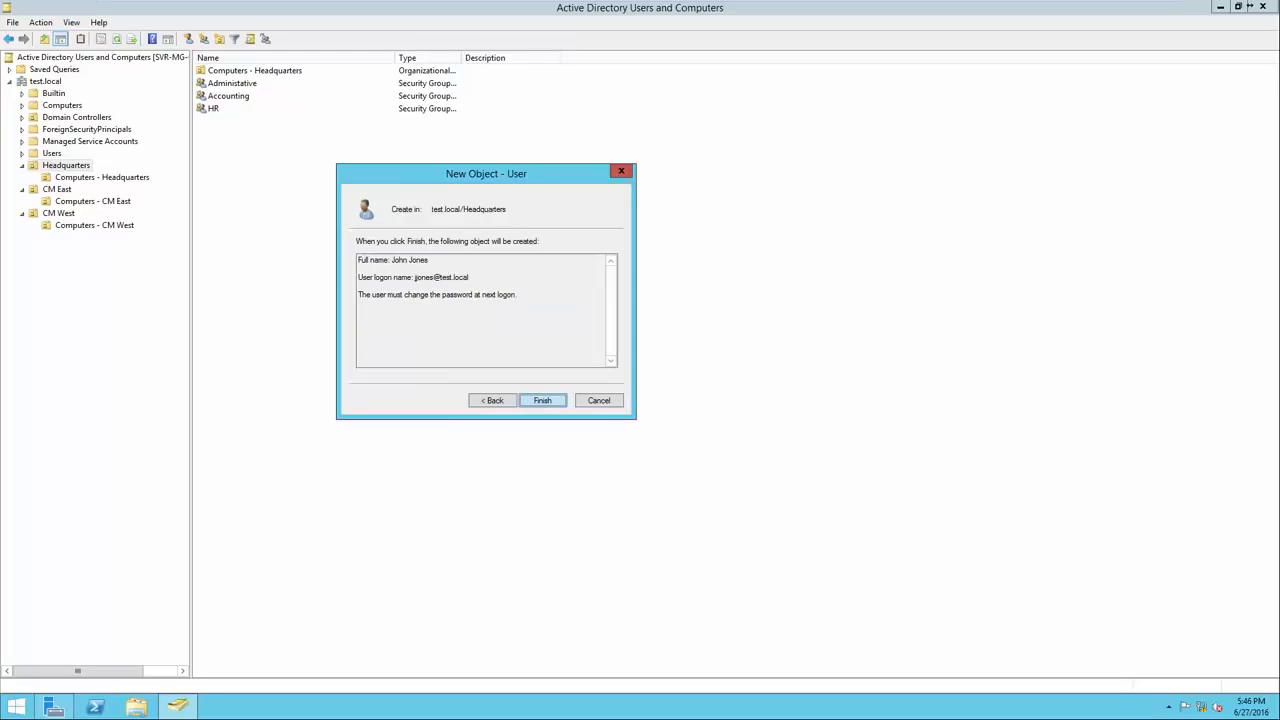
key(Return)
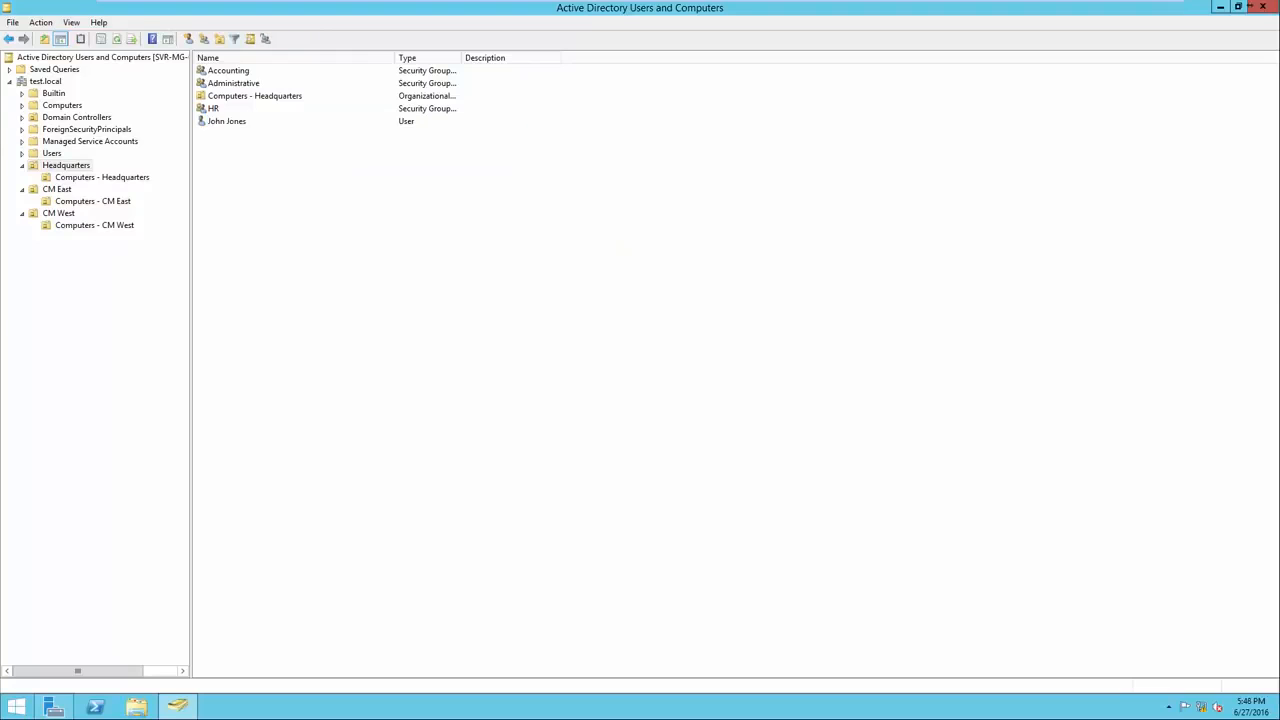
click(227, 121)
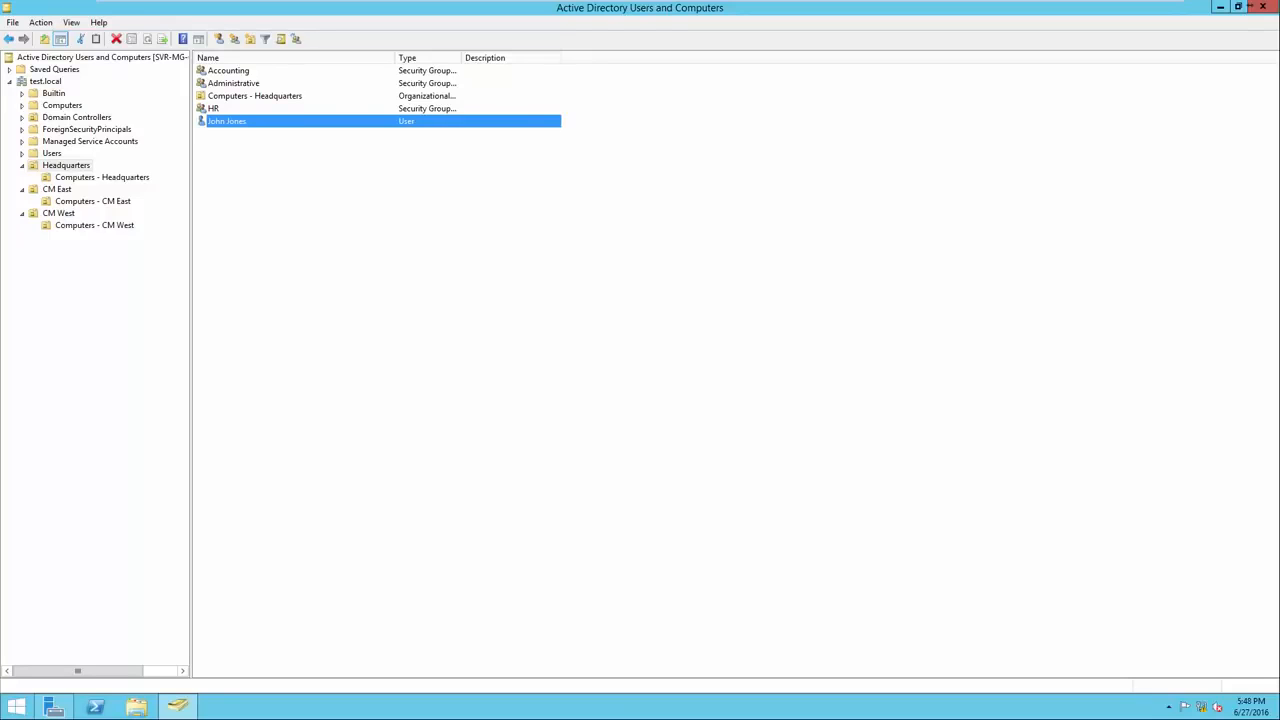
Add the new user to the Administrative group, verifying the name with Check Names.
right_click(276, 122)
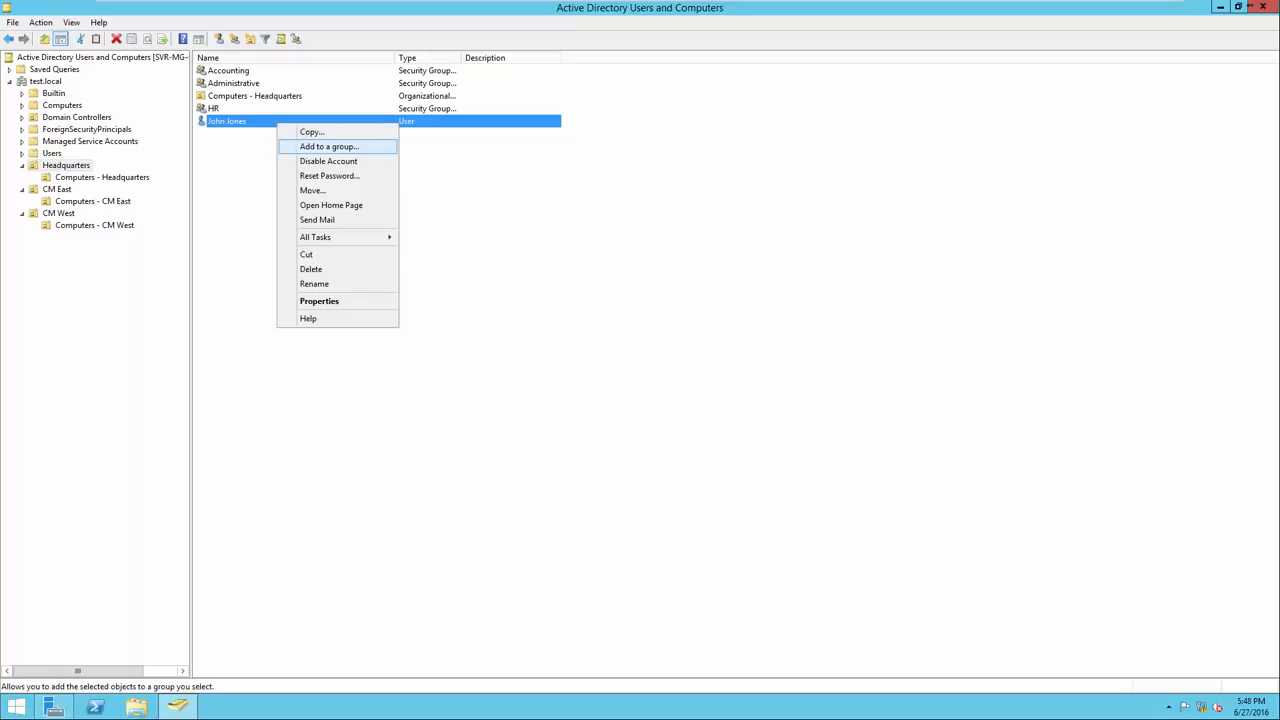
click(329, 146)
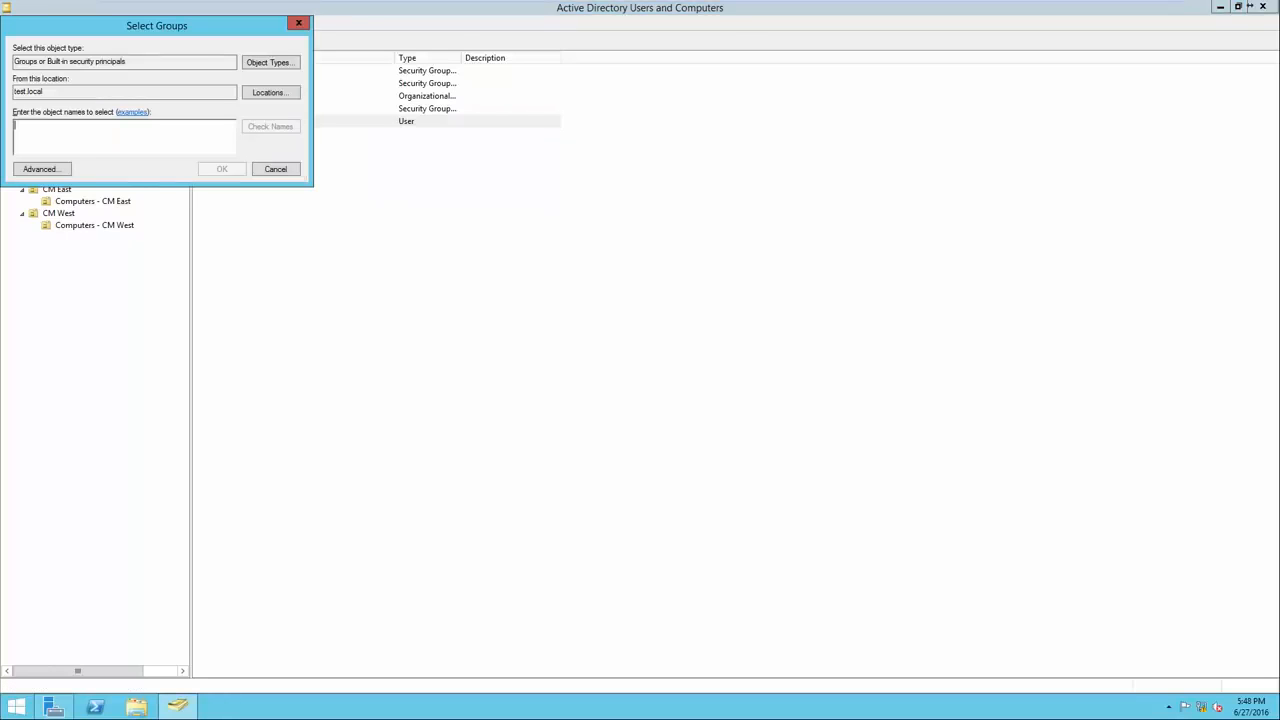
drag(160, 25, 598, 195)
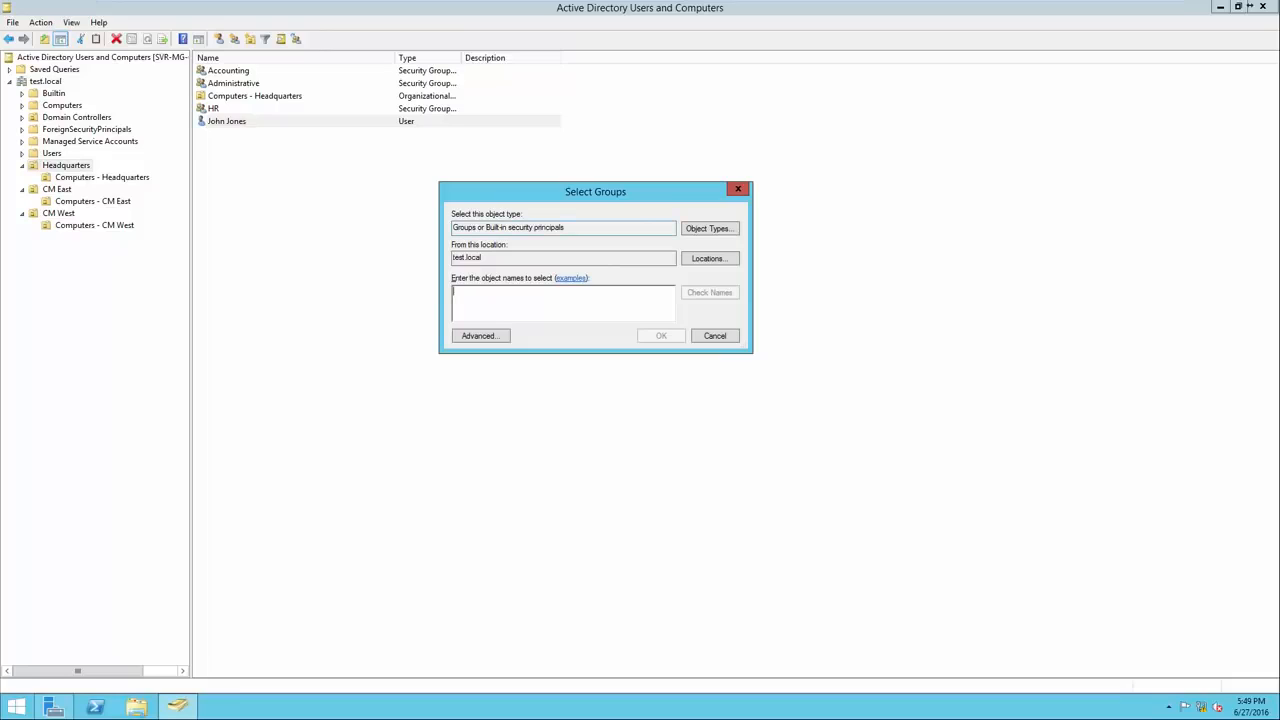
drag(572, 228, 452, 258)
click(484, 258)
text(Administrative)
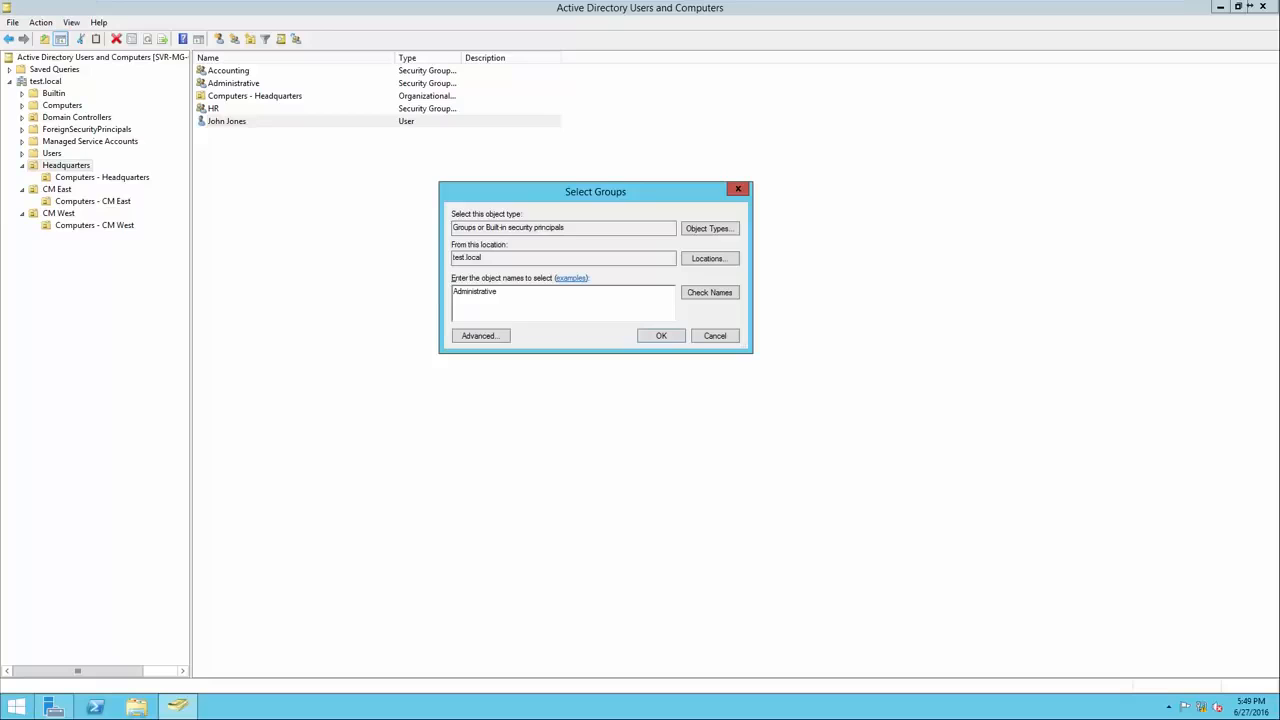
click(710, 293)
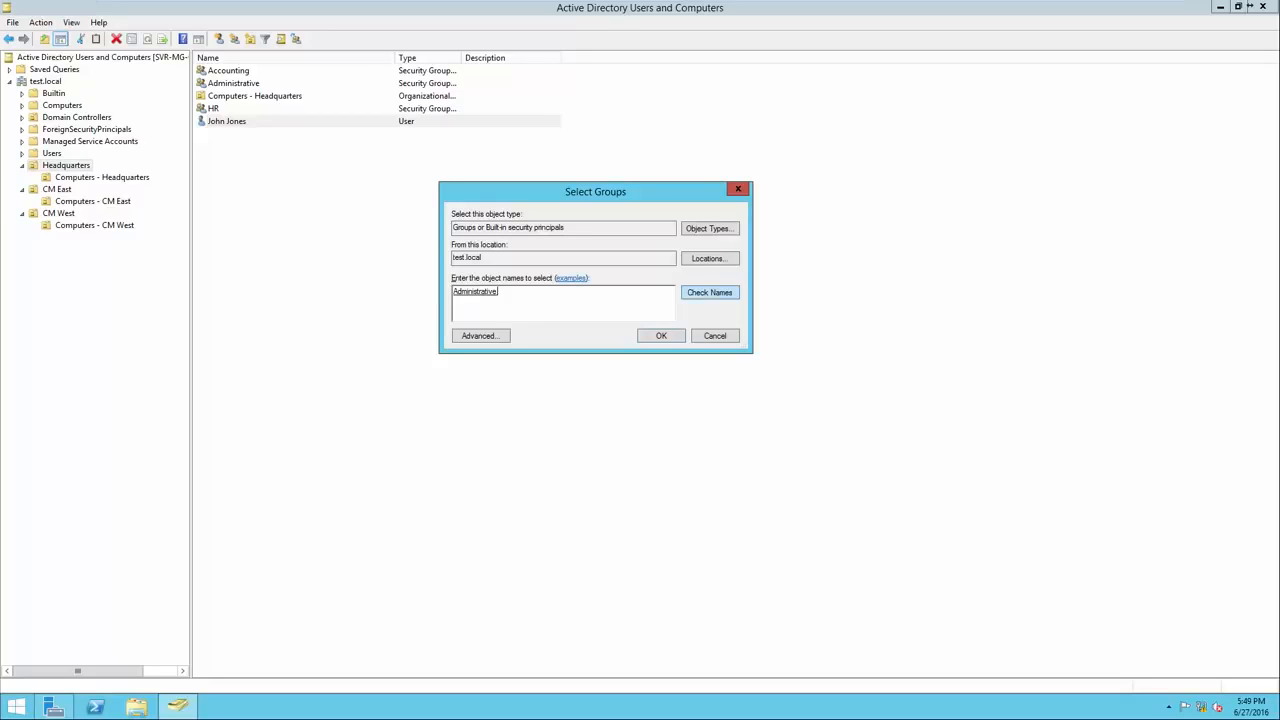
key(BackSpace)
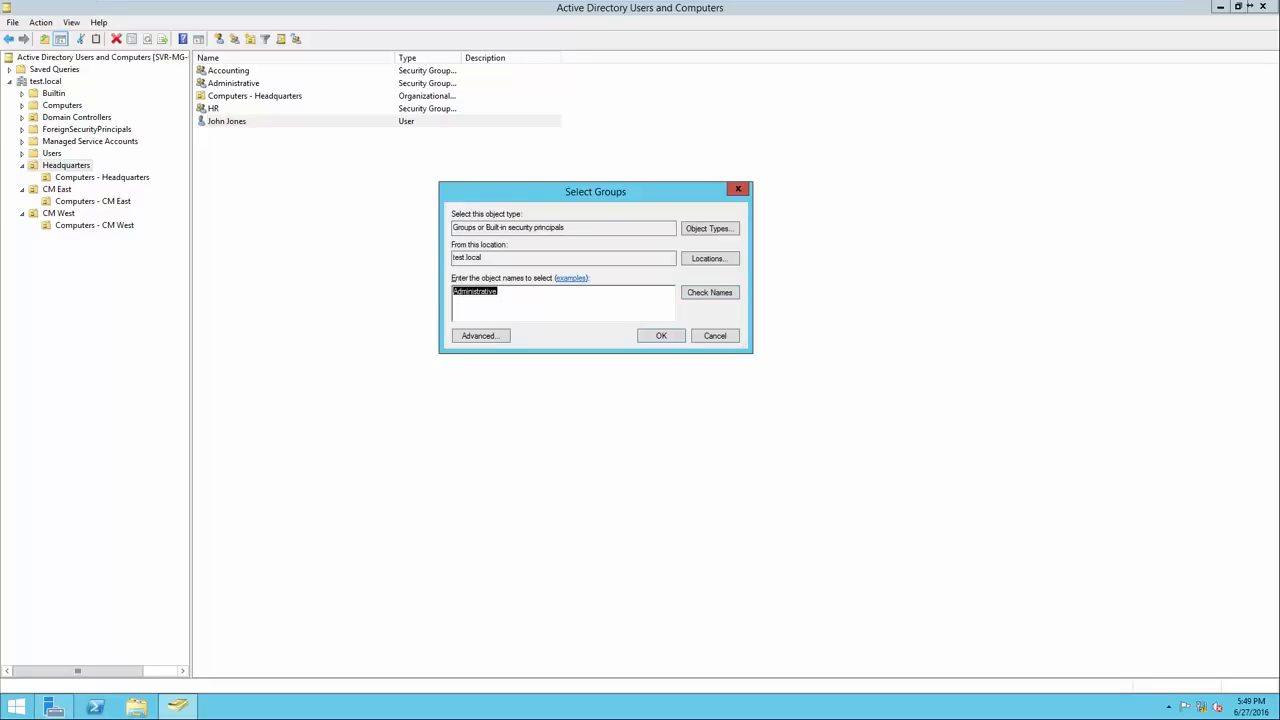
click(498, 292)
key(Return)
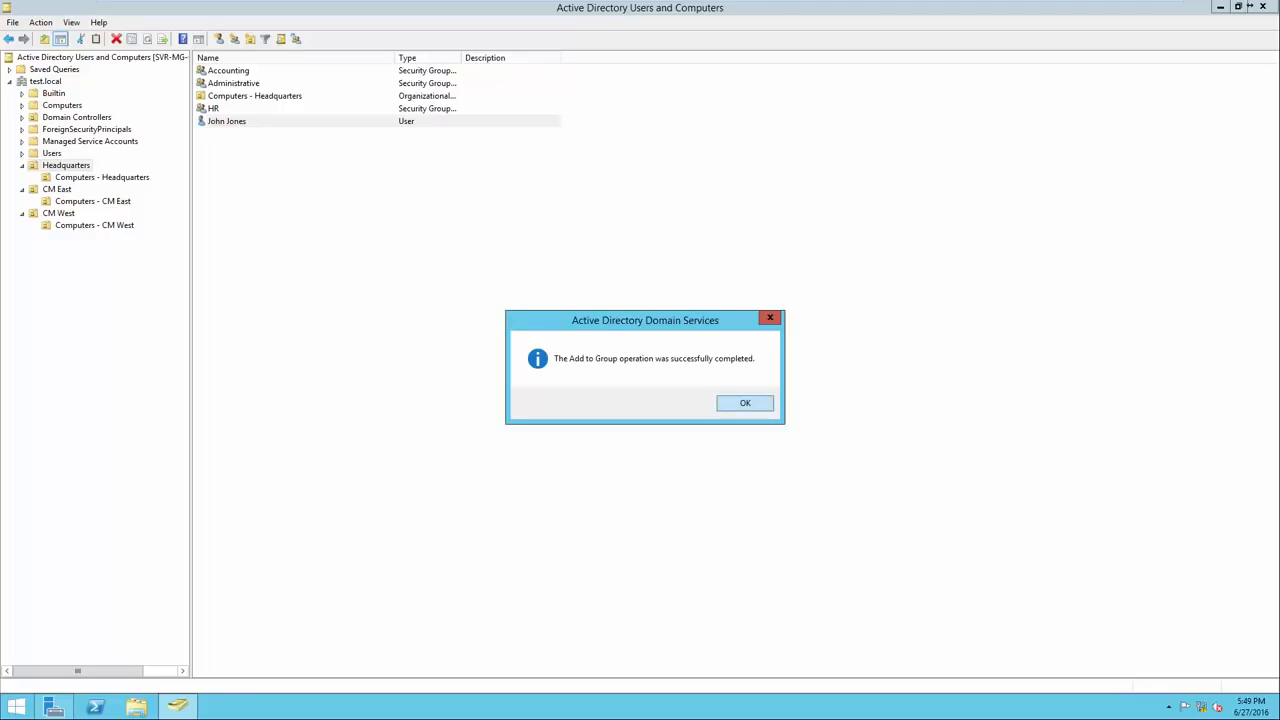
key(Return)
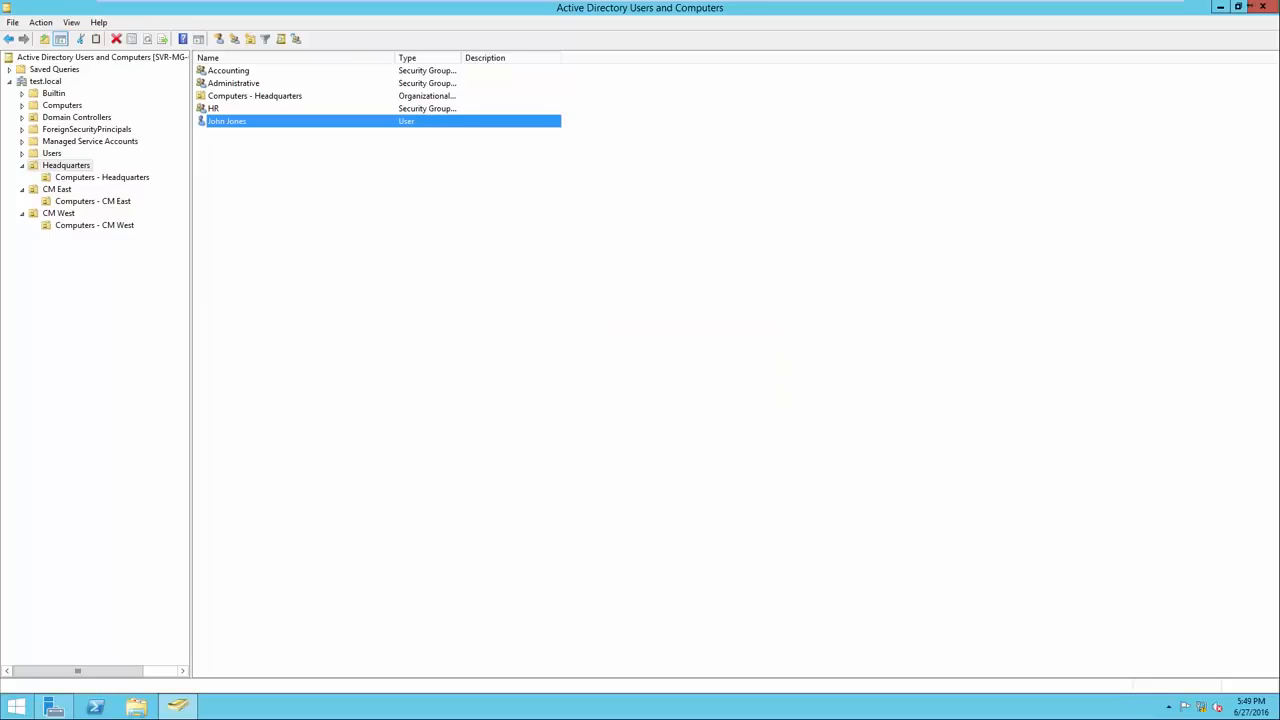
right_click(246, 84)
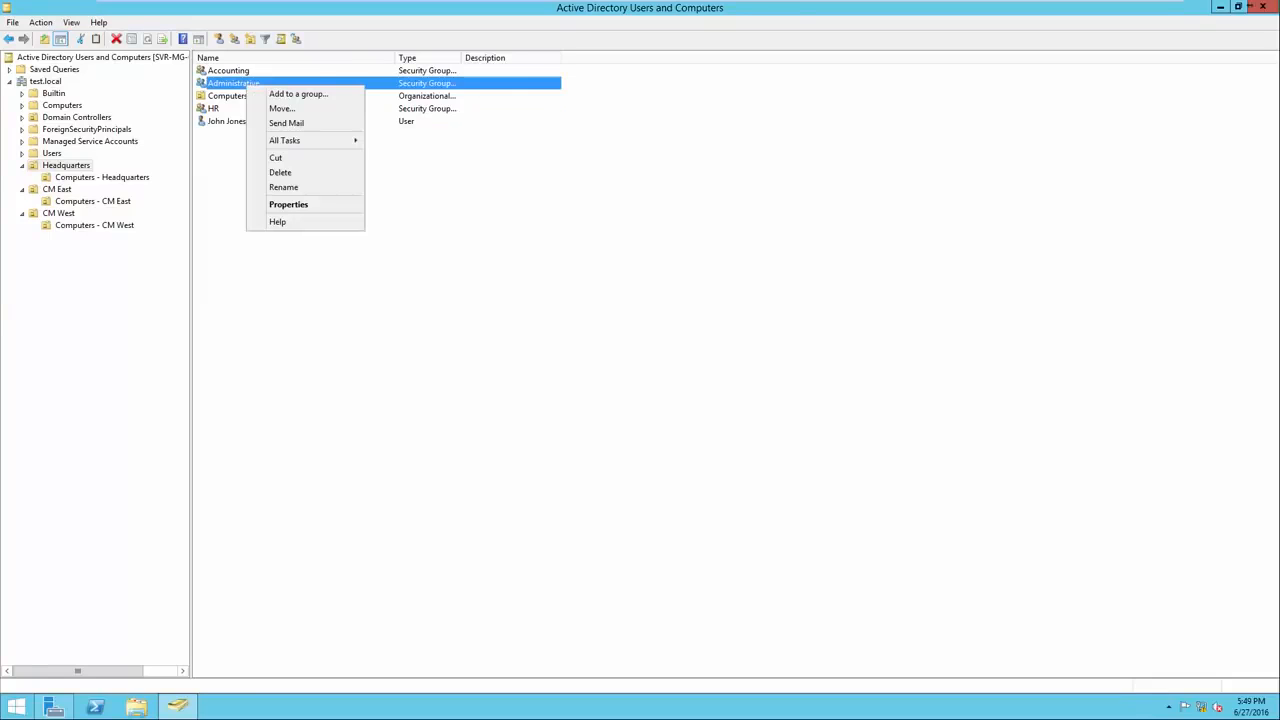
key(Down)
key(Down)
key(Down)
key(Down)
key(Down)
key(Down)
key(Down)
key(Down)
key(Return)
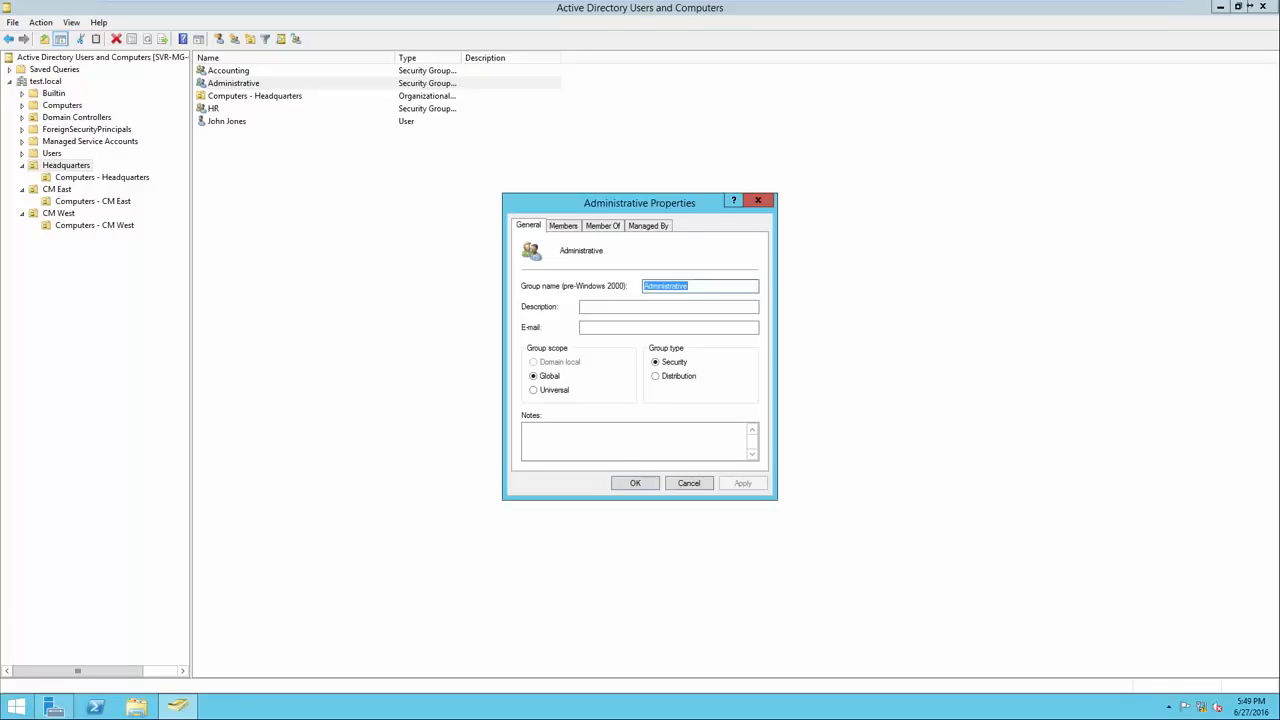
key(ctrl+Tab)
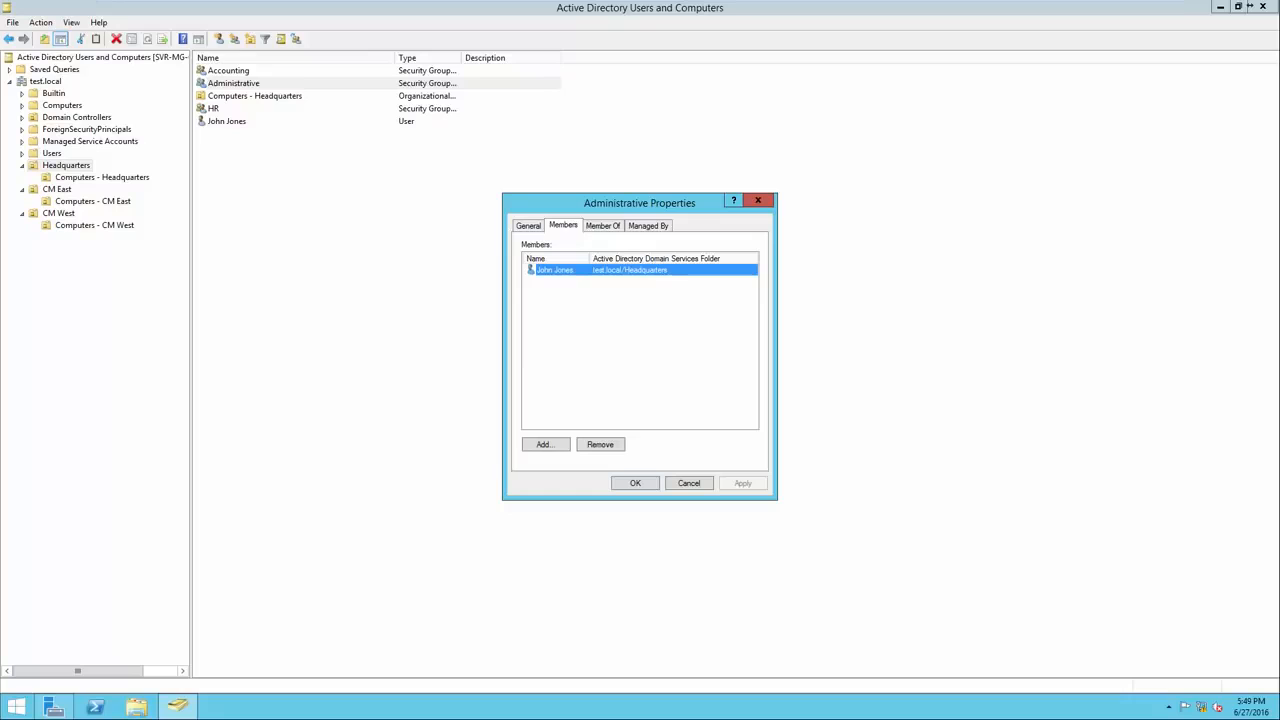
key(Return)
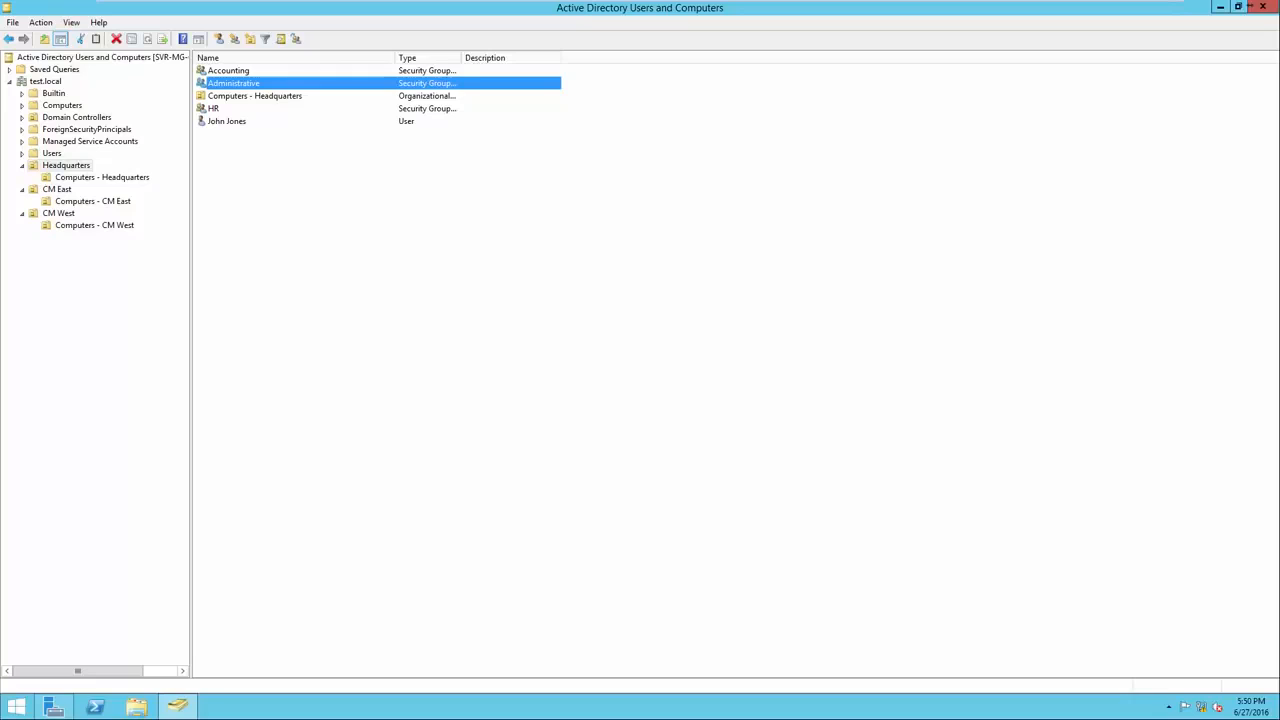
click(227, 121)
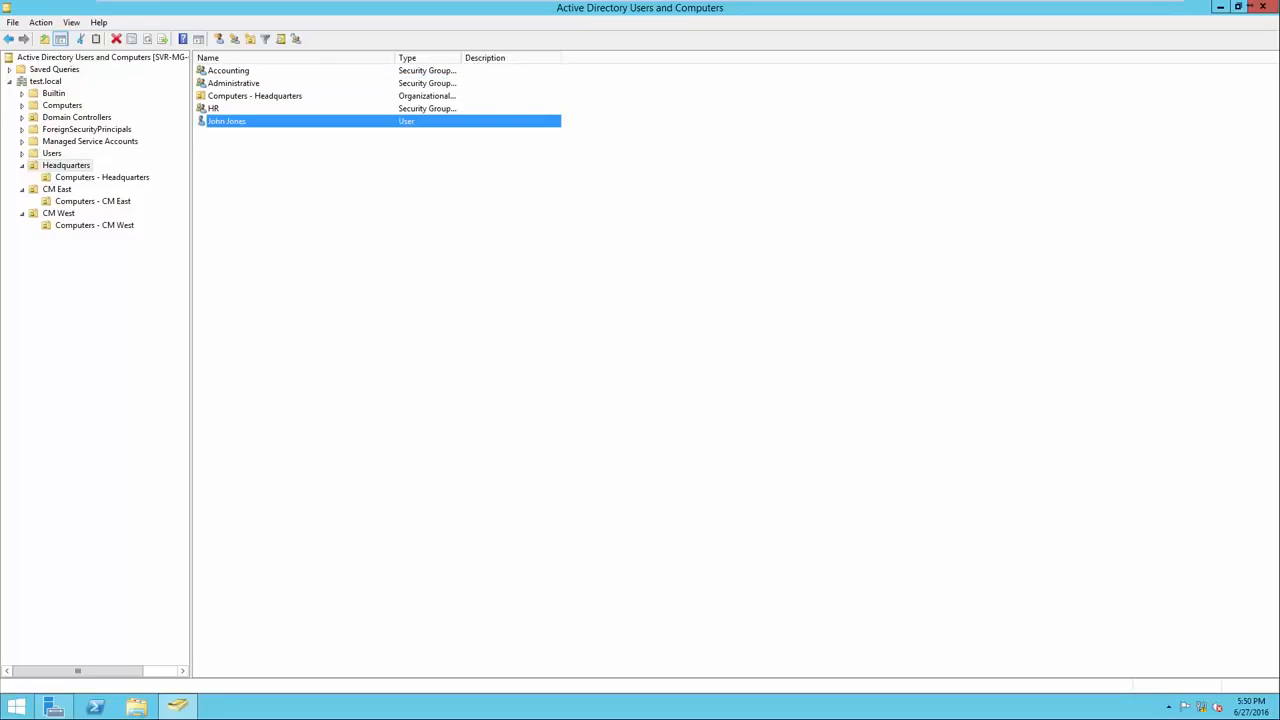
click(234, 83)
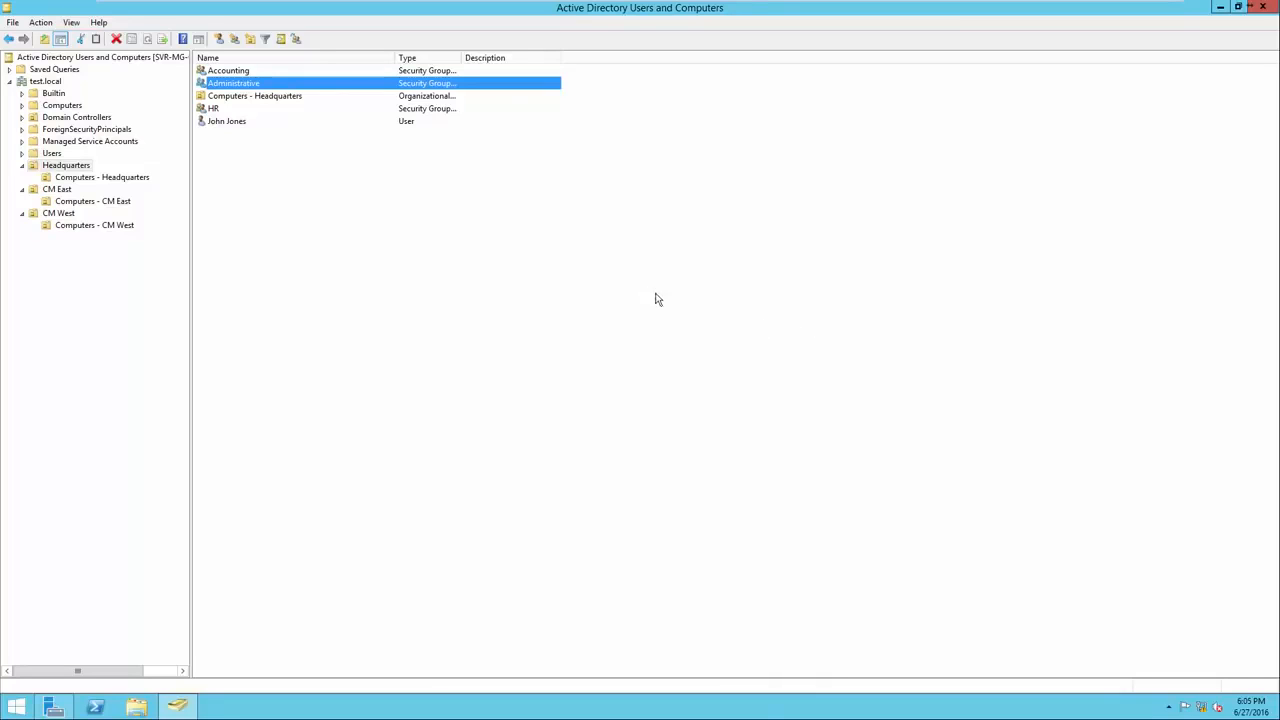
Start a new user in CM East, entering the user's full name and logon name.
click(57, 190)
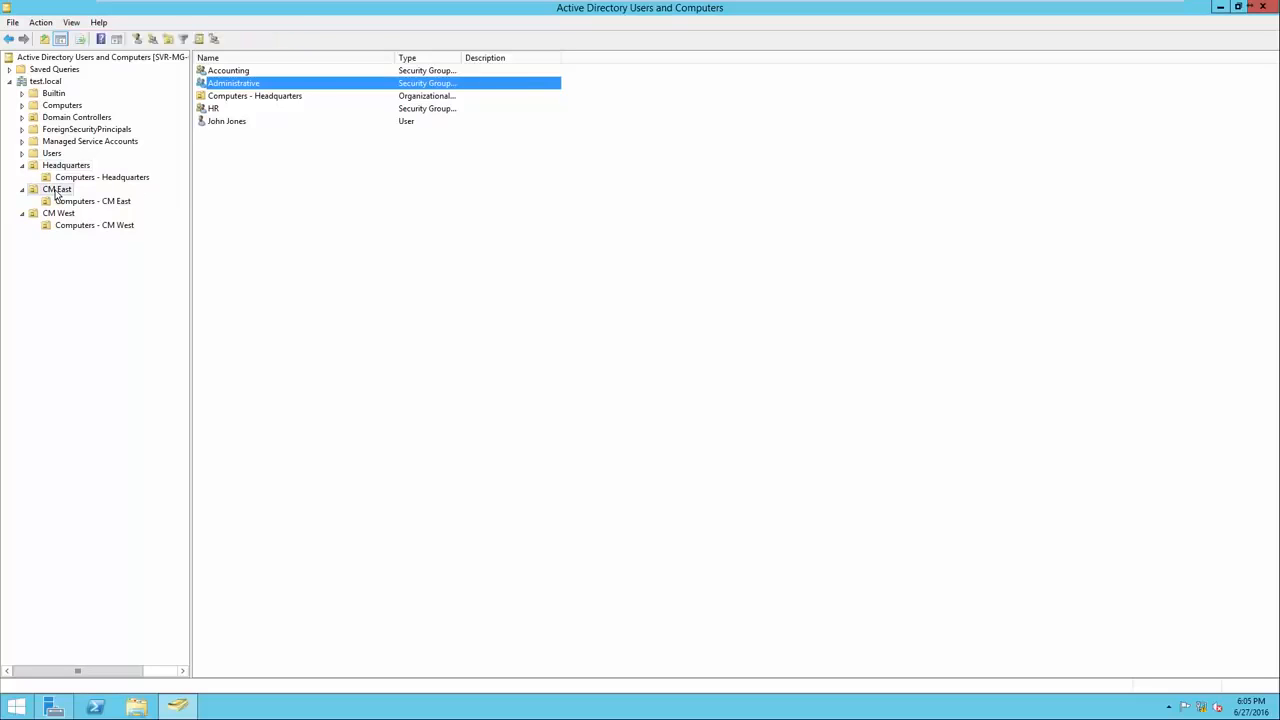
right_click(230, 197)
mouse_move(268, 247)
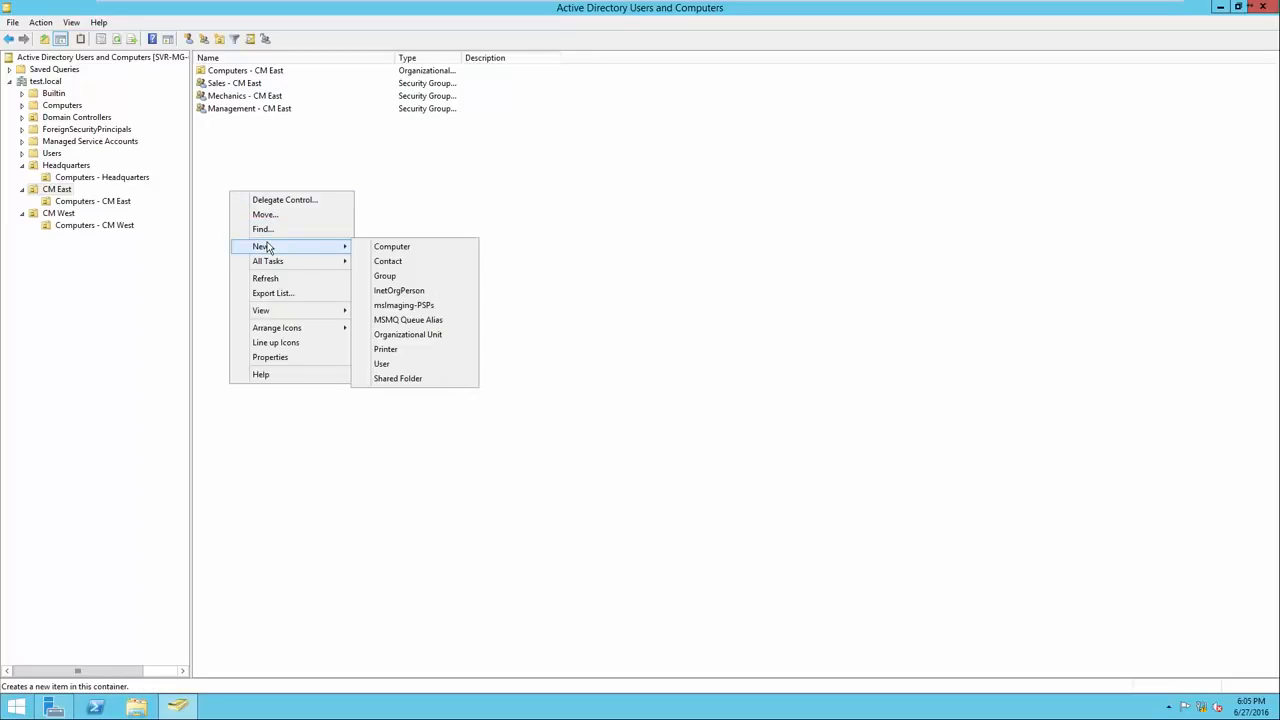
click(403, 366)
drag(166, 17, 568, 218)
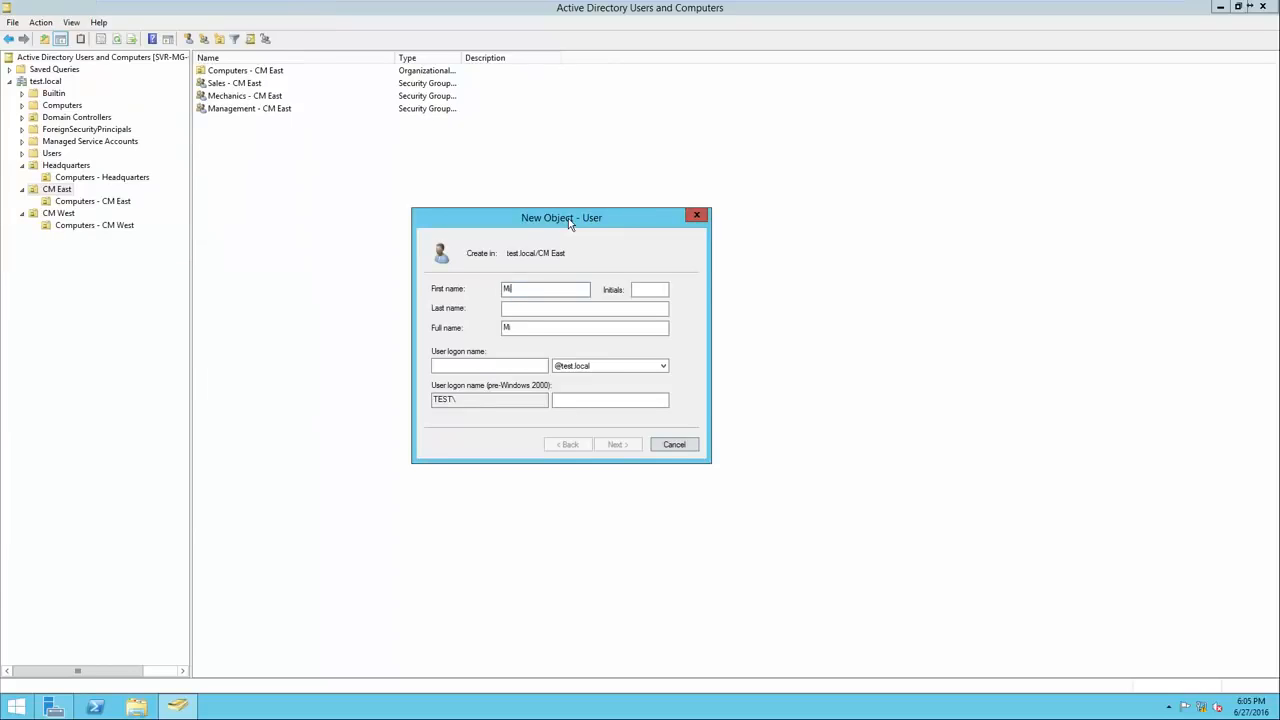
click(466, 368)
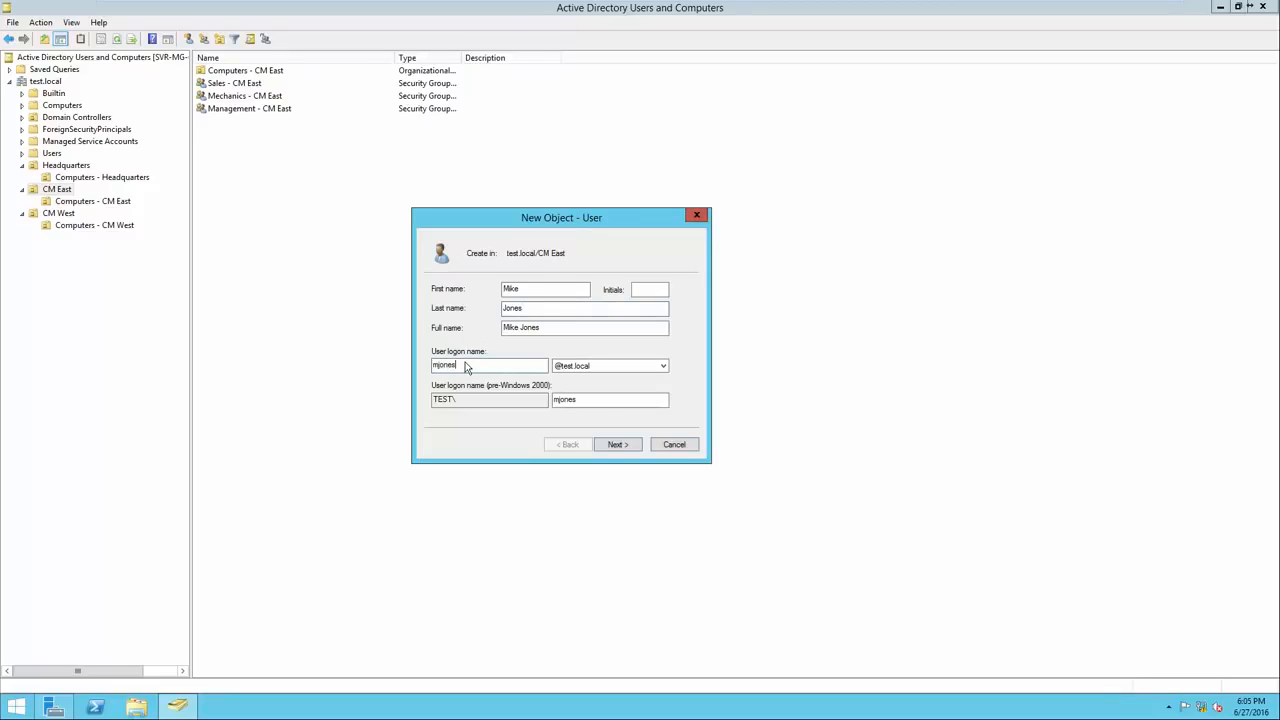
Set and confirm the account's initial password, then finish creating the user.
click(612, 442)
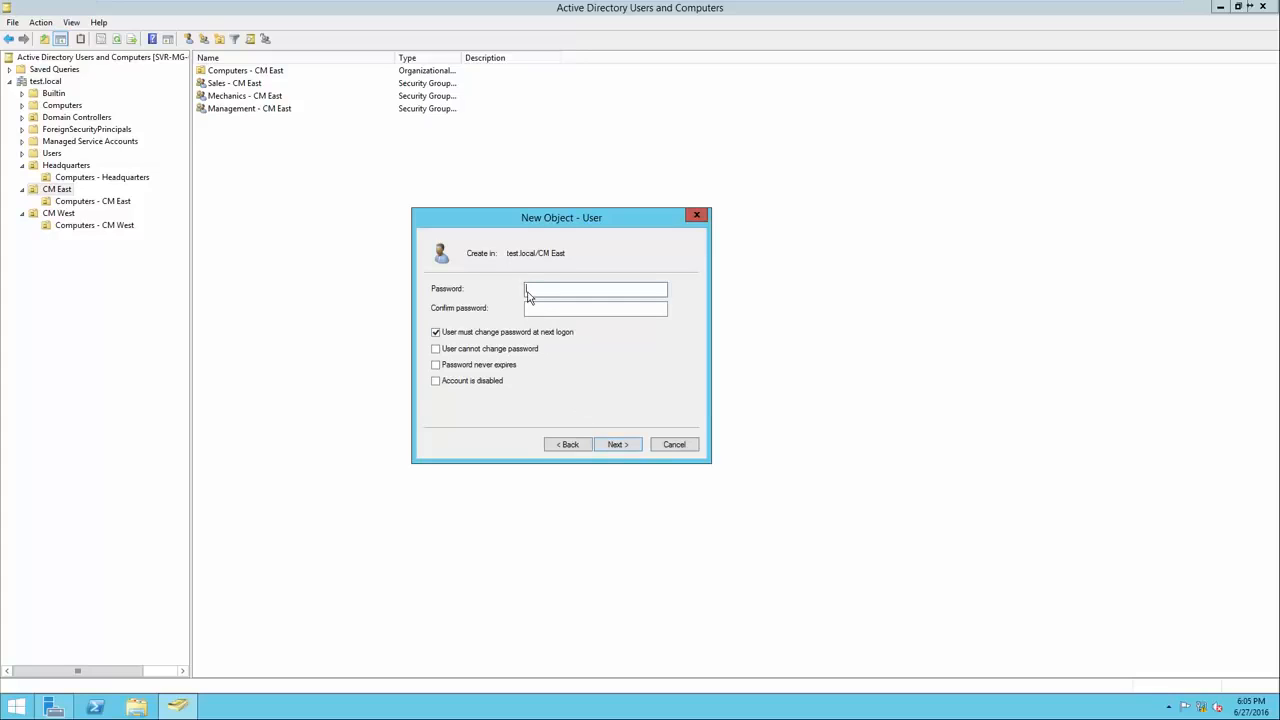
text(P@ssw0rd)
key(Tab)
text(P@ssw0rd)
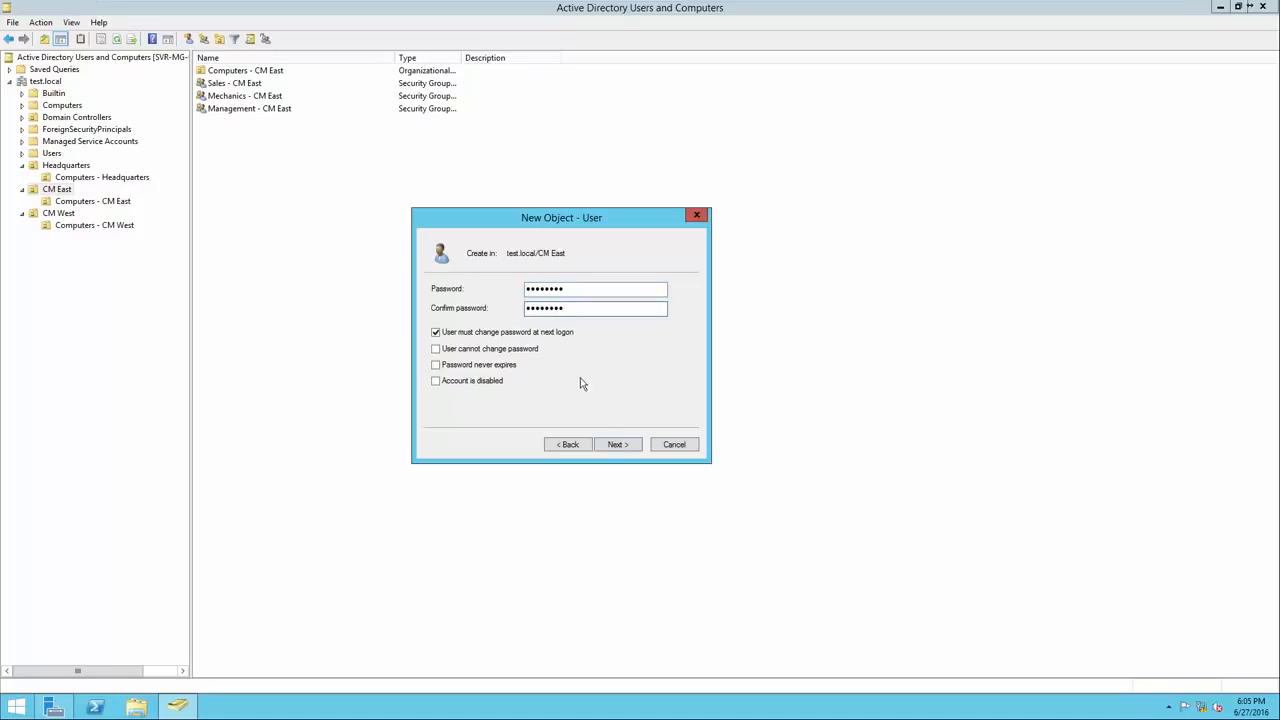
click(615, 444)
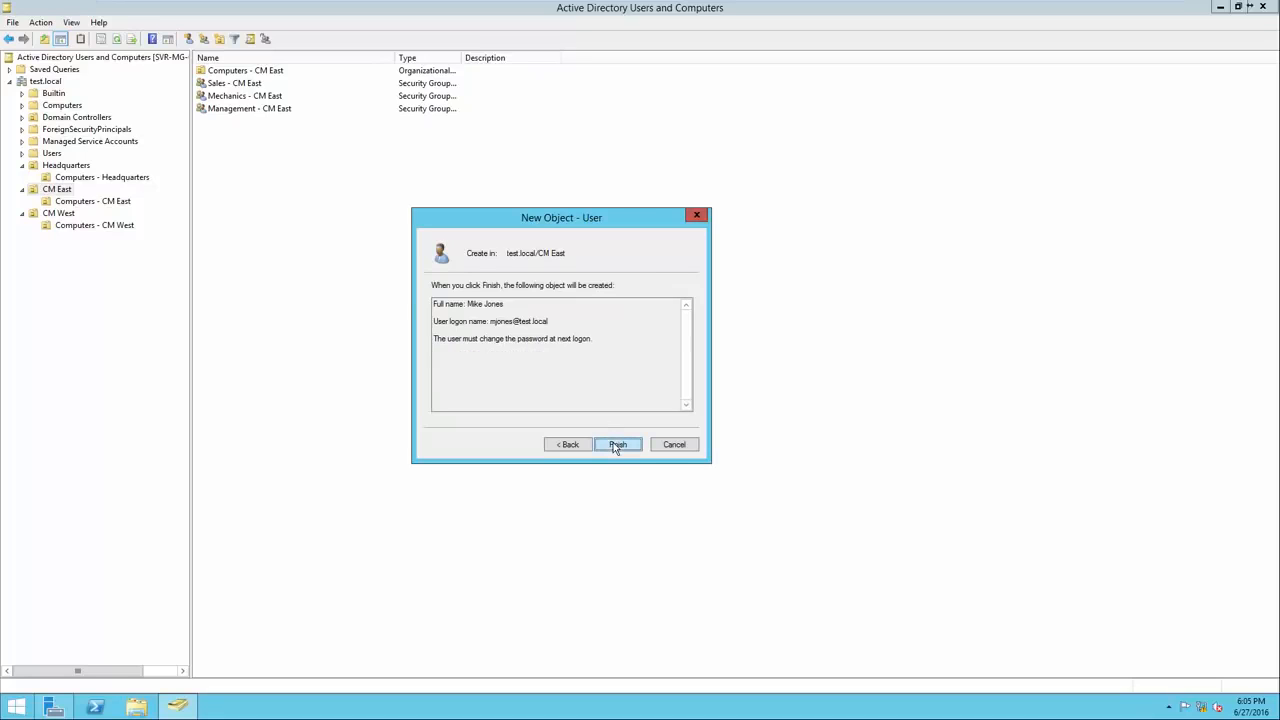
click(615, 445)
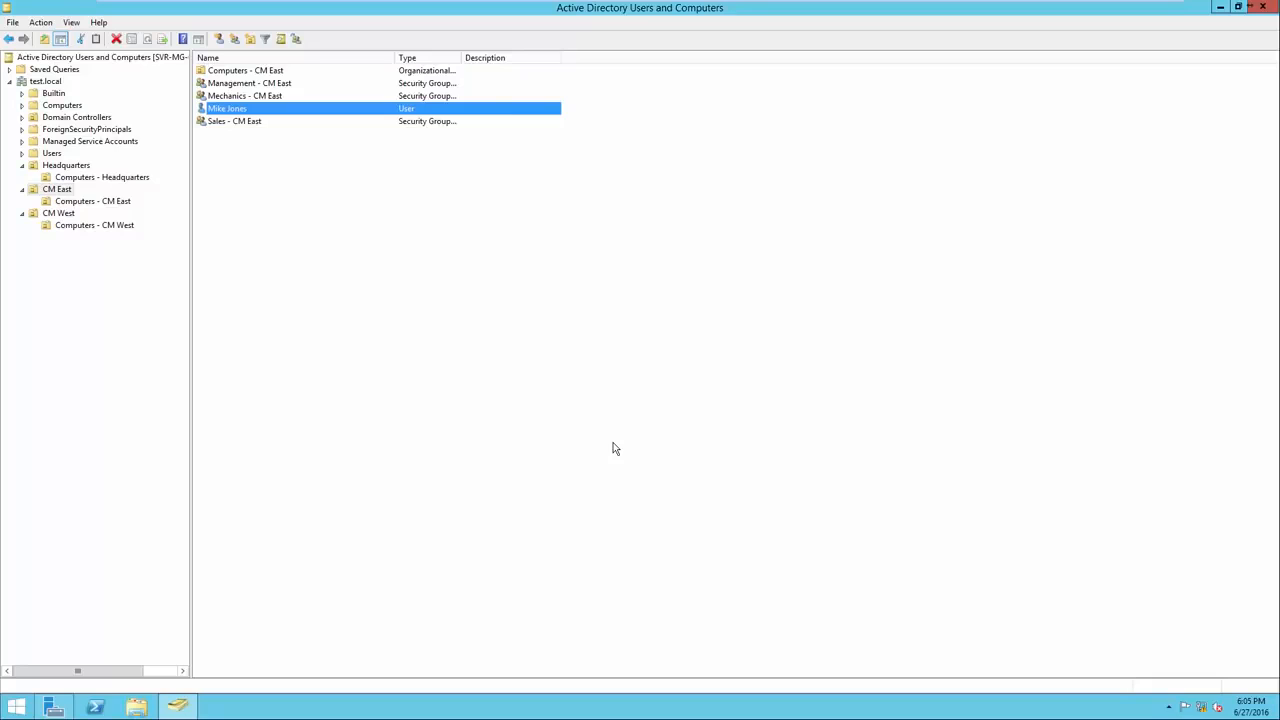
Add the new user to the Mechanics - CM East group via Add to a group.
click(245, 110)
right_click(242, 113)
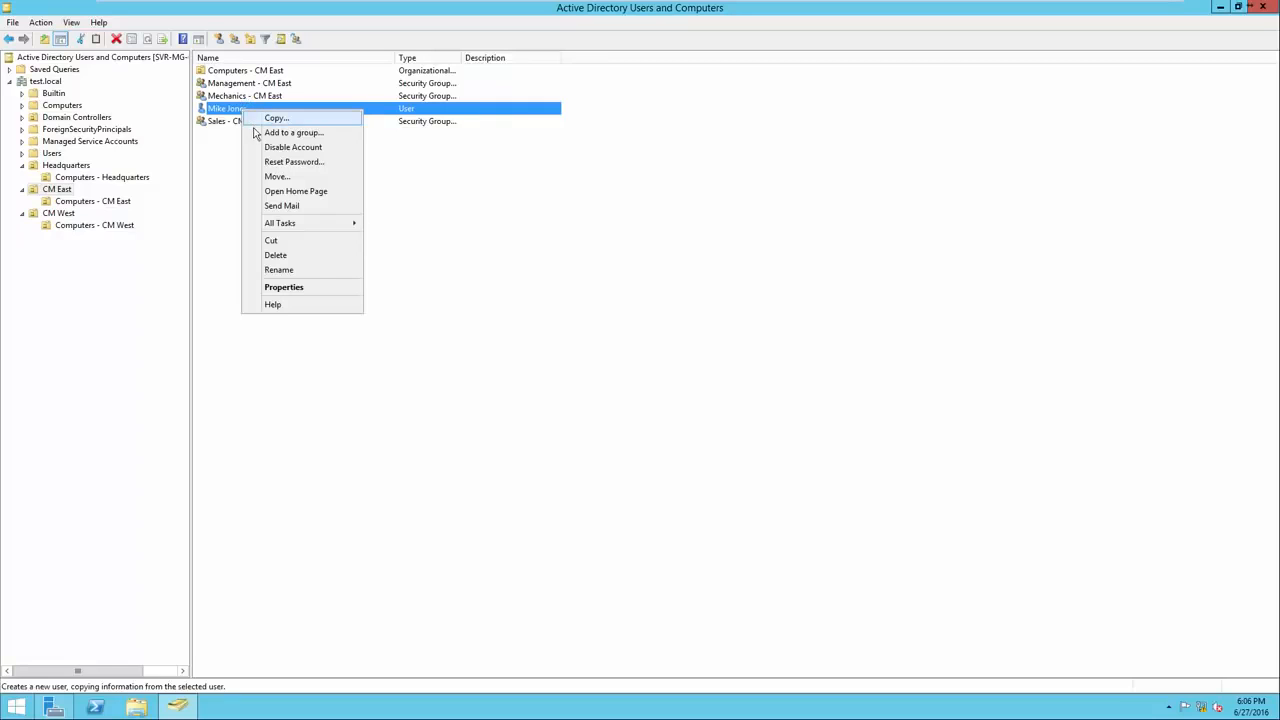
click(285, 132)
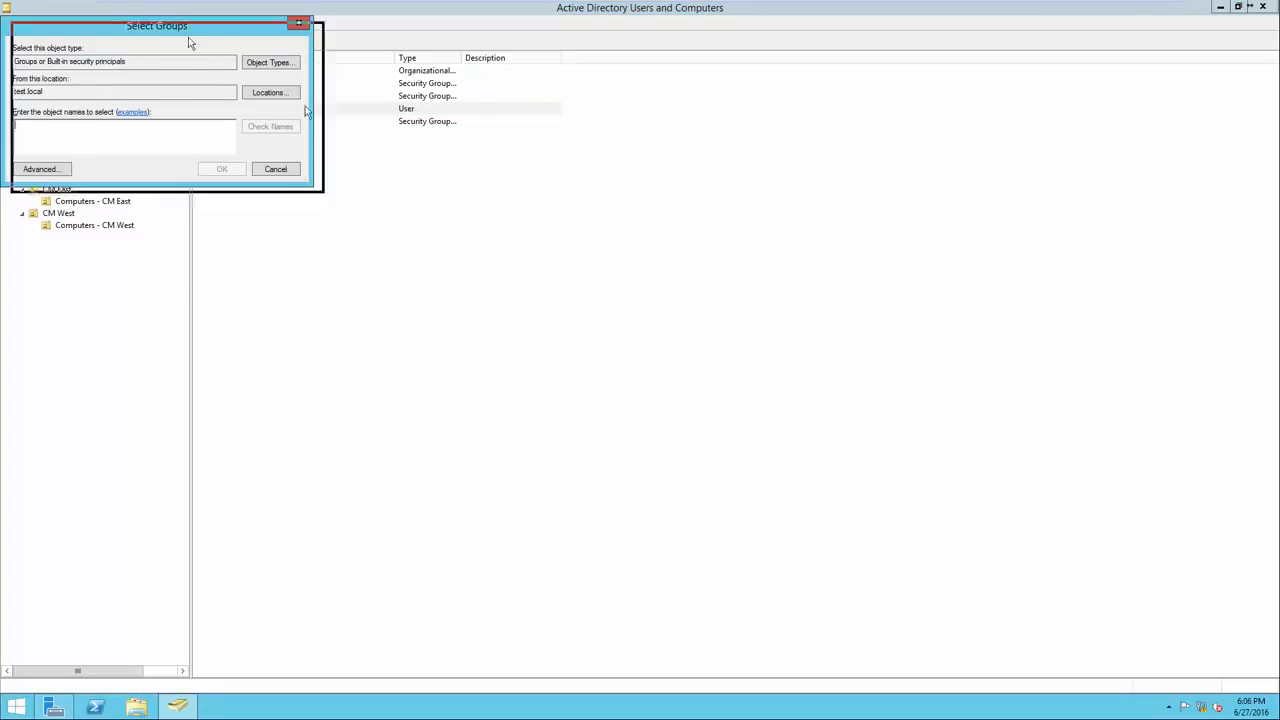
drag(178, 29, 498, 199)
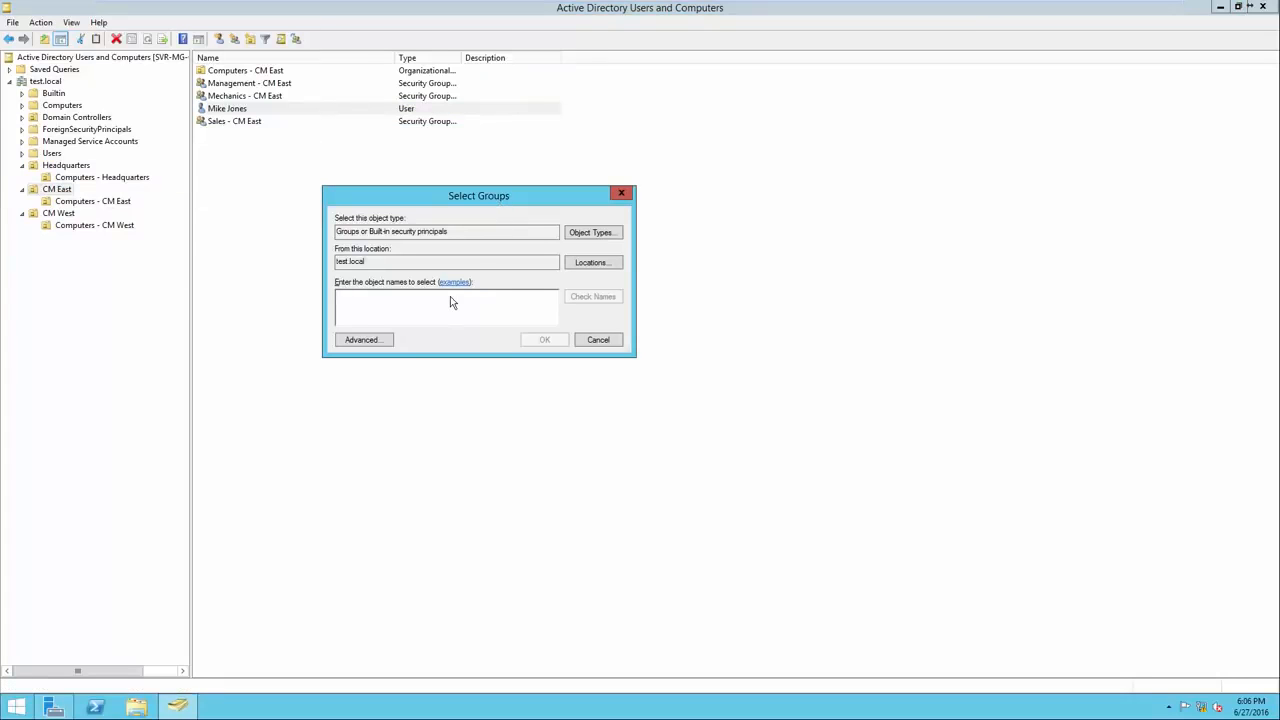
text(Mechanics)
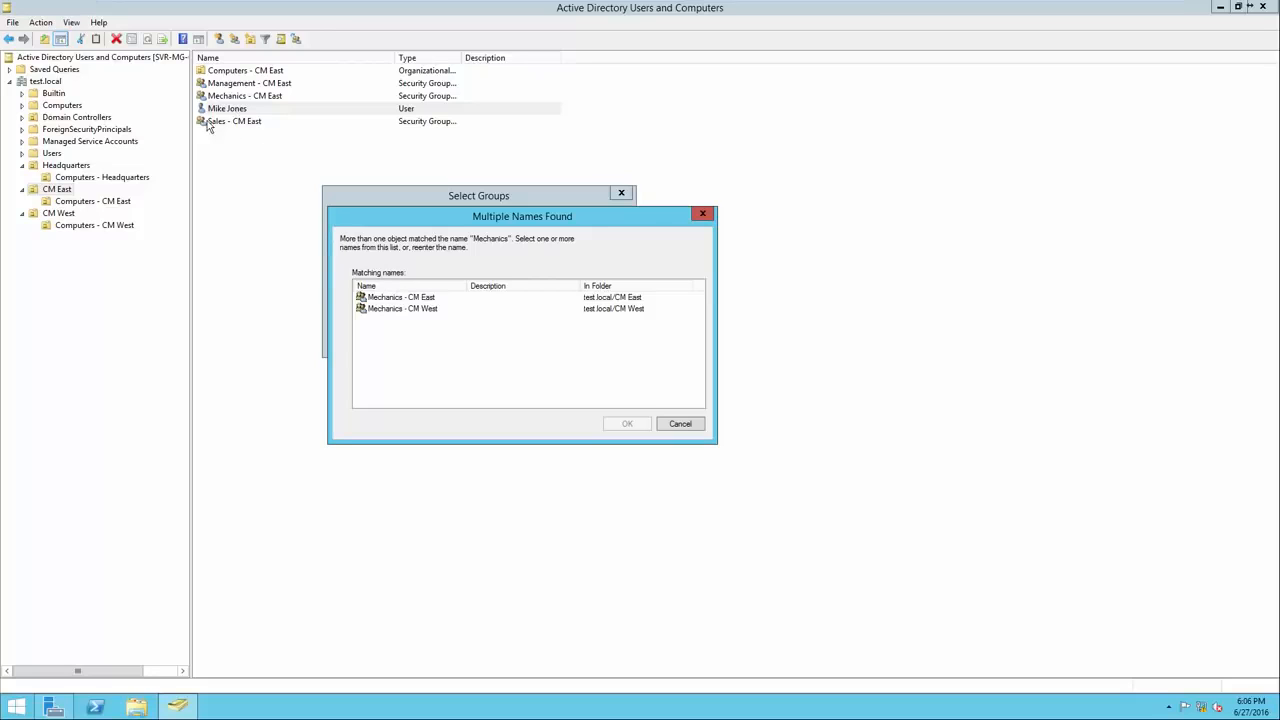
click(403, 299)
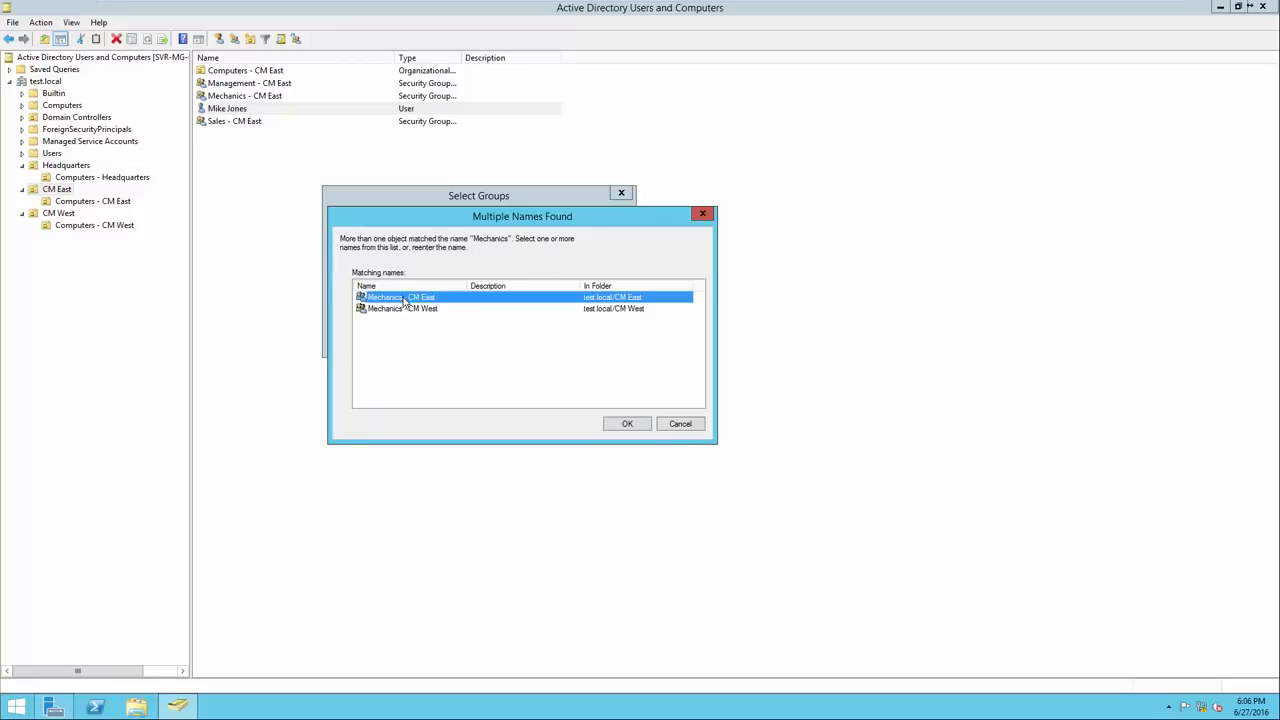
click(622, 428)
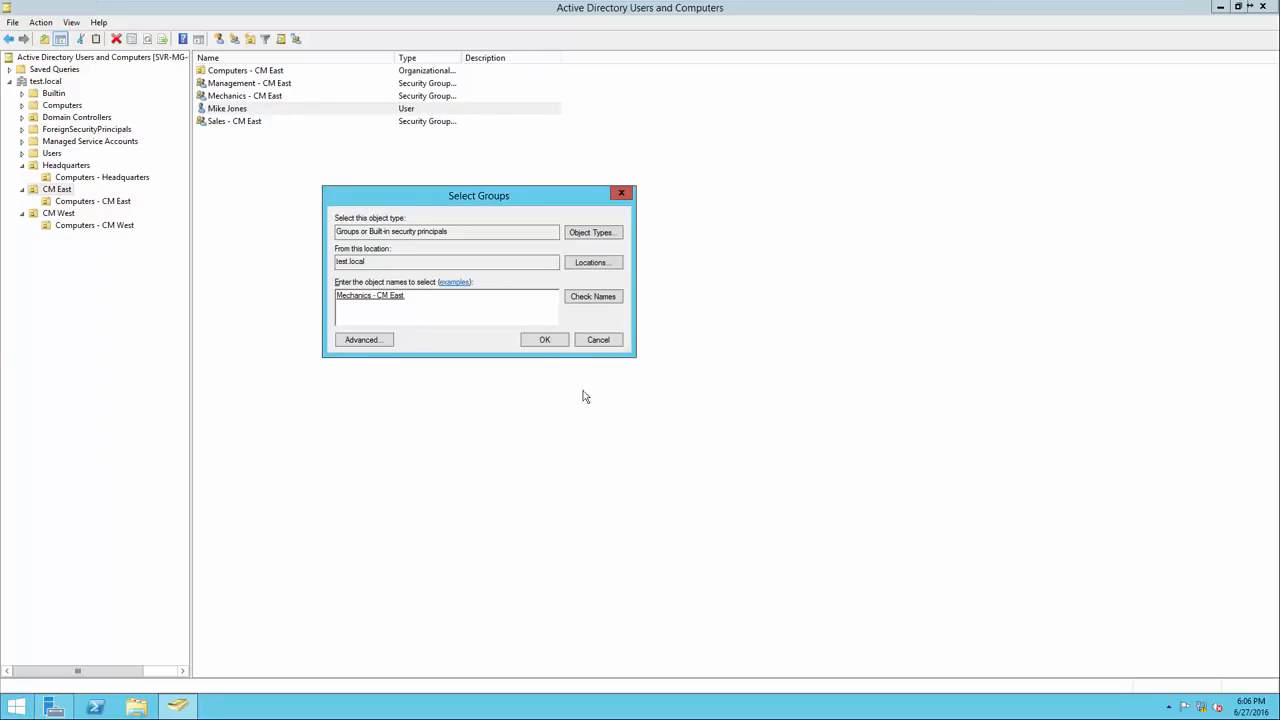
click(545, 340)
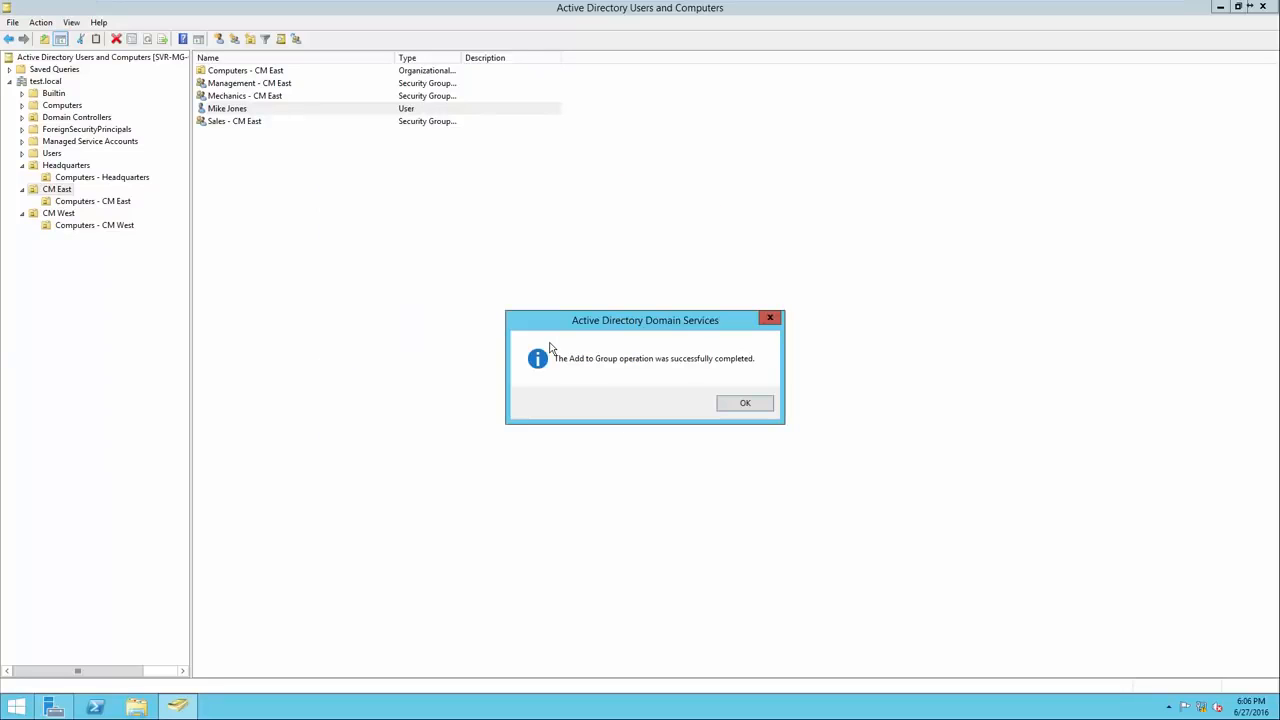
click(746, 404)
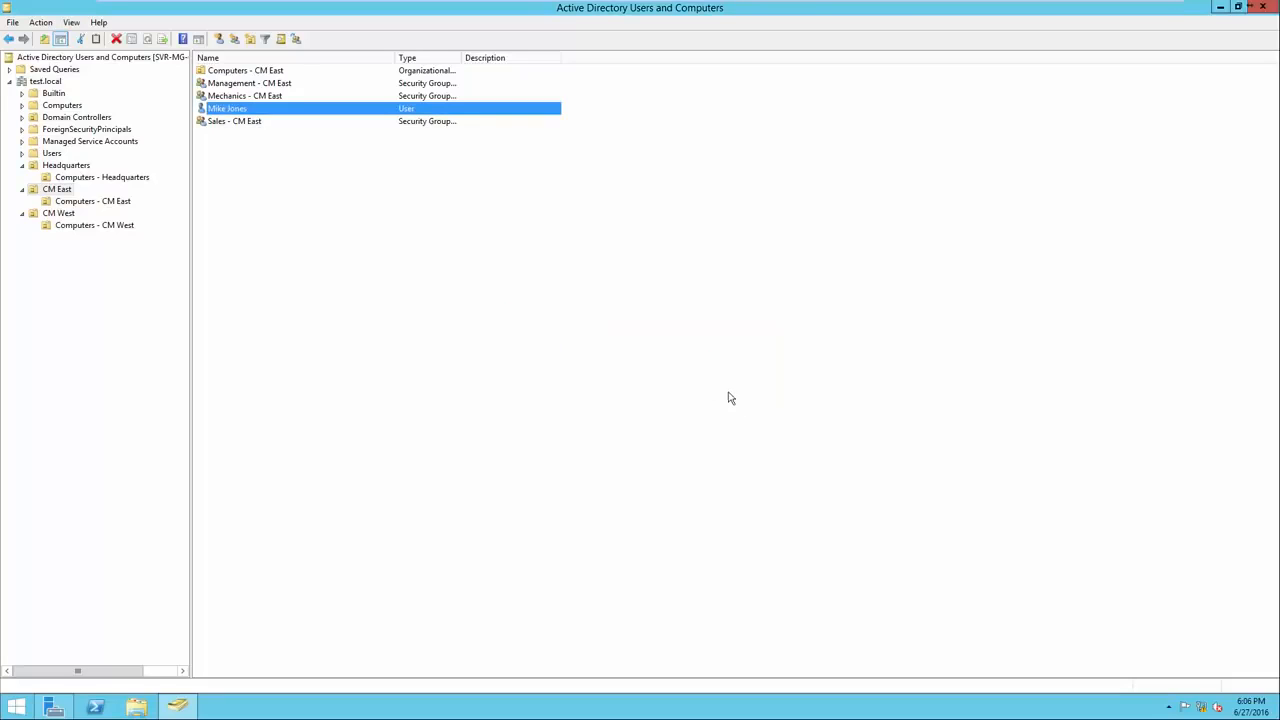
Check the Mechanics - CM East group's Members list, then close its properties.
right_click(285, 96)
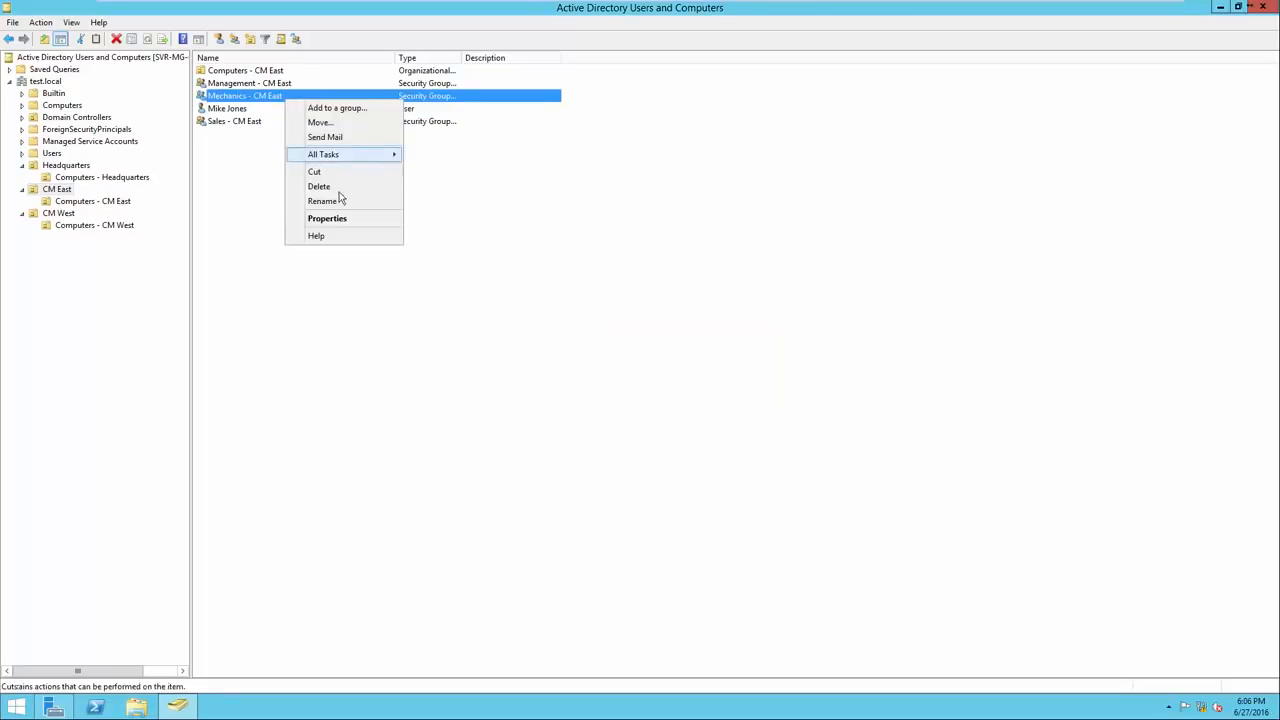
click(349, 219)
click(566, 229)
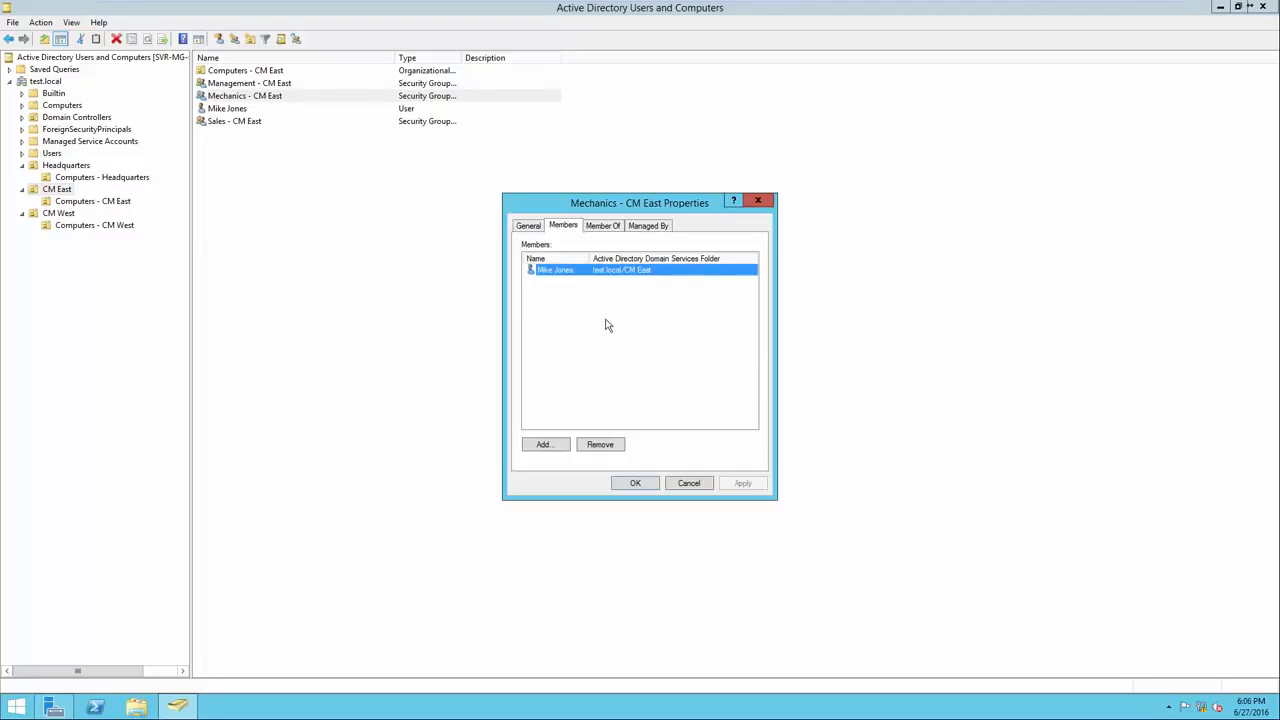
click(640, 485)
click(280, 134)
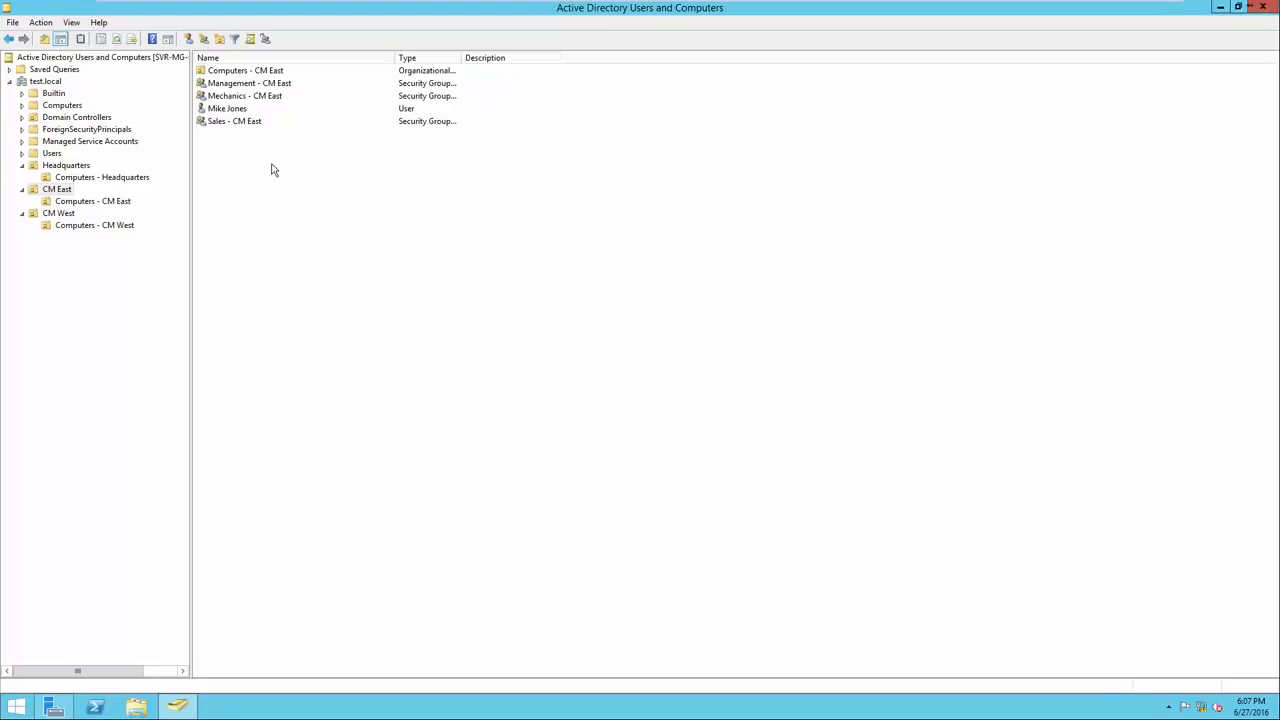
Open the Sales - CM East group's properties on its Members list.
click(234, 109)
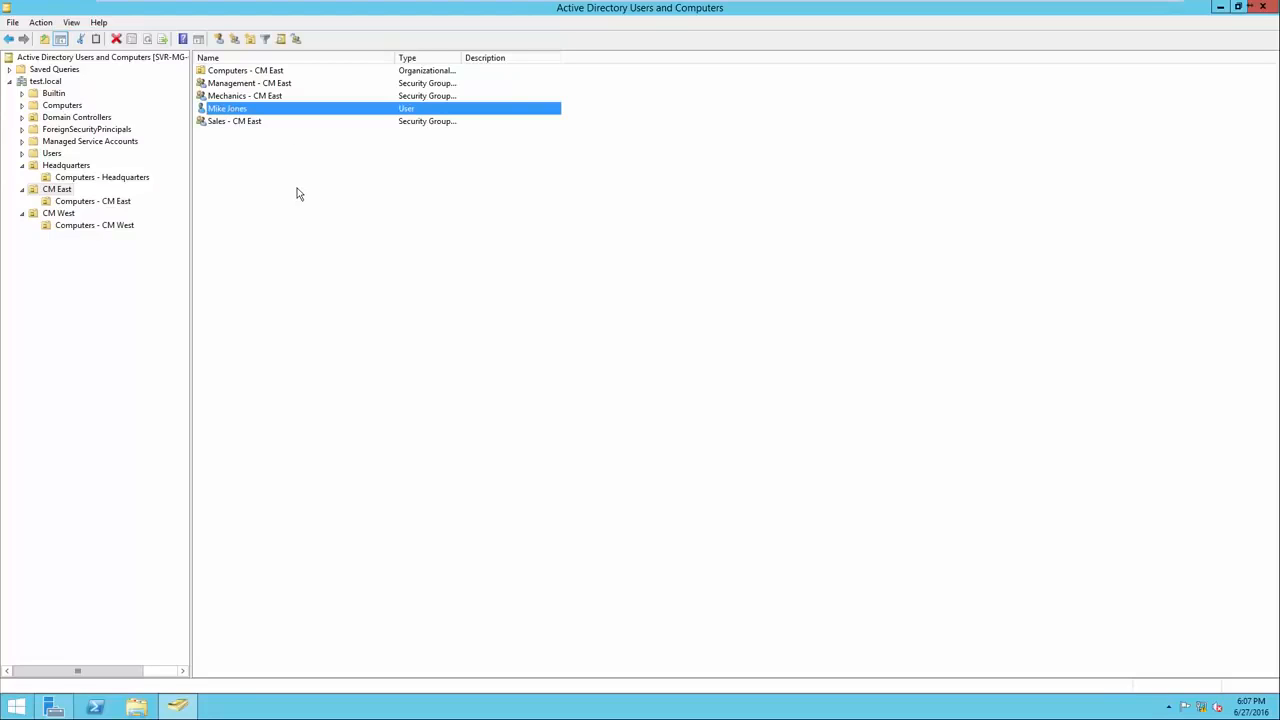
click(256, 121)
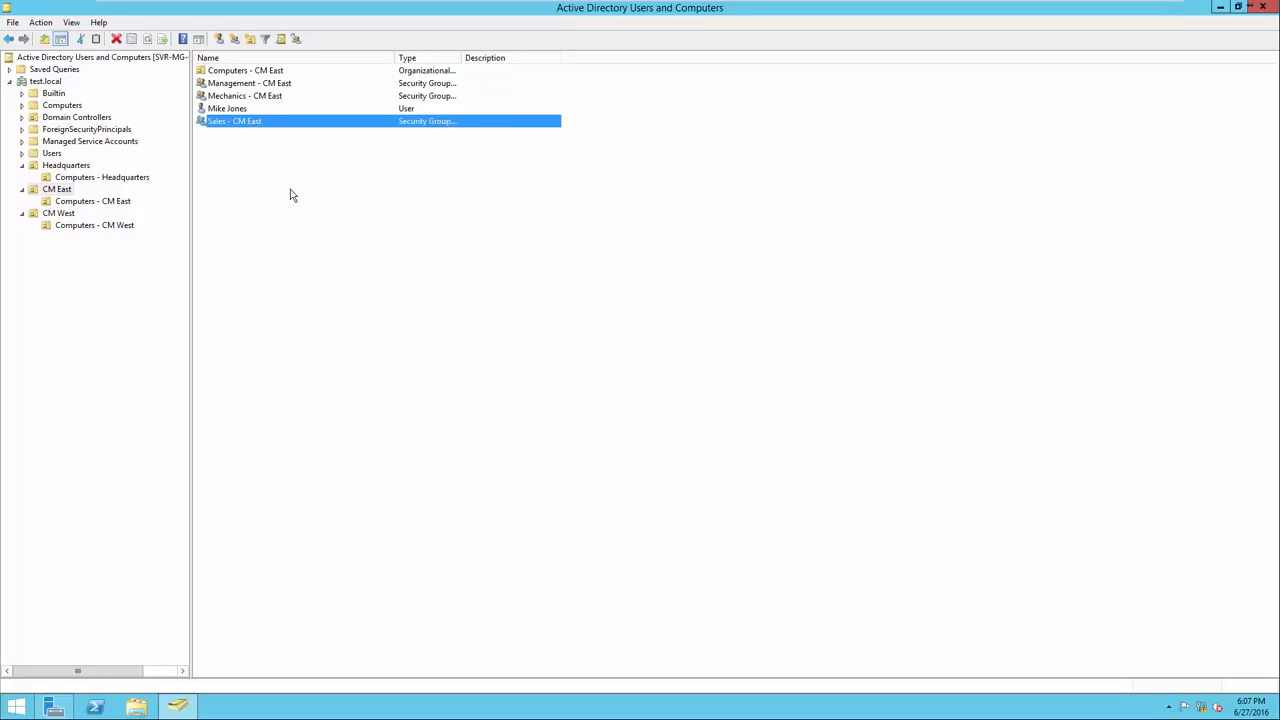
right_click(254, 124)
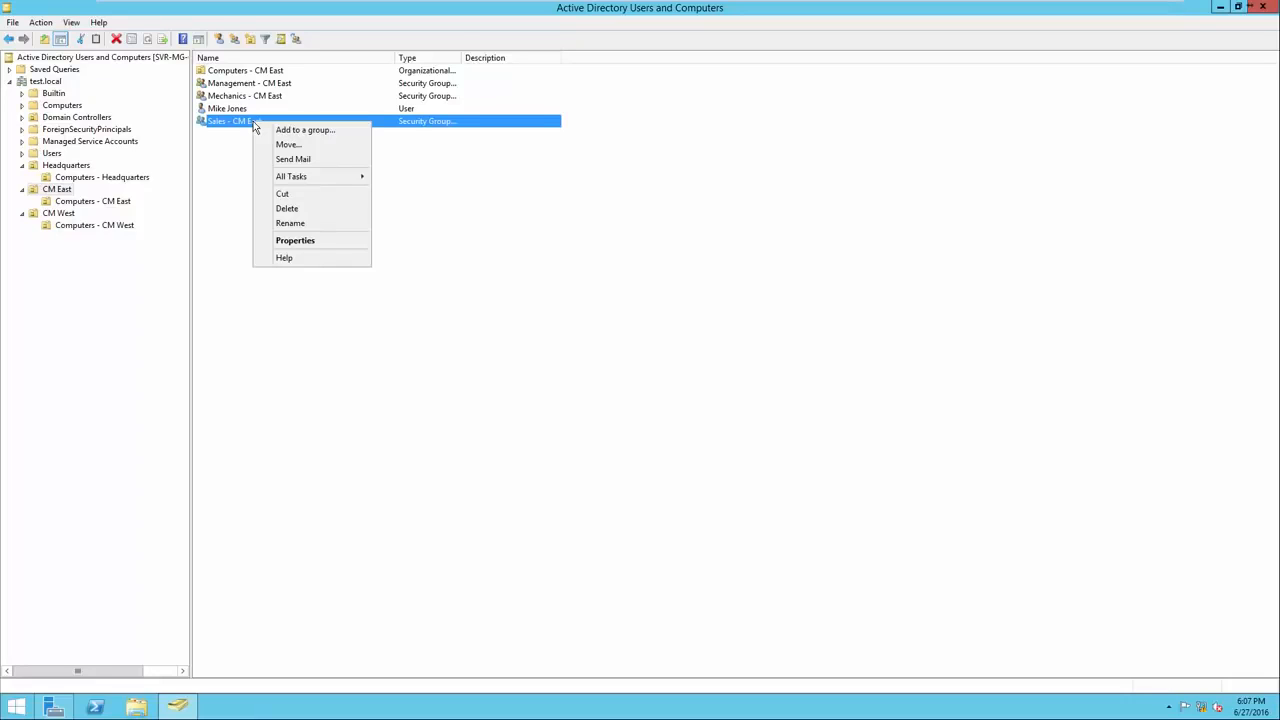
click(294, 241)
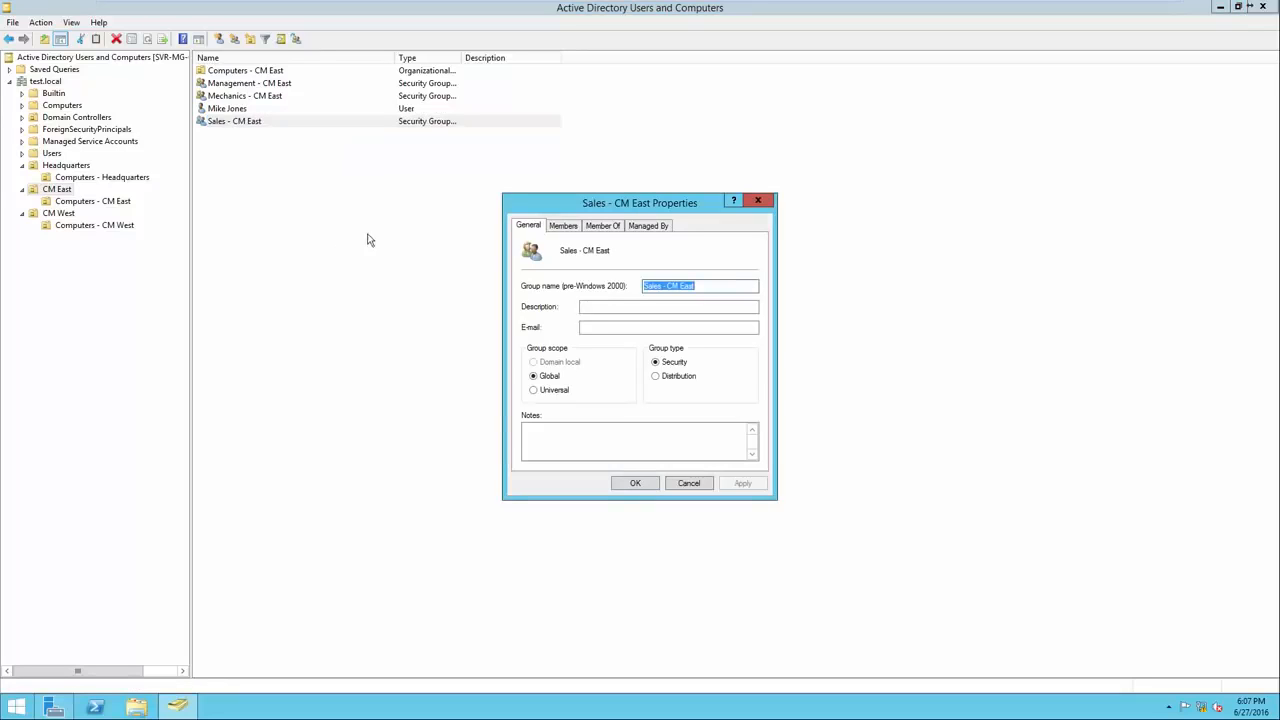
text(4)
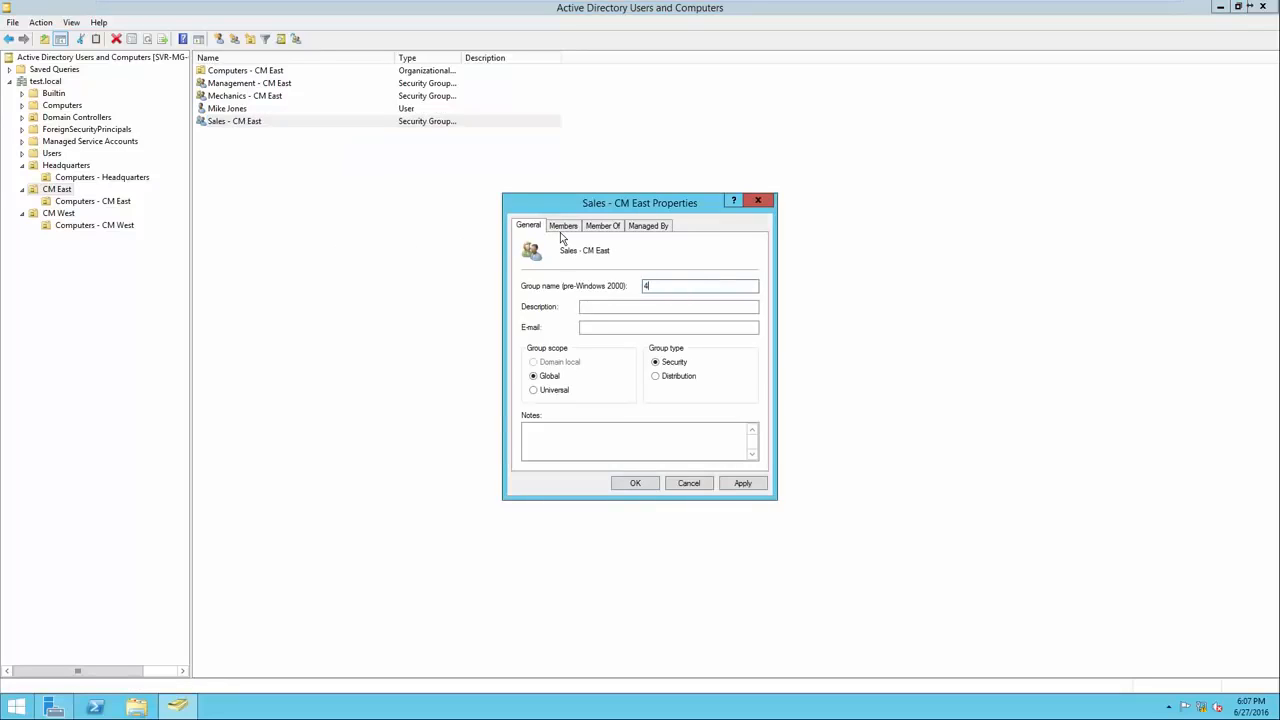
click(564, 228)
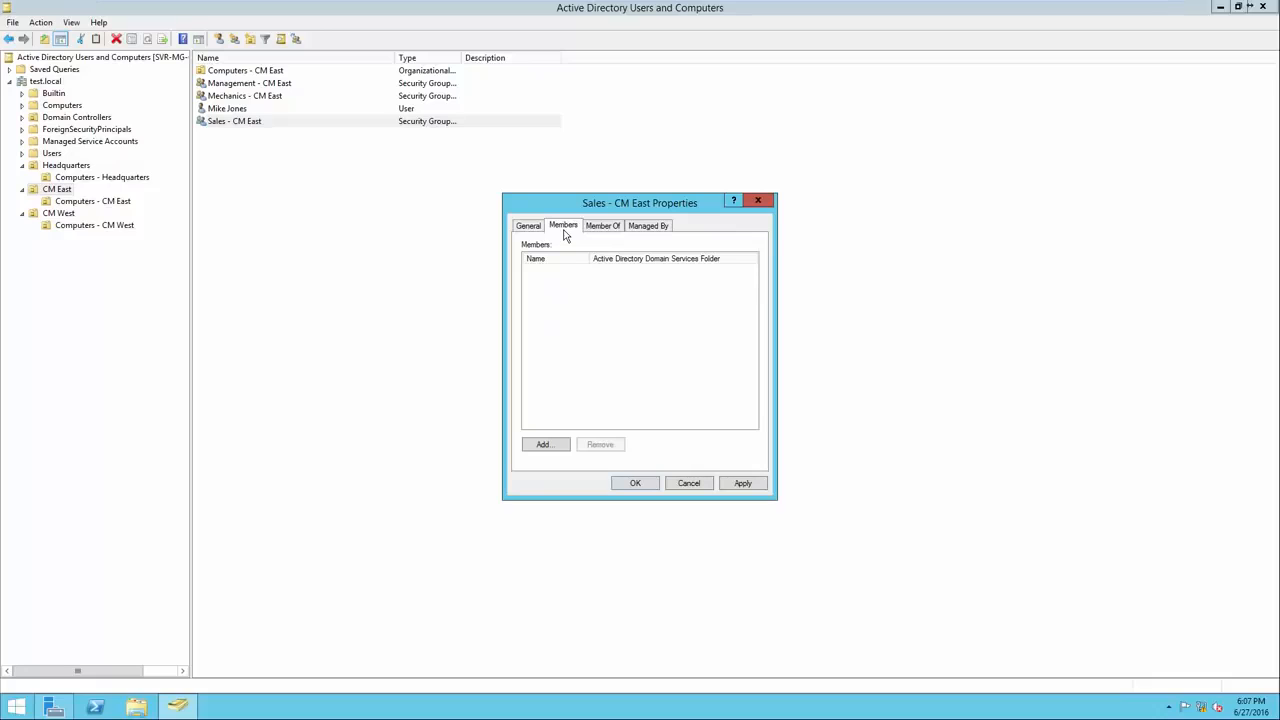
Add the new CM East user as a Sales - CM East member and save.
click(546, 444)
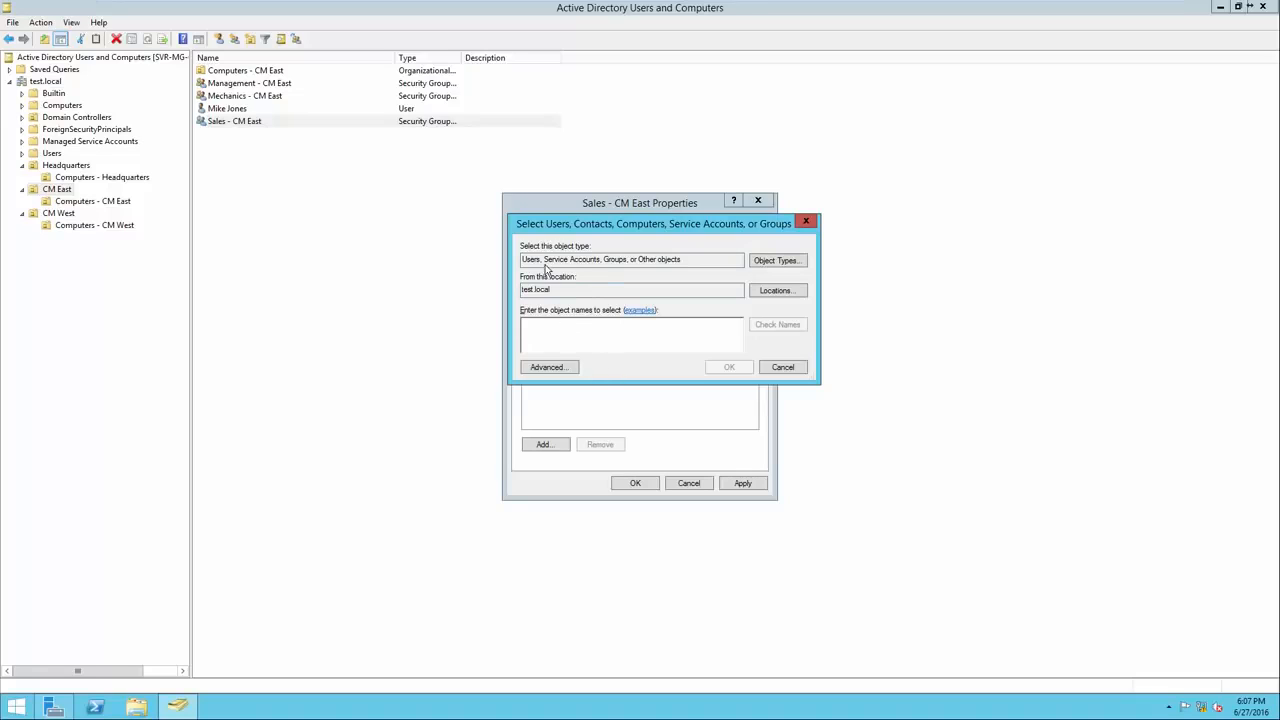
drag(680, 261, 518, 294)
click(550, 295)
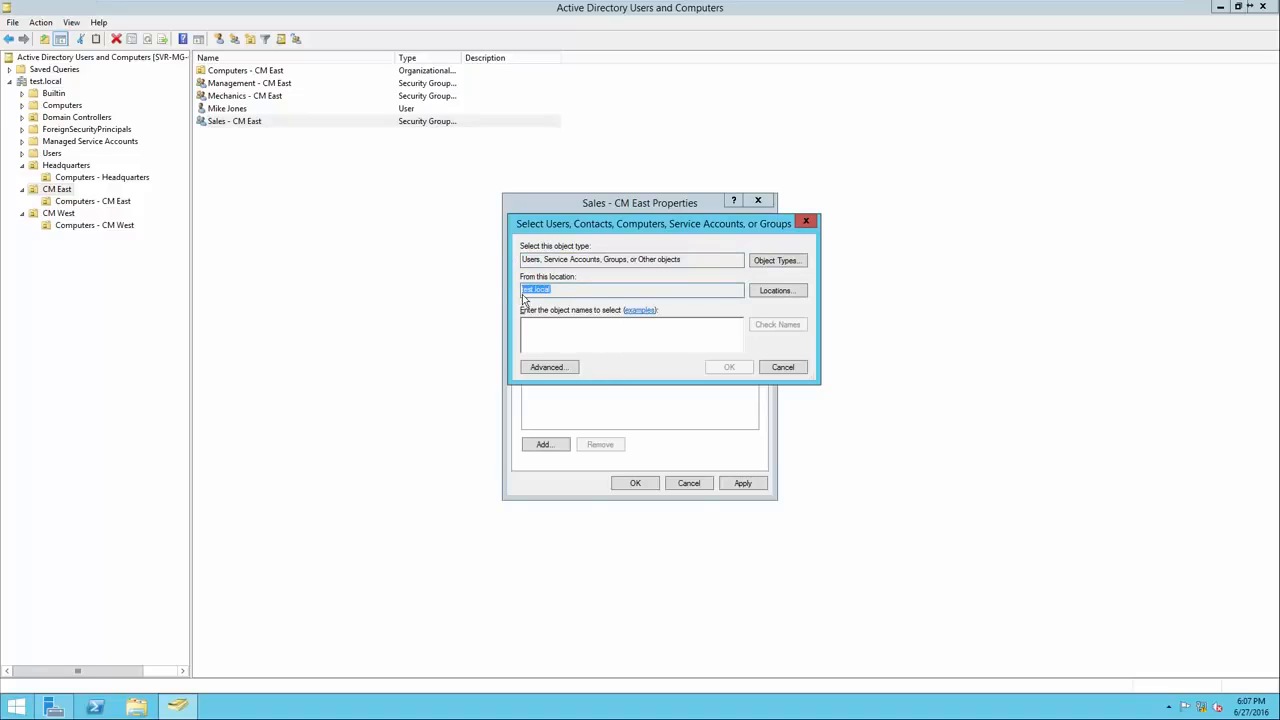
click(571, 333)
text(mike)
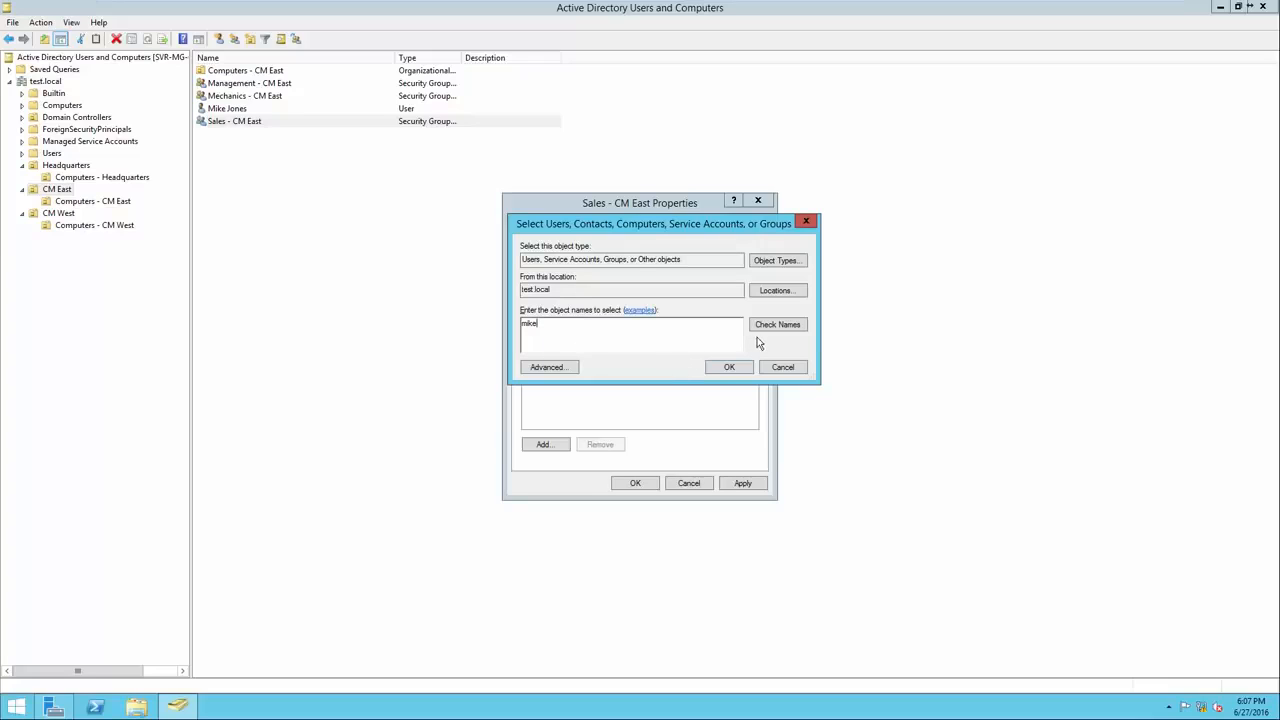
click(777, 326)
drag(622, 330, 531, 329)
click(563, 336)
click(728, 368)
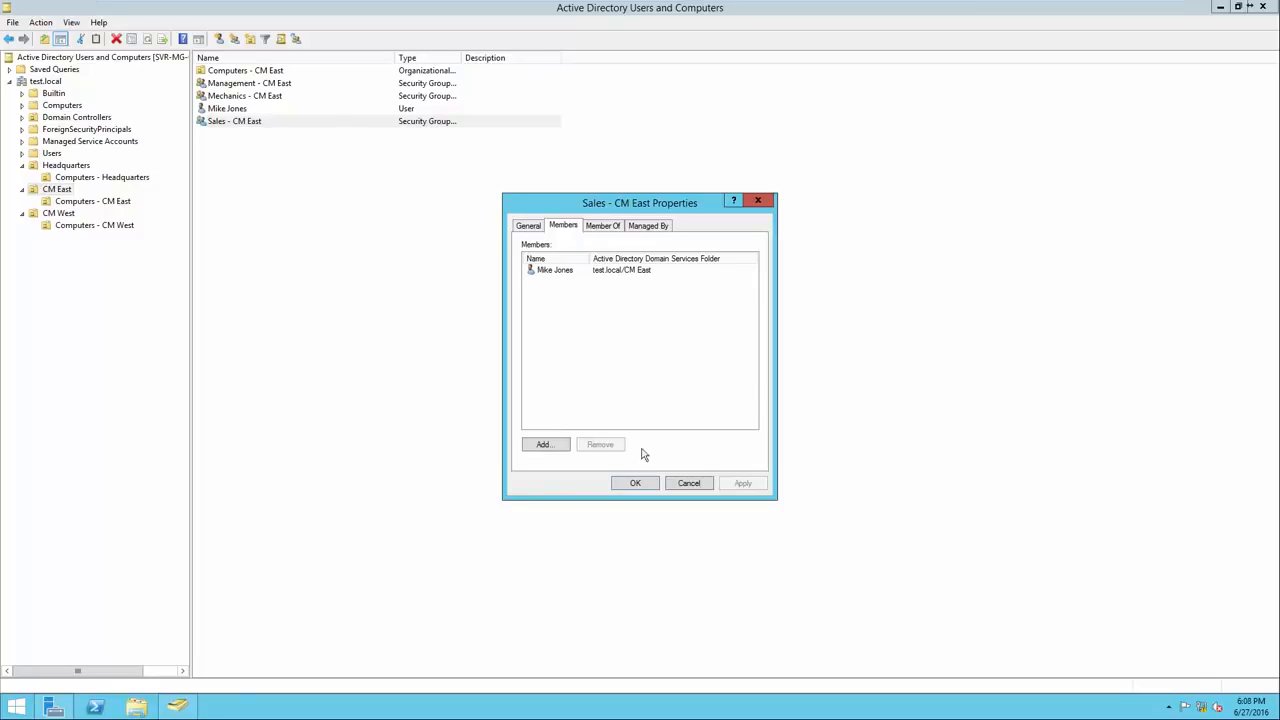
click(636, 483)
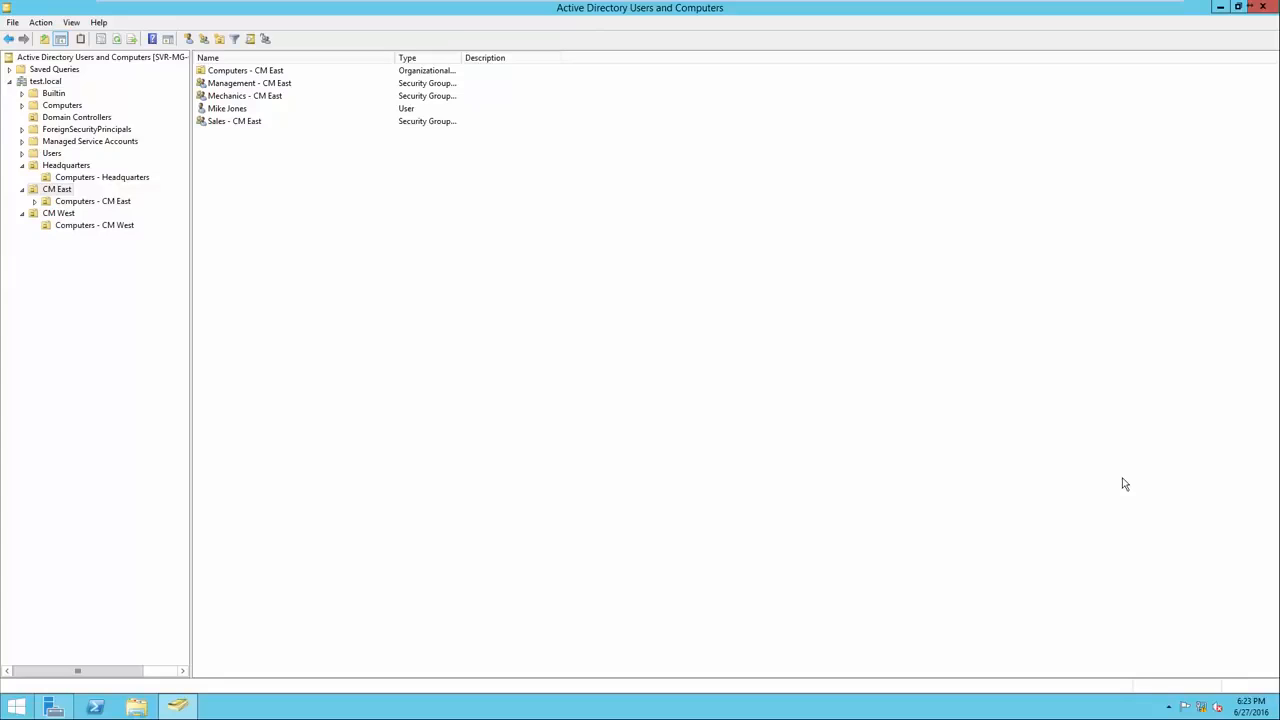
Move the CM East user account into the Headquarters unit.
click(304, 110)
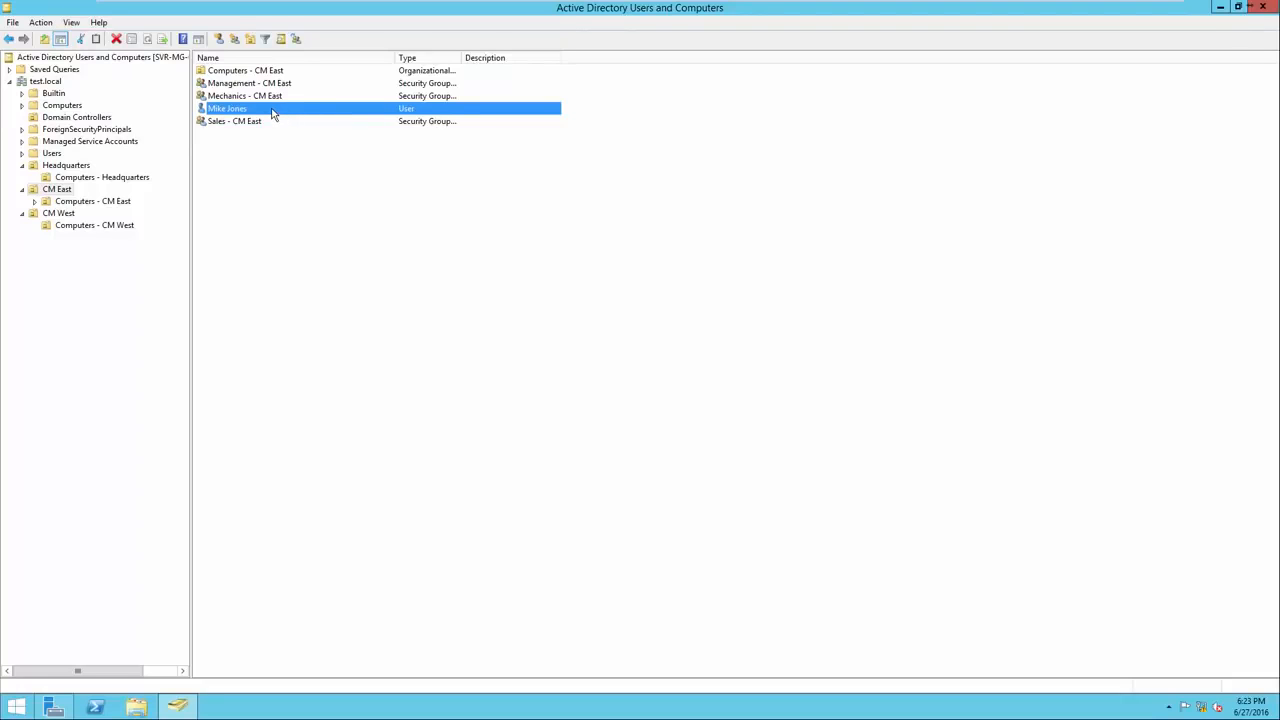
right_click(272, 113)
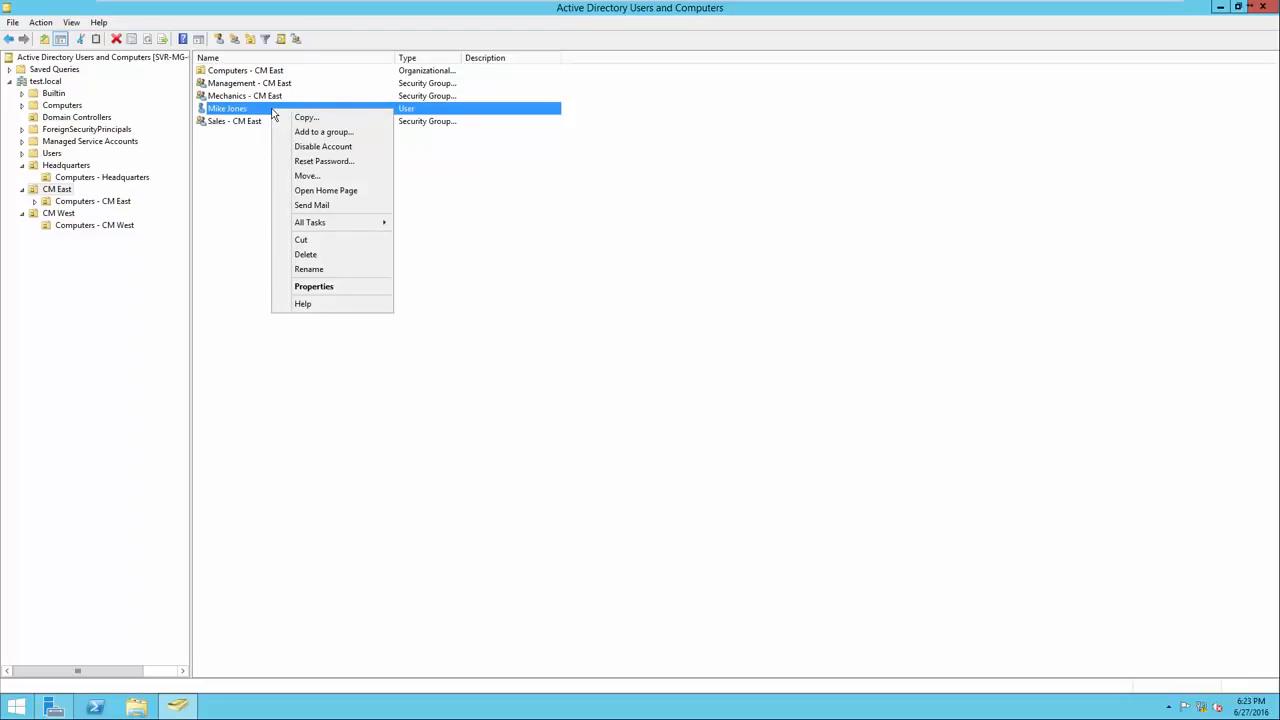
click(306, 176)
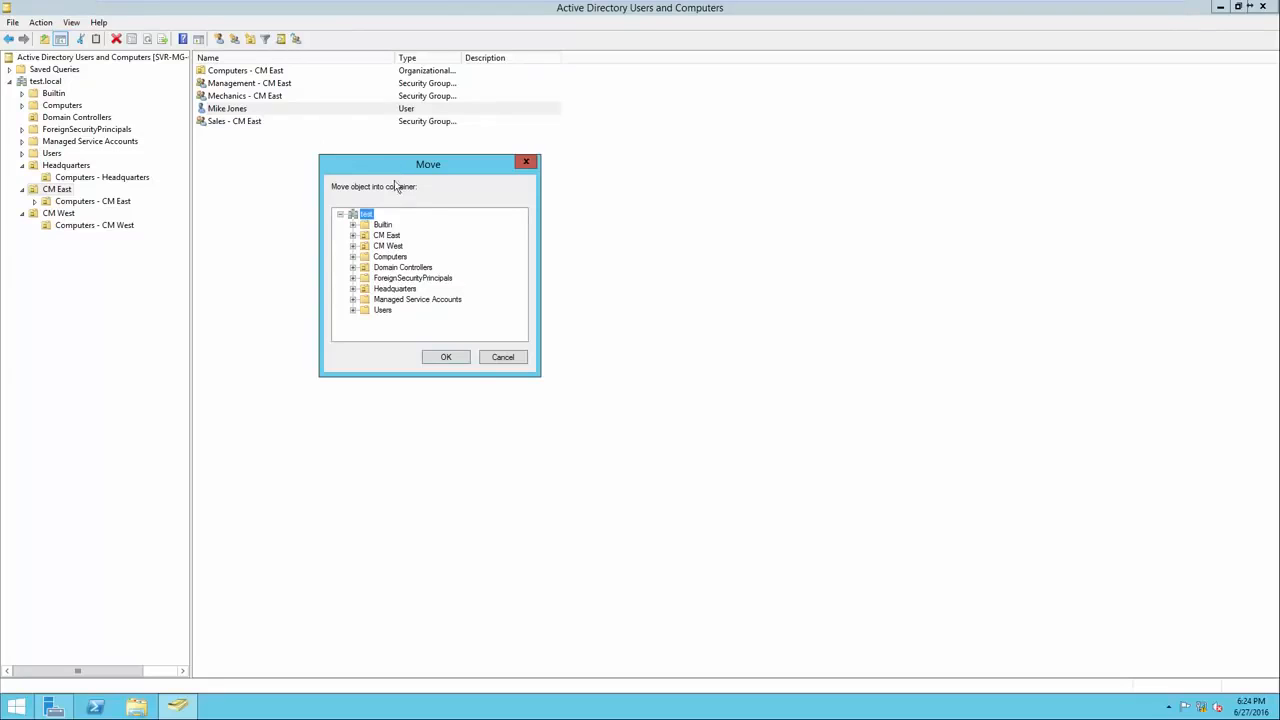
click(396, 289)
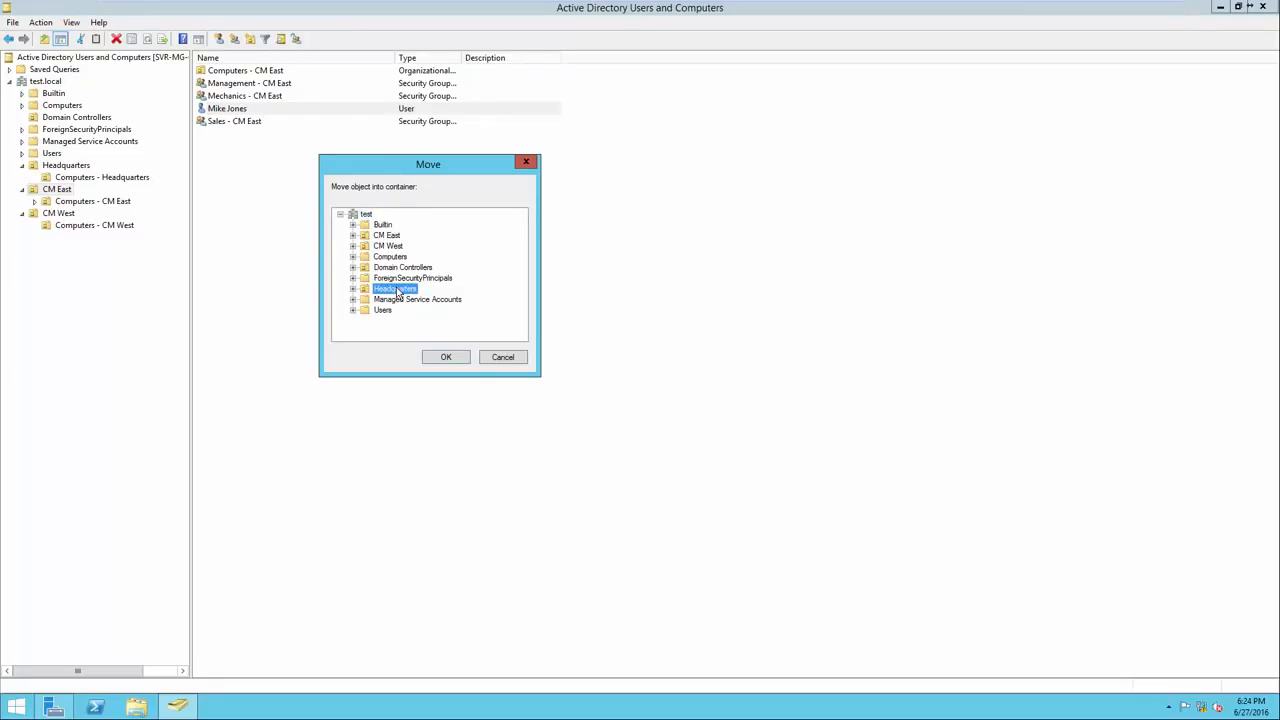
click(446, 358)
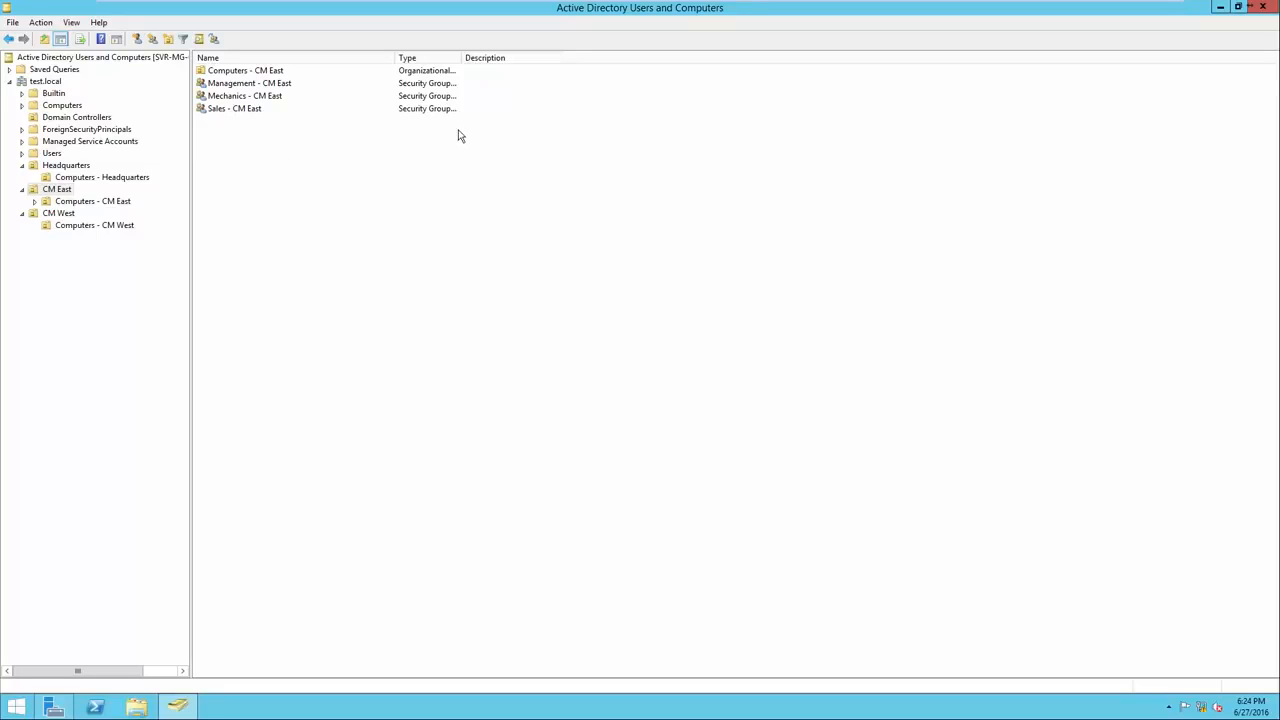
Open the moved user's properties from the Headquarters list.
click(62, 166)
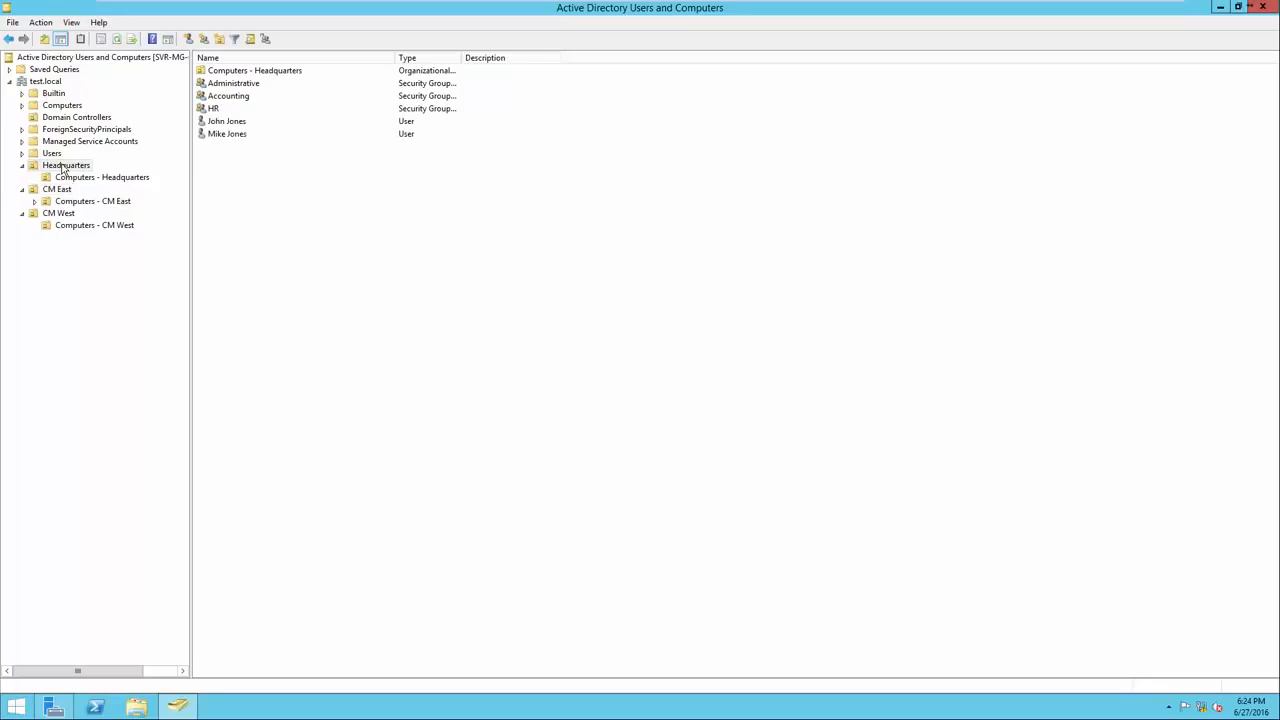
right_click(235, 140)
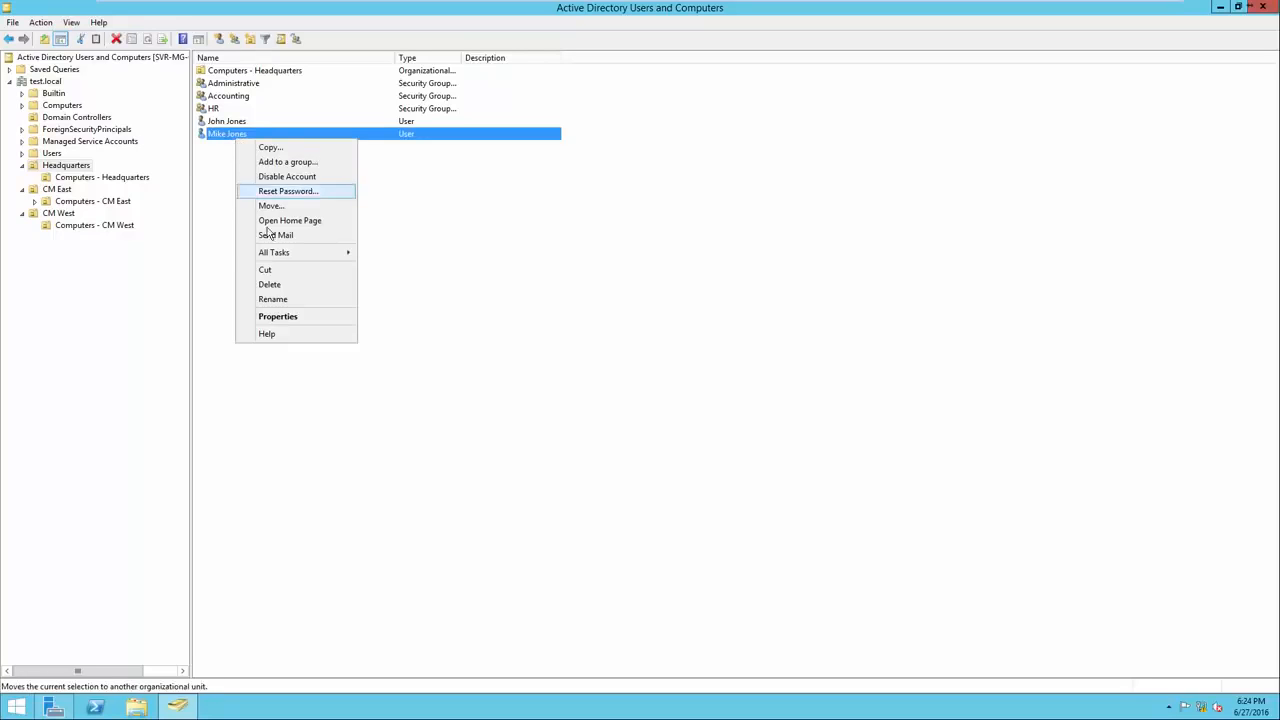
click(280, 316)
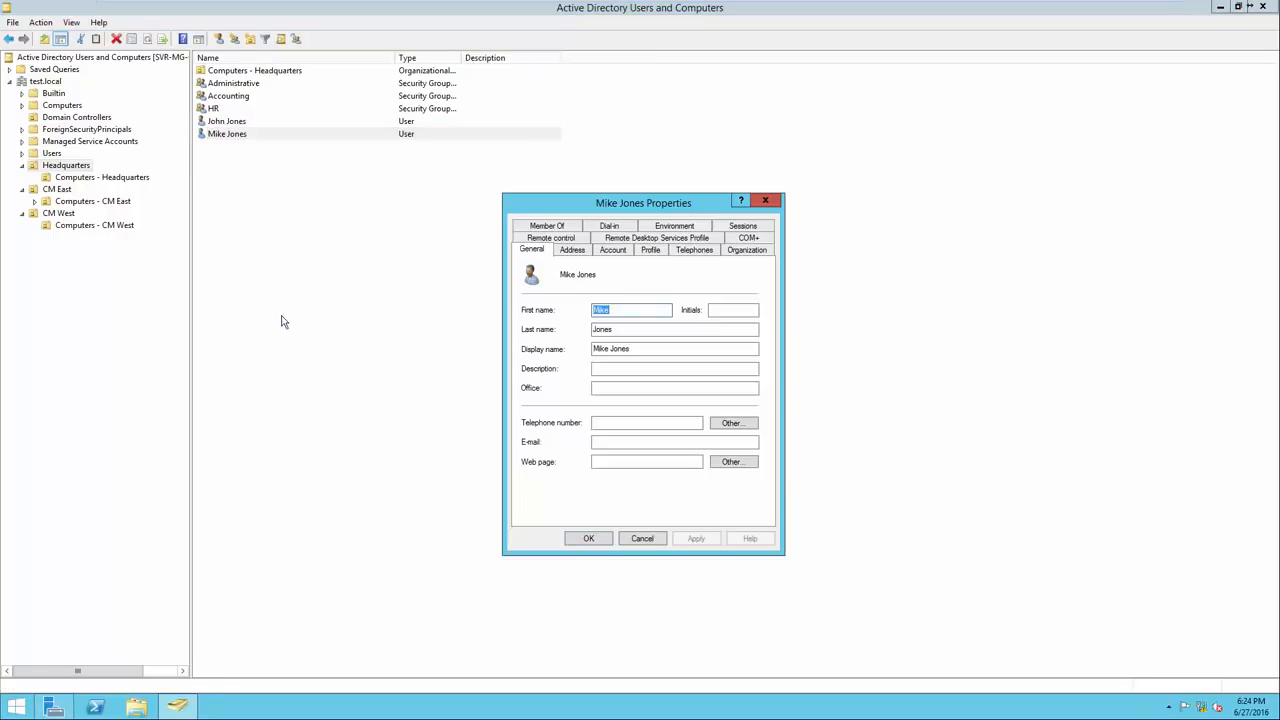
On Member Of, remove Mechanics - CM East and Sales - CM East, then save with OK.
click(548, 229)
drag(680, 286, 684, 286)
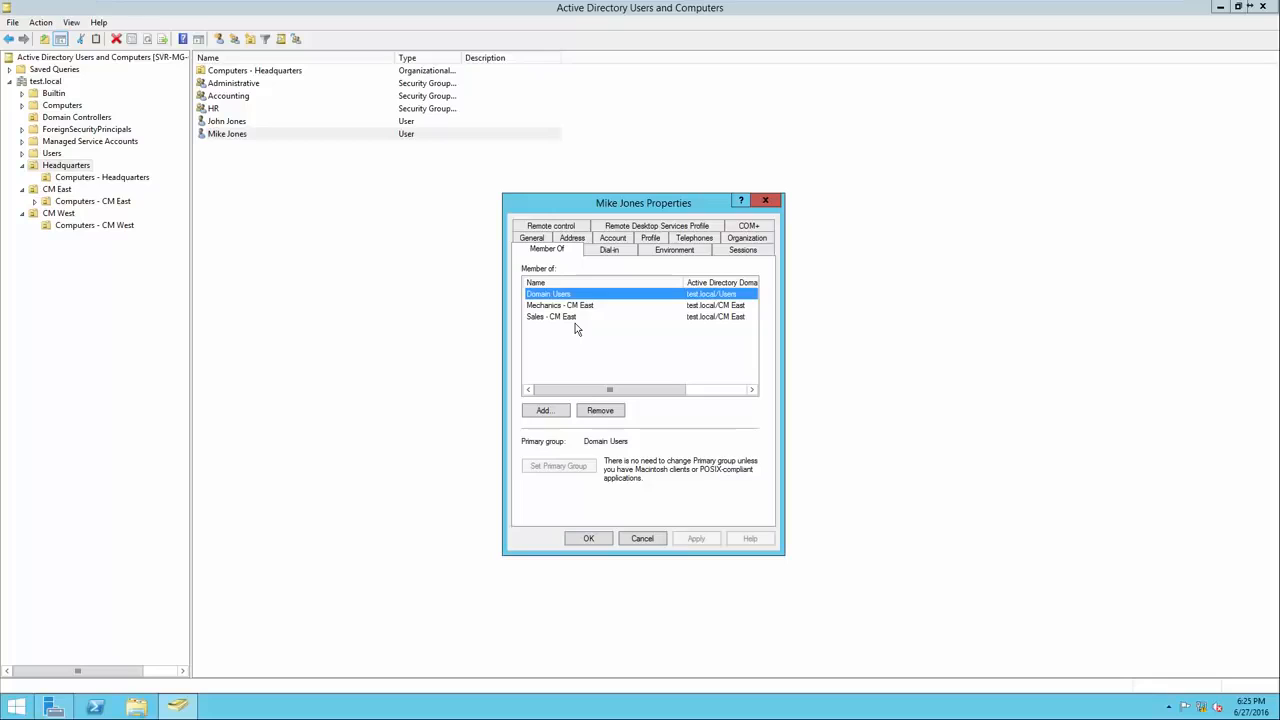
click(575, 308)
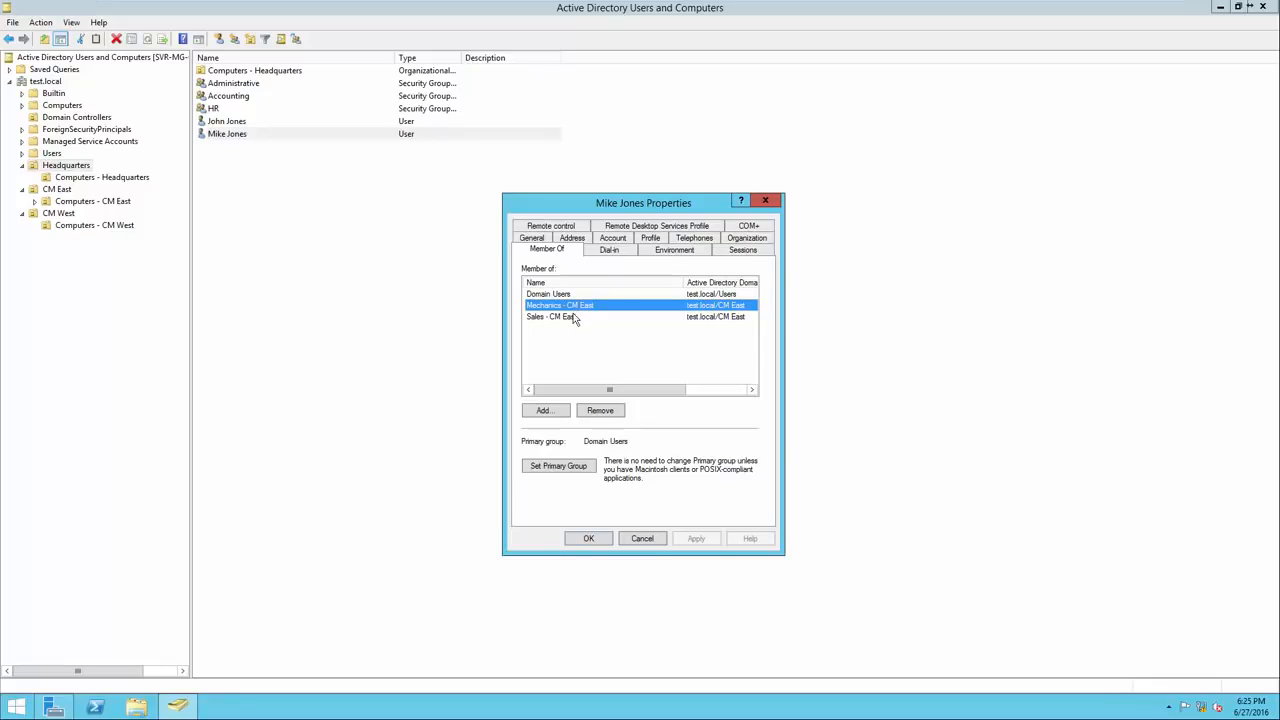
ctrl+click(576, 316)
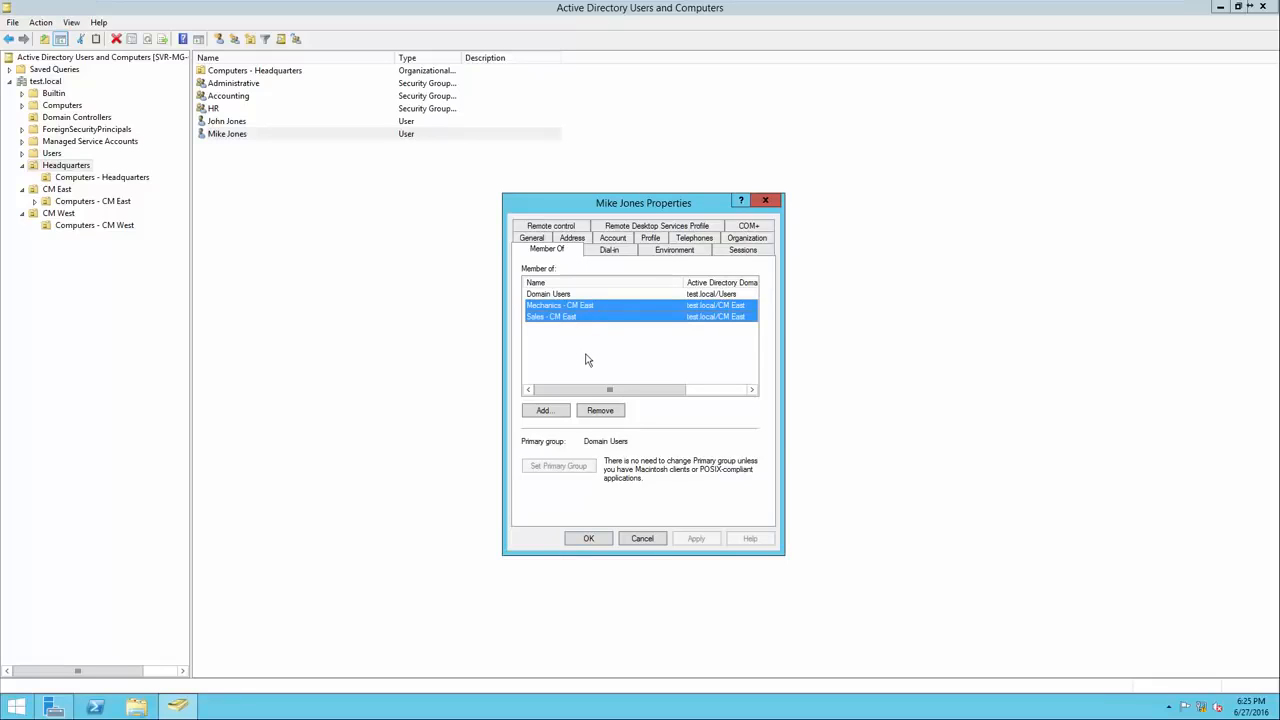
click(600, 411)
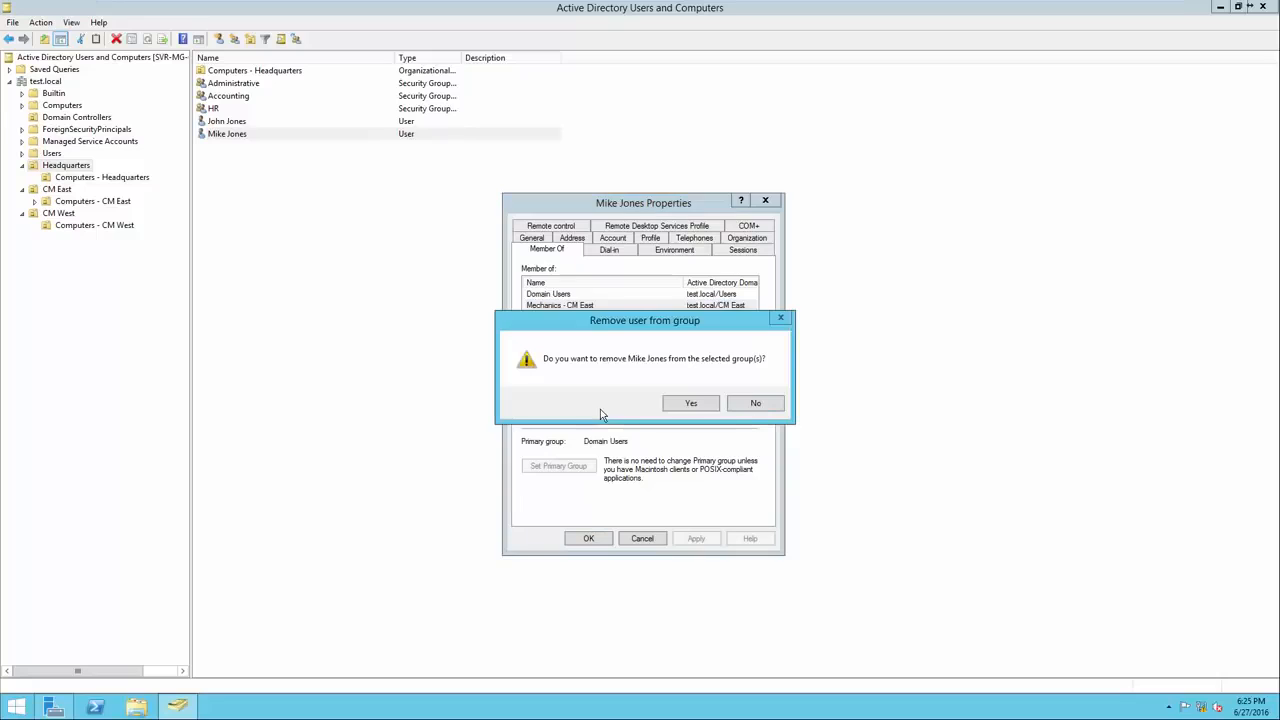
click(683, 405)
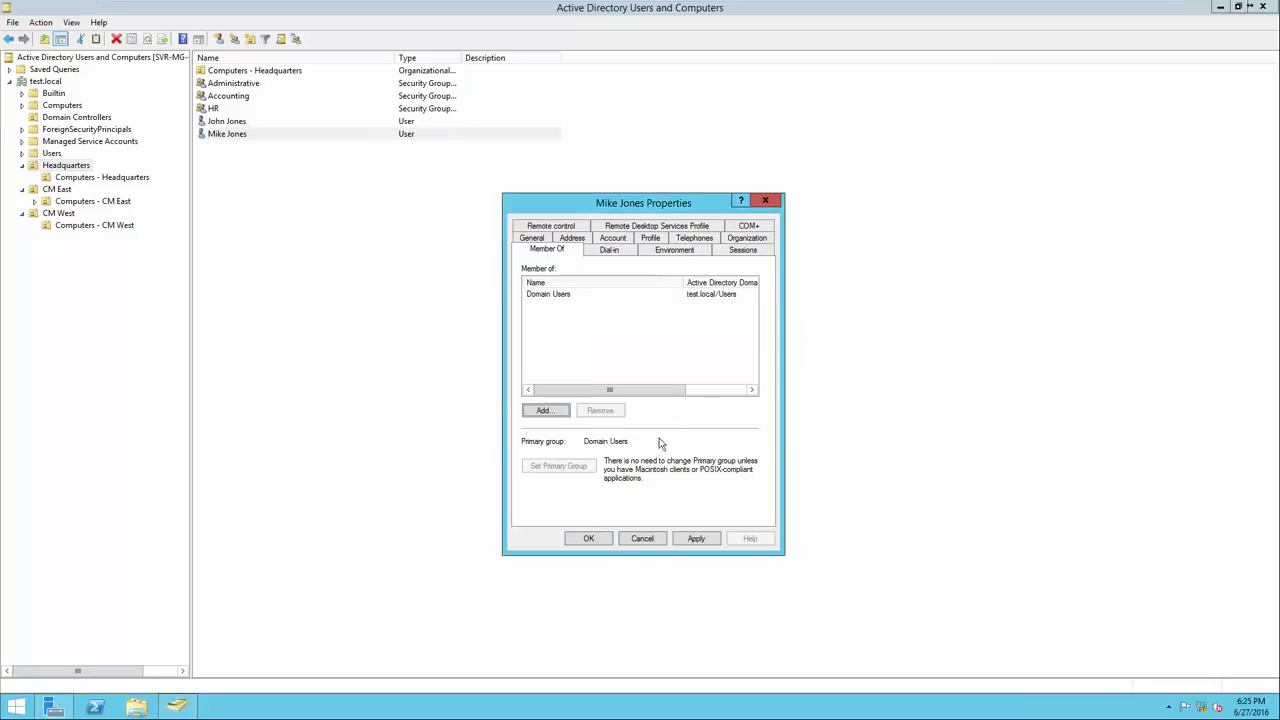
click(596, 538)
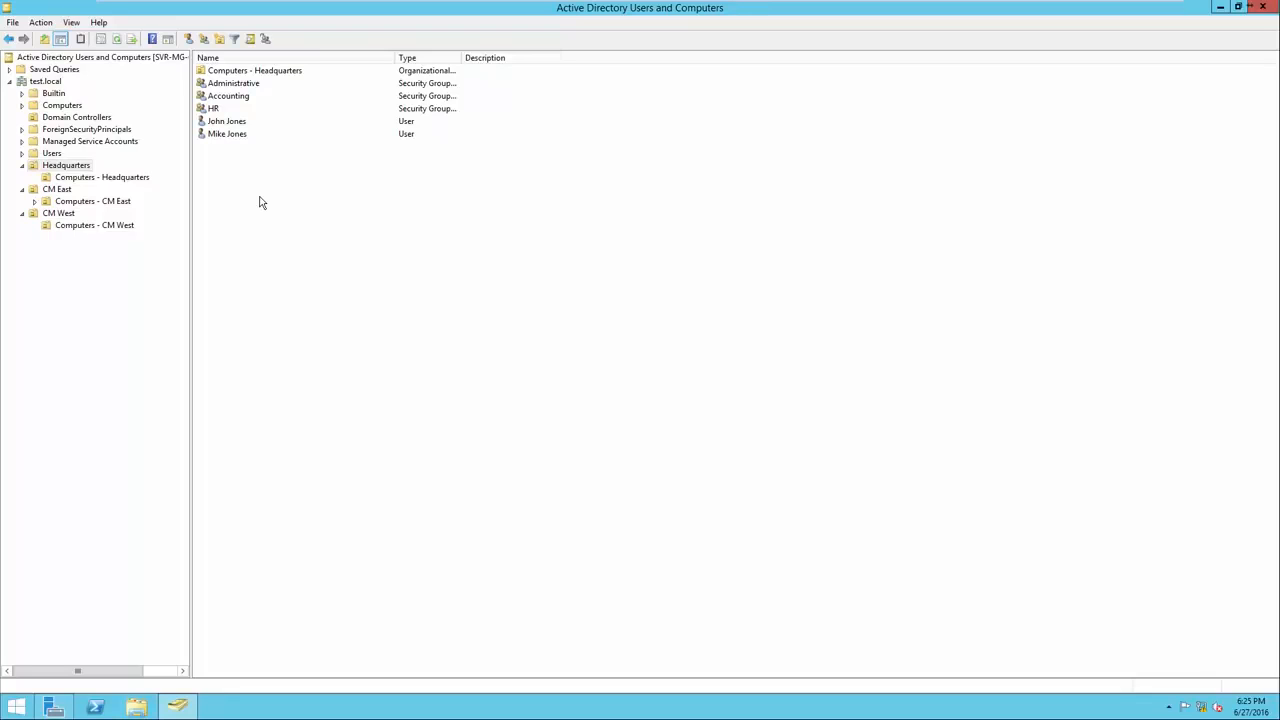
right_click(242, 143)
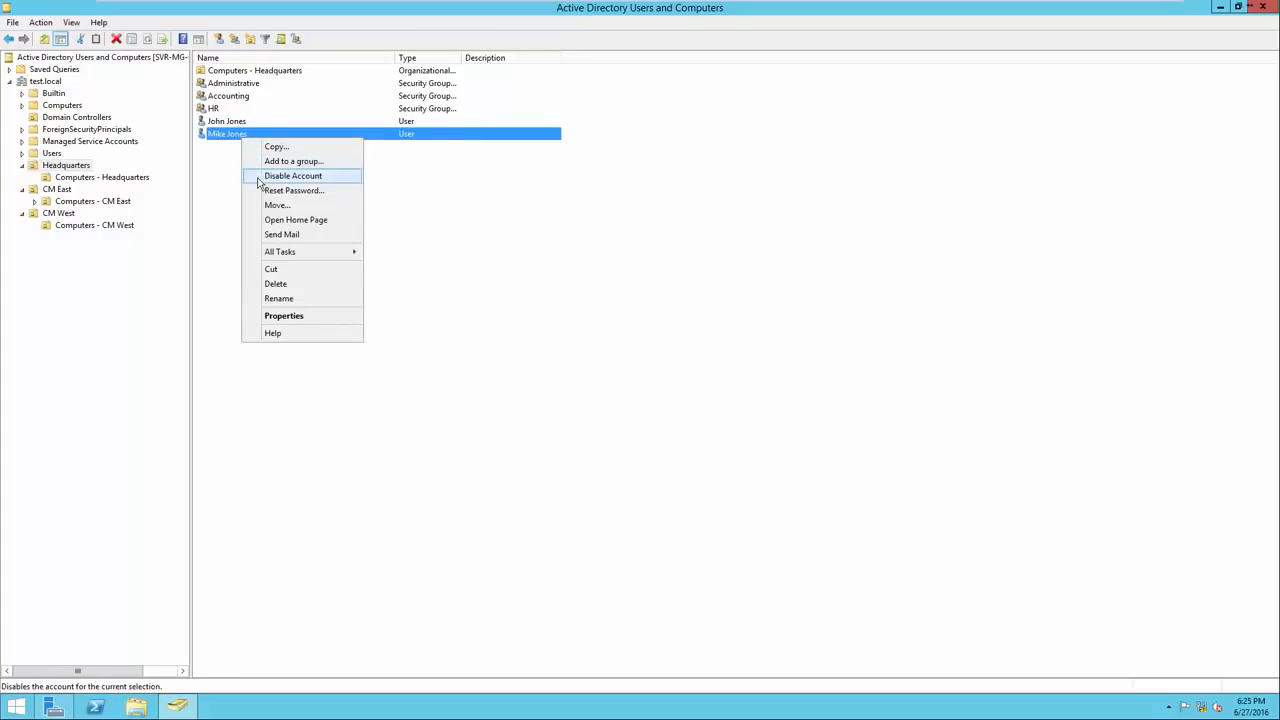
click(259, 183)
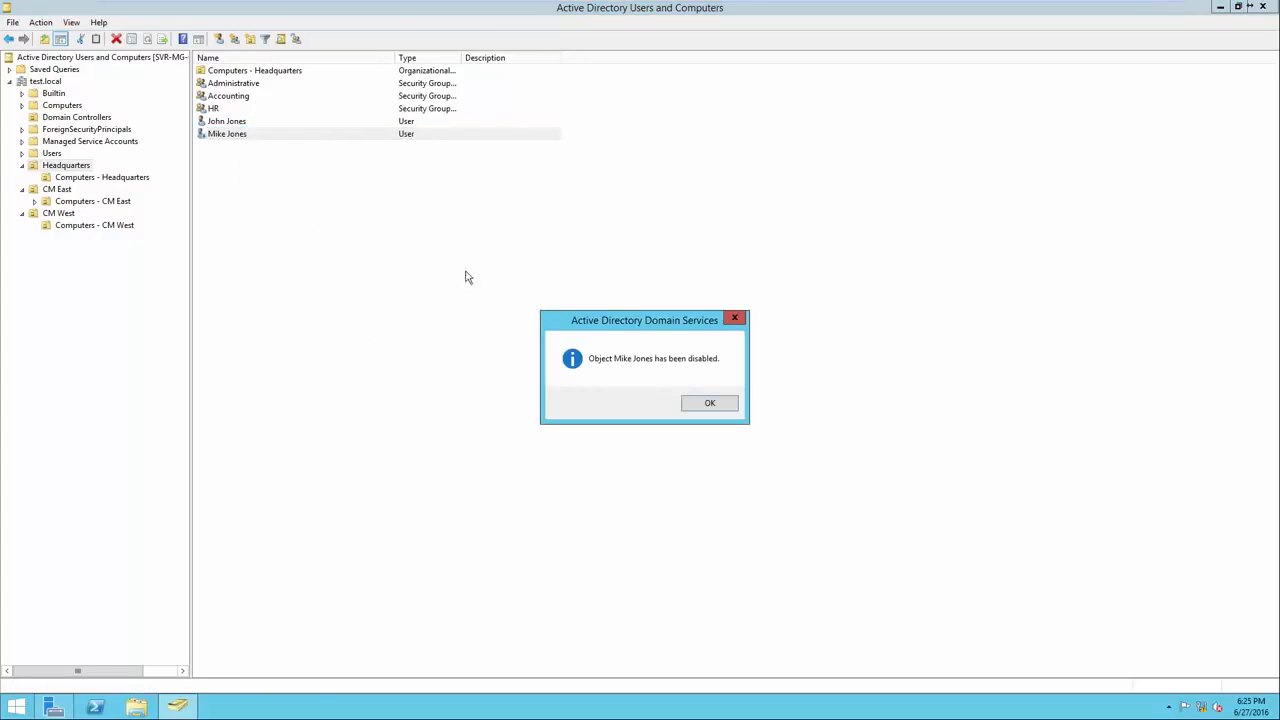
click(708, 404)
click(689, 391)
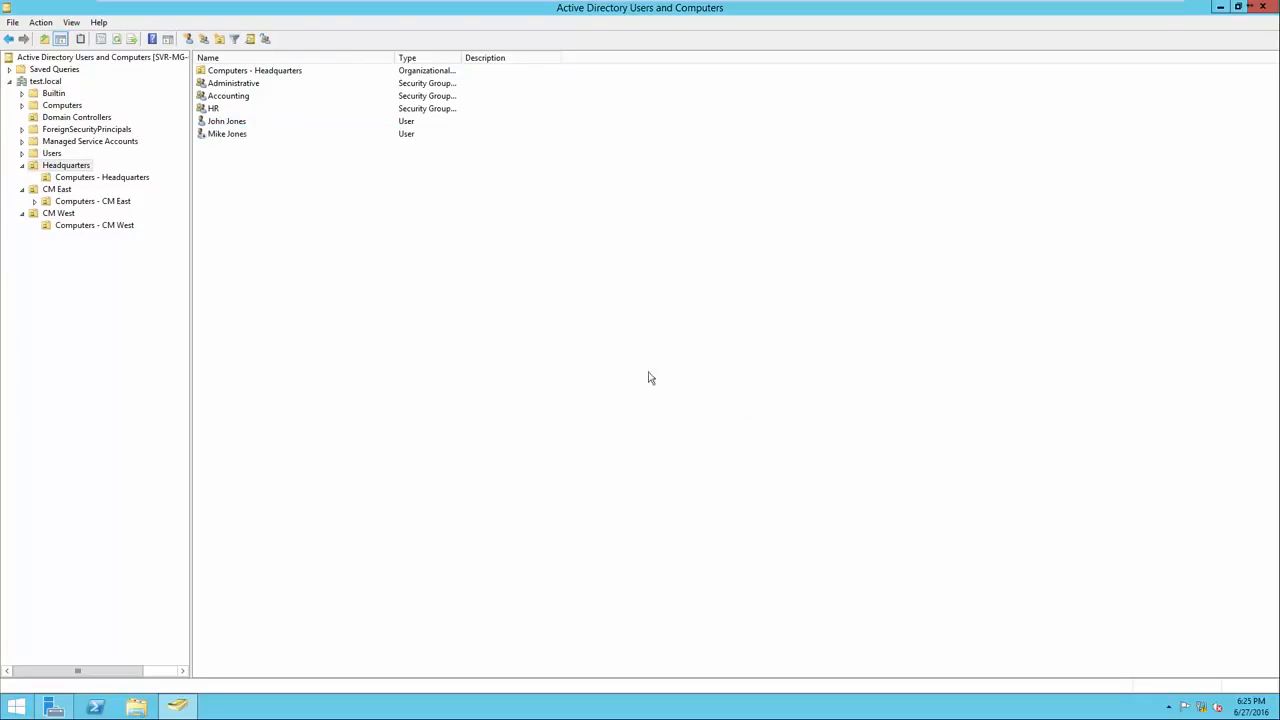
right_click(229, 143)
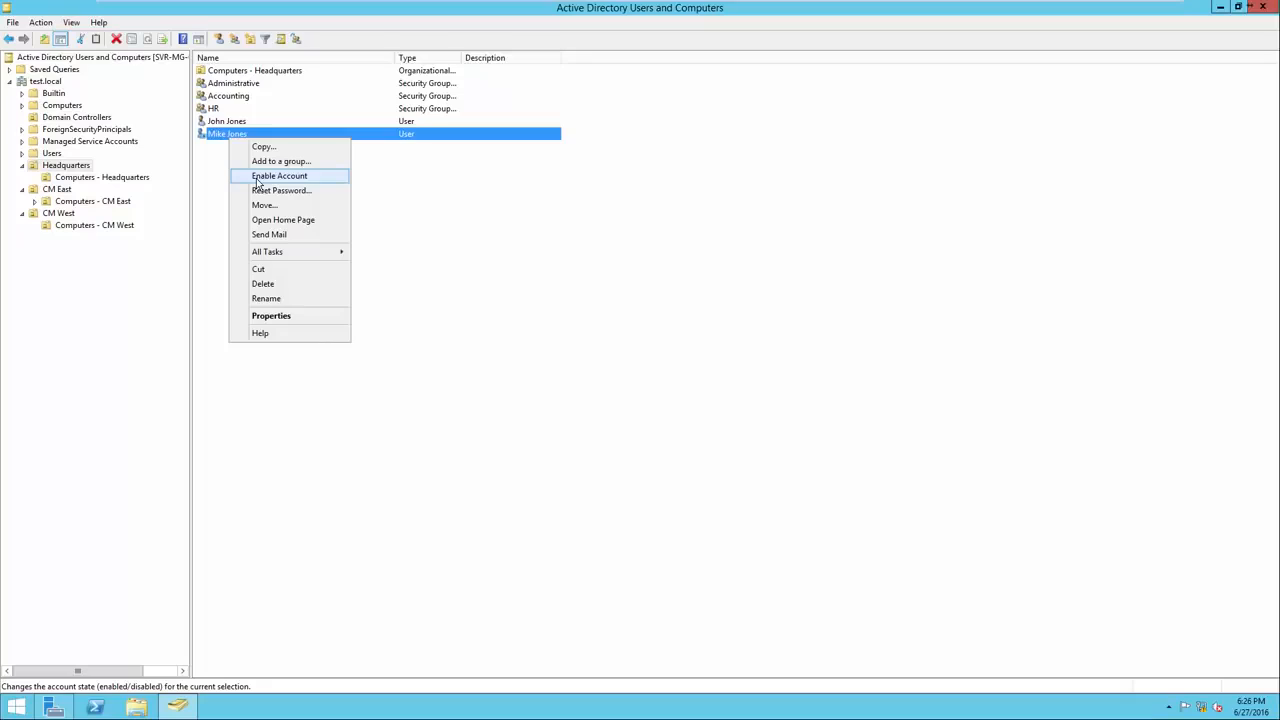
click(257, 177)
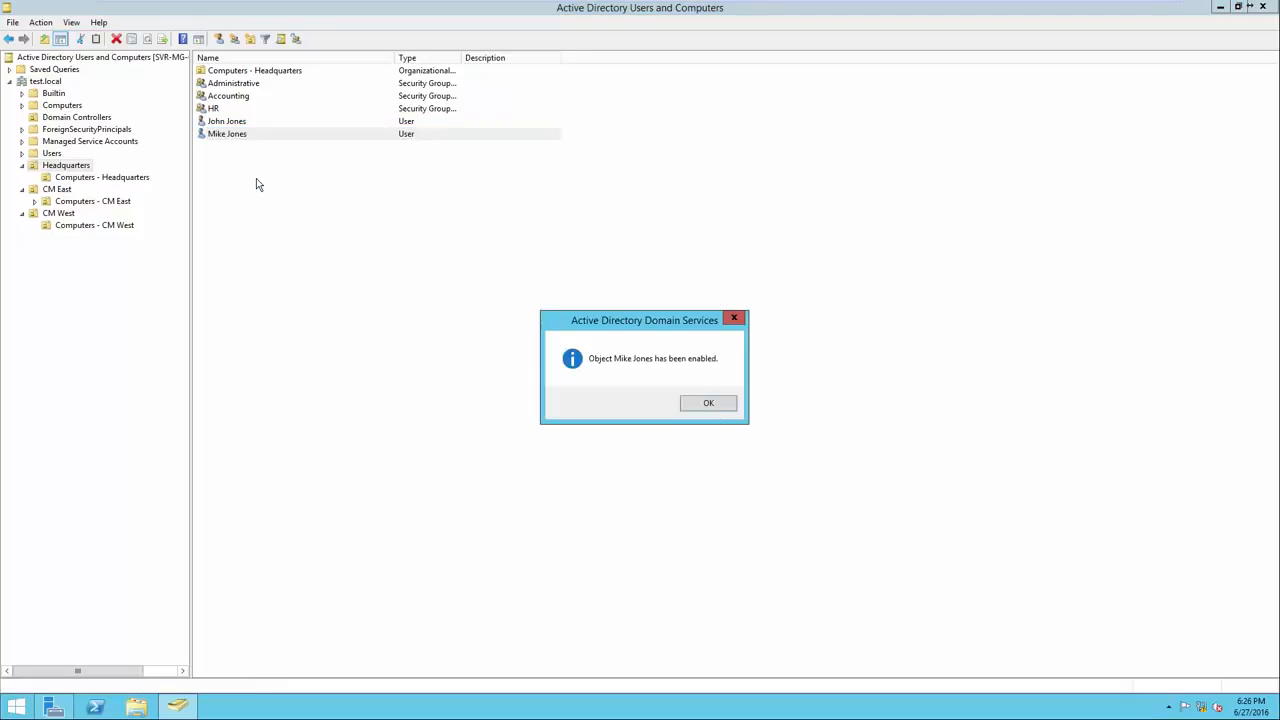
click(707, 405)
click(702, 408)
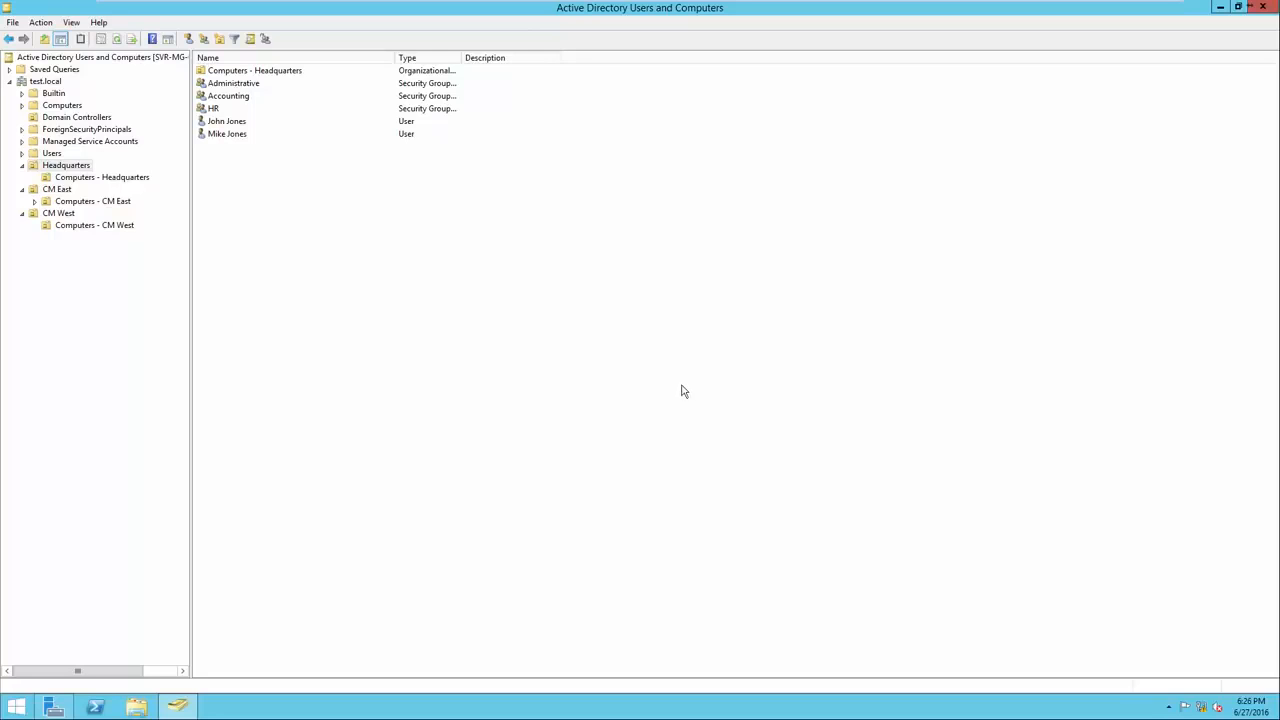
Delete the moved user account from Headquarters, confirming with Yes.
right_click(236, 139)
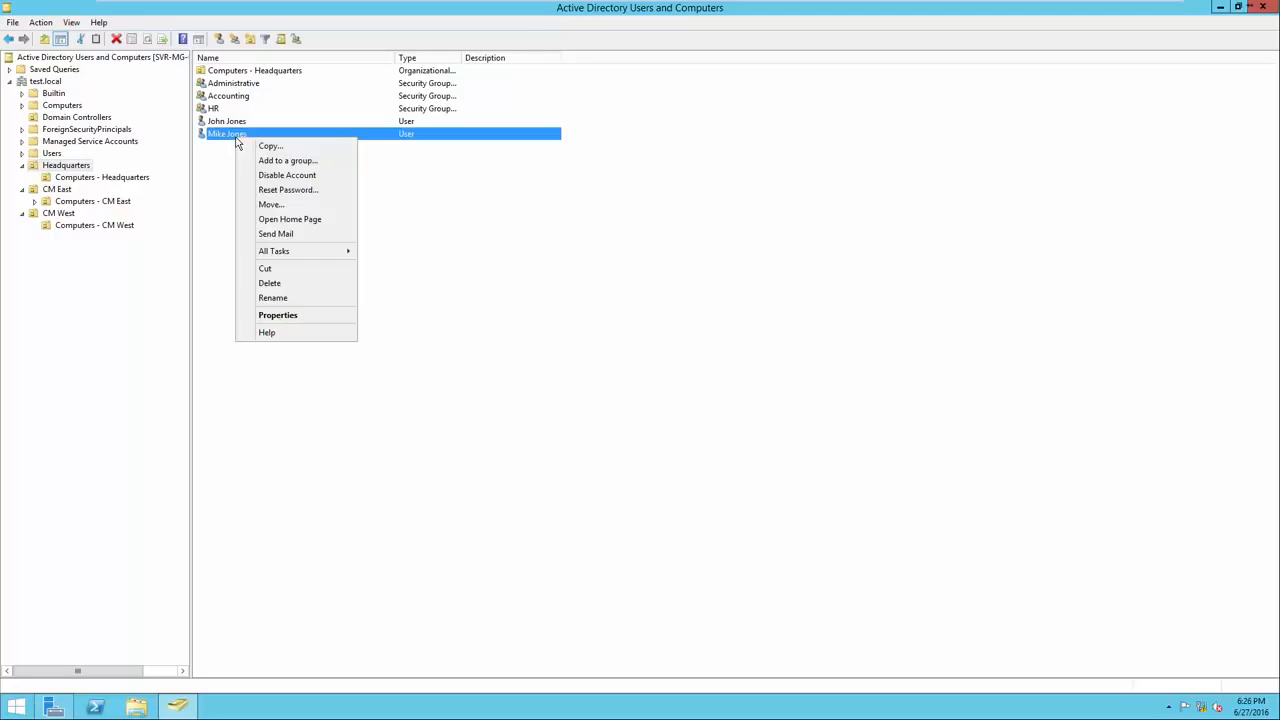
click(283, 285)
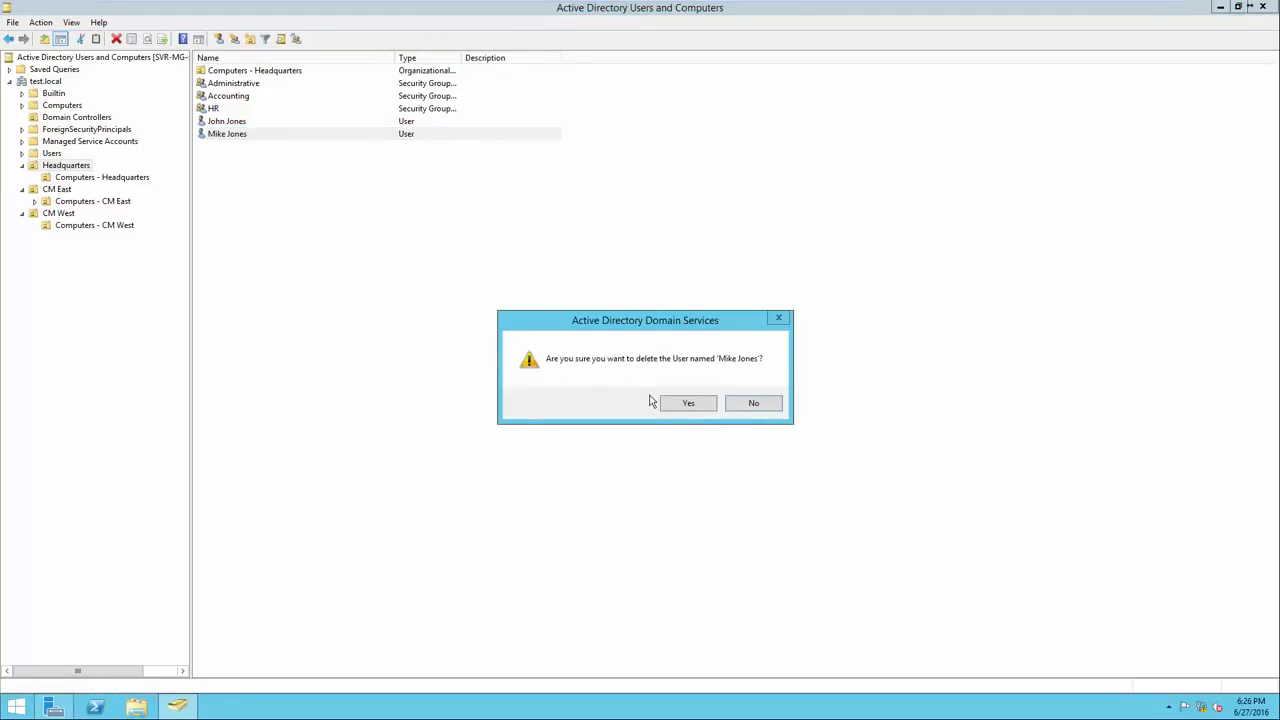
click(688, 403)
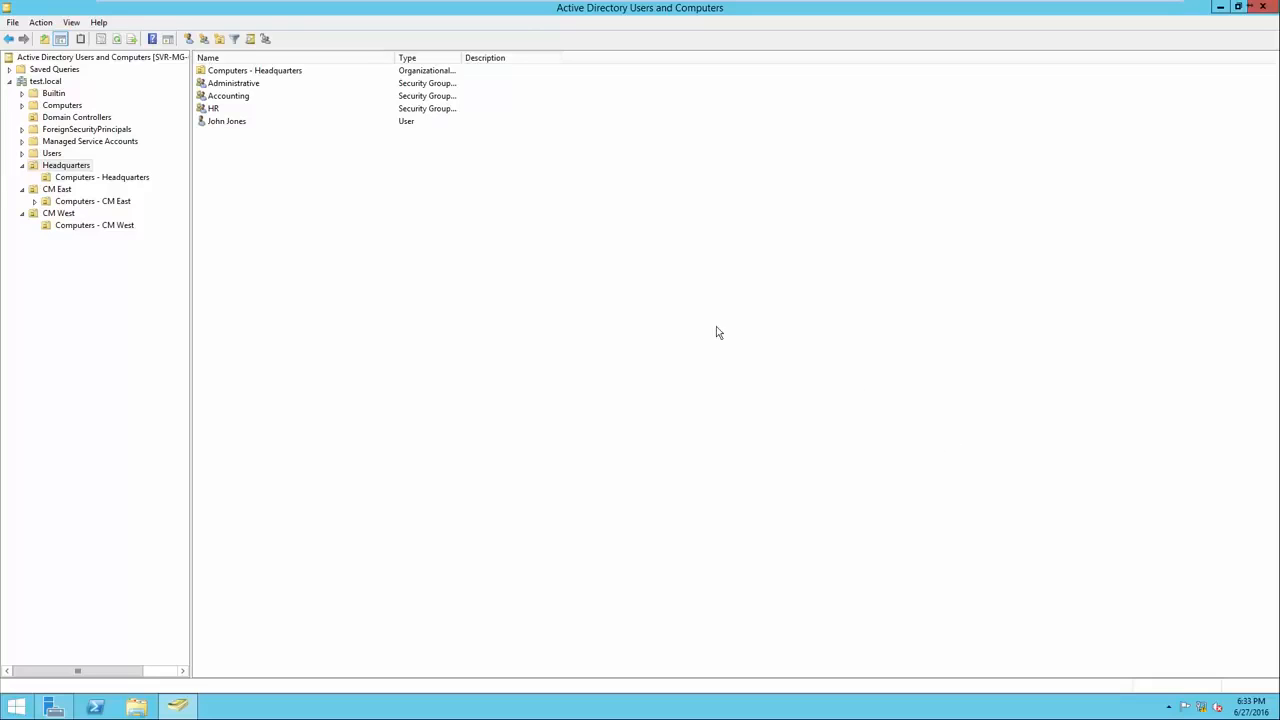
Open Reset Password for the remaining user and cancel it unchanged.
right_click(228, 125)
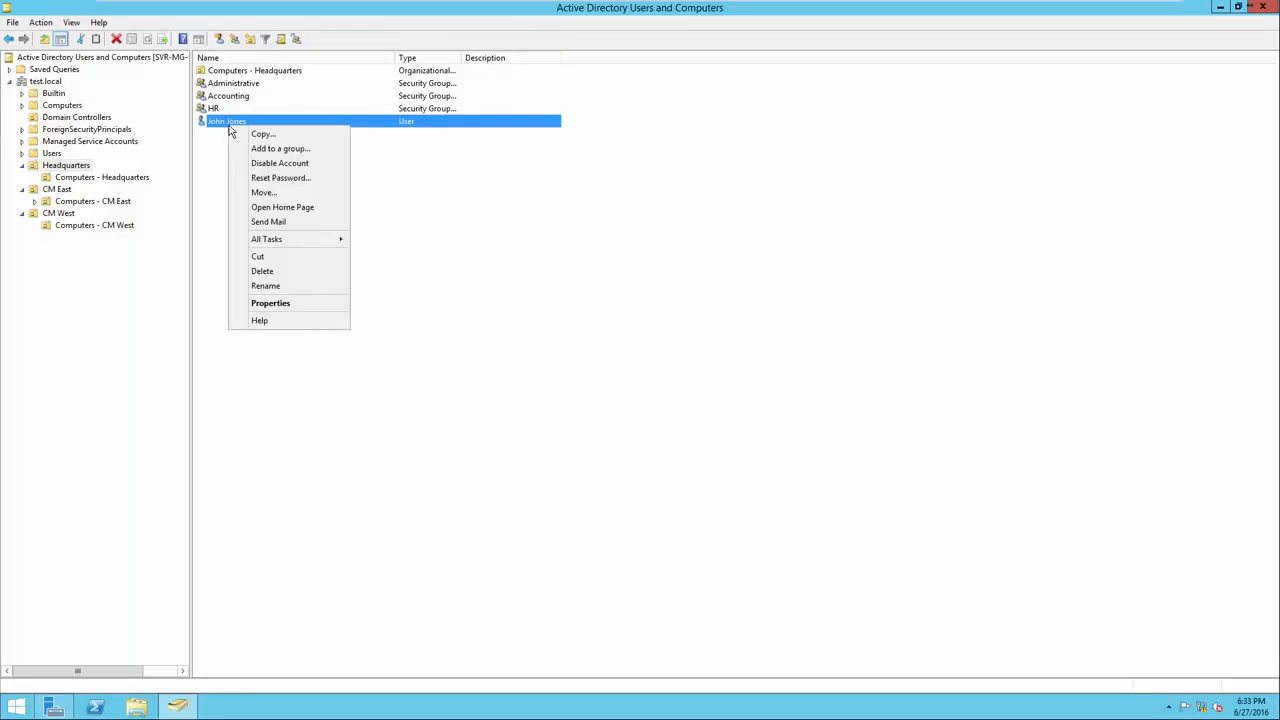
click(268, 179)
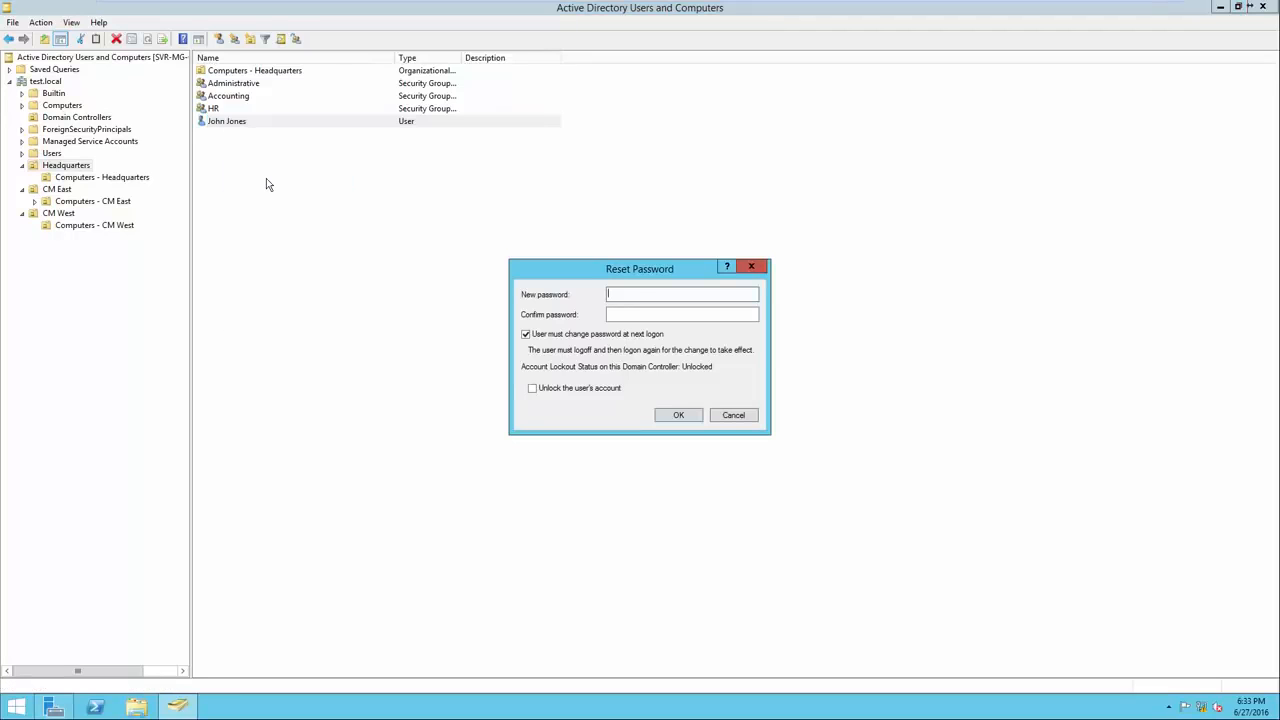
click(736, 415)
Open the remaining Headquarters user's Properties dialog.
right_click(311, 126)
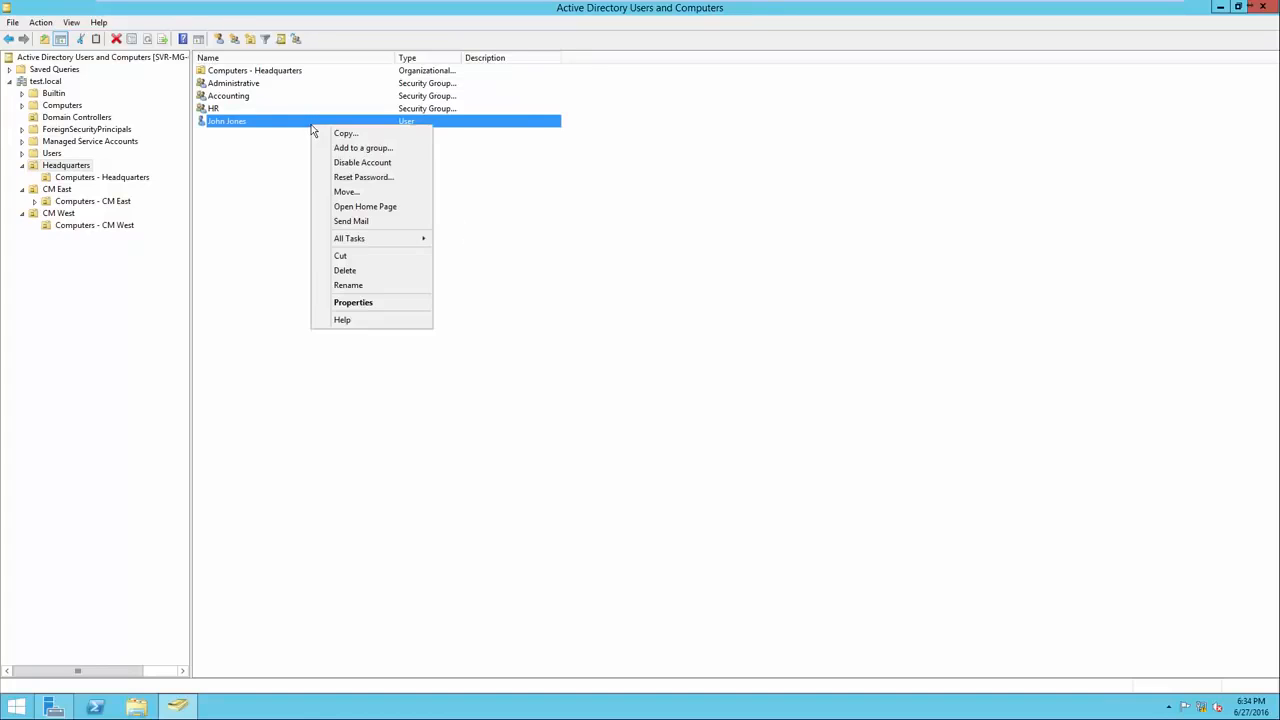
right_click(259, 124)
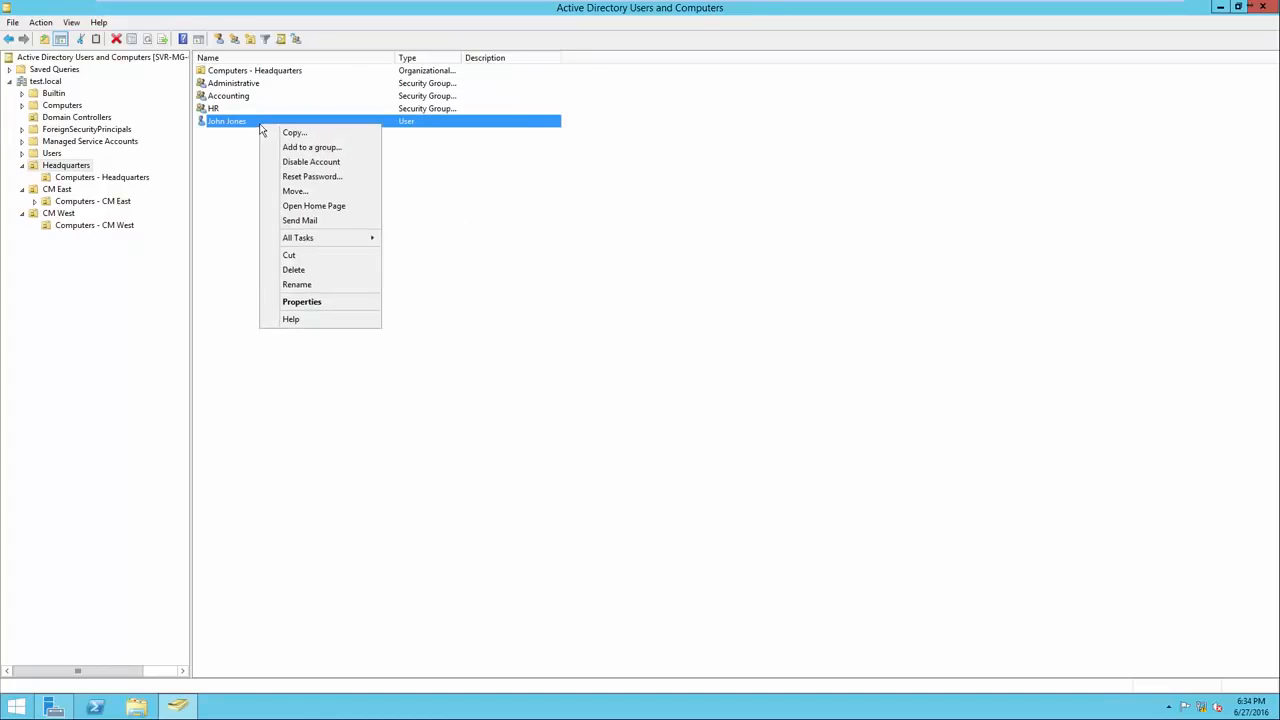
click(302, 302)
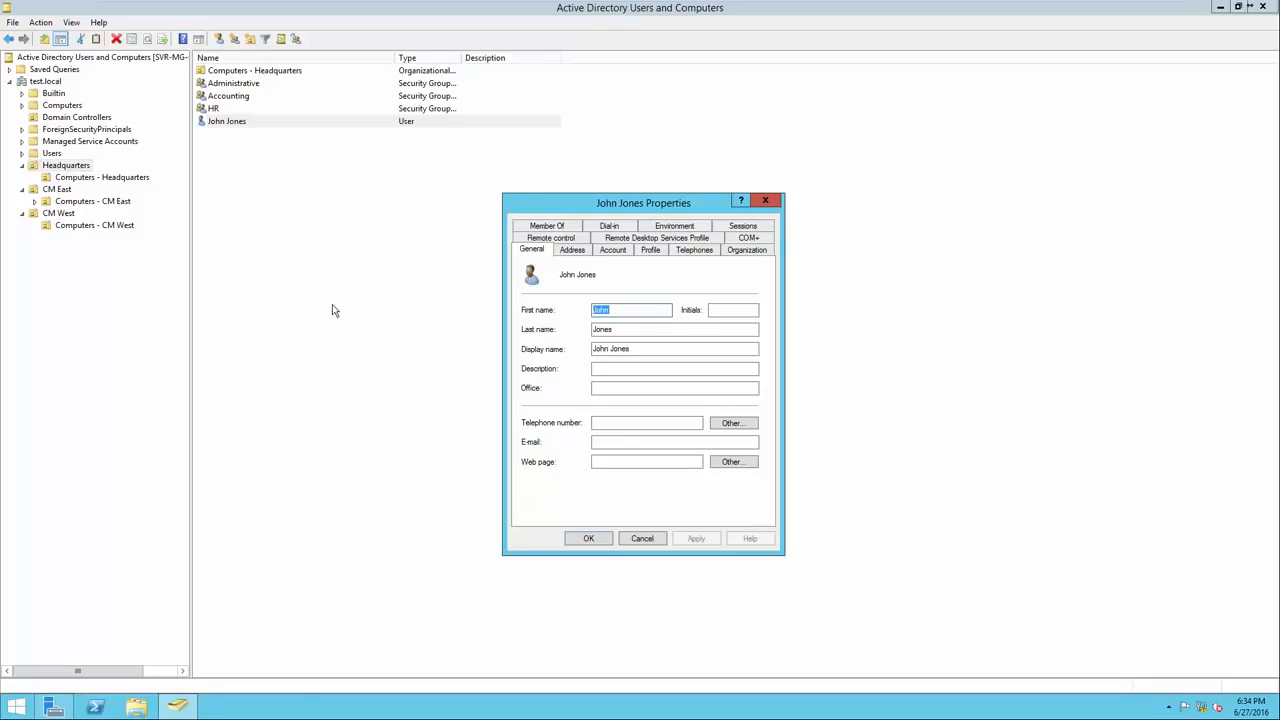
Browse the Address, Account, Profile, Telephones, Organization and General tabs.
click(570, 250)
click(605, 252)
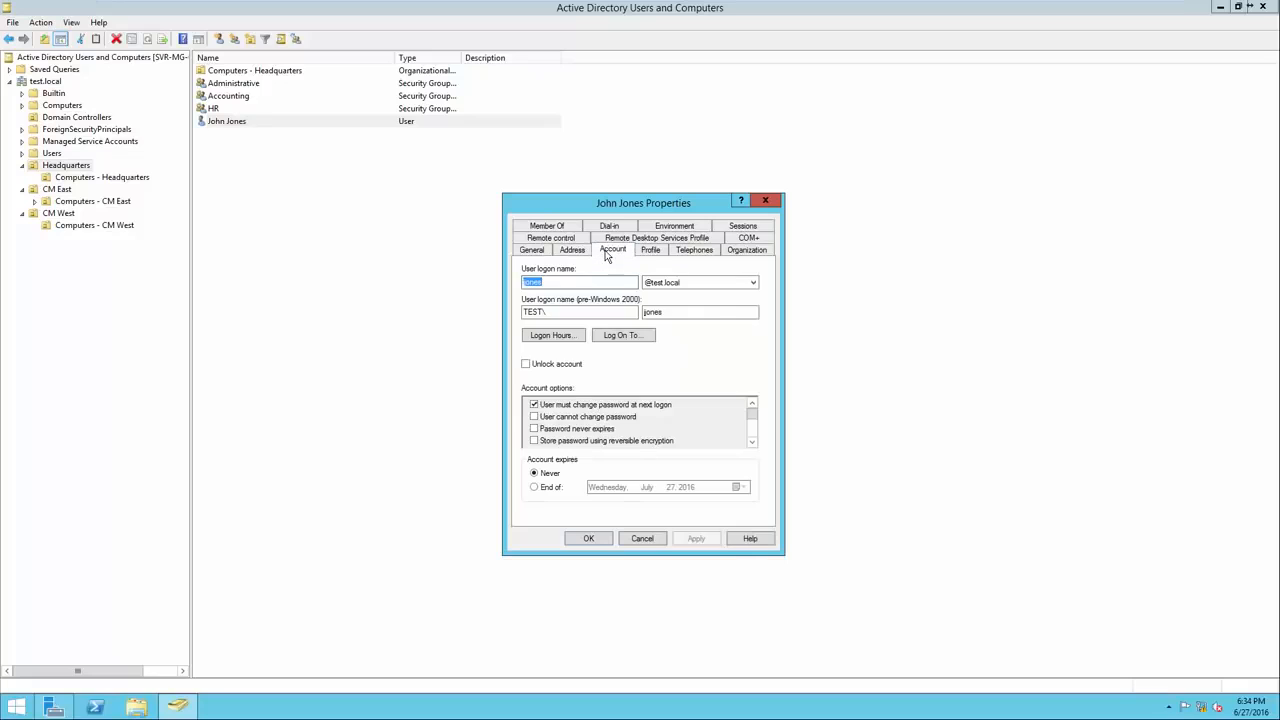
click(649, 251)
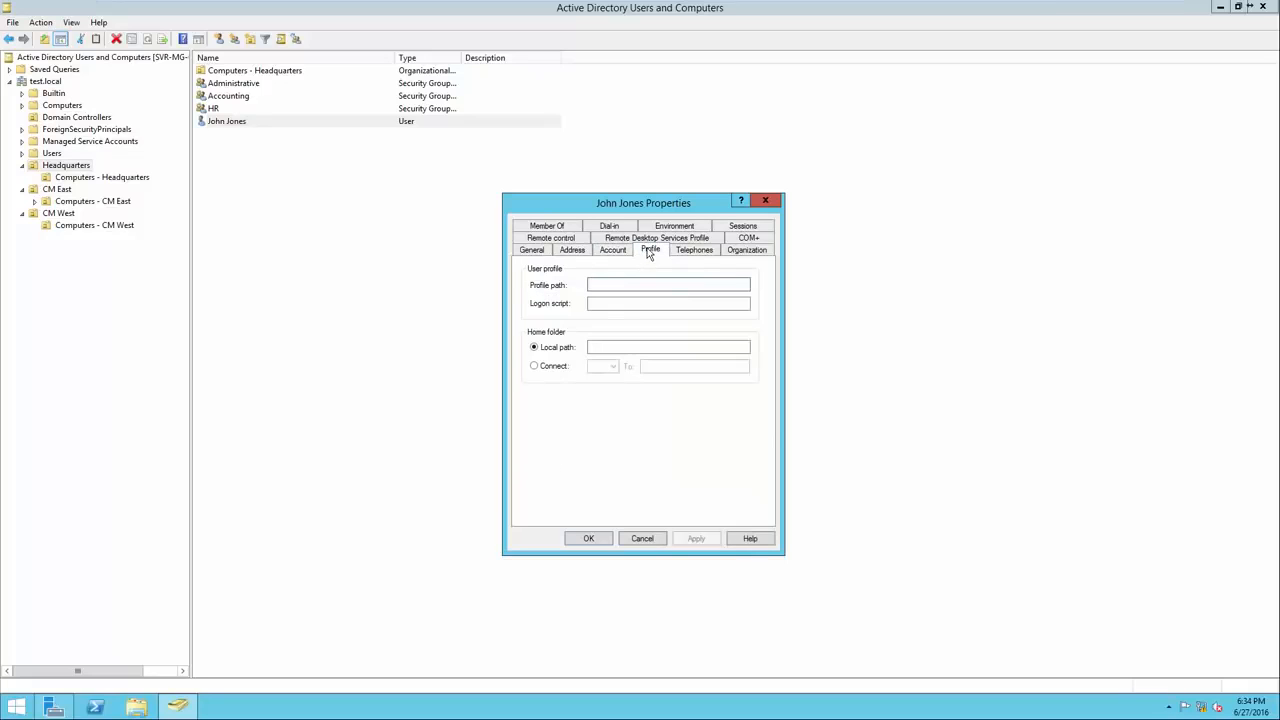
click(687, 254)
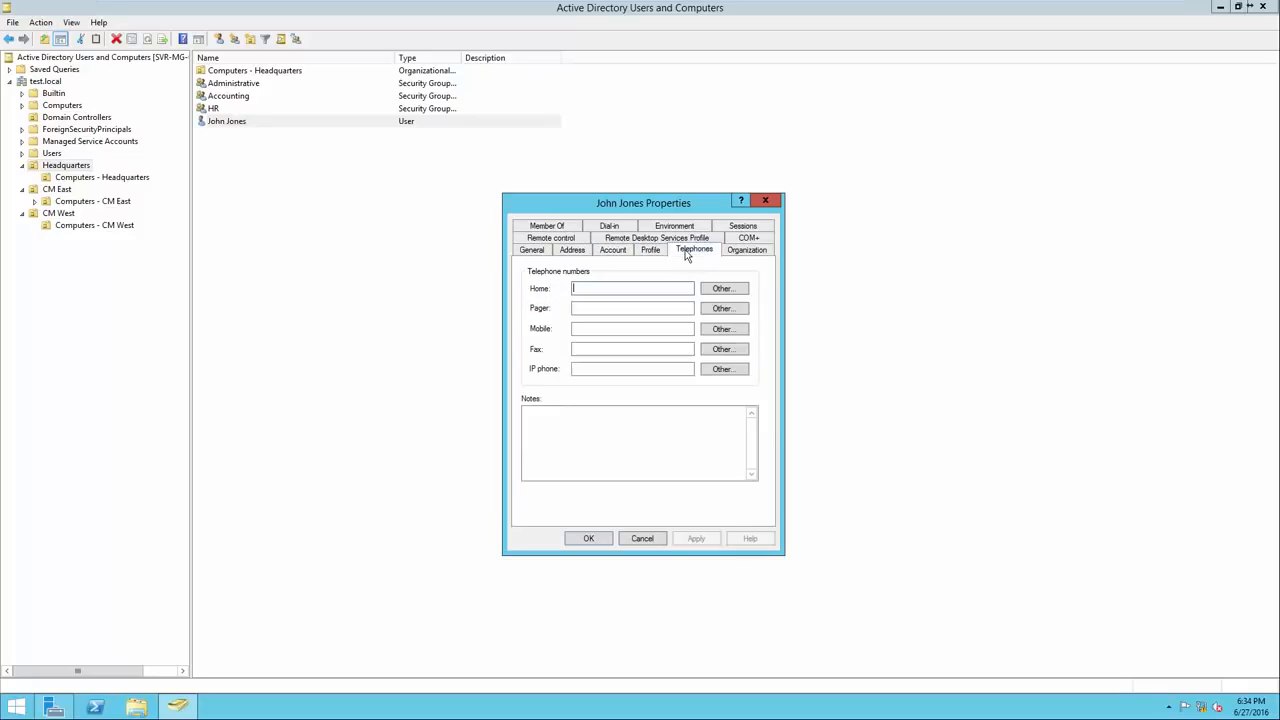
click(735, 252)
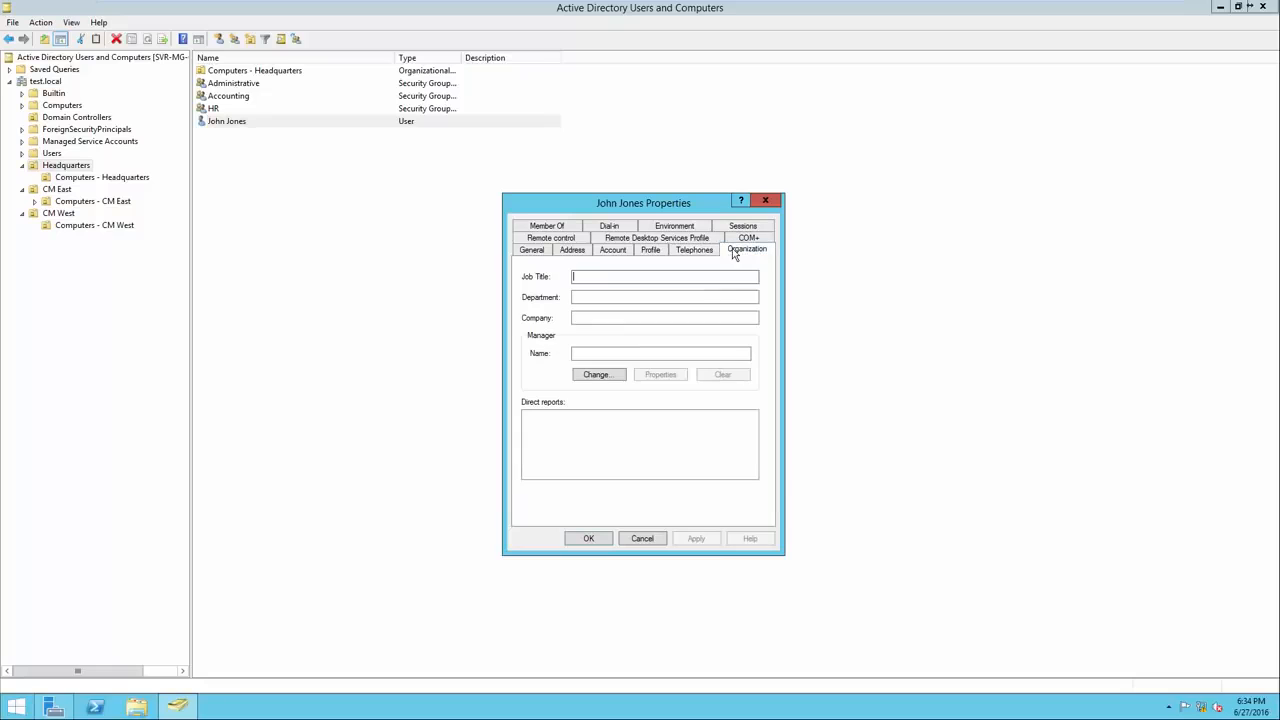
click(535, 251)
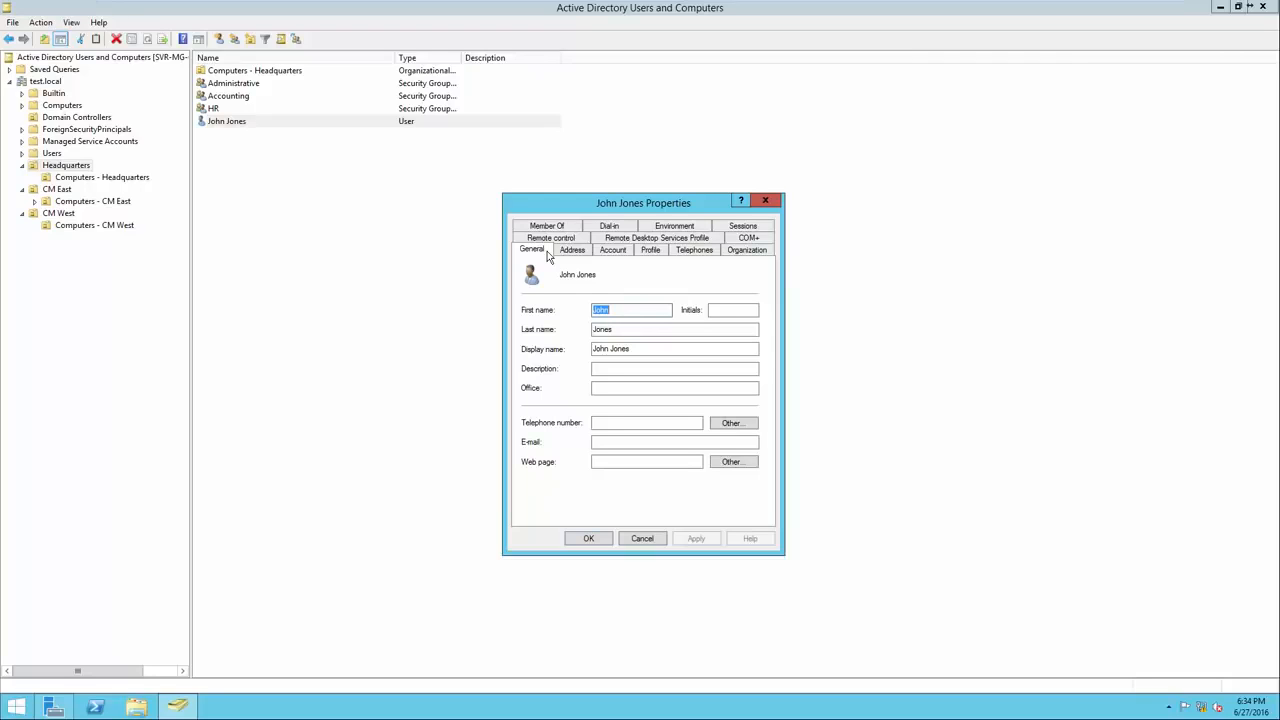
Review Account settings and Logon Hours, left permitted all week, then close properties.
click(610, 251)
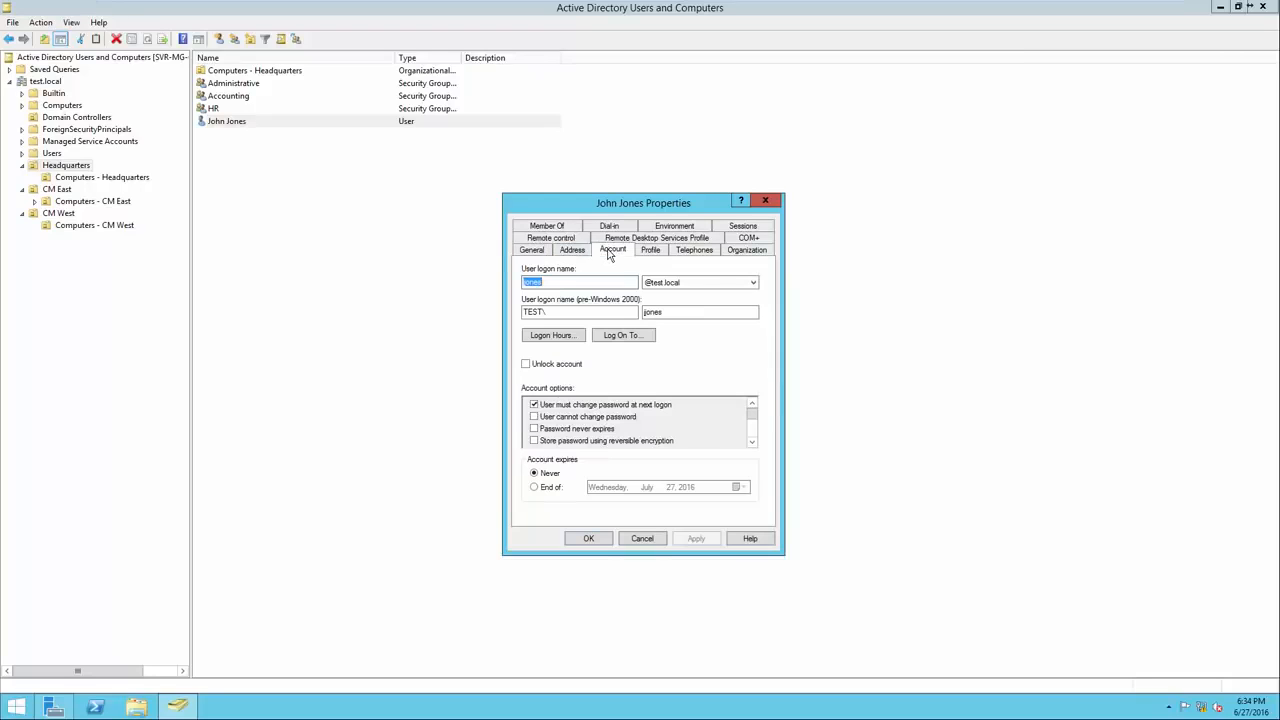
click(583, 282)
click(559, 336)
drag(586, 285, 587, 381)
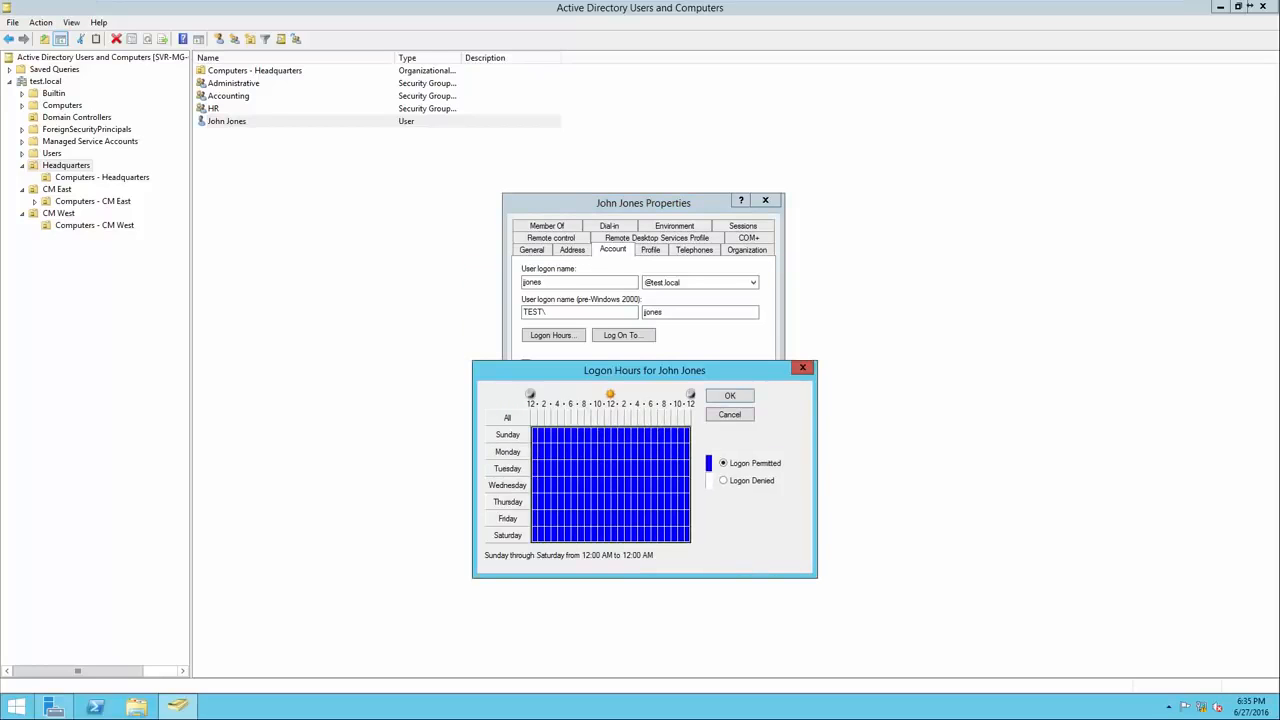
click(802, 367)
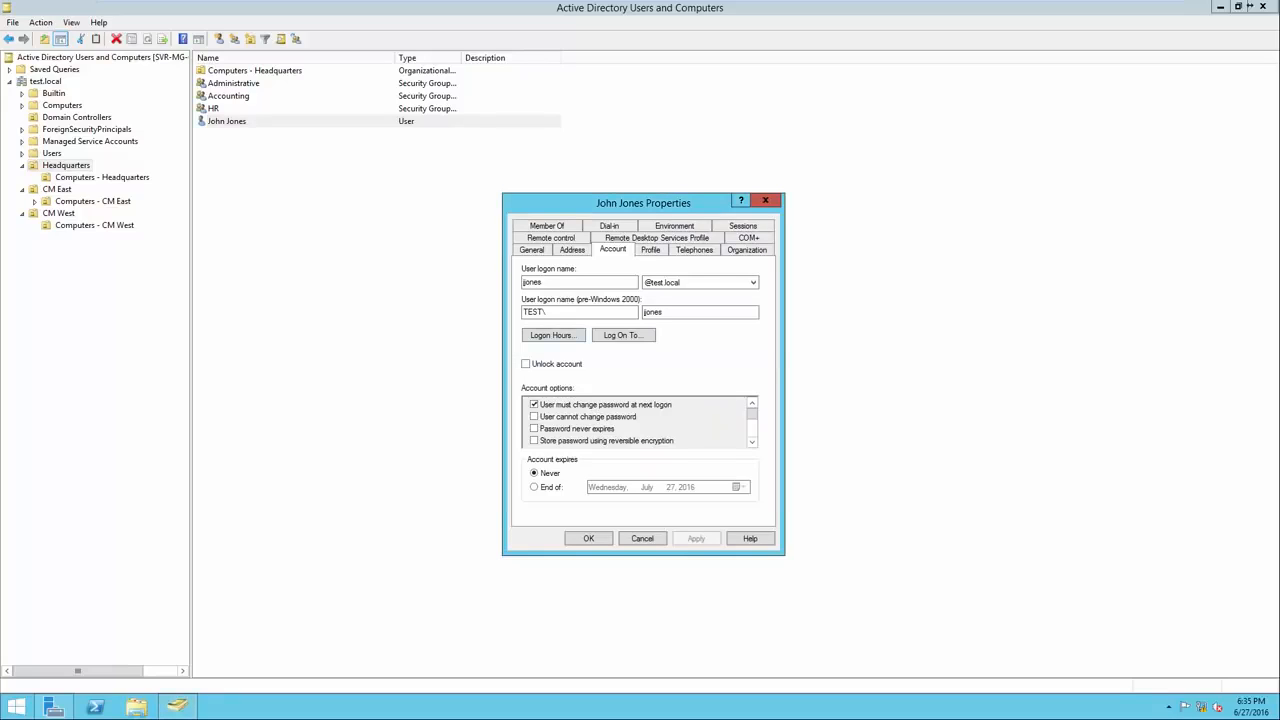
click(765, 201)
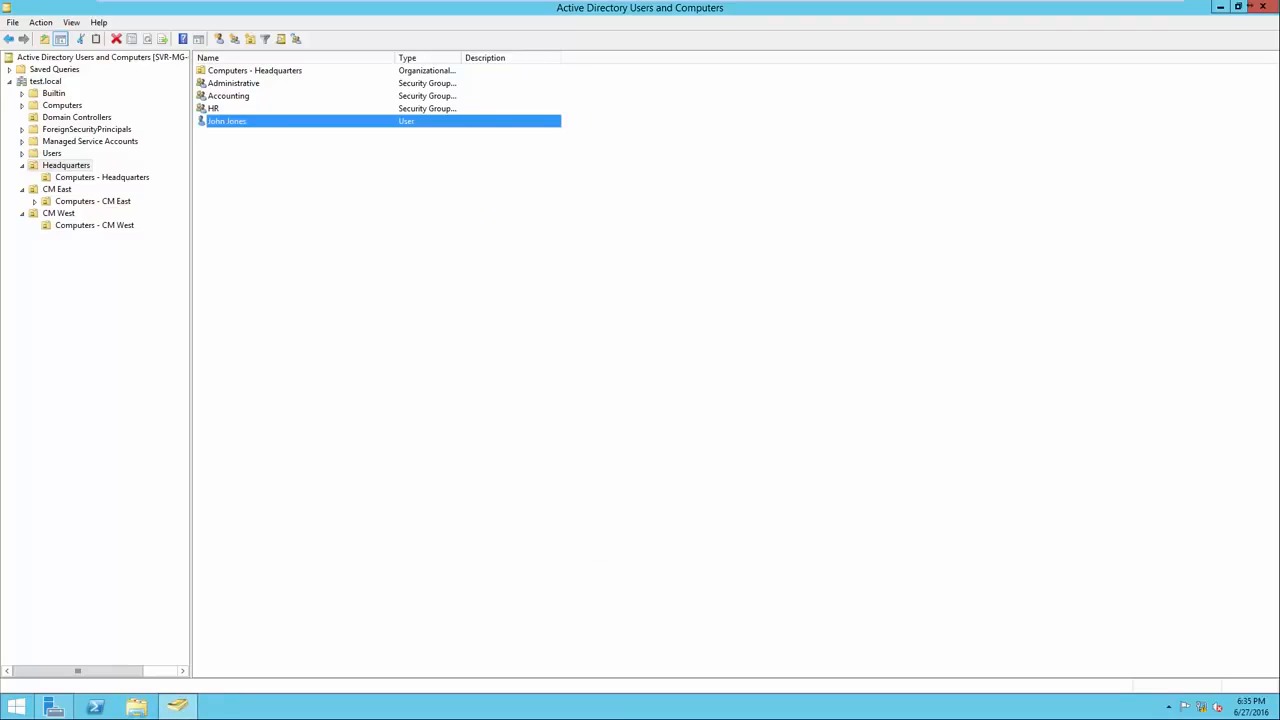
click(700, 250)
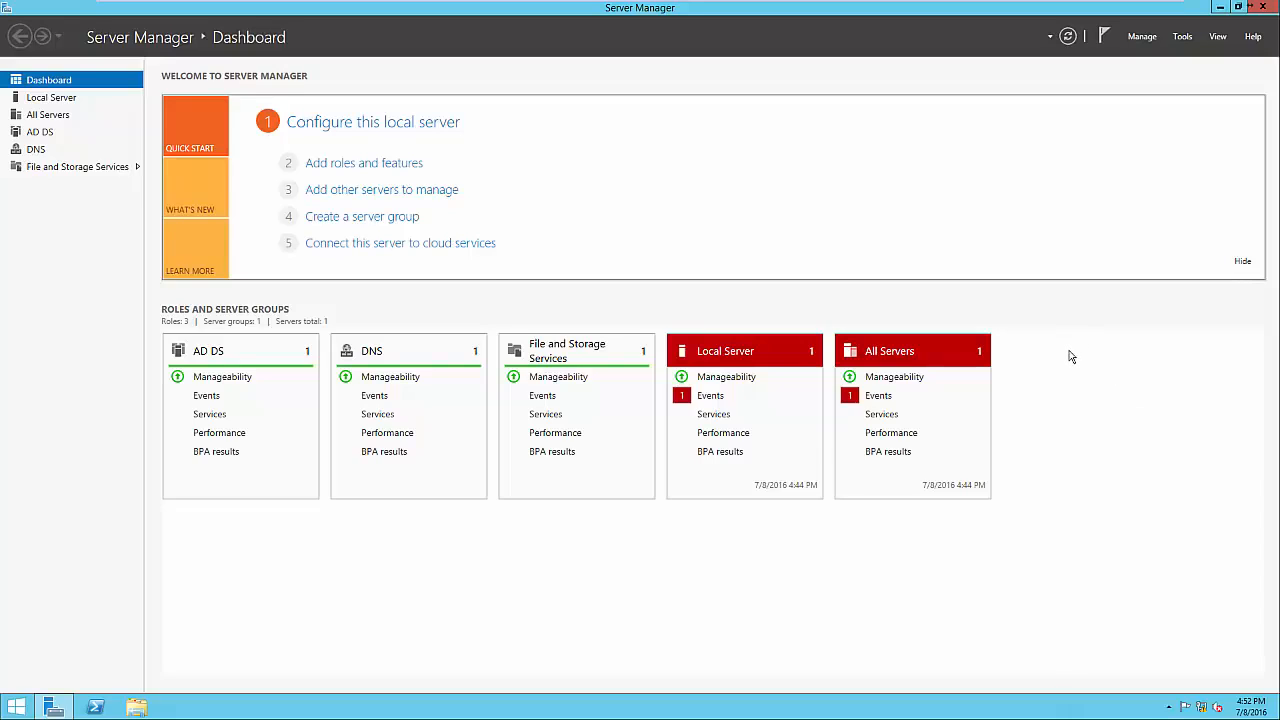
Step through Add Roles and Features to confirm Group Policy Management is Installed, then cancel.
click(412, 166)
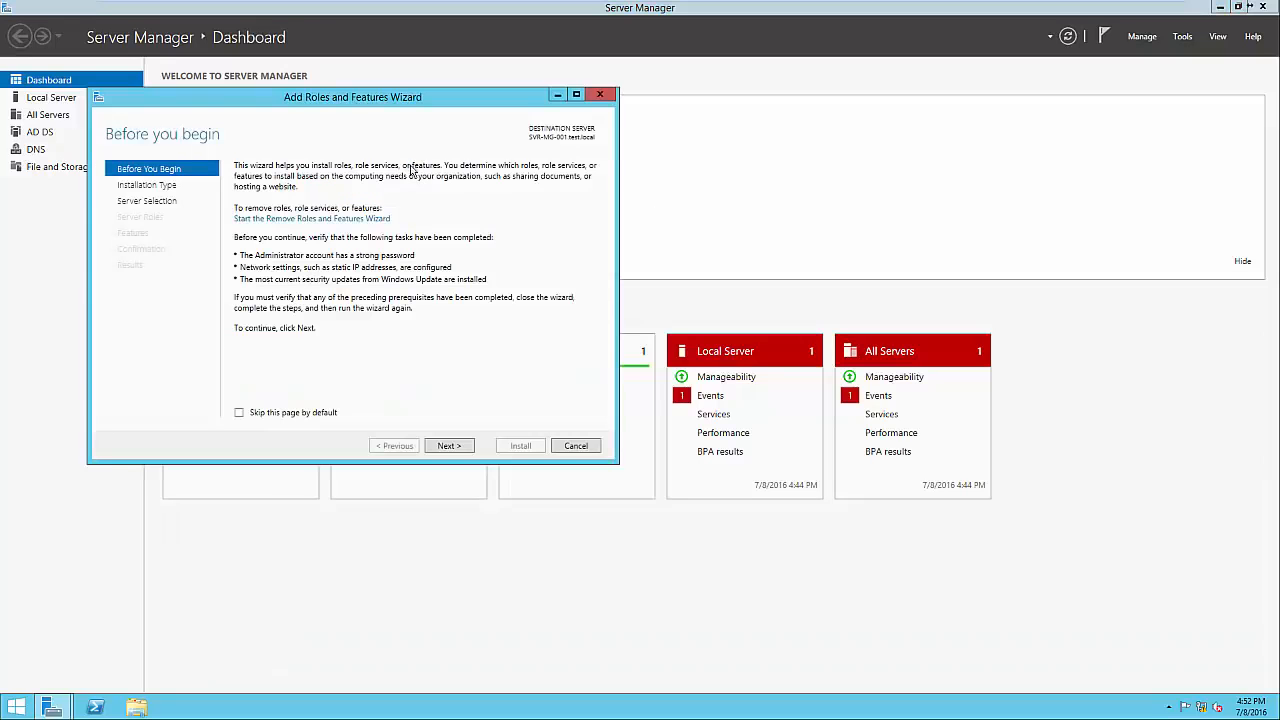
click(449, 446)
click(449, 446)
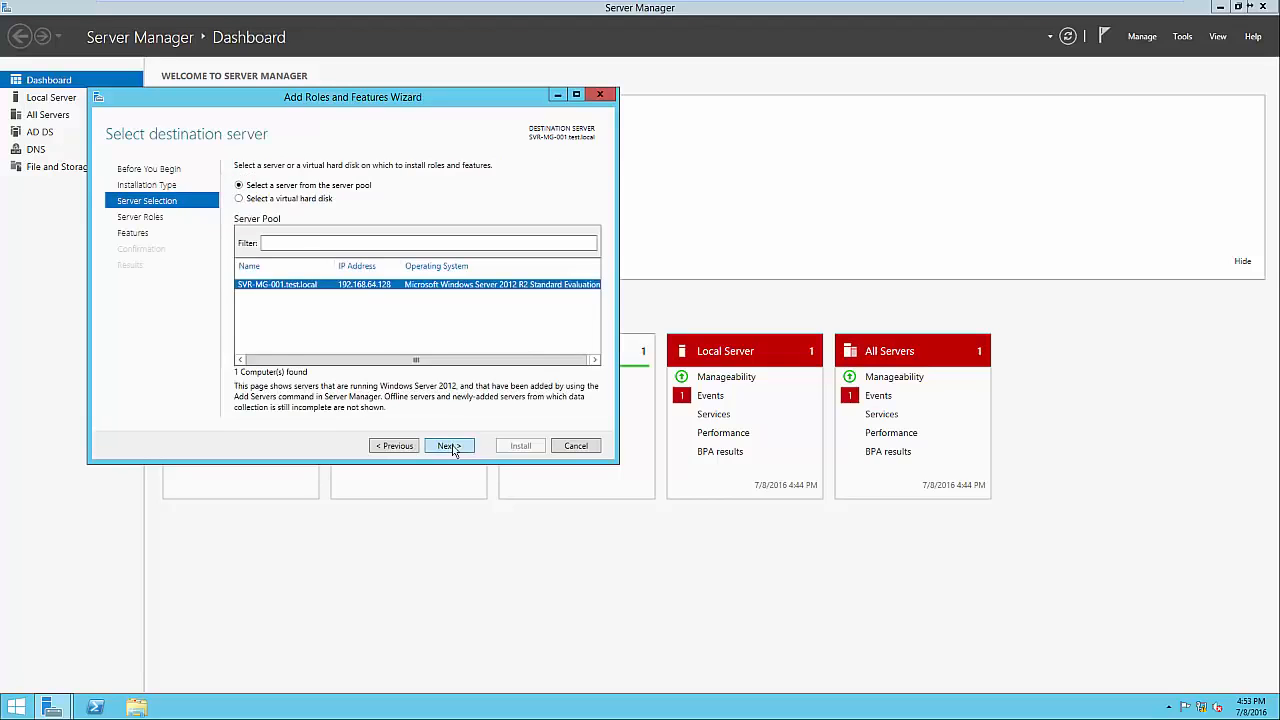
click(449, 446)
click(449, 446)
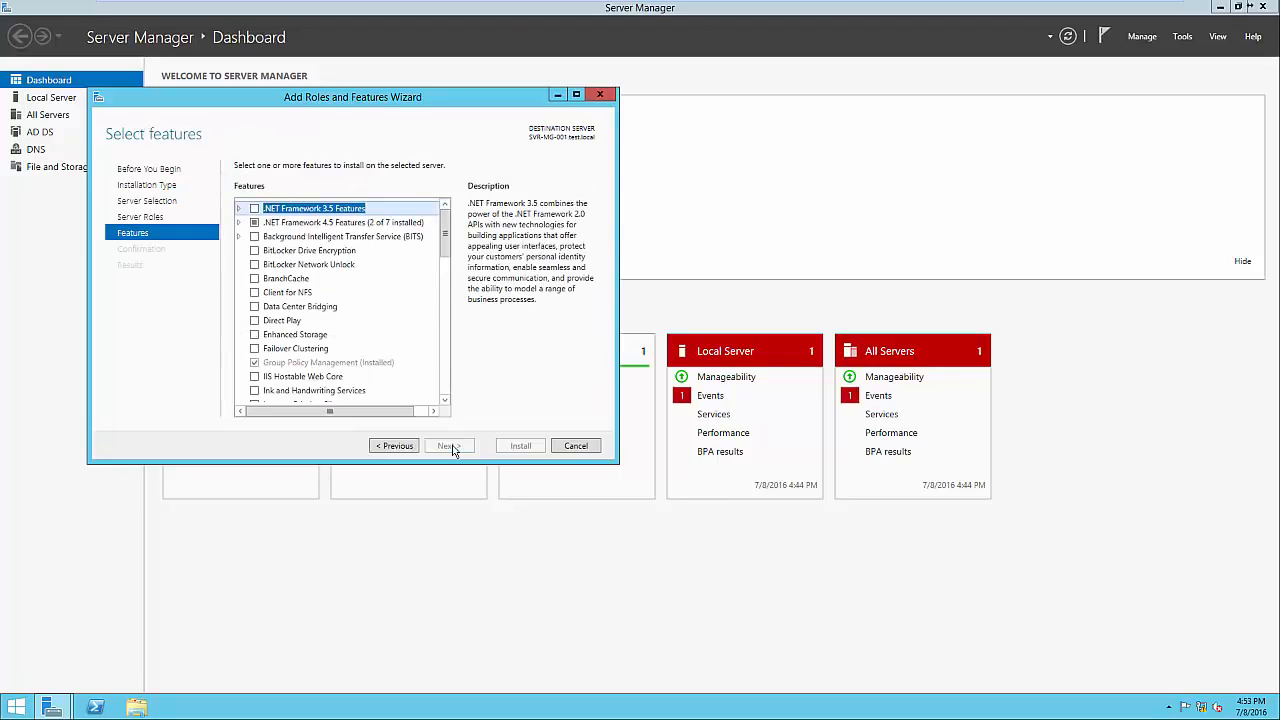
click(355, 364)
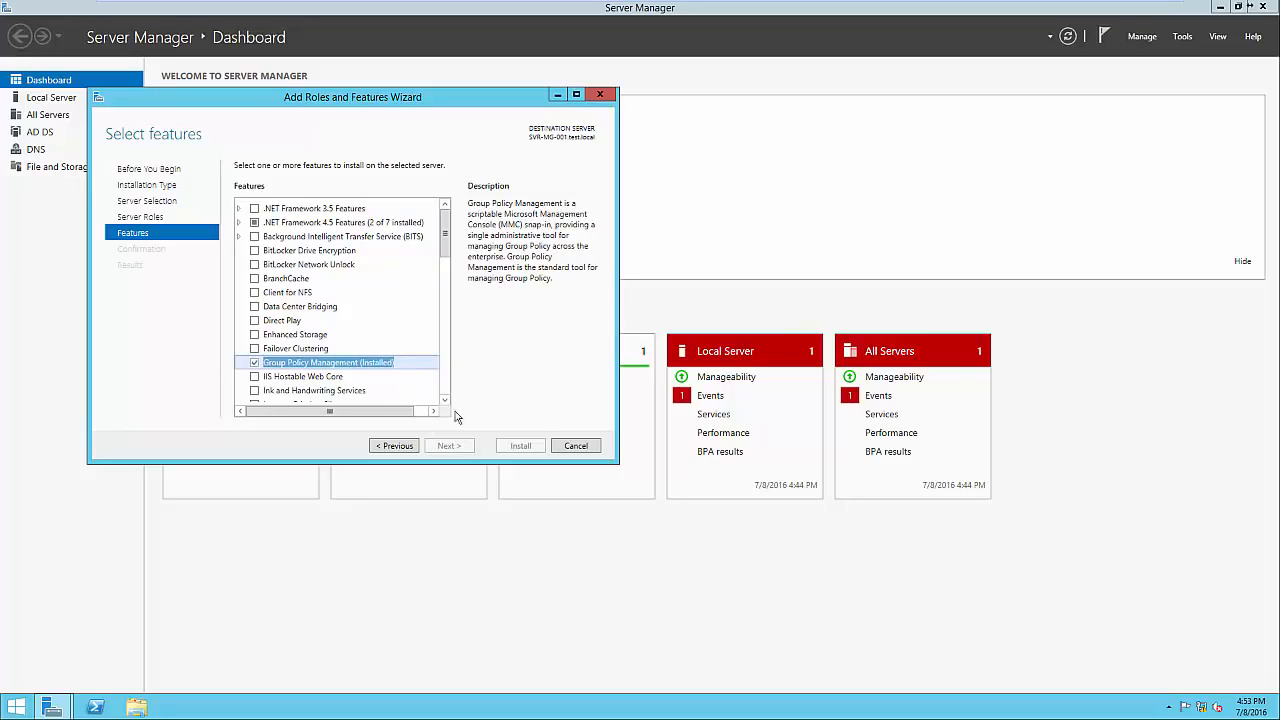
click(576, 446)
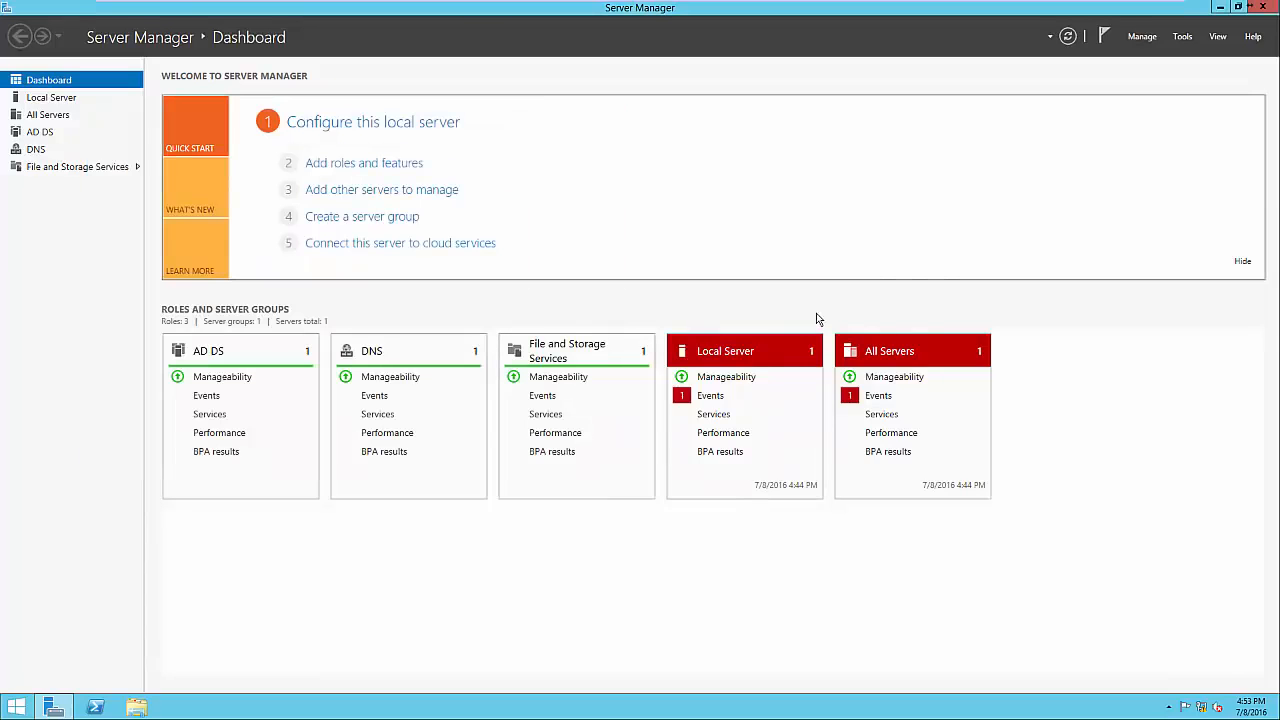
click(1183, 40)
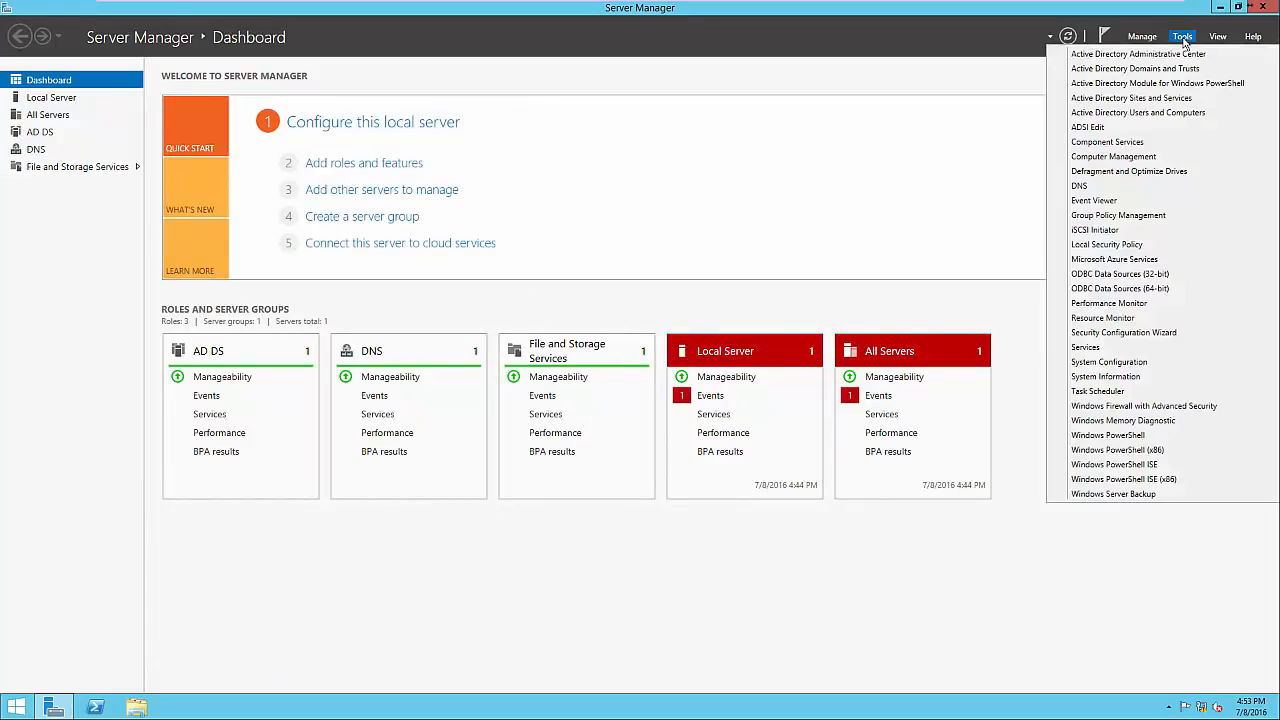
Launch Group Policy Management and expand Forest > Domains > test.local.
click(1134, 216)
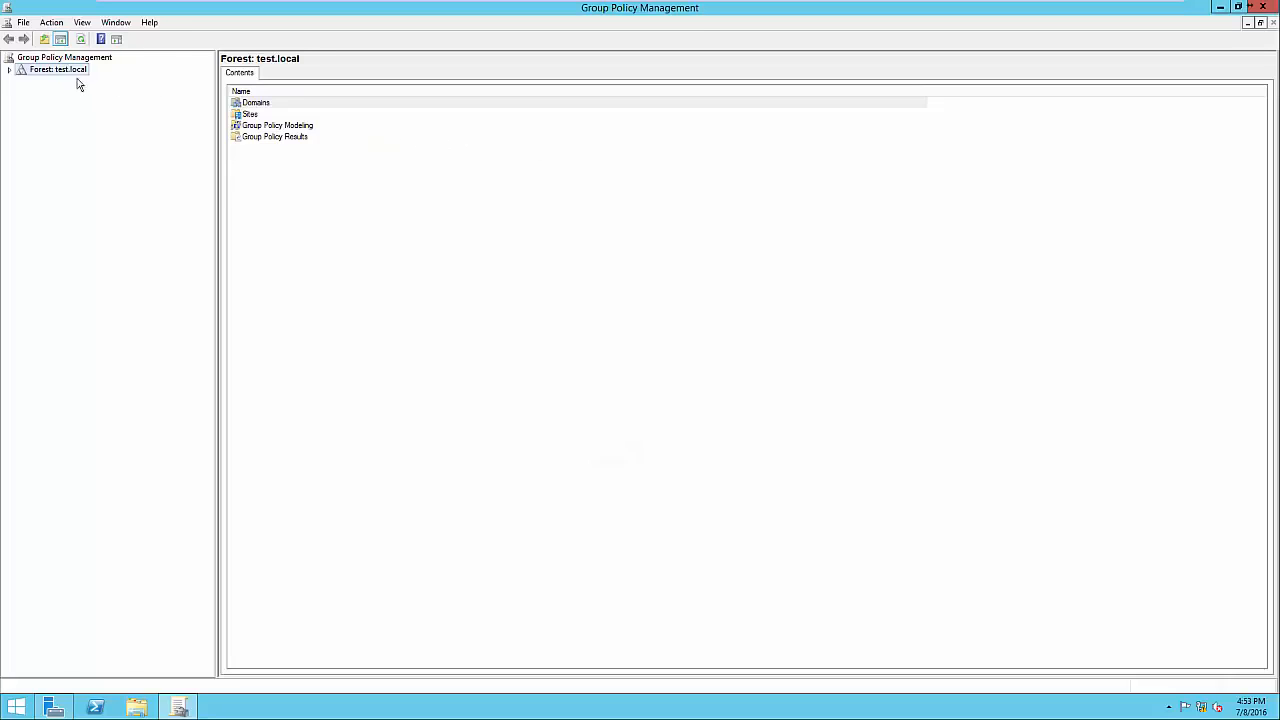
click(11, 71)
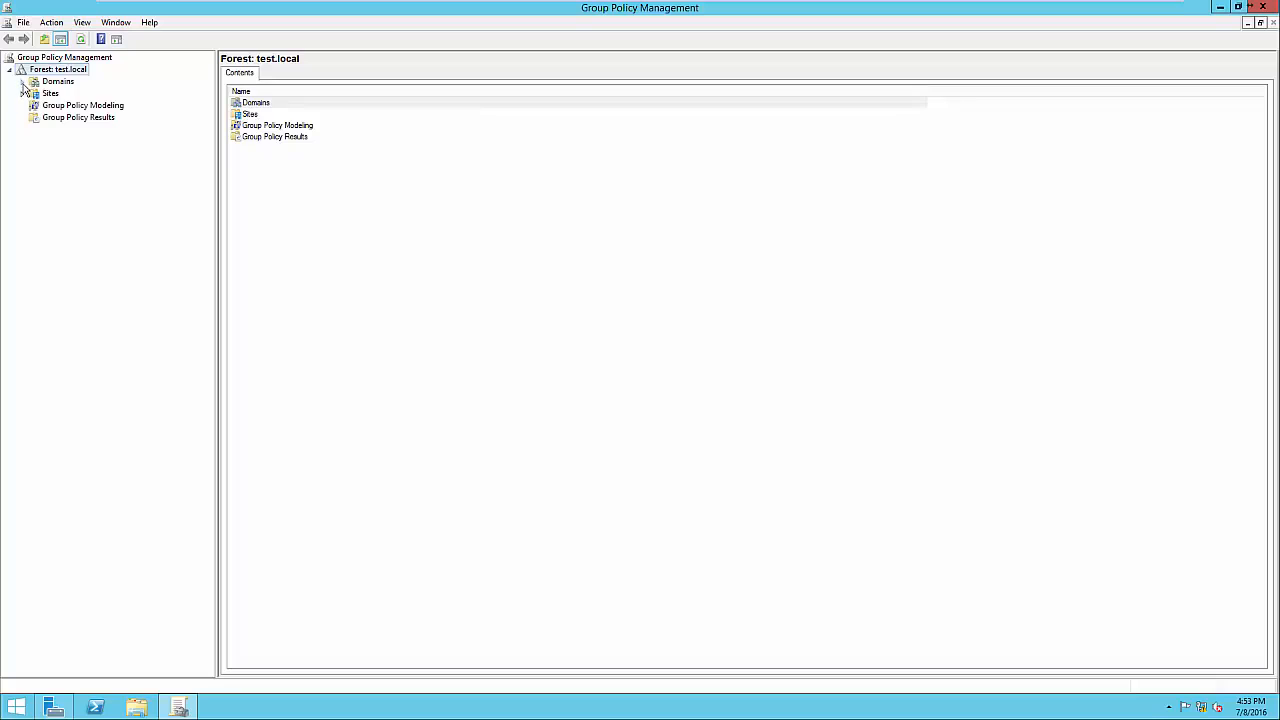
click(23, 83)
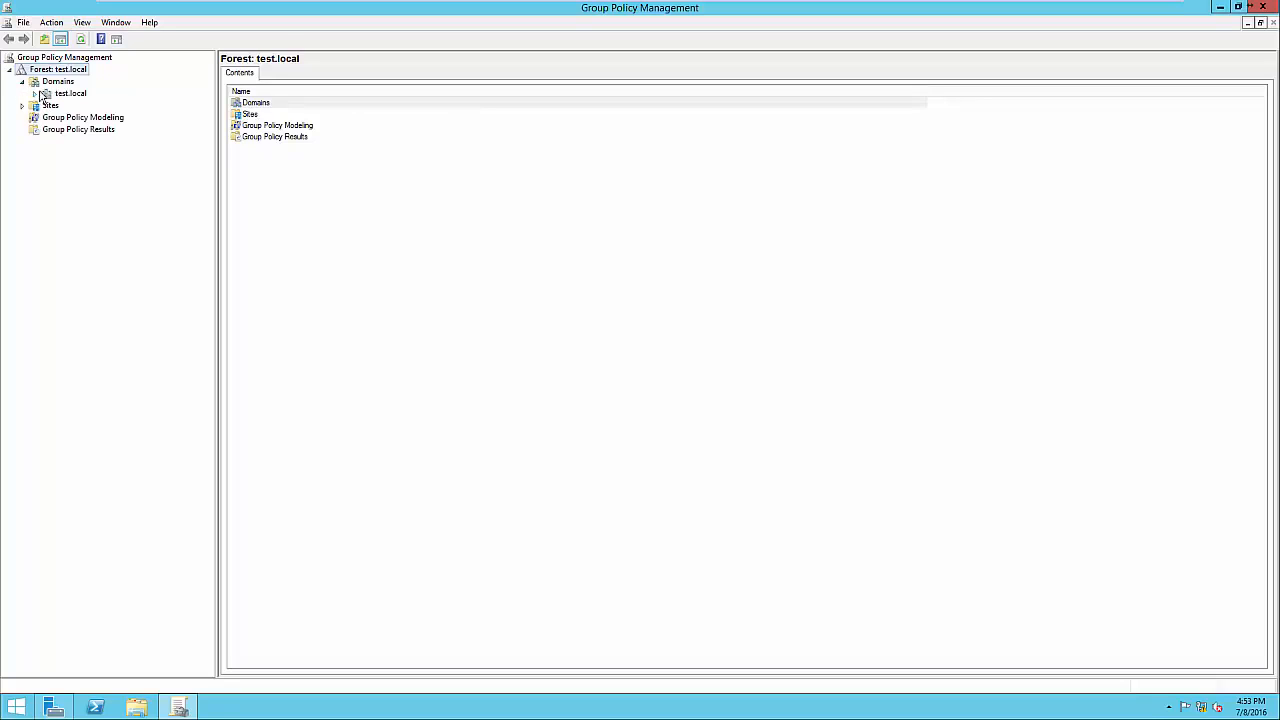
click(35, 94)
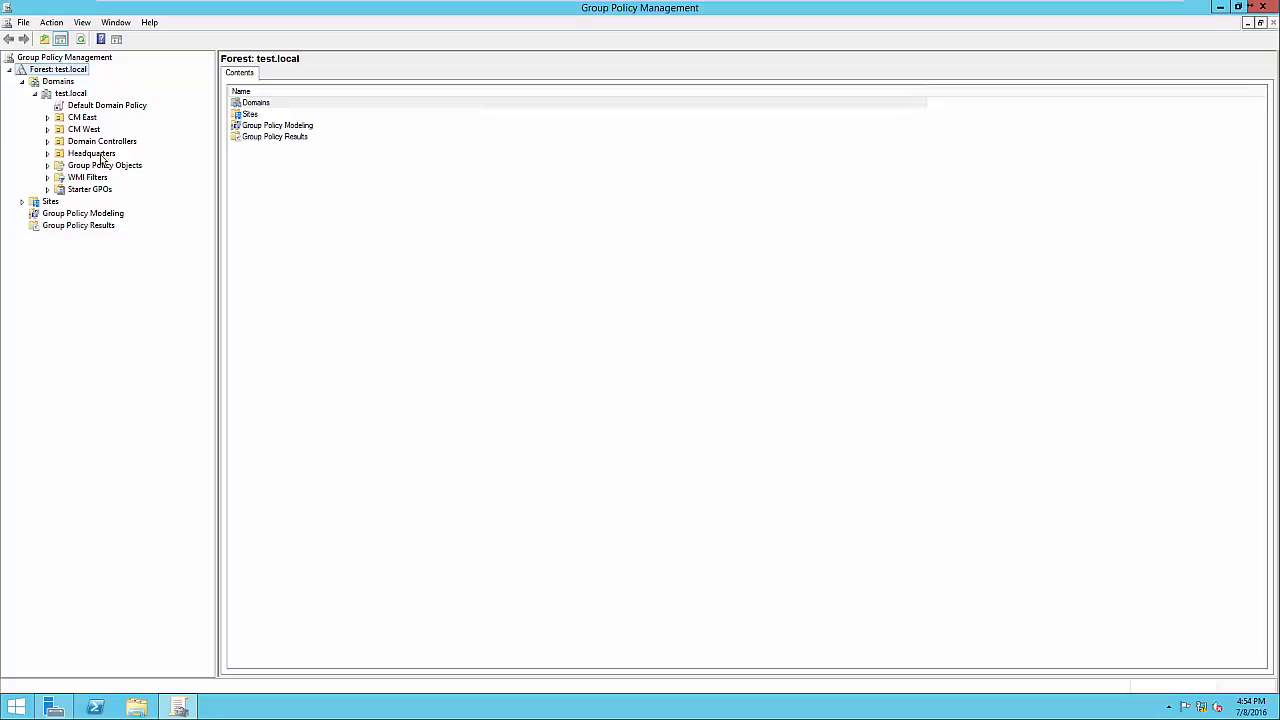
Browse the Headquarters and CM West OUs, then select Default Domain Policy.
click(91, 155)
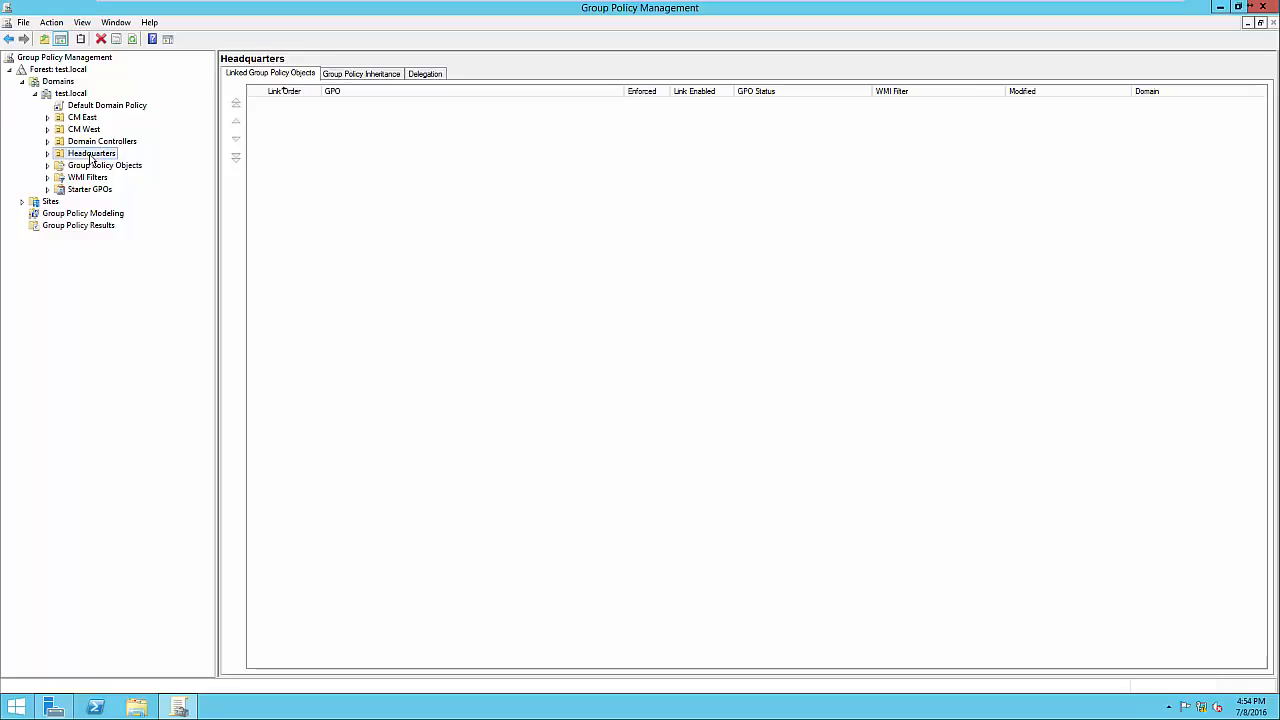
click(92, 131)
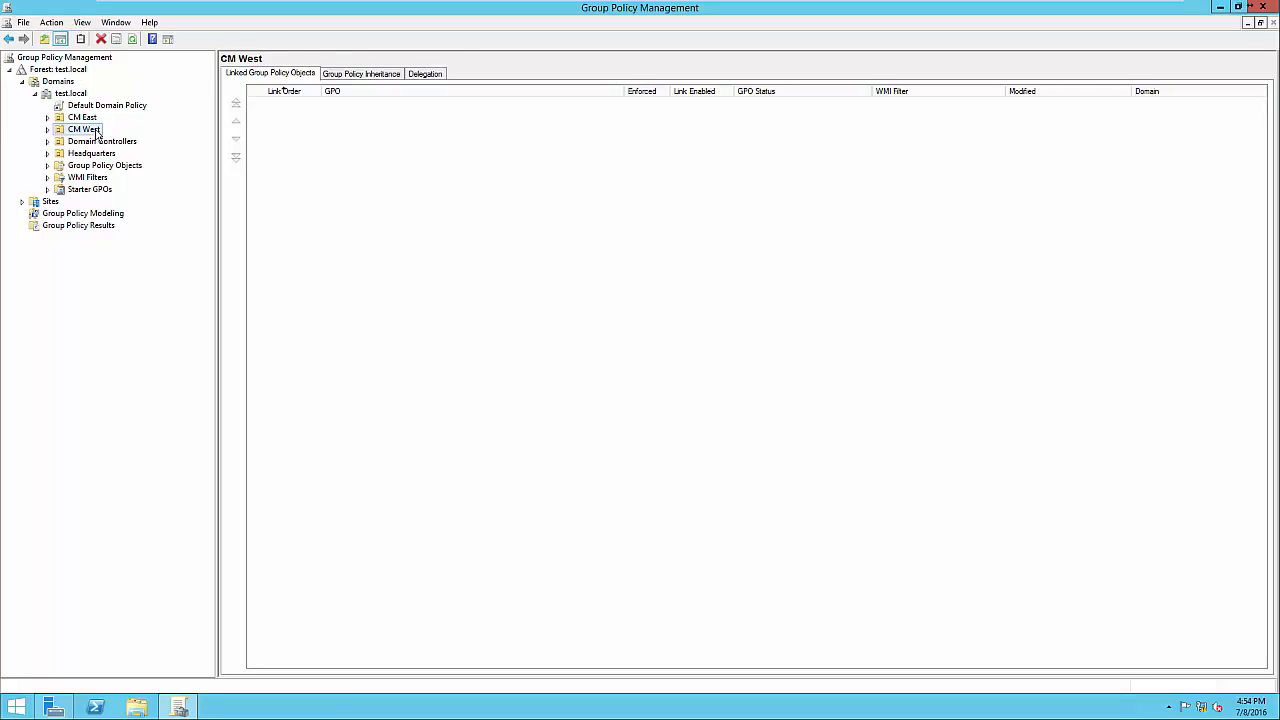
click(86, 156)
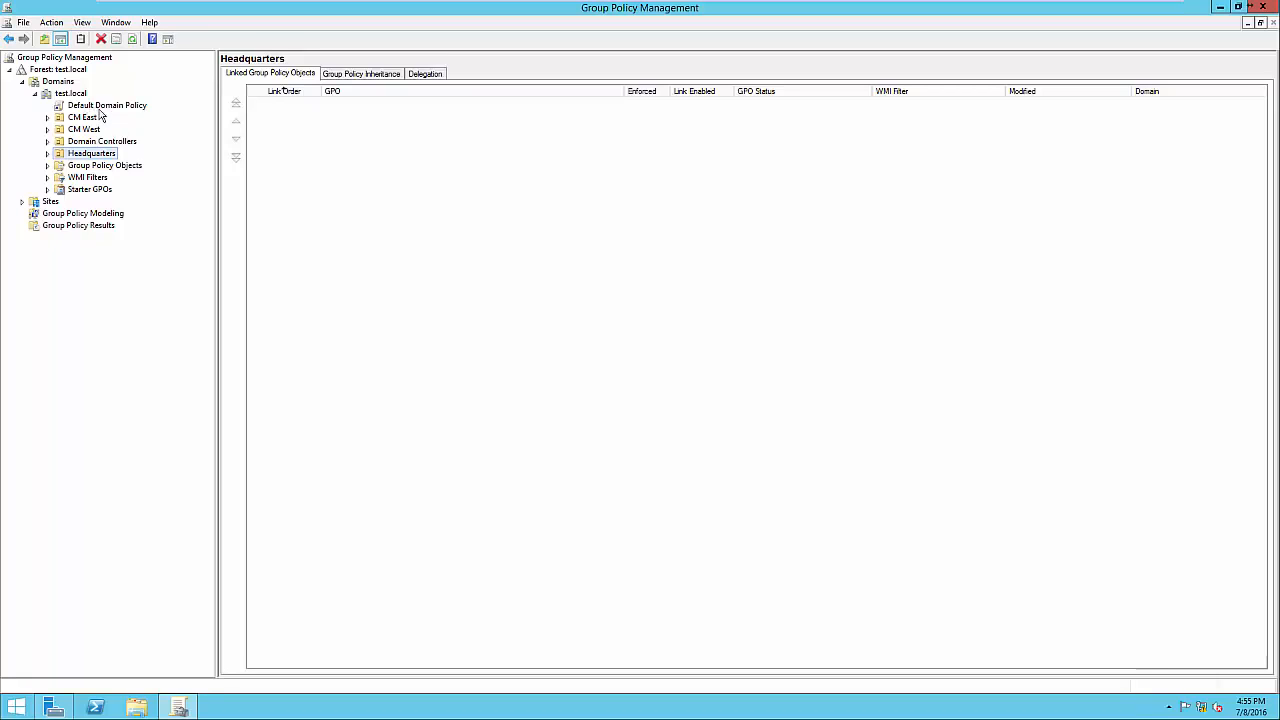
click(98, 108)
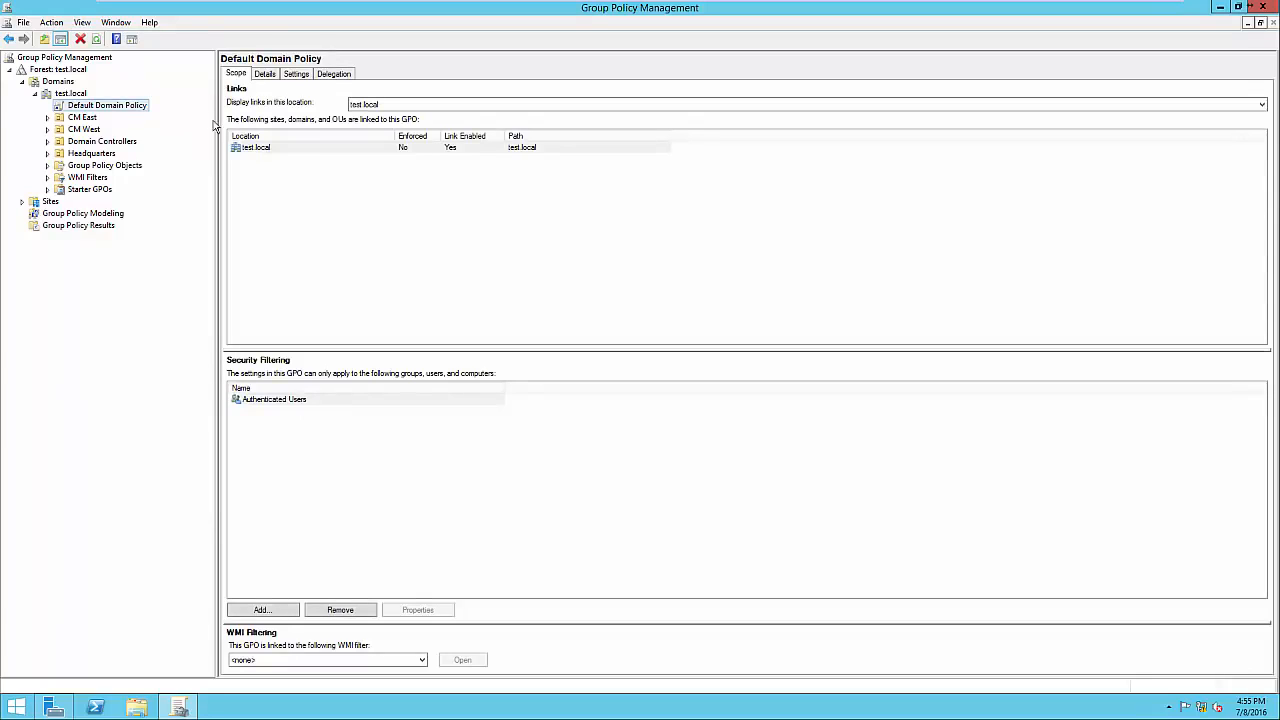
Show the Default Domain Policy Settings report, dismissing the Internet Explorer security prompt.
click(298, 78)
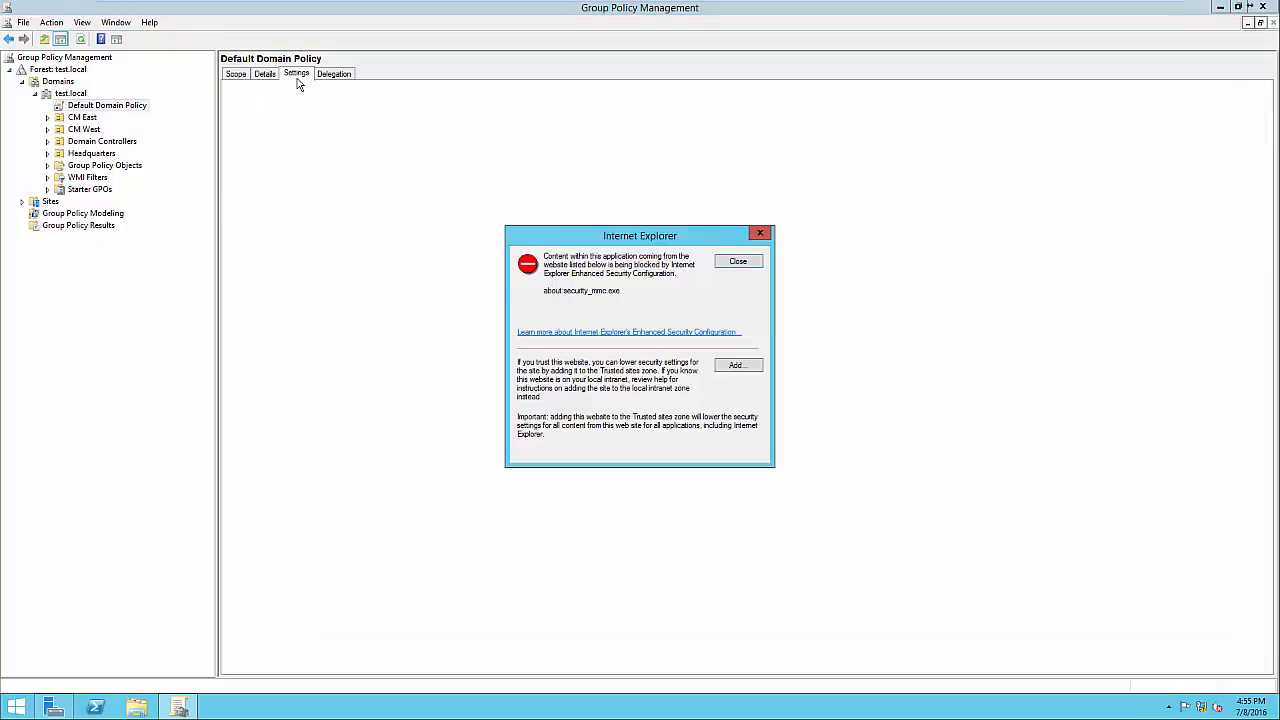
click(741, 263)
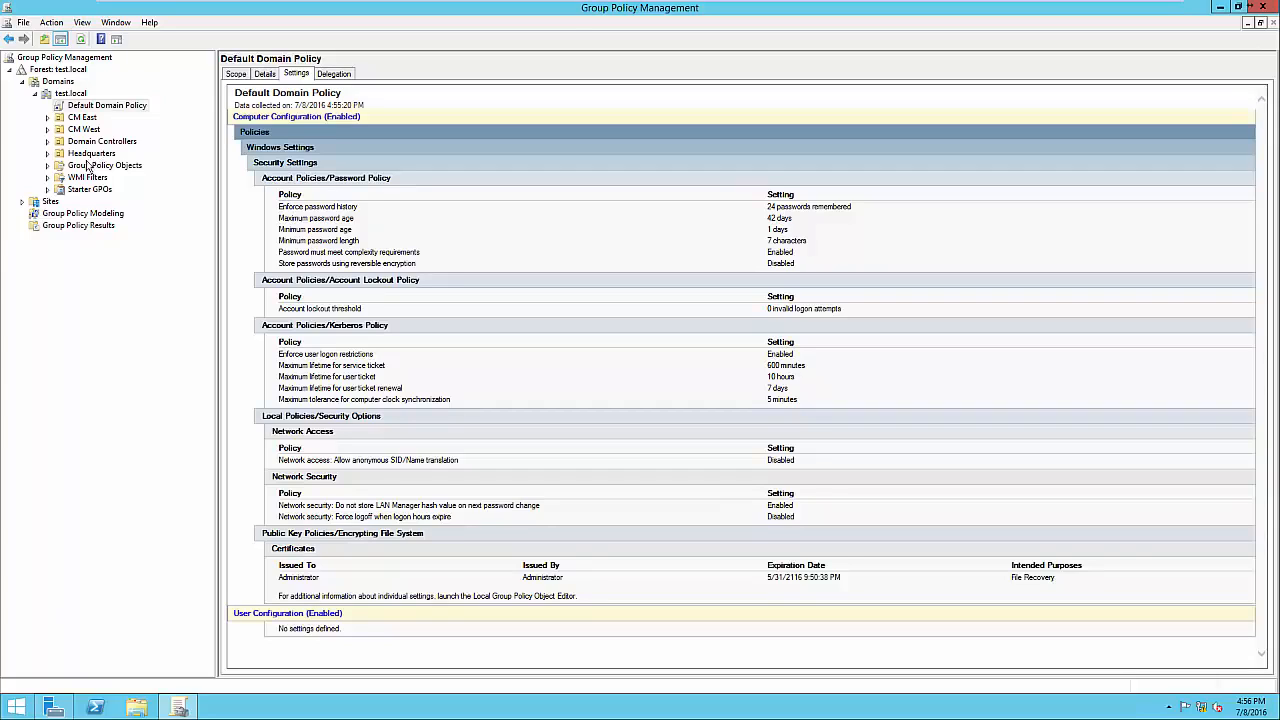
right_click(99, 111)
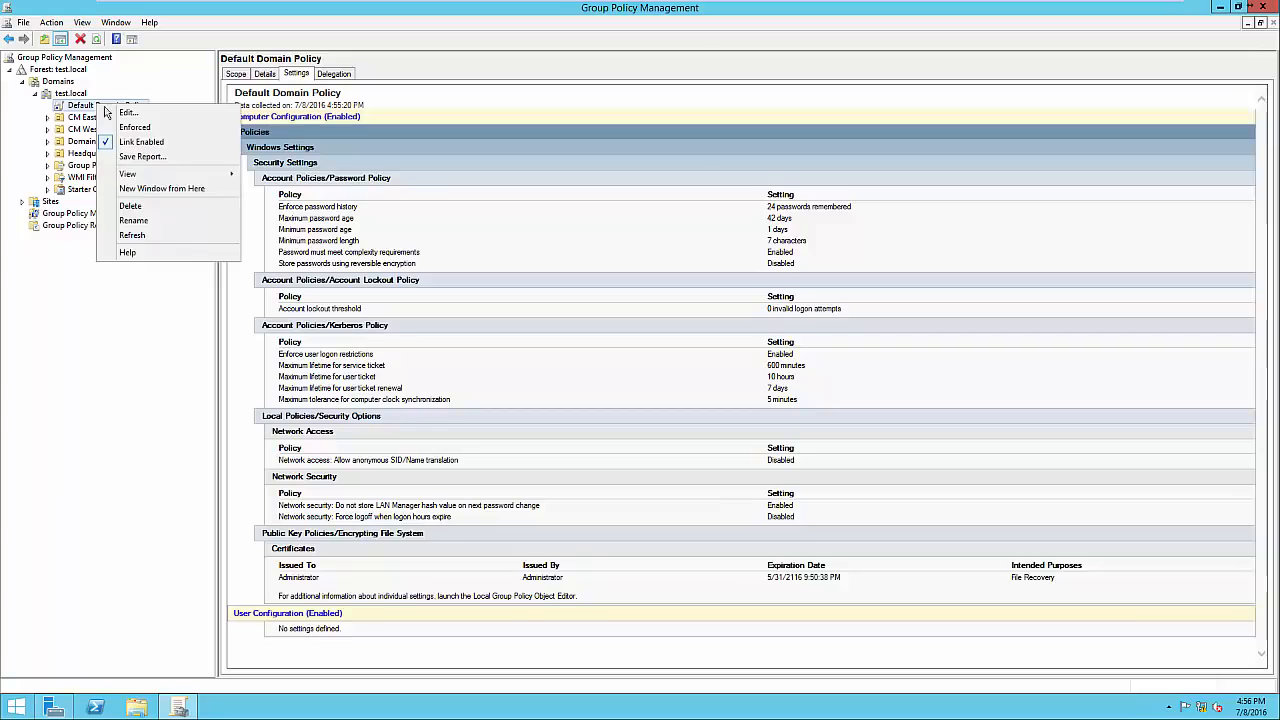
click(115, 116)
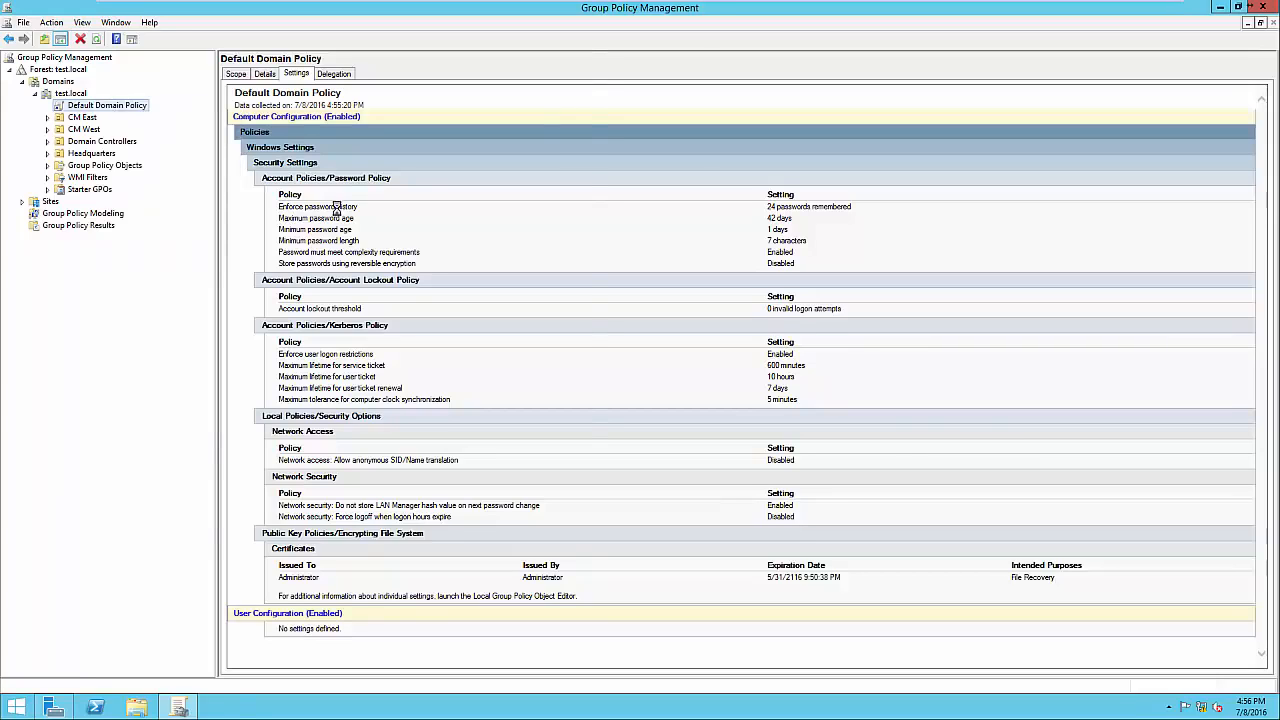
drag(335, 64, 675, 109)
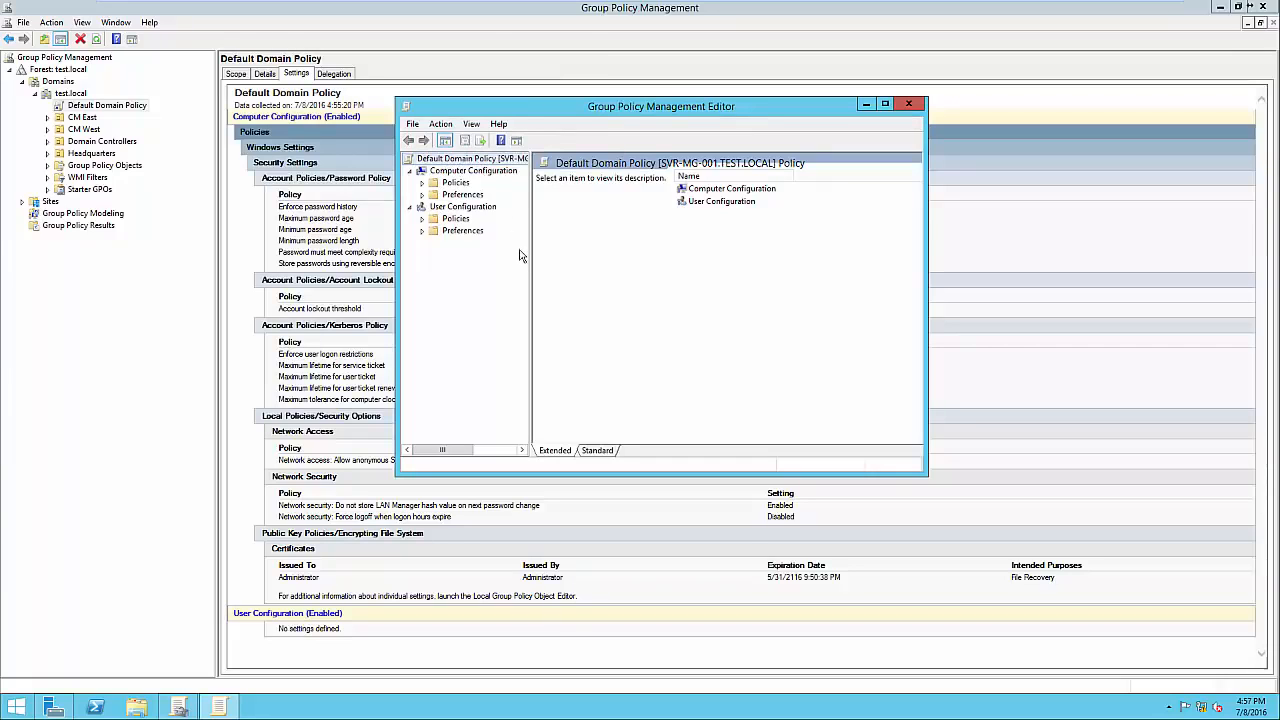
drag(531, 243, 558, 230)
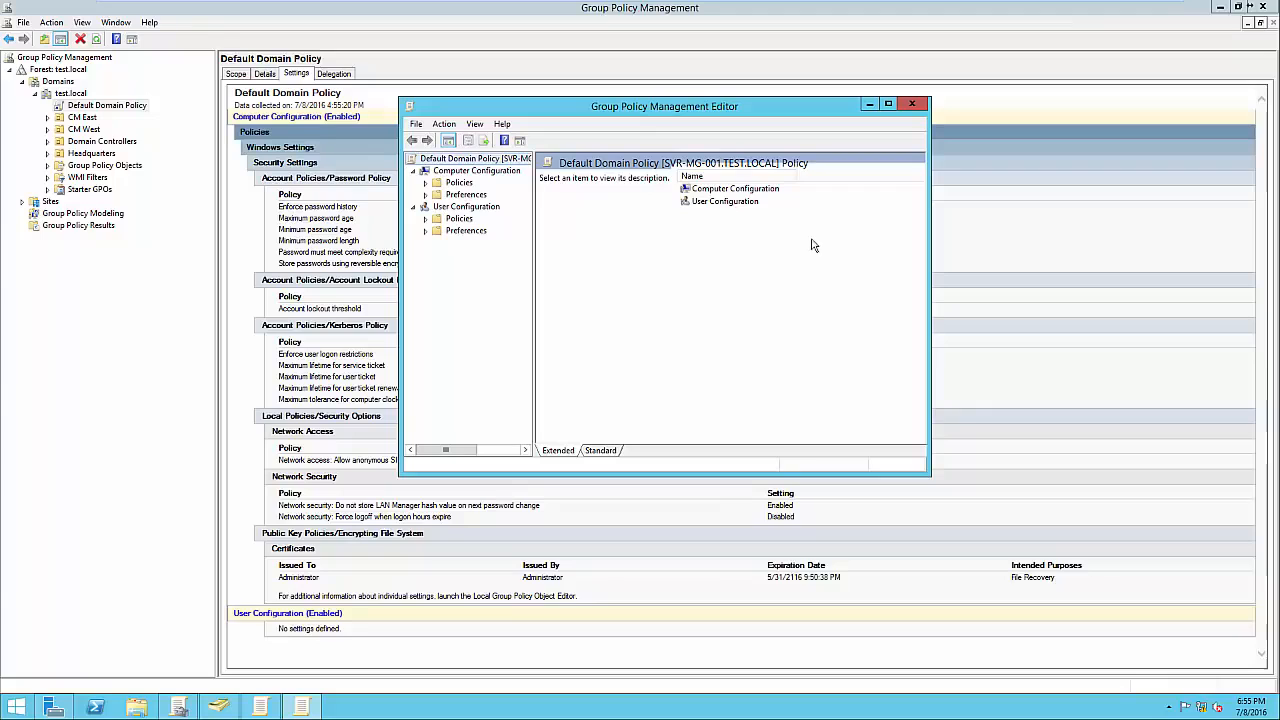
drag(668, 113, 963, 147)
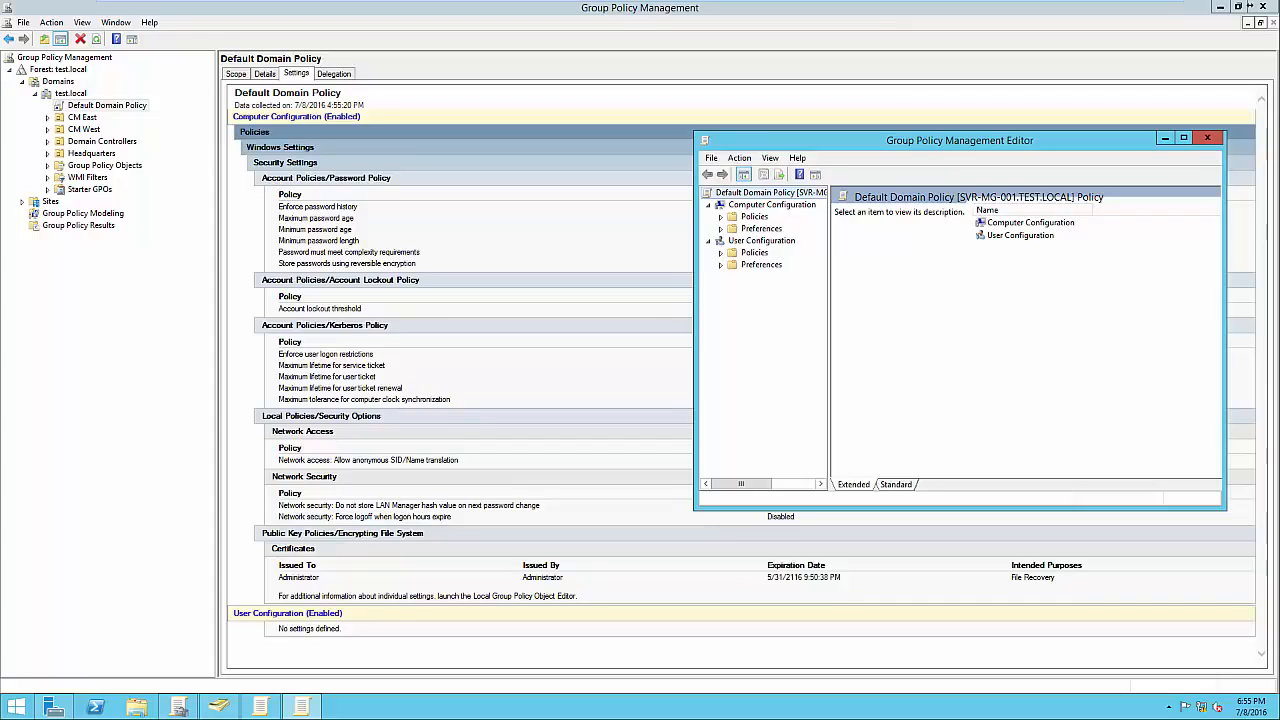
drag(1009, 140, 992, 138)
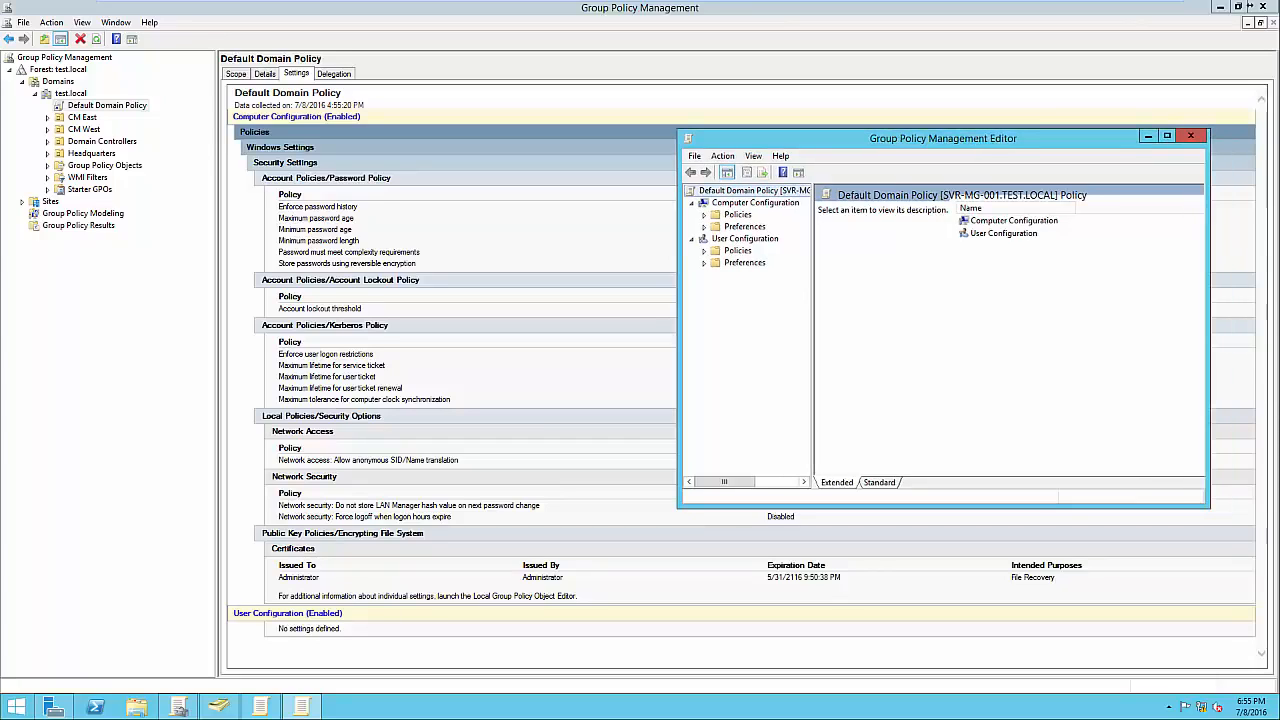
click(755, 203)
click(745, 239)
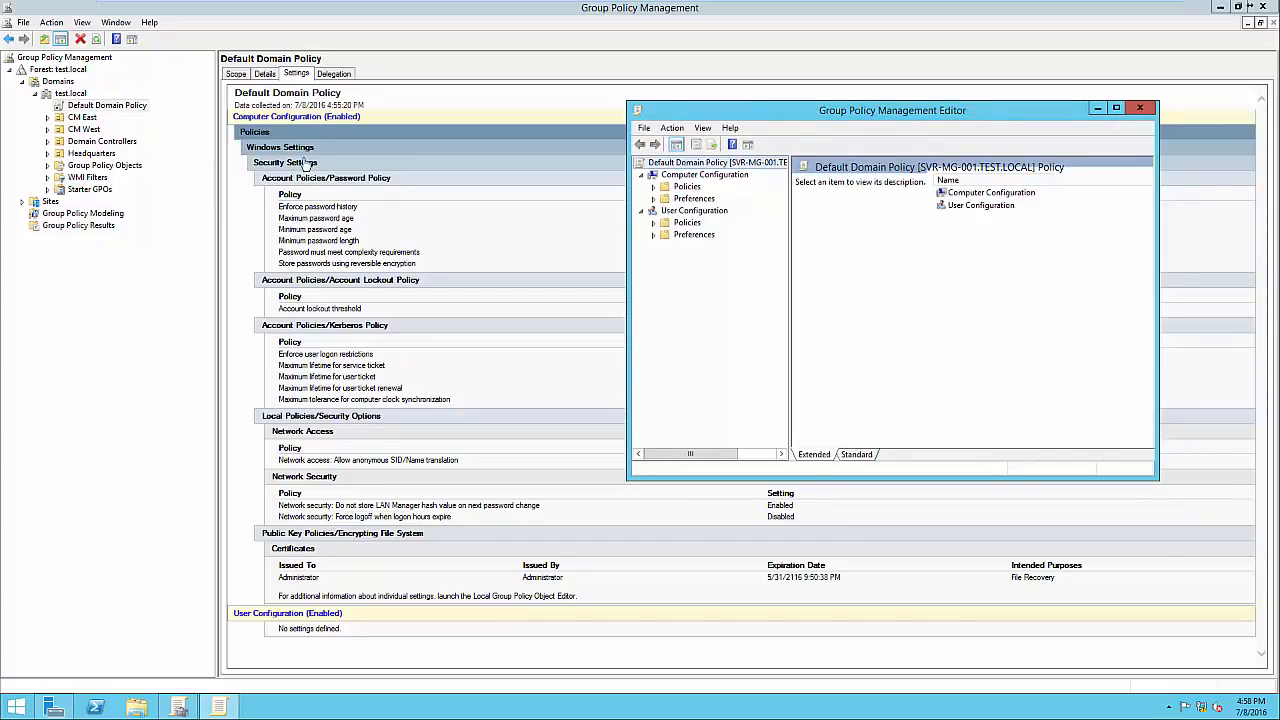
Navigate to Computer Configuration > Policies > Account Policies > Password Policy in the editor.
click(654, 187)
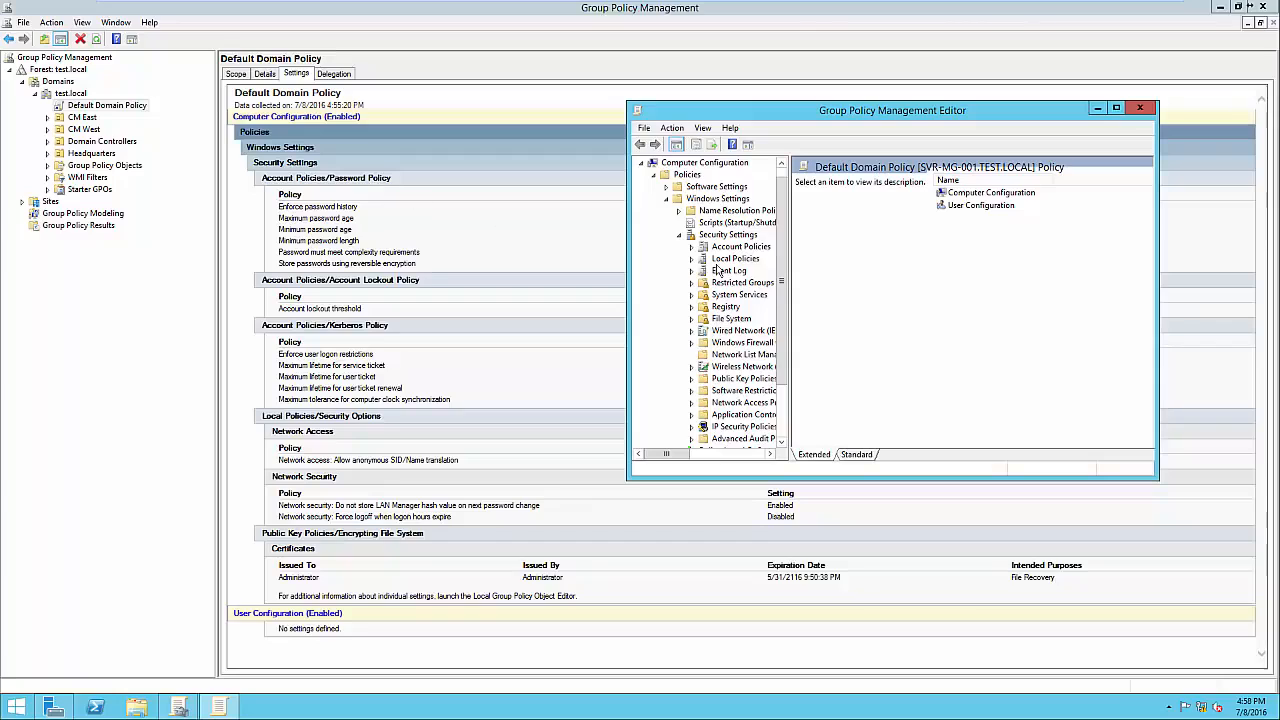
click(691, 246)
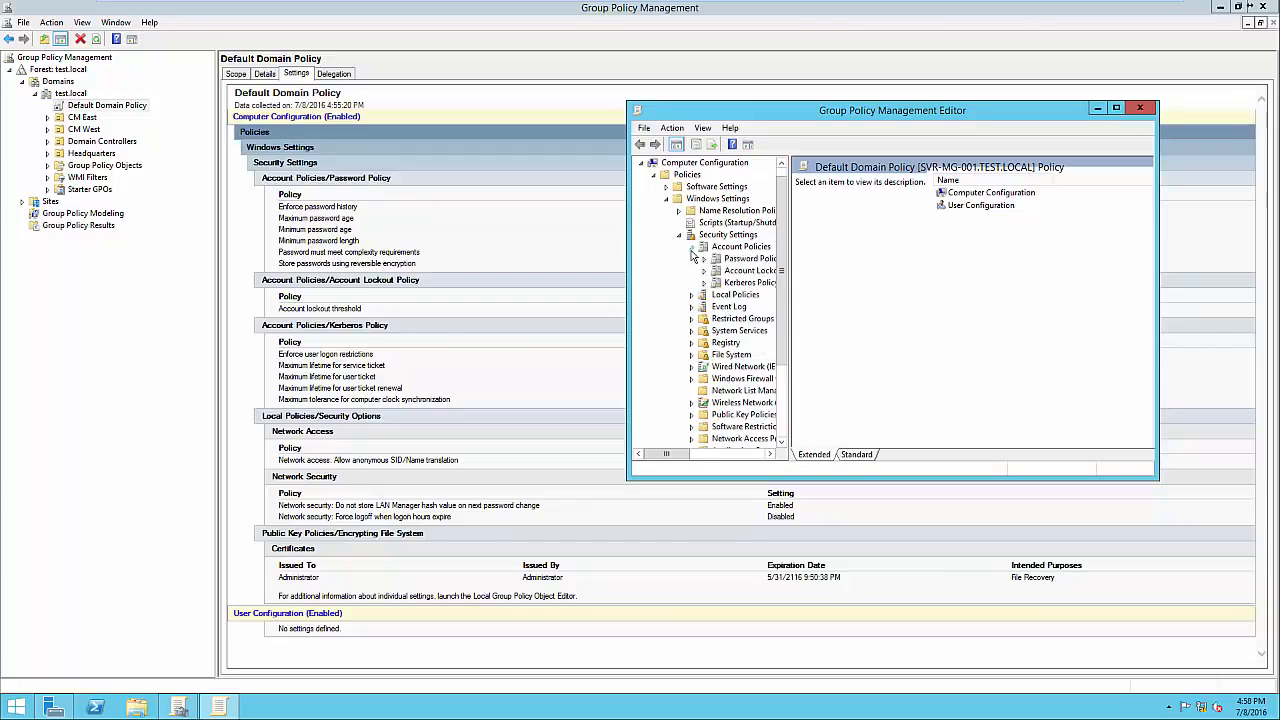
click(750, 259)
drag(828, 118, 713, 307)
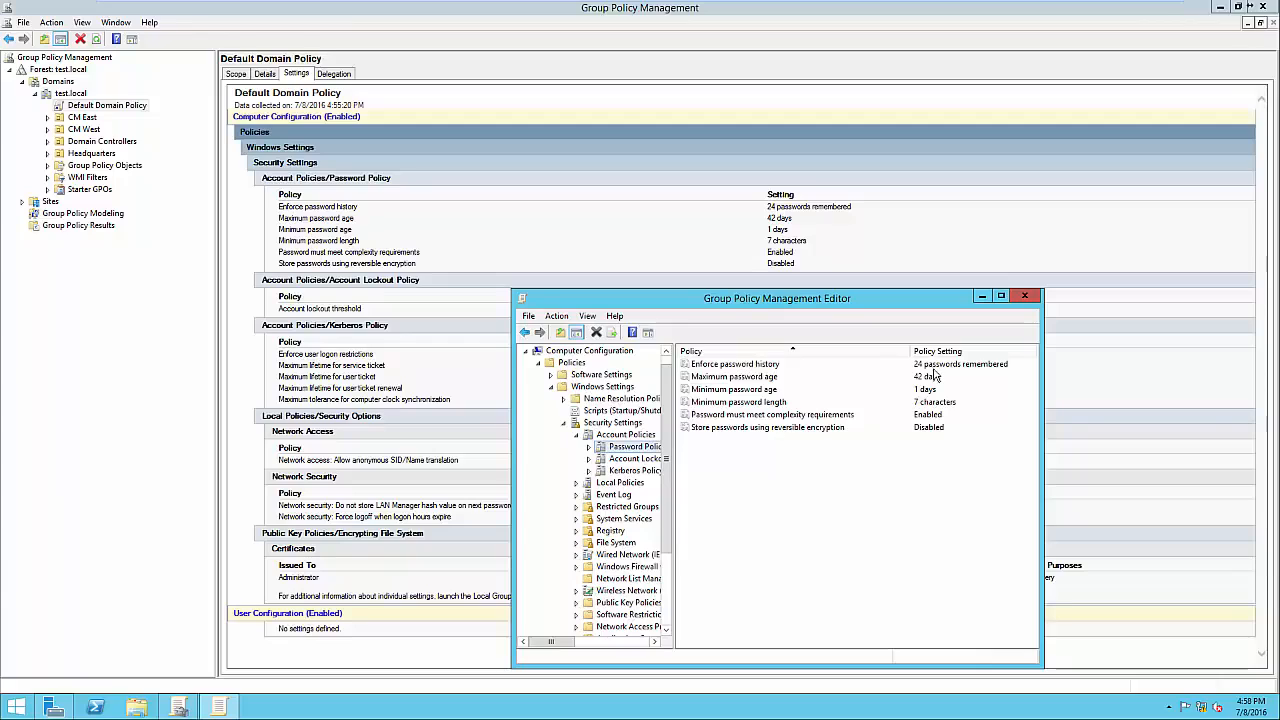
Change Enforce password history from 24 to 12 passwords remembered after reading its explanation.
double_click(744, 368)
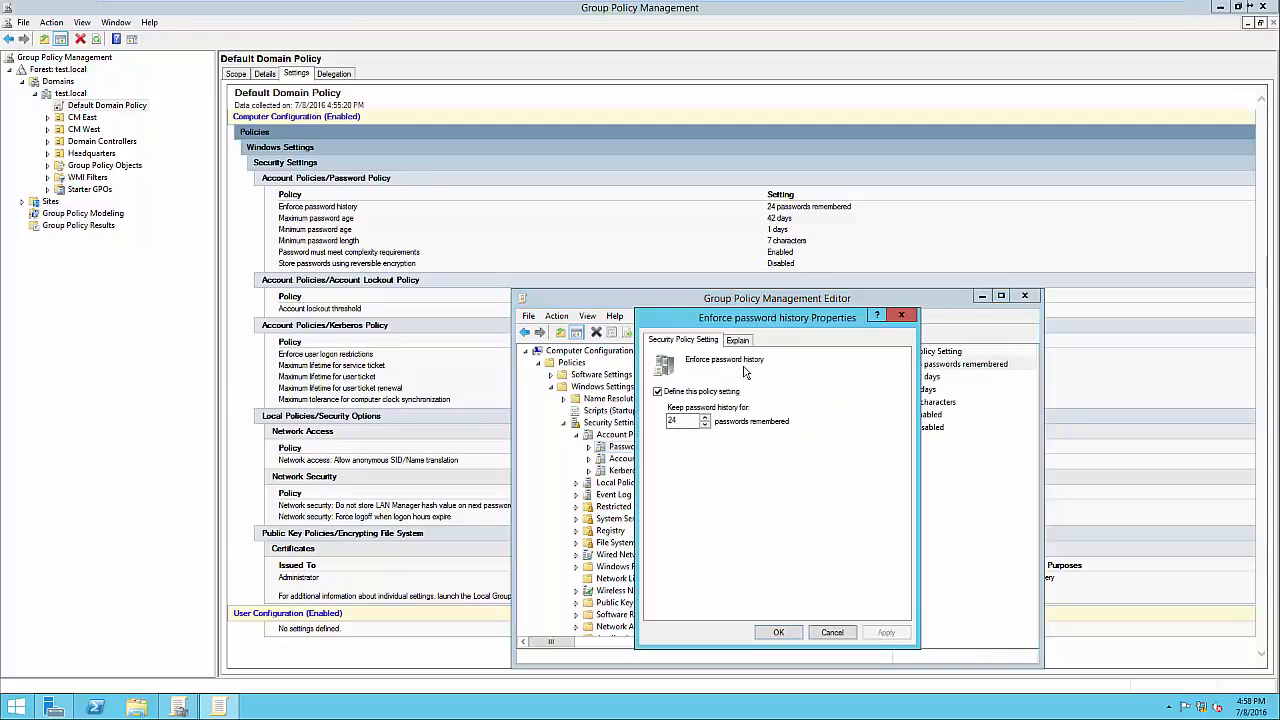
drag(790, 323, 795, 250)
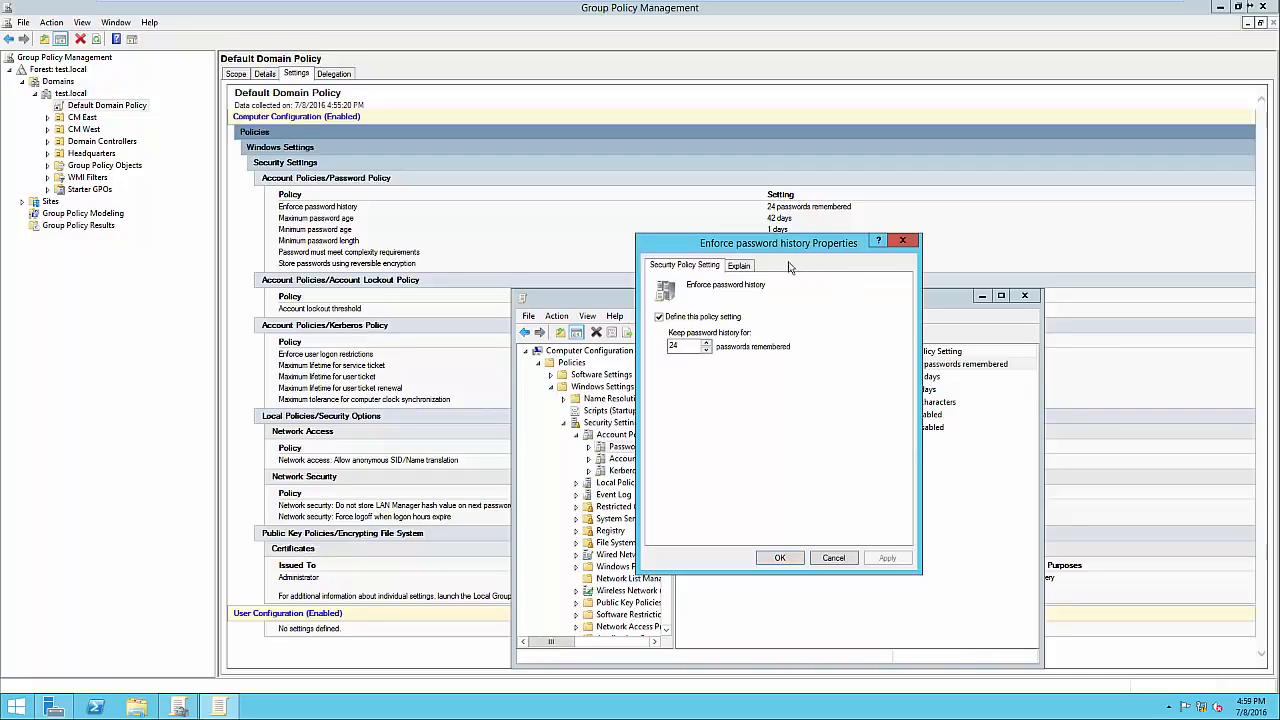
click(740, 267)
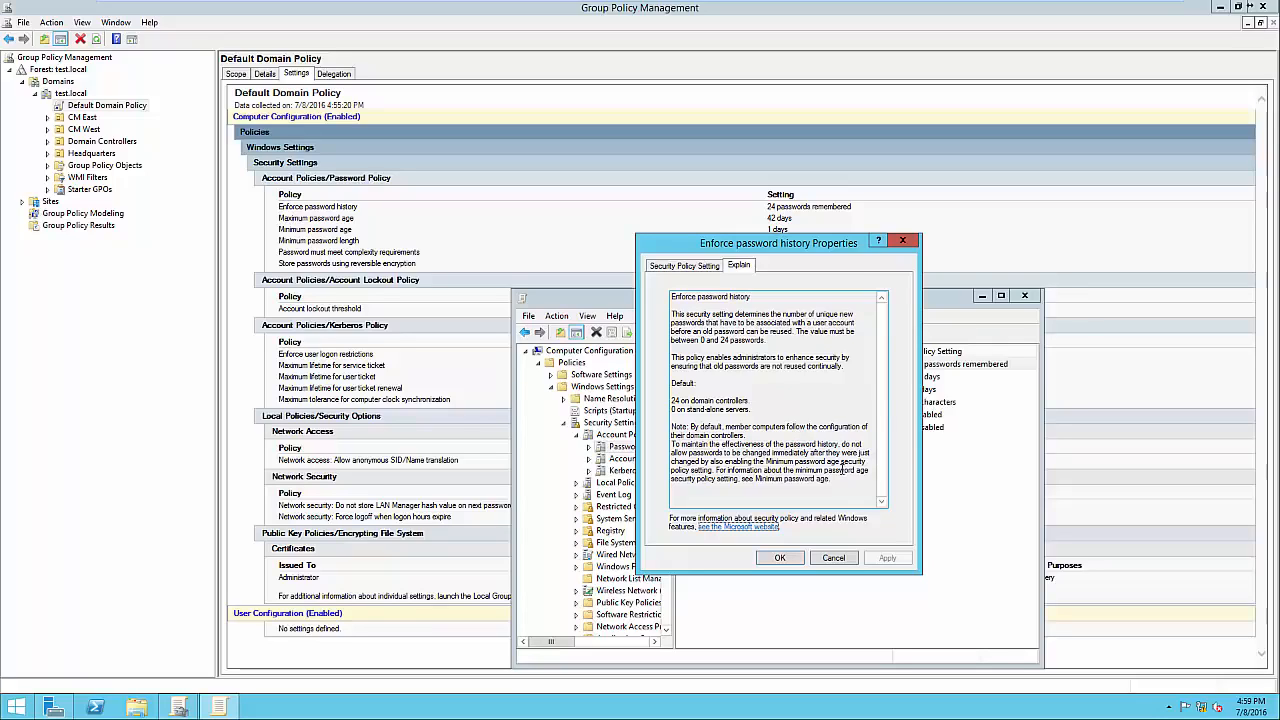
click(683, 267)
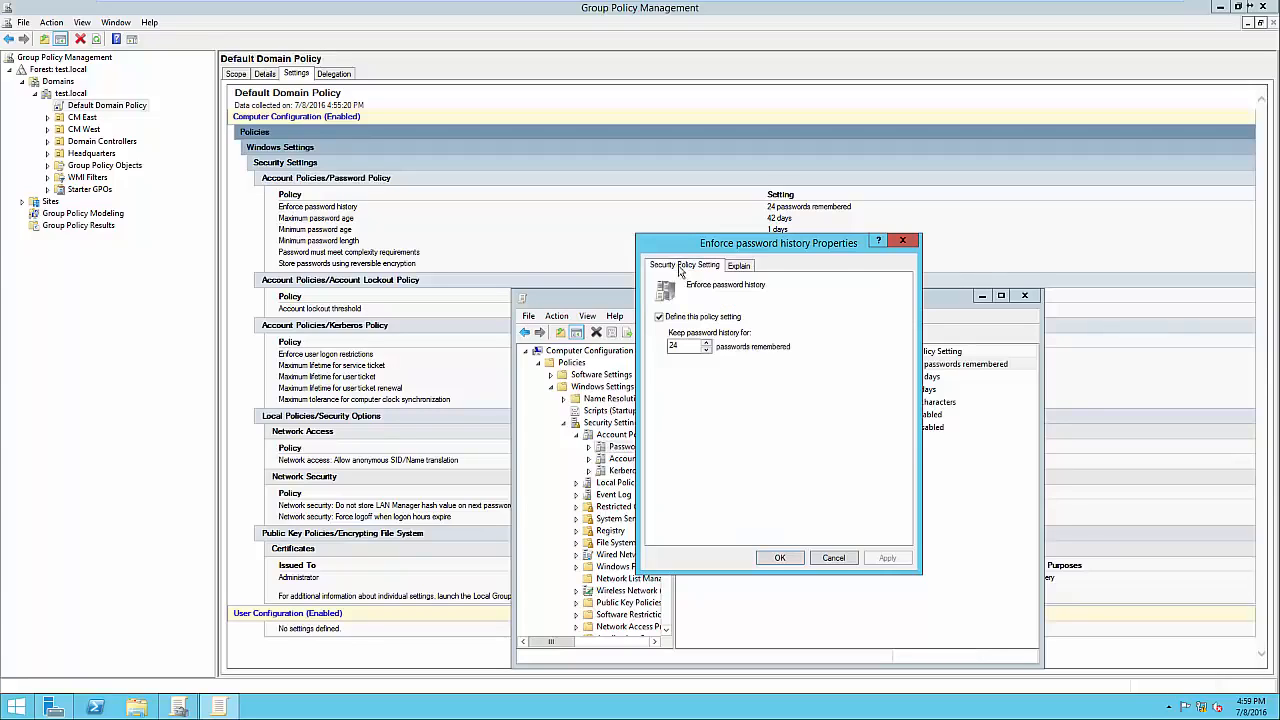
drag(711, 245, 932, 230)
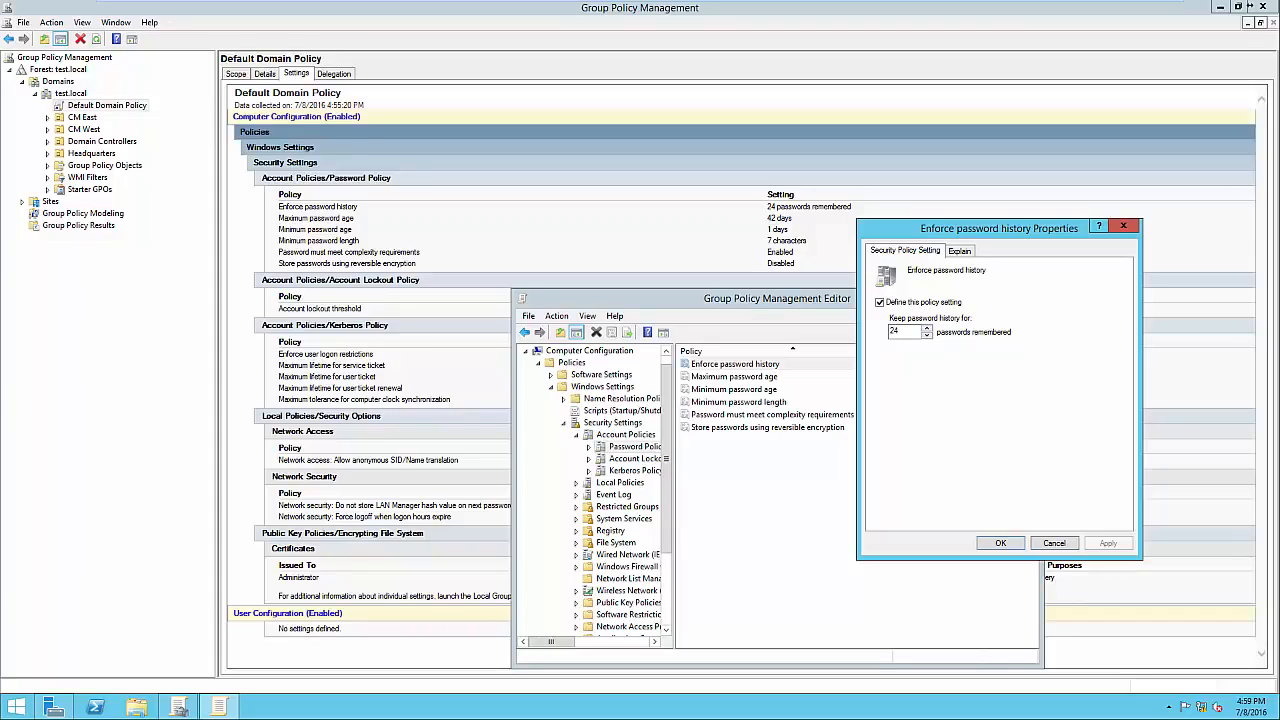
double_click(895, 332)
text(12)
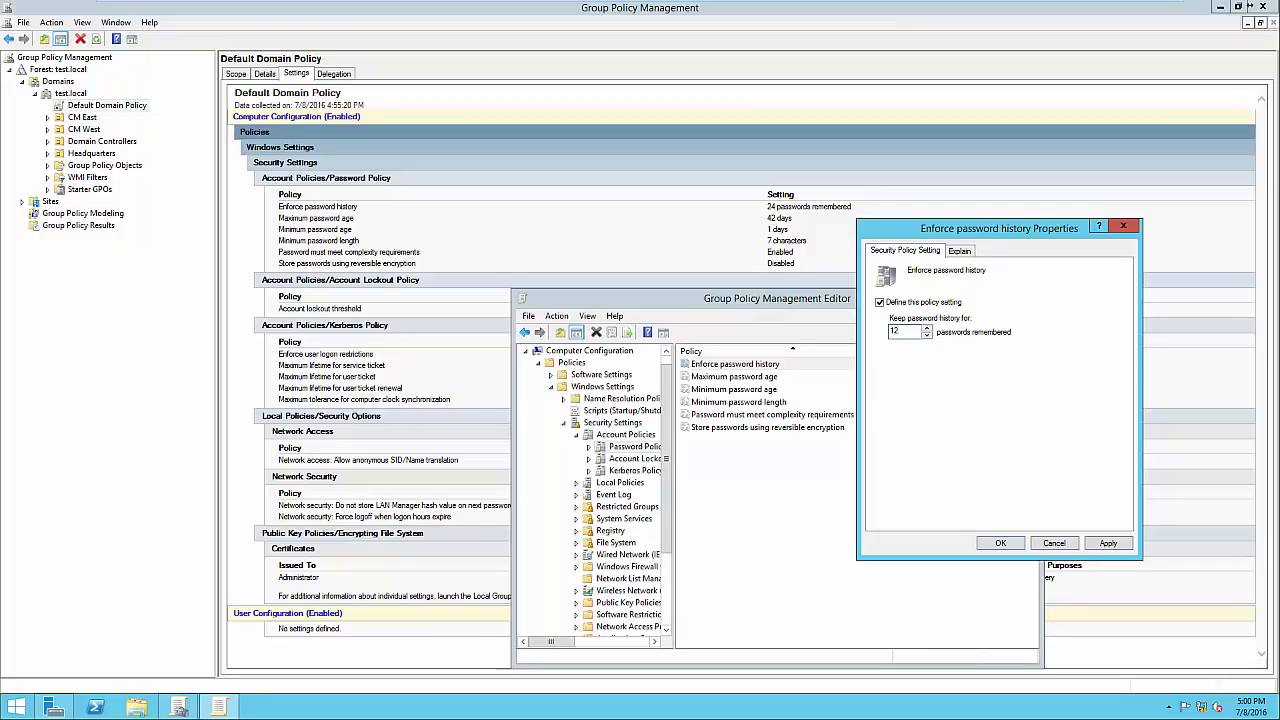
click(1000, 543)
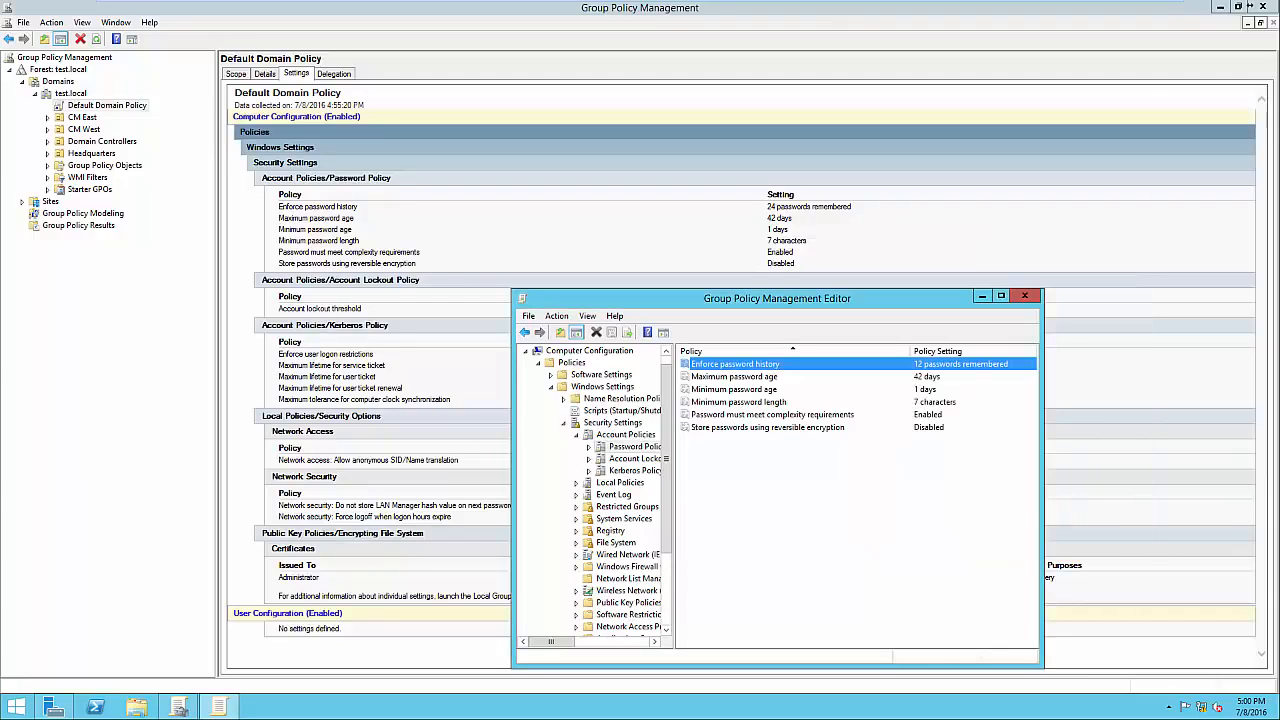
Set Maximum password age to 21 days instead of 42 and apply.
double_click(734, 377)
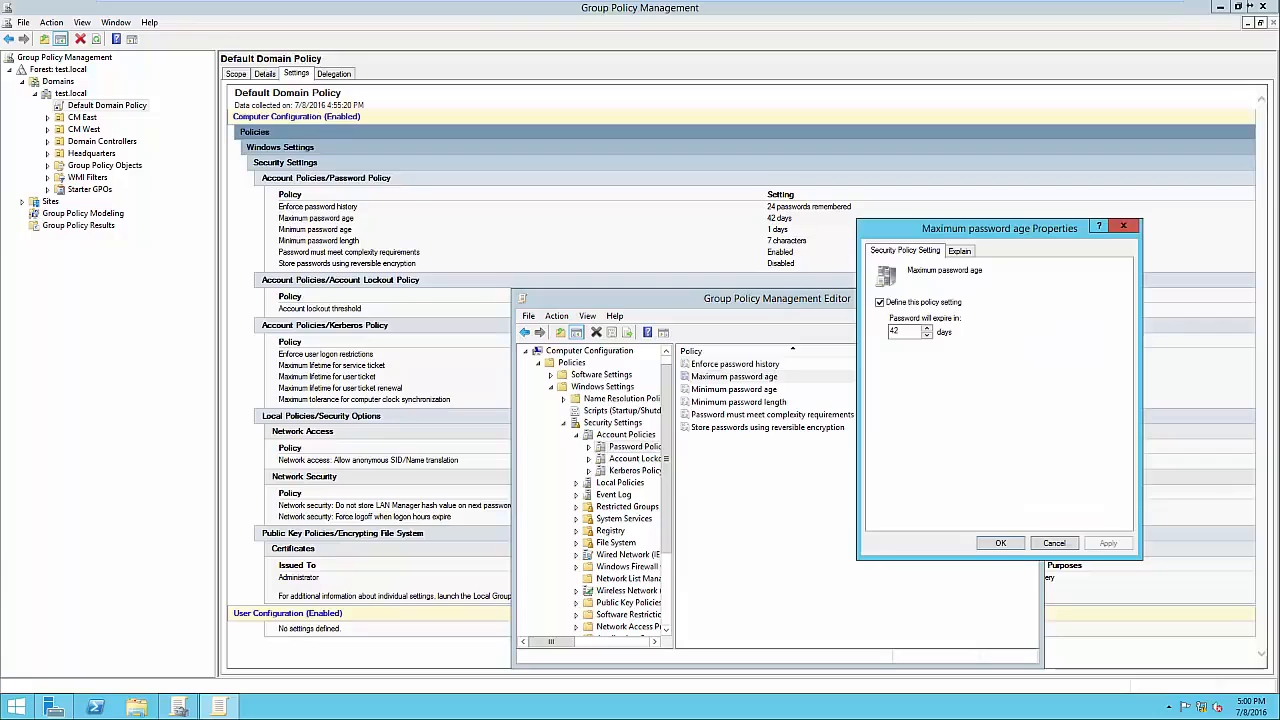
click(960, 251)
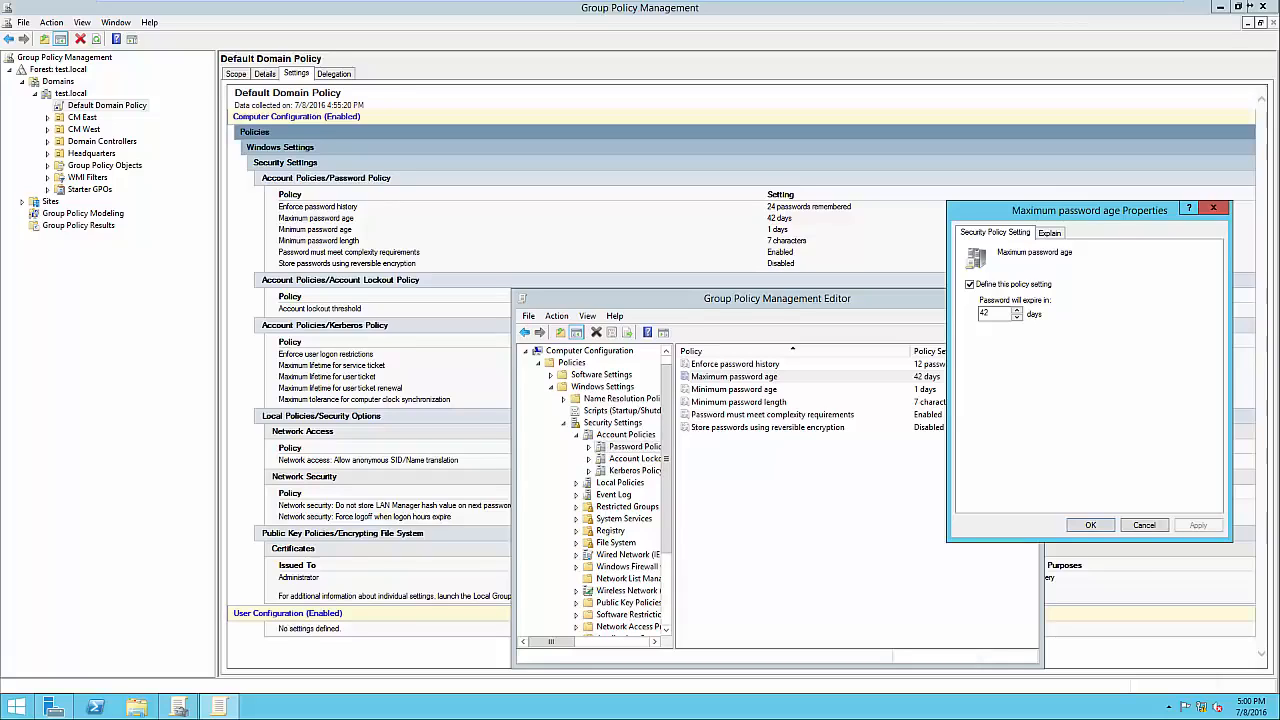
click(987, 313)
double_click(985, 313)
text(21)
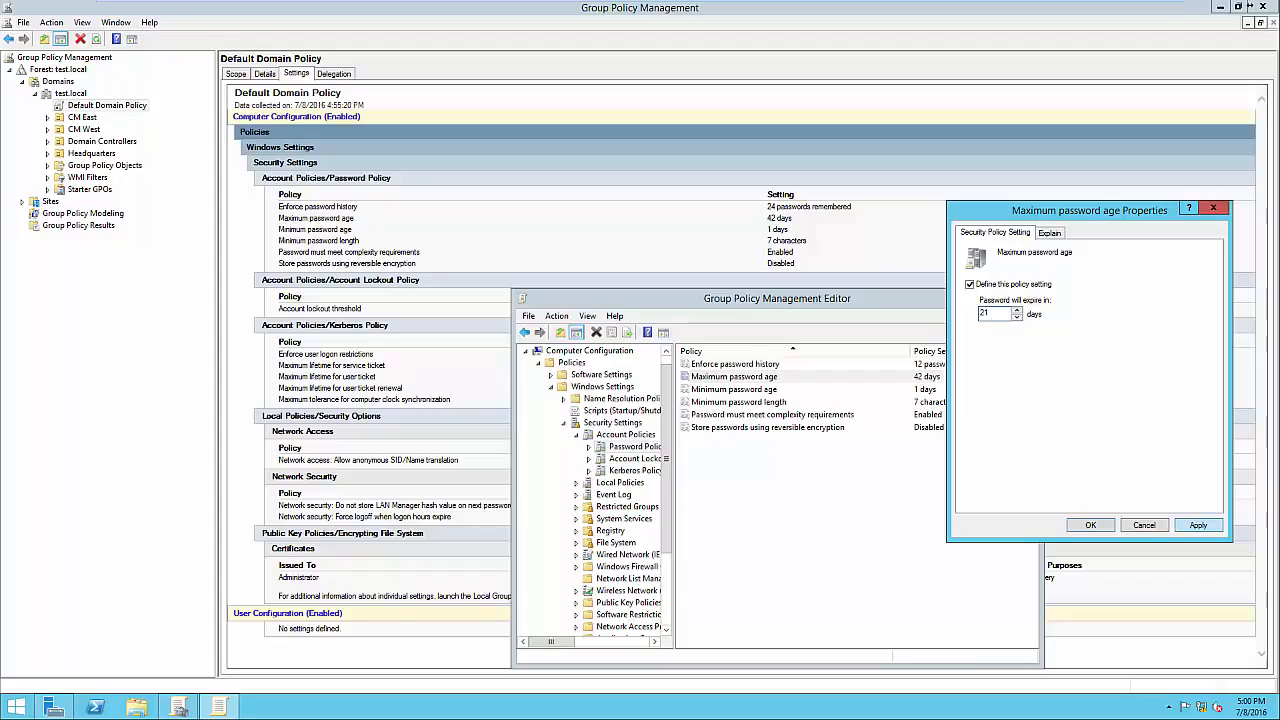
click(1198, 525)
click(1090, 525)
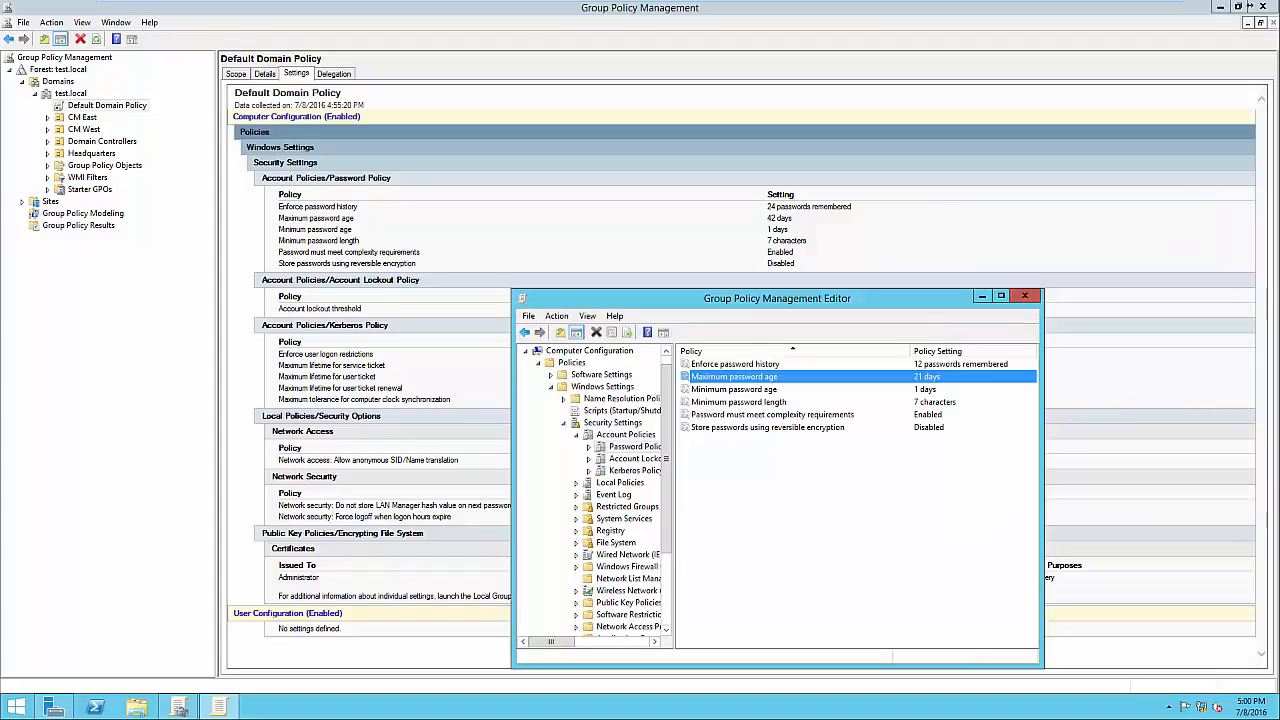
Review Minimum password age and length unchanged, then open Password must meet complexity requirements.
double_click(734, 390)
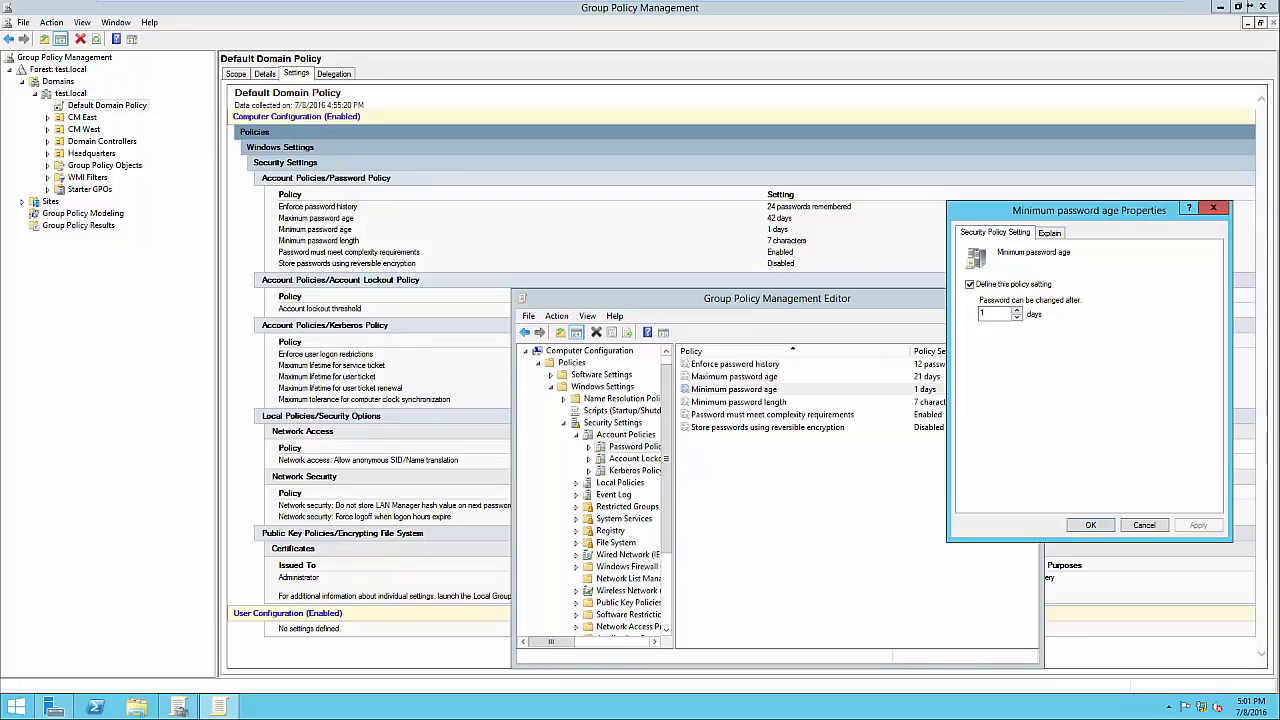
key(Return)
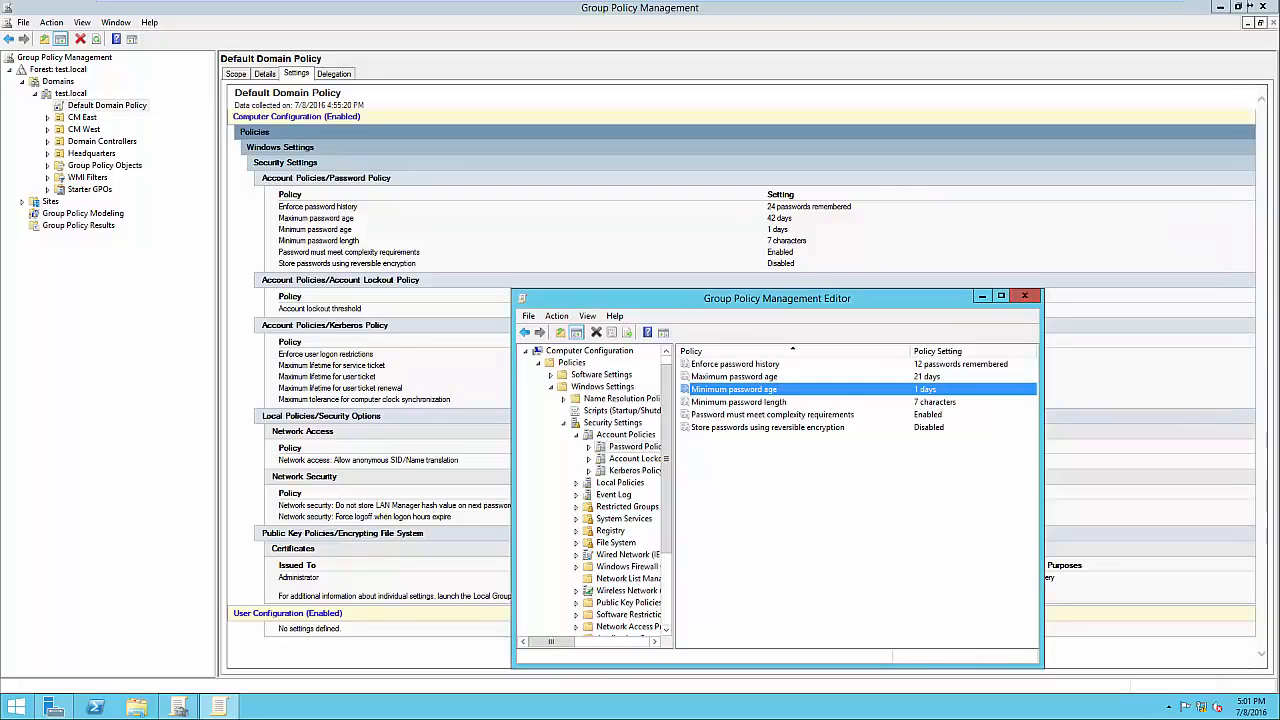
key(Down)
key(Return)
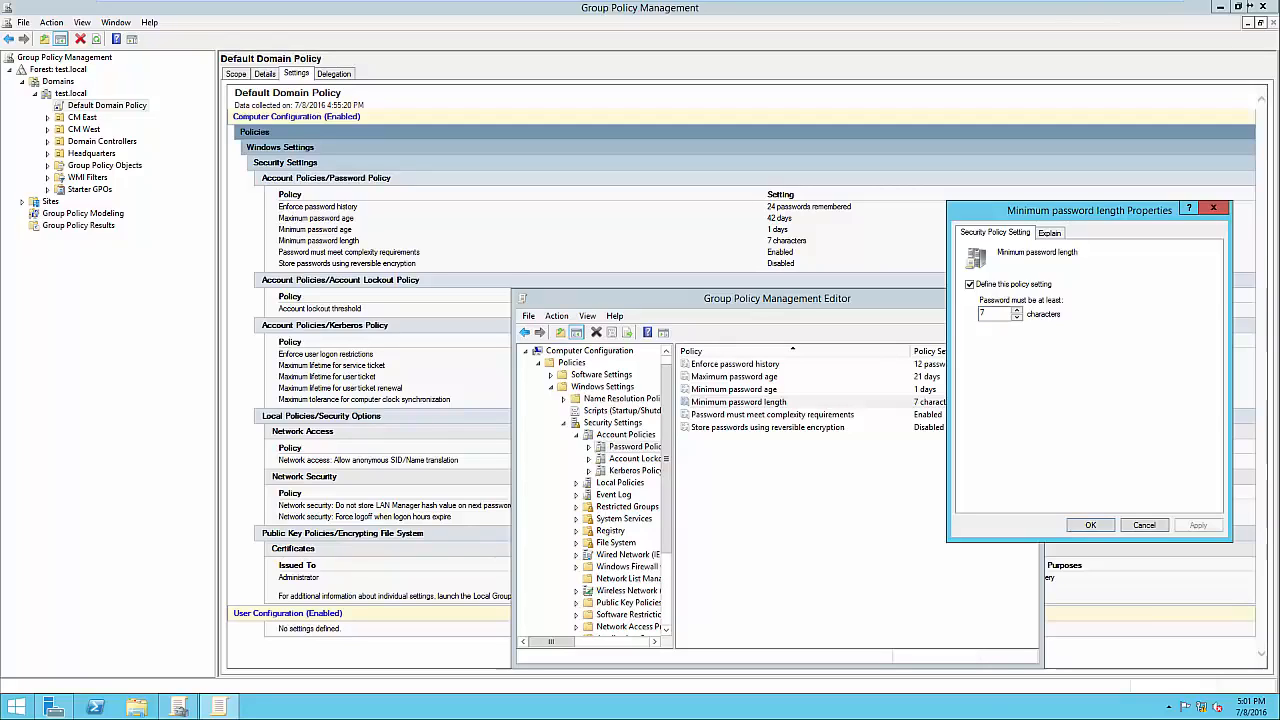
key(Return)
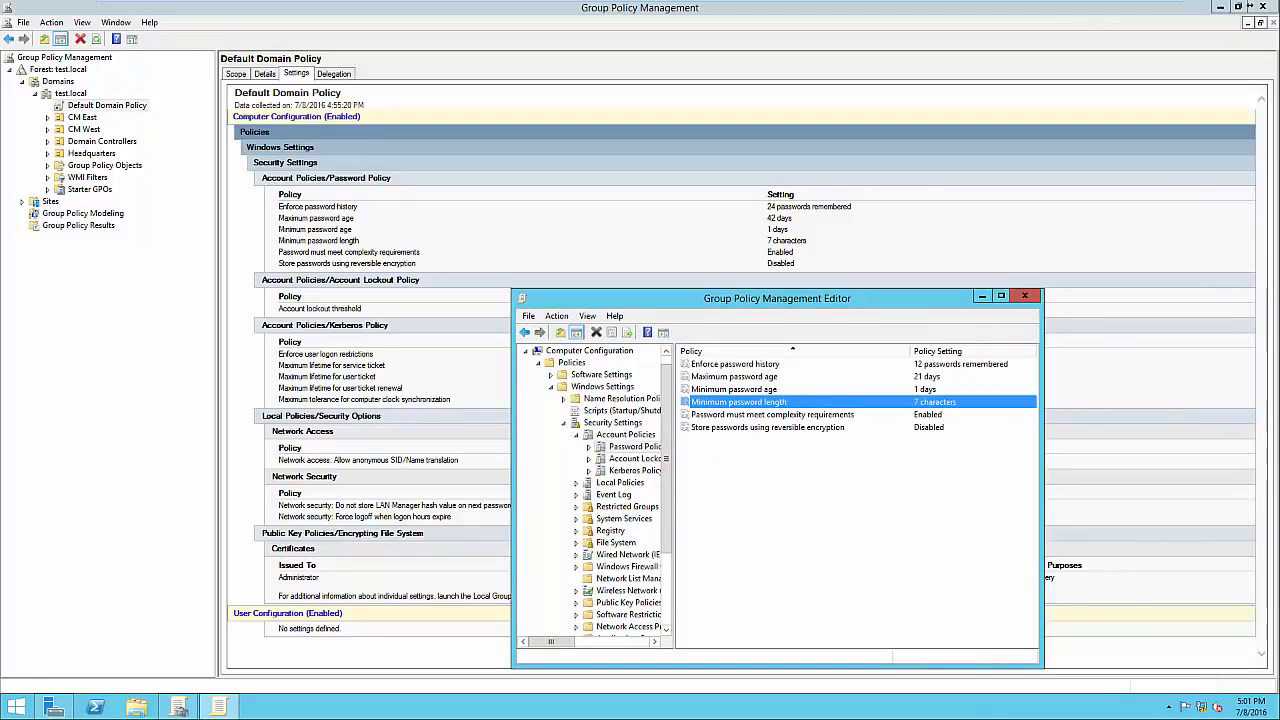
key(Down)
key(Return)
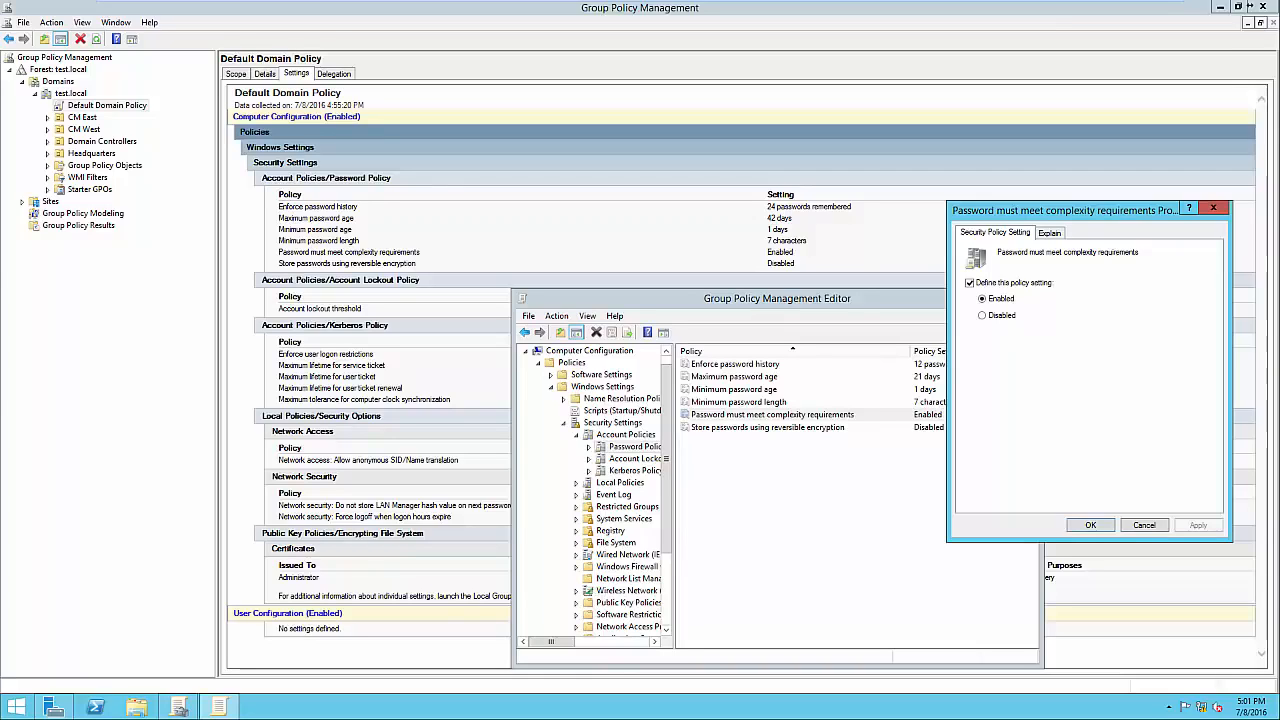
Read the complexity rules, close the dialog with it still Enabled, then select reversible encryption.
click(1049, 233)
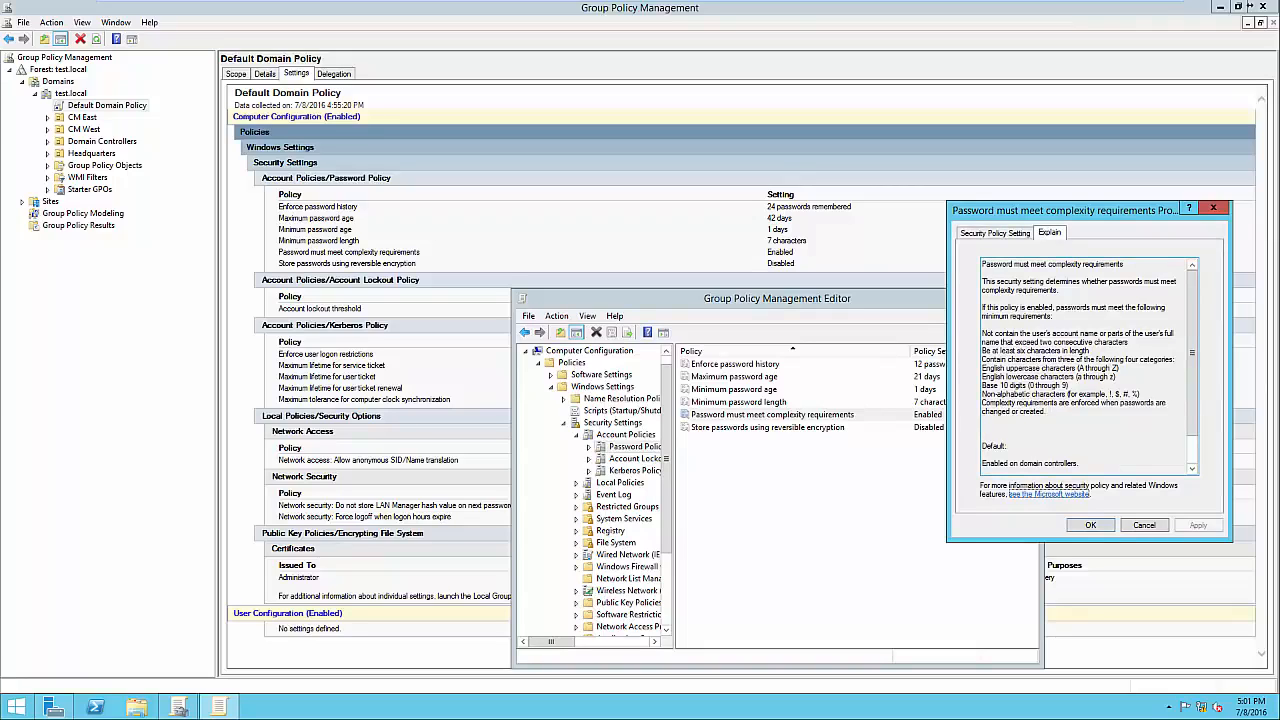
drag(982, 351, 1068, 387)
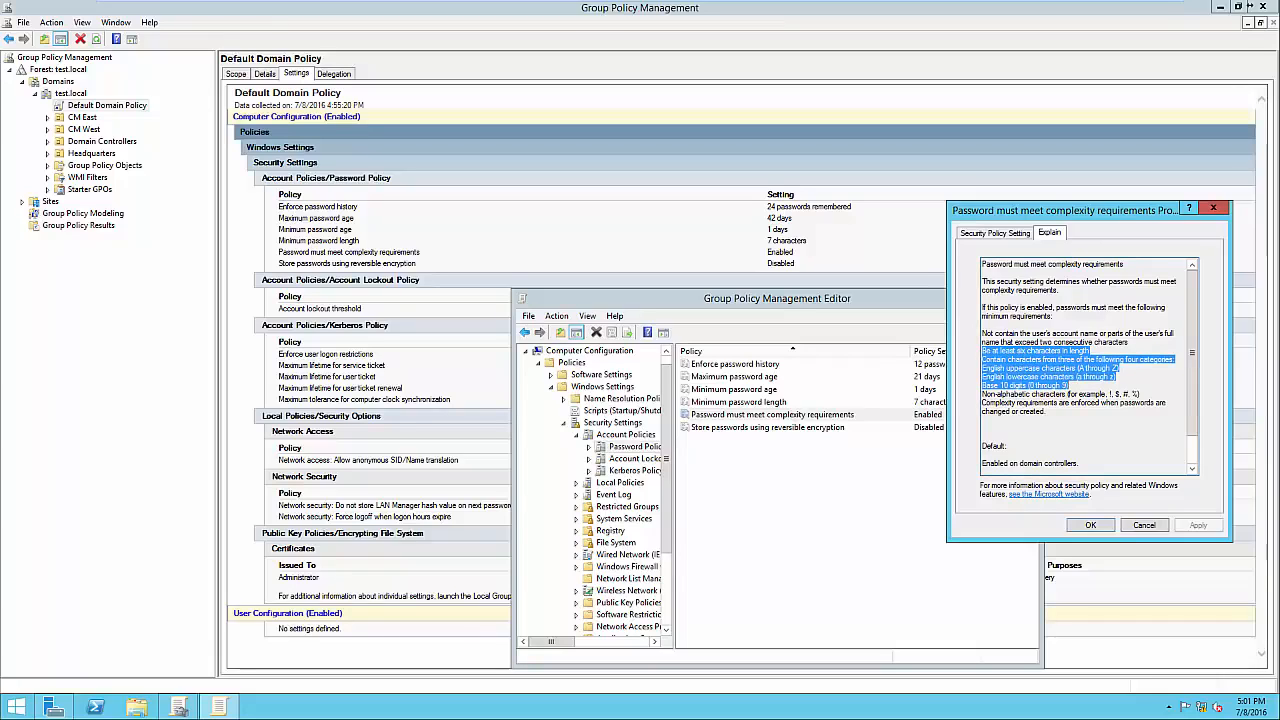
click(1115, 394)
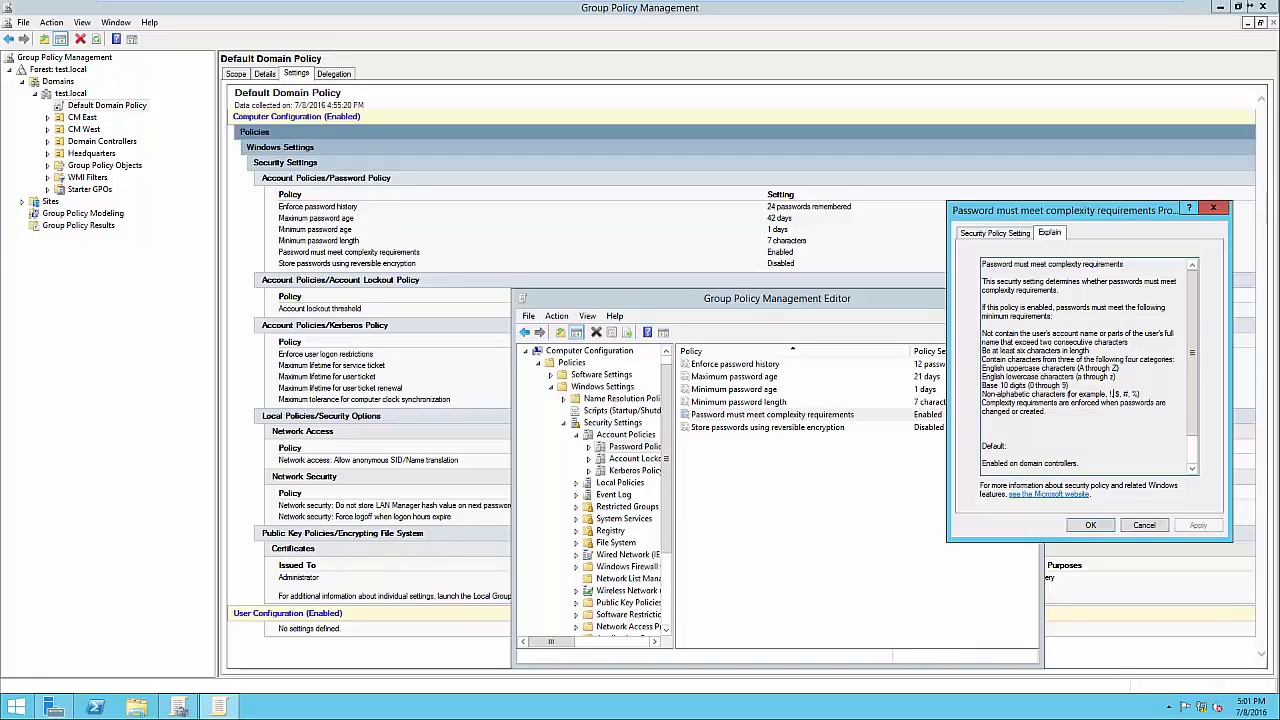
click(1091, 525)
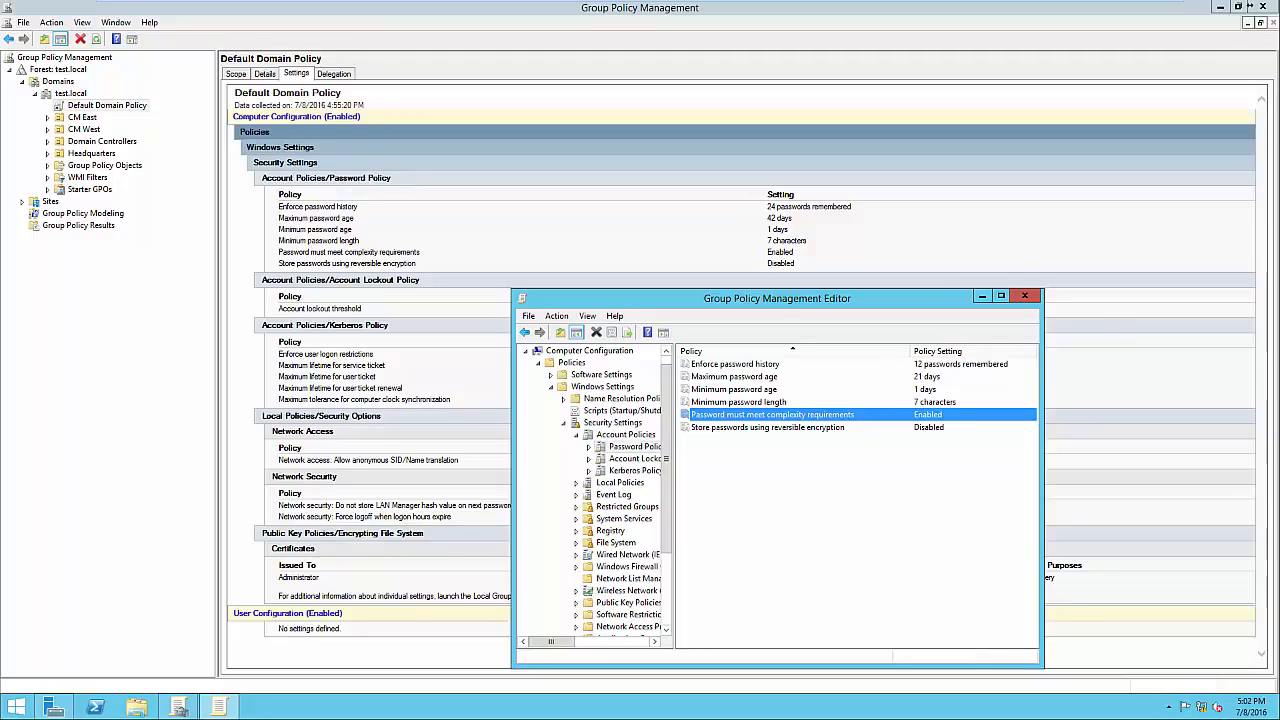
click(768, 427)
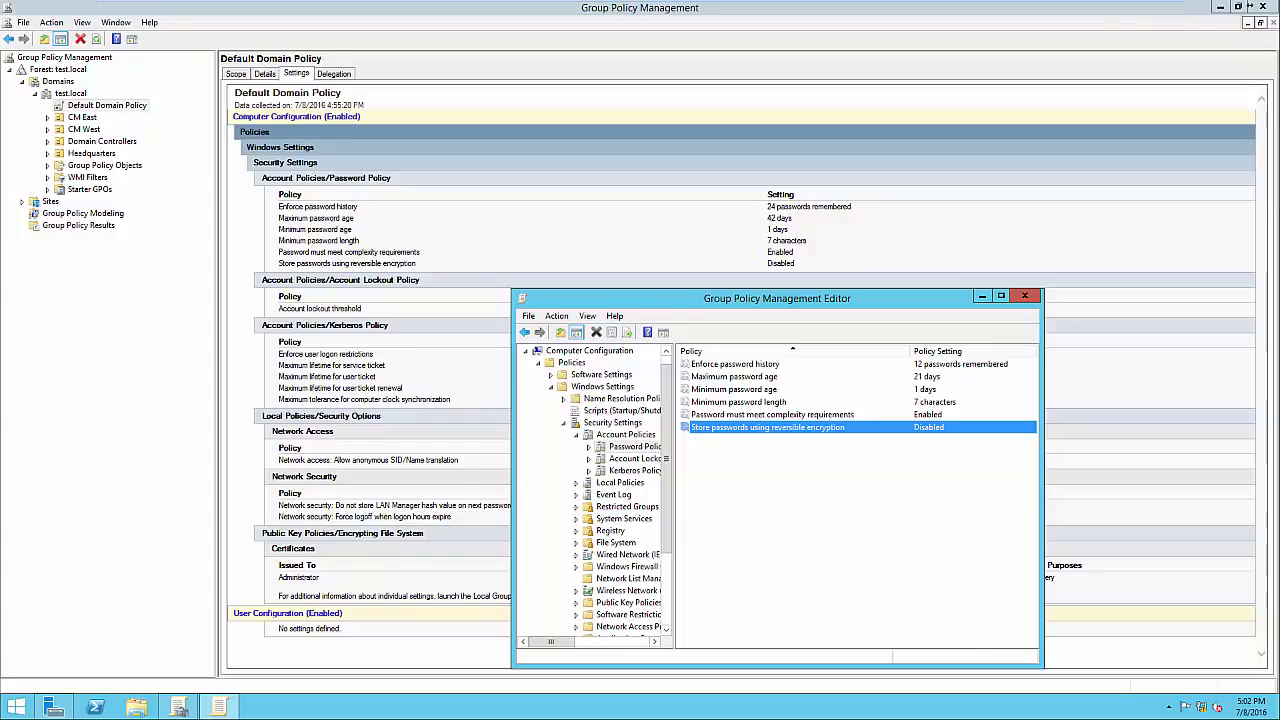
Define the account lockout duration as 30 minutes and accept the suggested related values.
click(630, 458)
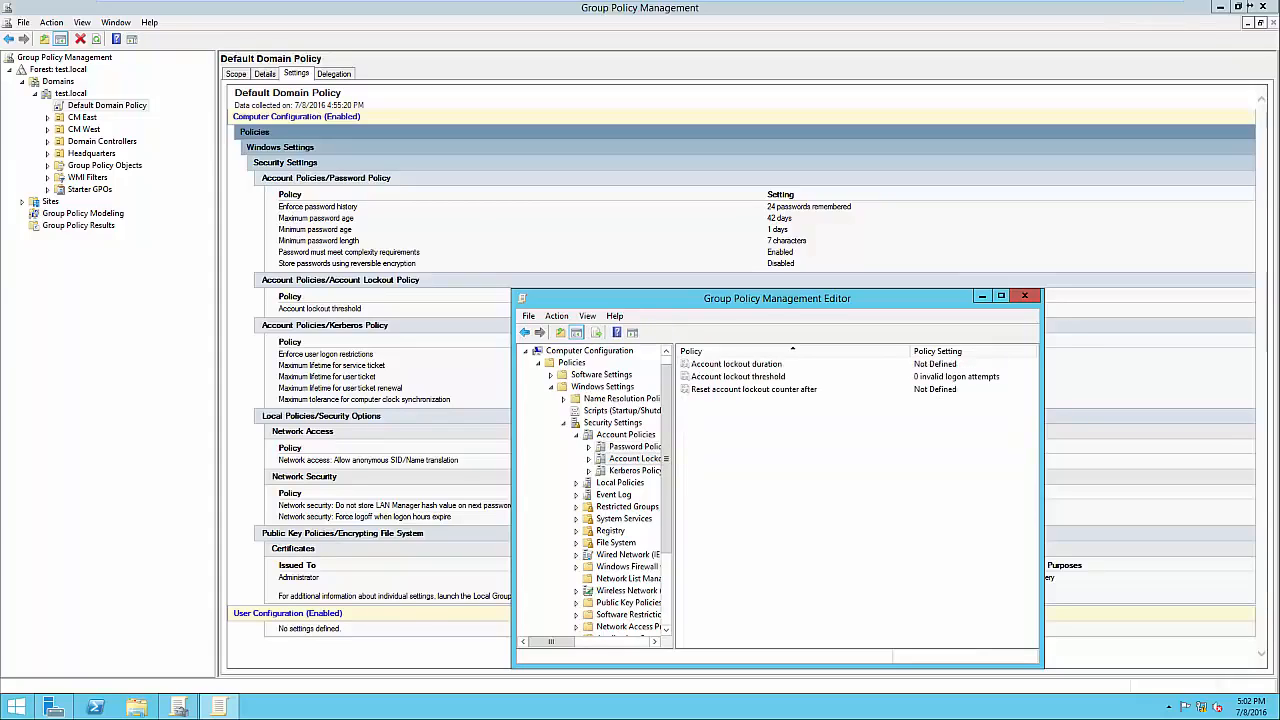
double_click(736, 364)
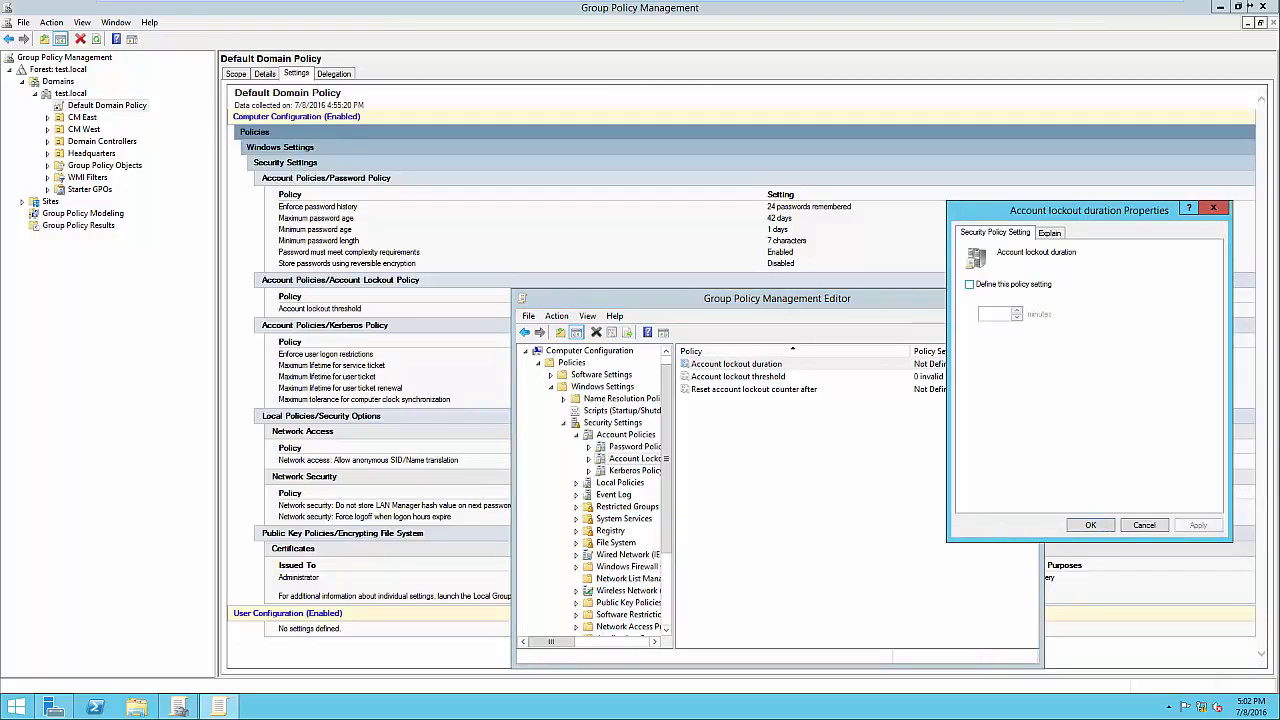
click(969, 284)
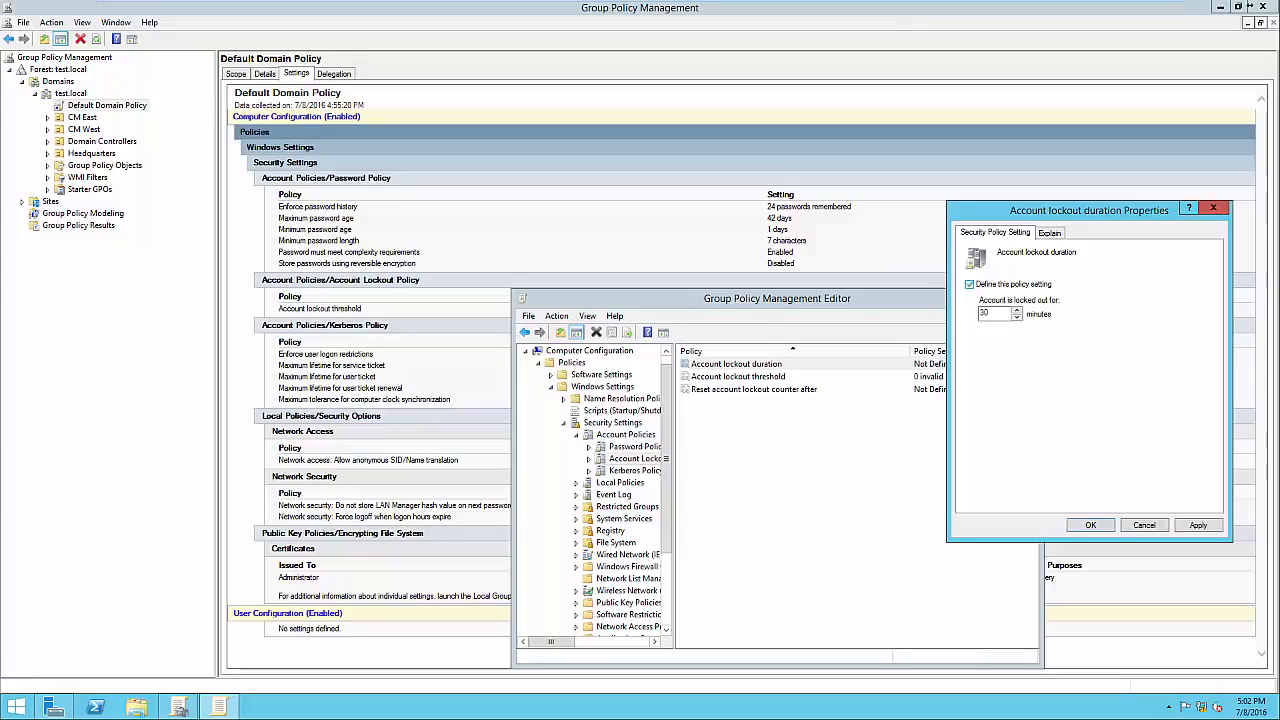
click(969, 284)
click(969, 284)
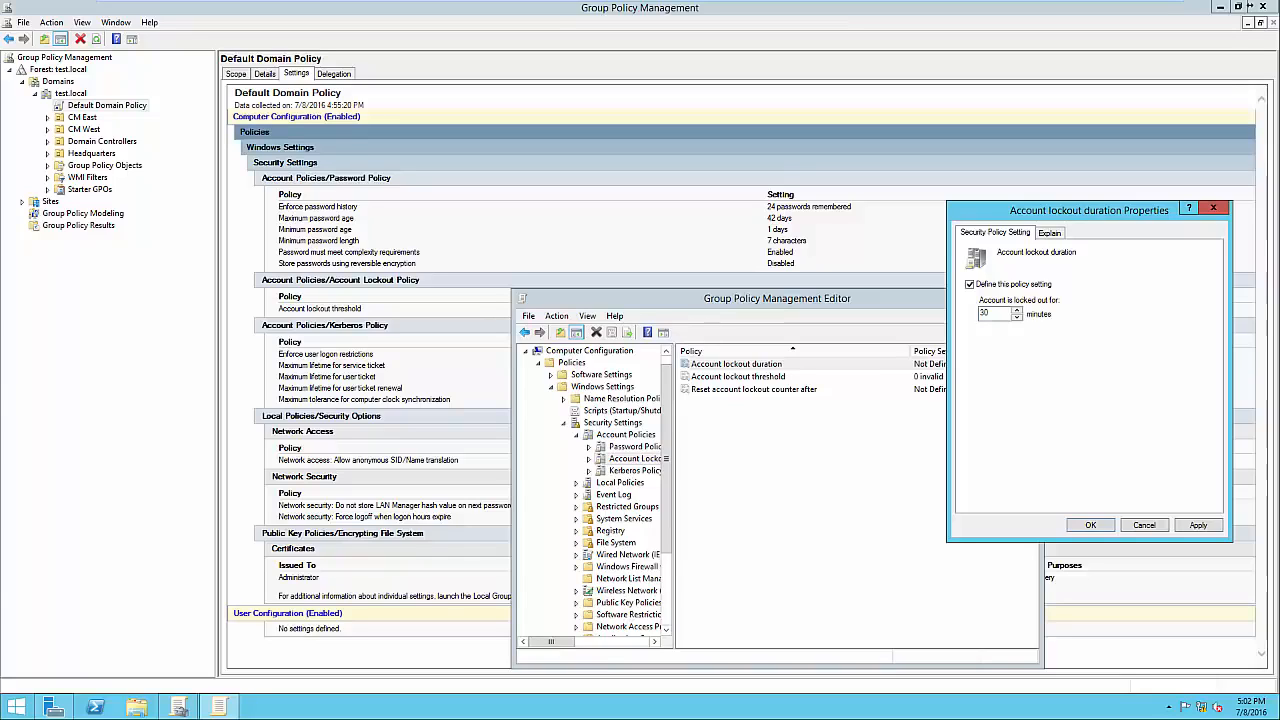
click(1198, 525)
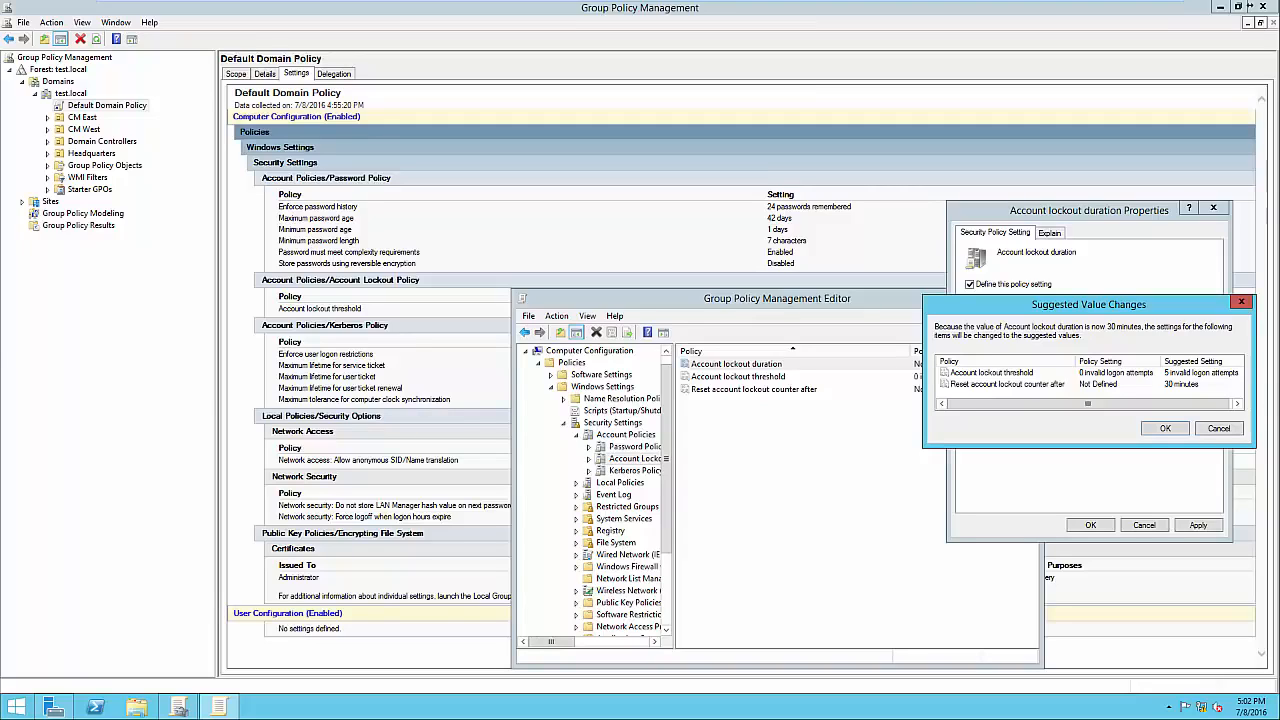
drag(1089, 305, 1066, 312)
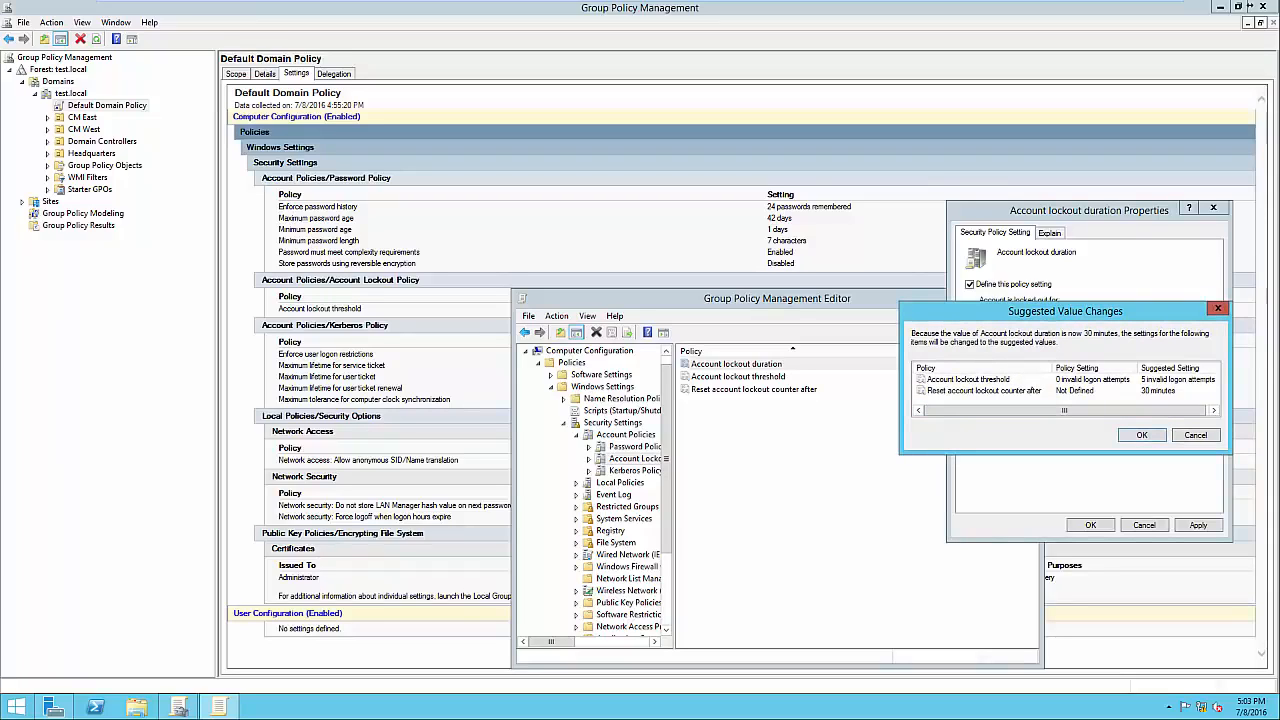
key(Return)
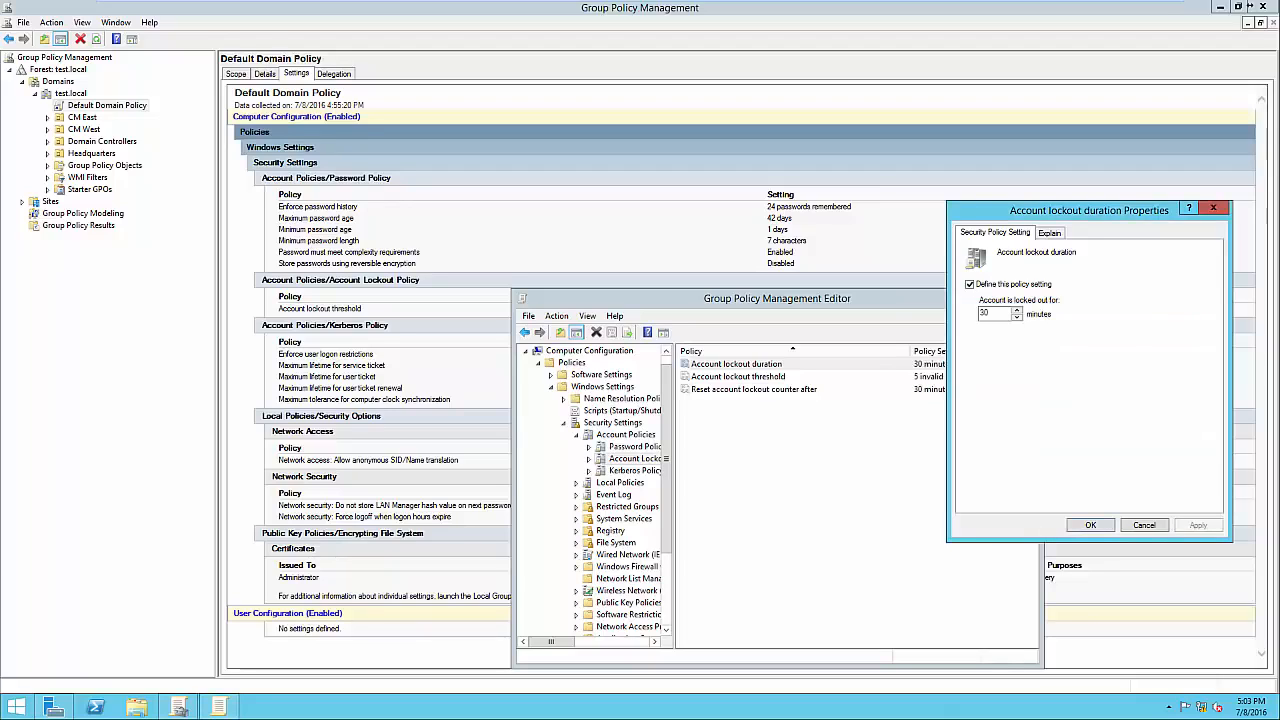
key(Return)
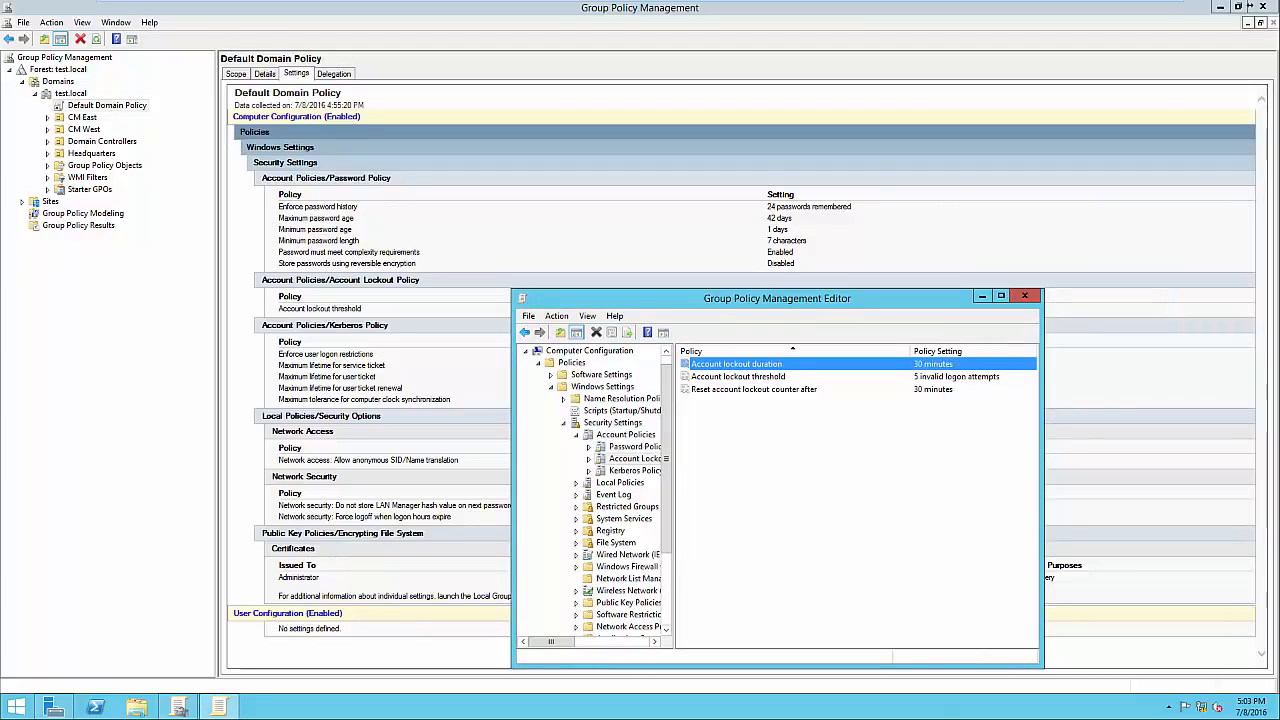
Confirm the 5-attempt lockout threshold and the 30-minute reset counter settings.
key(Down)
key(Return)
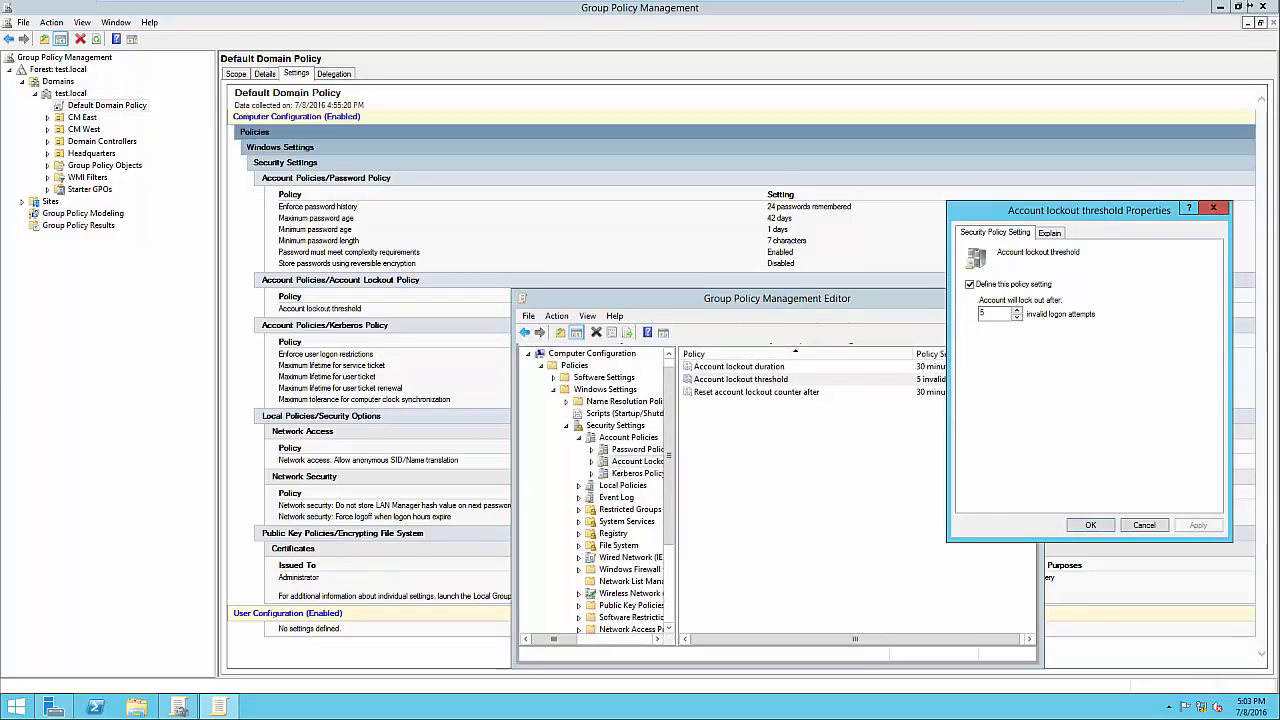
key(Return)
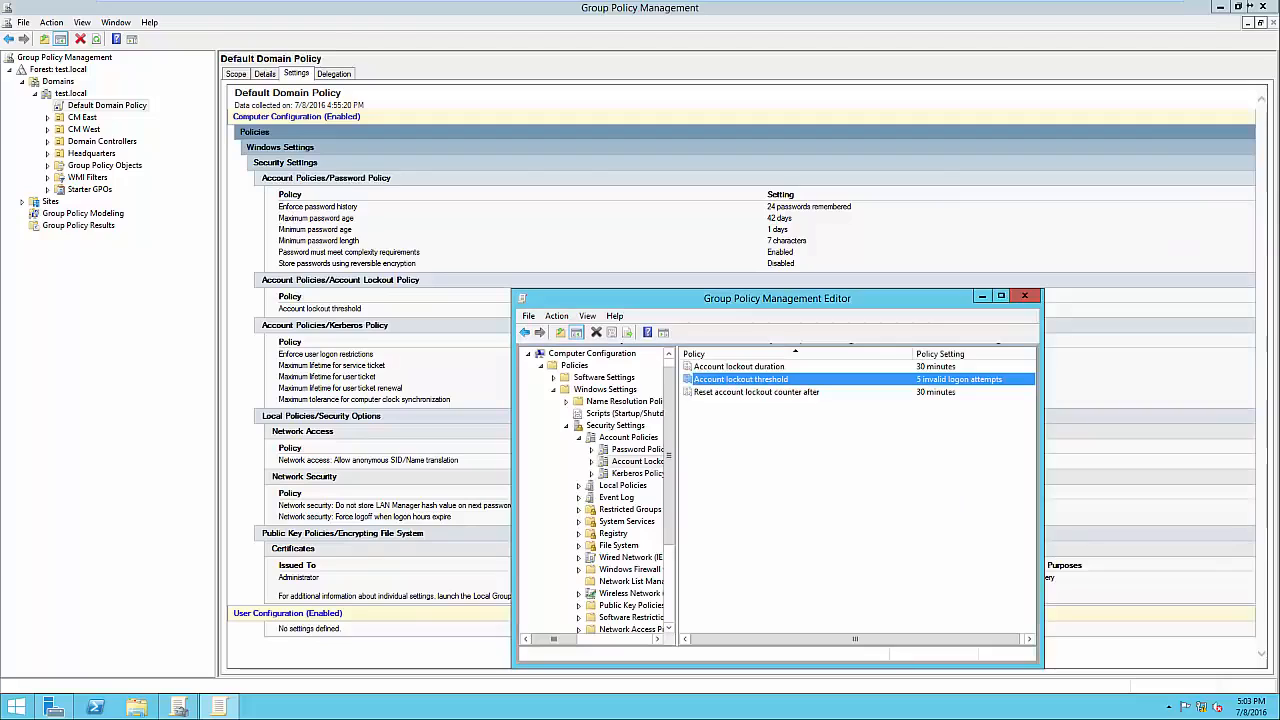
key(Down)
key(Return)
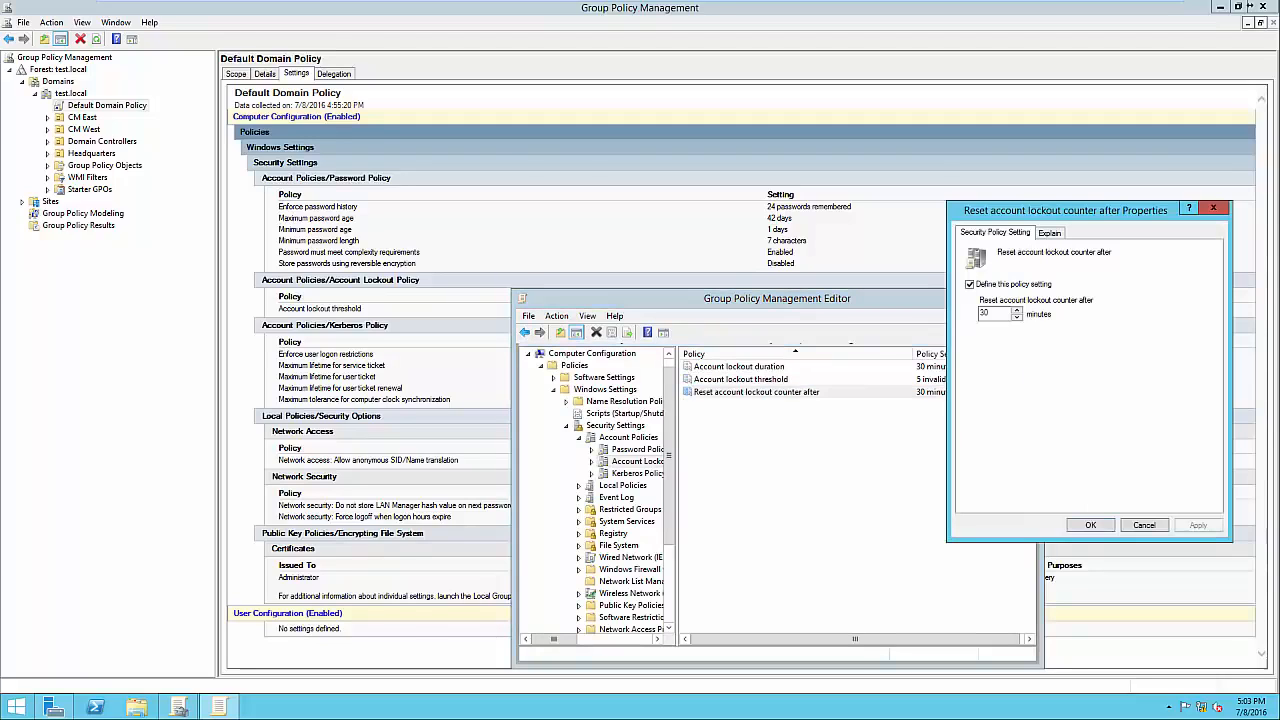
drag(1113, 213, 1142, 204)
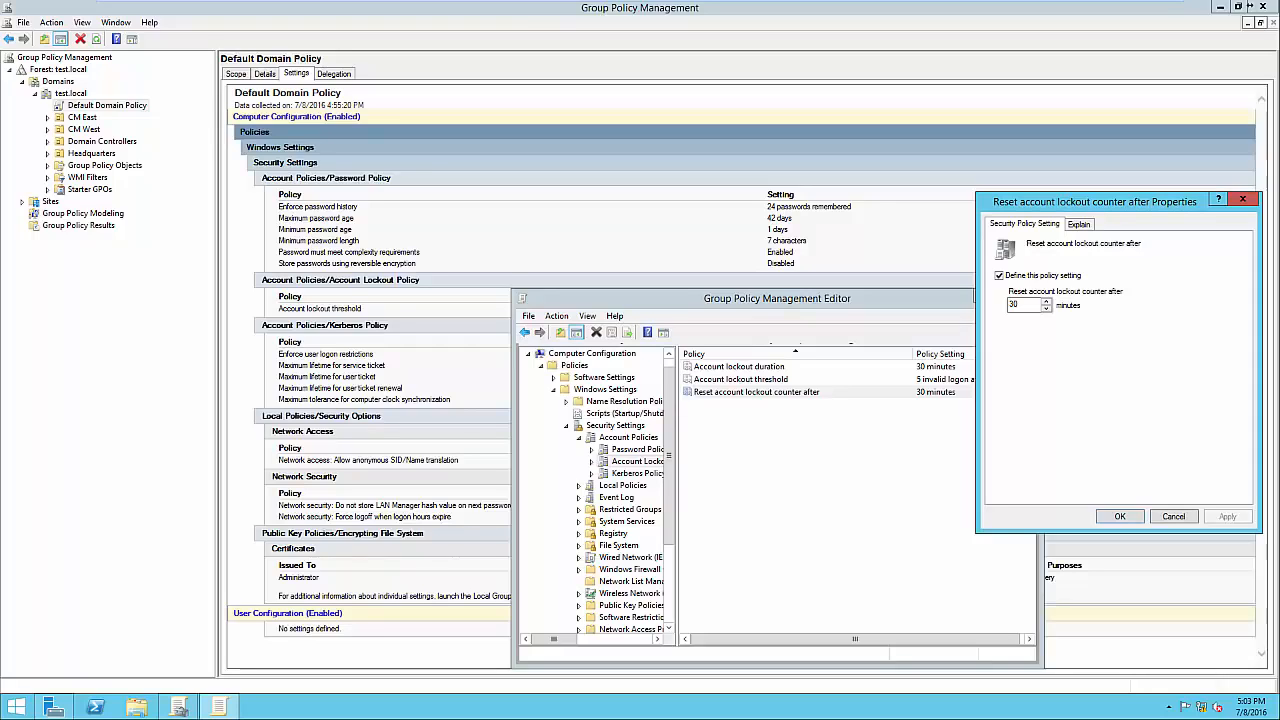
click(1120, 516)
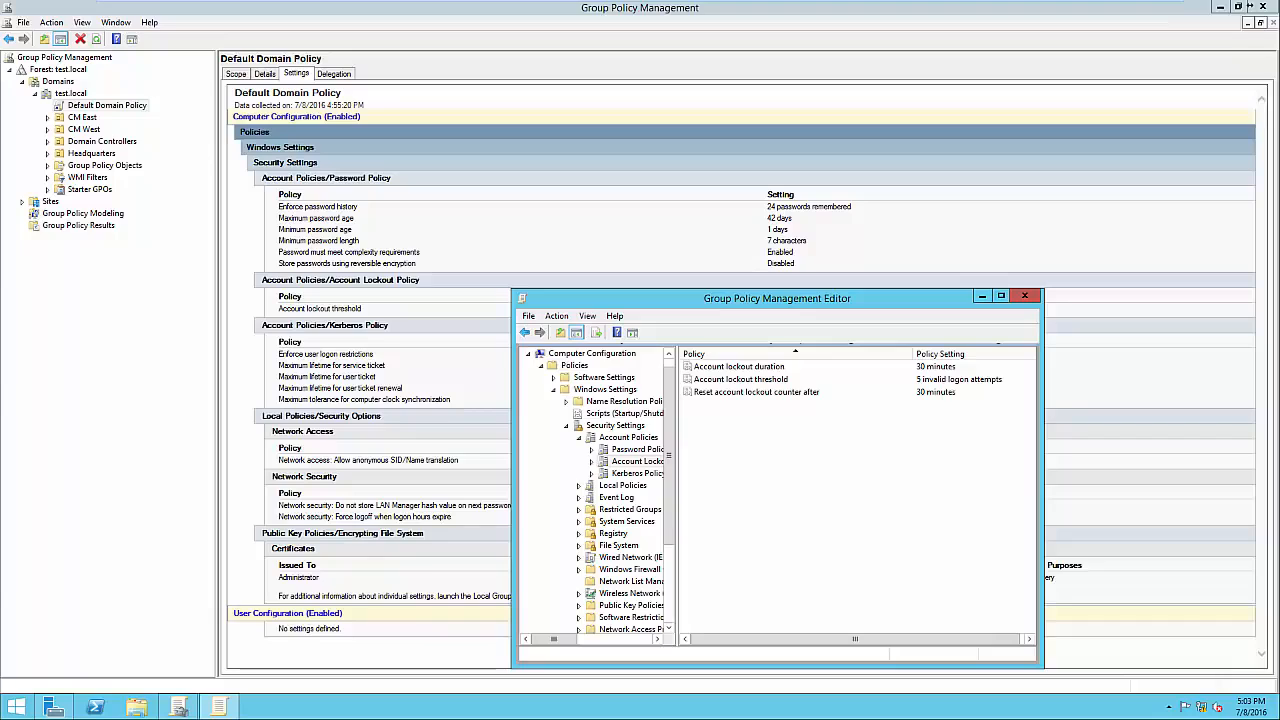
Close the policy editor and show the Default Domain Policy's scope for the test.local link.
click(1024, 296)
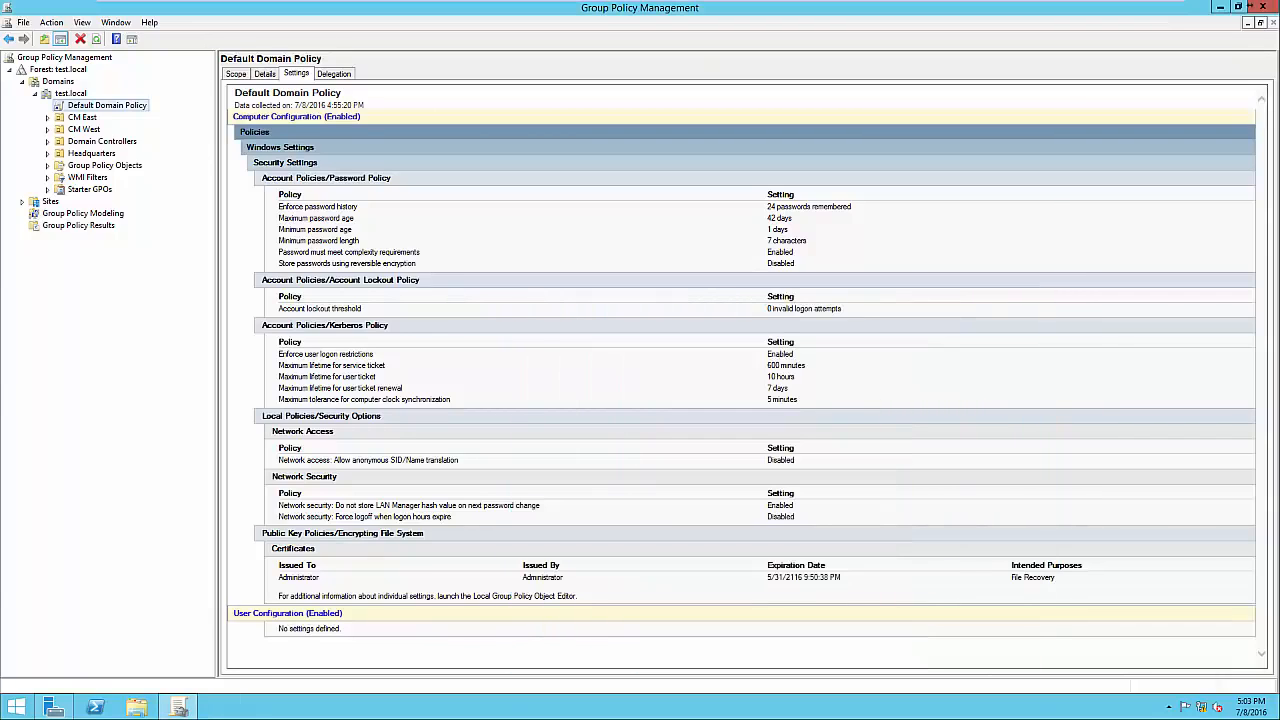
click(236, 74)
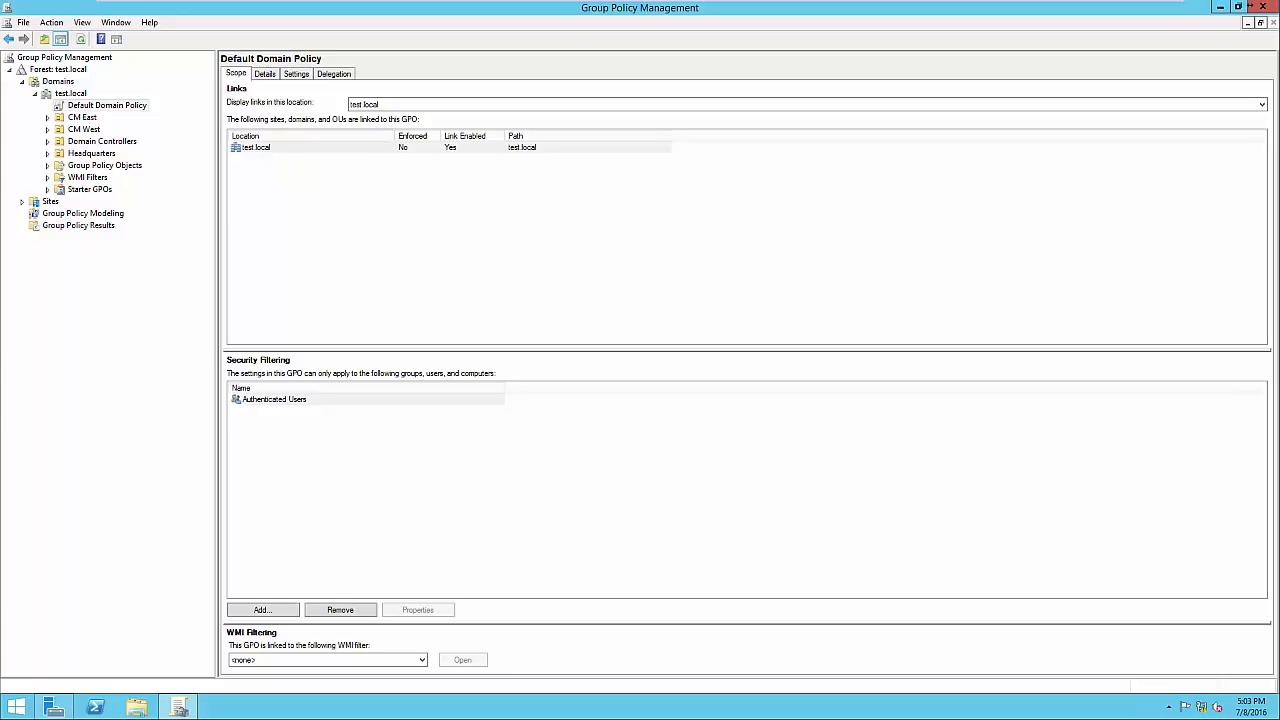
click(256, 147)
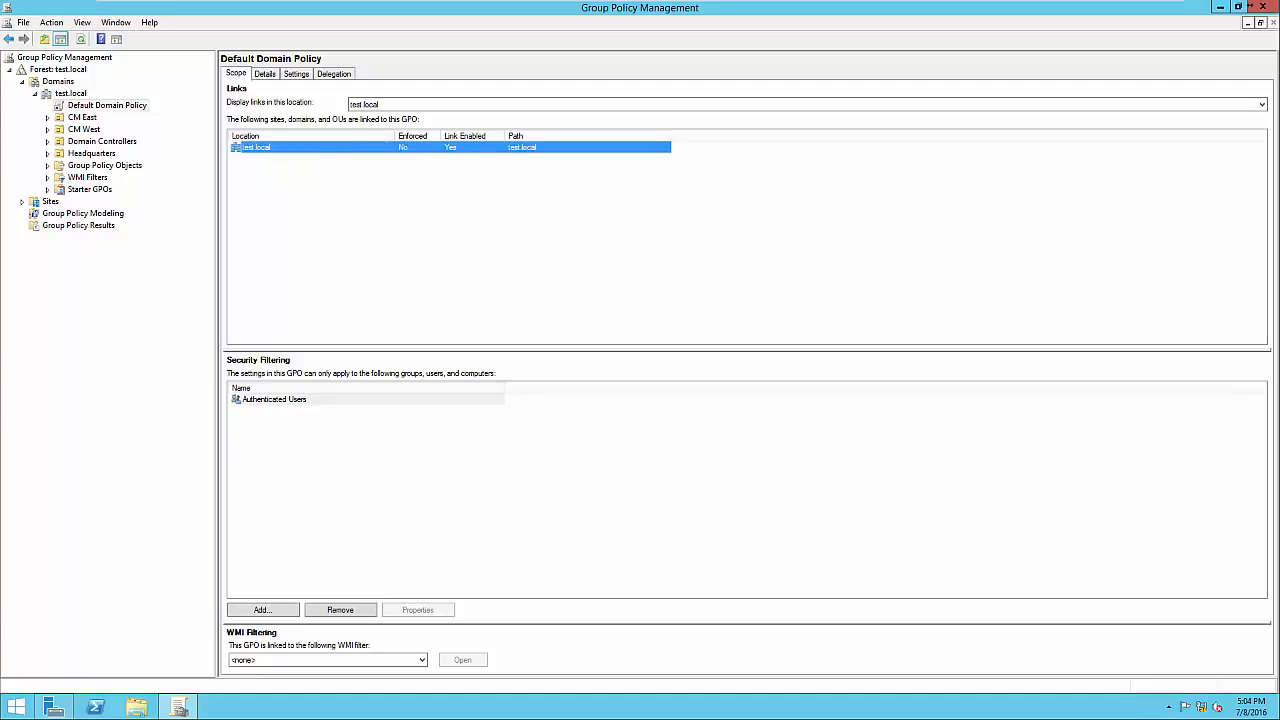
Inspect the Authenticated Users security filtering entry, then select the Headquarters OU.
click(274, 399)
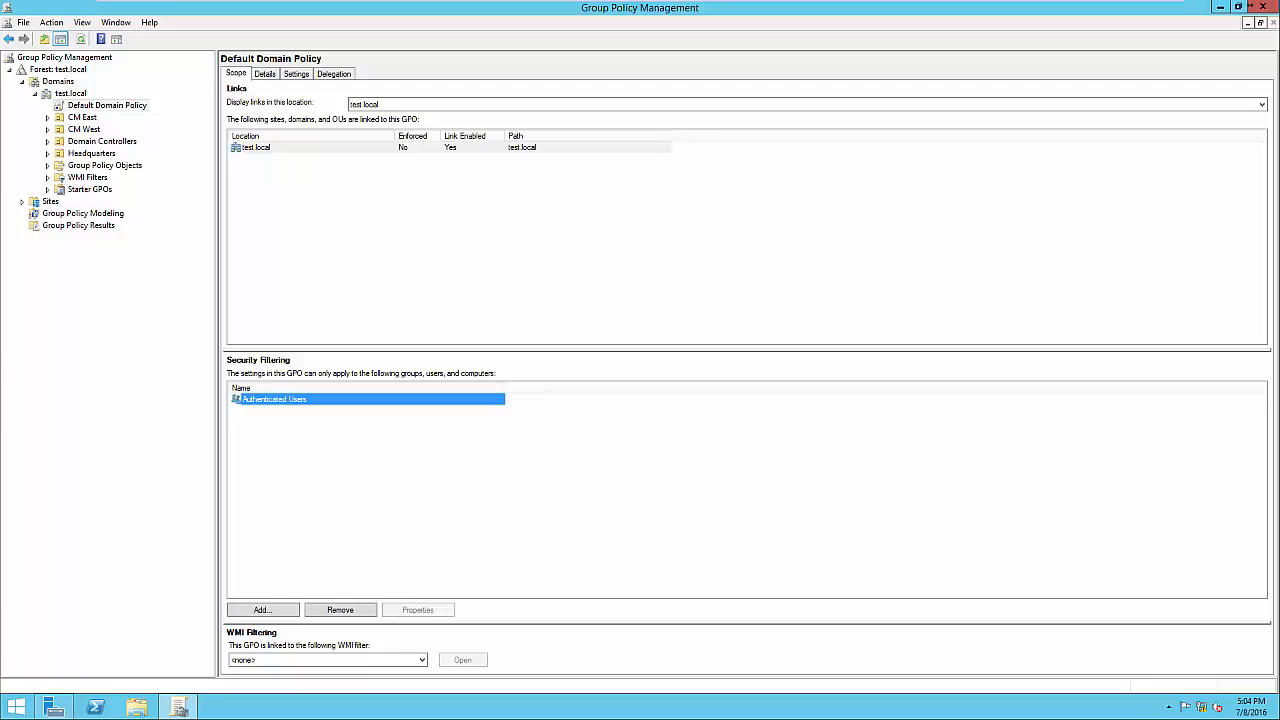
click(400, 470)
click(274, 399)
click(400, 470)
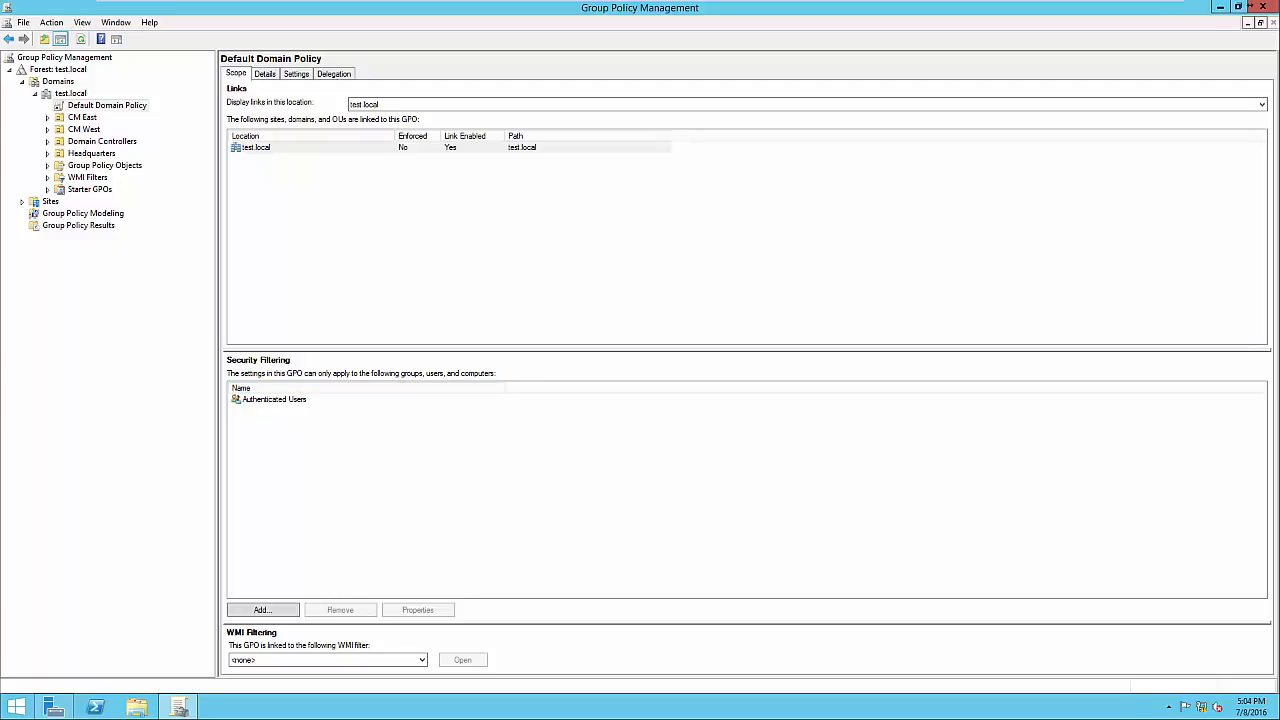
click(275, 399)
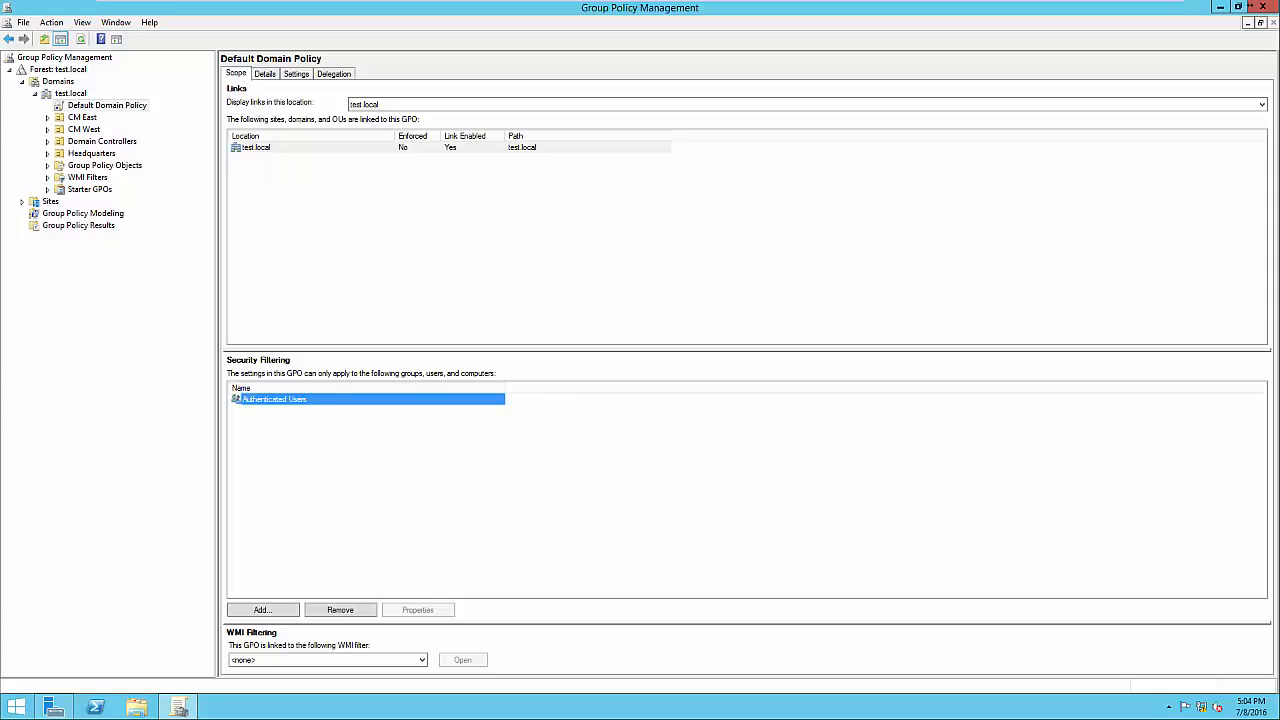
click(345, 460)
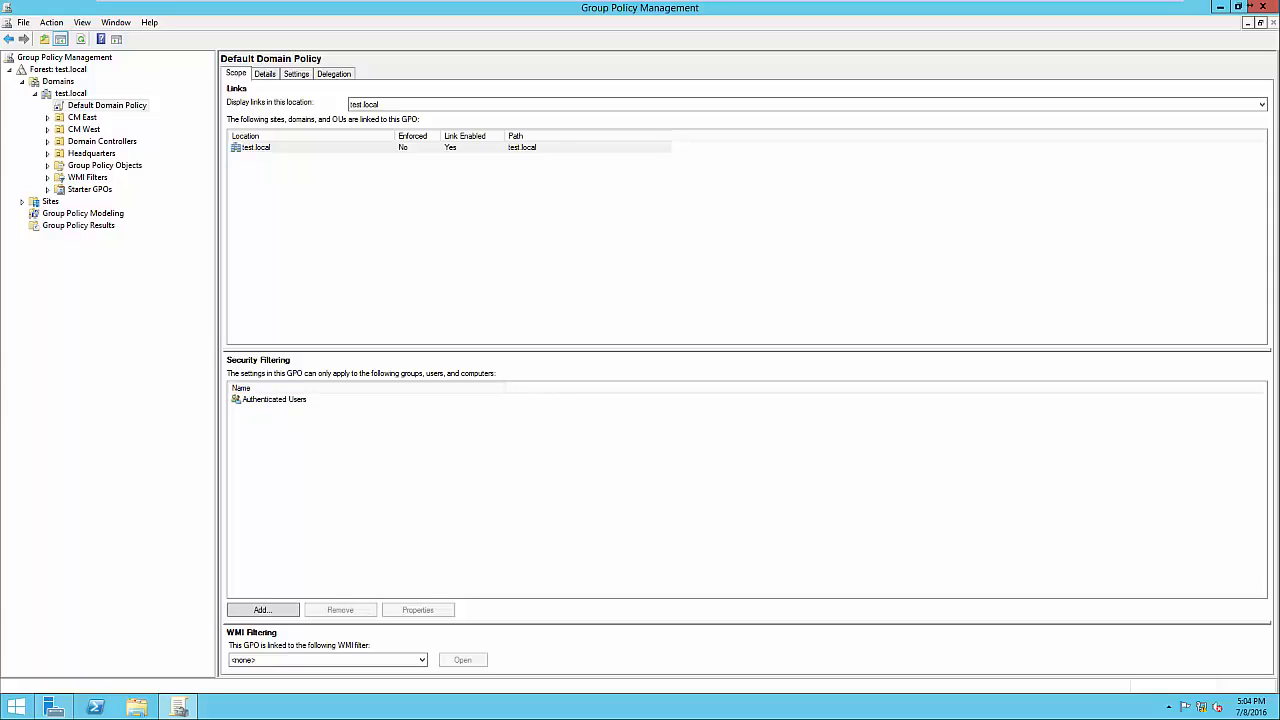
click(275, 399)
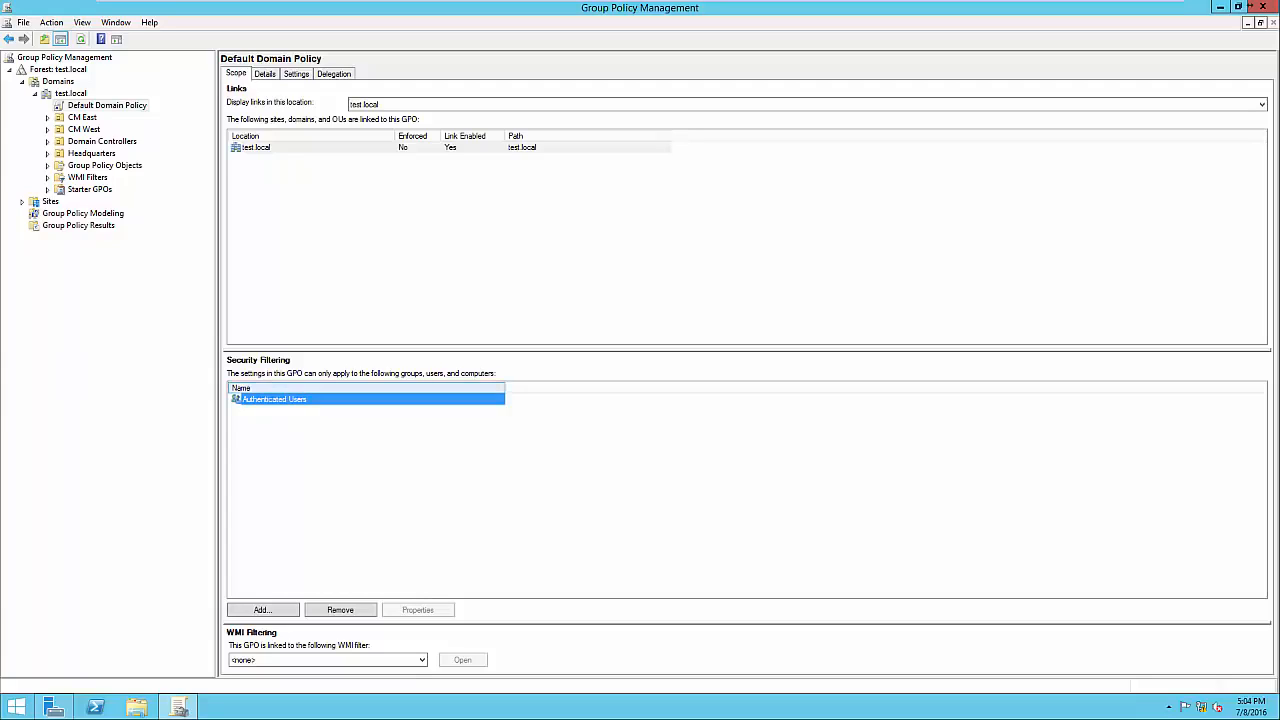
click(345, 460)
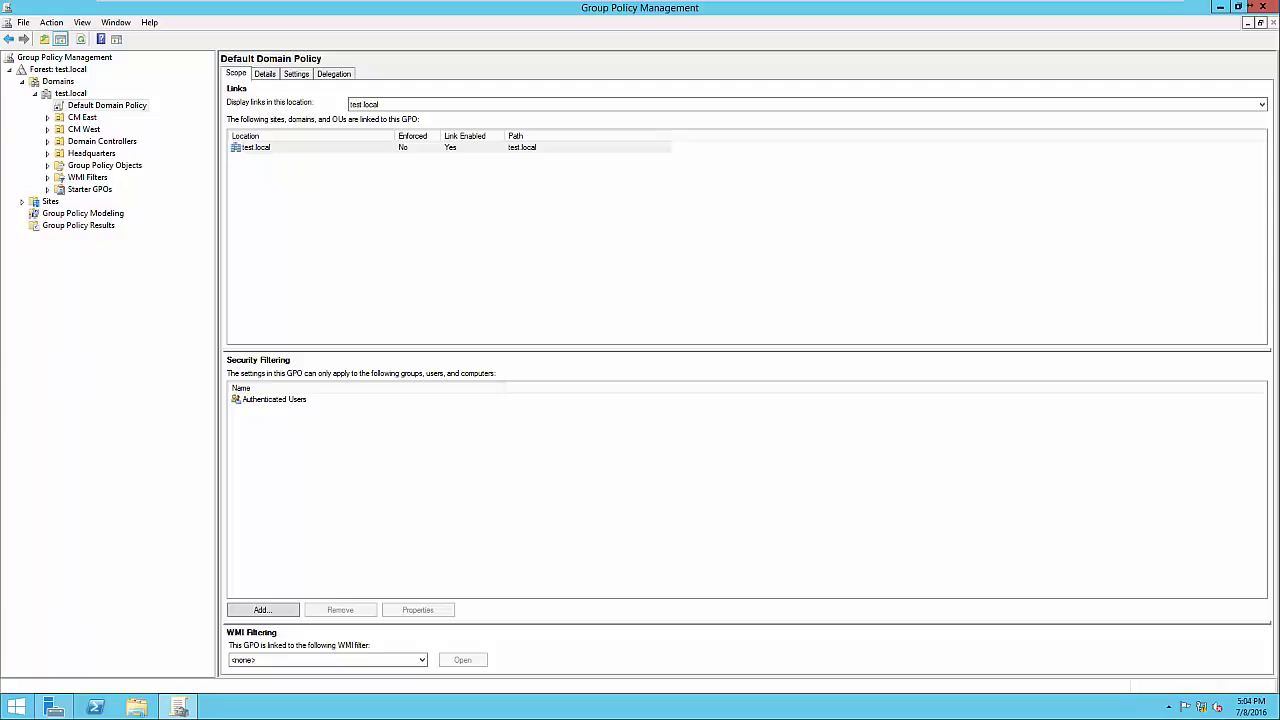
click(91, 154)
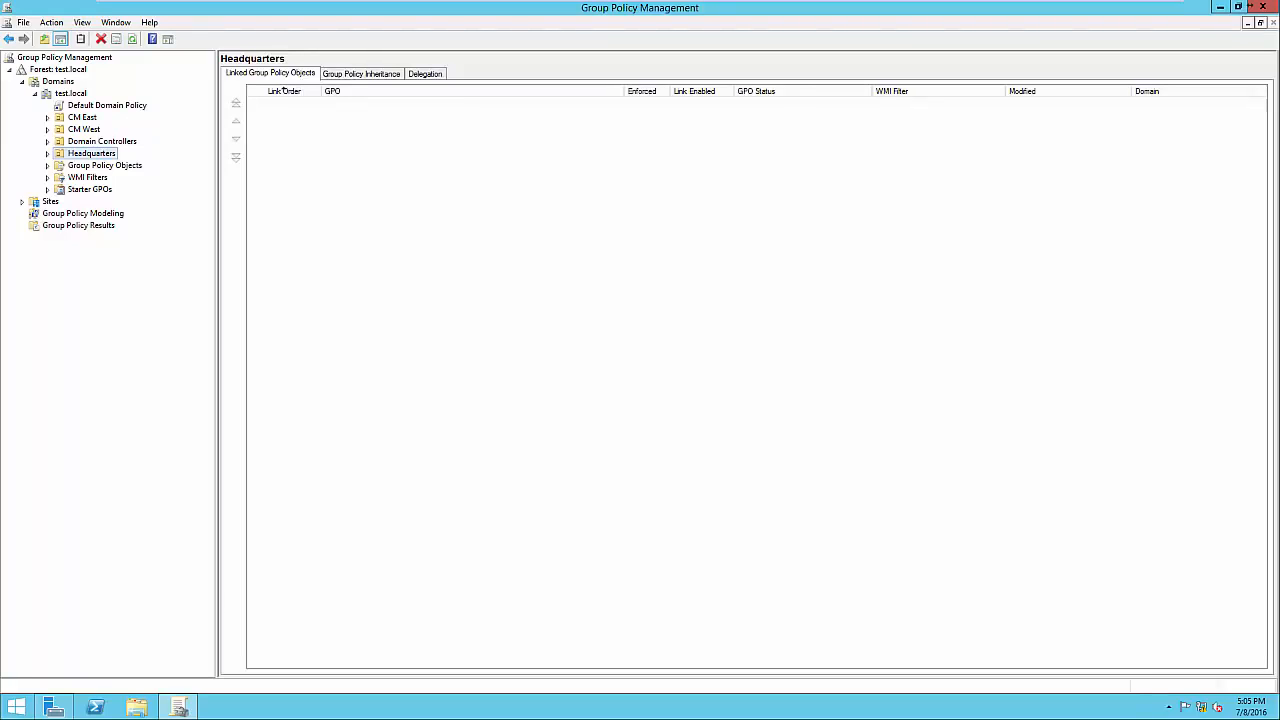
Create a GPO named 'Screen Timeout' linked to Headquarters and select it.
click(91, 154)
key(Escape)
right_click(96, 154)
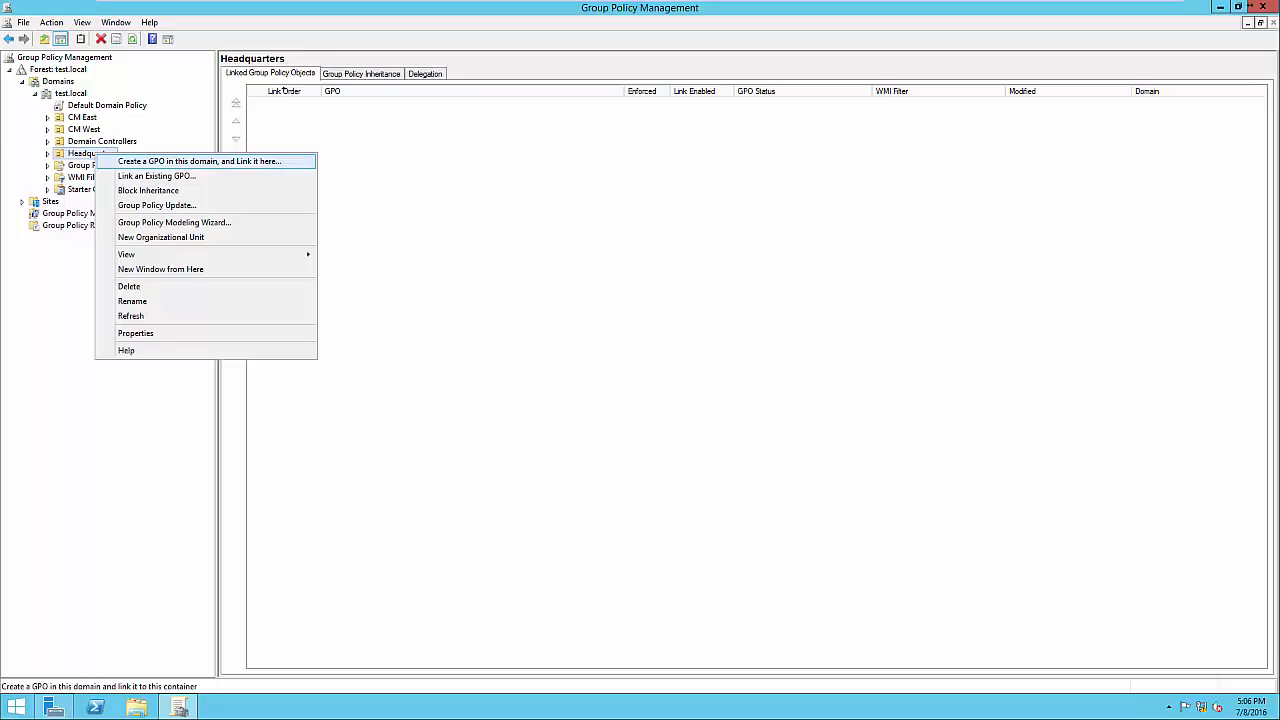
key(Return)
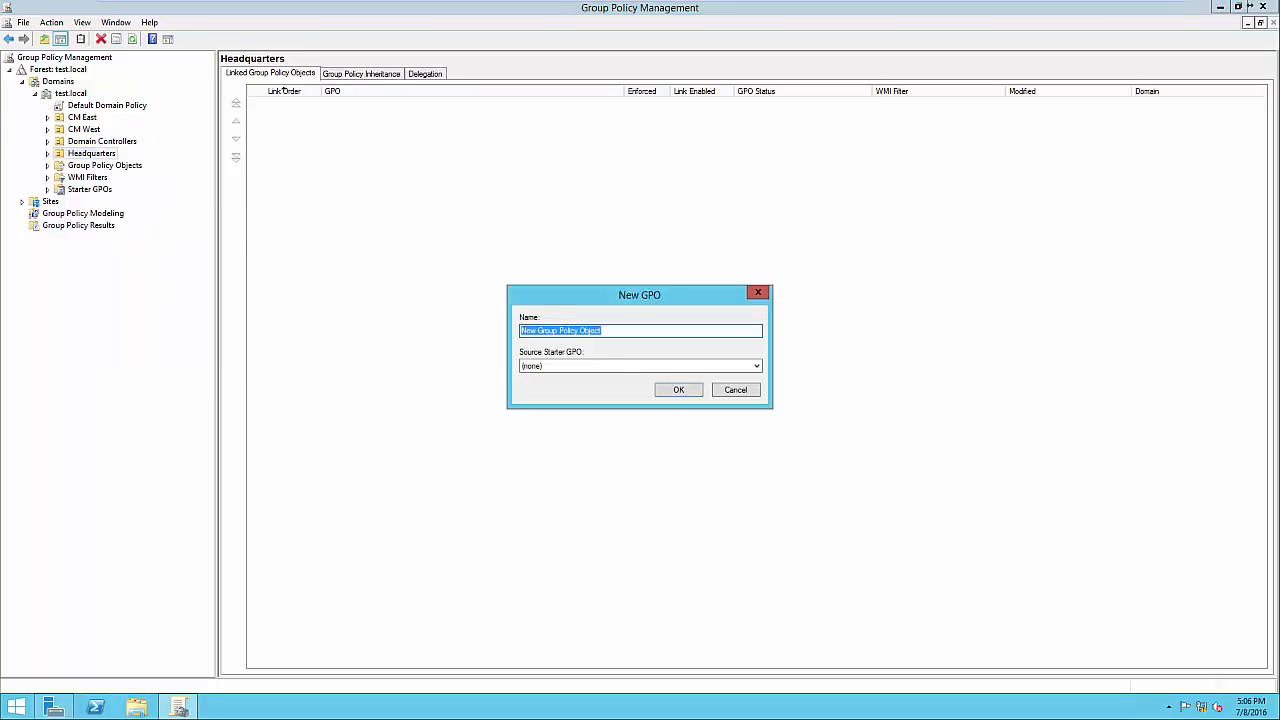
key(End)
key(shift+Home)
text(Screen Timeout)
key(Return)
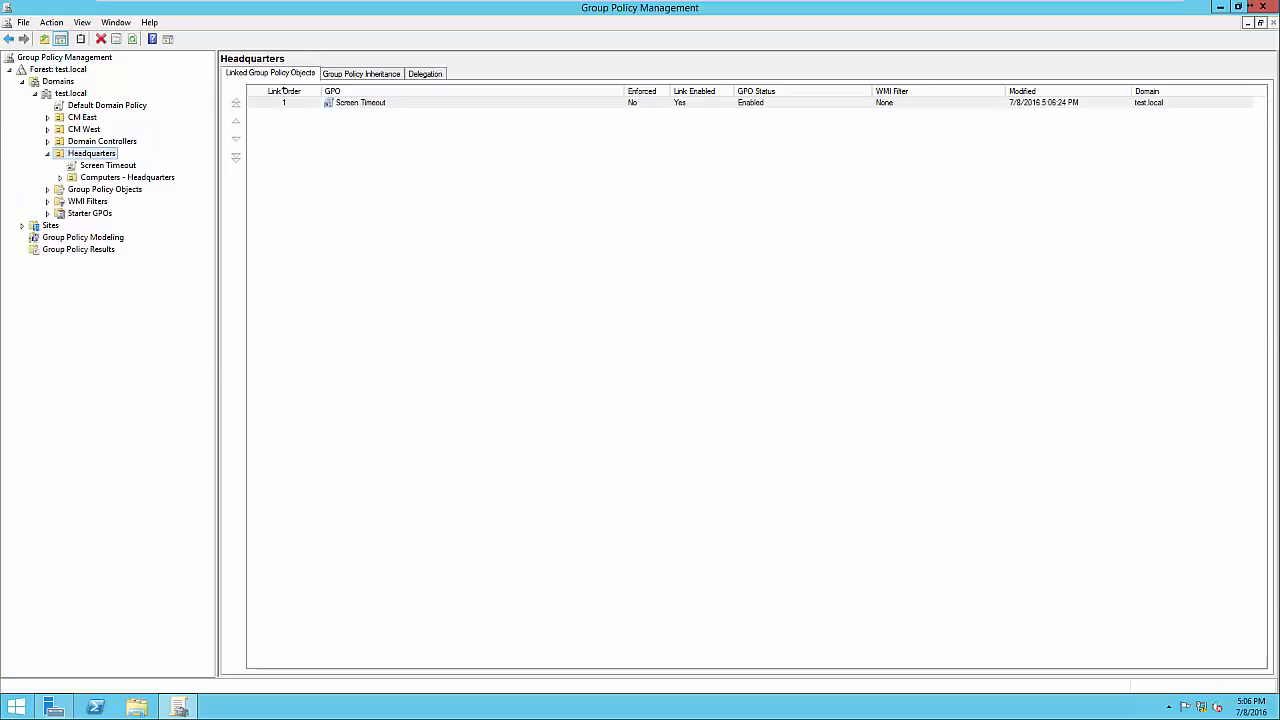
key(Down)
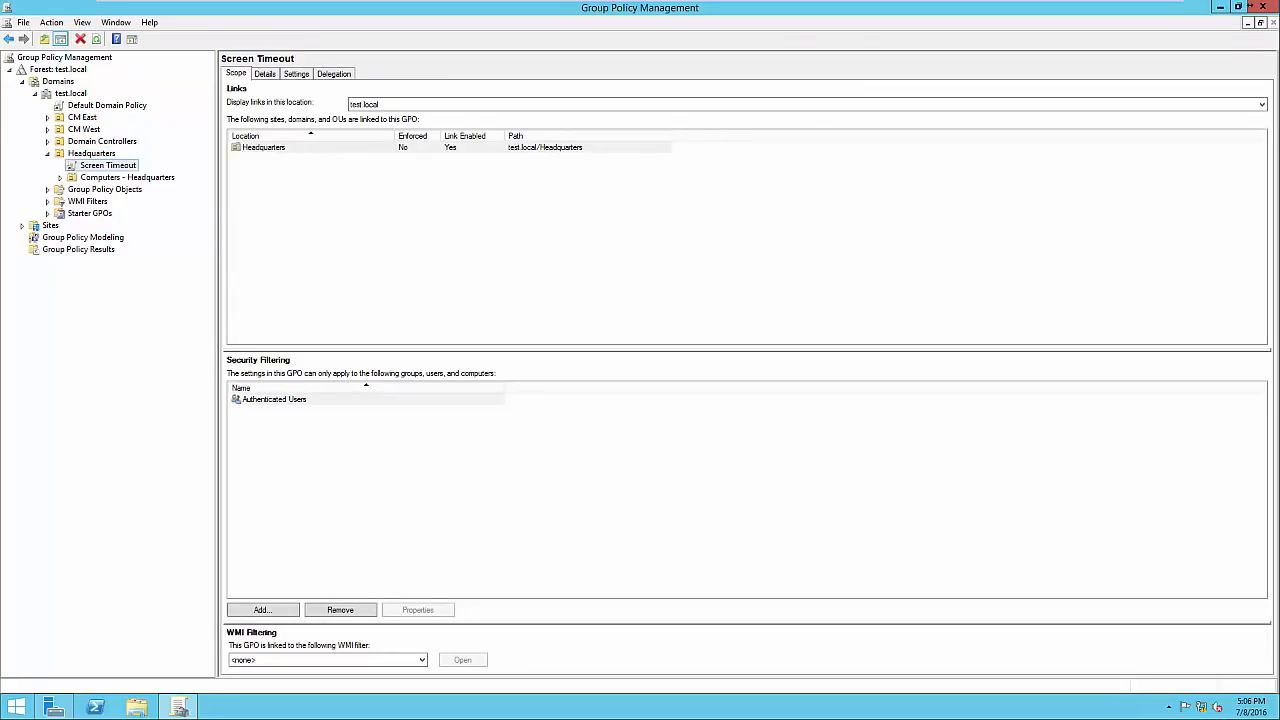
Check the Authenticated Users filtering, then open the Screen Timeout GPO in the editor.
click(274, 399)
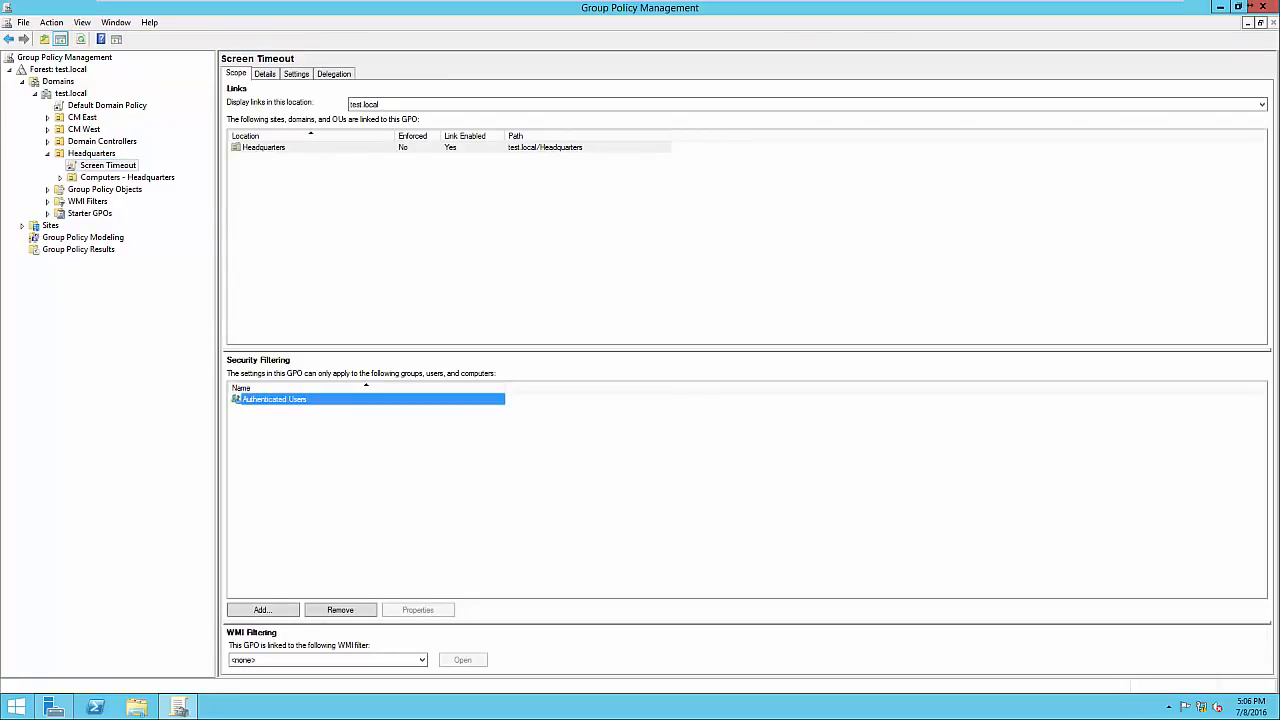
click(366, 470)
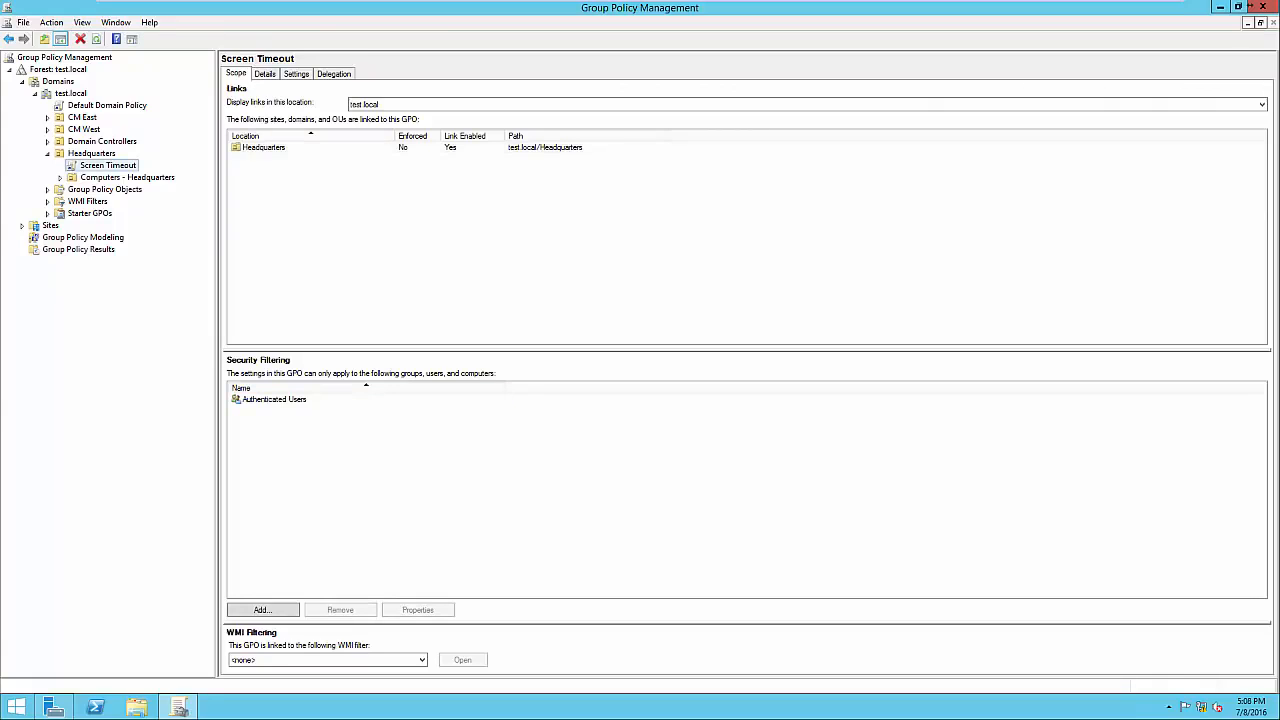
right_click(115, 165)
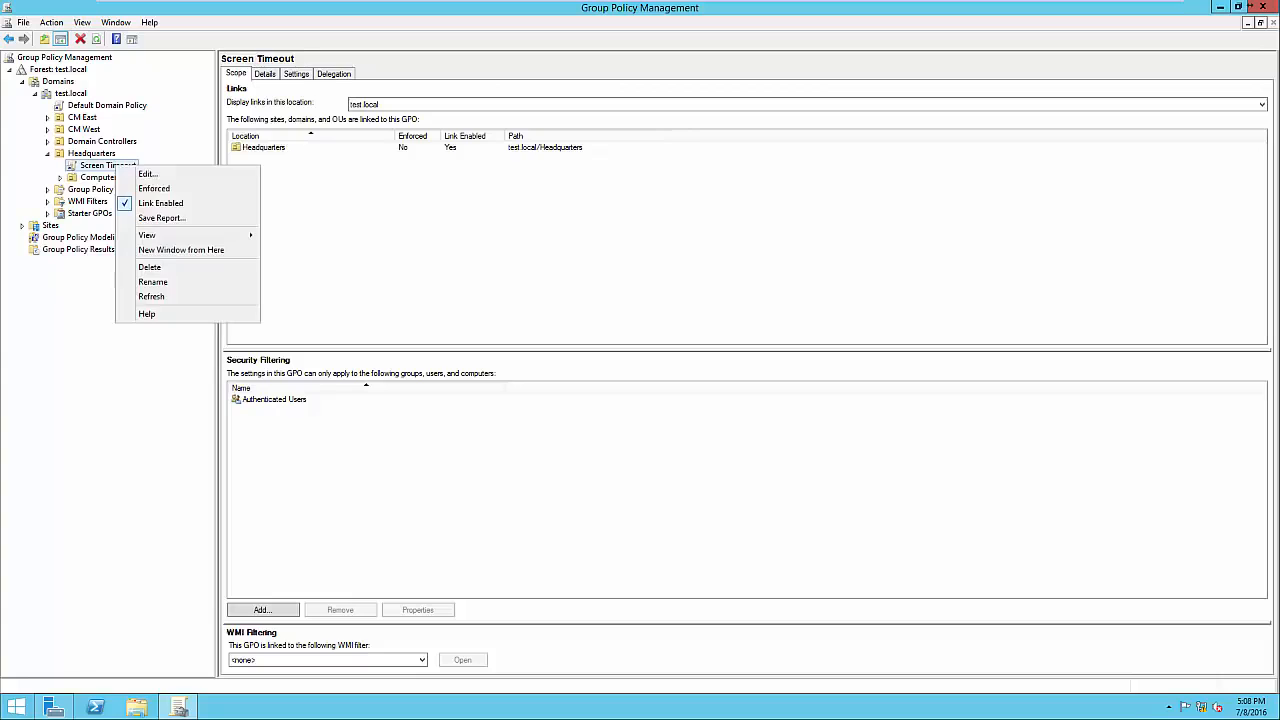
click(148, 174)
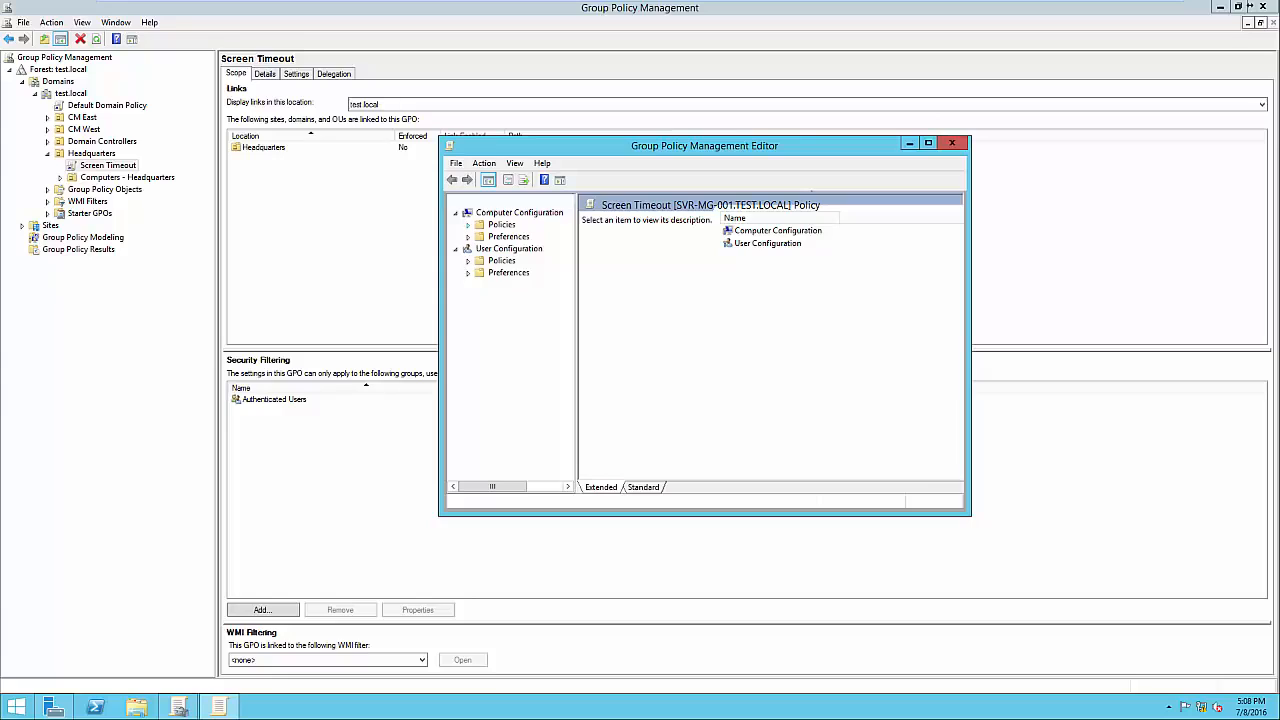
Navigate to Computer Configuration Policies > Security Settings > Local Policies > Security Options.
click(468, 225)
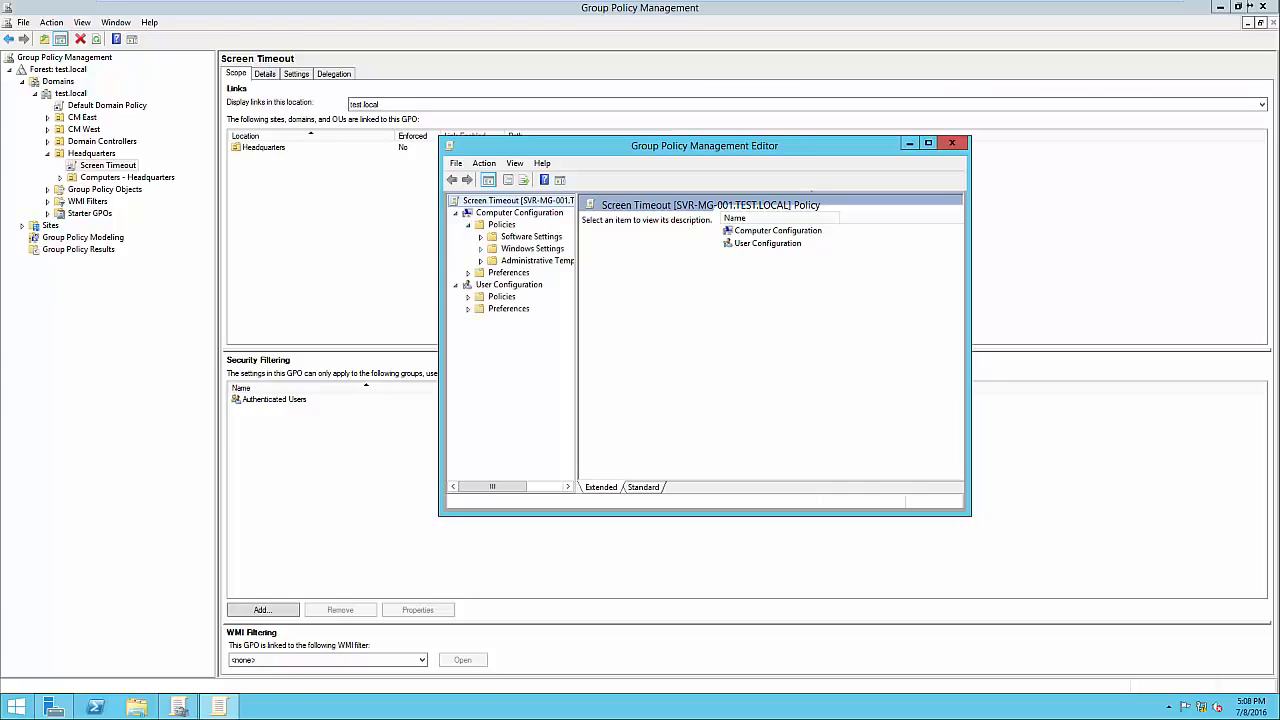
click(480, 248)
drag(577, 290, 684, 290)
click(493, 285)
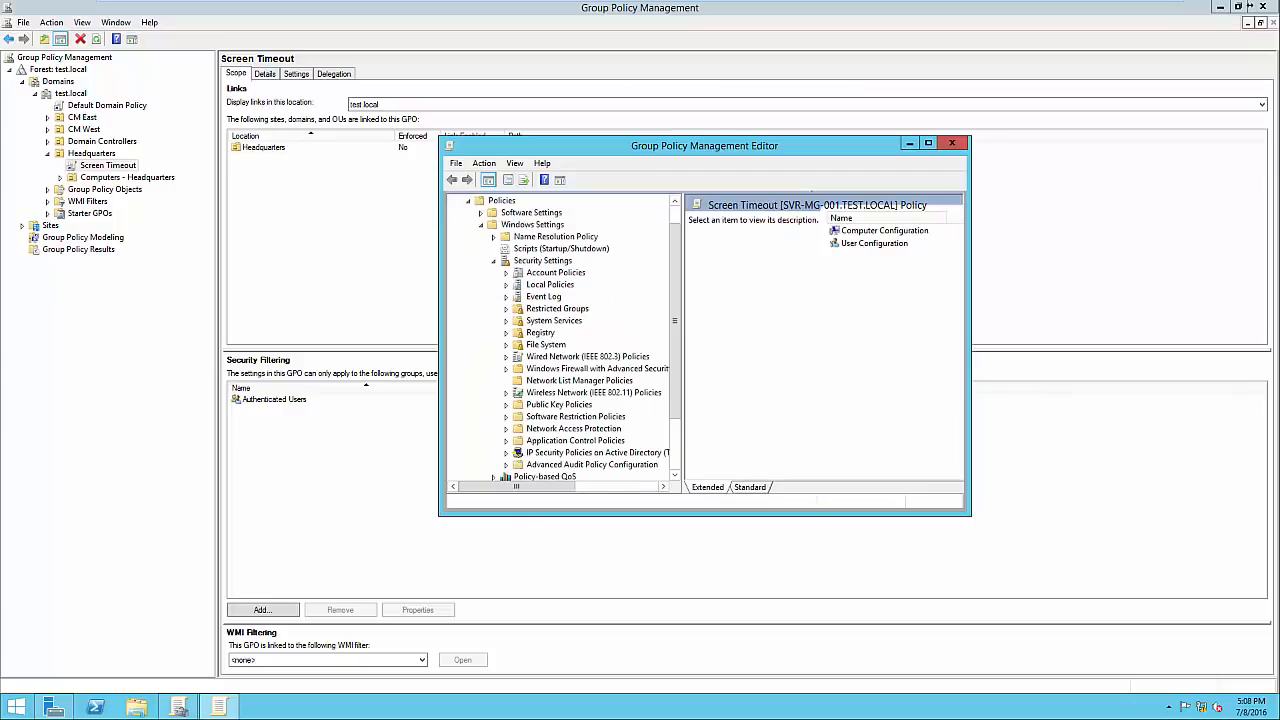
click(506, 285)
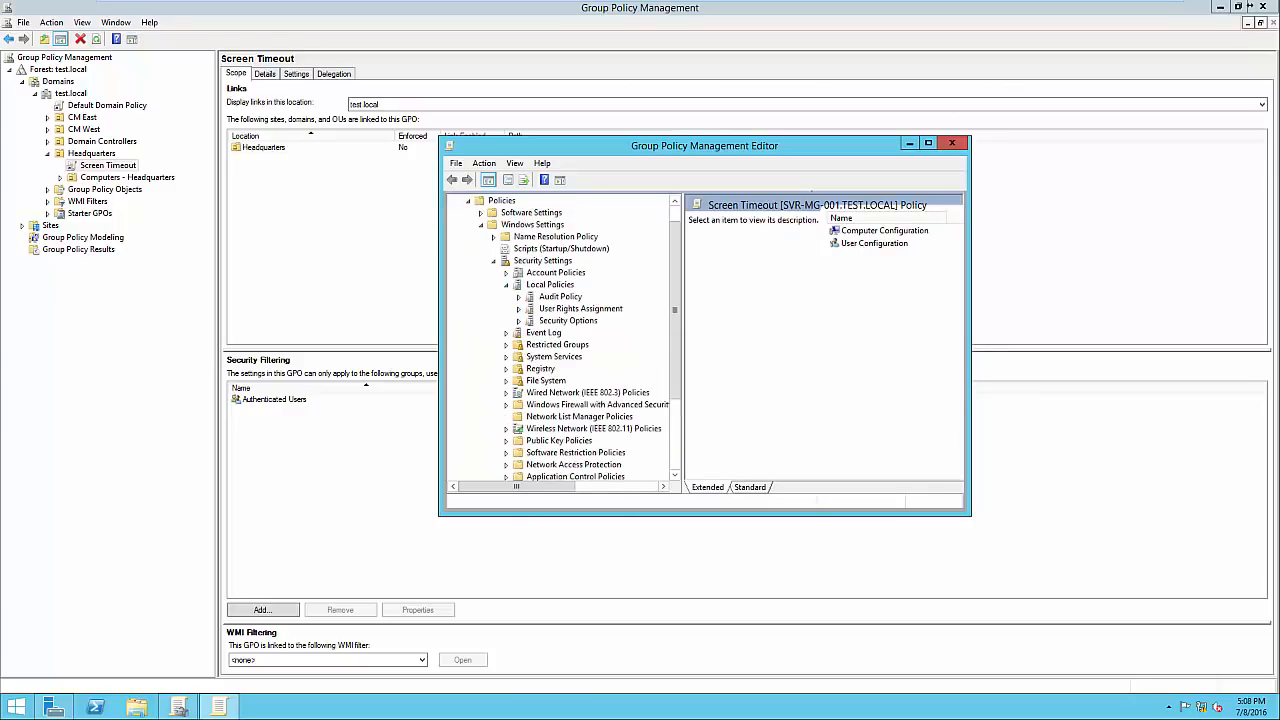
click(568, 321)
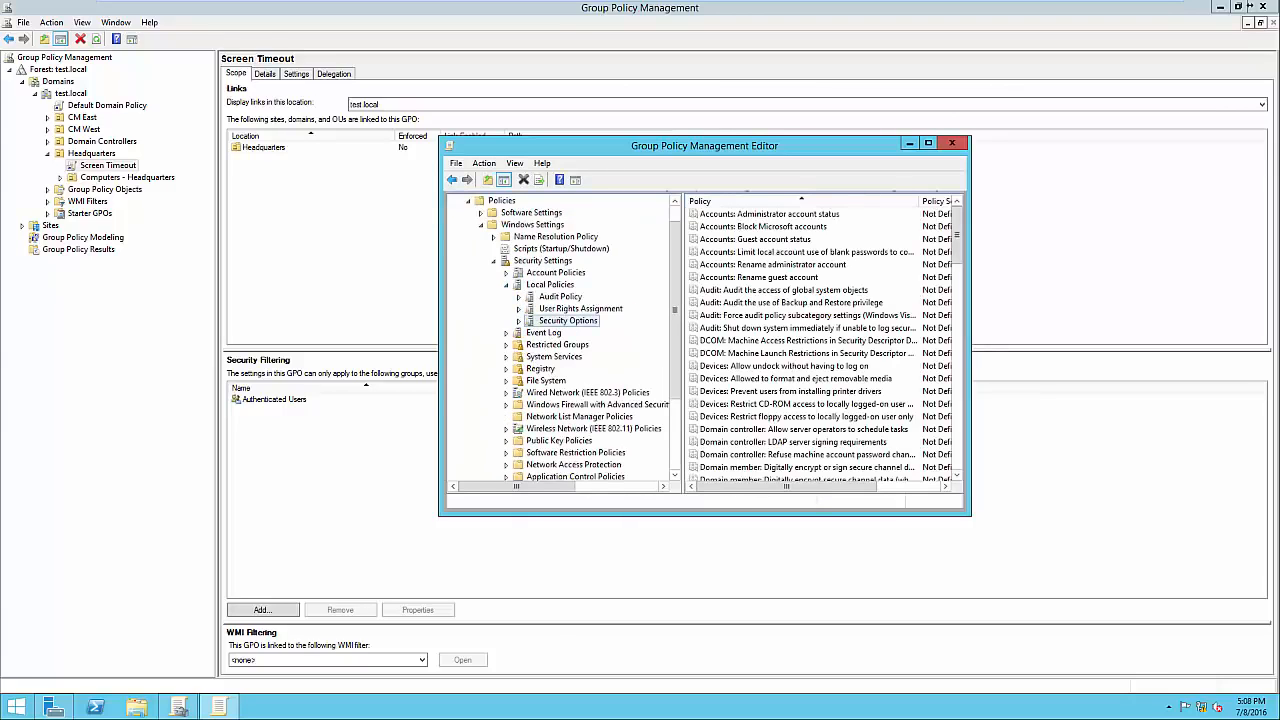
click(928, 144)
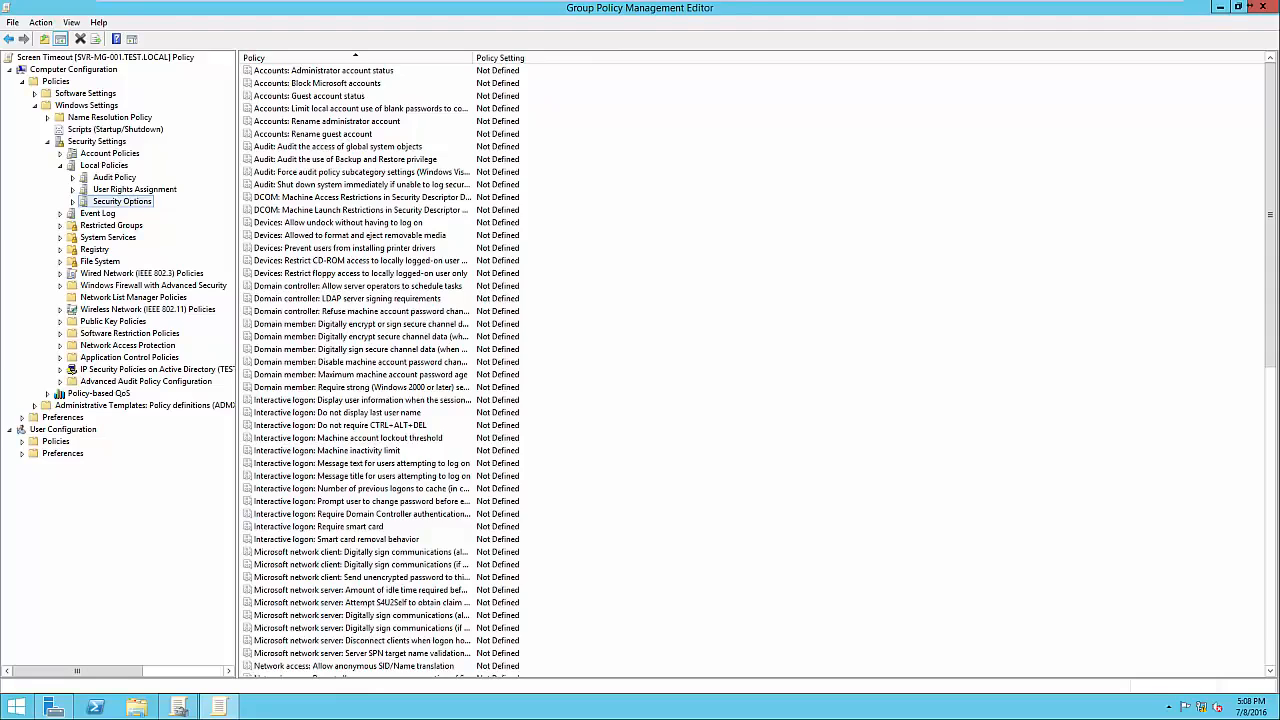
Define Interactive logon: Machine inactivity limit as 300 seconds and apply it.
double_click(327, 450)
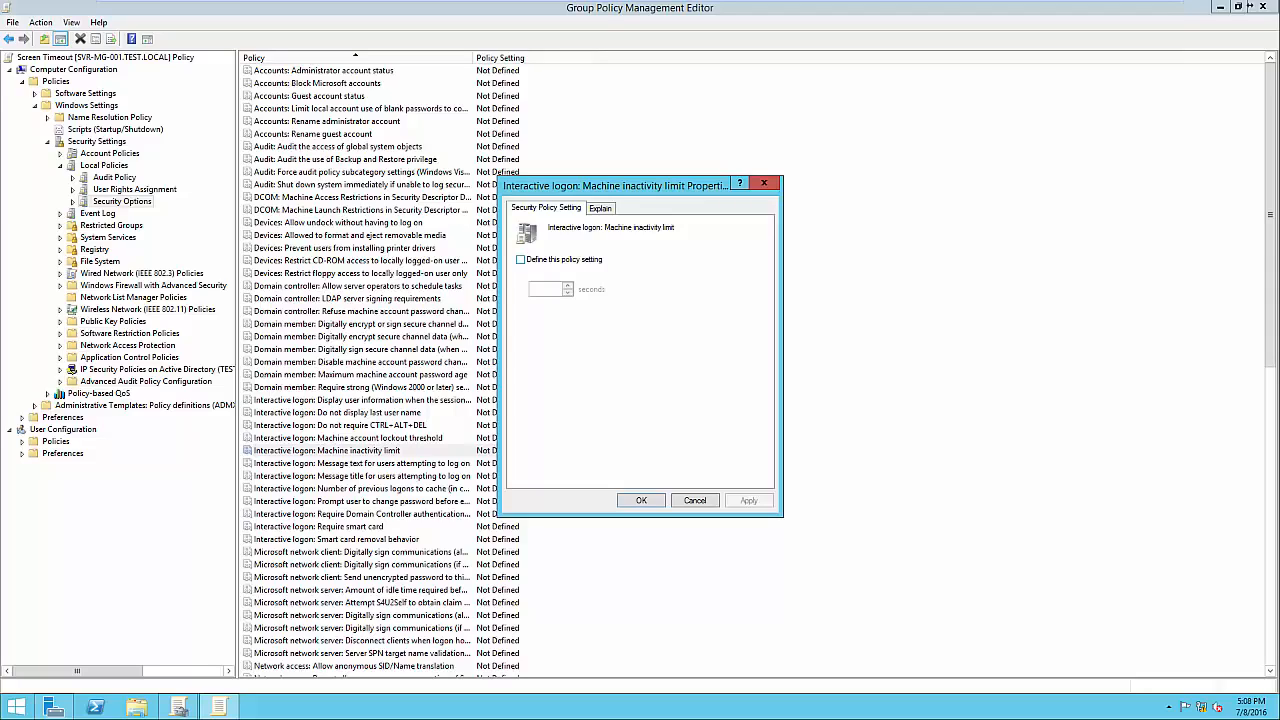
click(521, 260)
key(Tab)
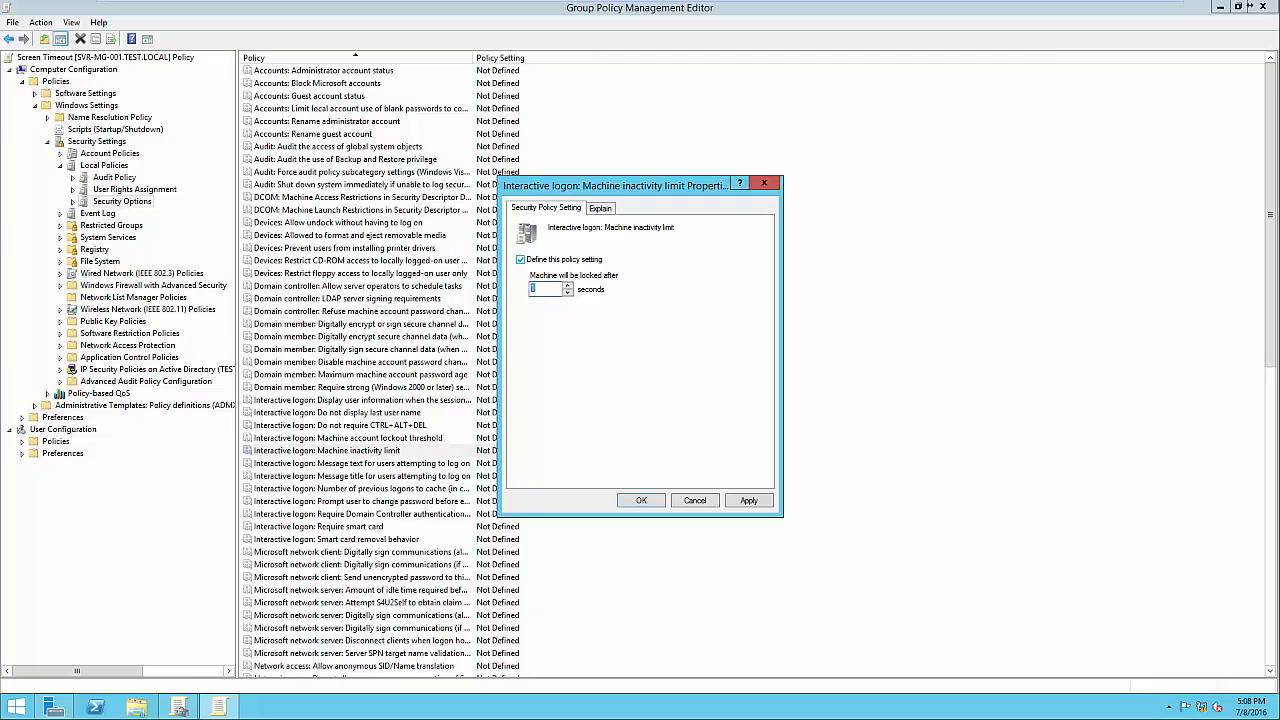
text(300)
click(600, 208)
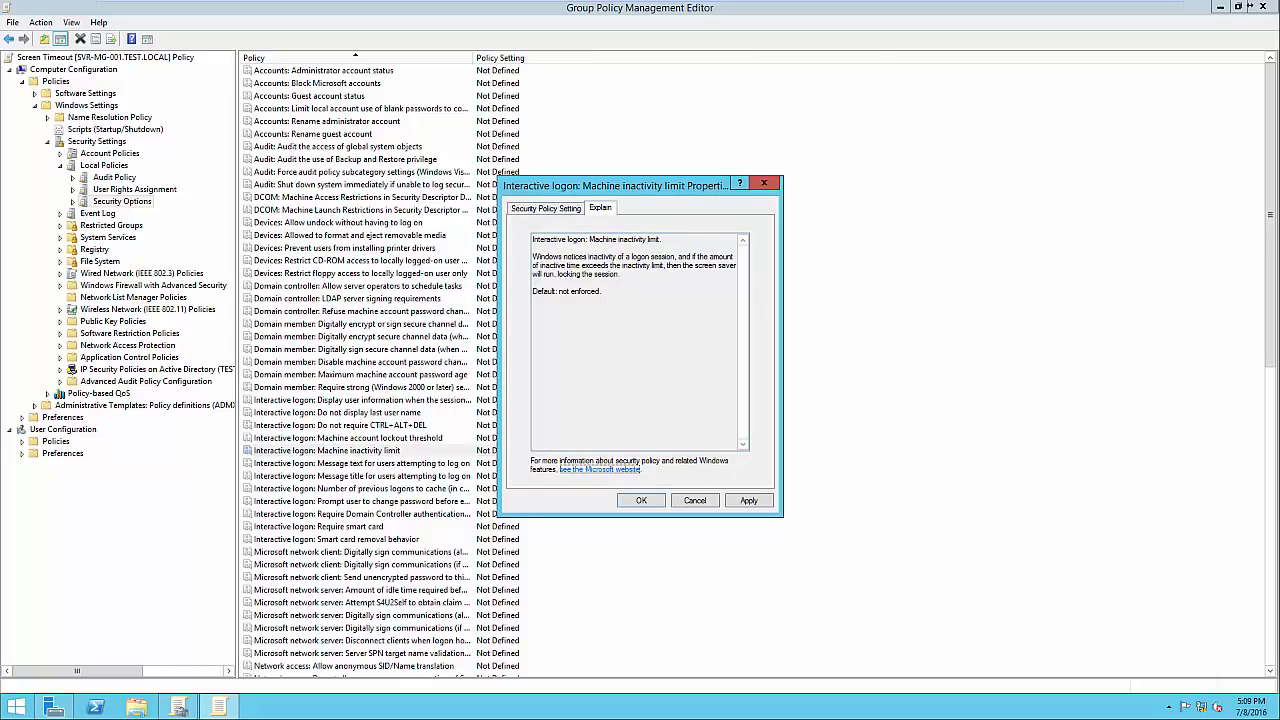
click(546, 208)
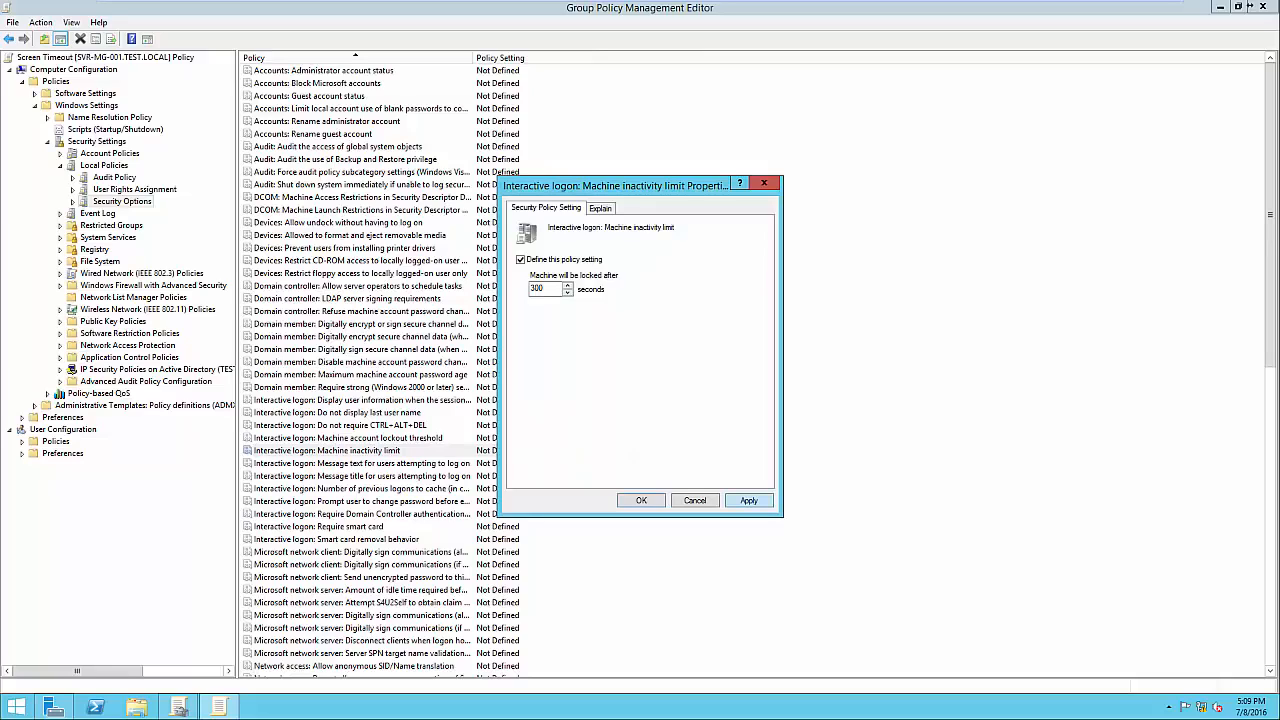
click(748, 500)
key(Return)
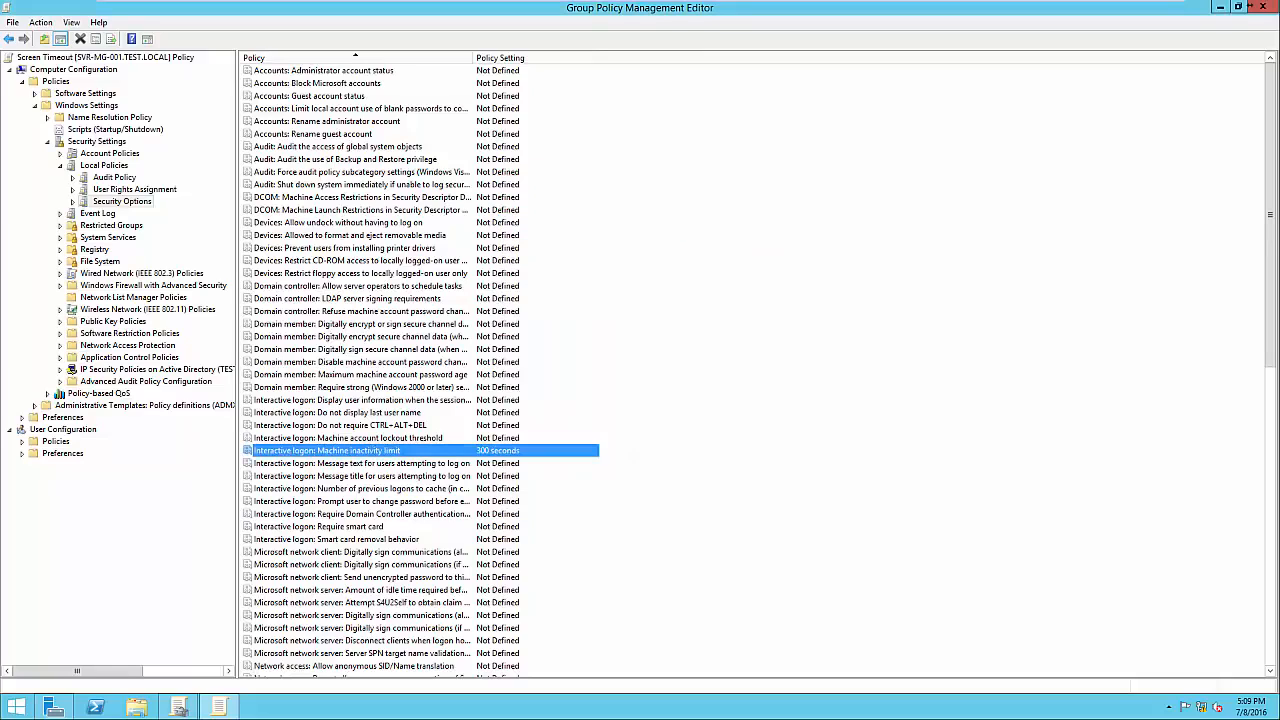
click(740, 450)
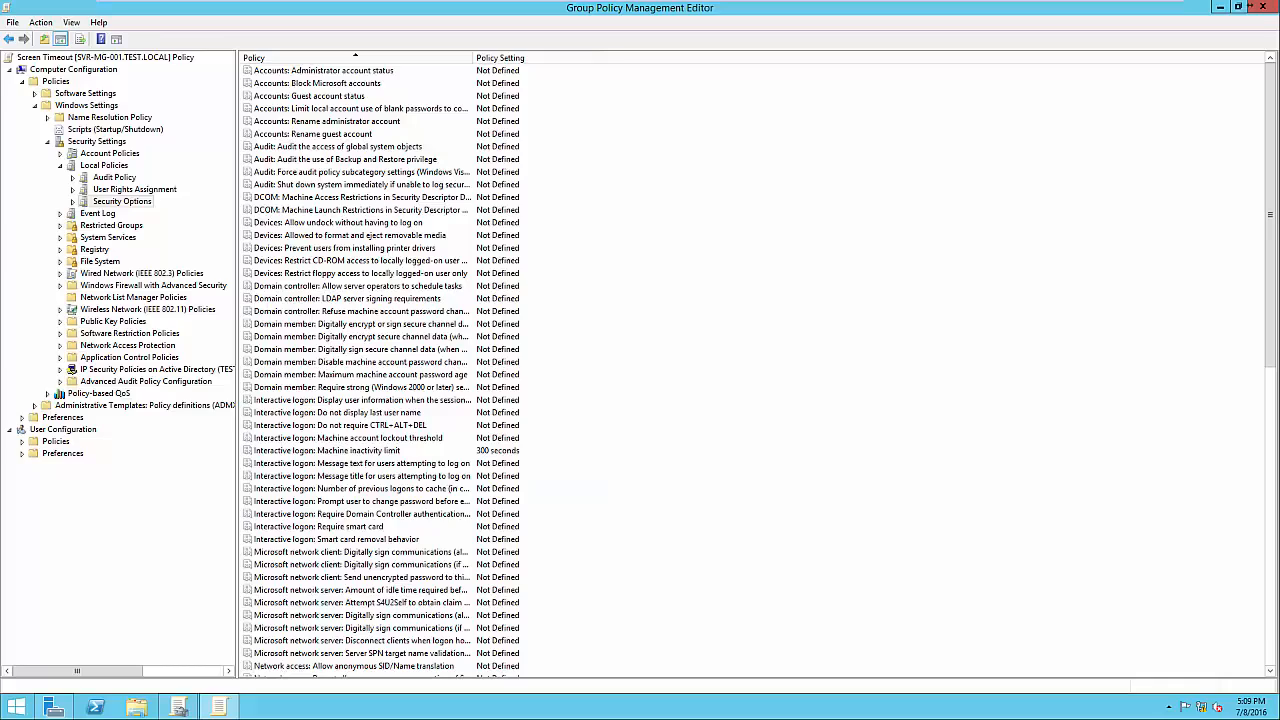
click(360, 451)
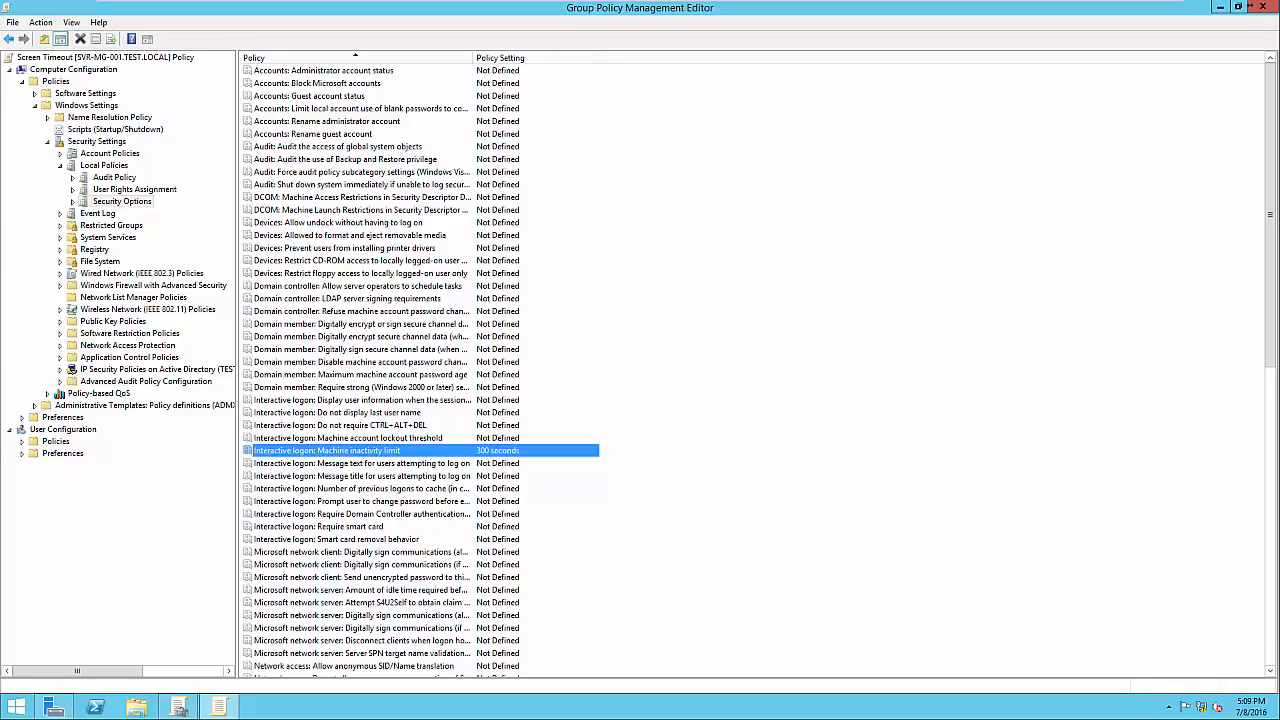
Close the editor, review the Screen Timeout settings report, then return to its Scope view.
click(1262, 7)
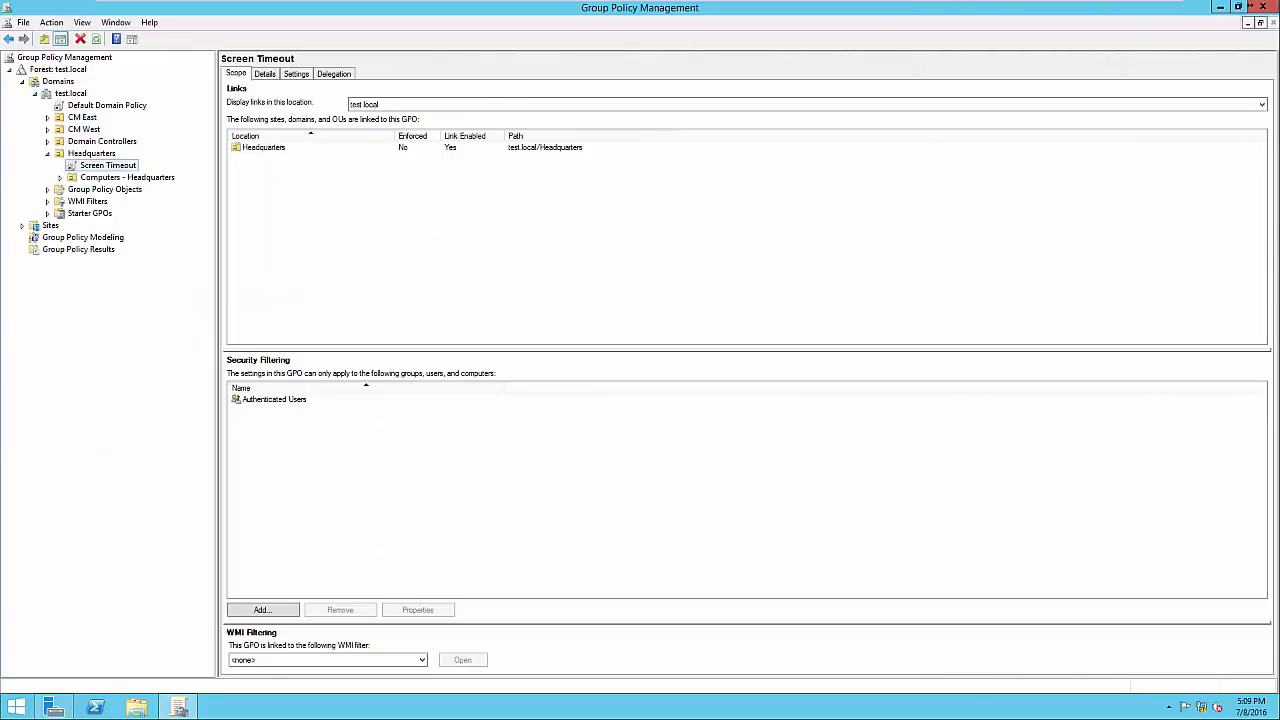
click(296, 74)
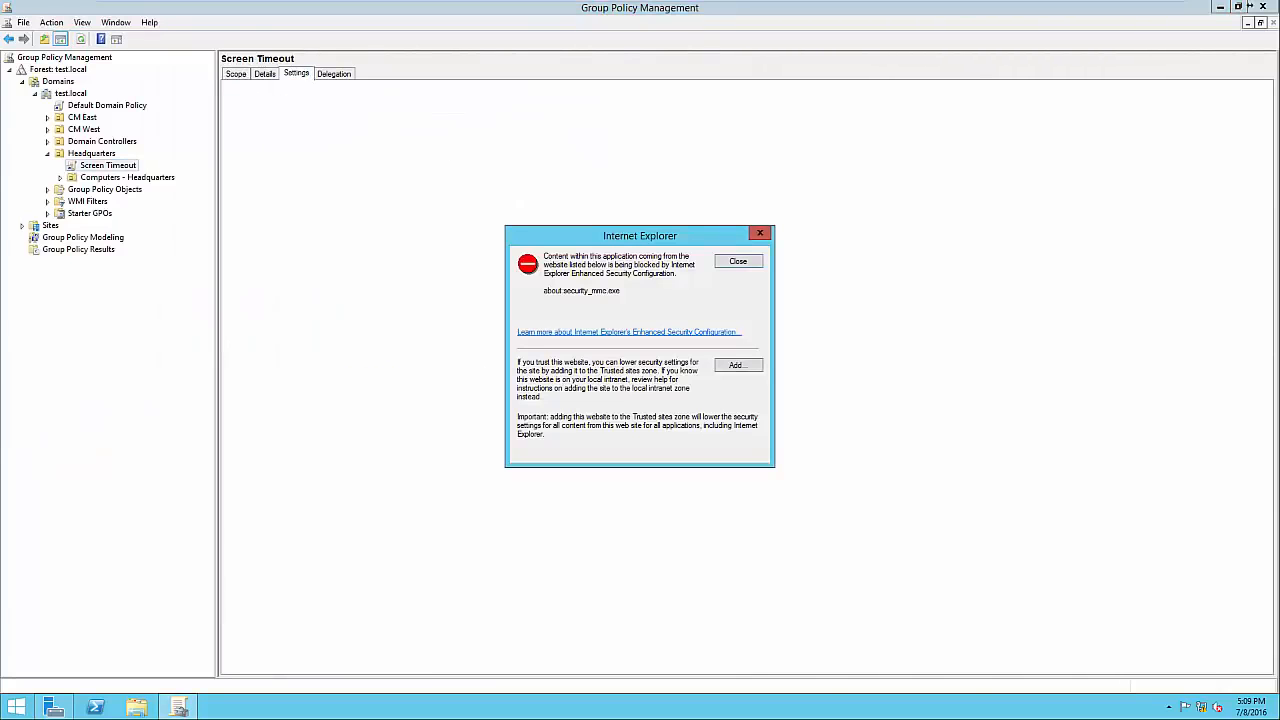
click(738, 261)
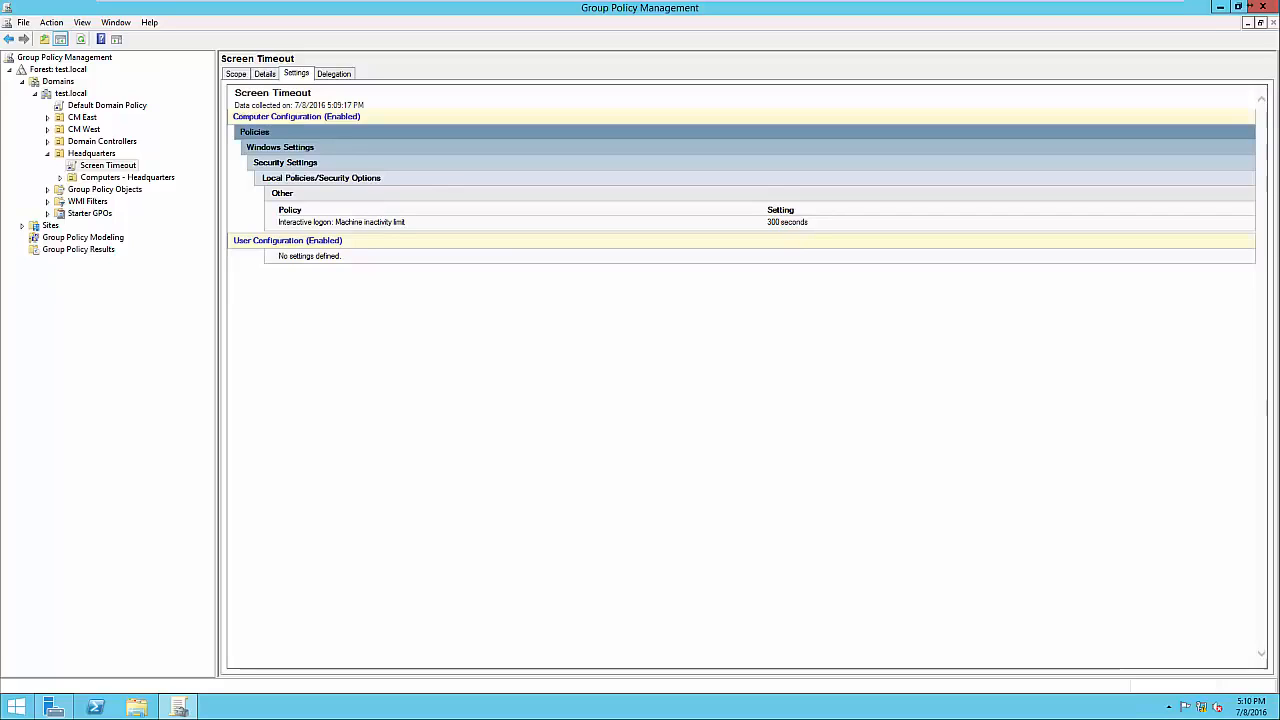
click(236, 74)
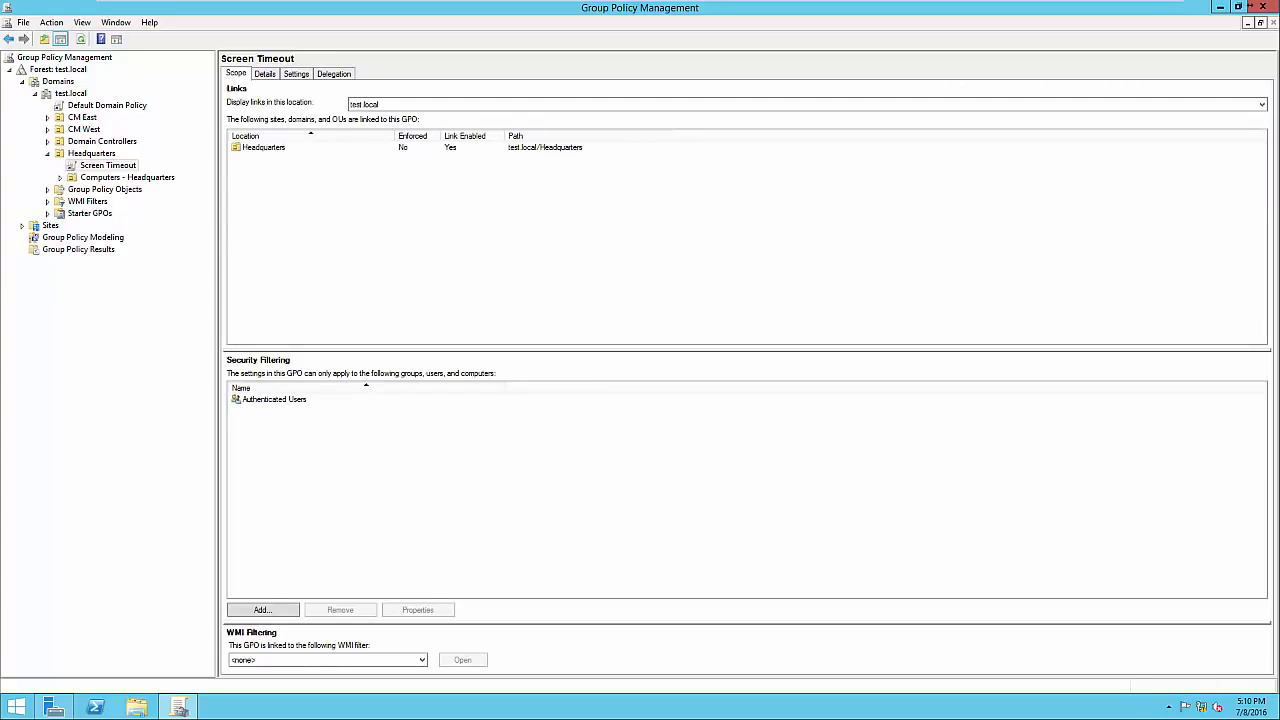
click(274, 399)
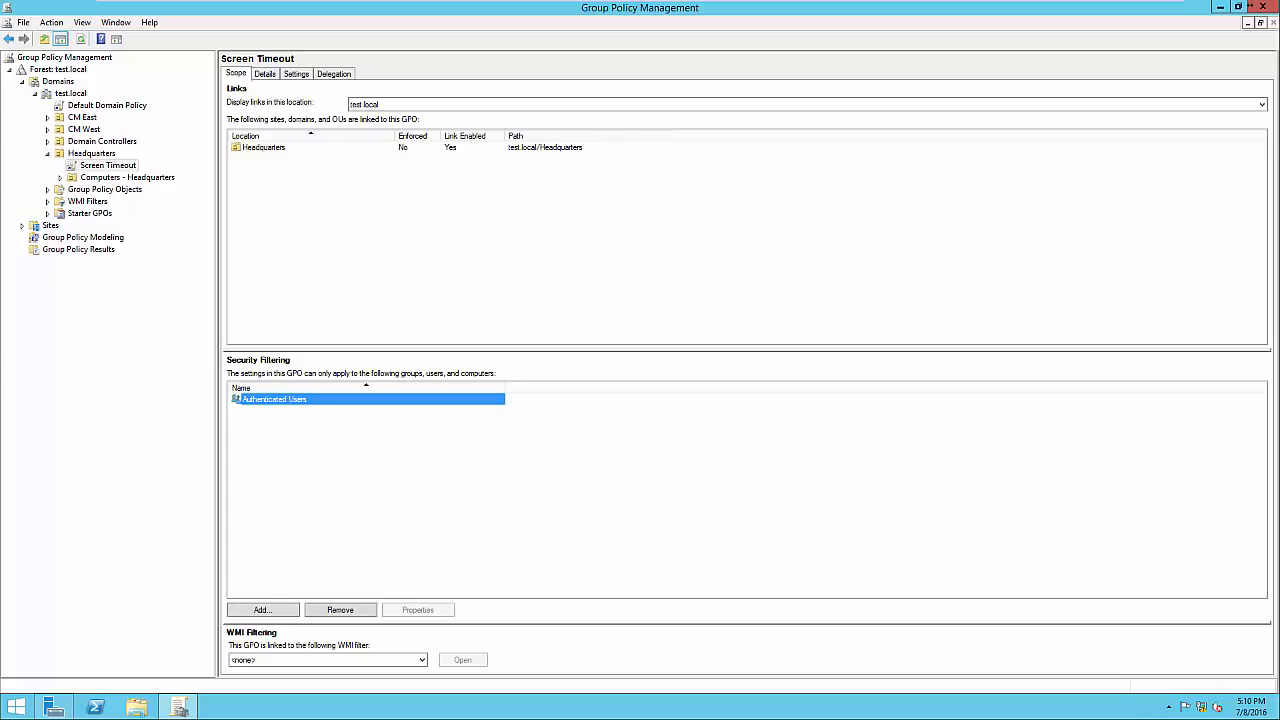
click(54, 707)
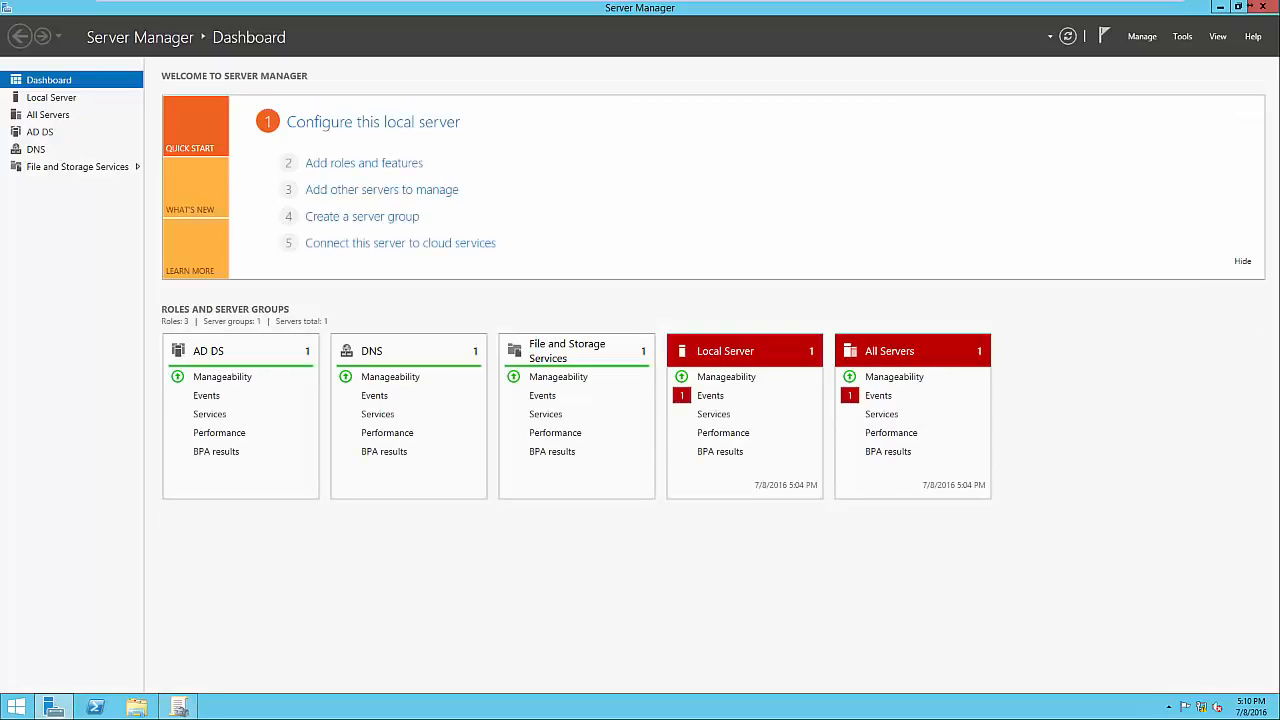
click(1182, 36)
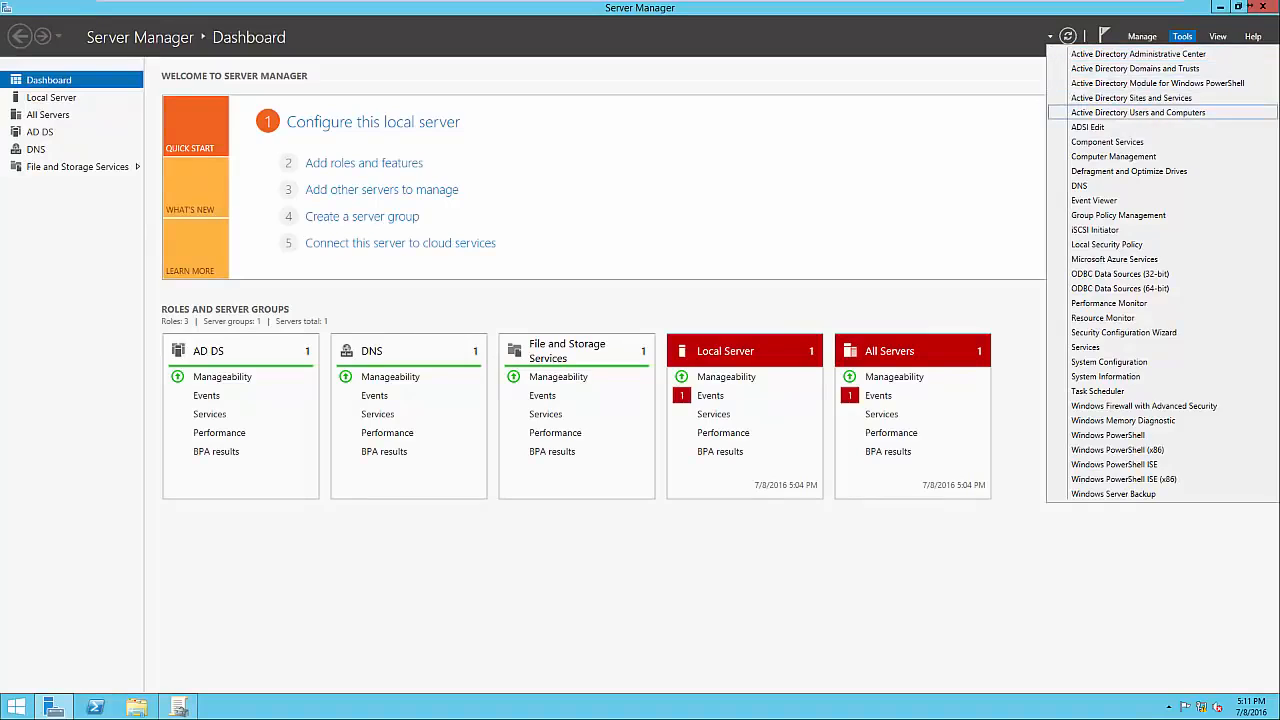
click(1138, 112)
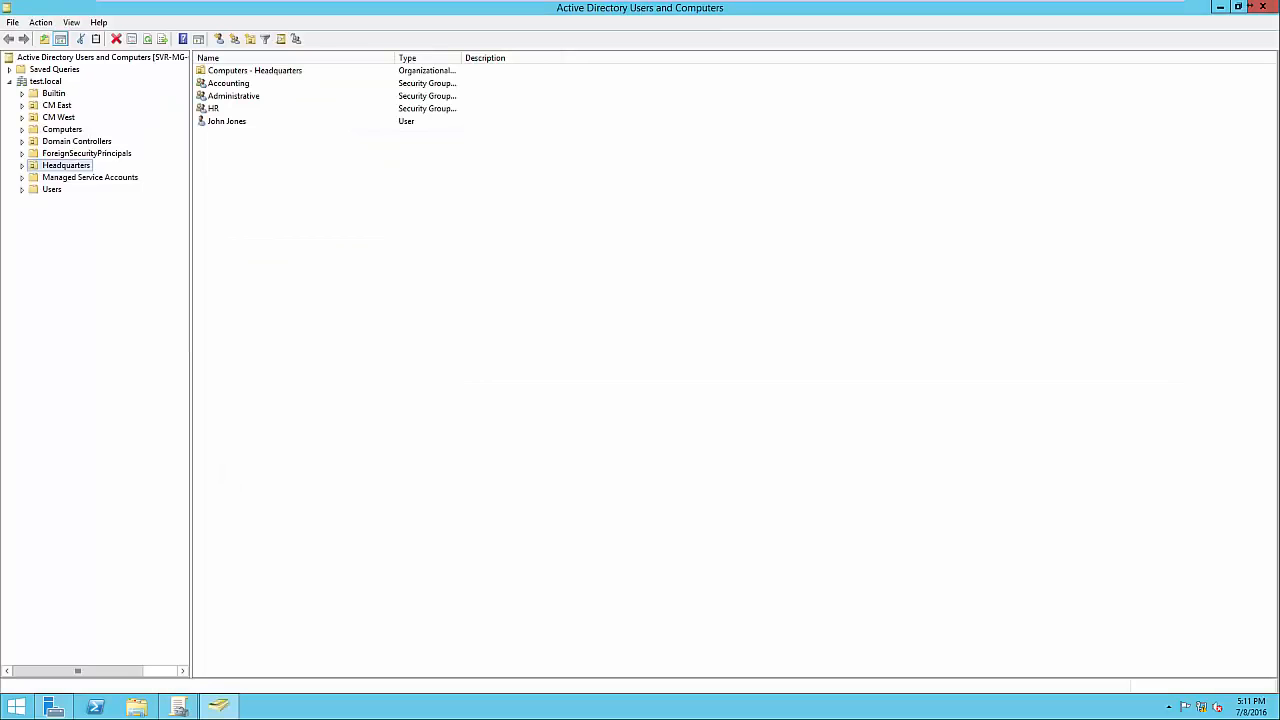
click(228, 83)
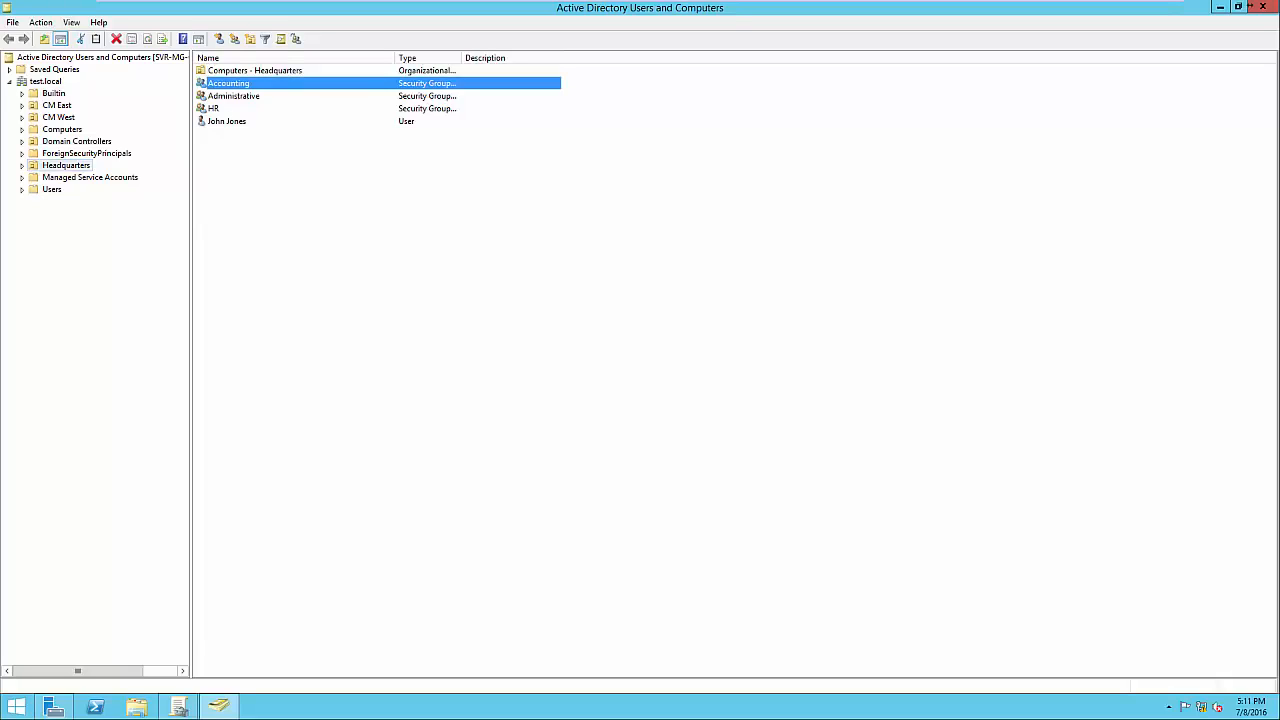
click(1220, 7)
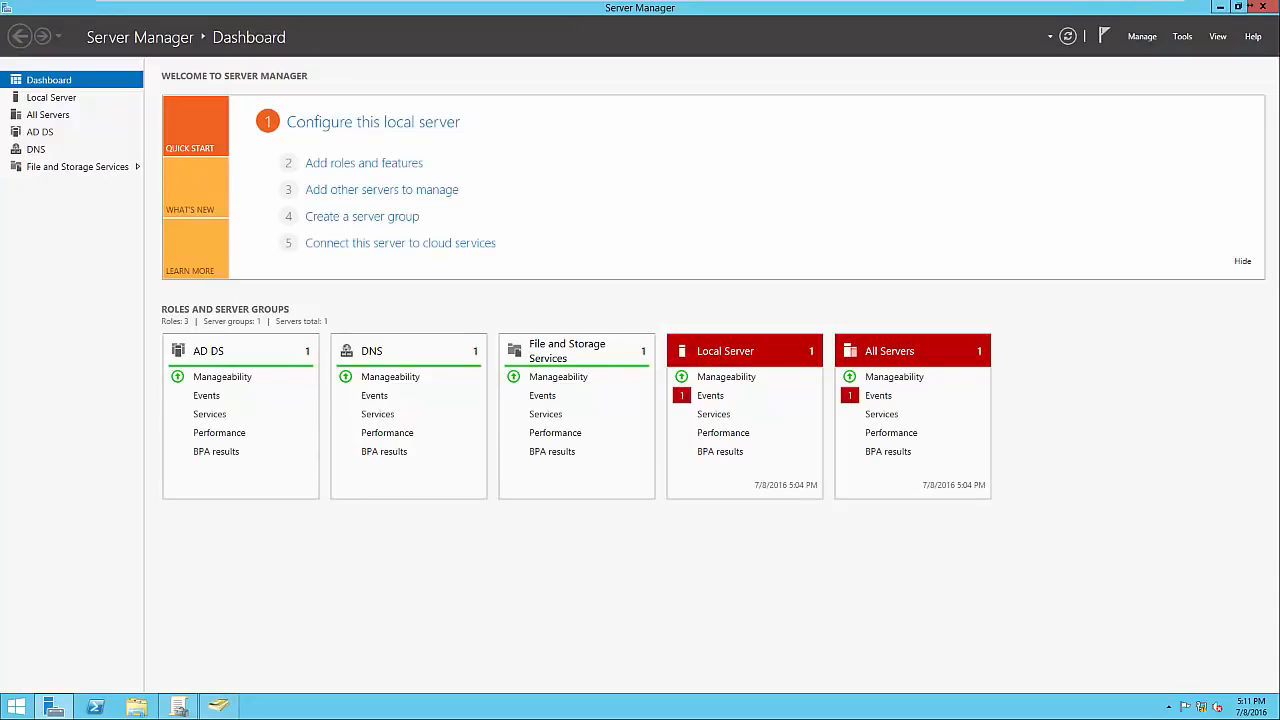
click(1220, 7)
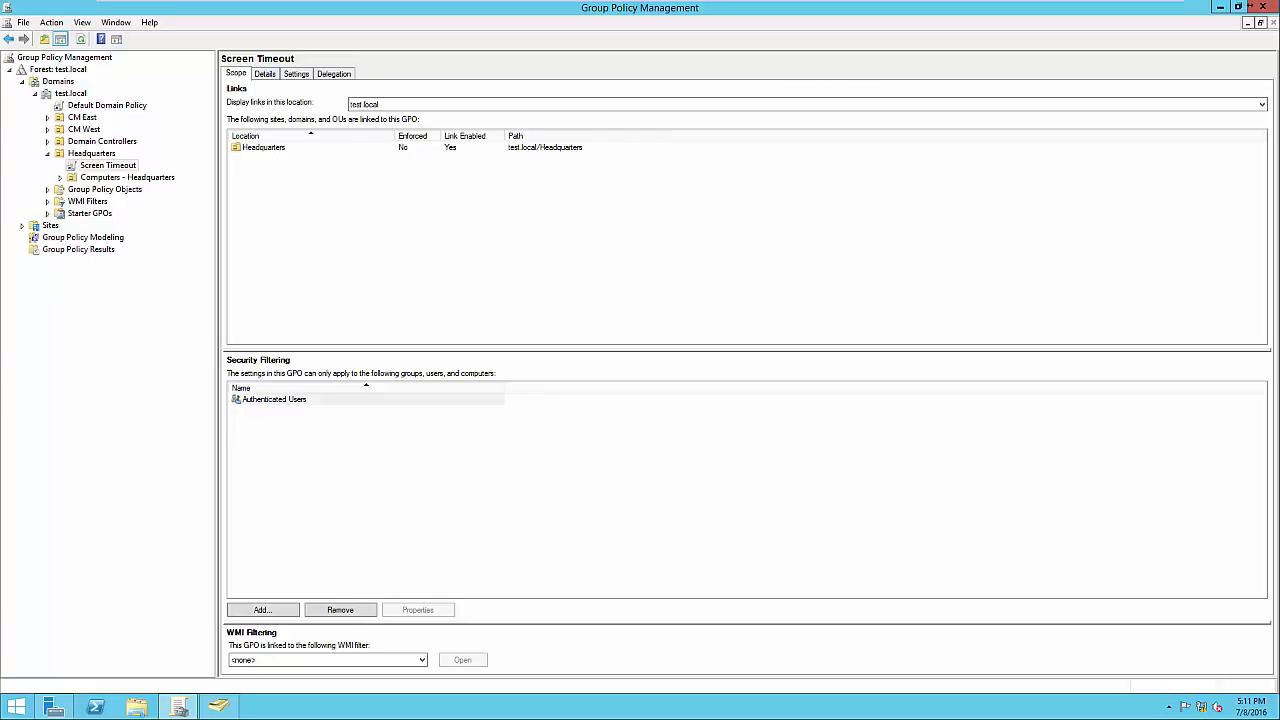
Replace Authenticated Users with the Accounting group in Screen Timeout's security filtering.
click(340, 610)
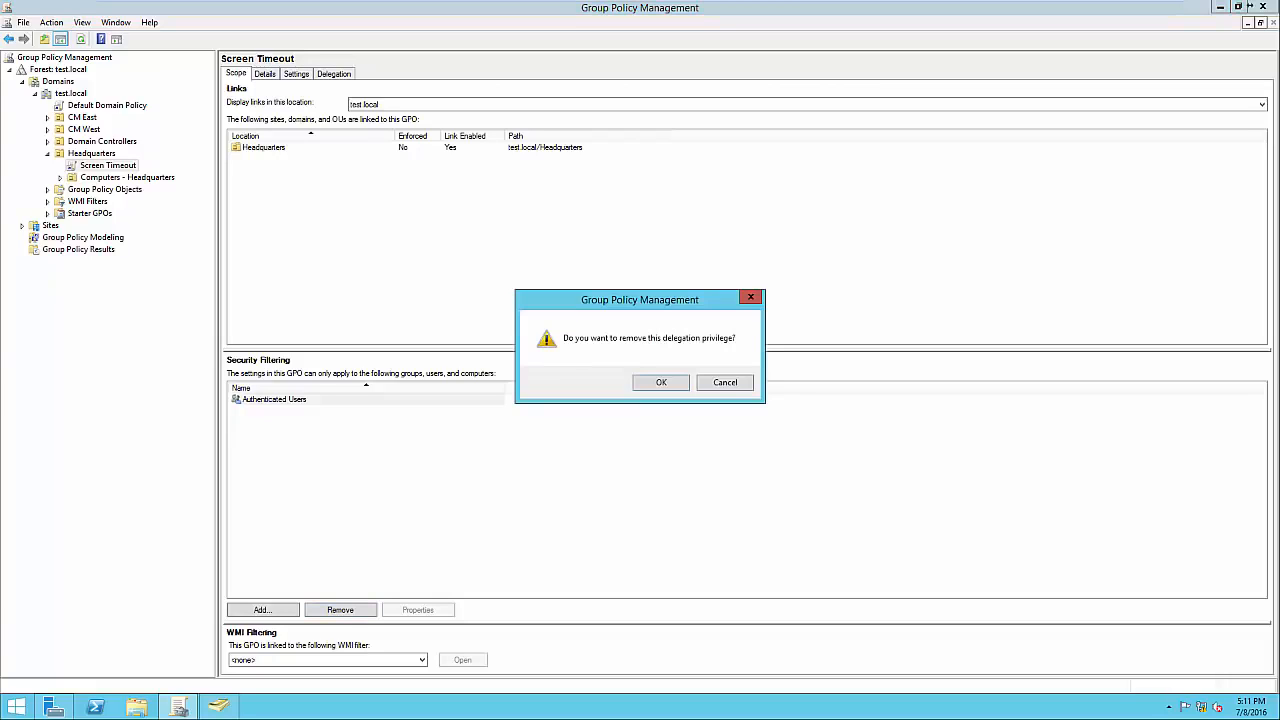
key(Return)
click(262, 610)
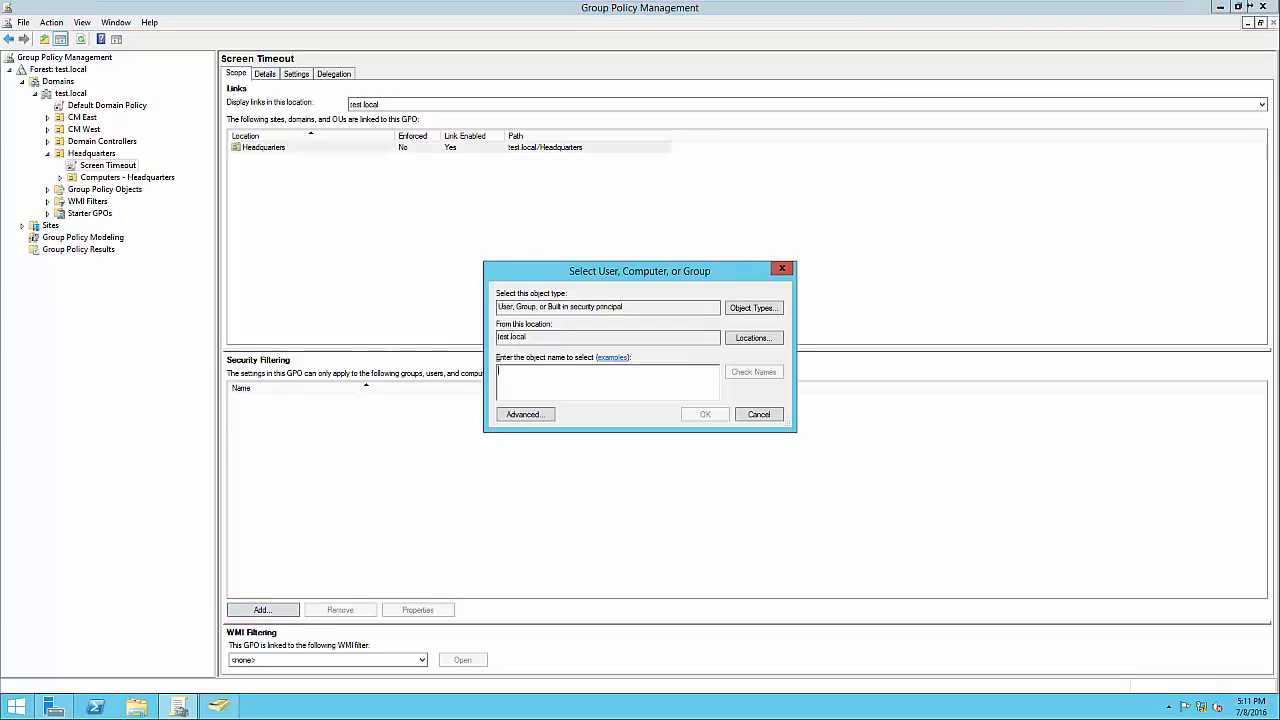
text(Accounting)
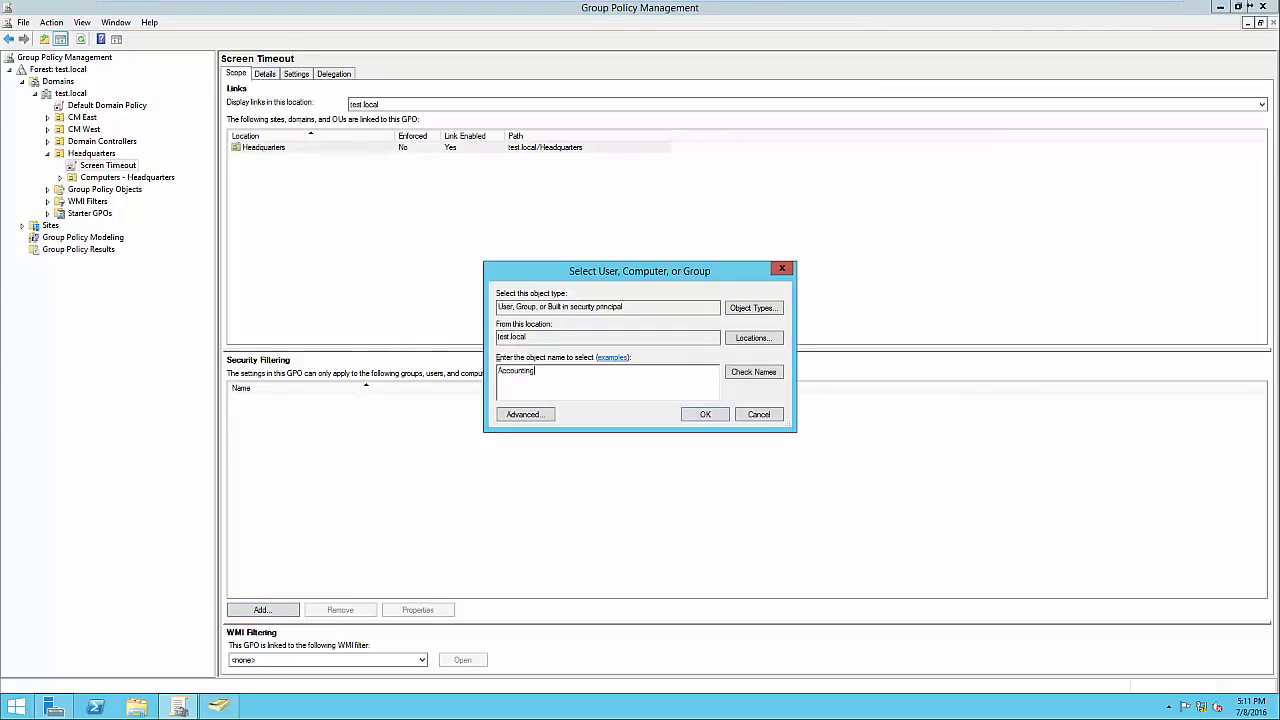
click(754, 372)
key(Return)
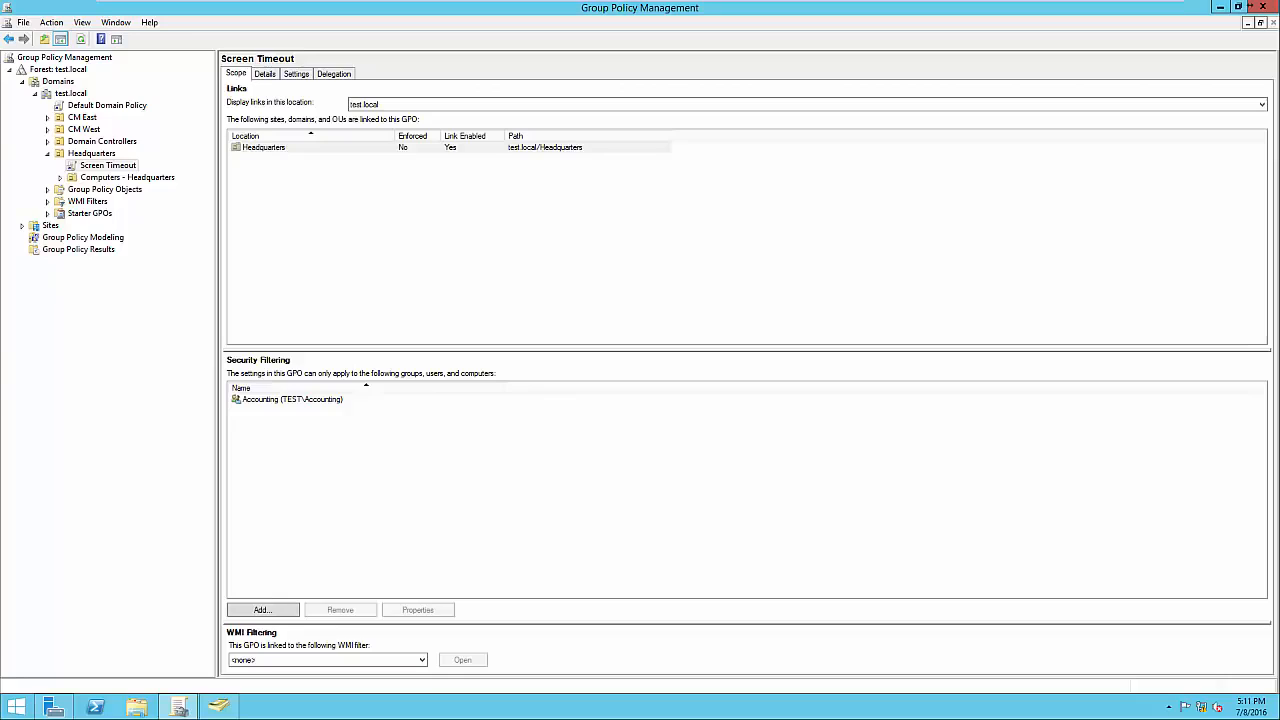
click(292, 399)
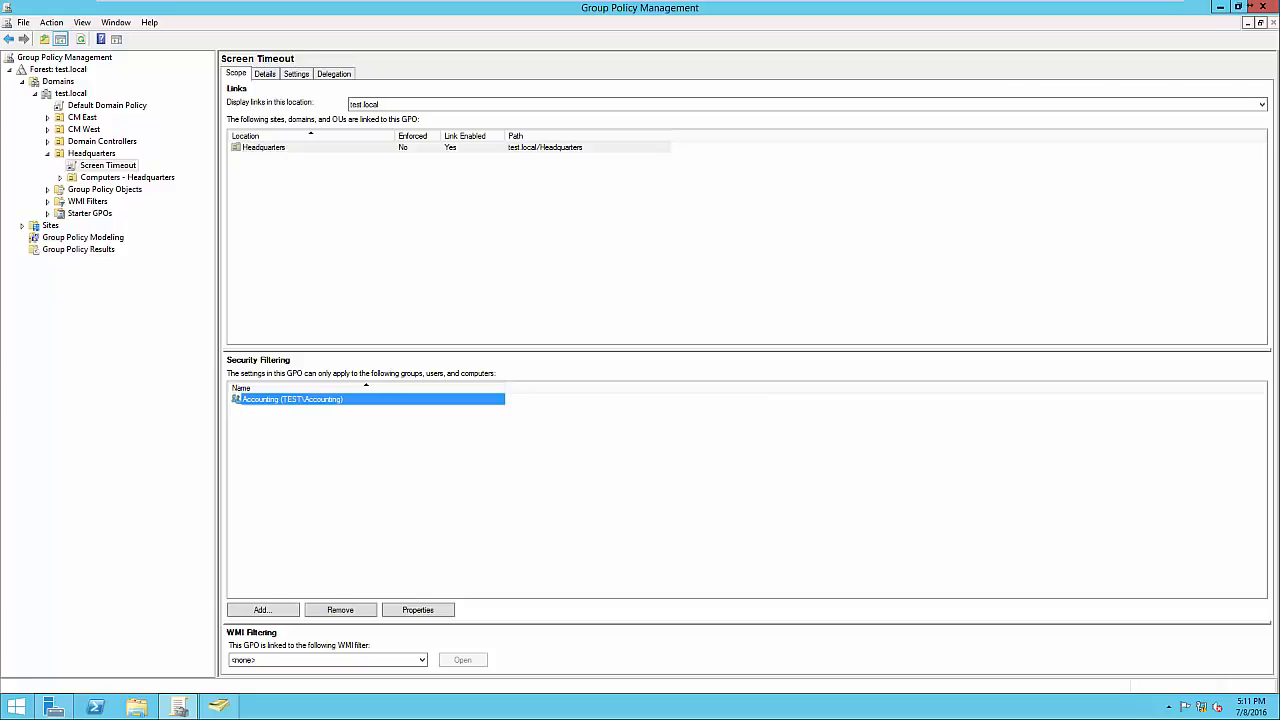
click(420, 468)
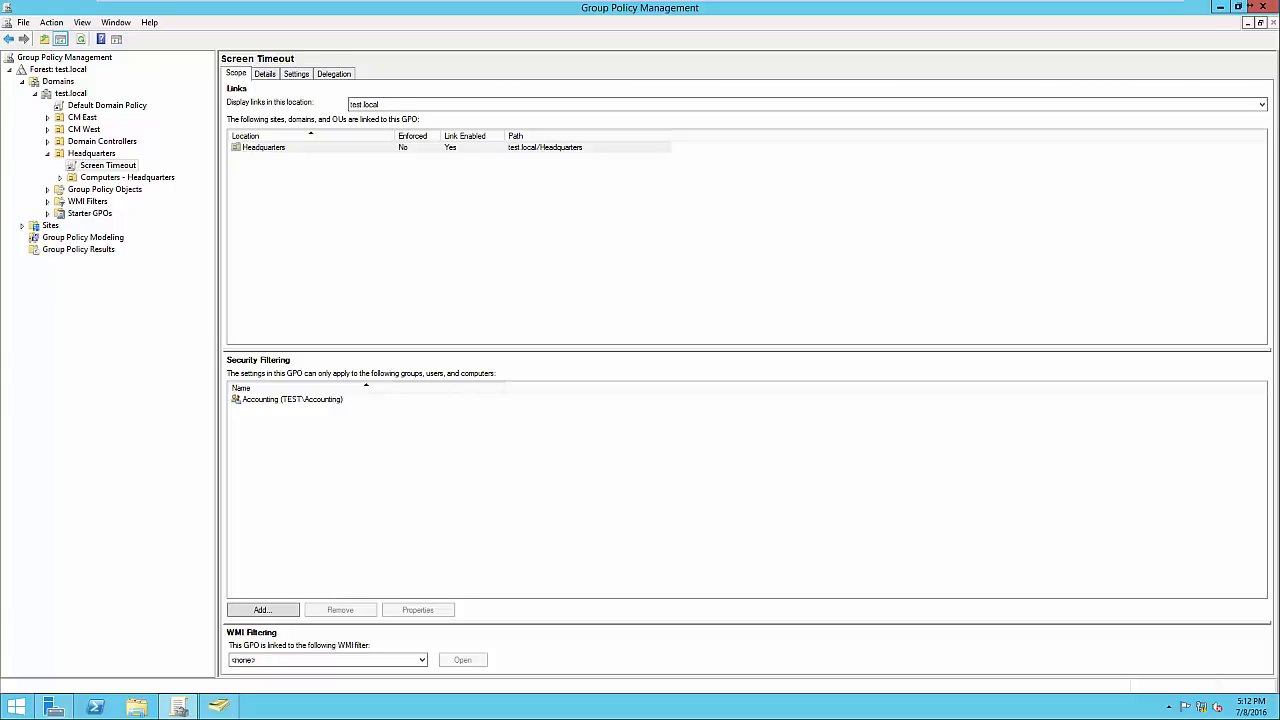
Reopen Screen Timeout, view its Scripts (Startup/Shutdown) under Windows Settings, then close the editor.
click(108, 165)
right_click(124, 166)
click(150, 174)
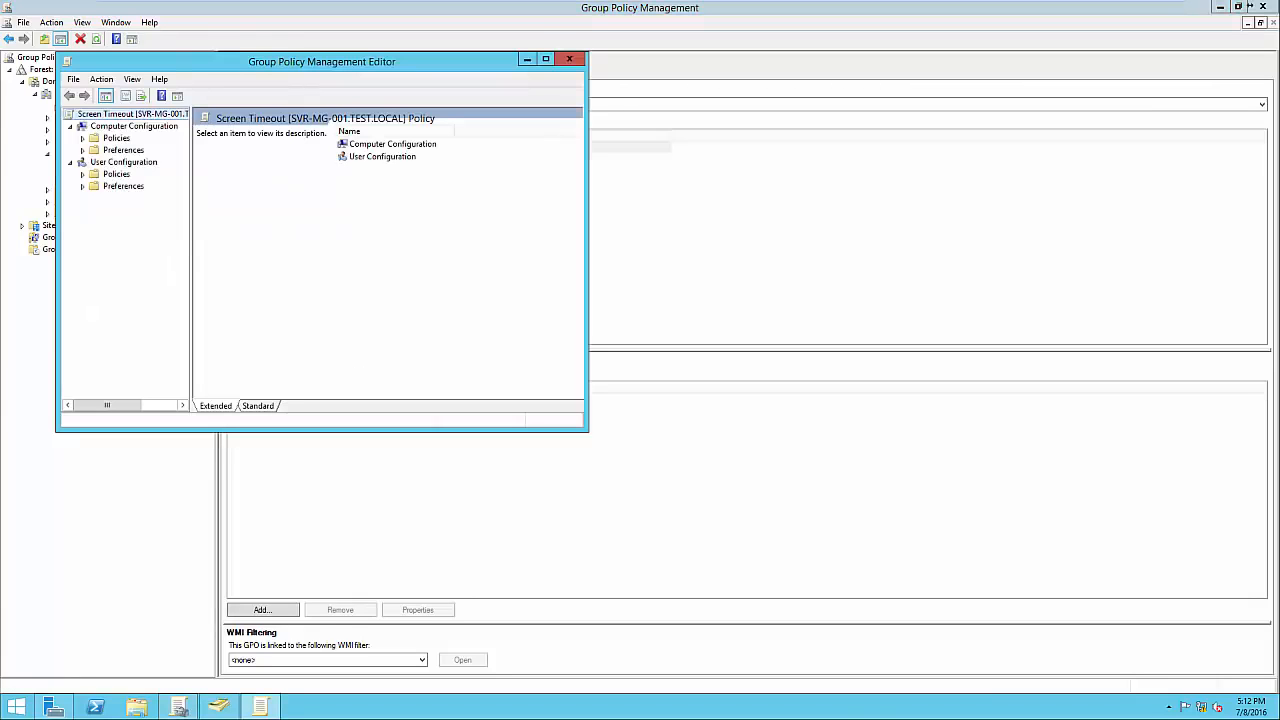
click(83, 138)
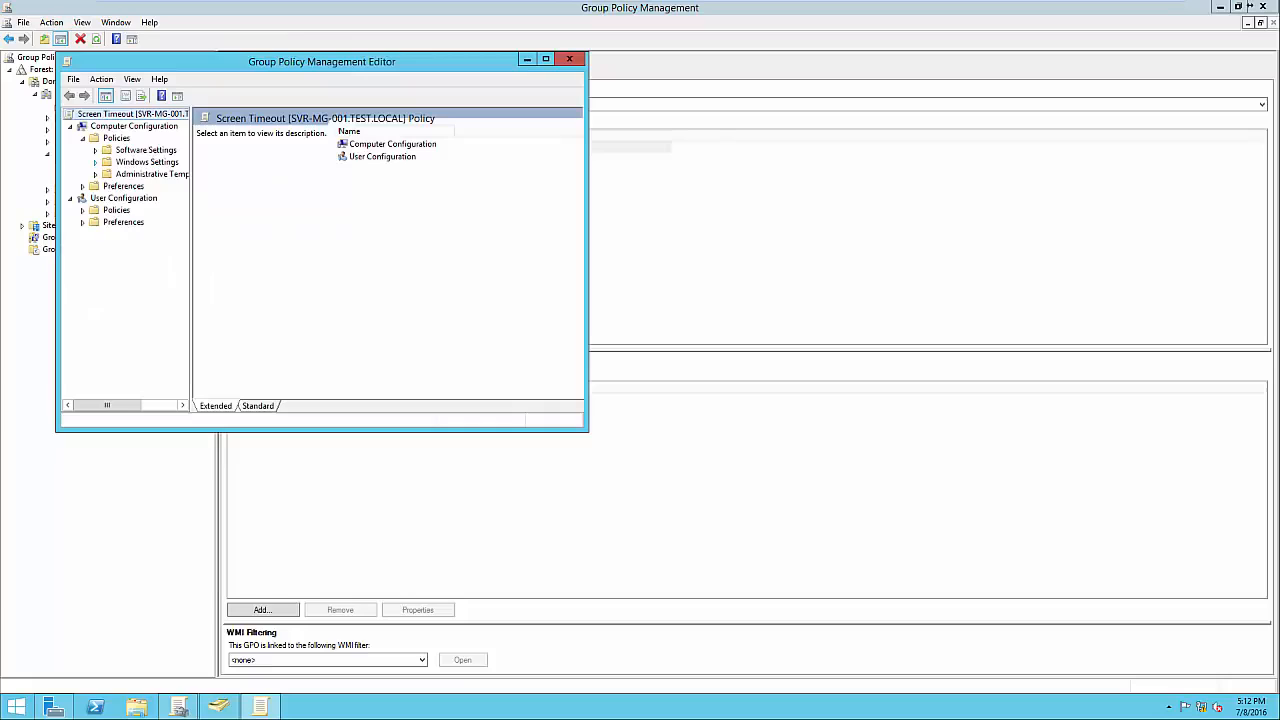
click(95, 162)
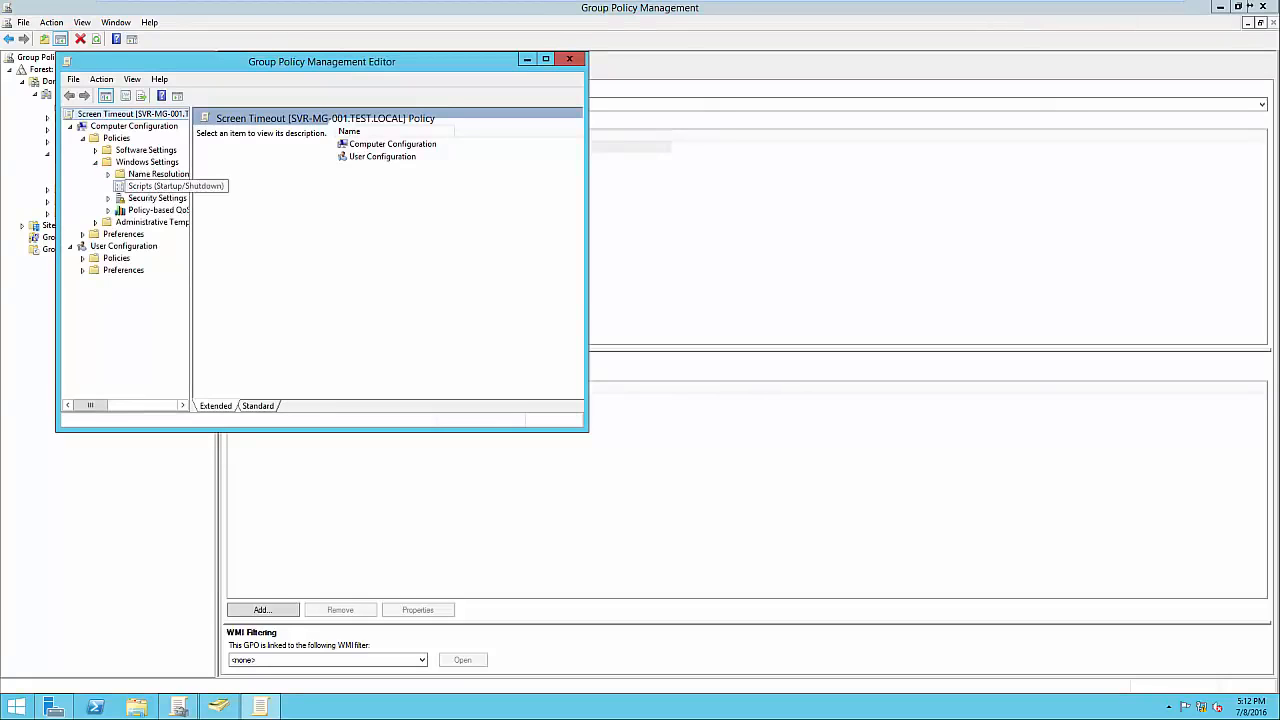
click(155, 186)
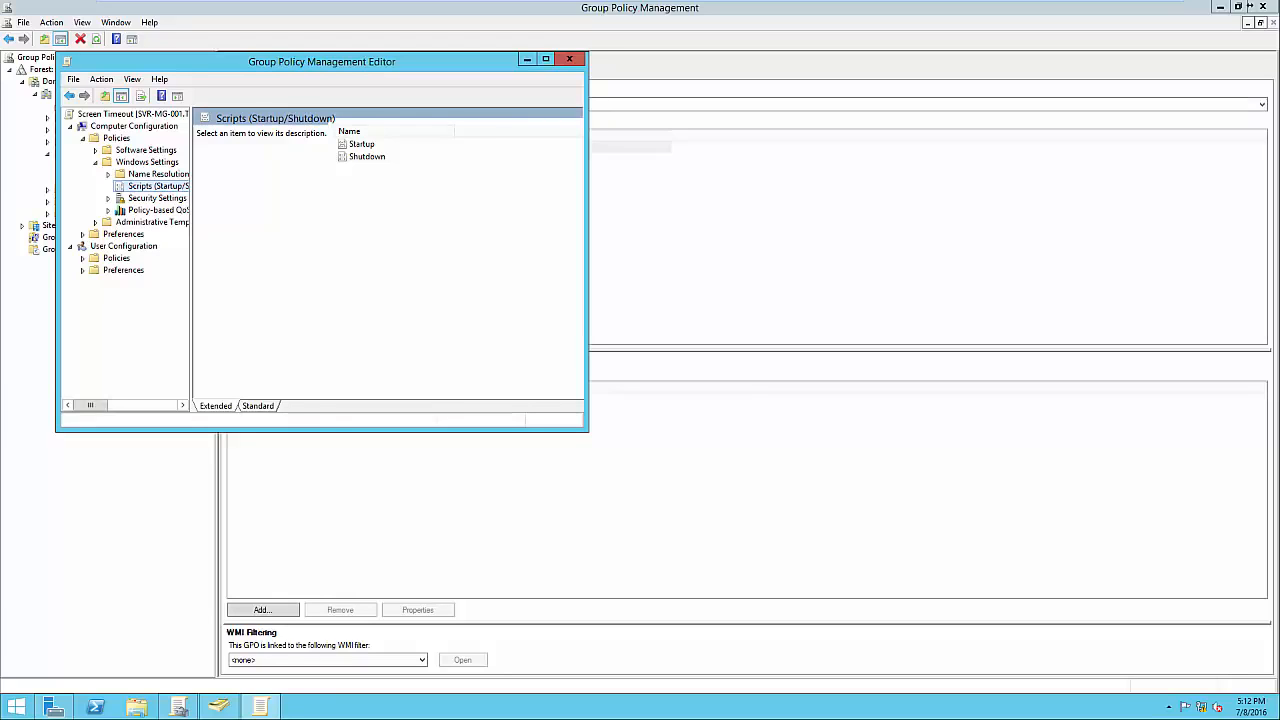
click(569, 59)
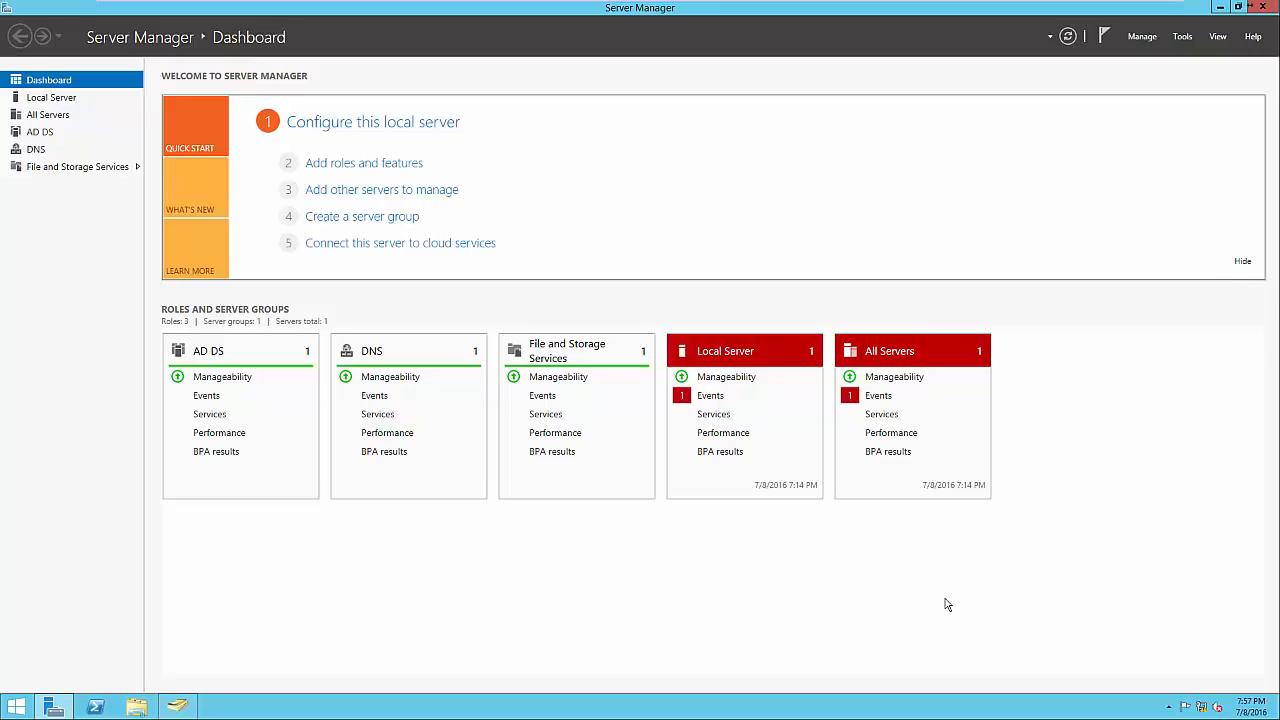
Add the Print and Document Services role with its management tools in the roles wizard.
click(363, 165)
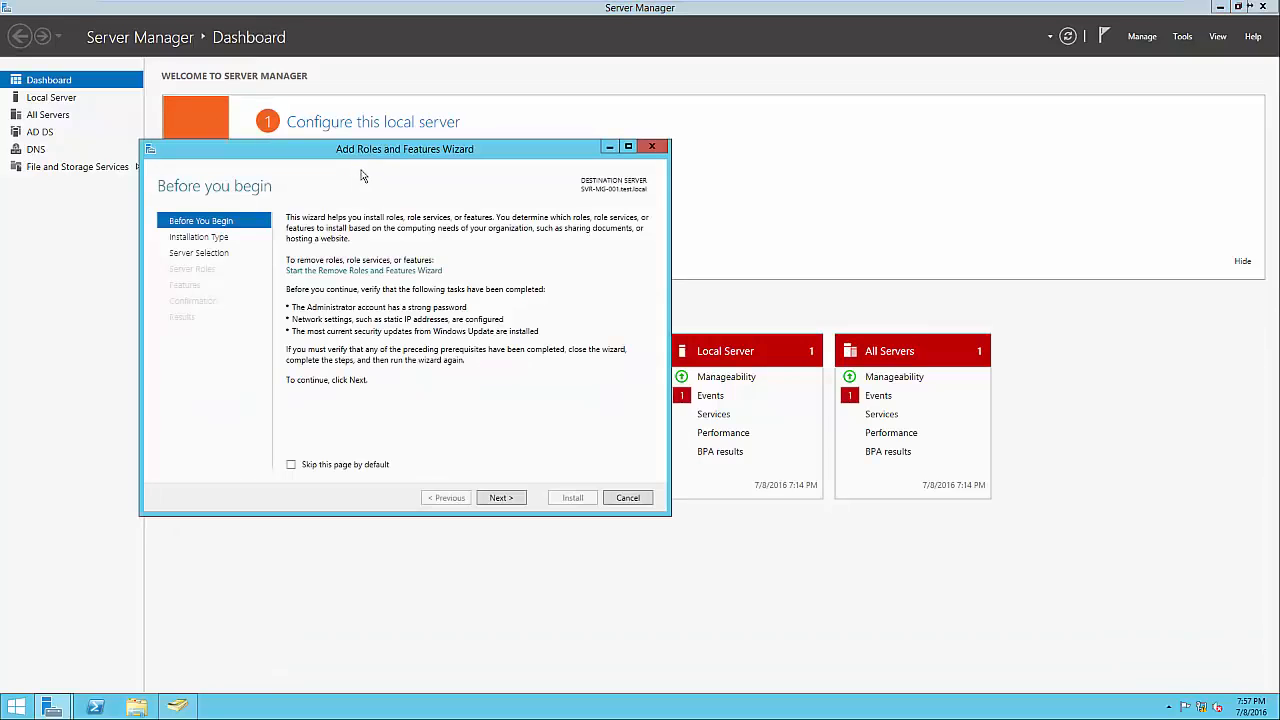
click(502, 498)
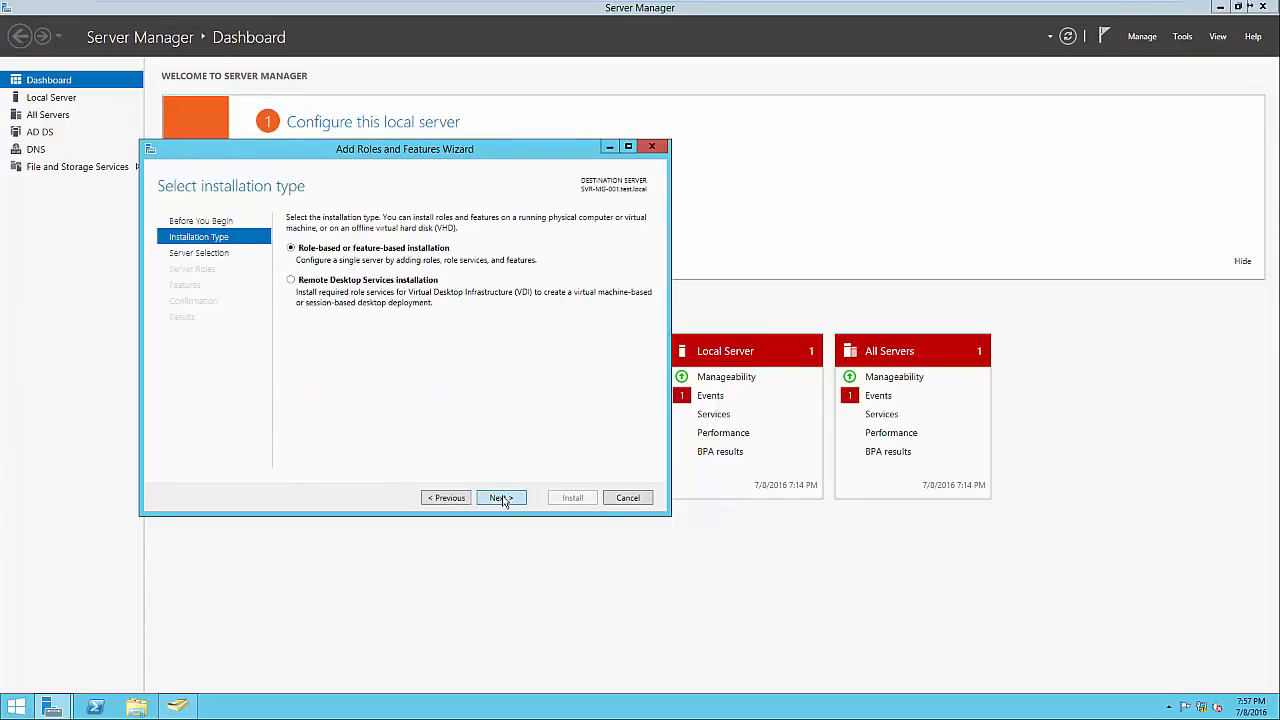
click(502, 498)
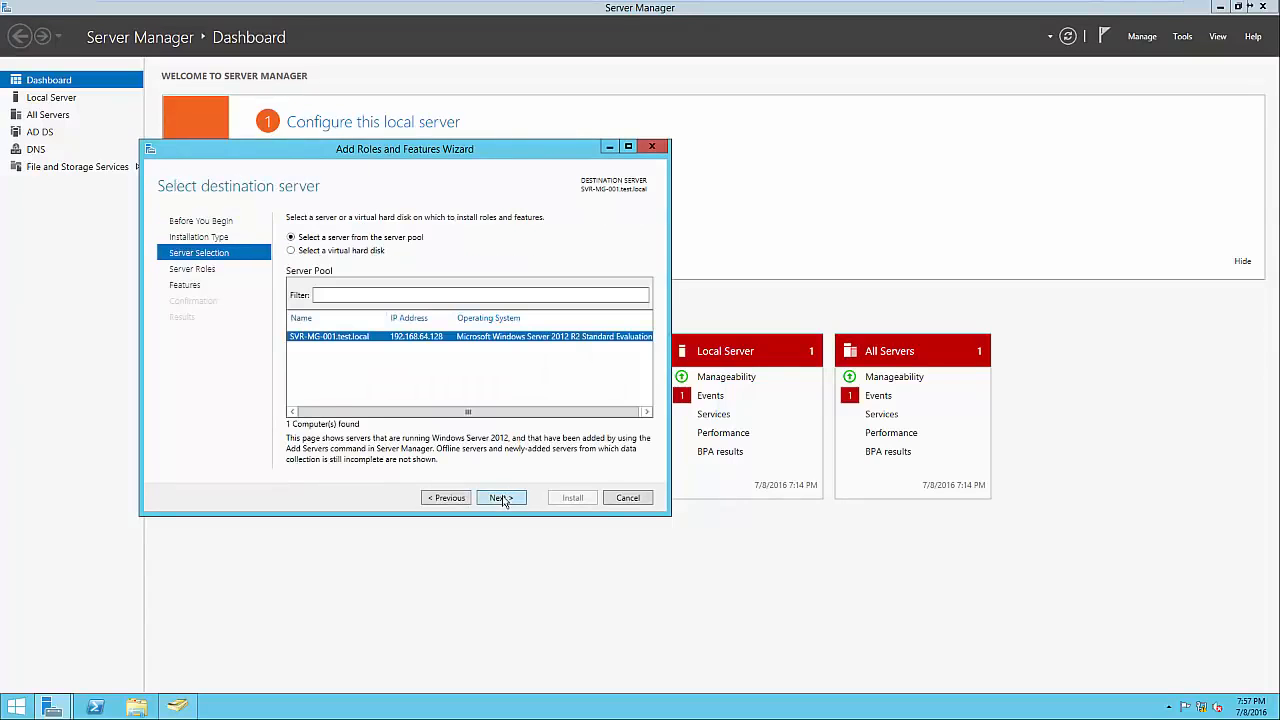
click(502, 498)
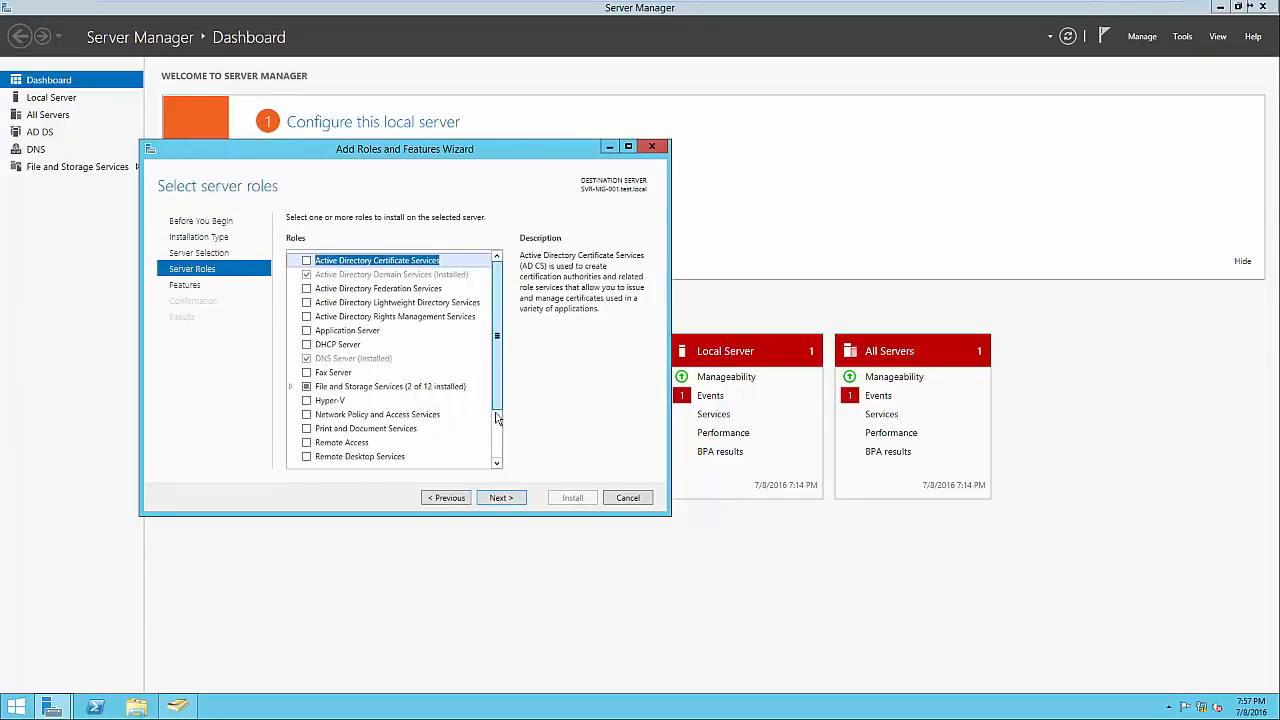
click(498, 416)
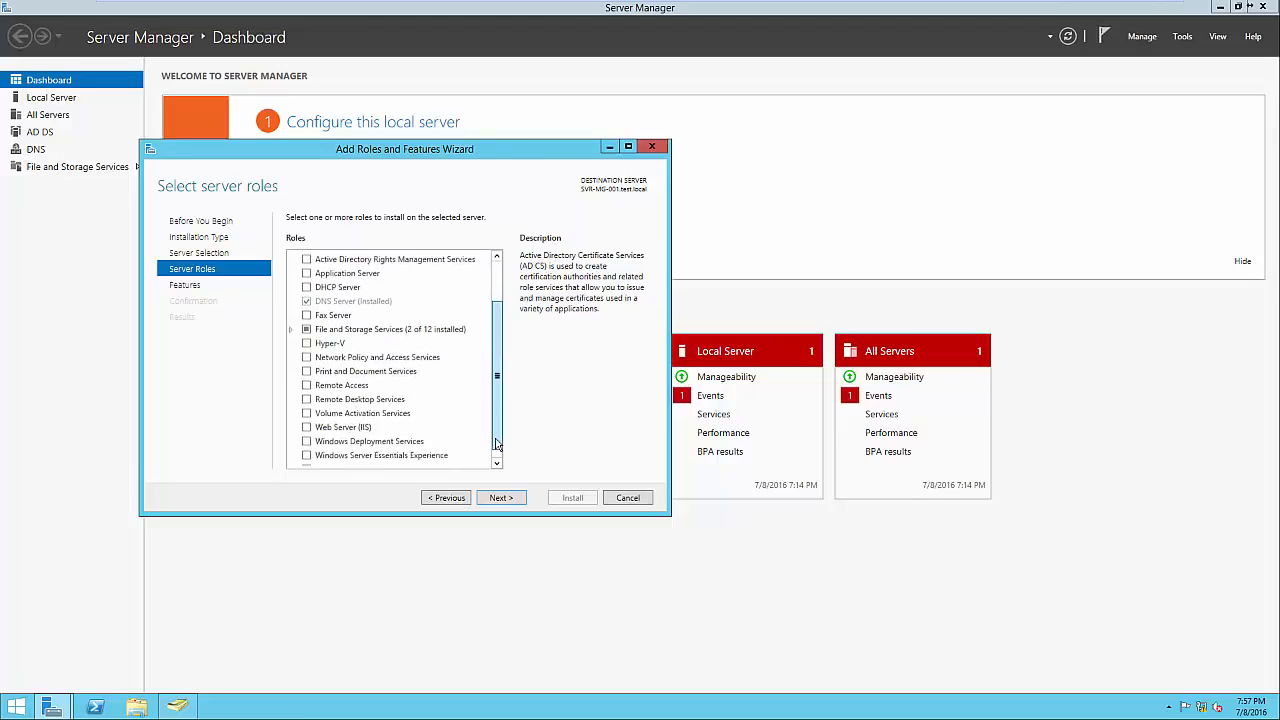
click(309, 375)
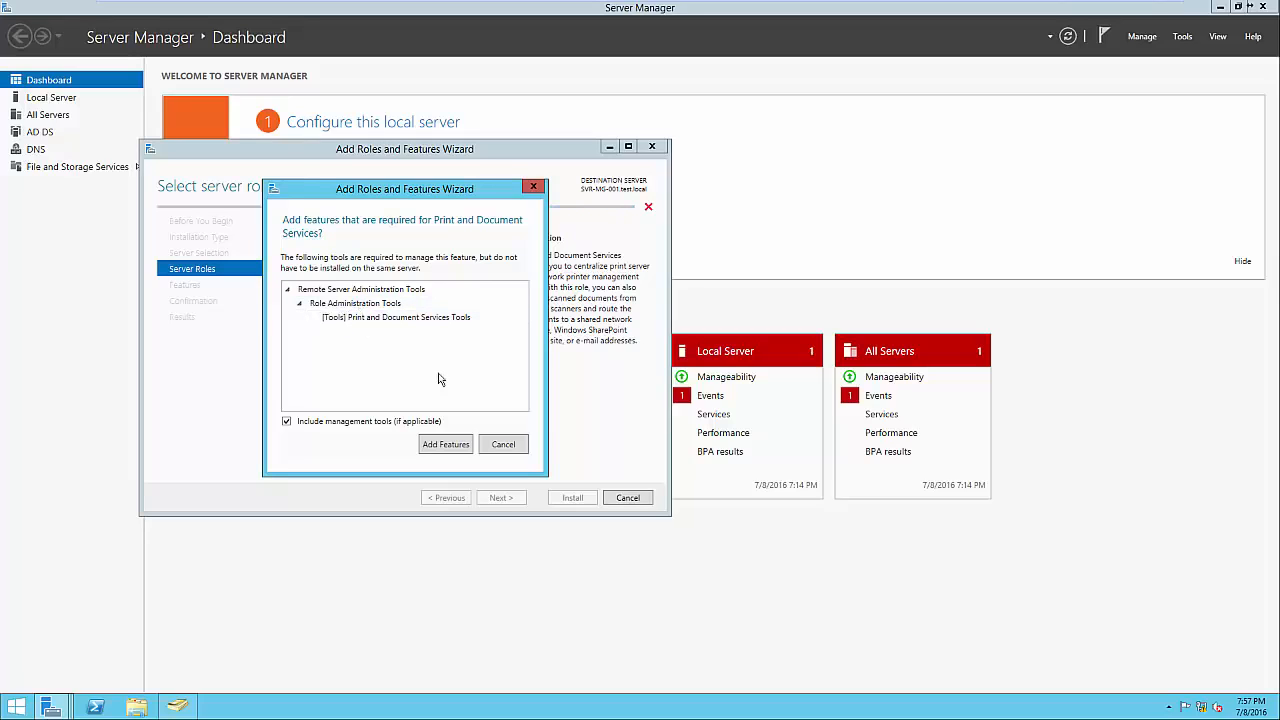
click(447, 448)
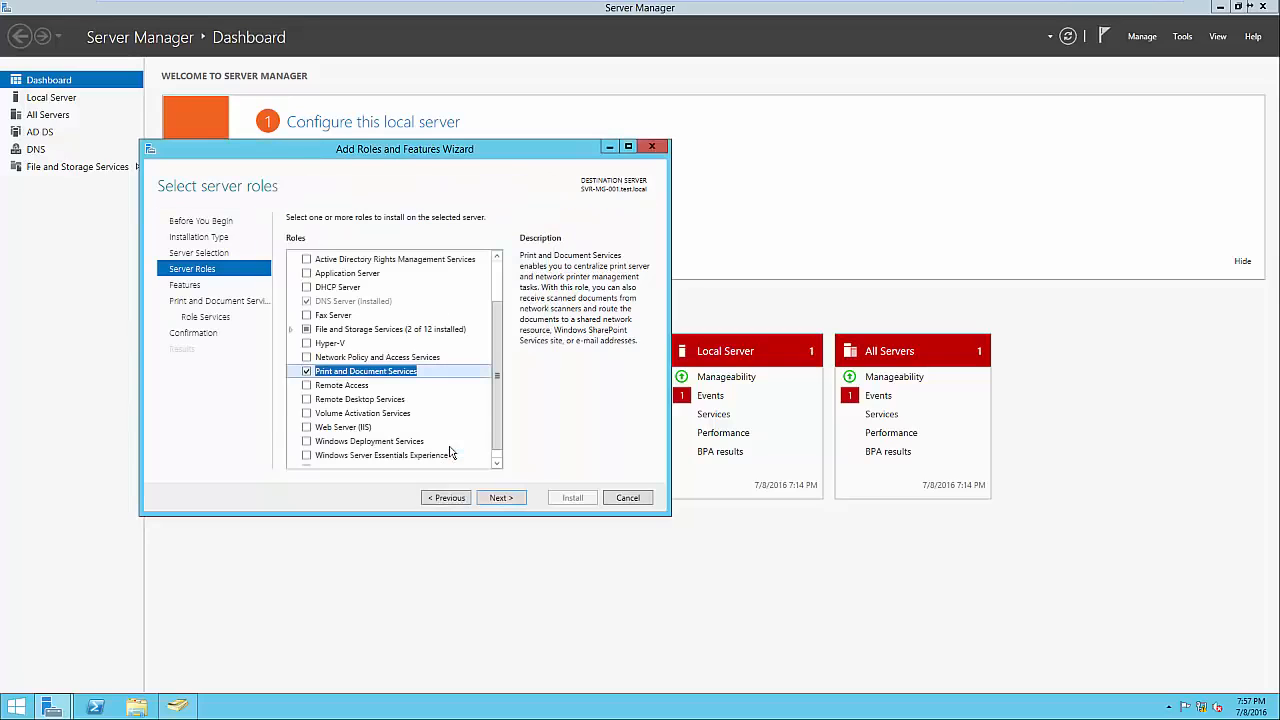
click(500, 497)
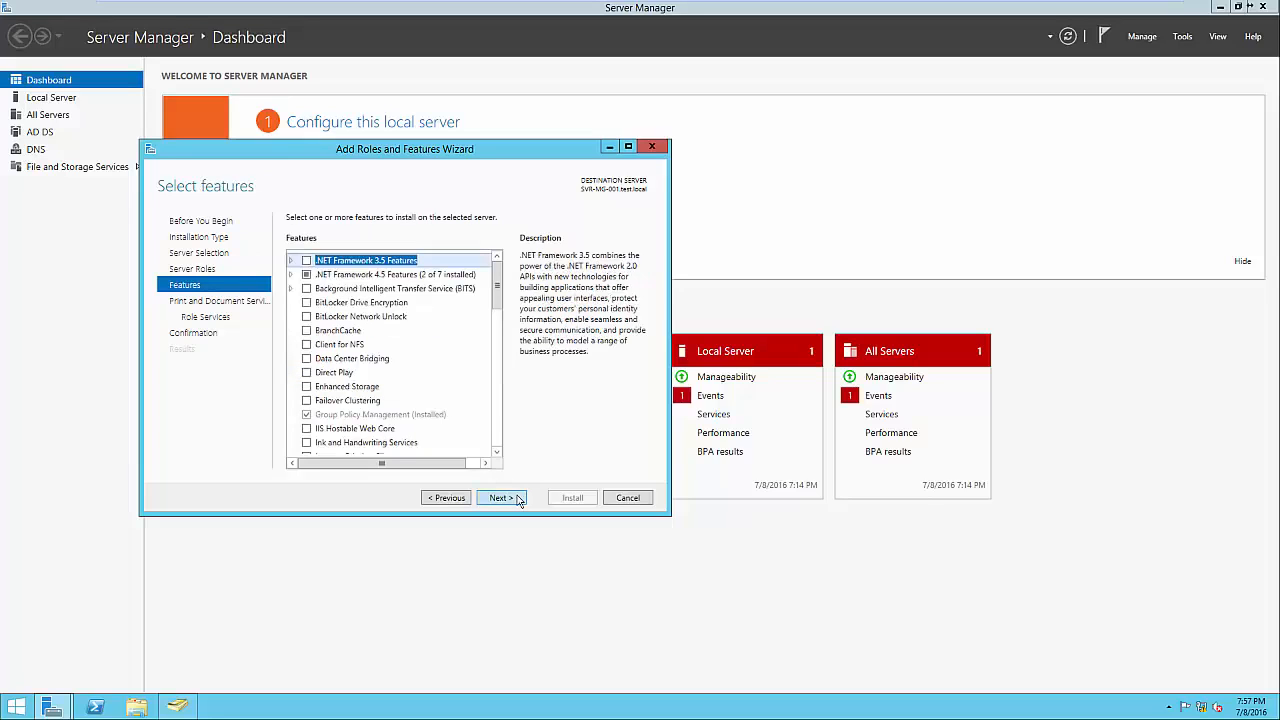
click(519, 498)
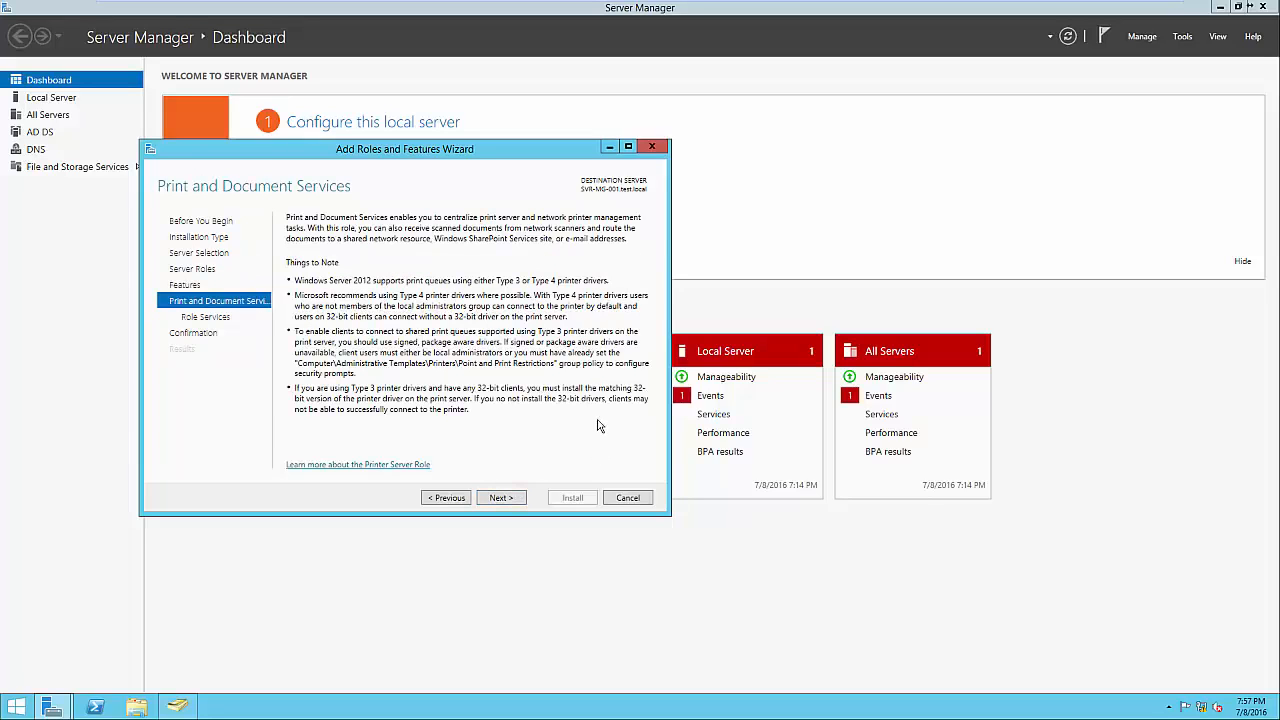
Keep only the Print Server role service, install it, and close the wizard.
click(518, 501)
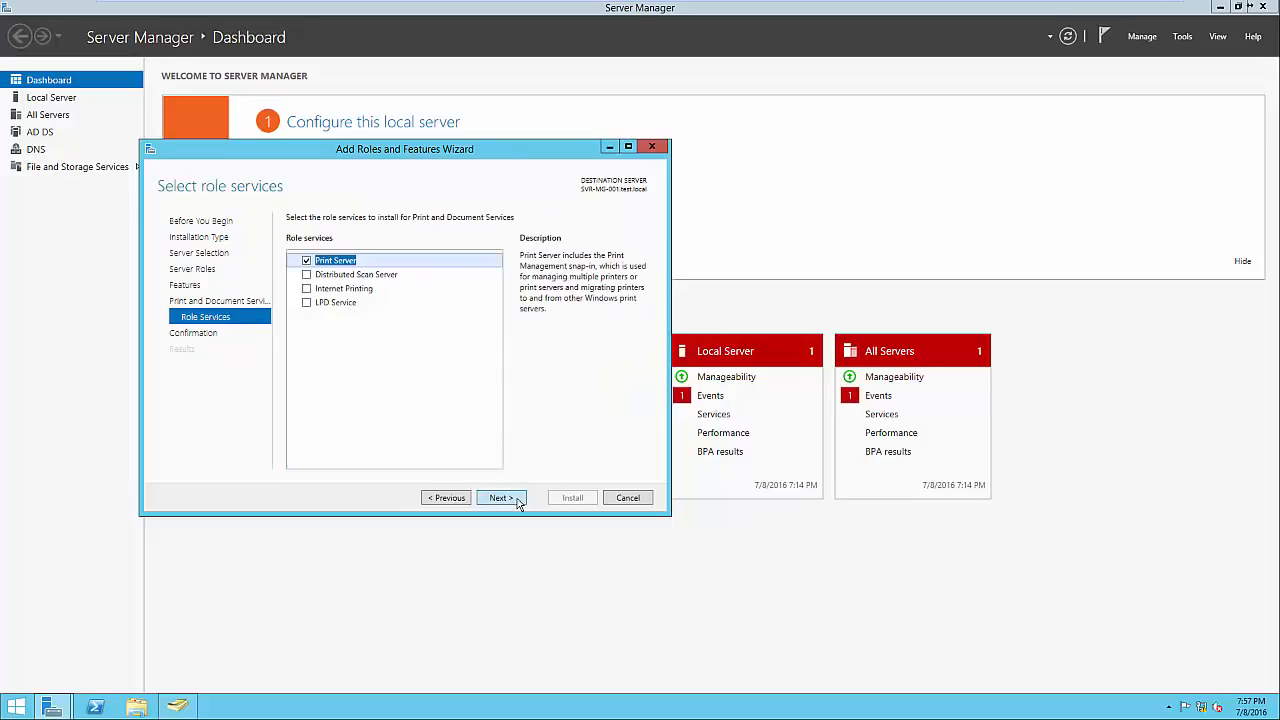
click(374, 290)
click(368, 306)
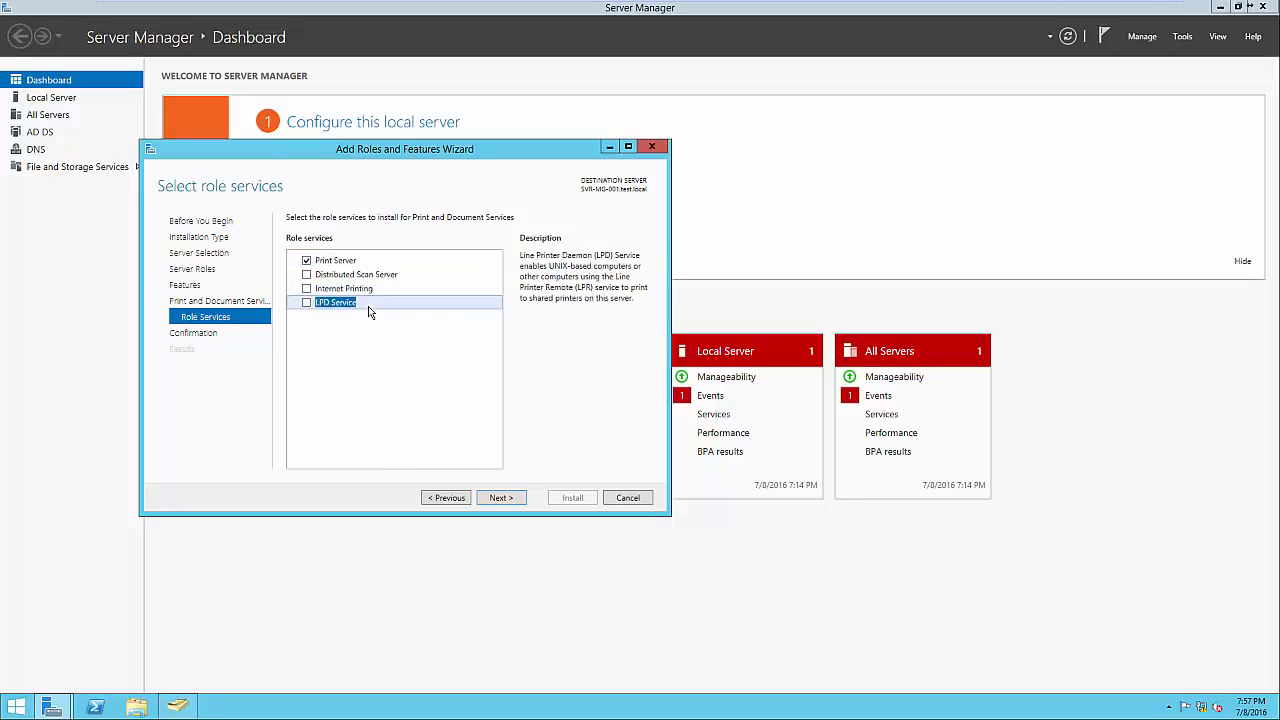
click(345, 261)
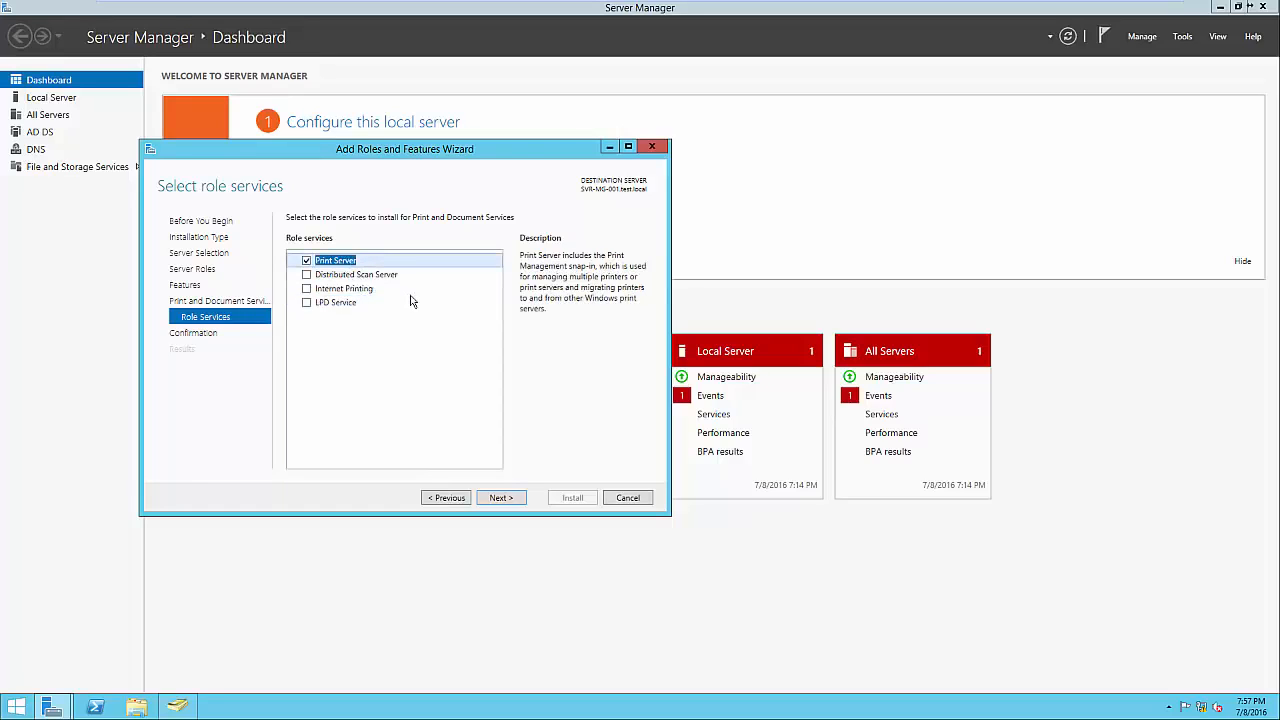
click(502, 497)
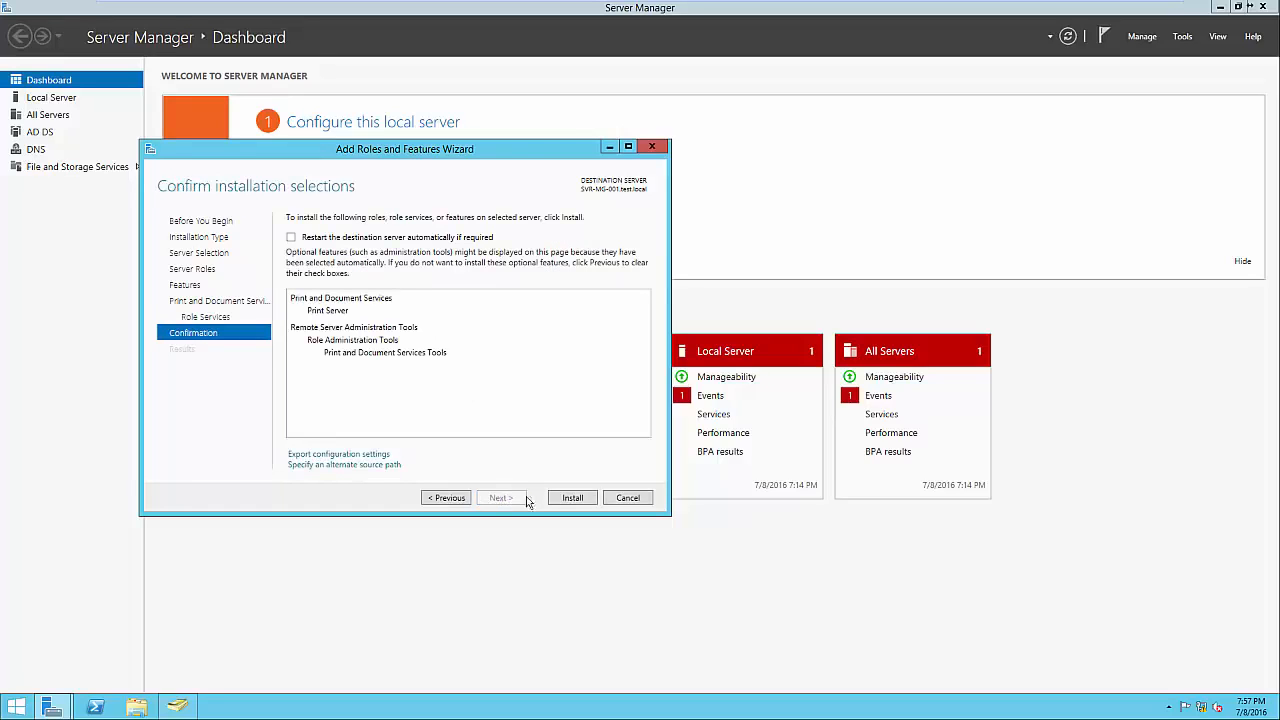
click(570, 498)
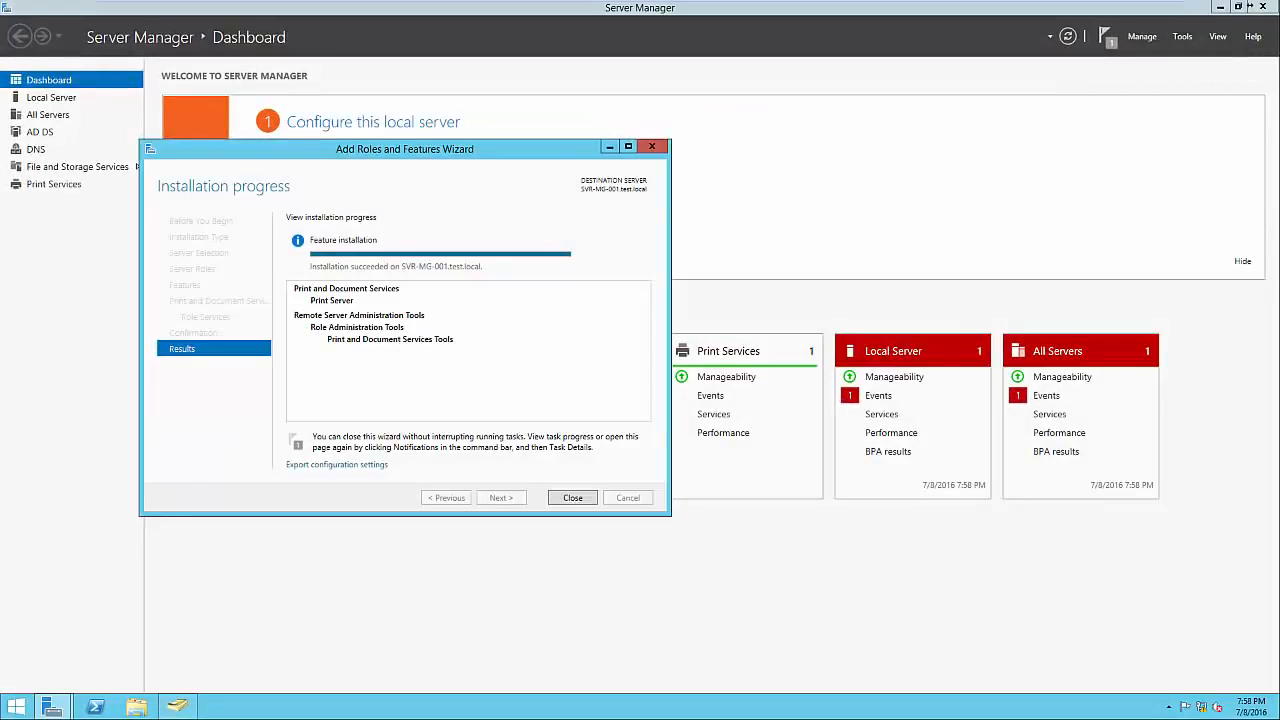
click(1241, 538)
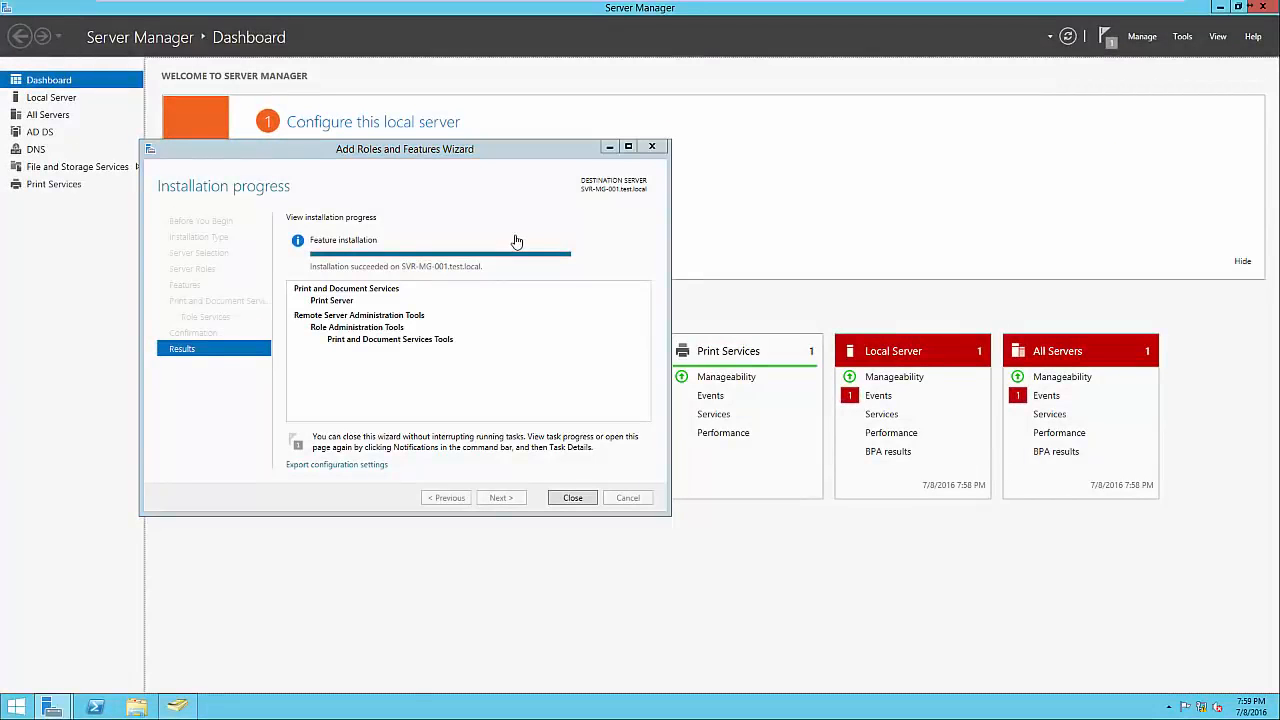
click(574, 497)
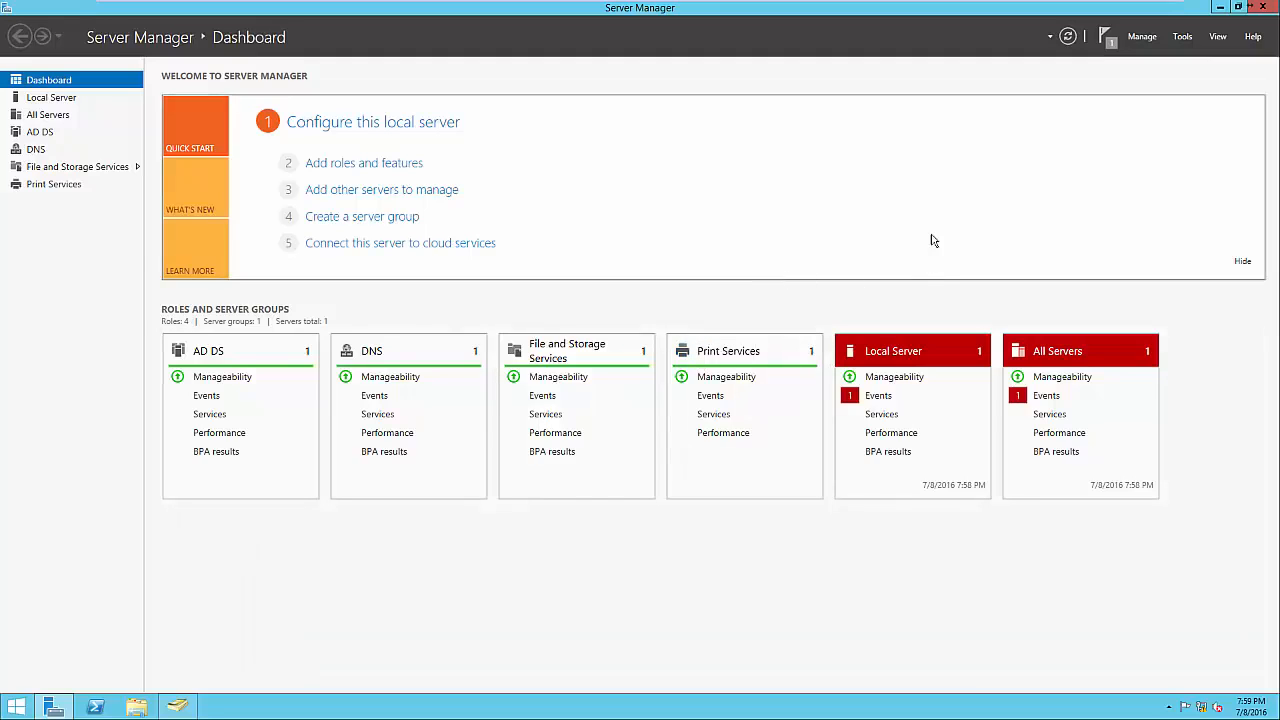
click(1183, 40)
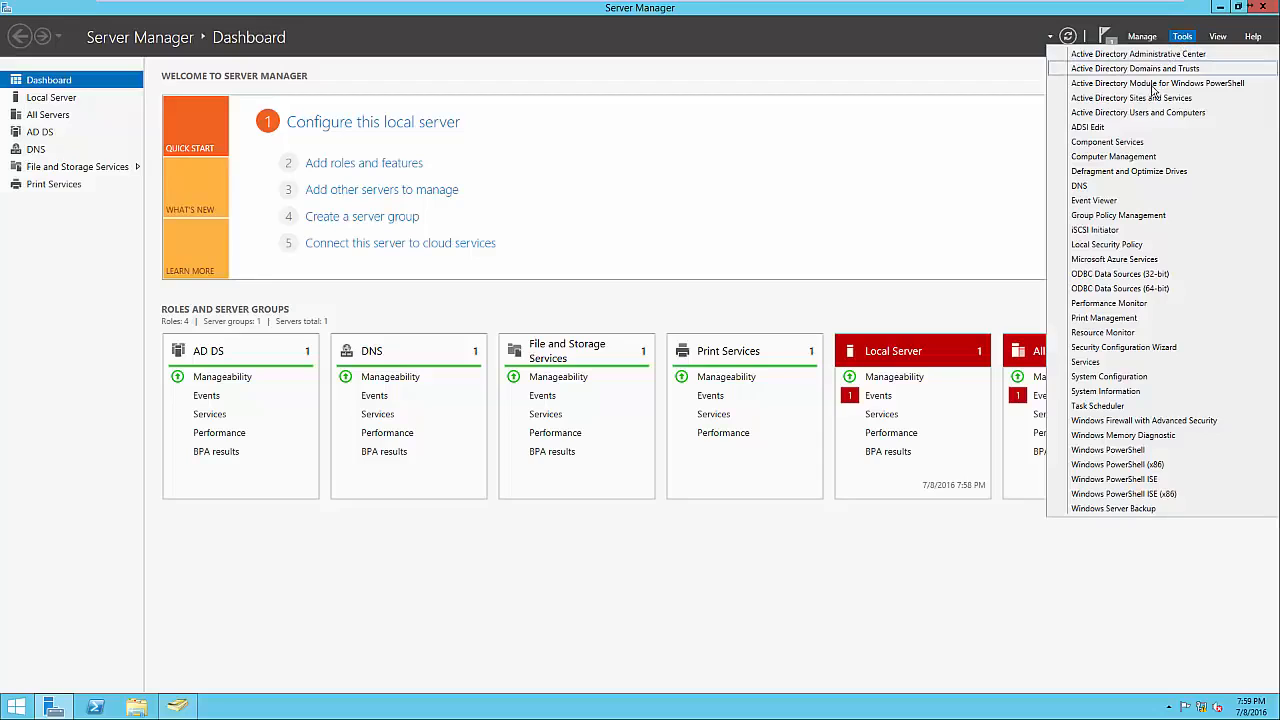
Launch Print Management and list the printers on local server SVR-MG-001.
click(1138, 319)
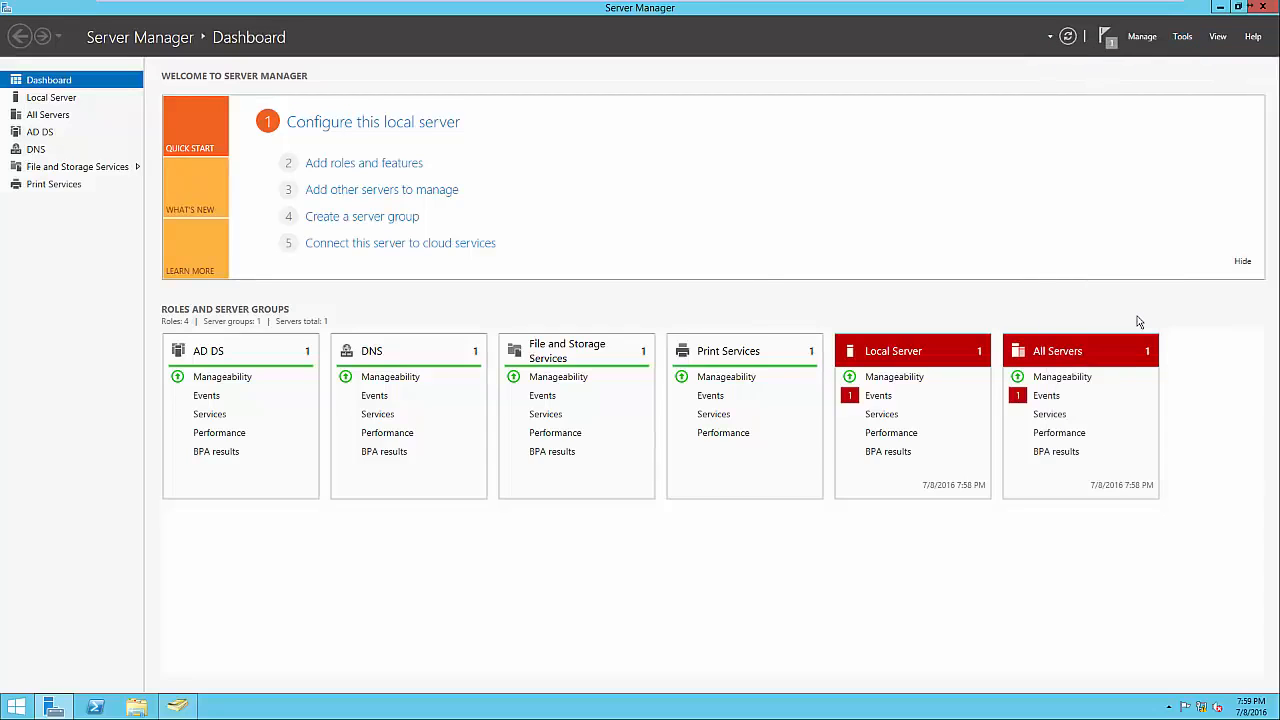
drag(445, 125, 757, 136)
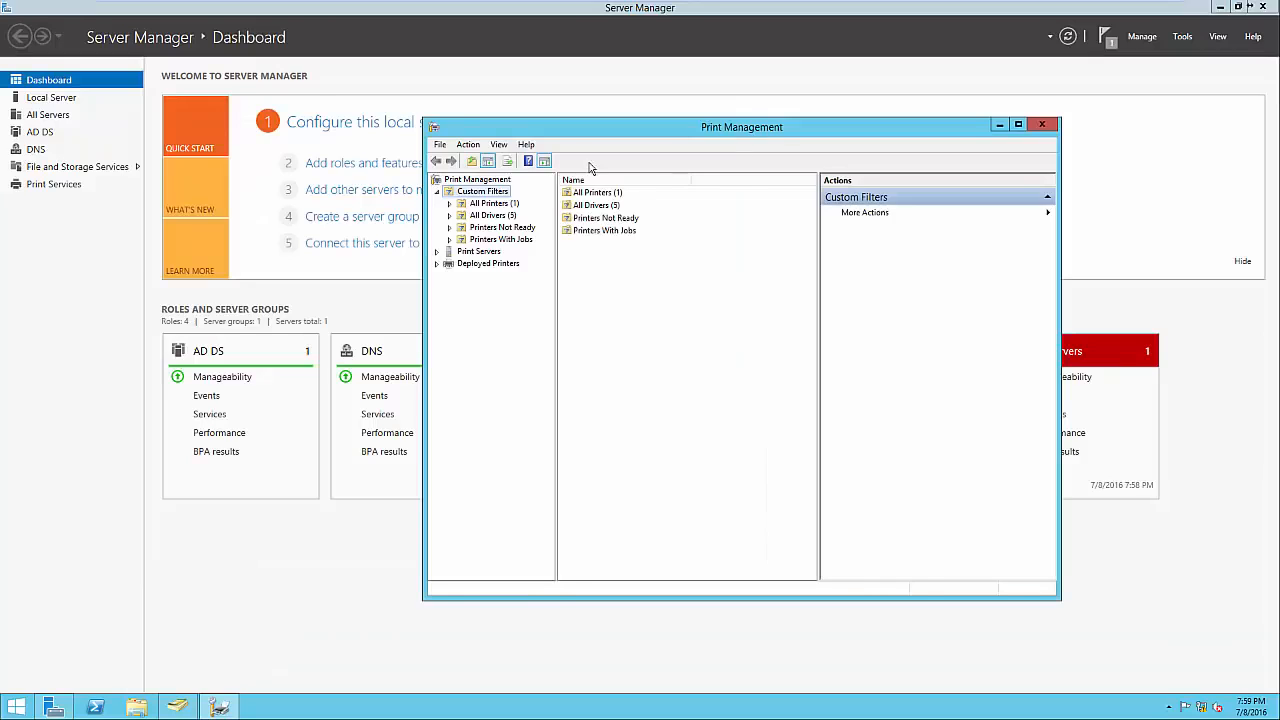
click(496, 204)
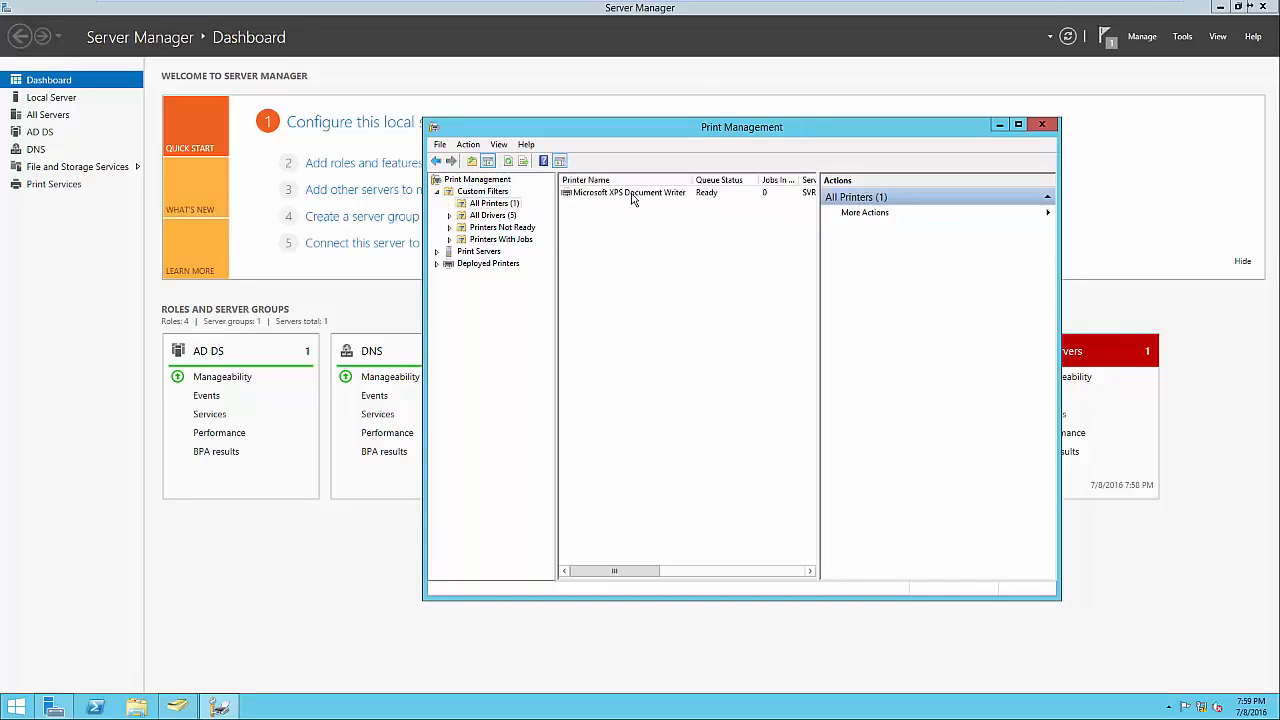
click(506, 215)
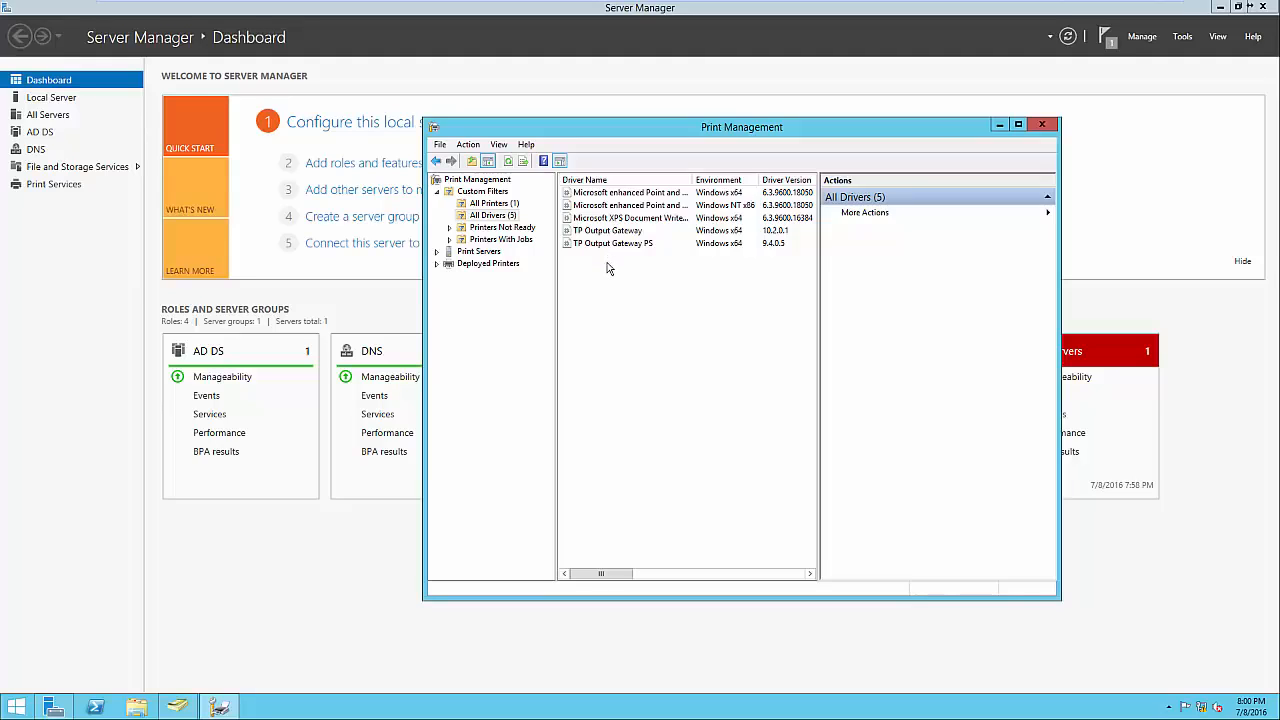
click(479, 251)
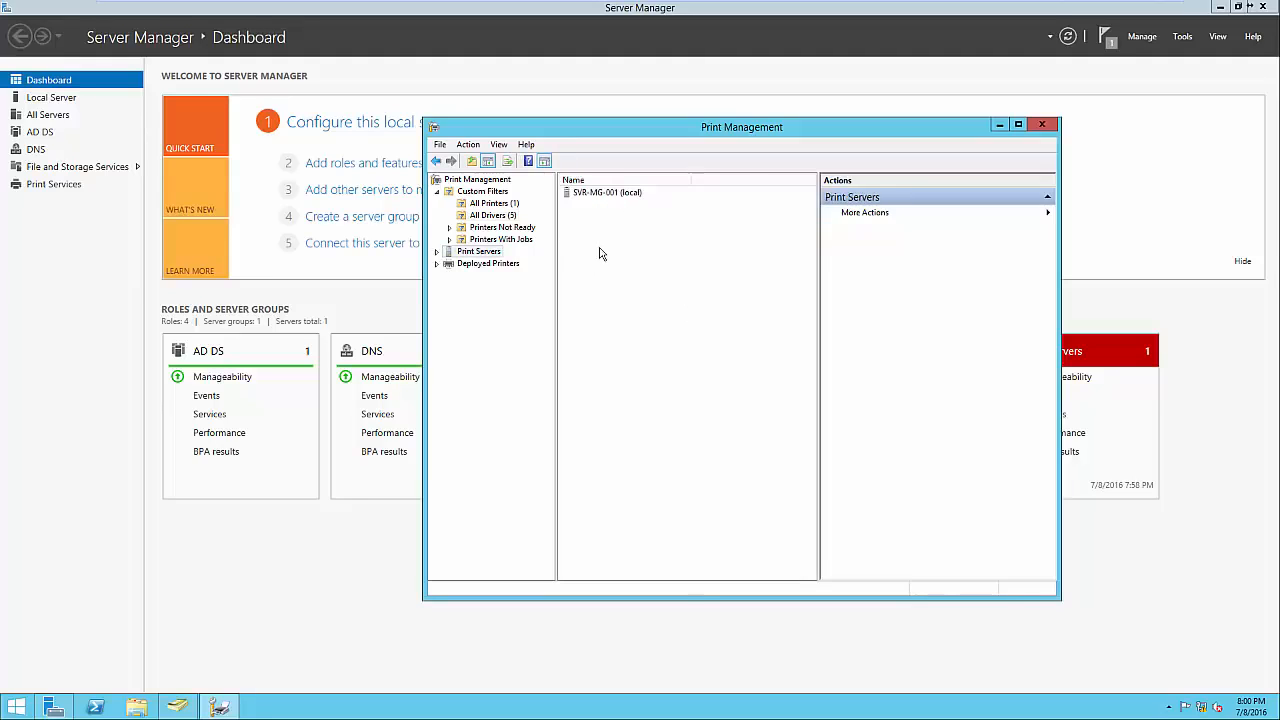
click(437, 252)
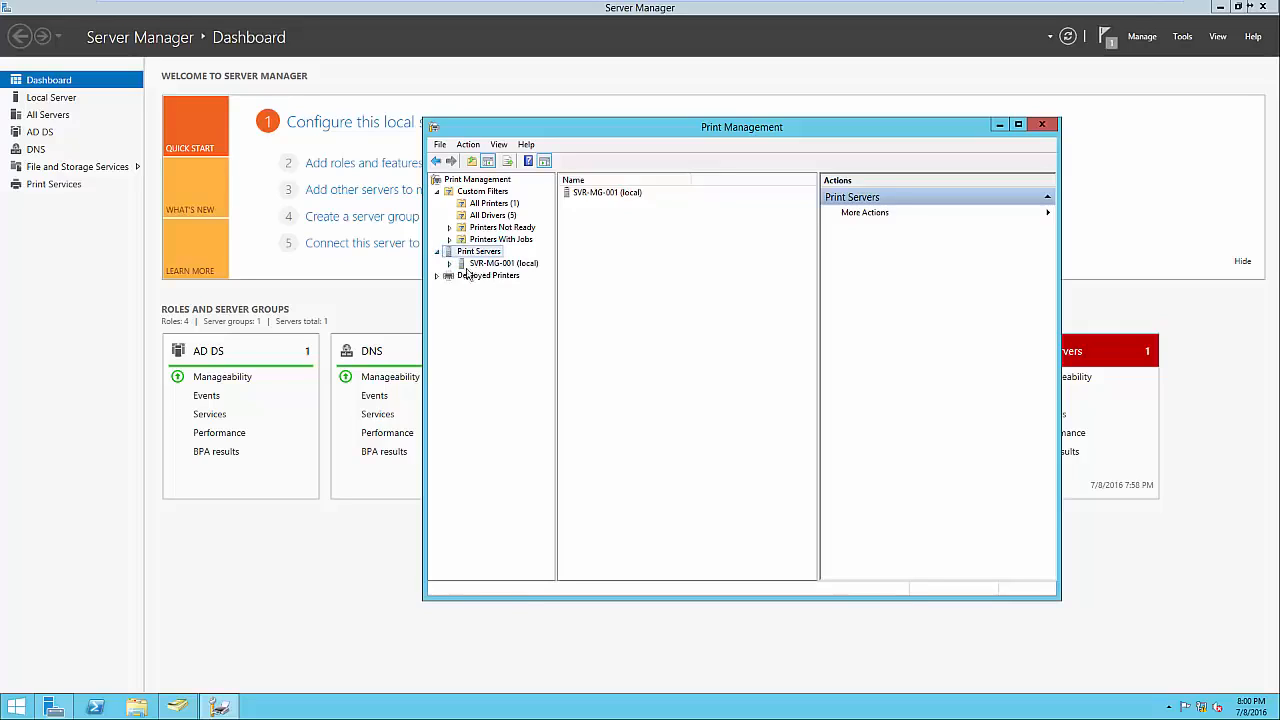
click(451, 266)
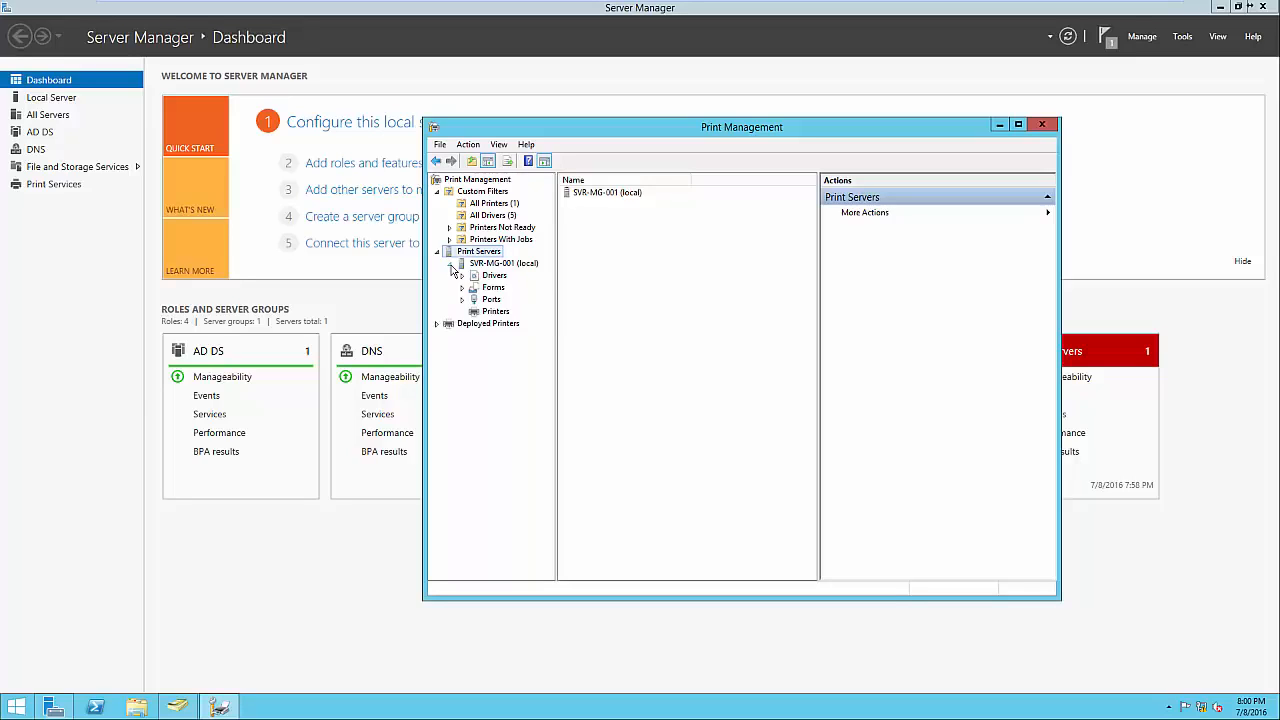
click(482, 314)
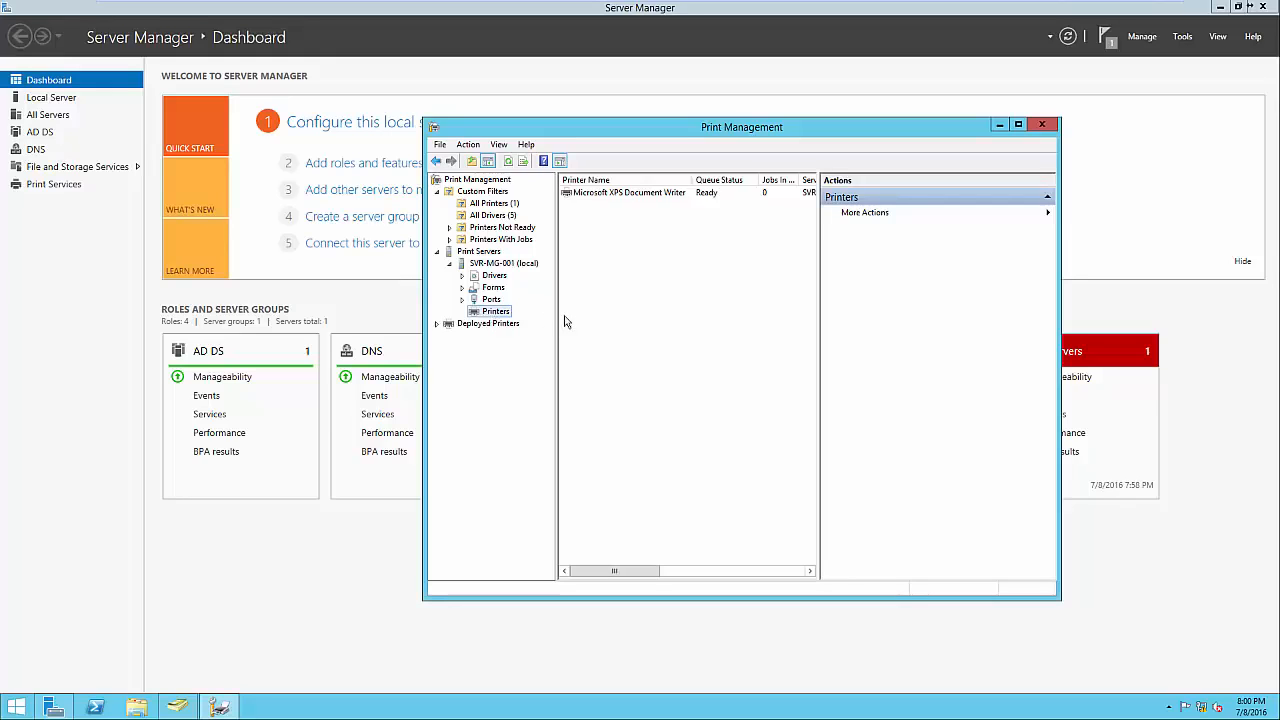
Launch the Add Printer wizard and connect by TCP/IP to the printer at 192.168.1.60.
right_click(620, 306)
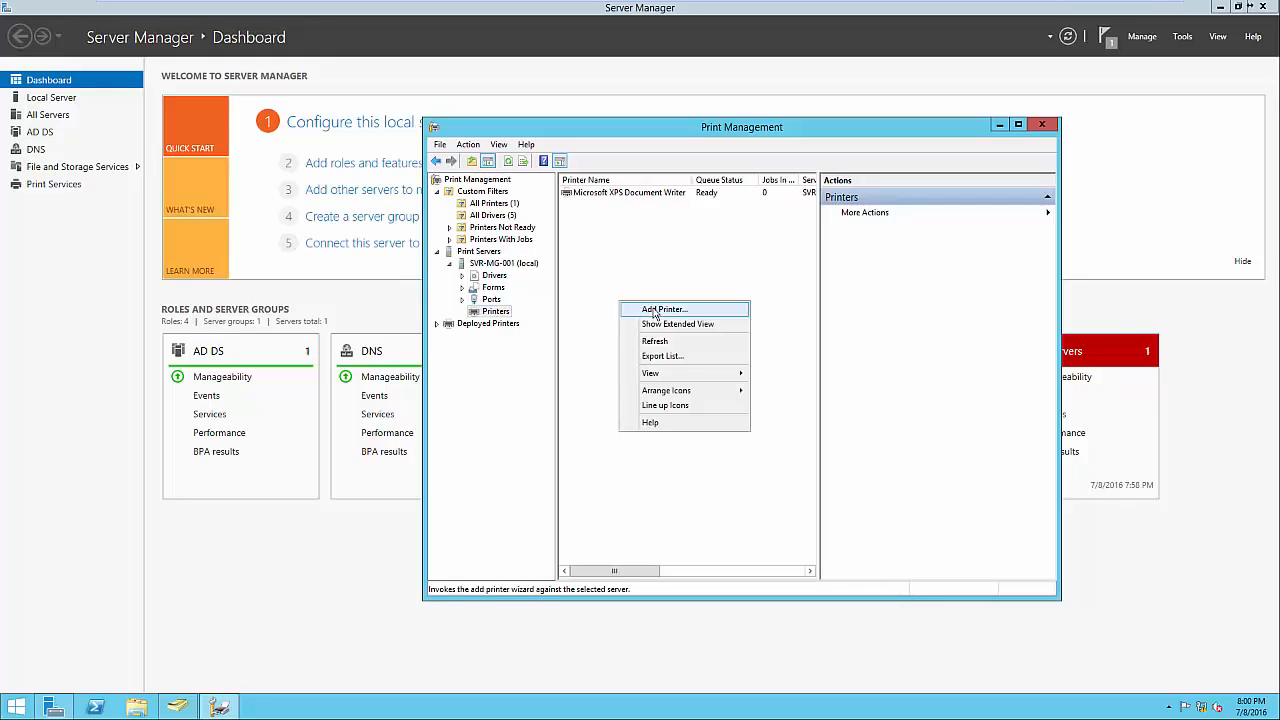
click(655, 311)
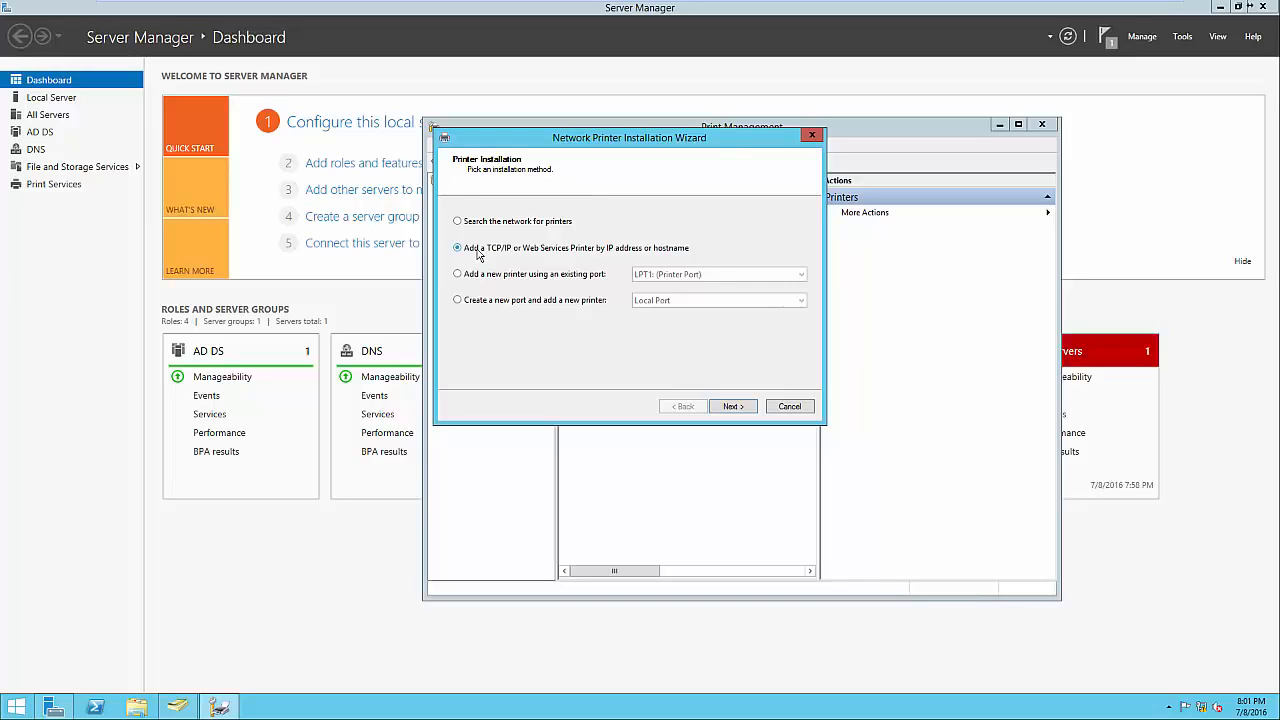
click(727, 406)
click(609, 245)
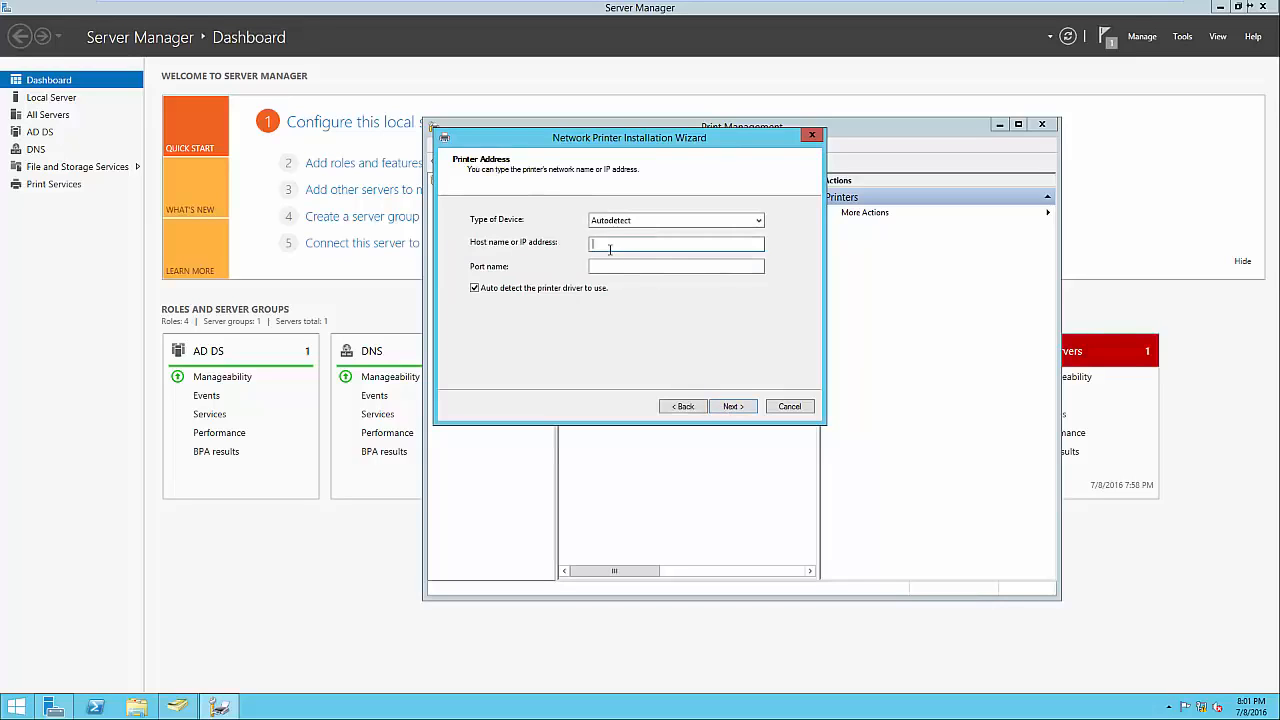
text(192.168.1.60)
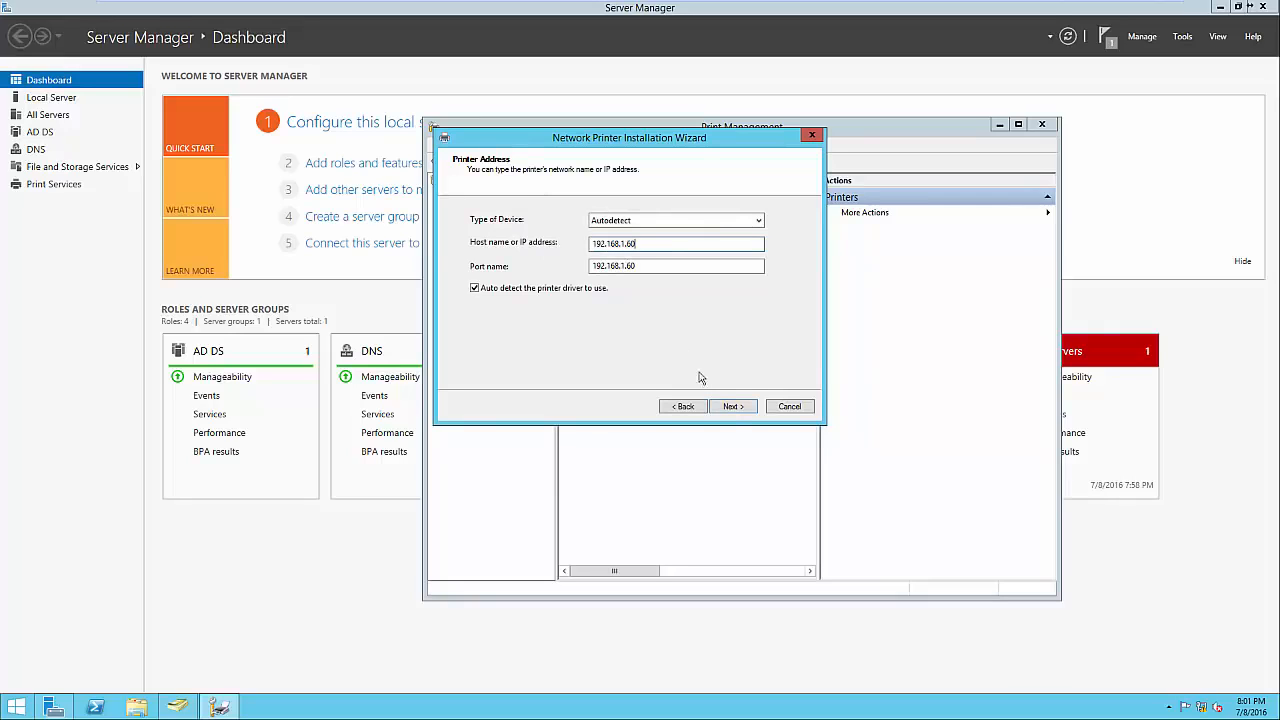
click(732, 408)
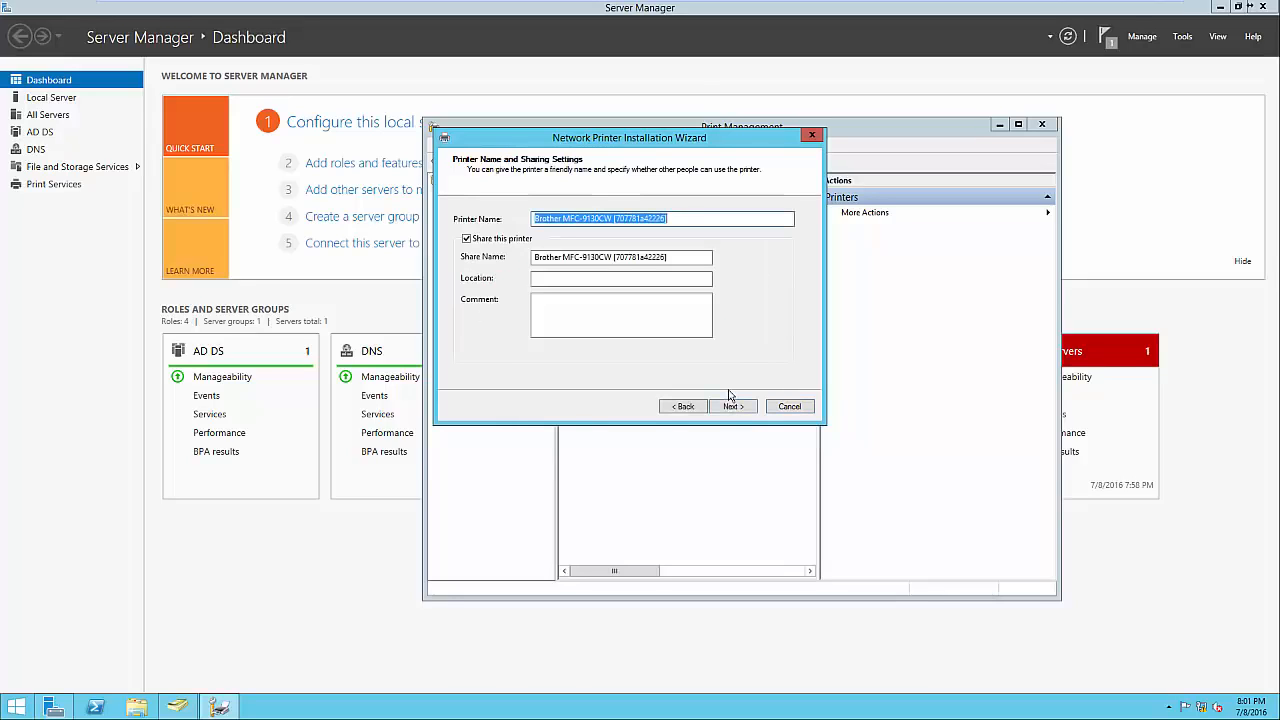
Trim the share name to Brother MFC-9130CW and set location to Headquarters - Front Office.
click(677, 217)
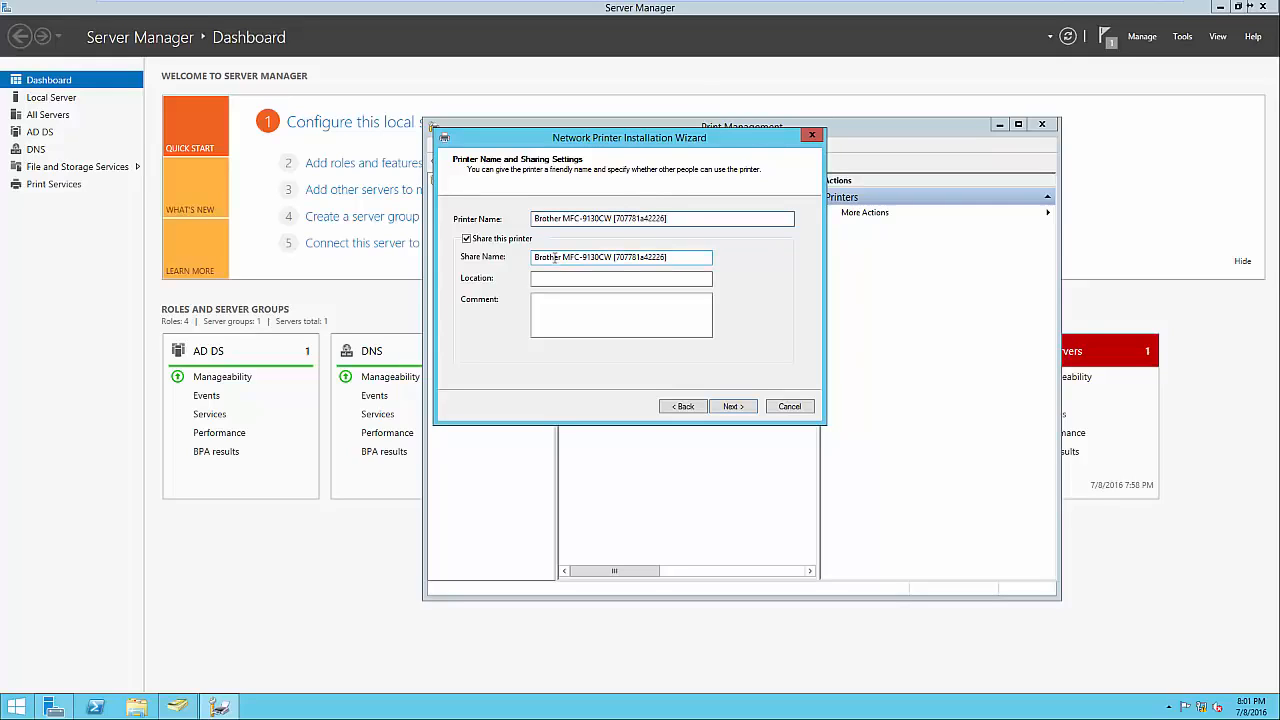
triple_click(597, 251)
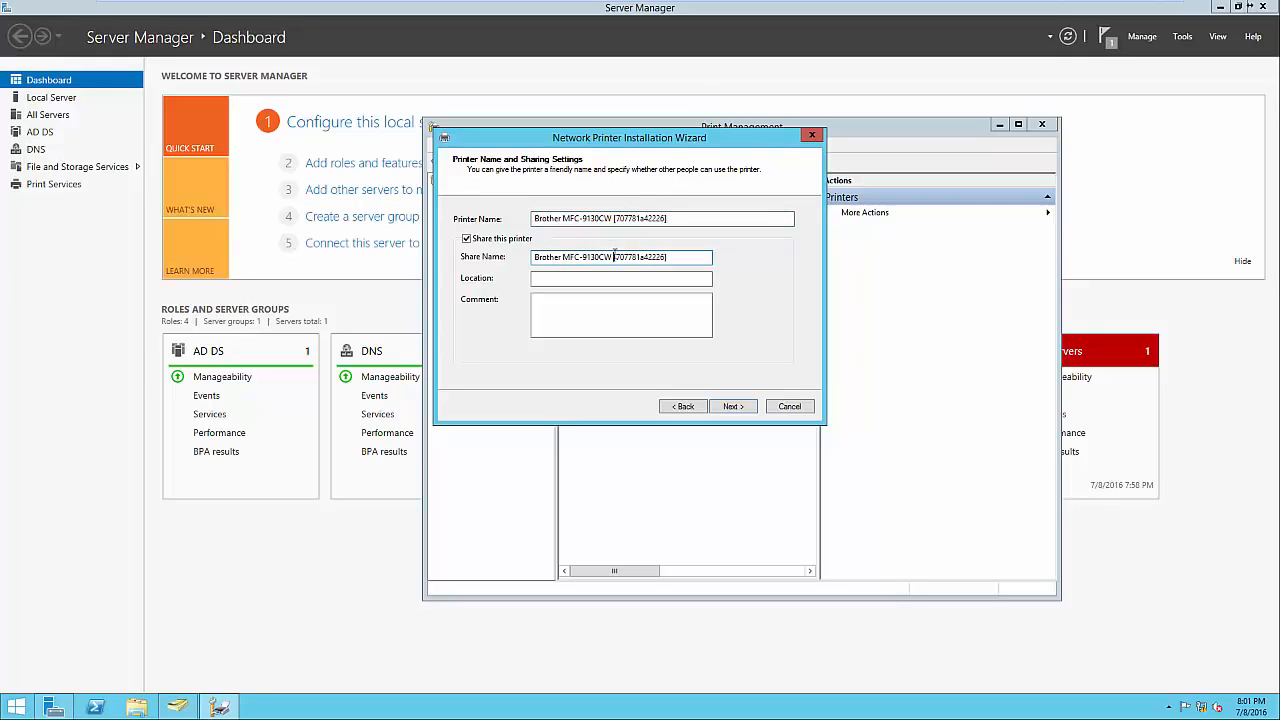
key(BackSpace)
key(BackSpace)
click(617, 278)
text(Headquarters )
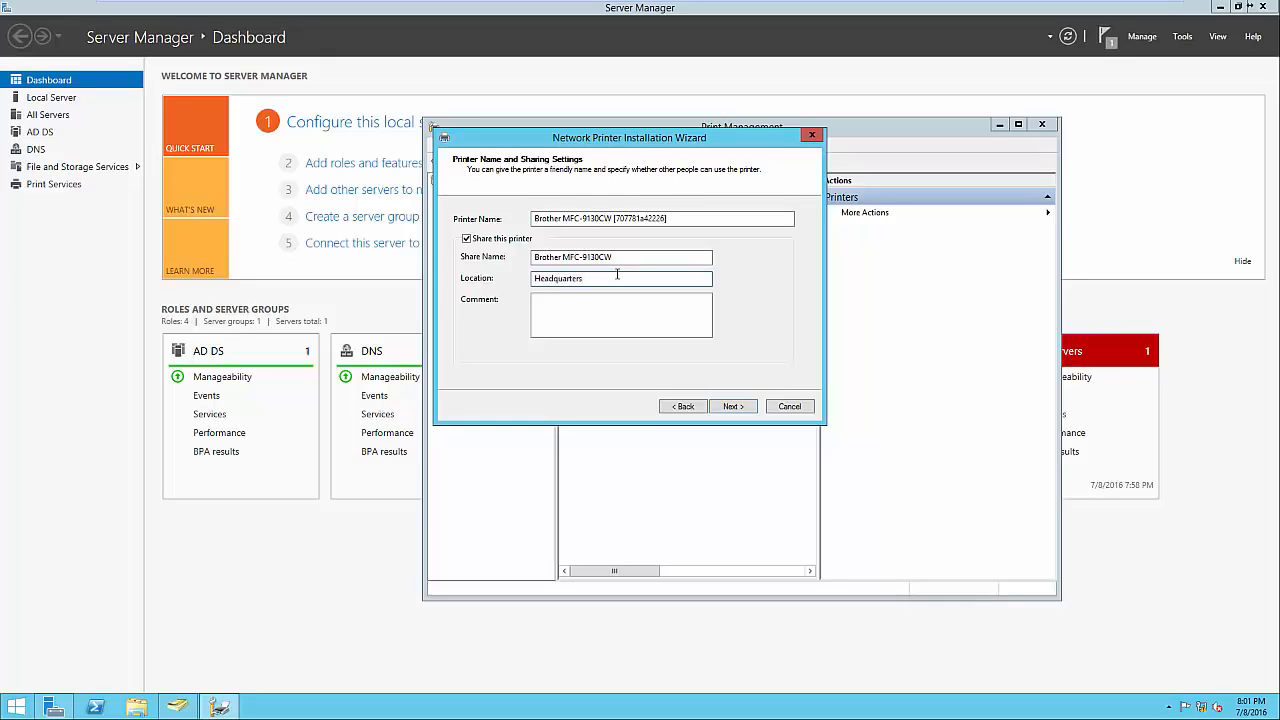
text(- Front Office)
click(596, 330)
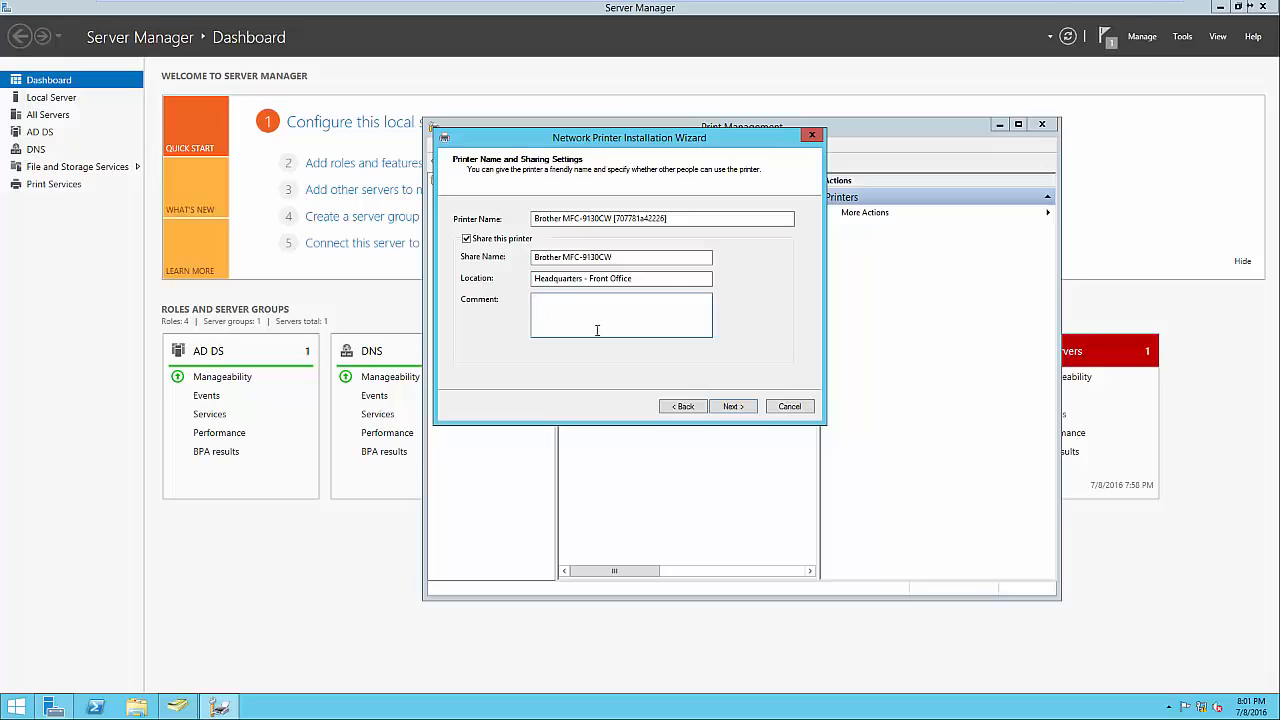
Accept the sharing settings and complete the Brother MFC-9130CW installation.
click(730, 406)
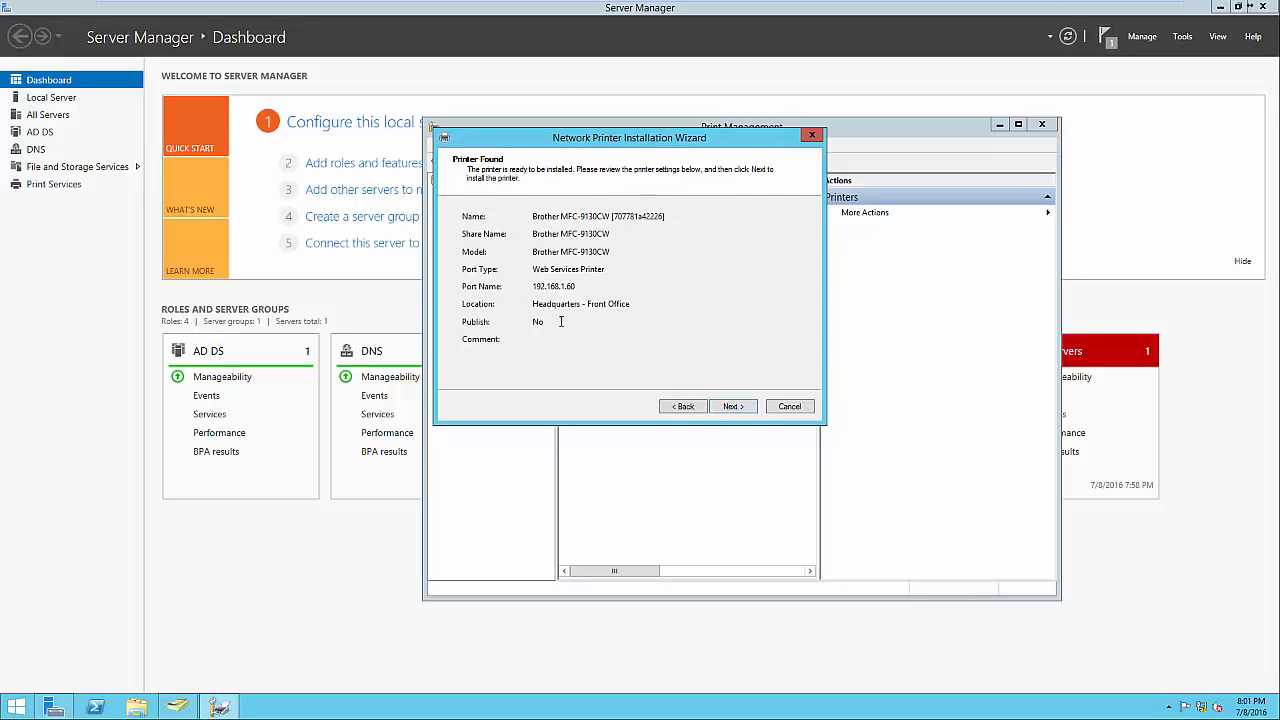
click(730, 408)
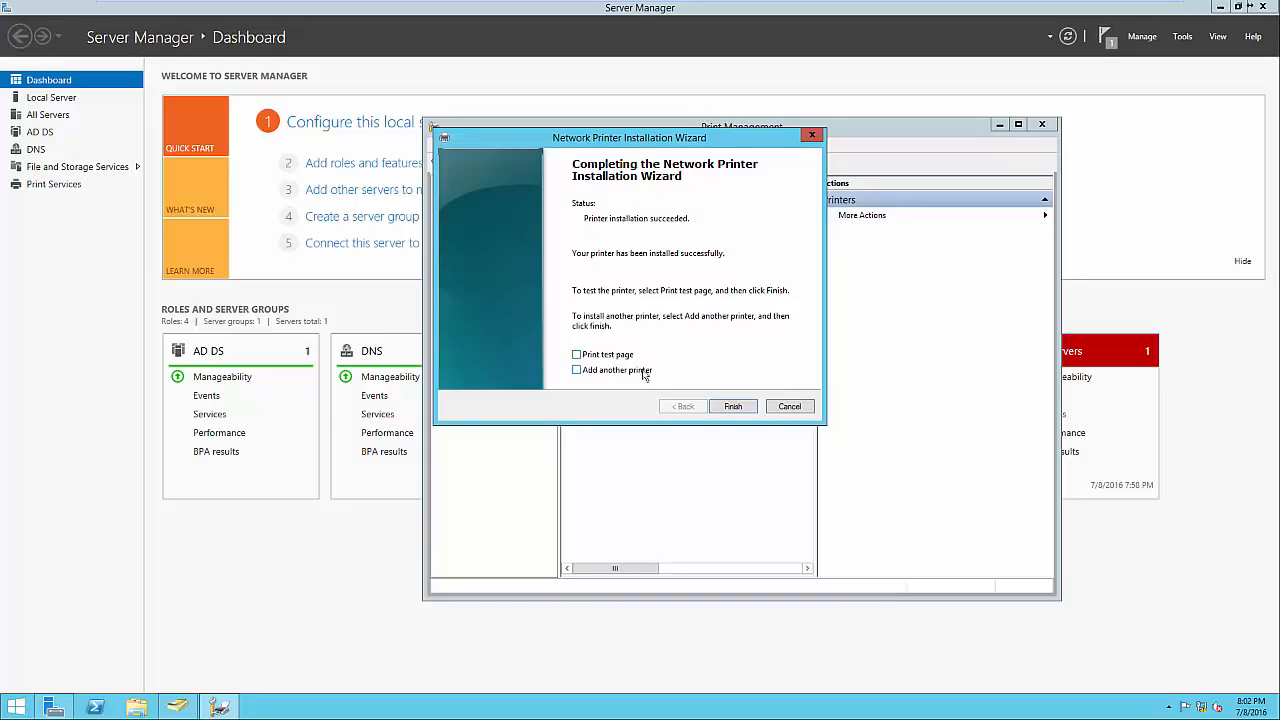
click(733, 407)
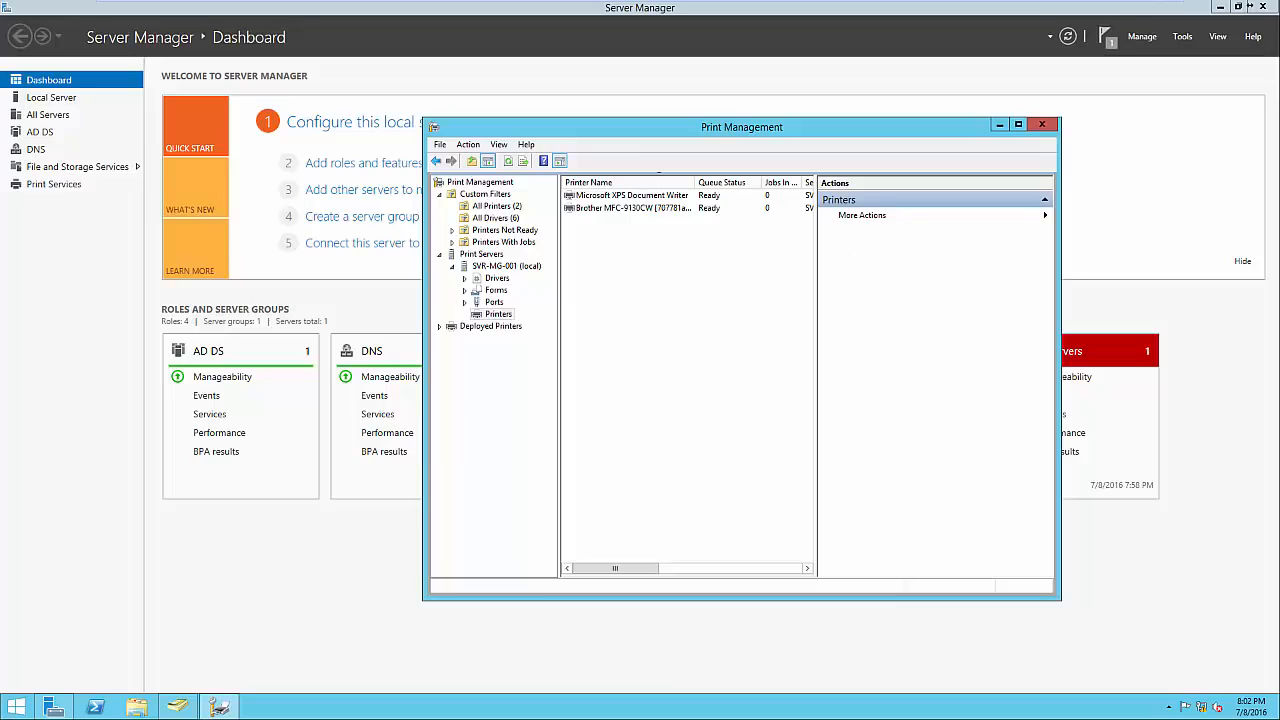
Widen the printer list and list the Brother MFC-9130CW in the directory.
drag(817, 416, 842, 416)
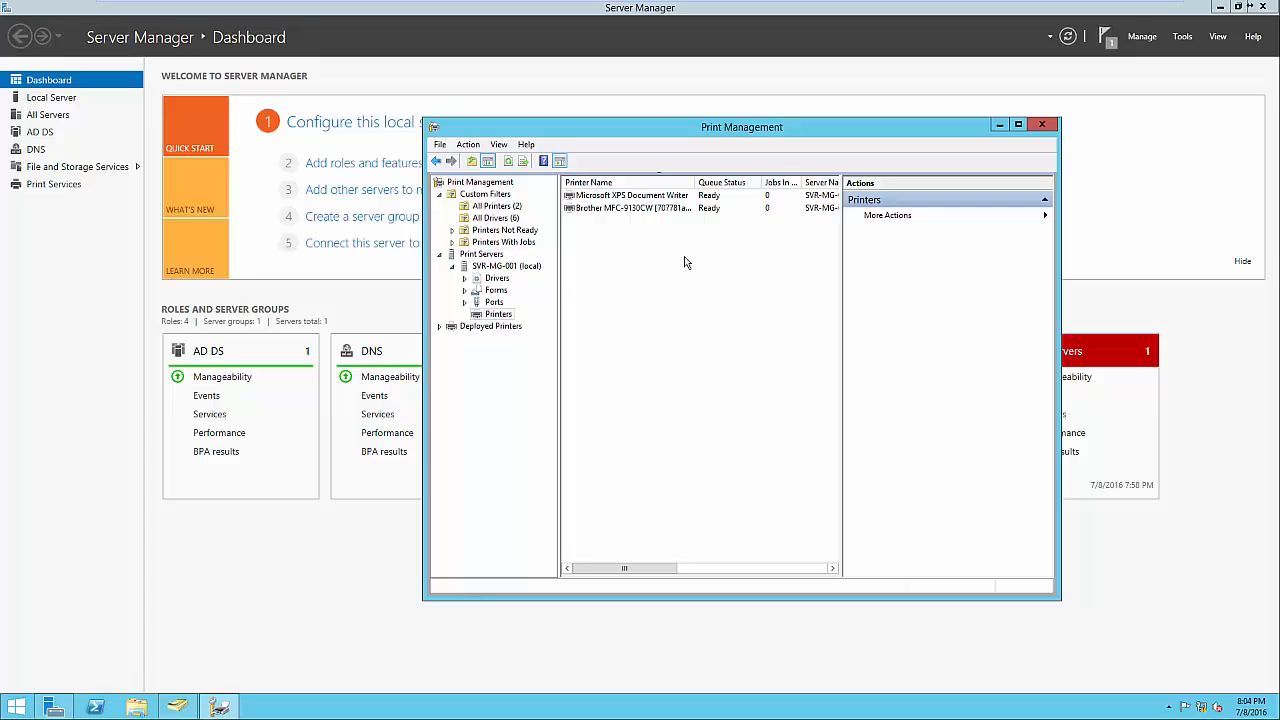
right_click(660, 211)
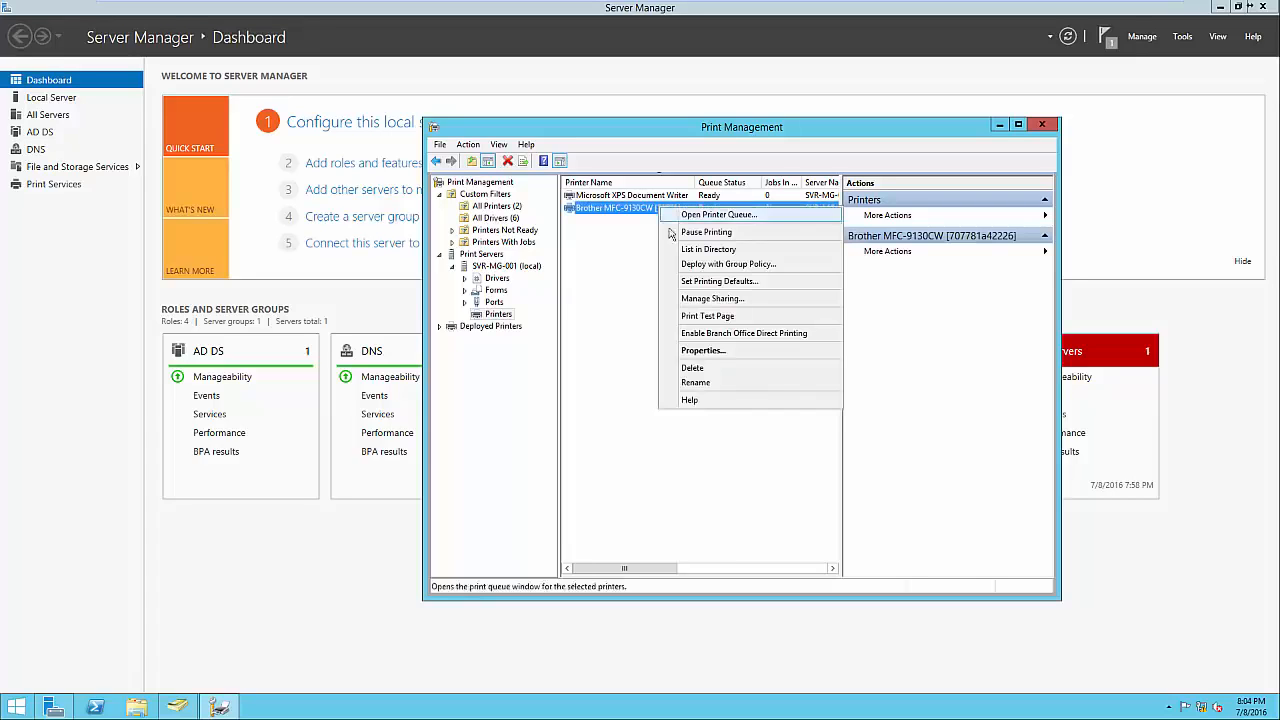
click(705, 250)
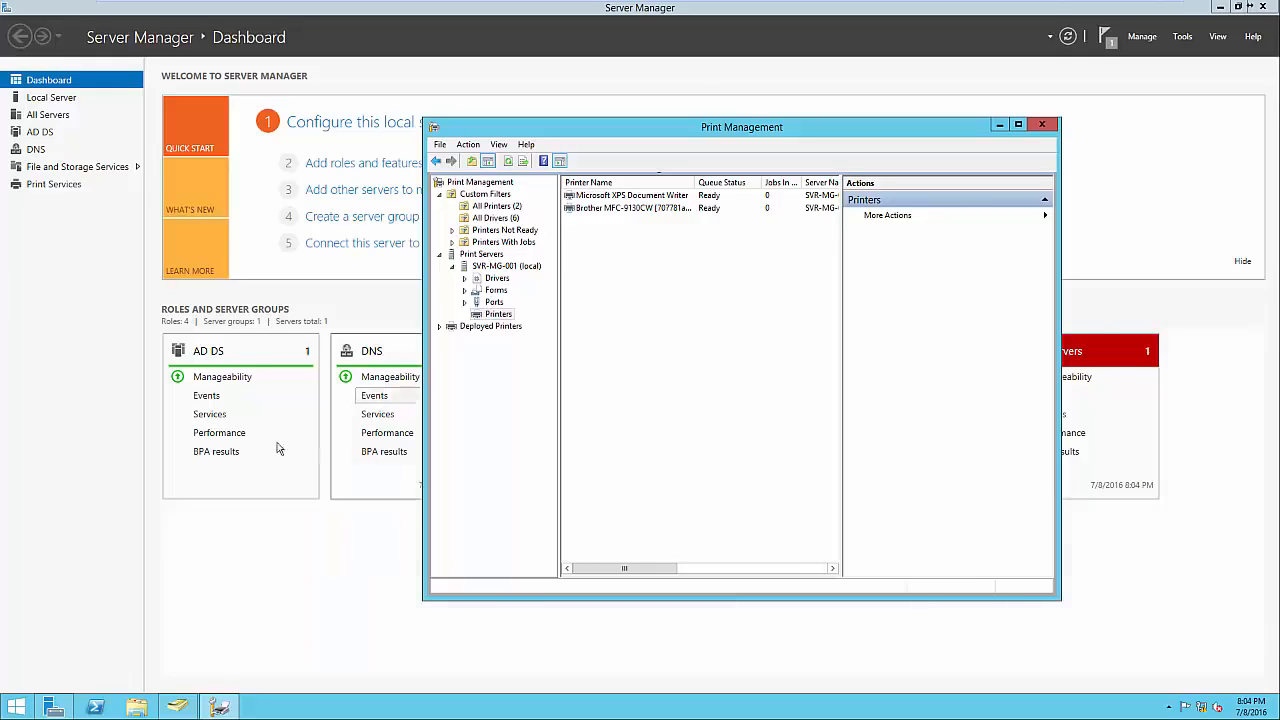
click(16, 707)
text(devices)
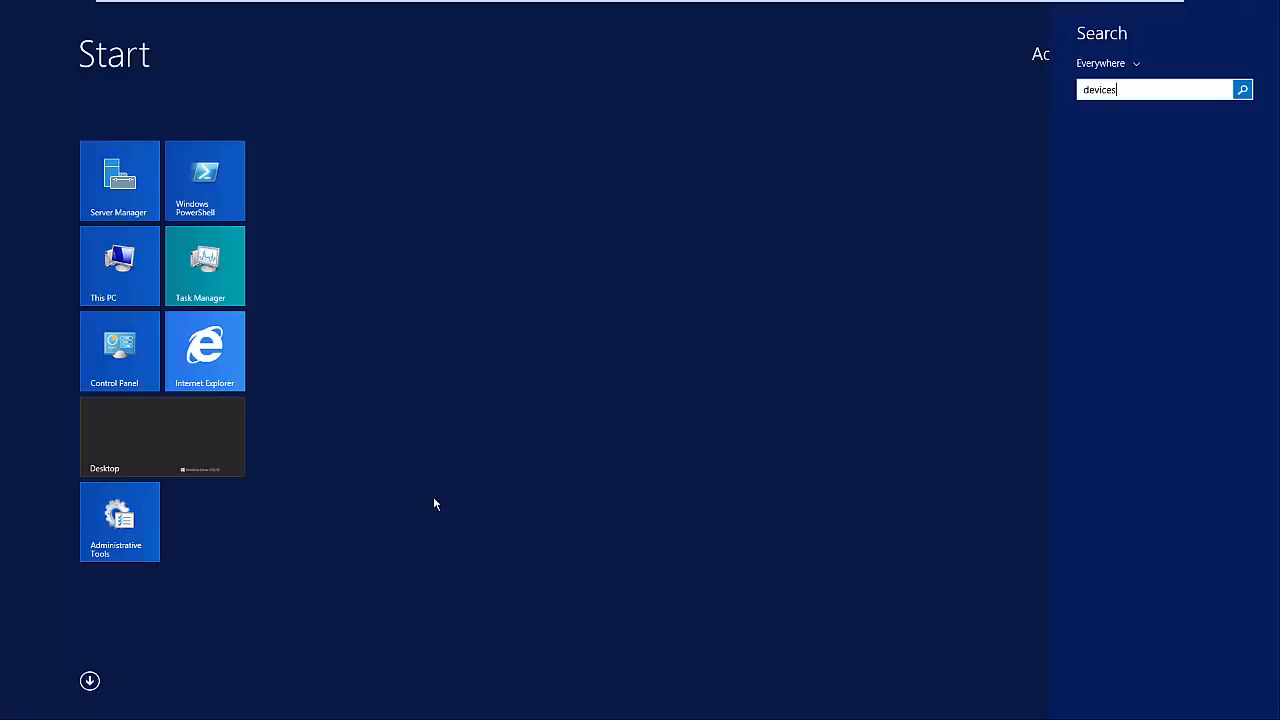
click(1108, 183)
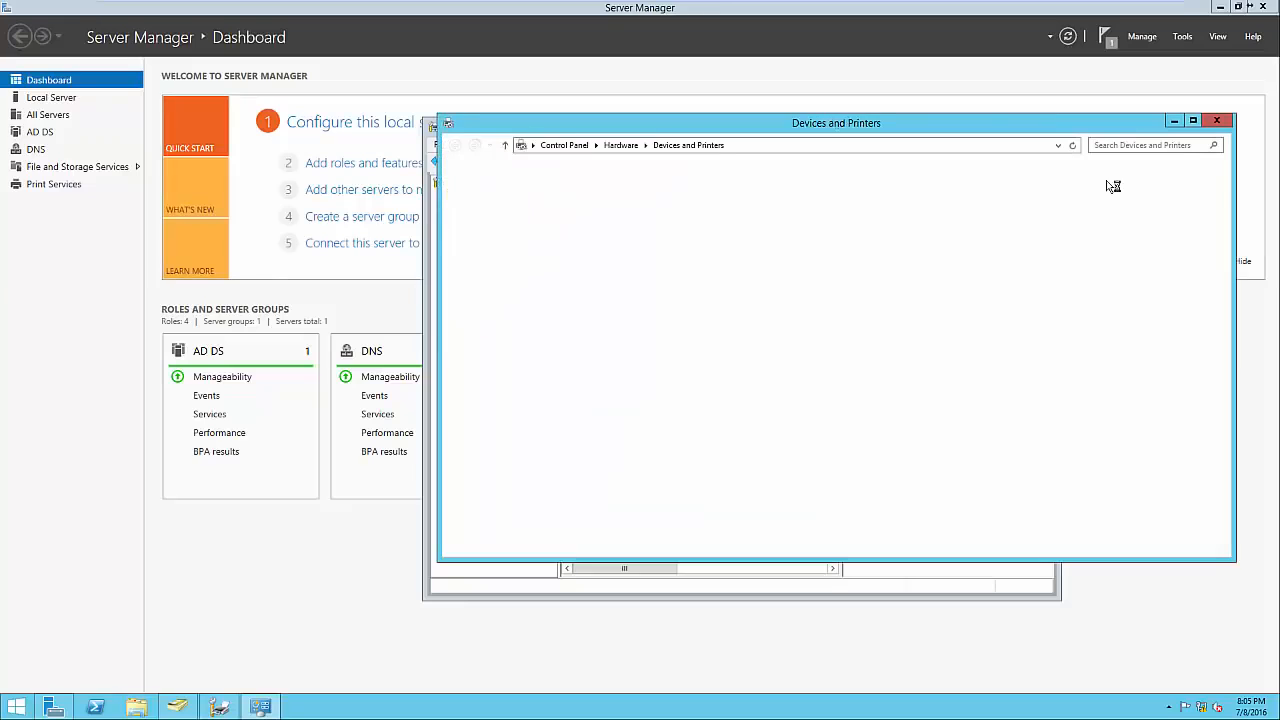
click(540, 169)
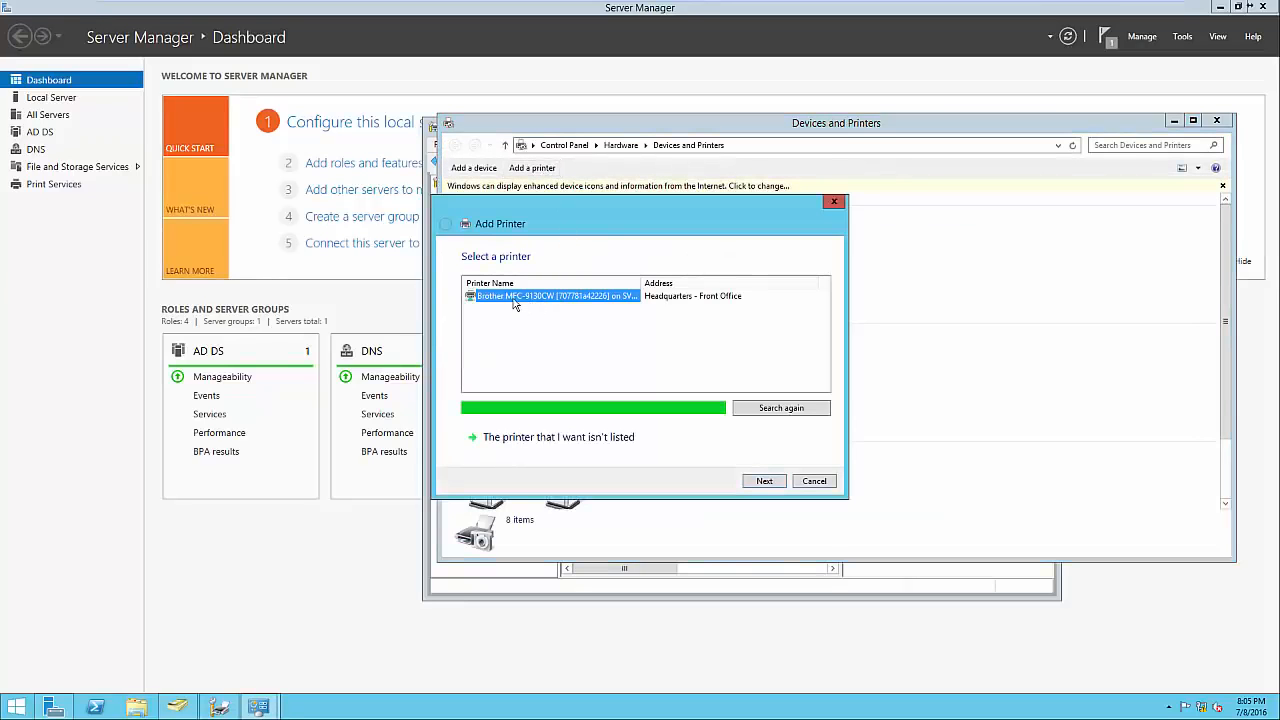
click(620, 441)
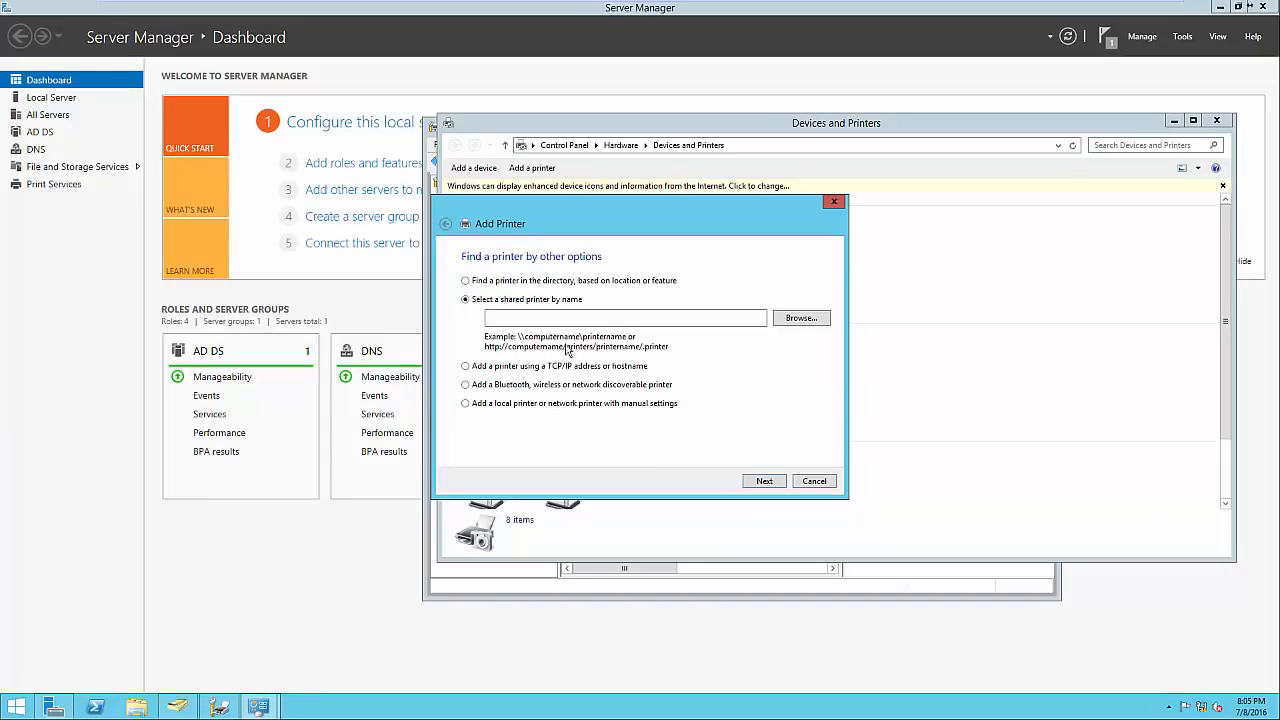
click(492, 284)
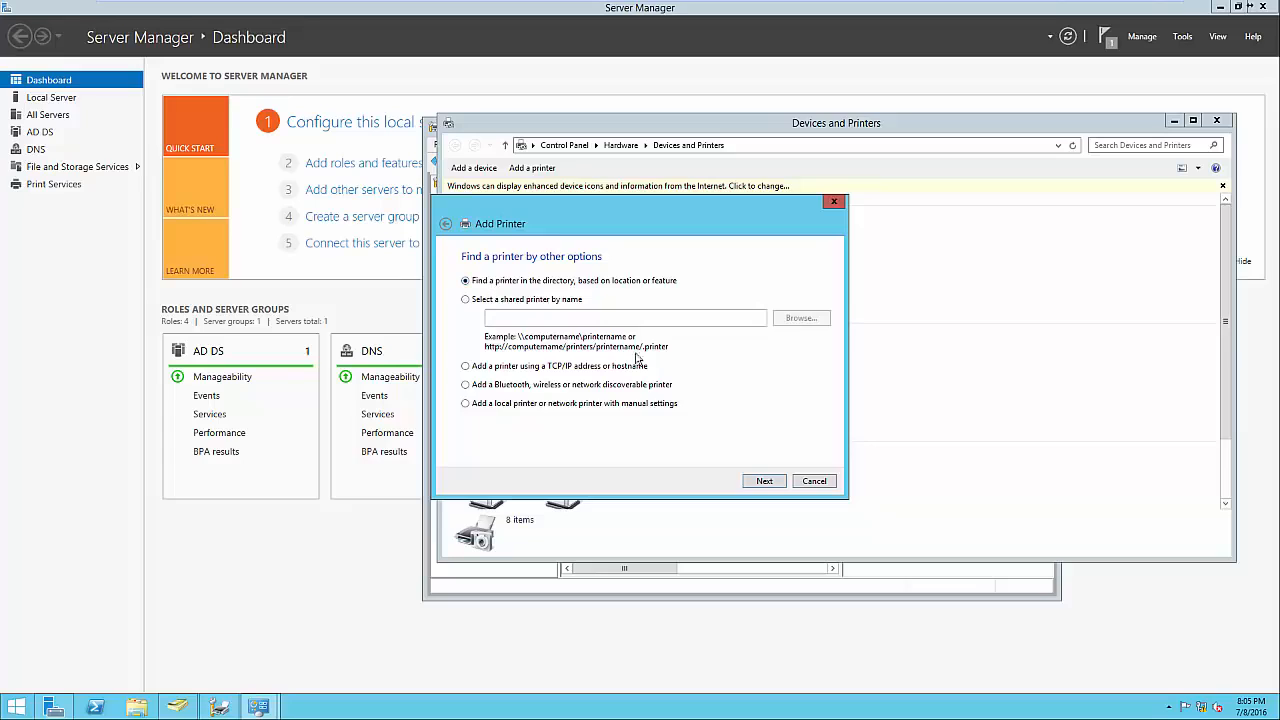
click(757, 481)
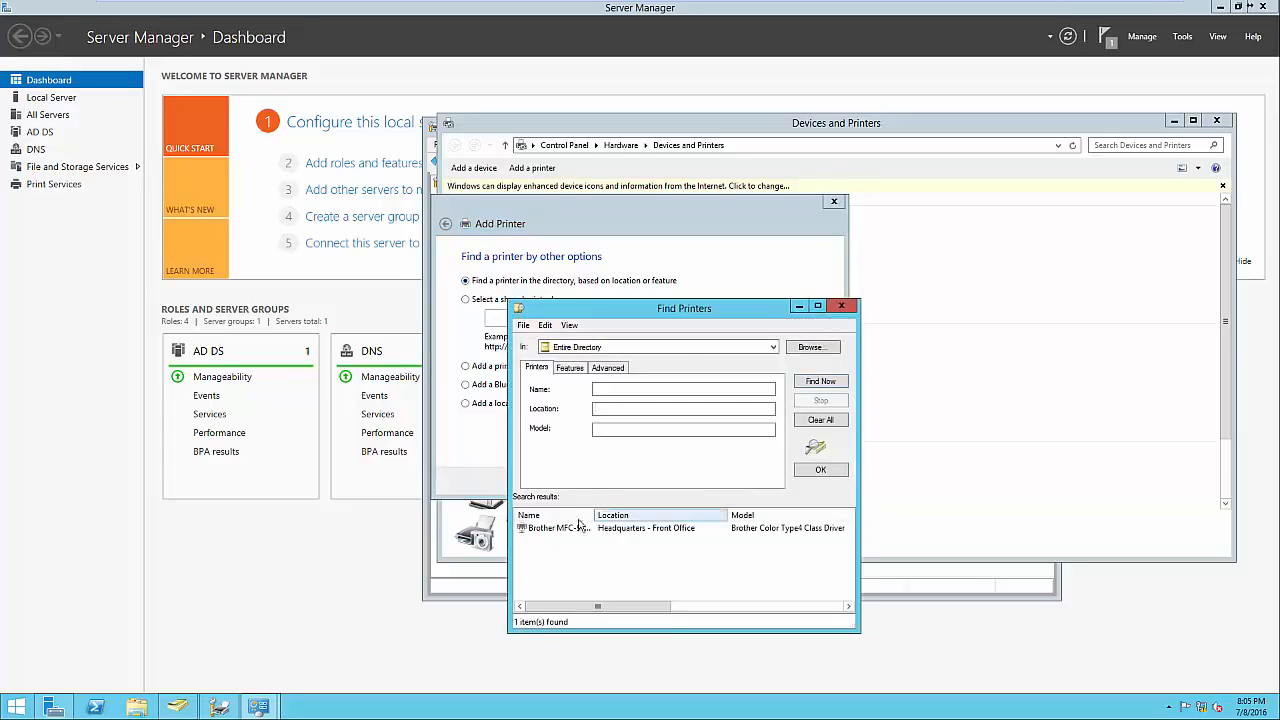
click(545, 528)
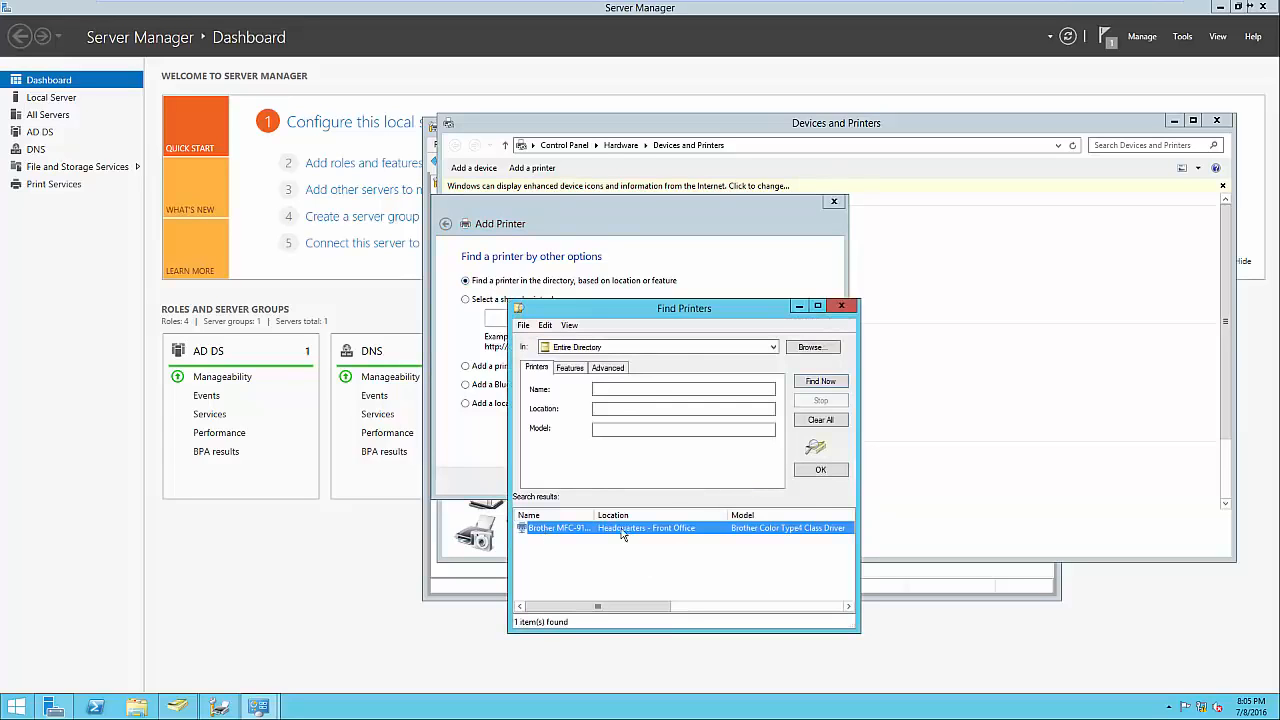
click(838, 308)
click(833, 201)
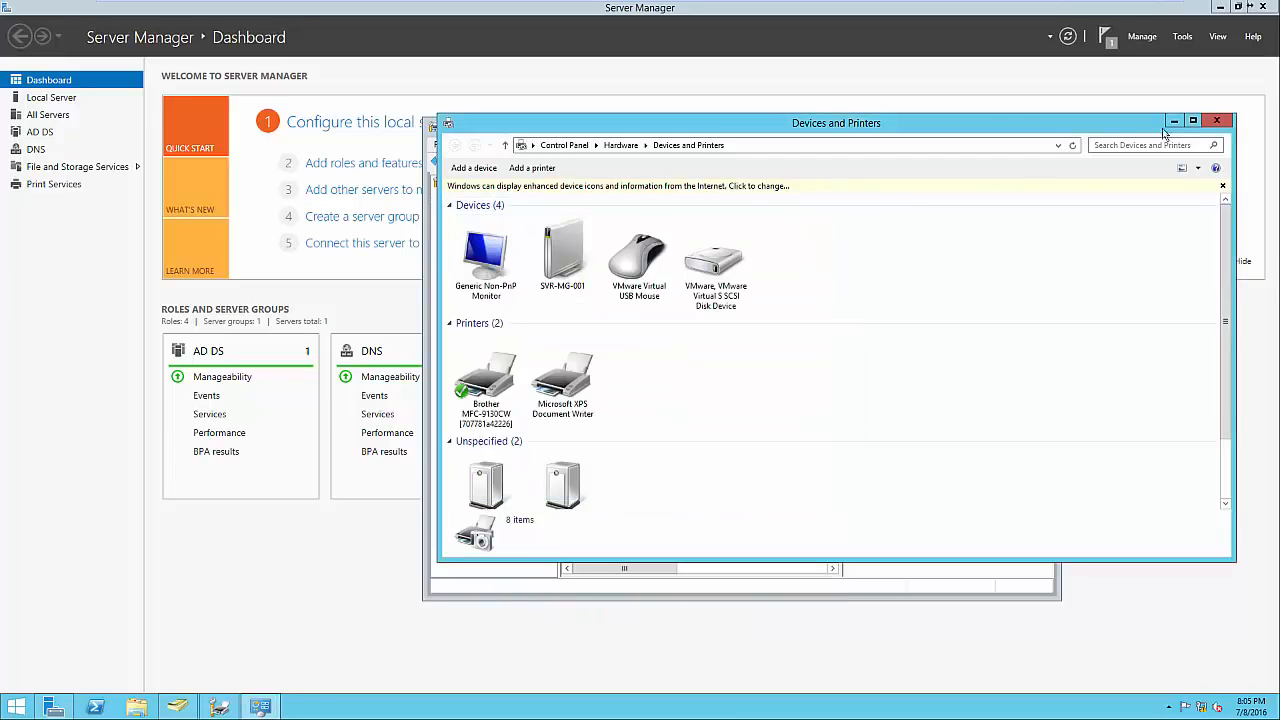
click(1215, 121)
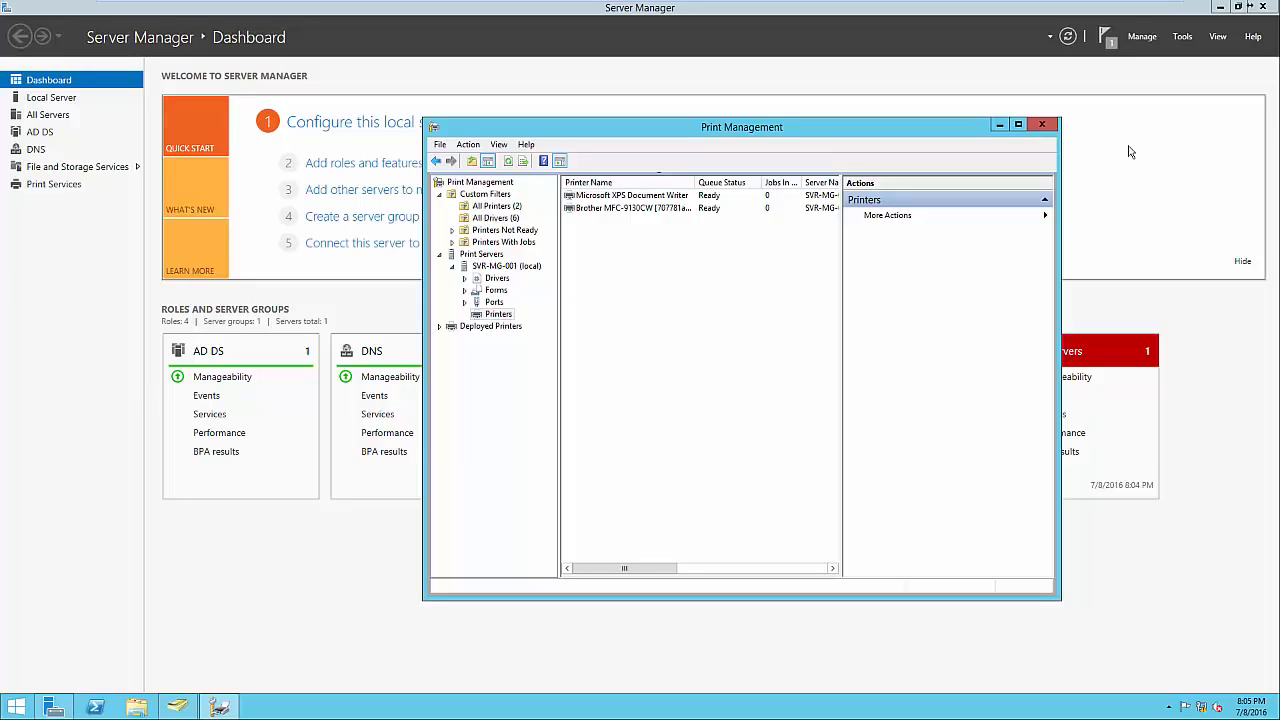
Start Deploy with Group Policy for the Brother printer and browse for a GPO.
right_click(670, 212)
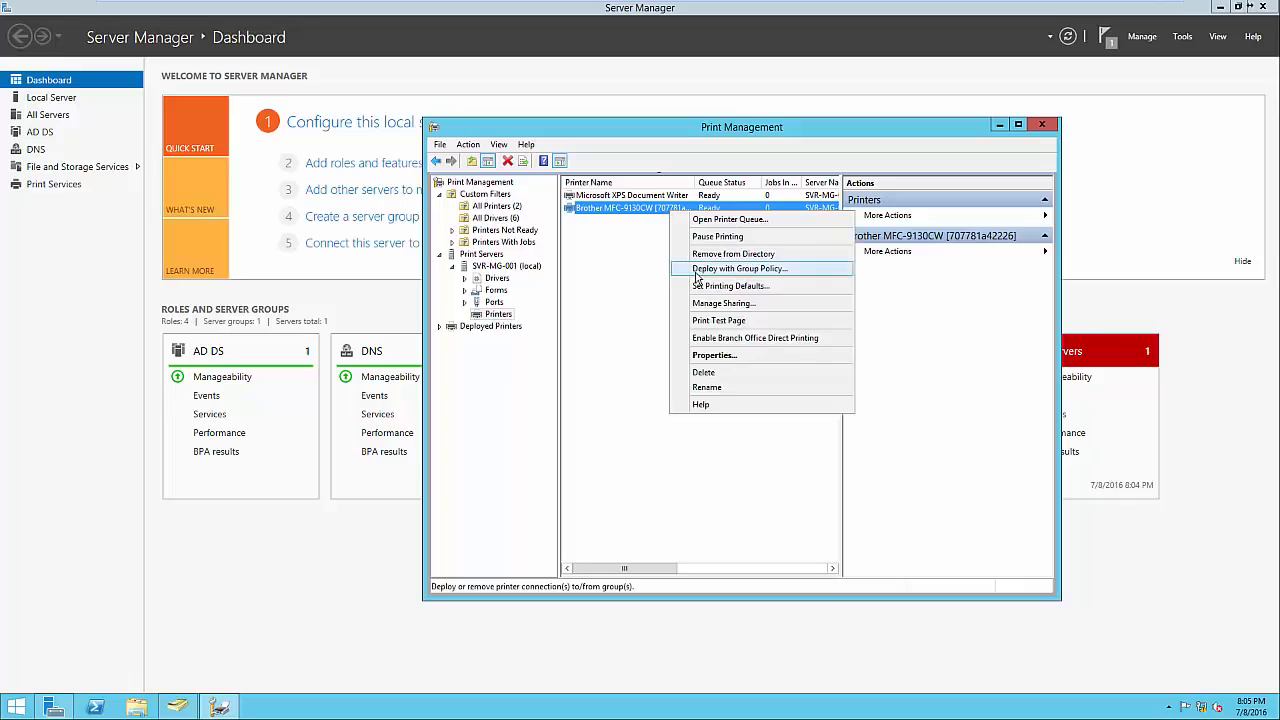
click(697, 272)
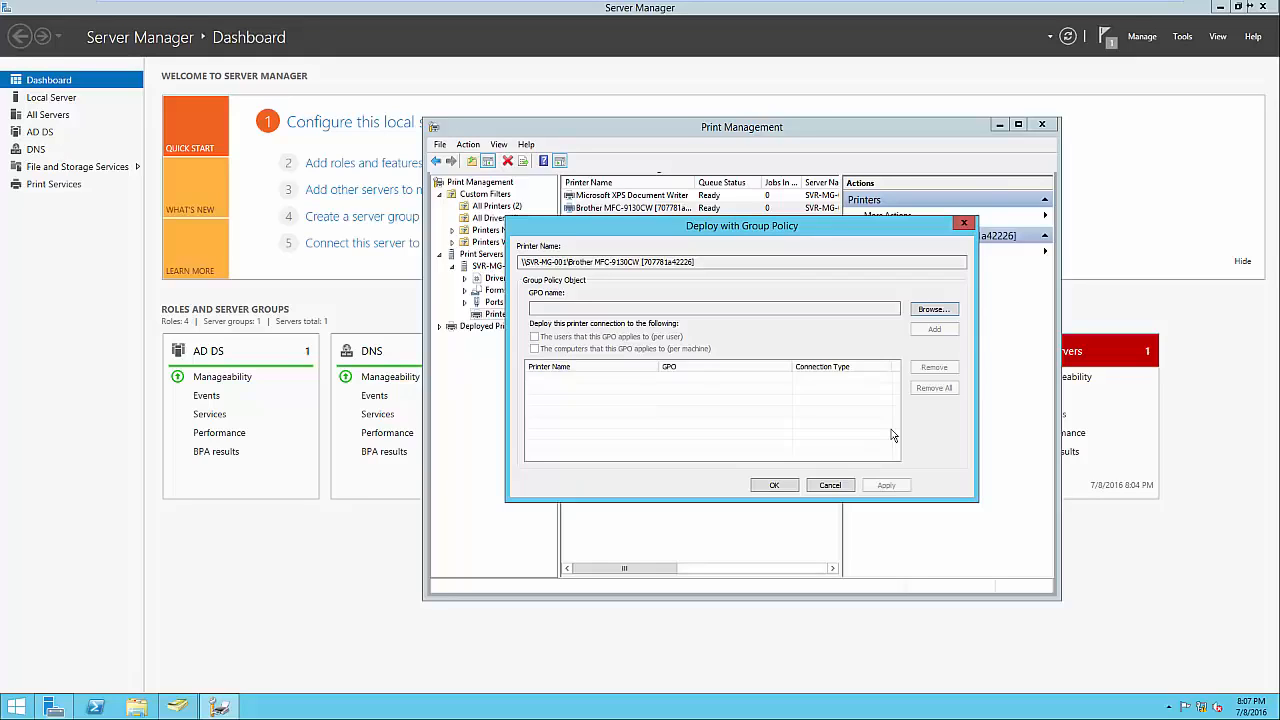
click(933, 310)
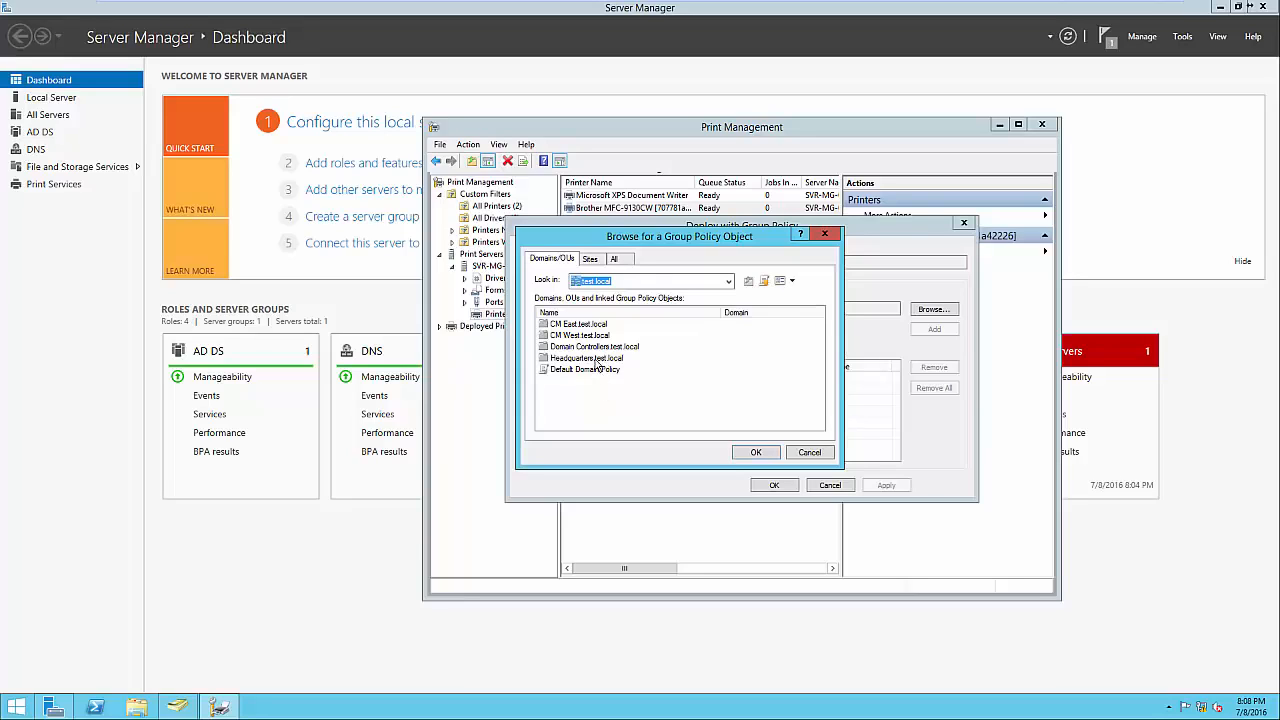
Create a 'Printers' GPO in Headquarters.test.local, select it, and enable per-user deployment.
double_click(597, 360)
click(594, 364)
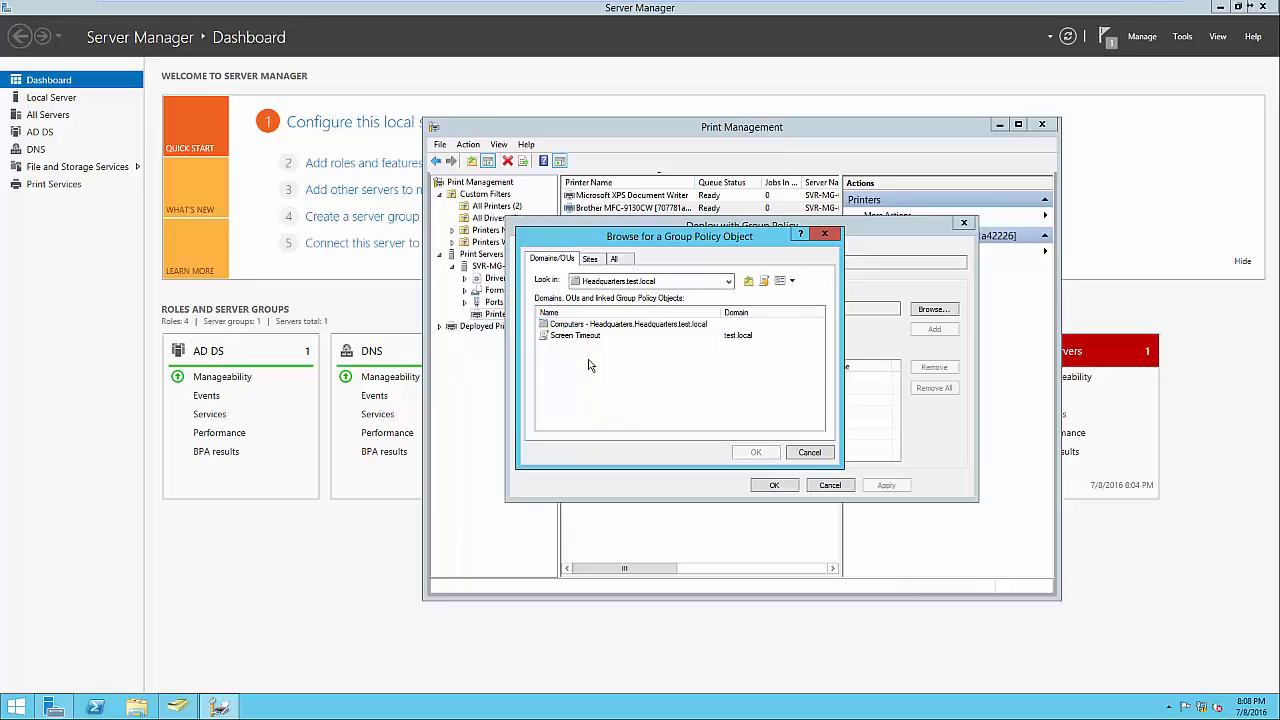
click(765, 284)
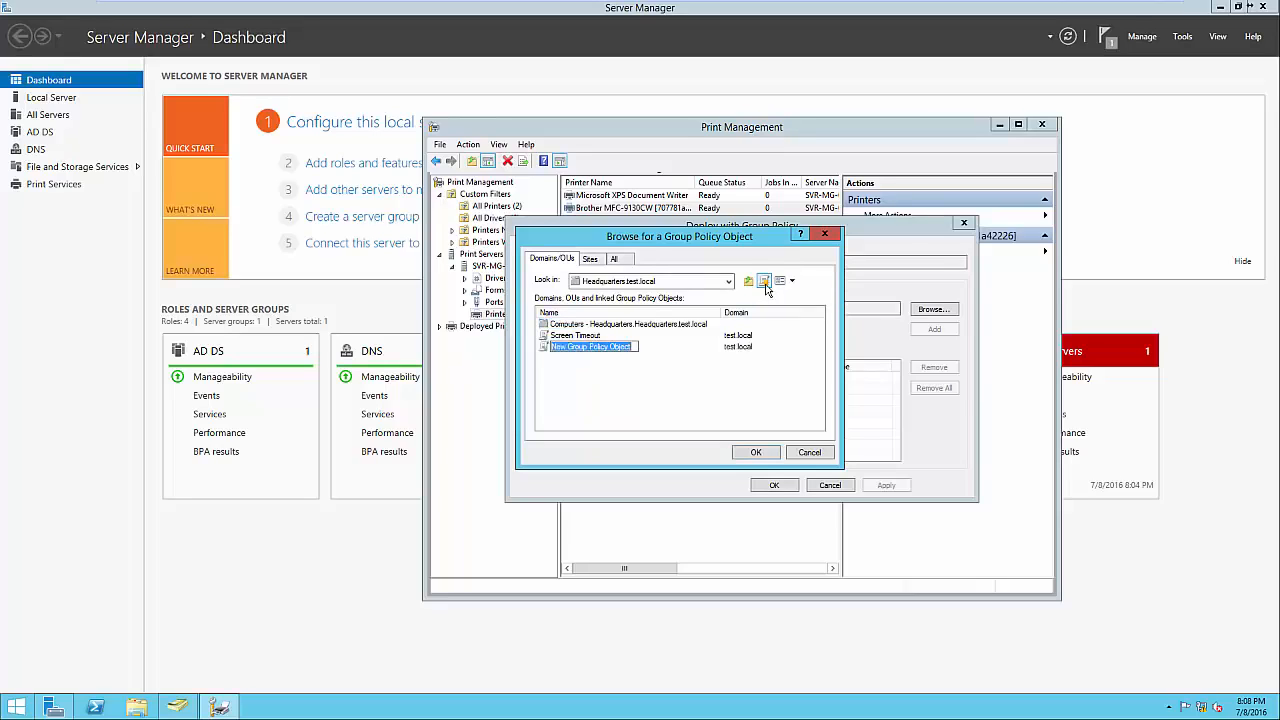
text(Printers)
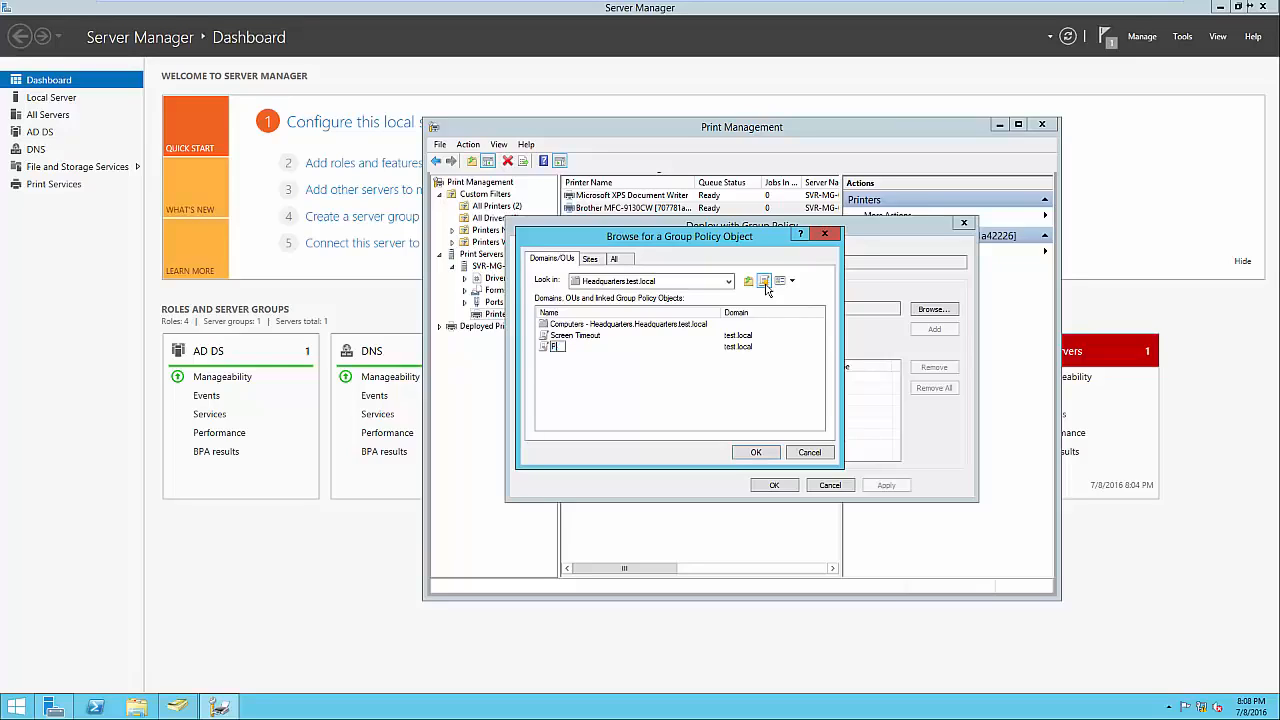
key(Return)
click(756, 453)
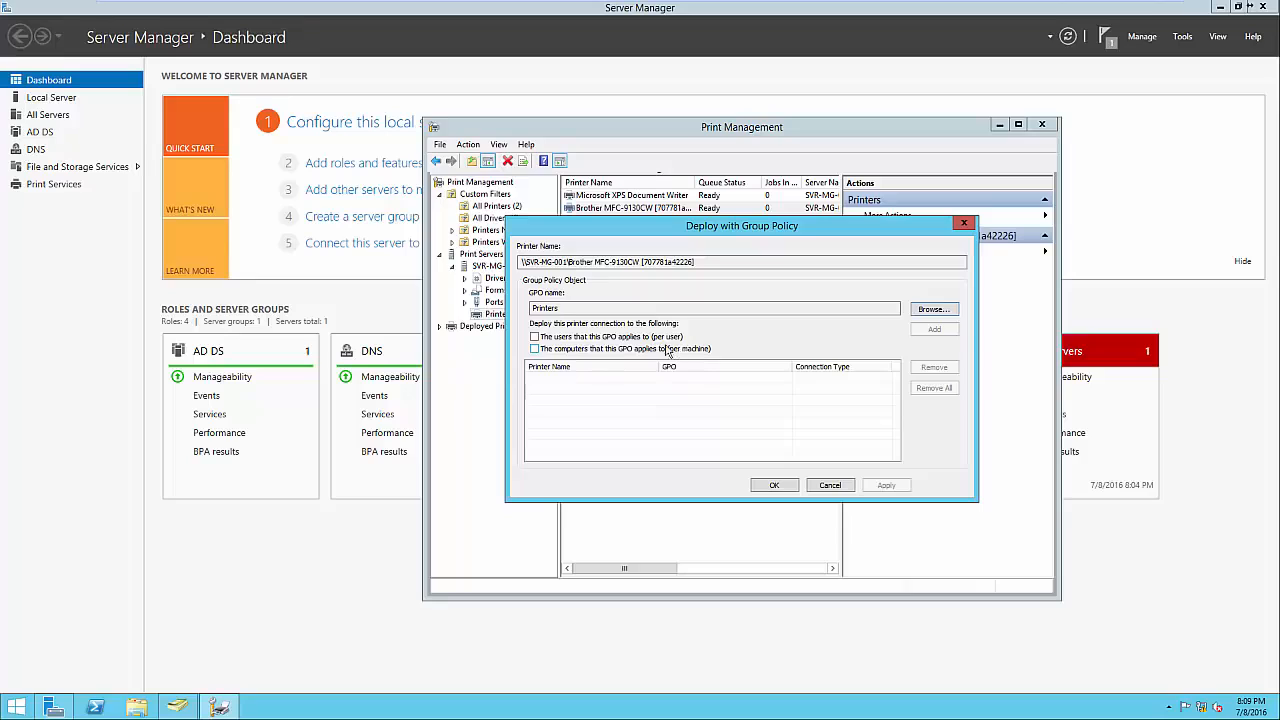
click(660, 337)
Add the Brother printer to the Printers GPO, apply it, confirm success, and return to Server Manager.
click(938, 332)
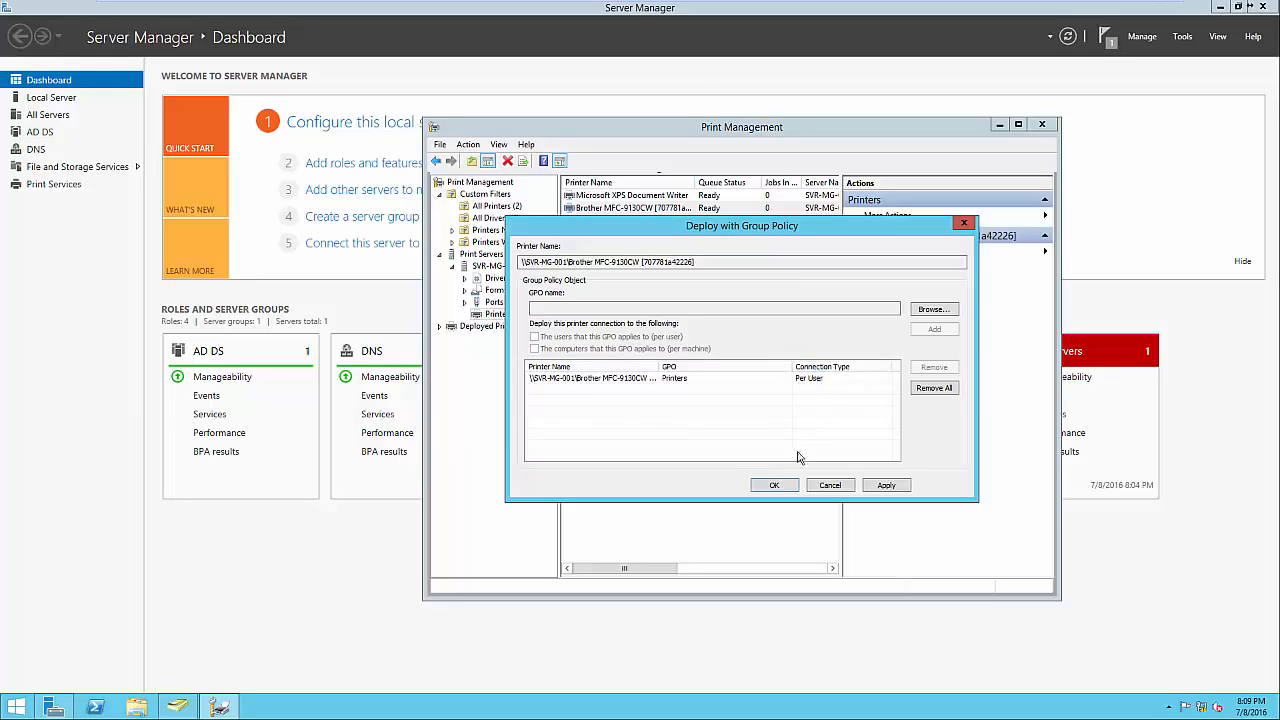
click(775, 485)
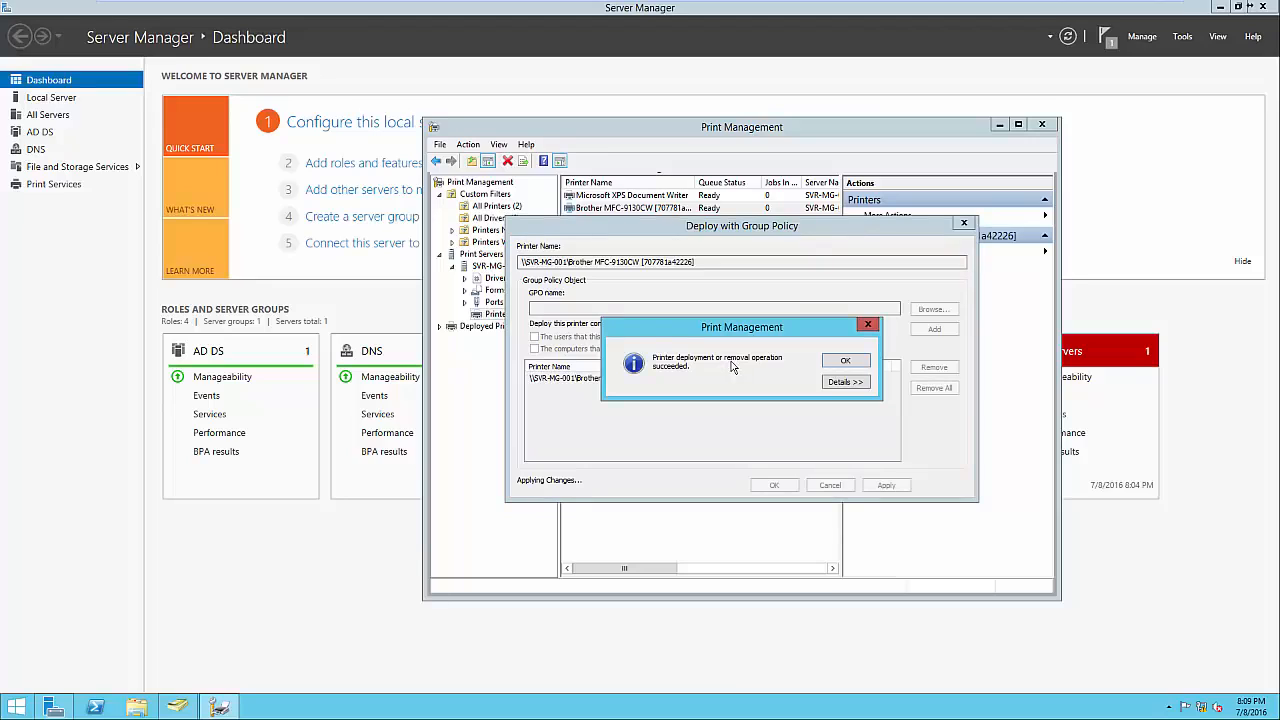
click(832, 384)
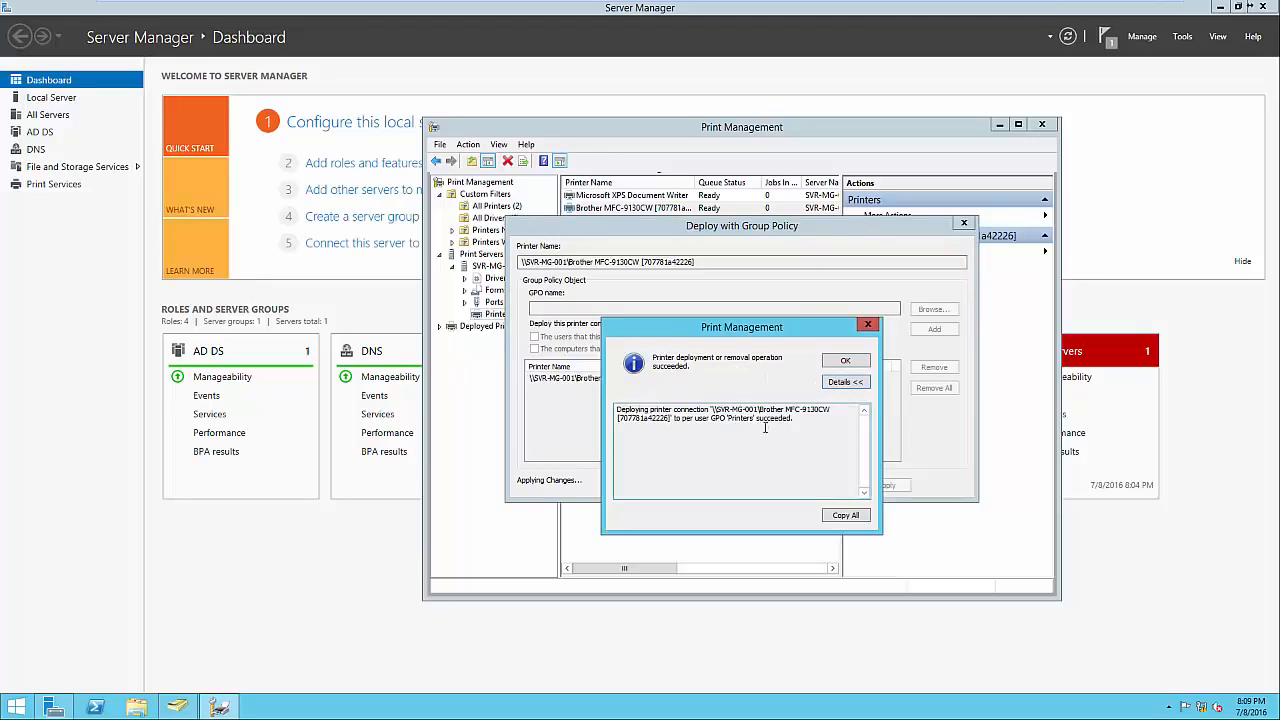
click(845, 362)
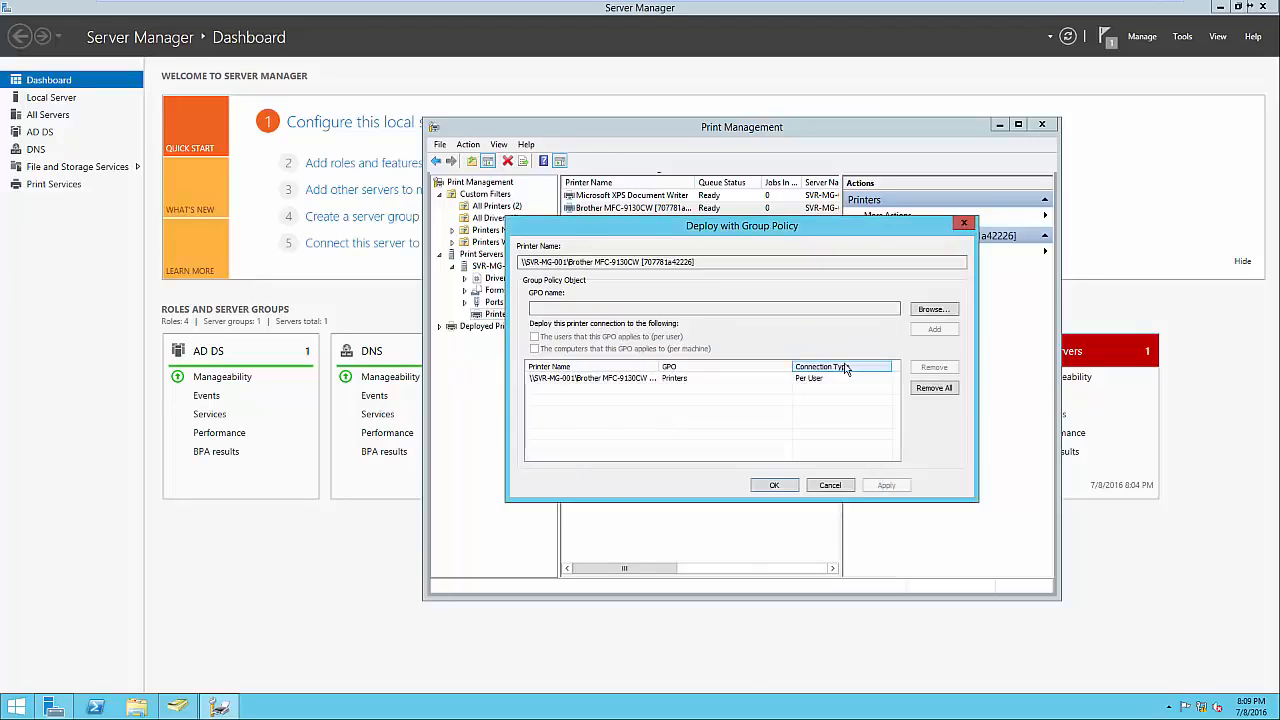
click(786, 484)
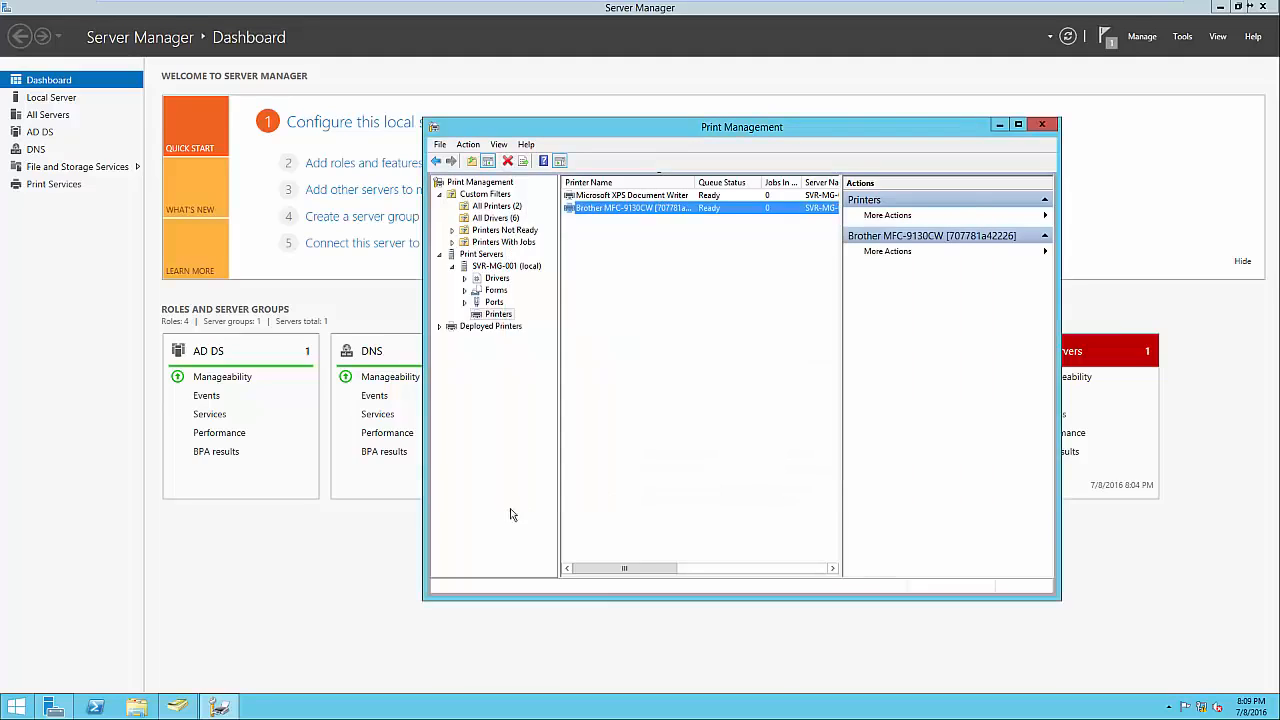
click(260, 590)
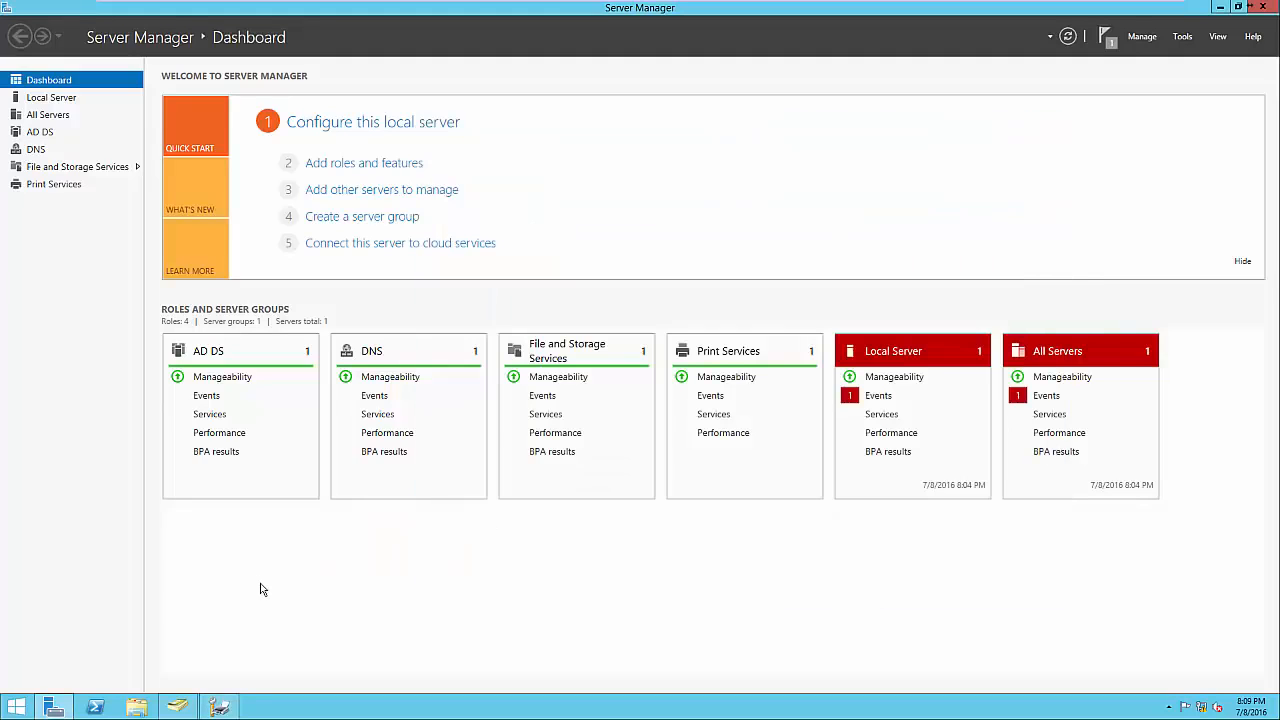
click(1183, 38)
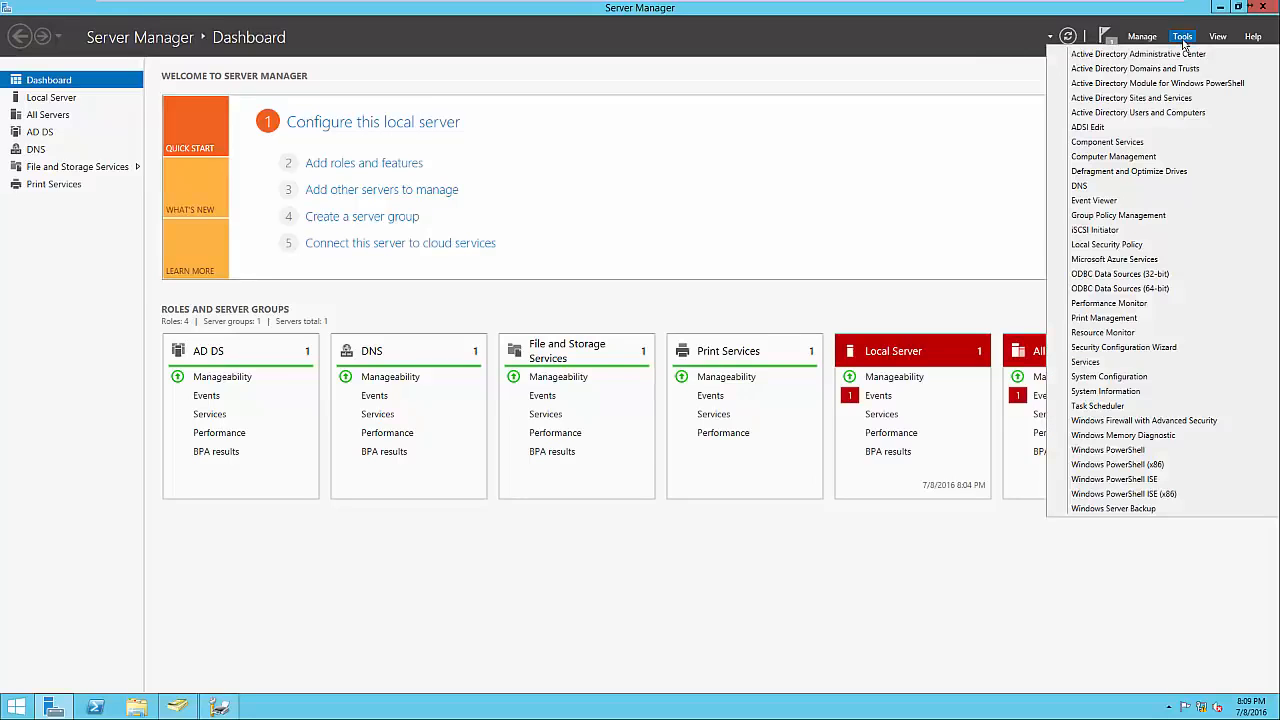
click(1120, 215)
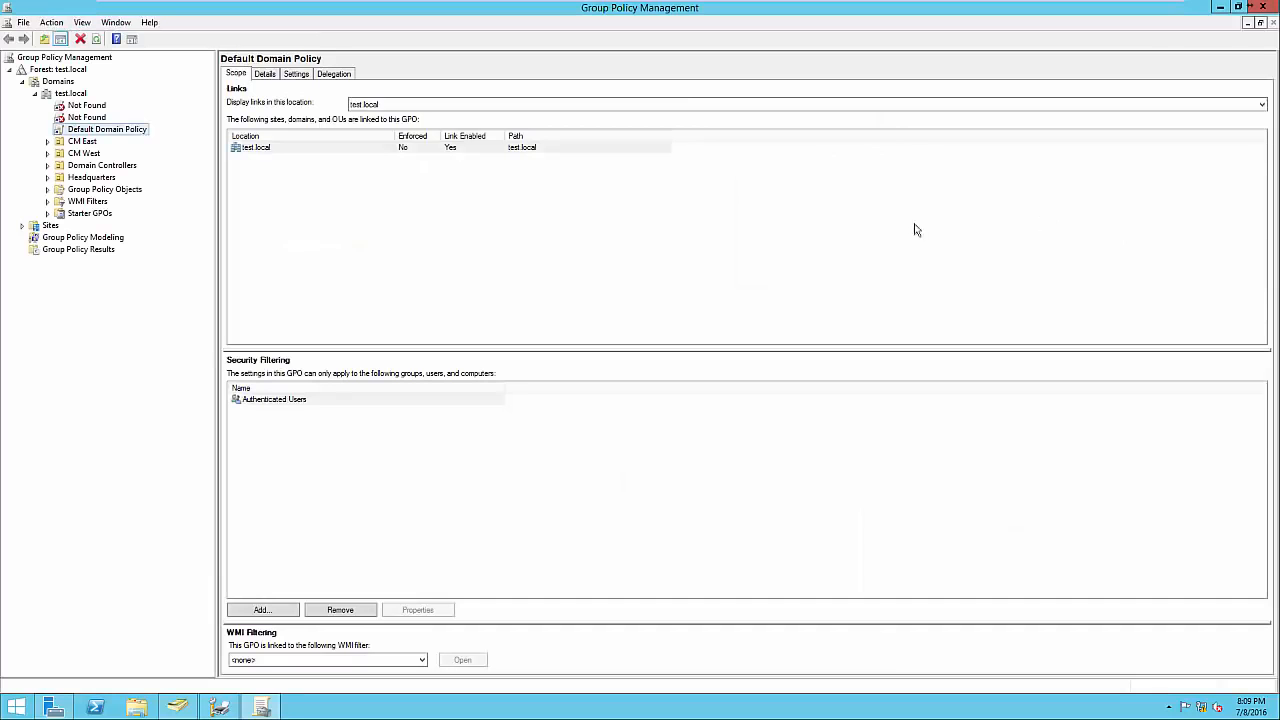
click(48, 177)
click(84, 191)
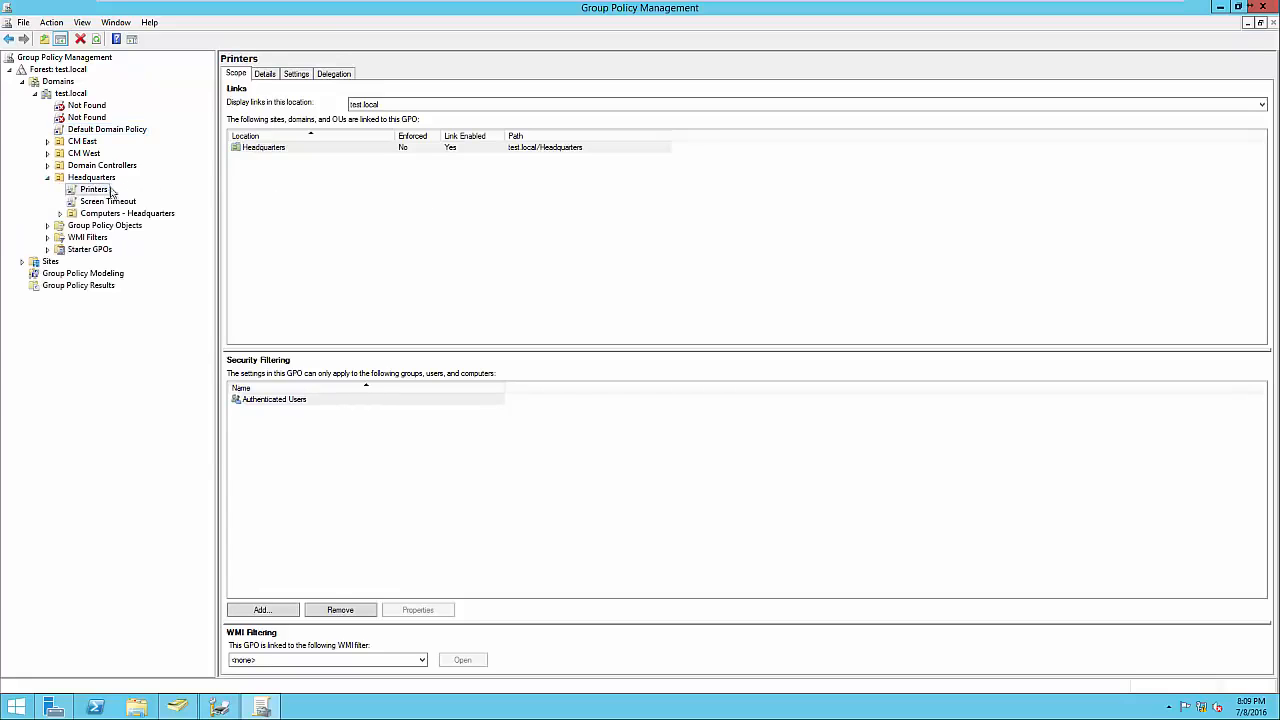
click(300, 79)
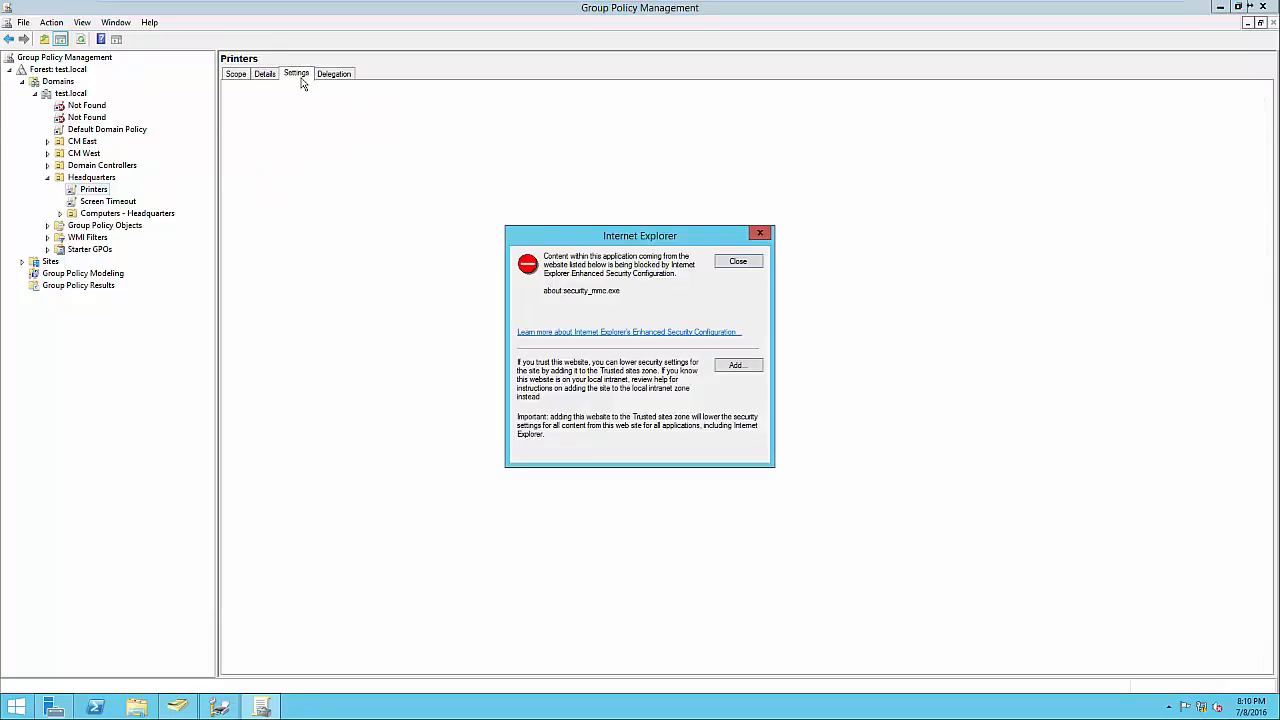
click(730, 261)
drag(462, 224, 286, 229)
click(300, 248)
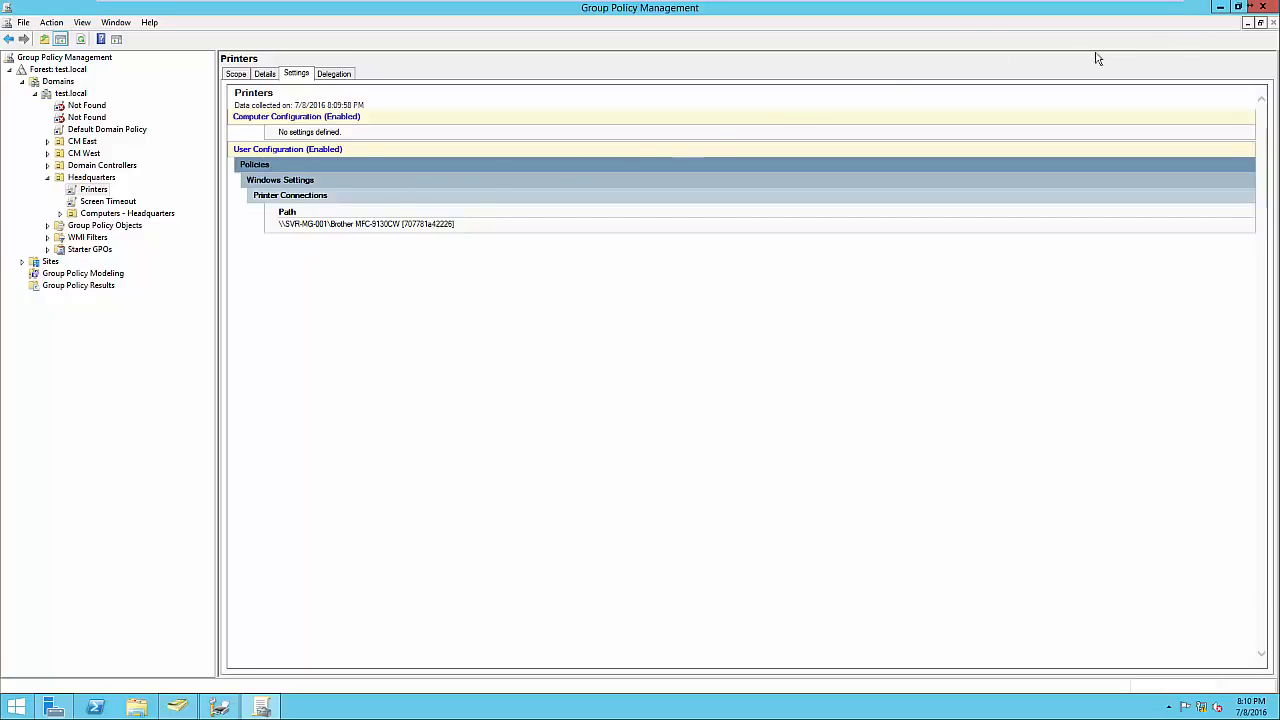
click(1264, 9)
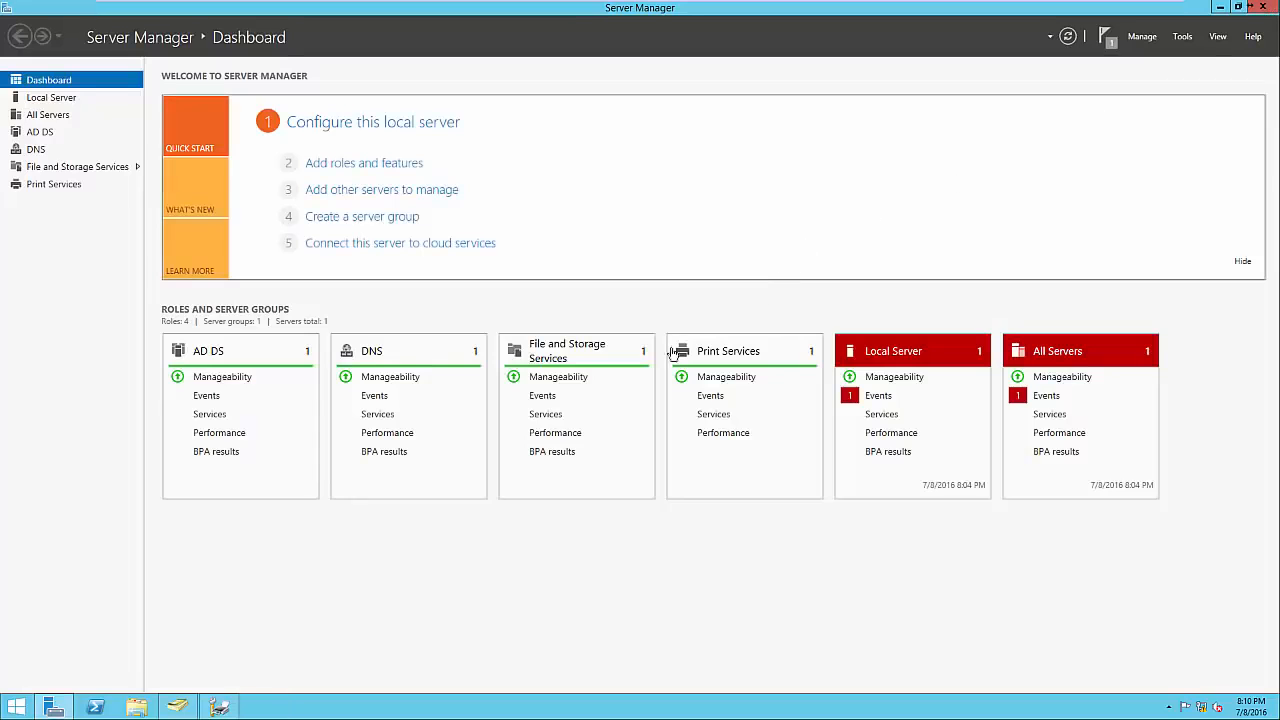
Bring Print Management back into view and deselect the Brother printer.
click(219, 707)
click(585, 551)
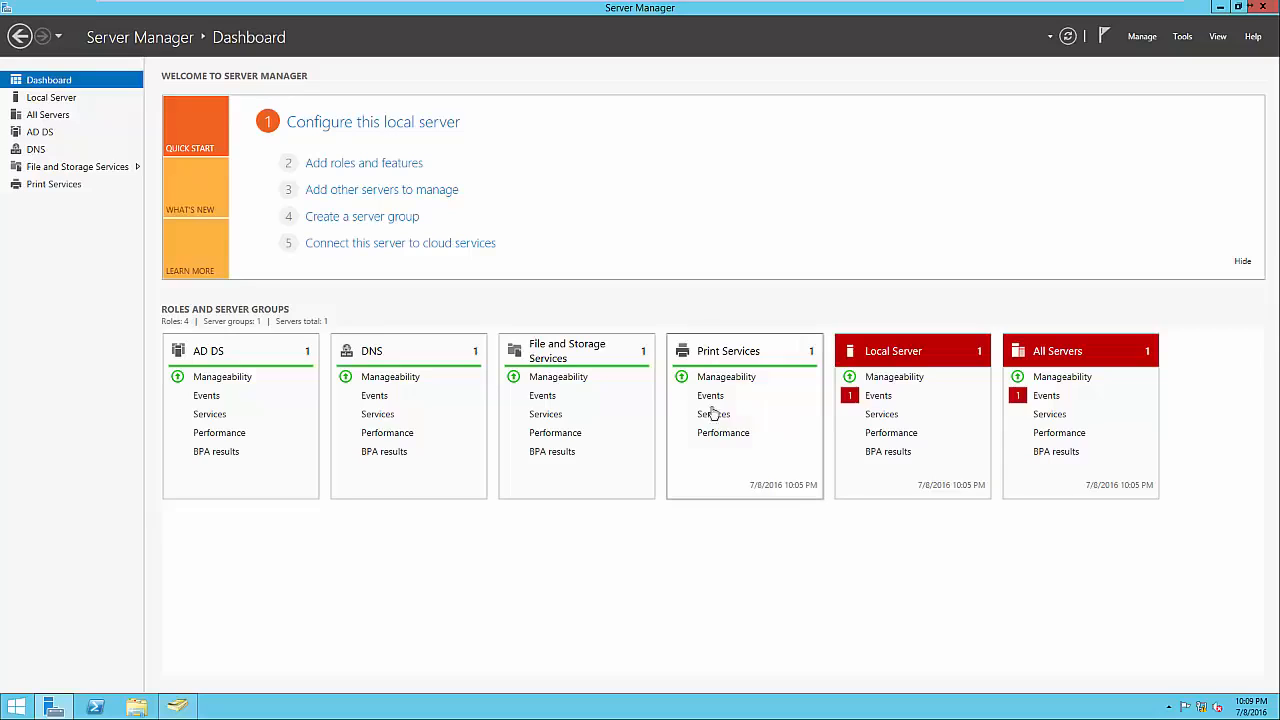
click(380, 170)
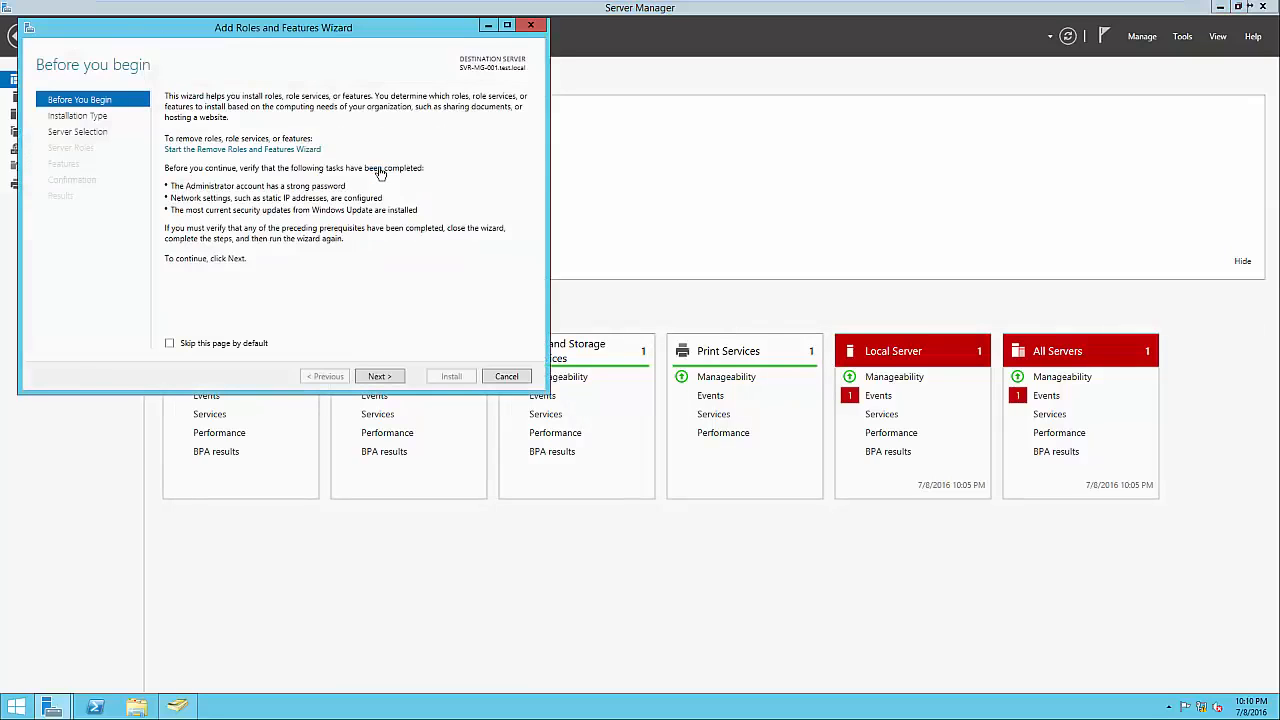
click(380, 376)
click(380, 376)
click(380, 376)
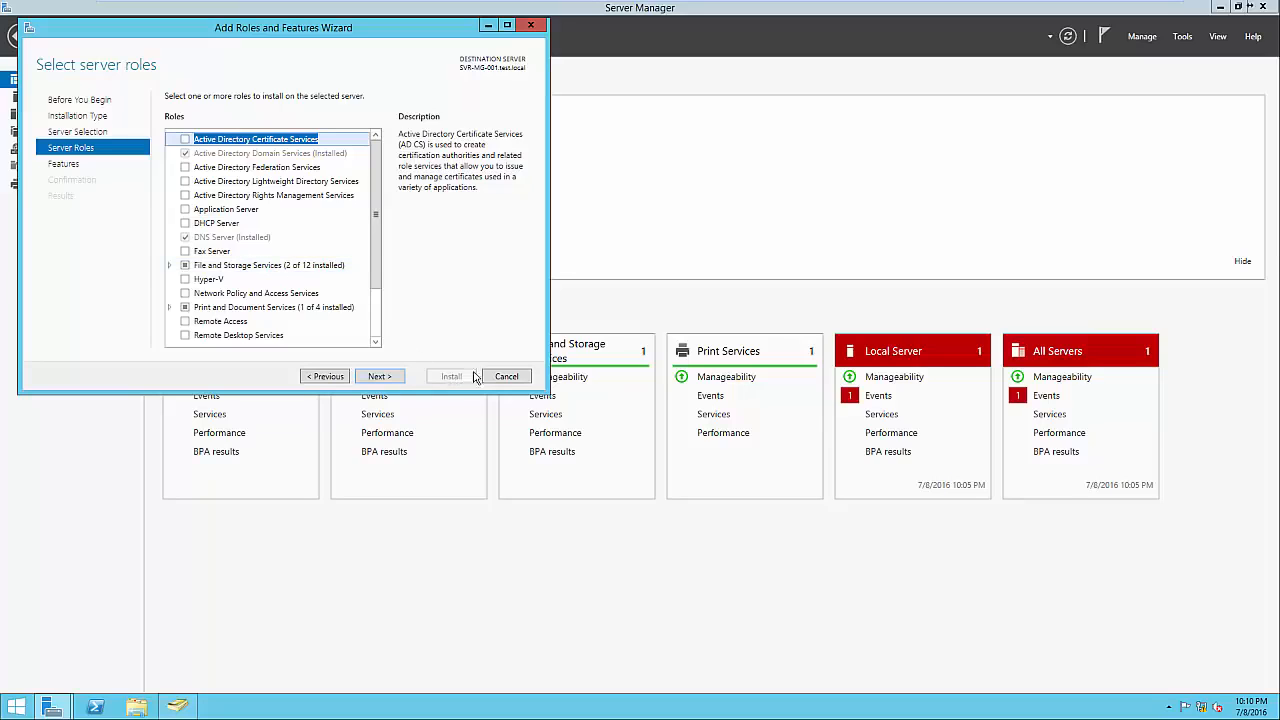
click(506, 377)
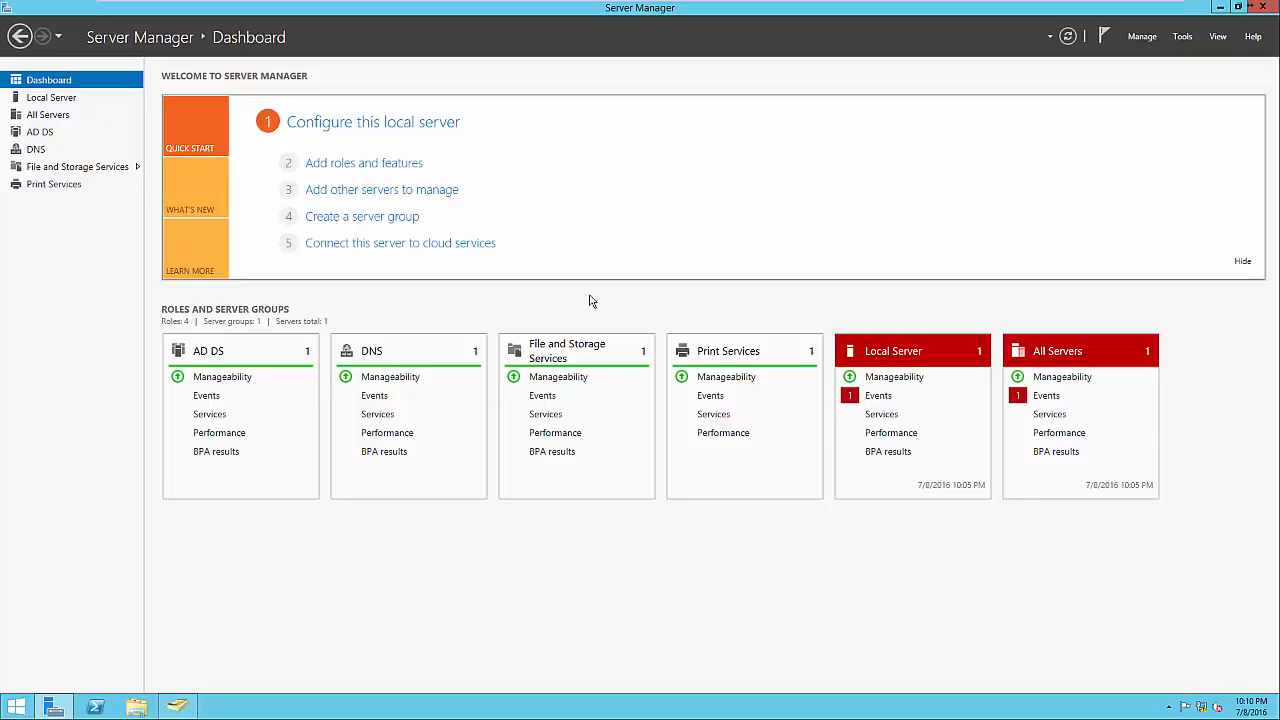
click(1183, 38)
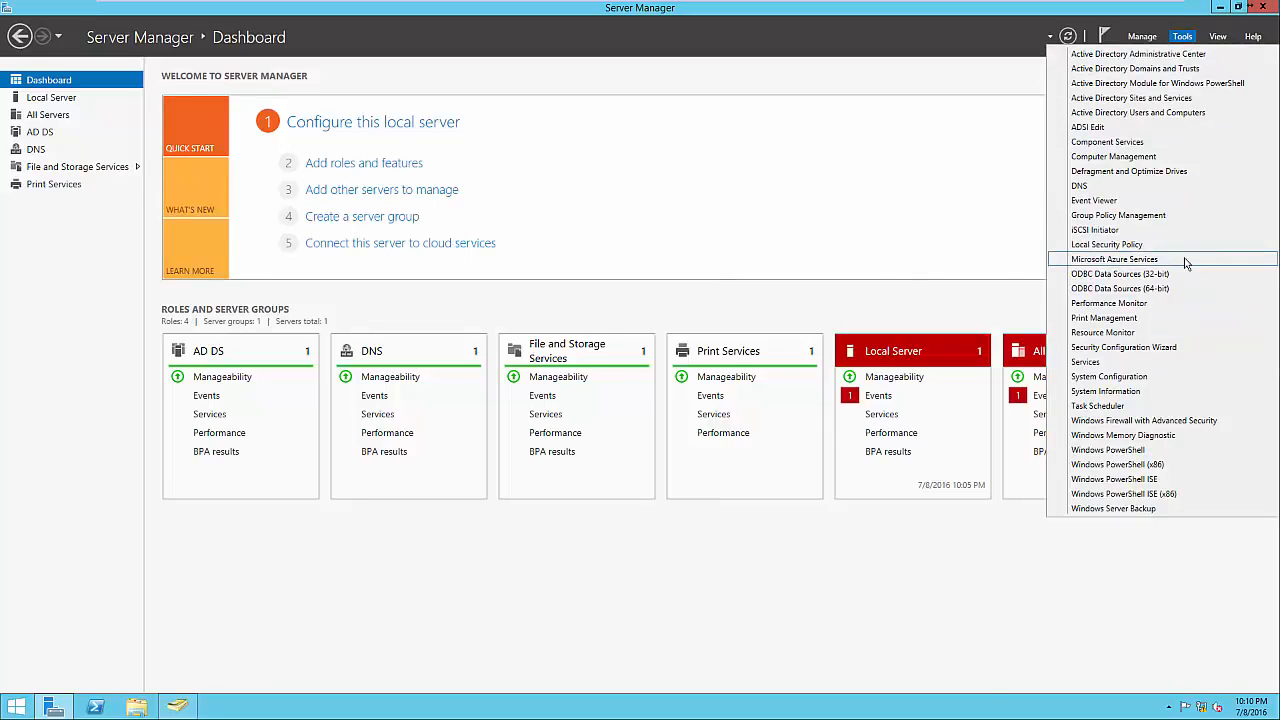
click(638, 316)
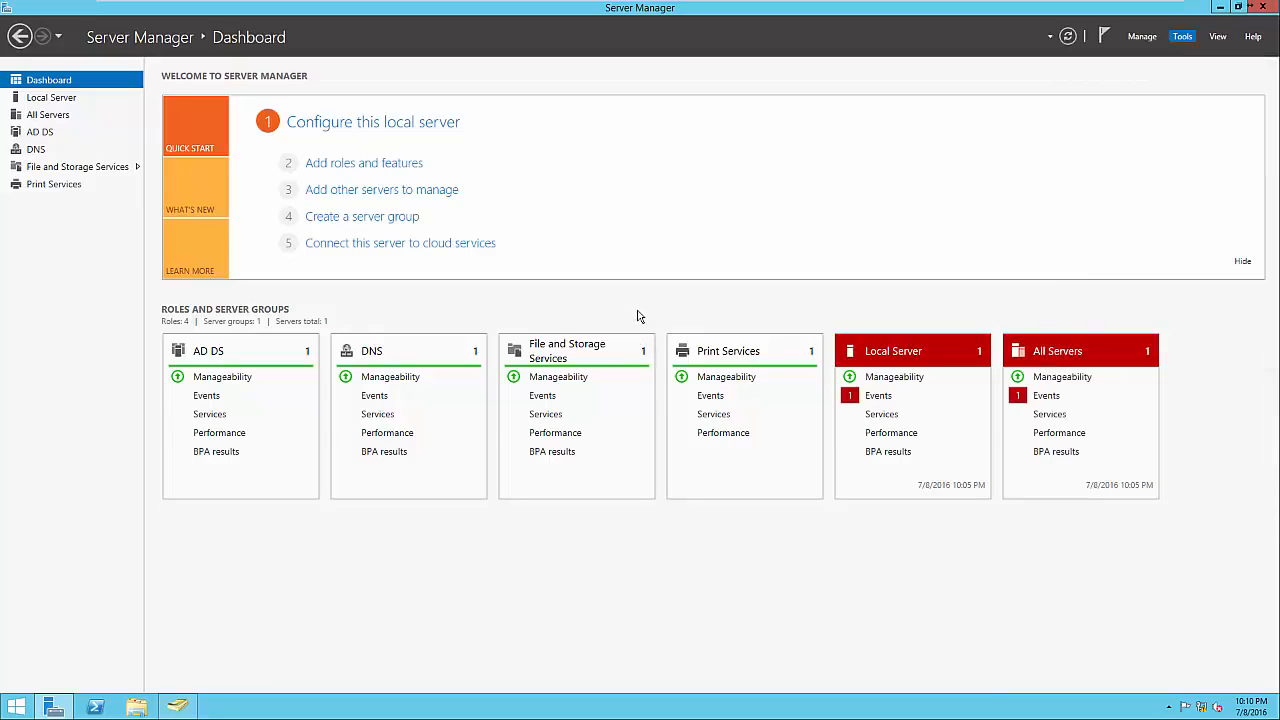
Go to File and Storage Services and browse Disks, Volumes, then the Shares page.
click(576, 352)
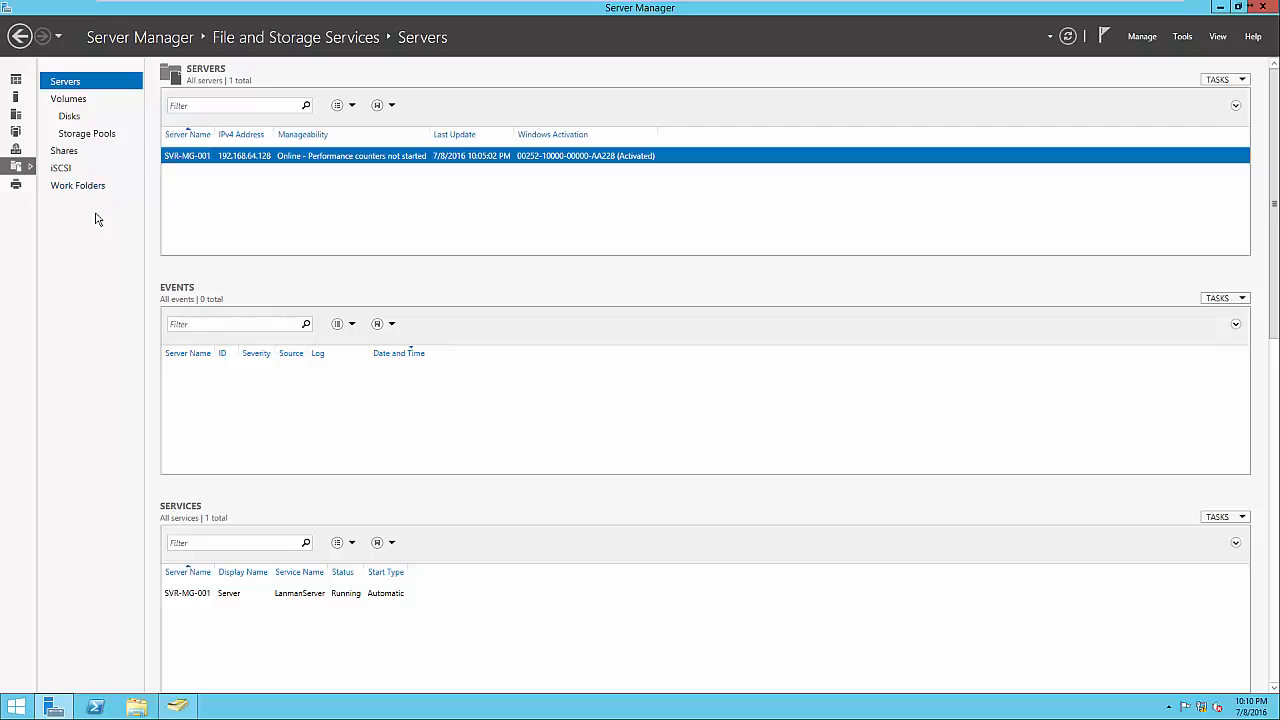
click(69, 116)
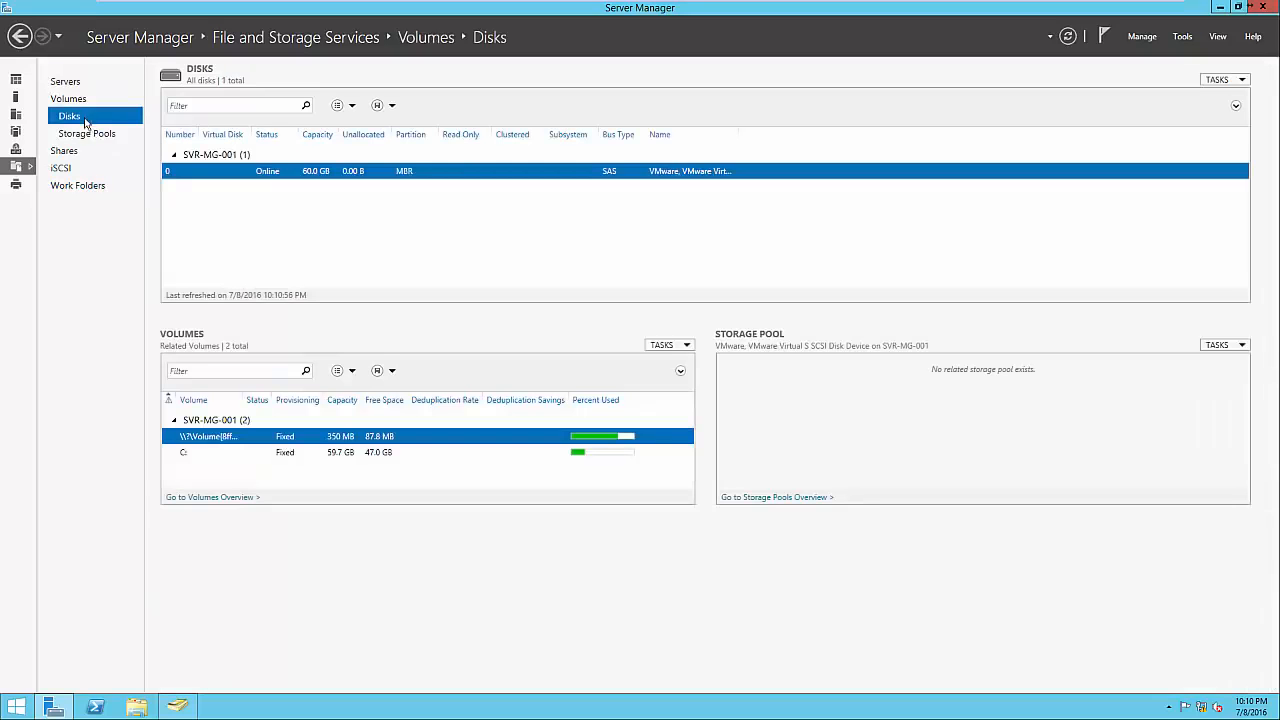
click(70, 99)
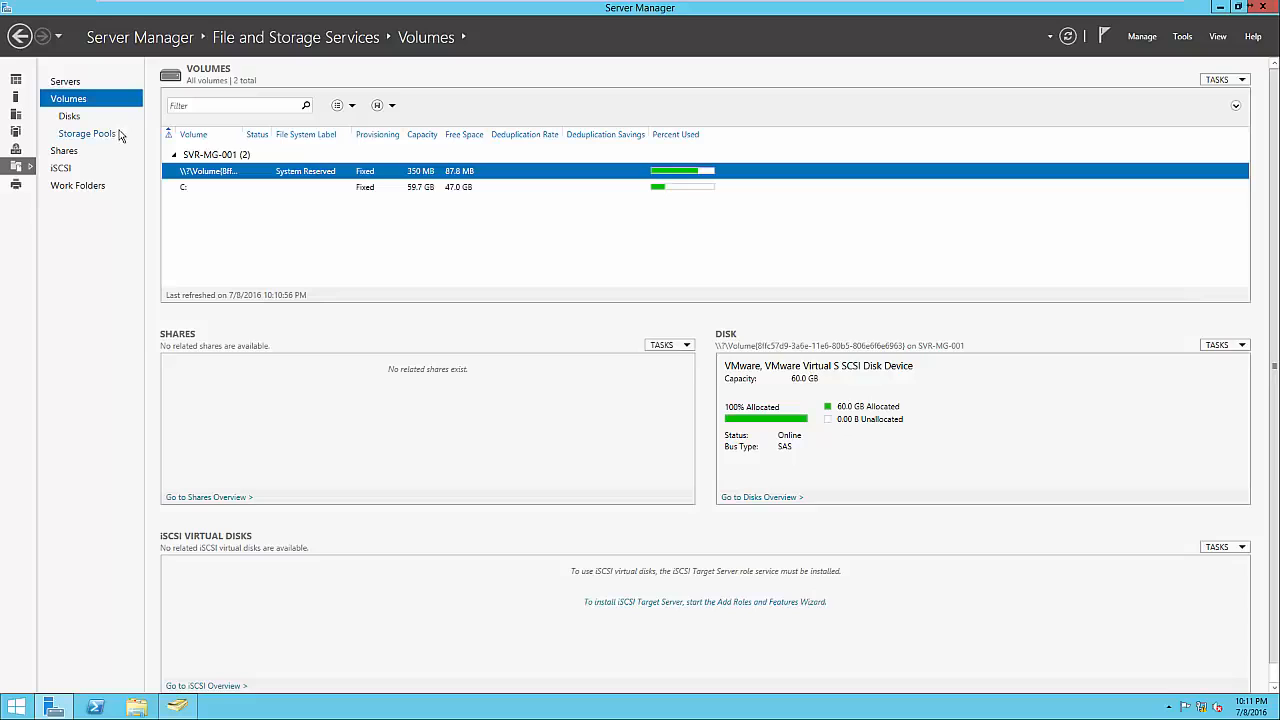
click(66, 152)
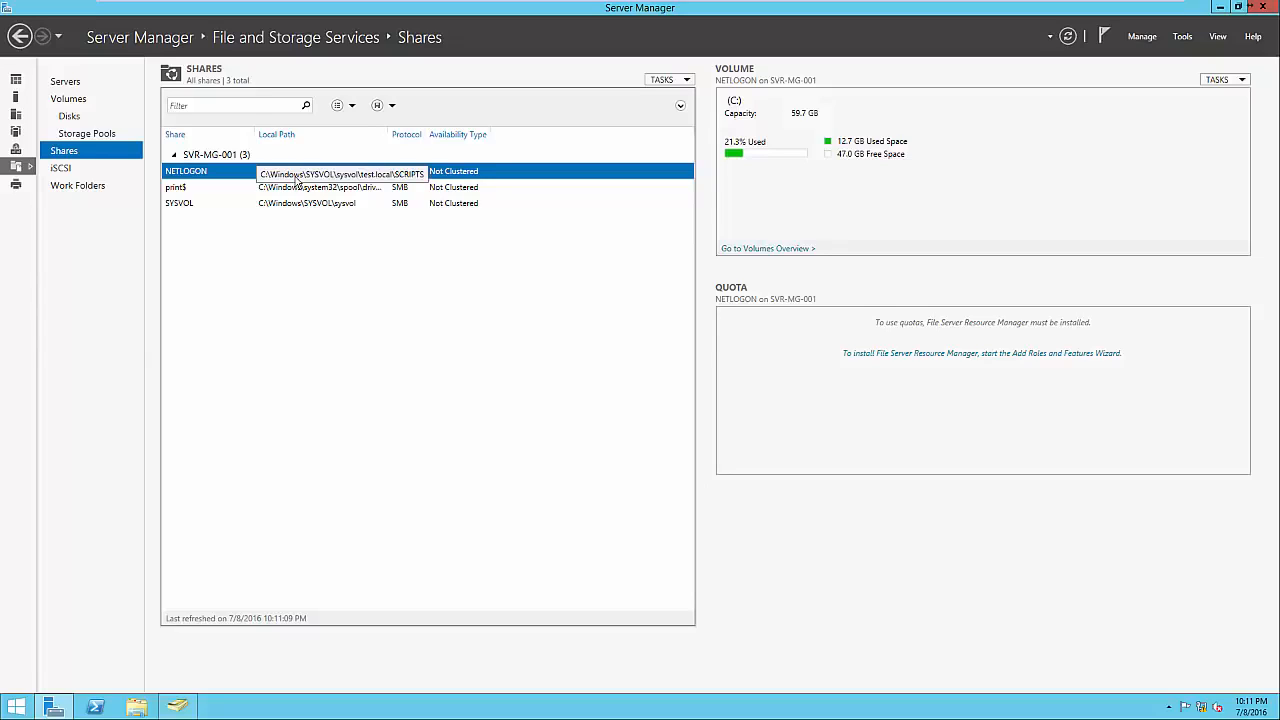
Start a New Share Wizard with the SMB Share - Quick profile on volume C:.
right_click(295, 255)
click(310, 258)
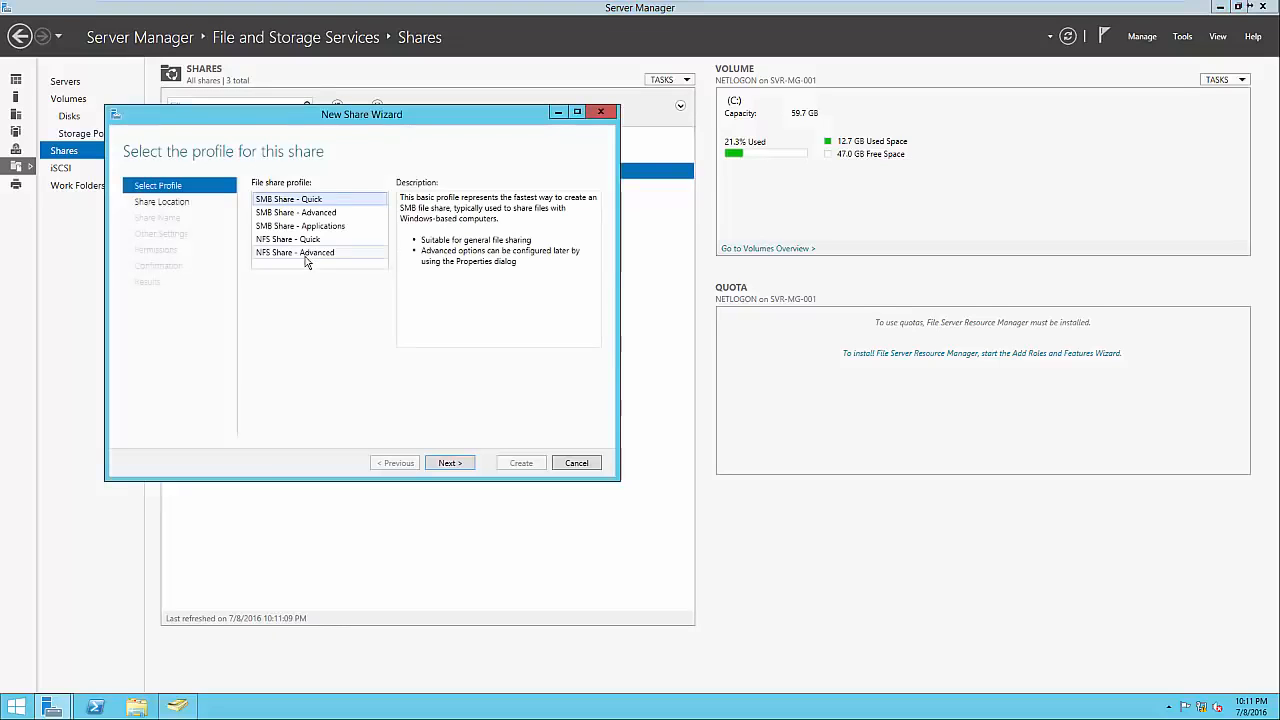
drag(358, 124, 730, 189)
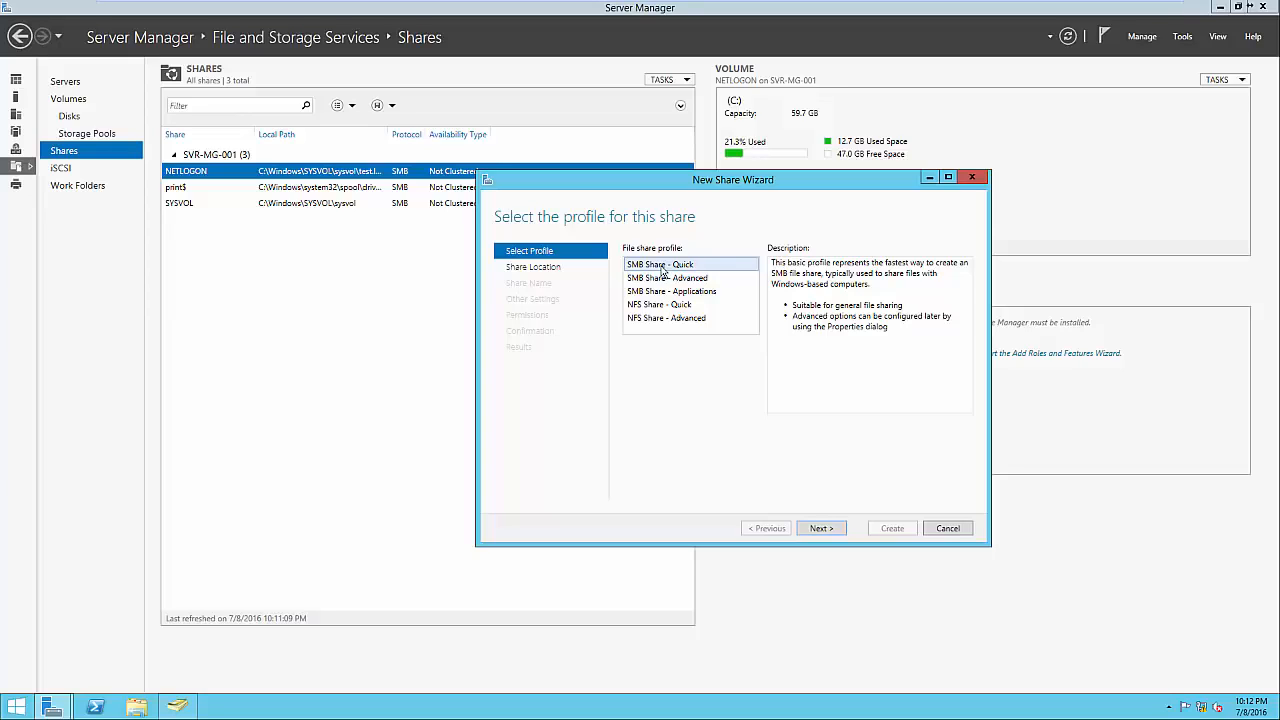
click(672, 305)
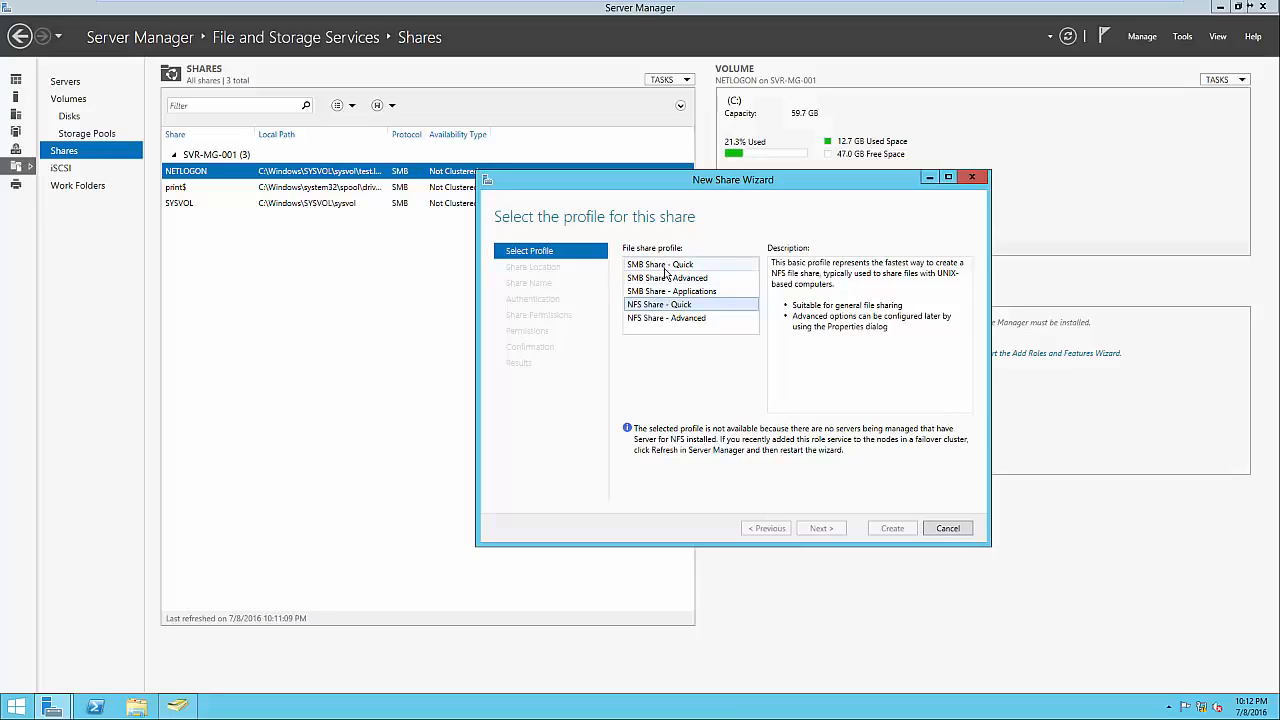
click(666, 268)
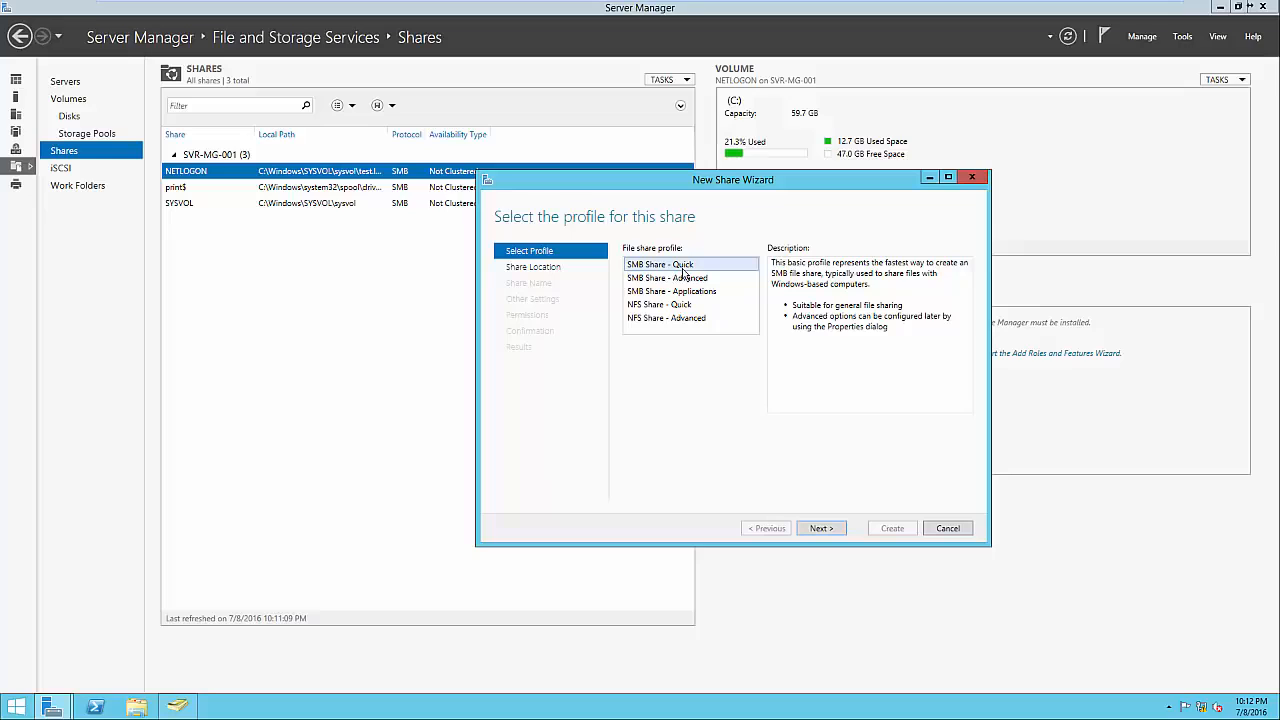
click(823, 529)
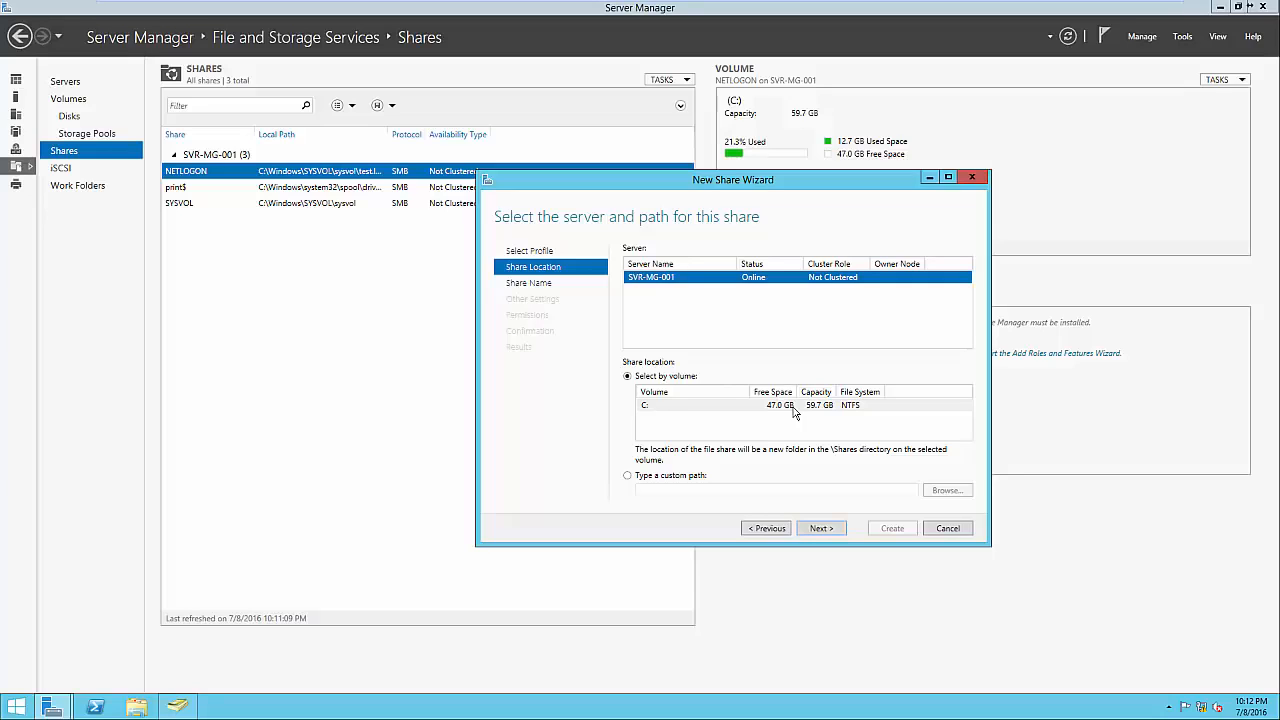
click(818, 528)
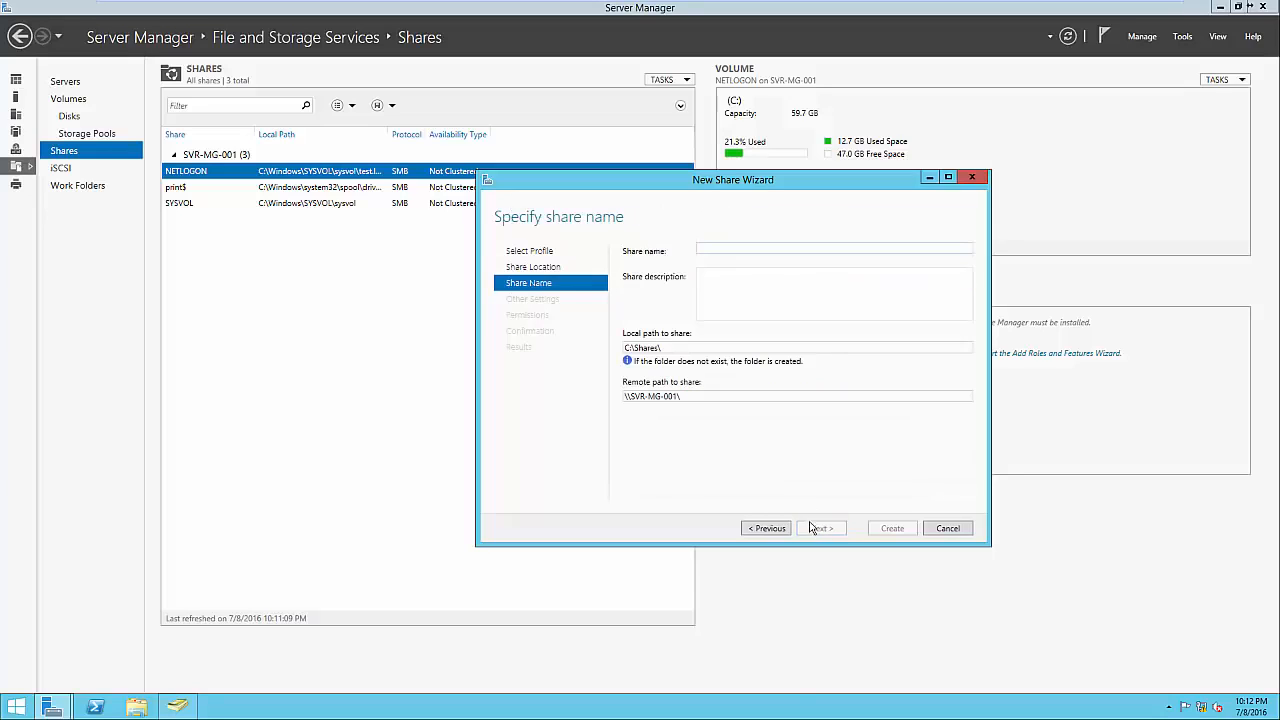
Name the share 'Public', review its local path C:\Shares\Public, and continue.
click(720, 249)
text(Public)
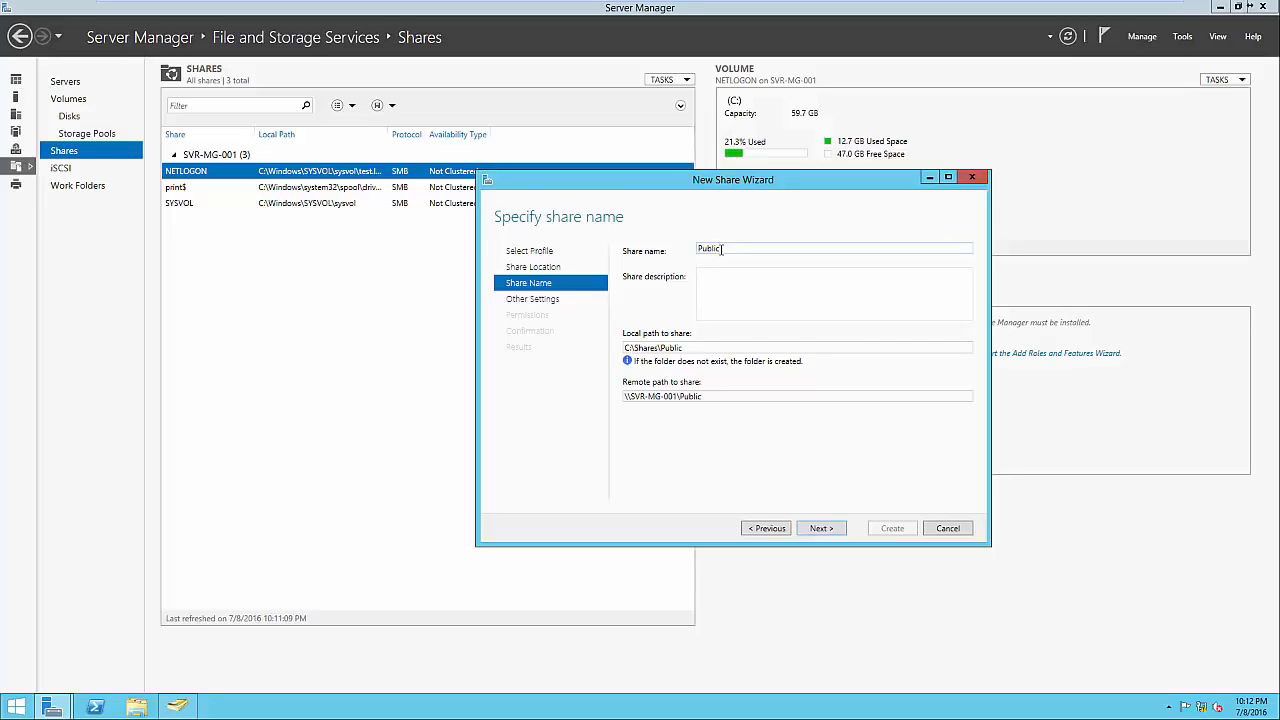
click(743, 292)
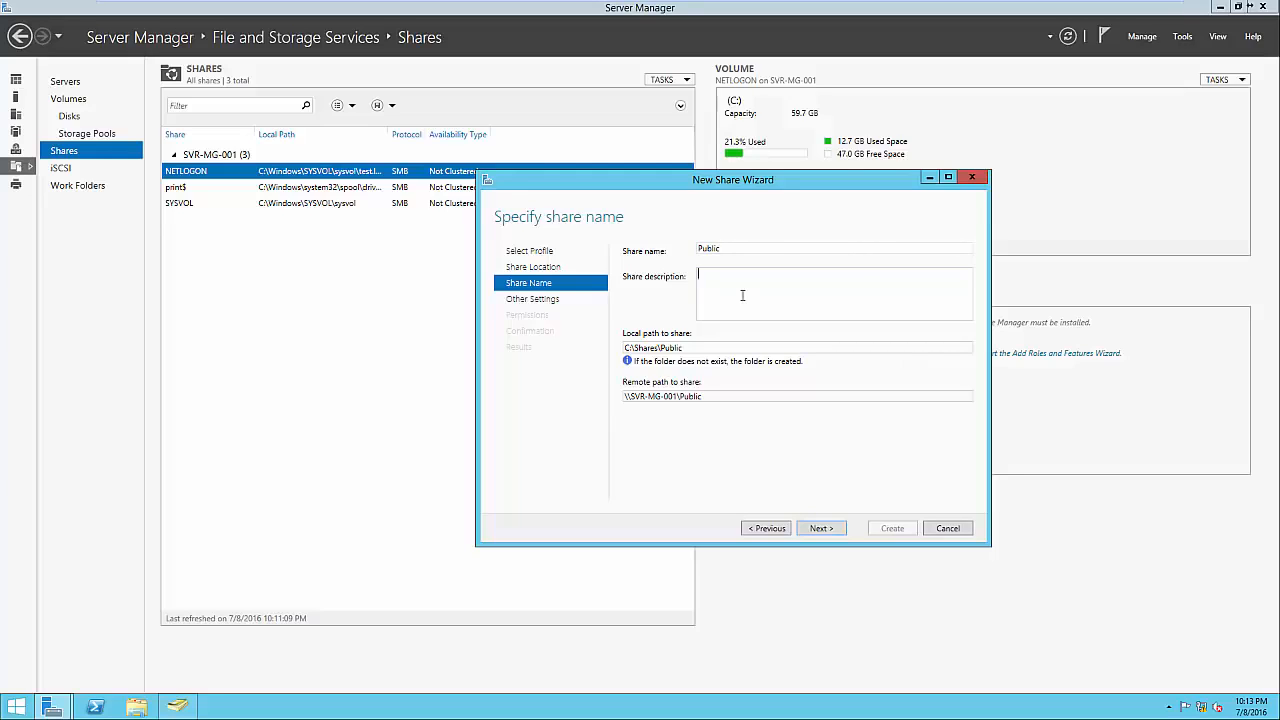
triple_click(701, 347)
click(703, 347)
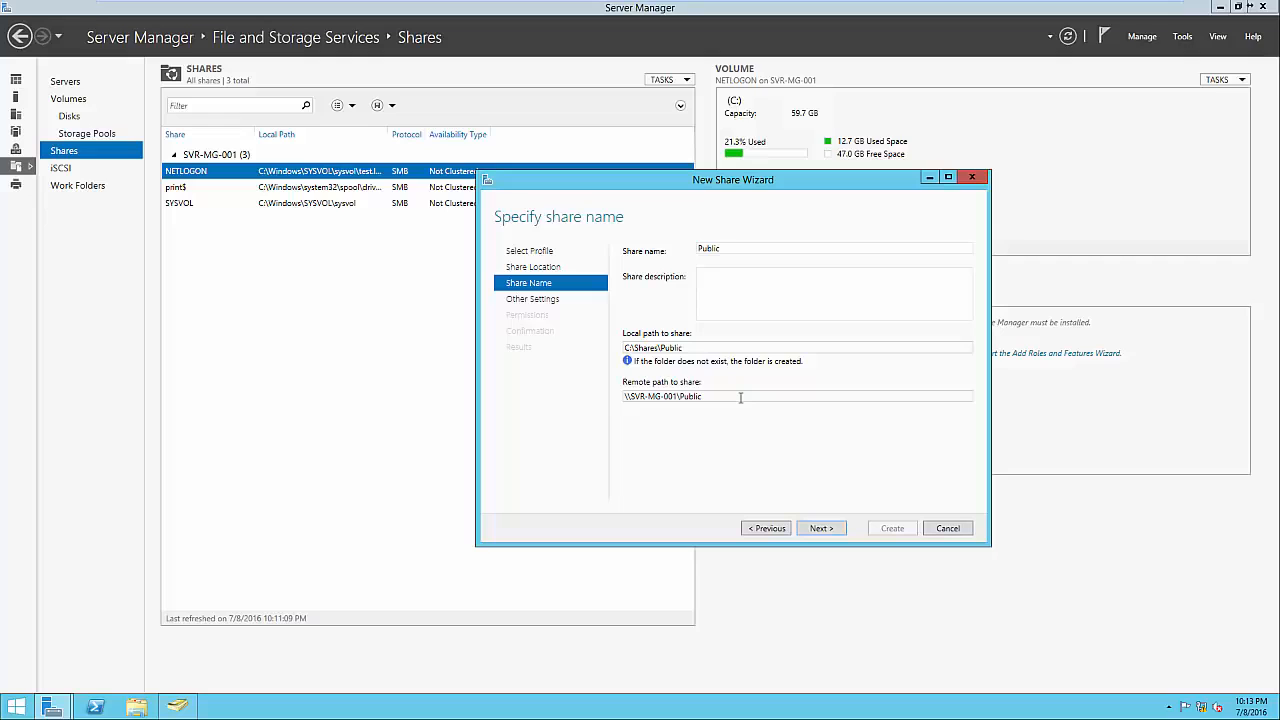
click(820, 529)
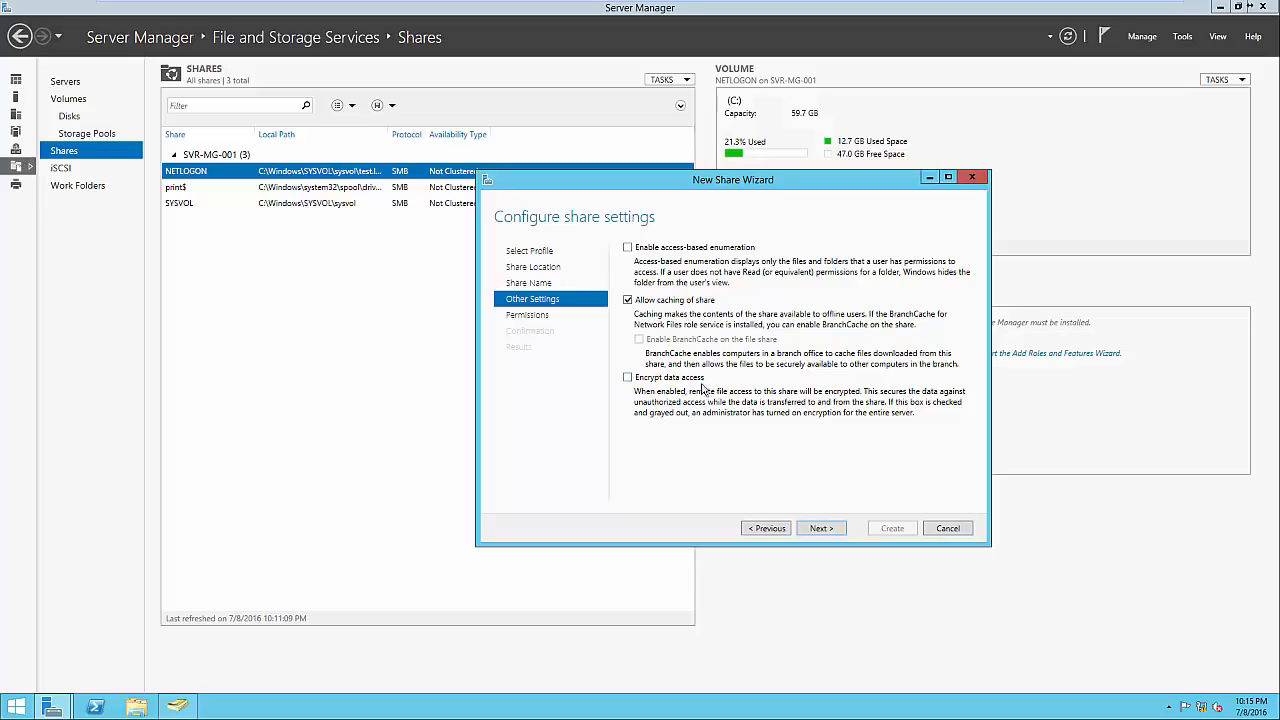
Keep default settings and Users/Administrators/SYSTEM permissions, then create the Public share at C:\Shares\Public.
click(818, 530)
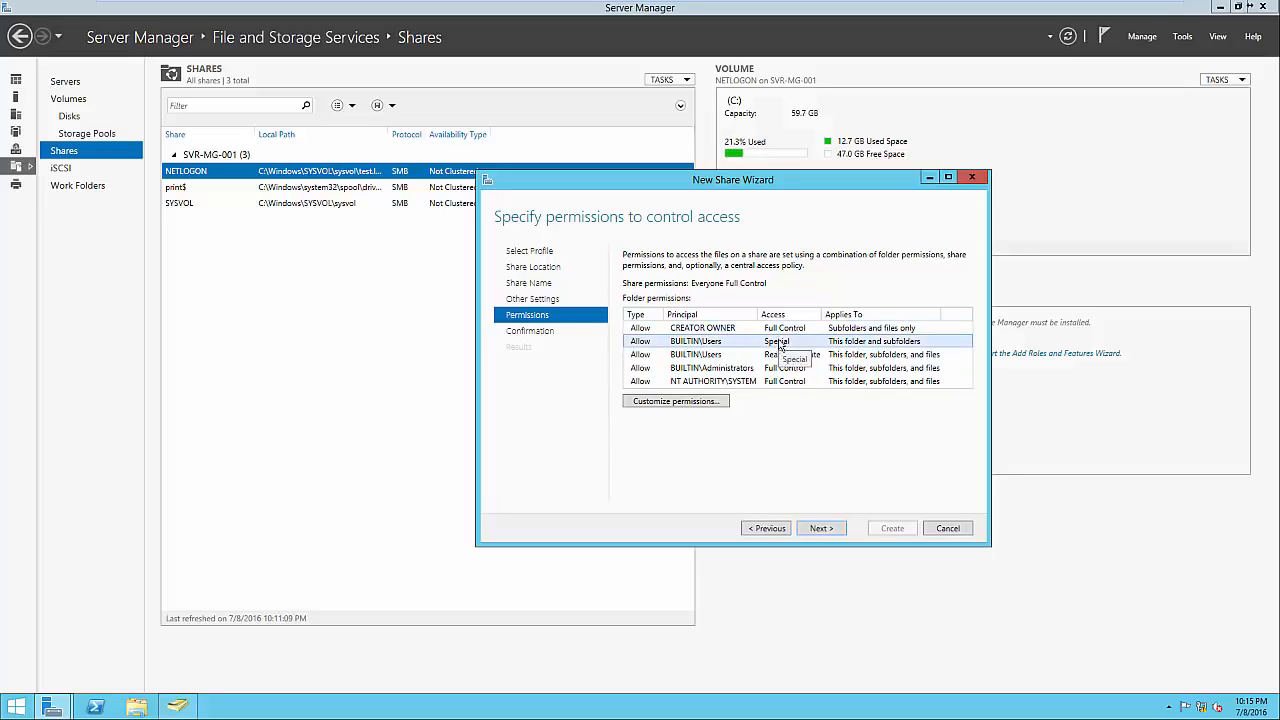
click(800, 344)
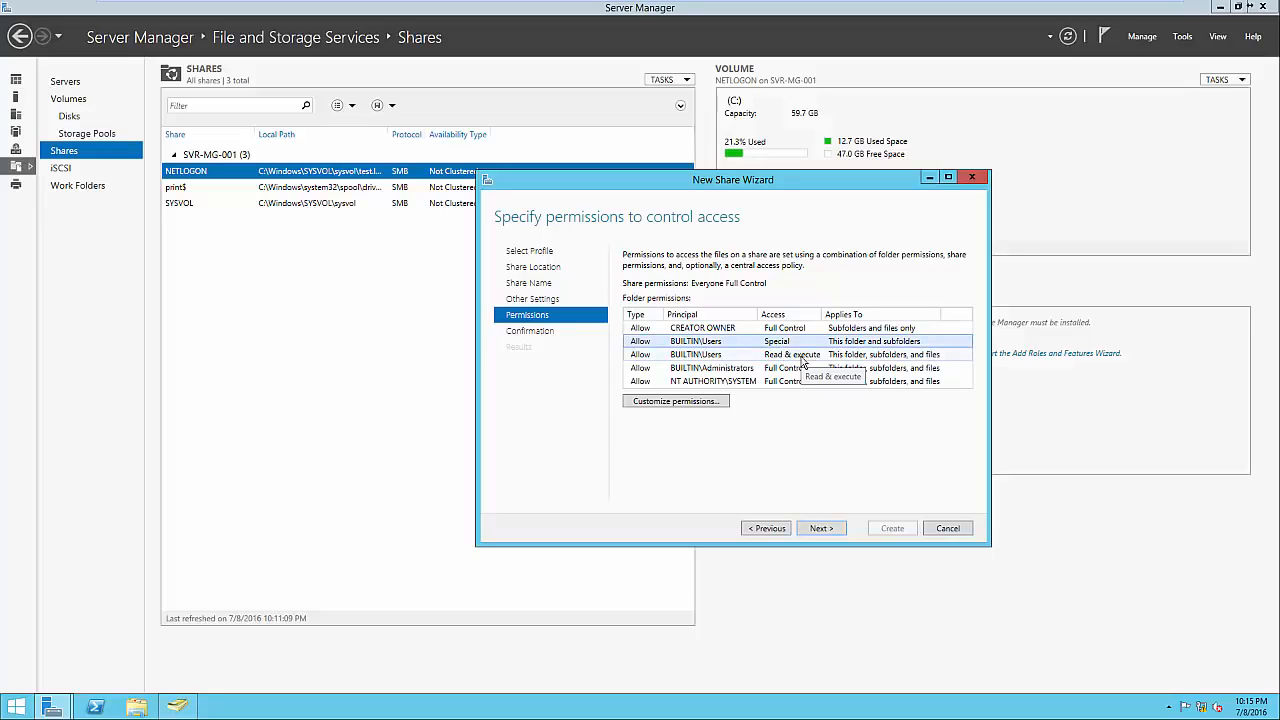
click(743, 370)
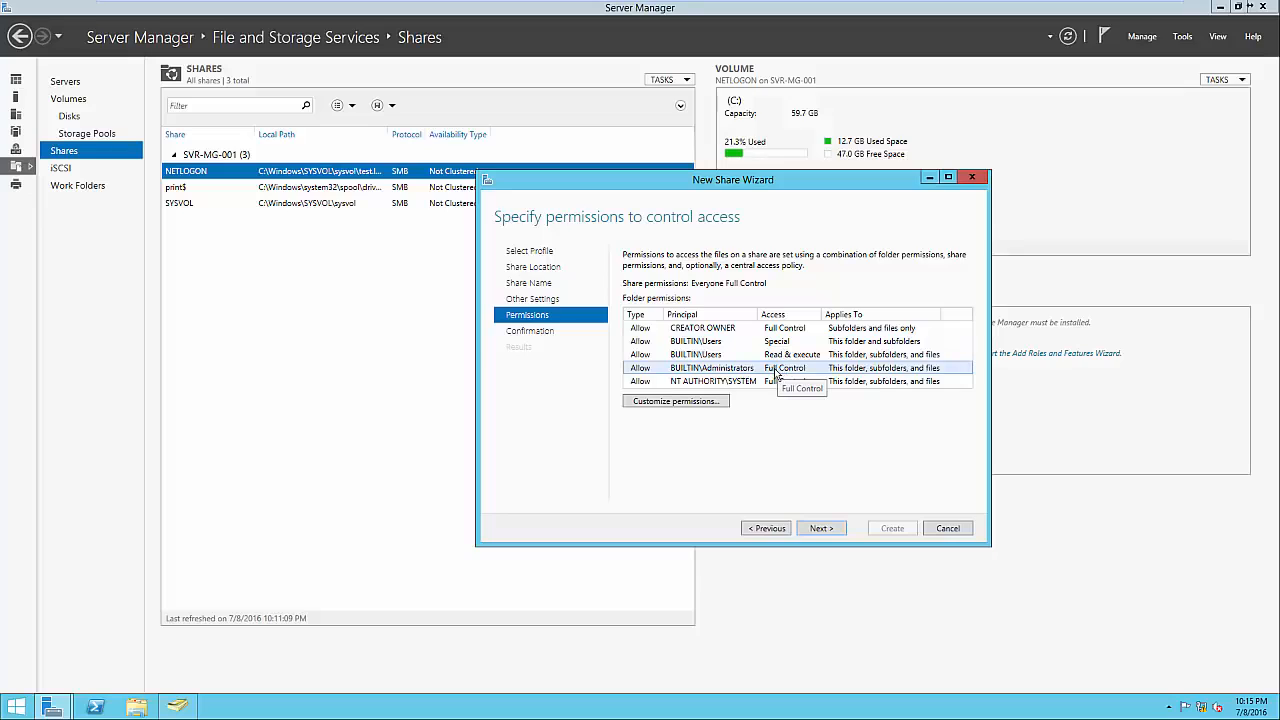
click(754, 384)
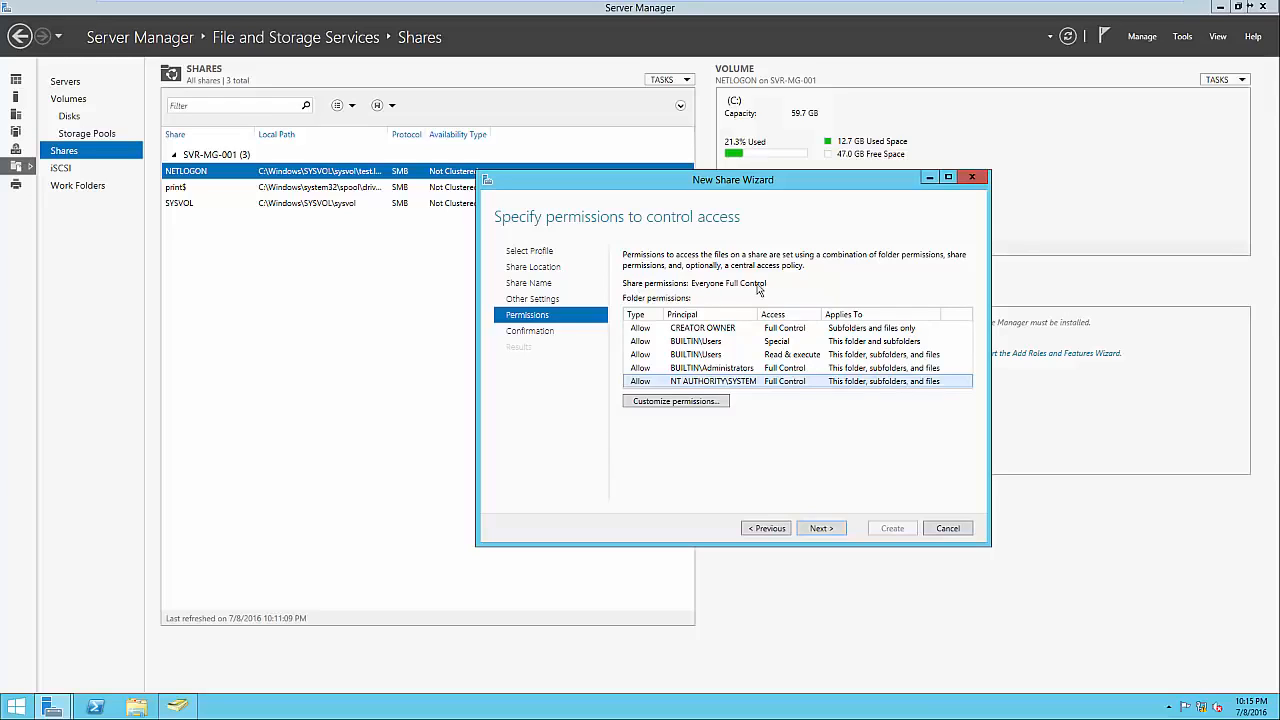
click(820, 528)
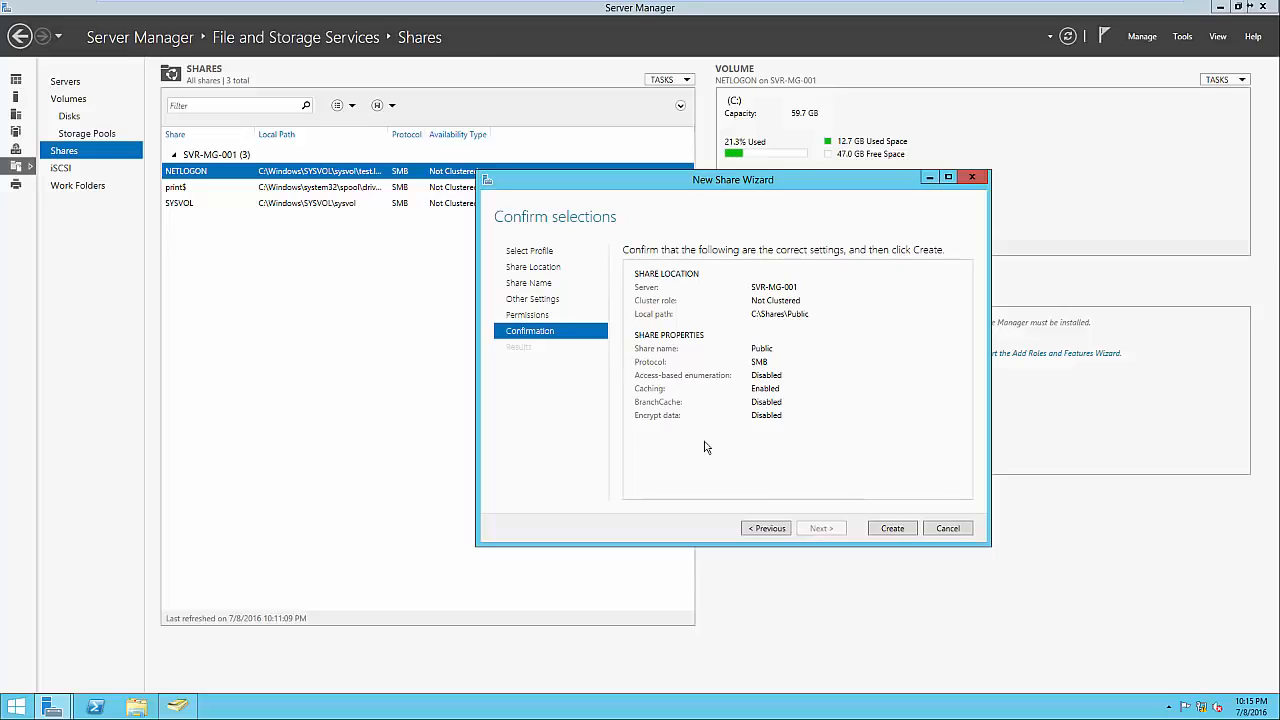
click(884, 528)
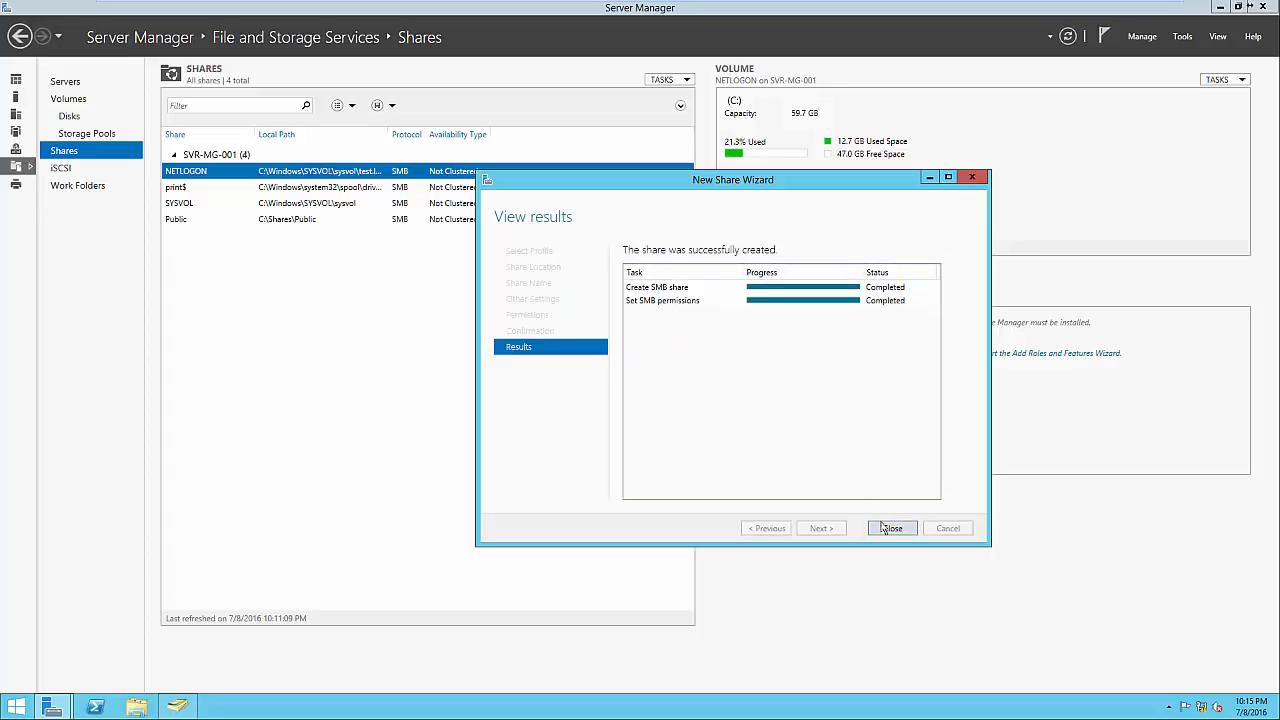
click(886, 528)
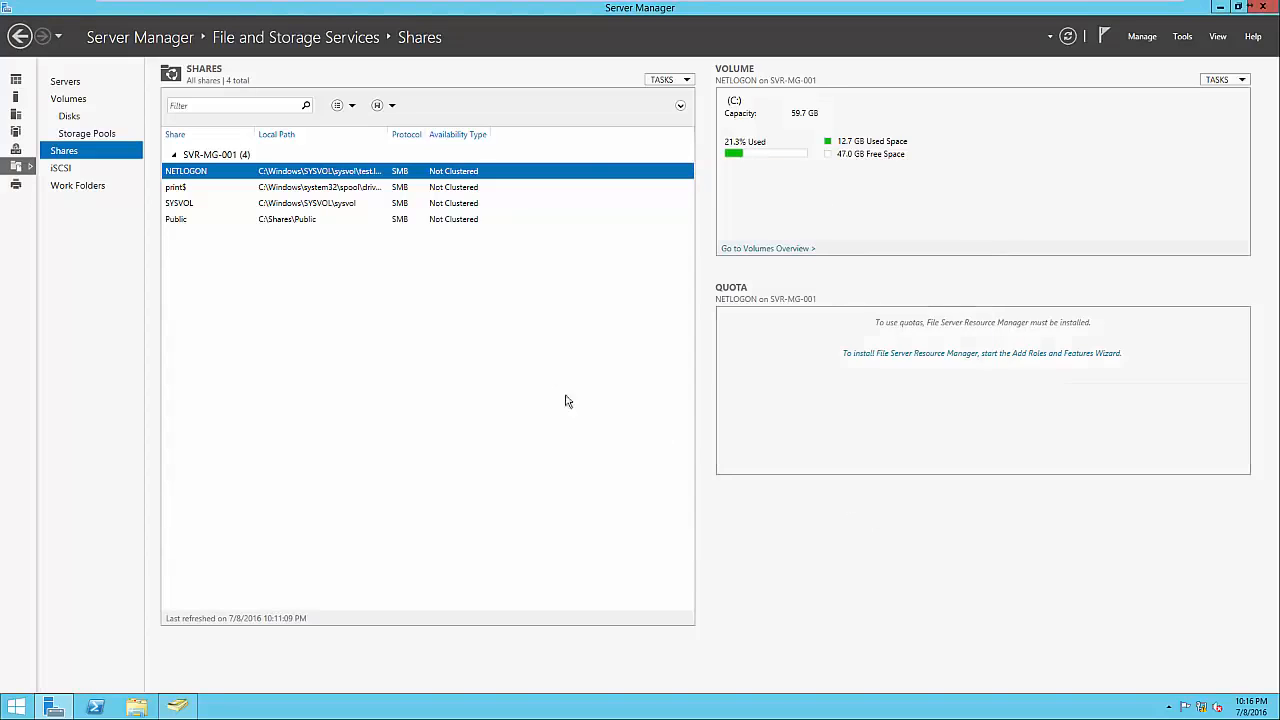
click(415, 224)
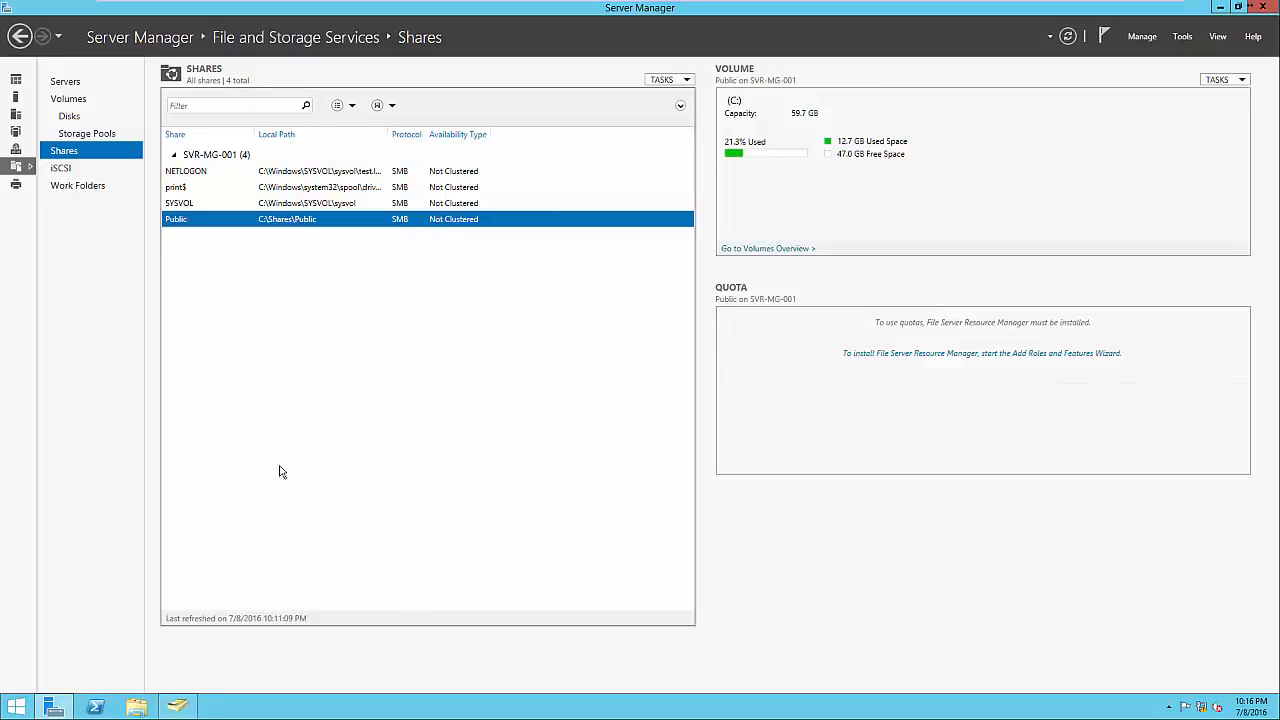
click(148, 708)
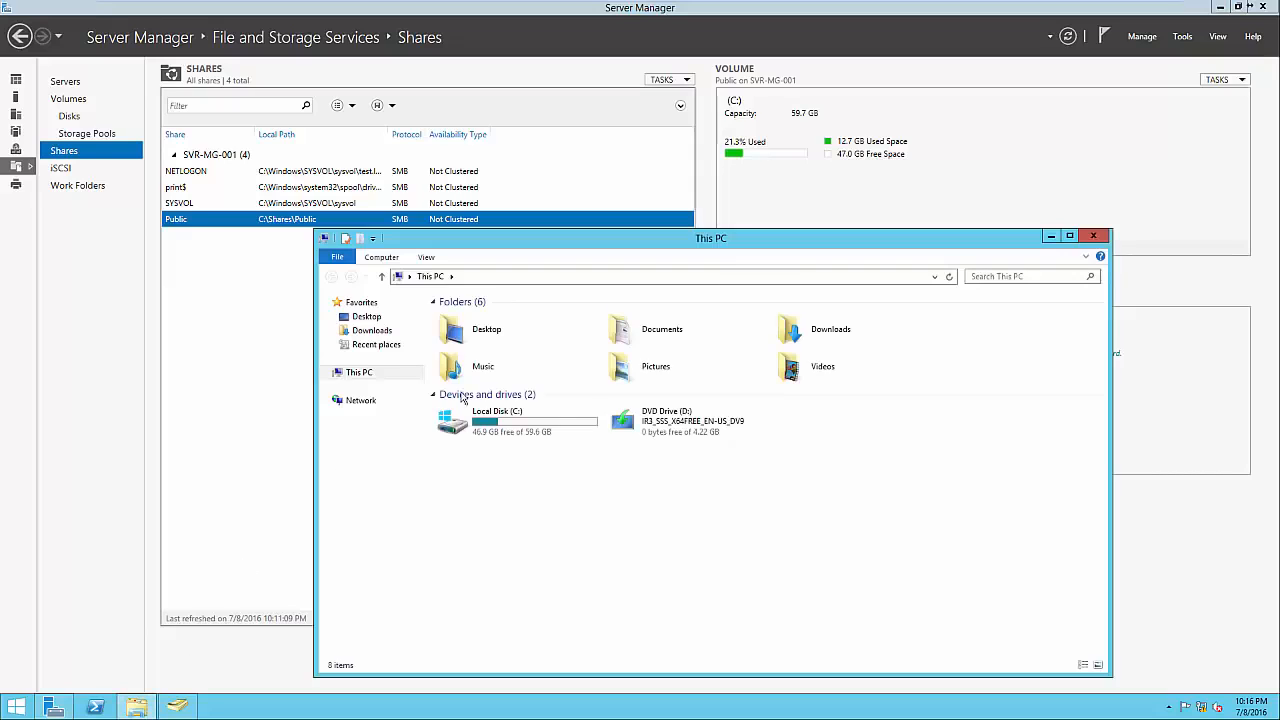
click(484, 281)
text(\\SVR-0M)
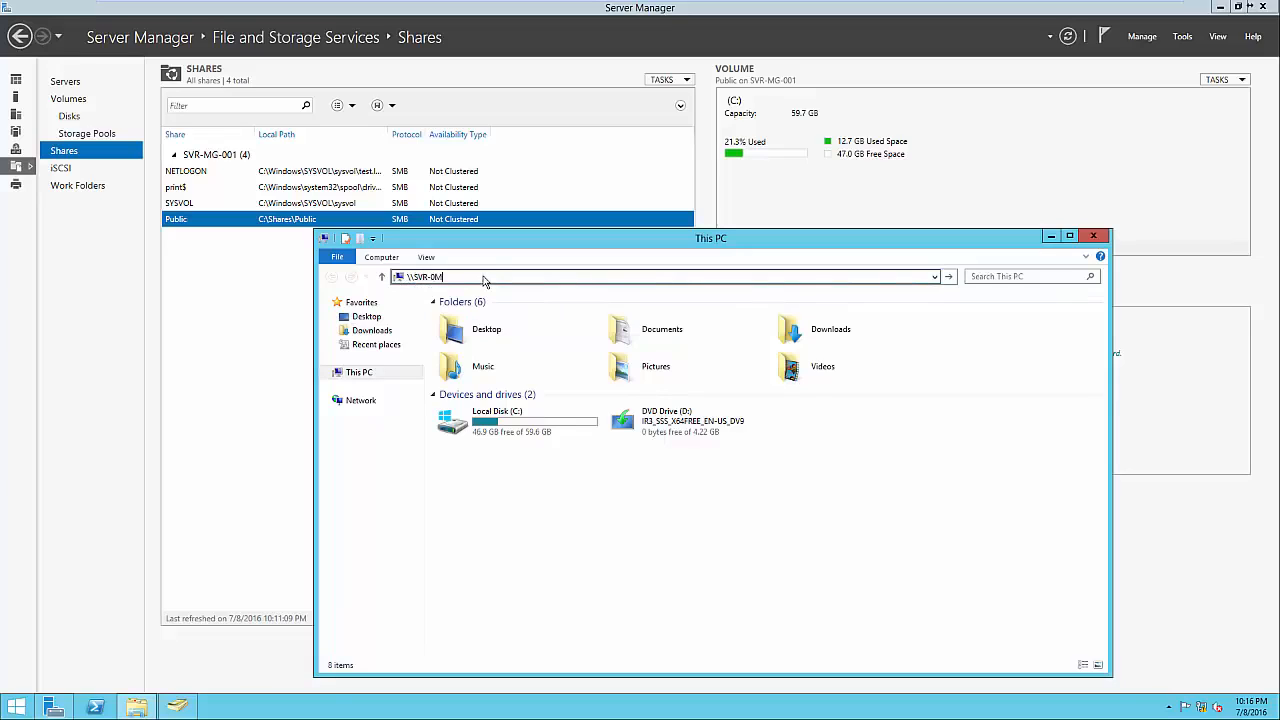
key(BackSpace)
key(BackSpace)
text(MG-001\)
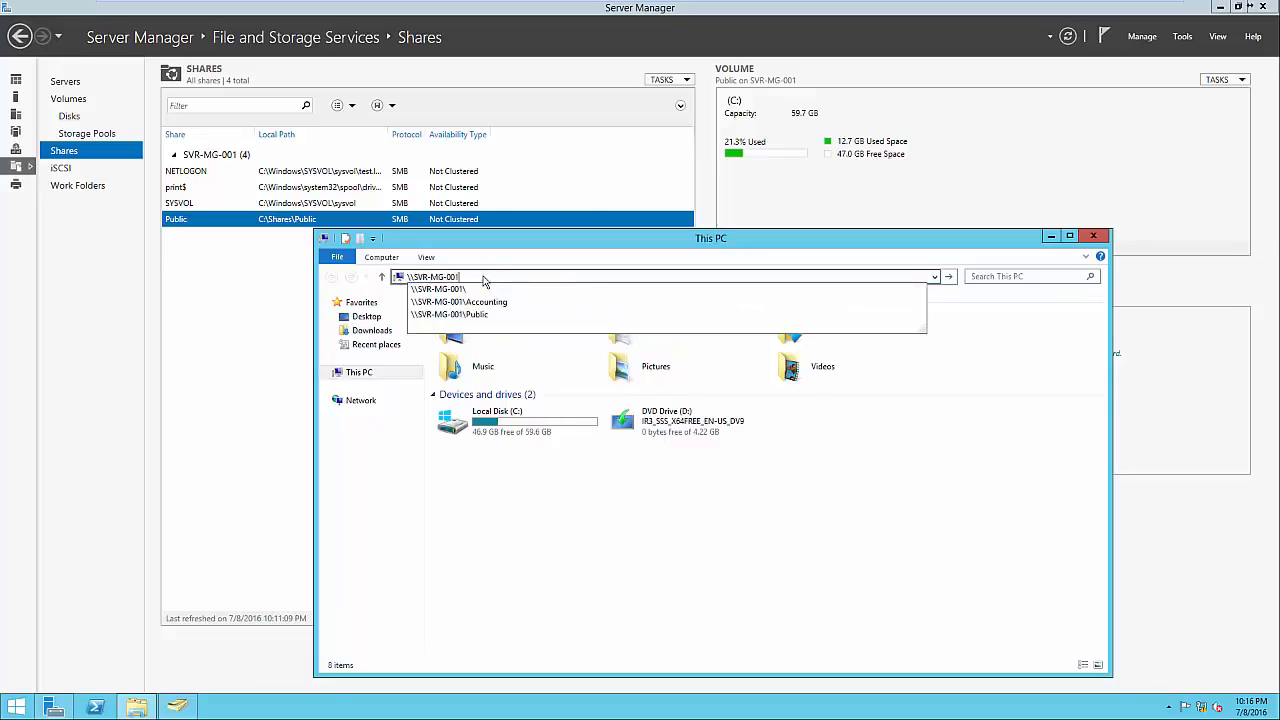
text(Public)
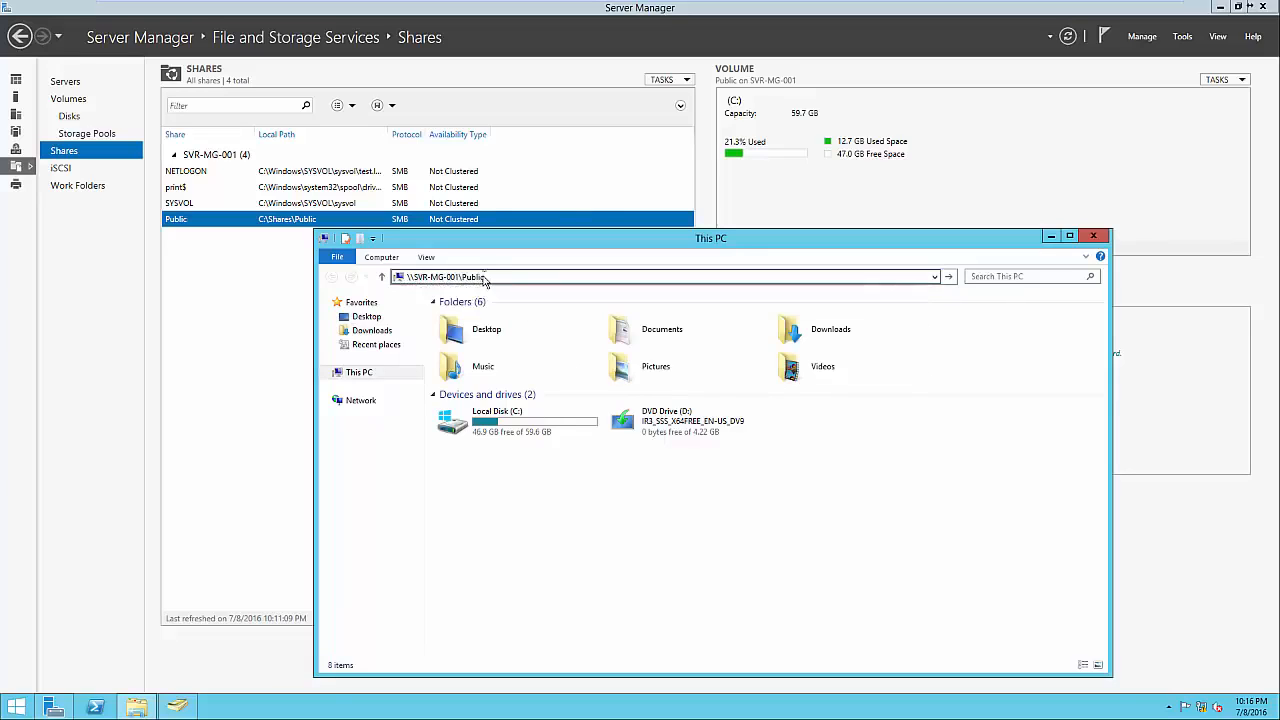
key(Return)
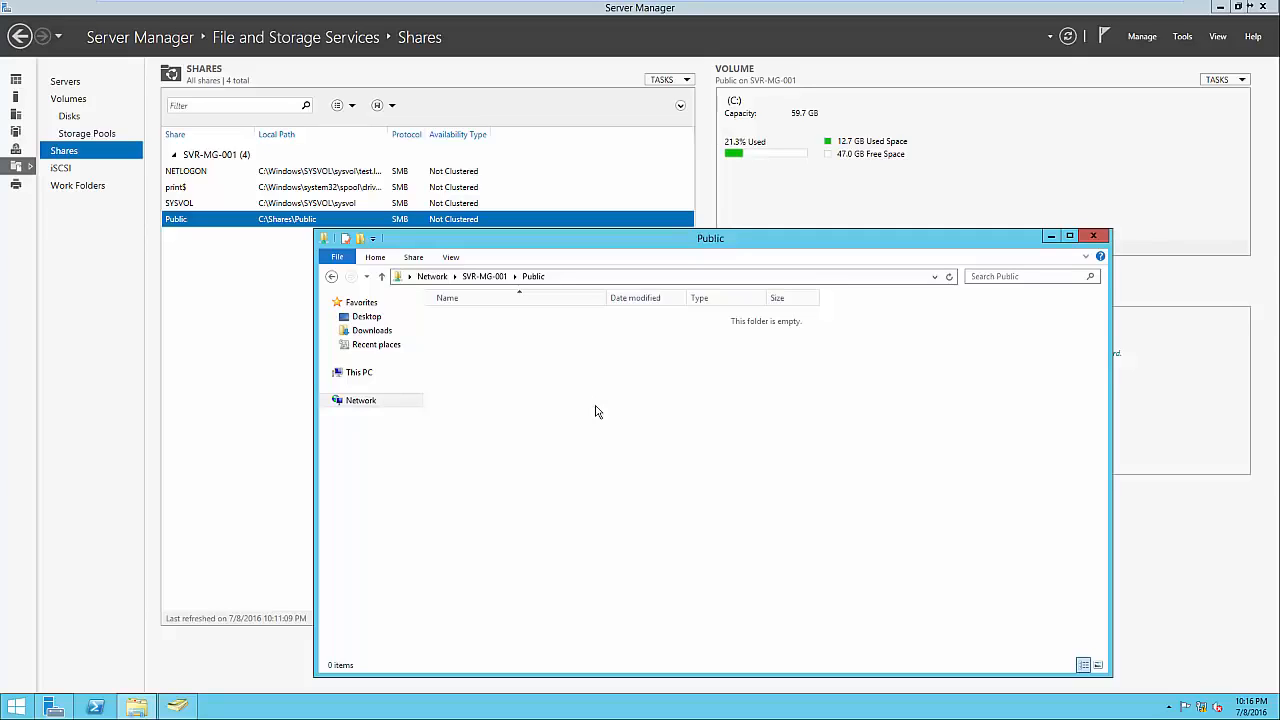
click(1095, 238)
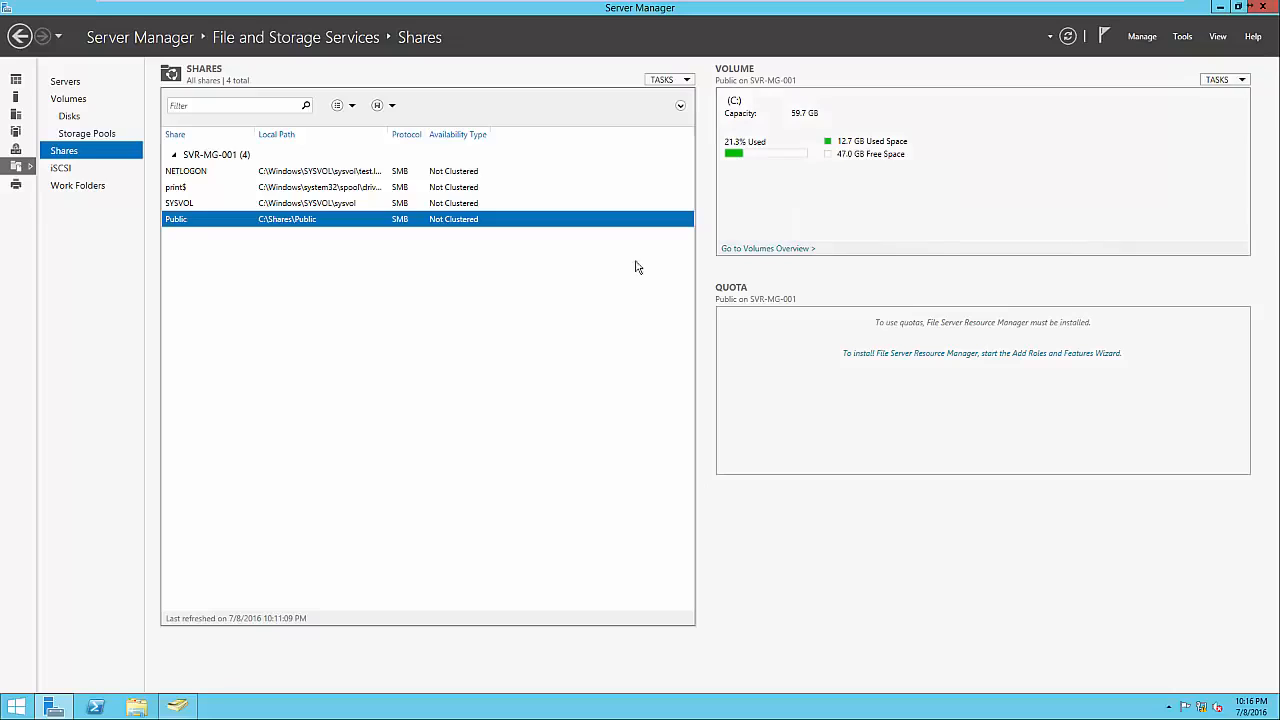
Start a quick SMB share on volume C: named Accounting, at C:\Shares\Accounting and \\SVR-MG-001\Accounting.
right_click(567, 268)
click(584, 277)
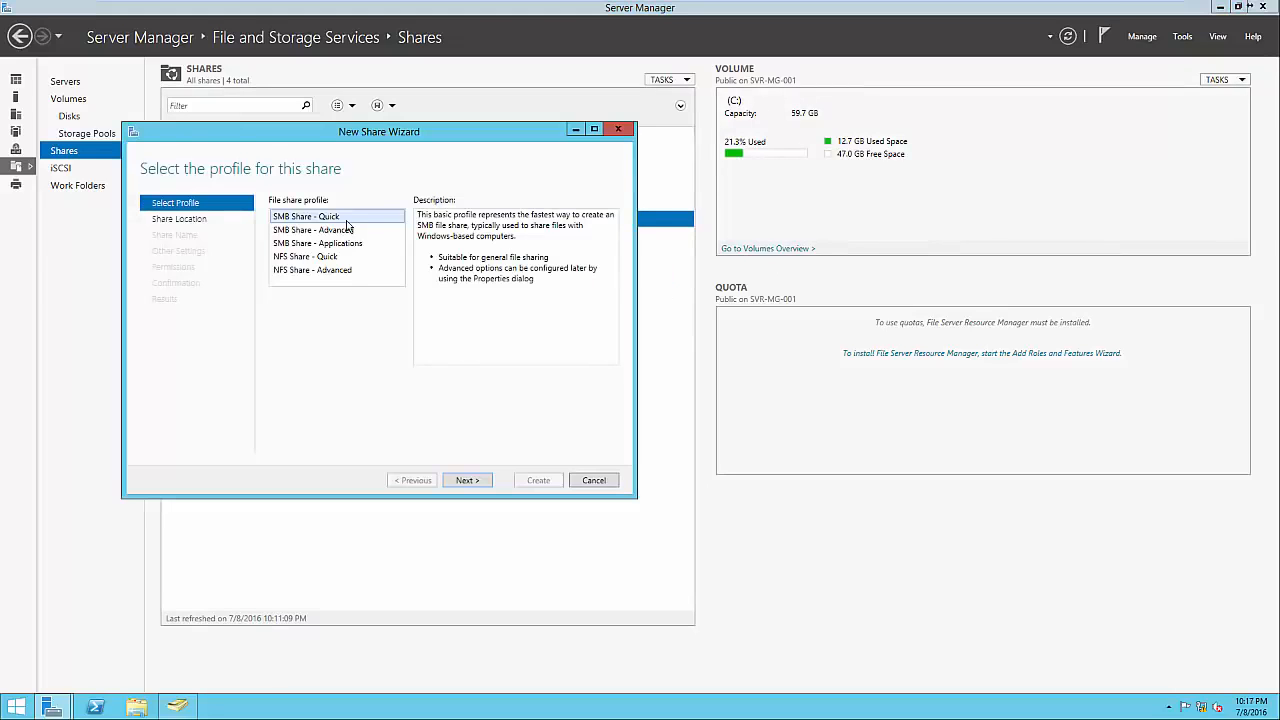
click(466, 481)
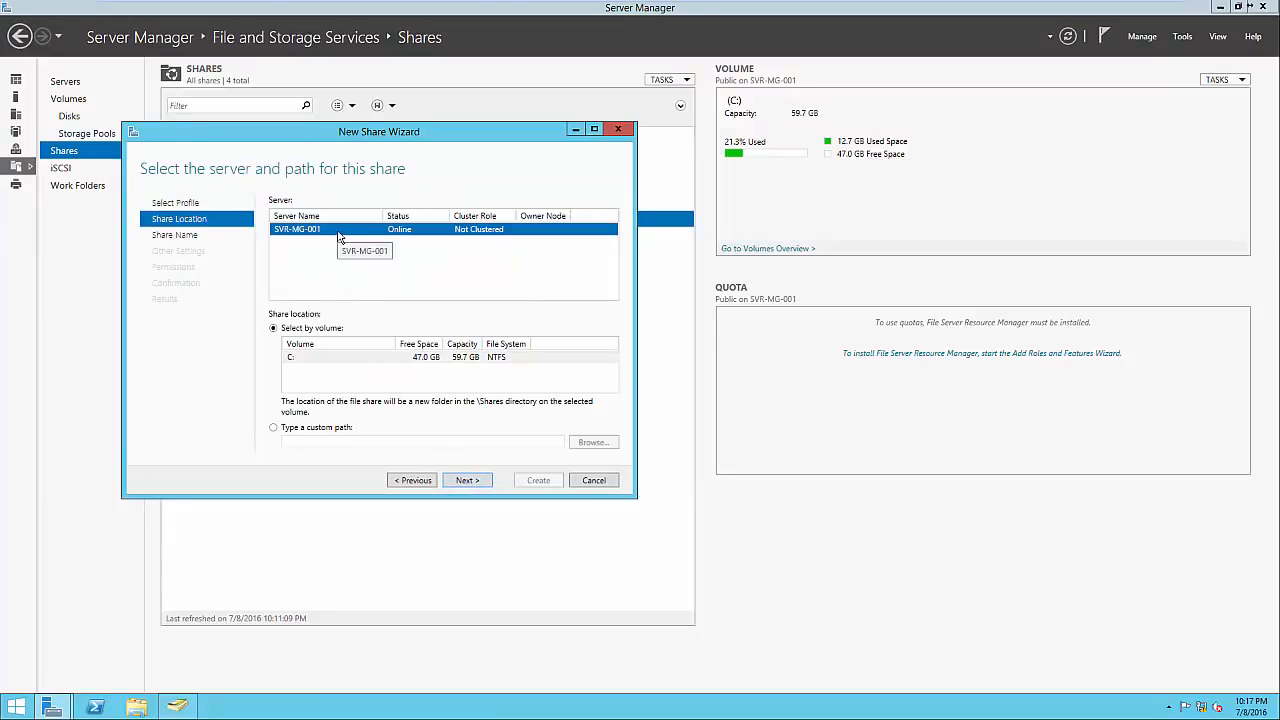
click(470, 480)
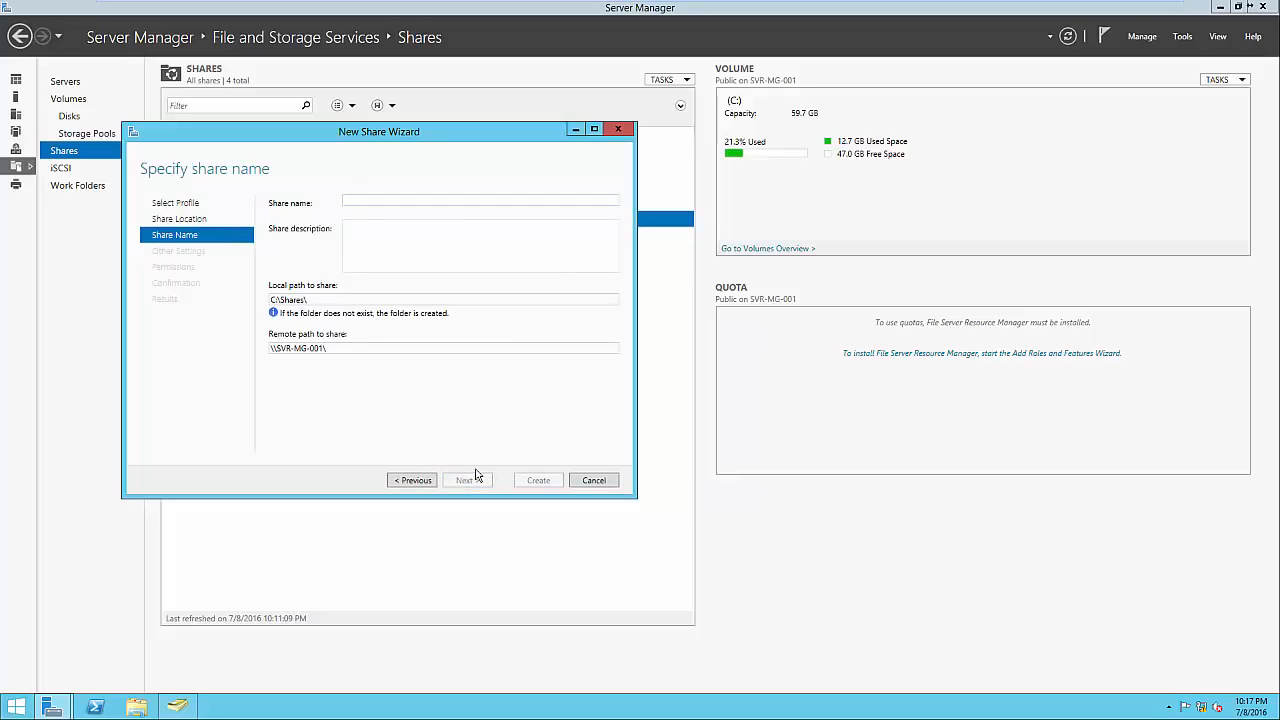
text(Accounting)
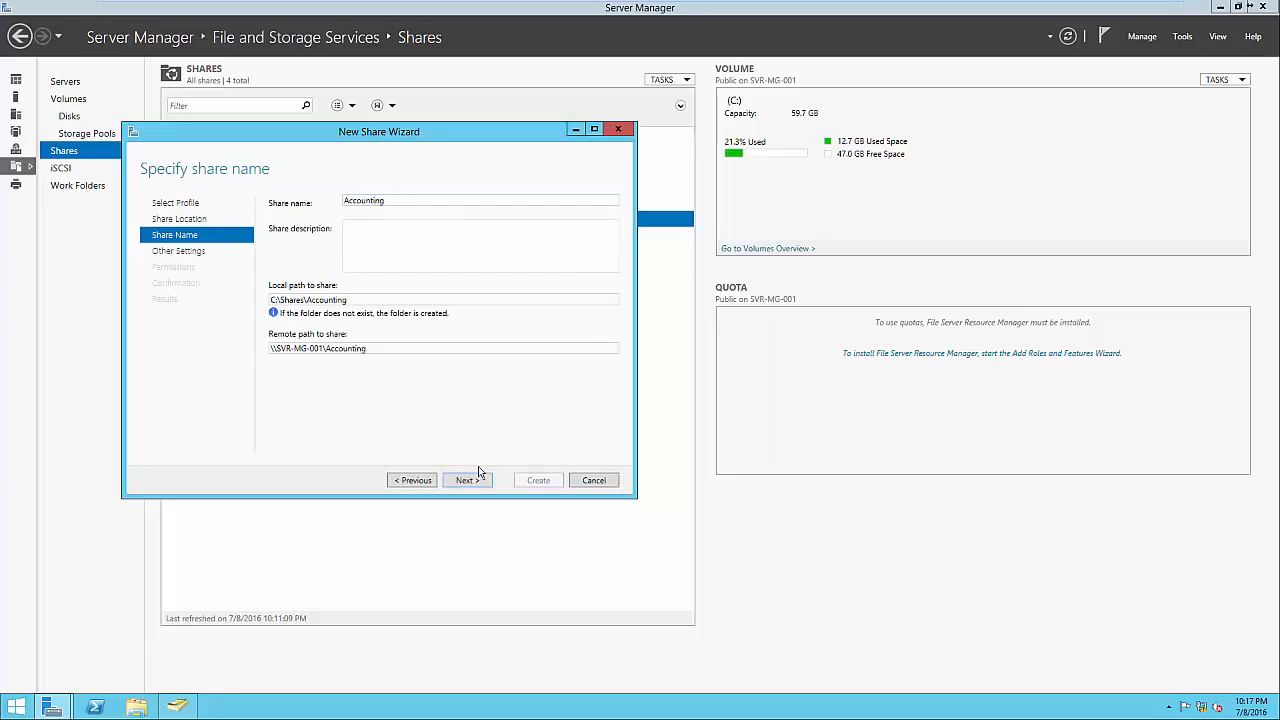
double_click(360, 300)
click(370, 302)
double_click(386, 349)
click(386, 350)
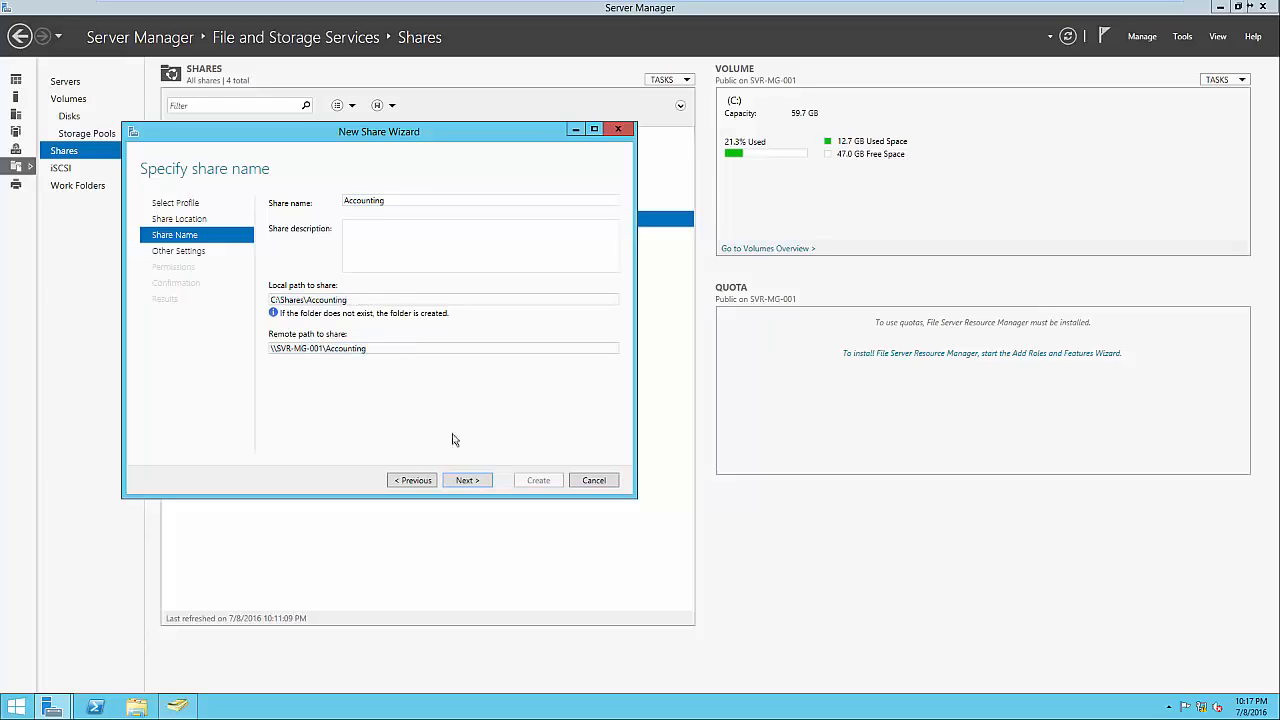
click(467, 480)
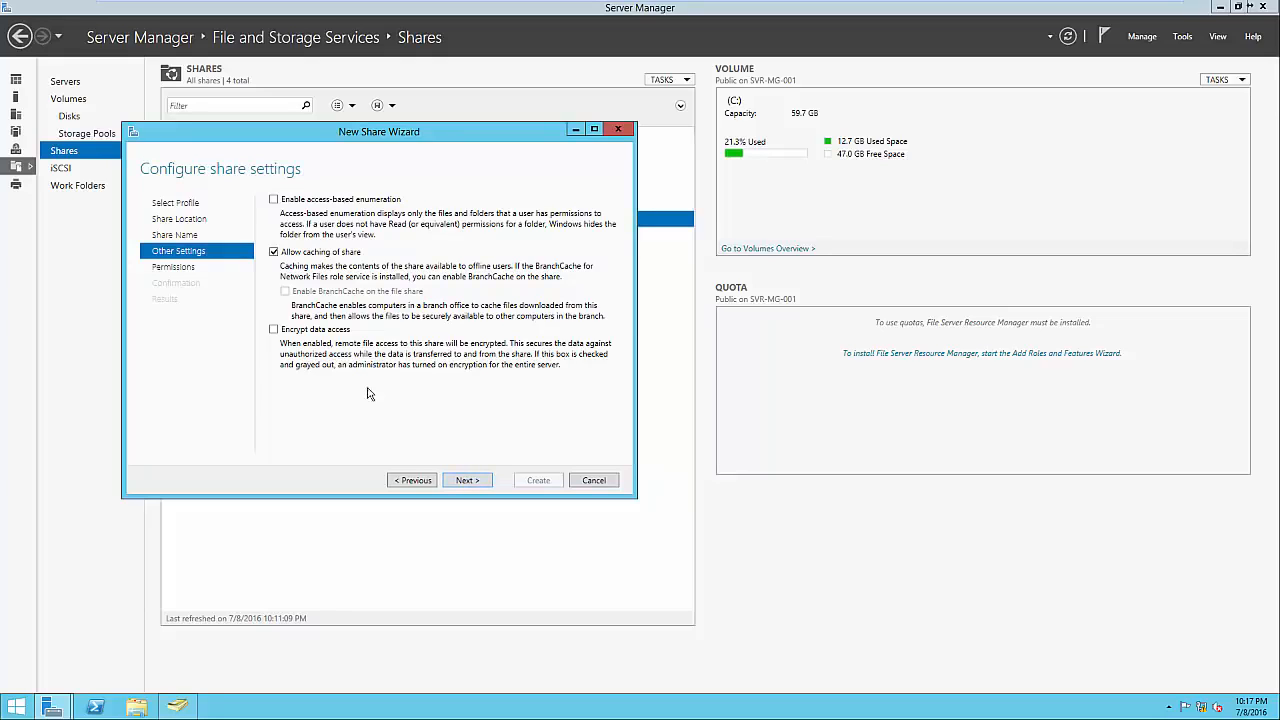
Disable inheritance on the Accounting folder, converting inherited entries to explicit permissions.
click(467, 480)
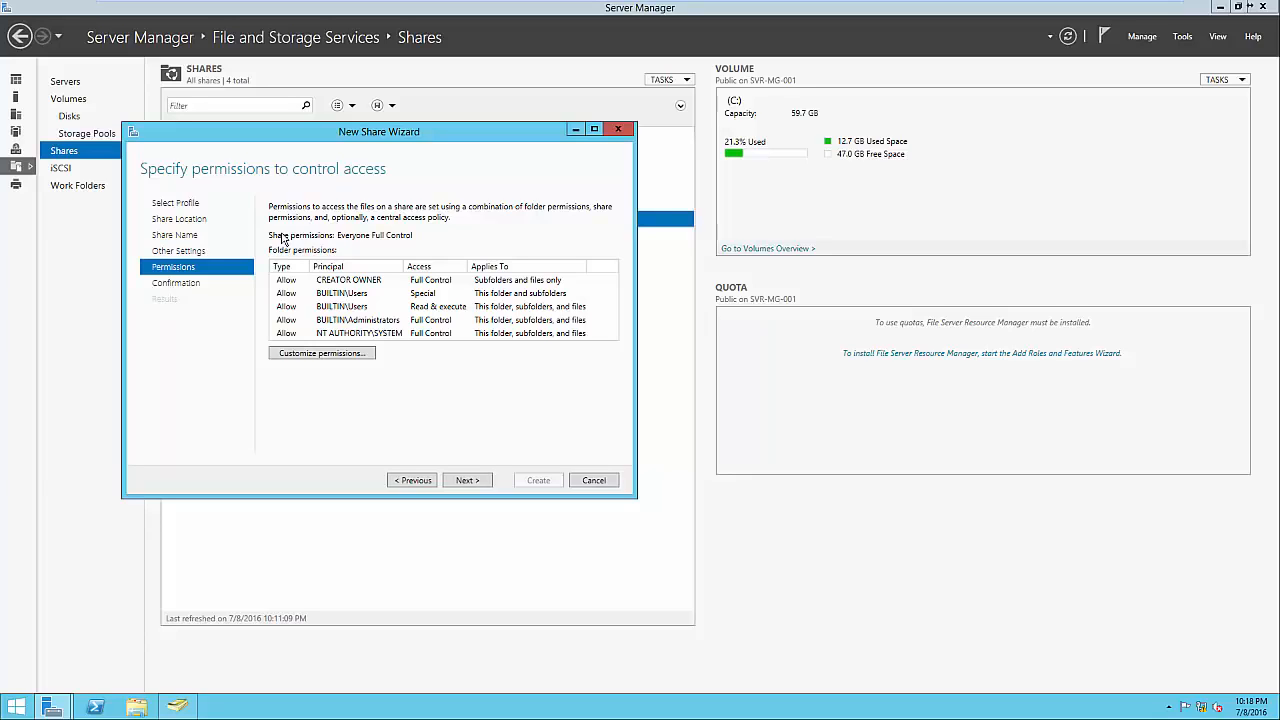
click(356, 356)
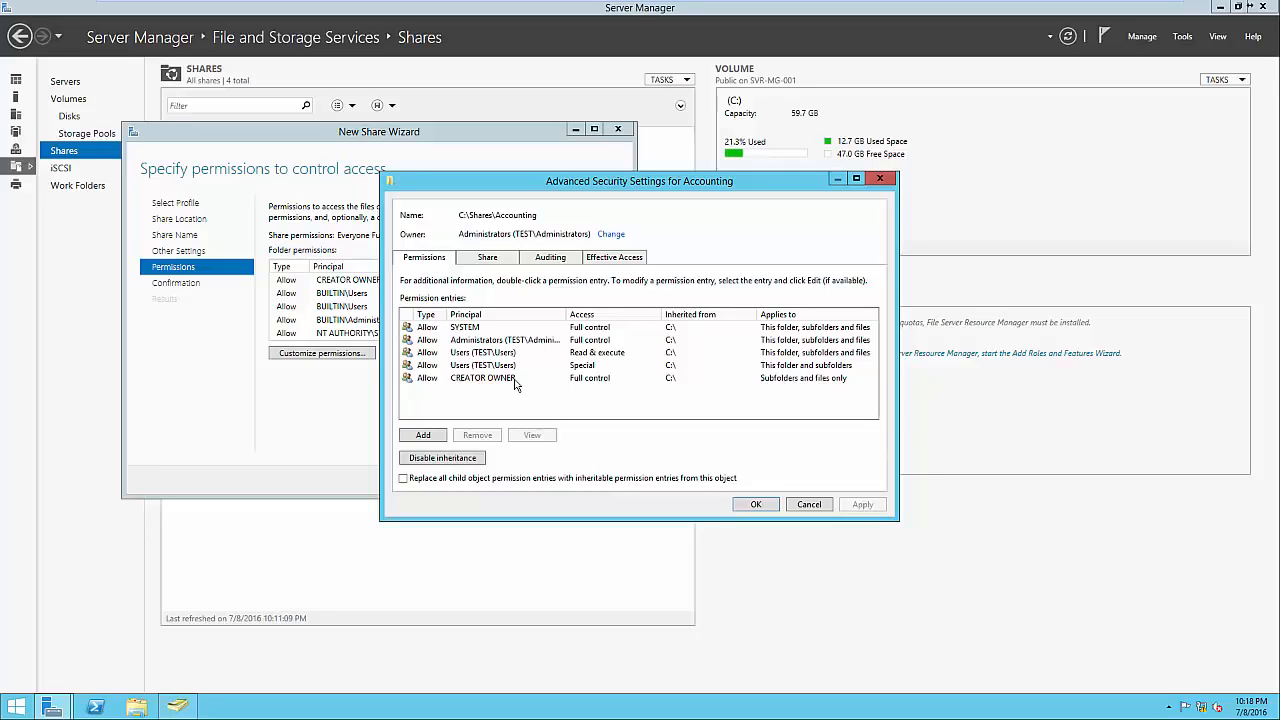
click(442, 458)
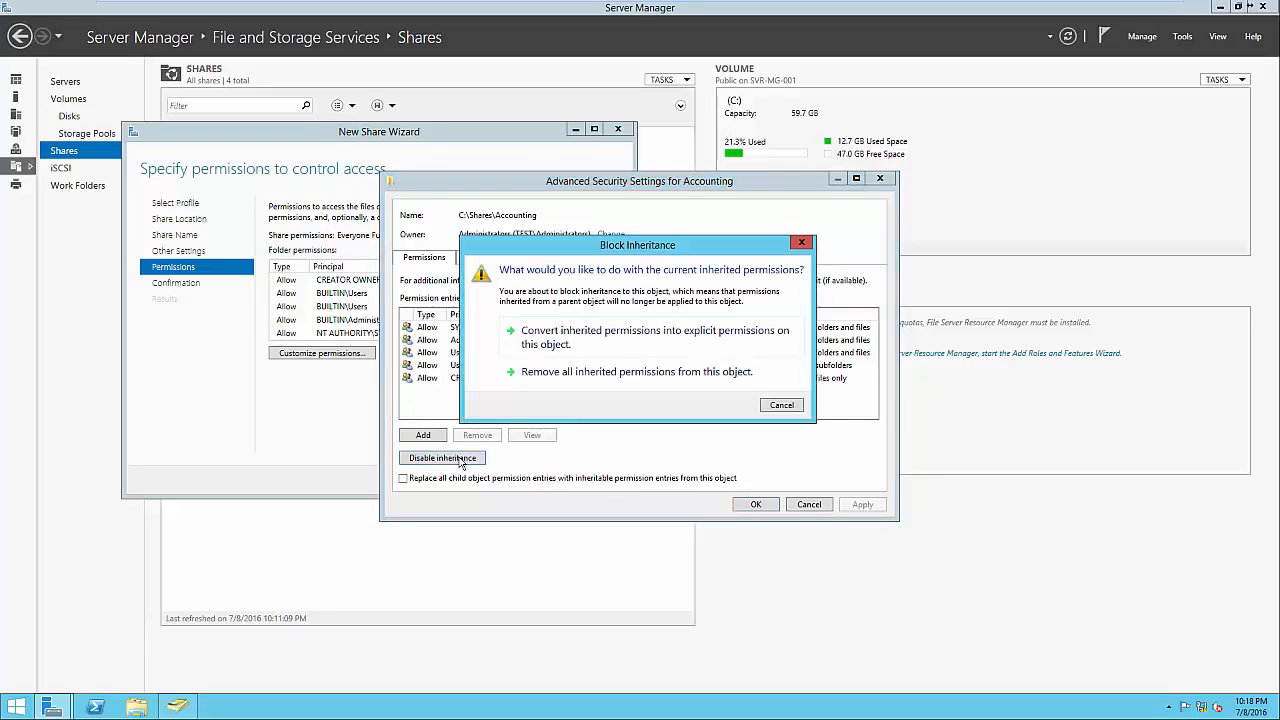
click(566, 345)
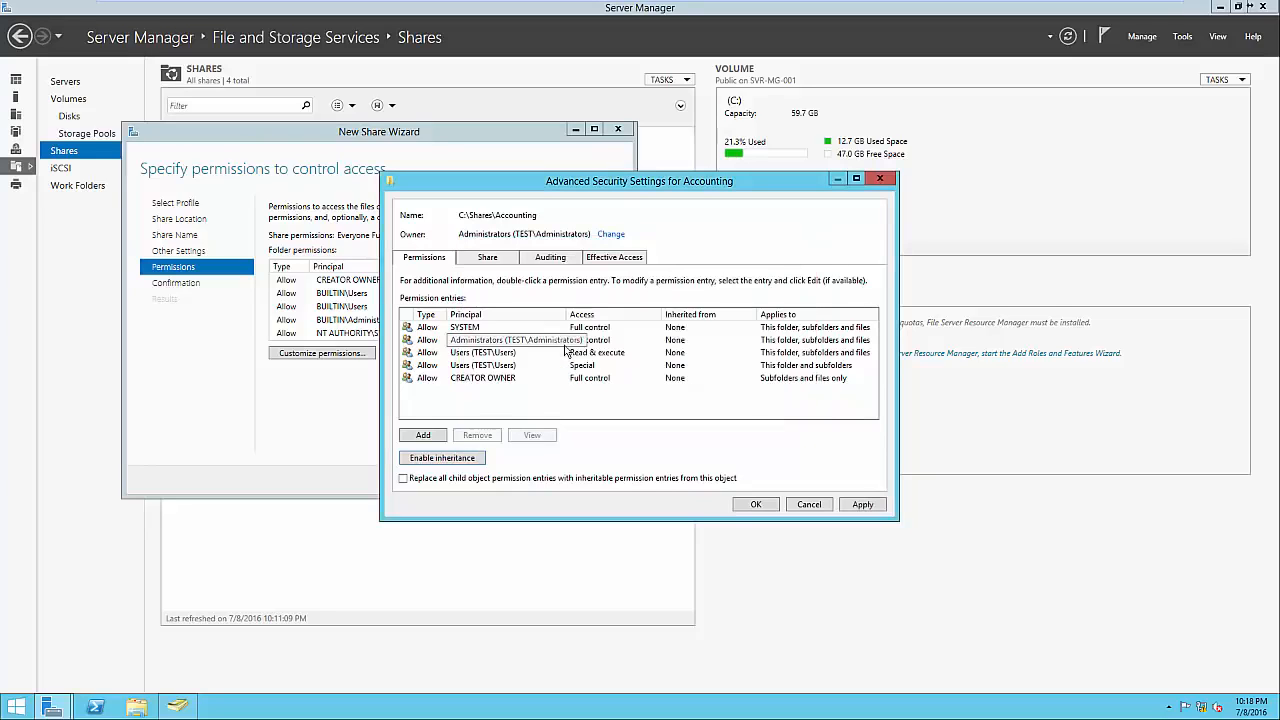
Remove both Users permission entries (Read & execute and Special) from the Accounting folder.
click(482, 354)
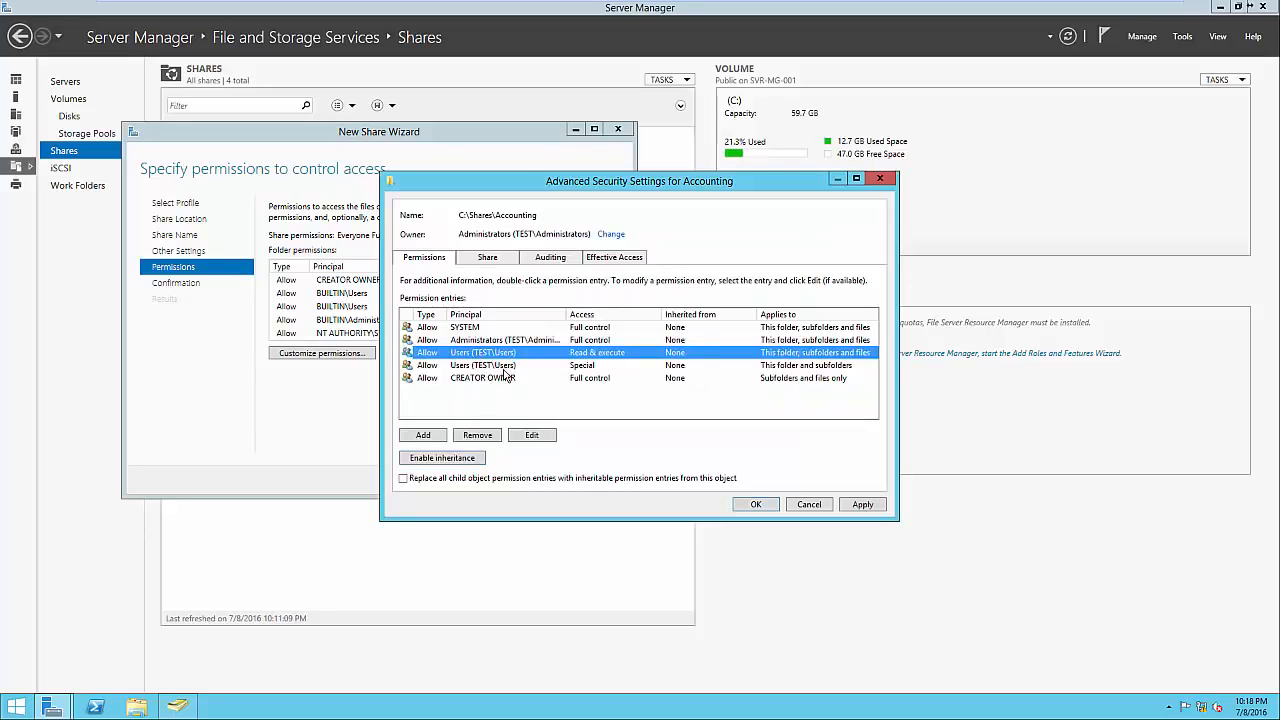
click(490, 434)
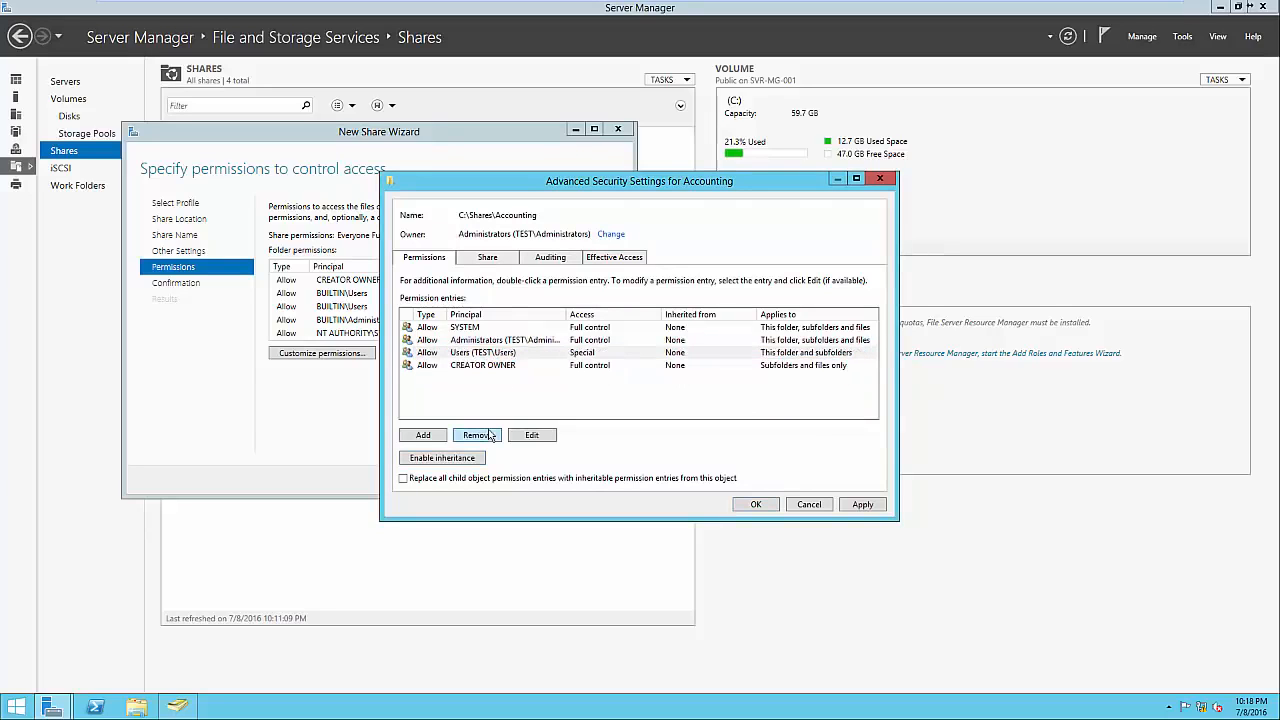
click(492, 356)
click(487, 432)
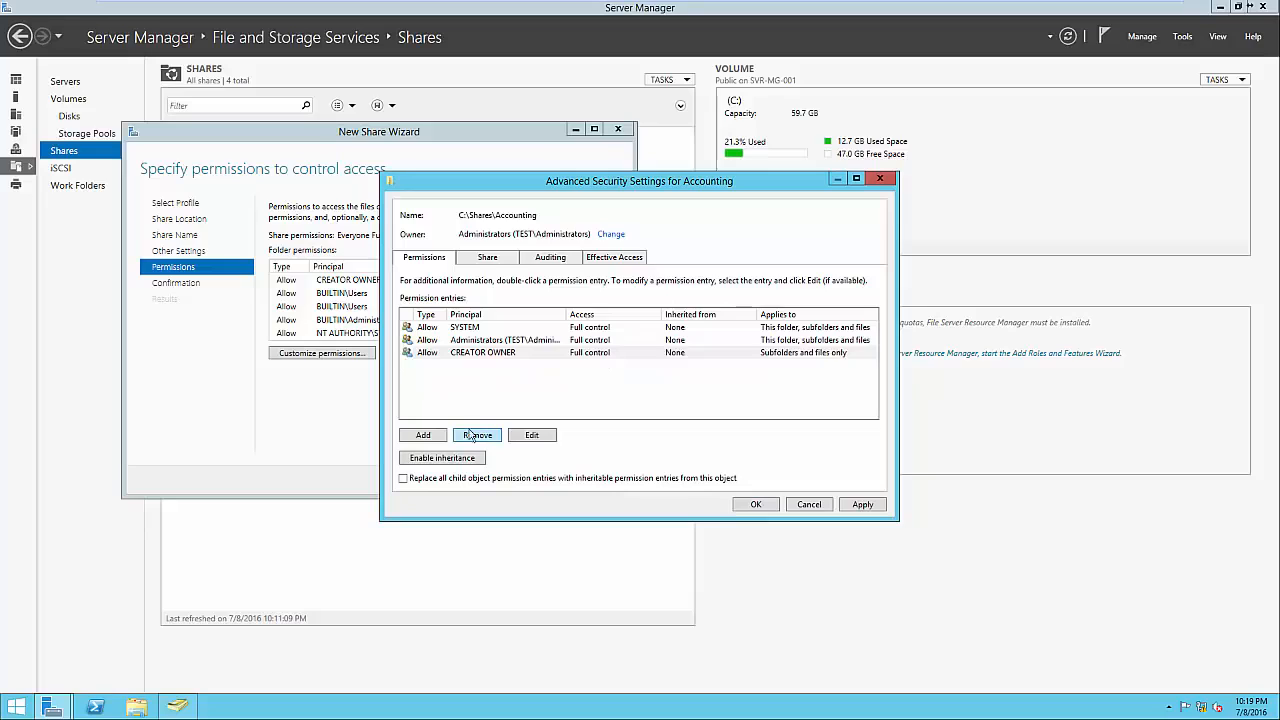
click(437, 438)
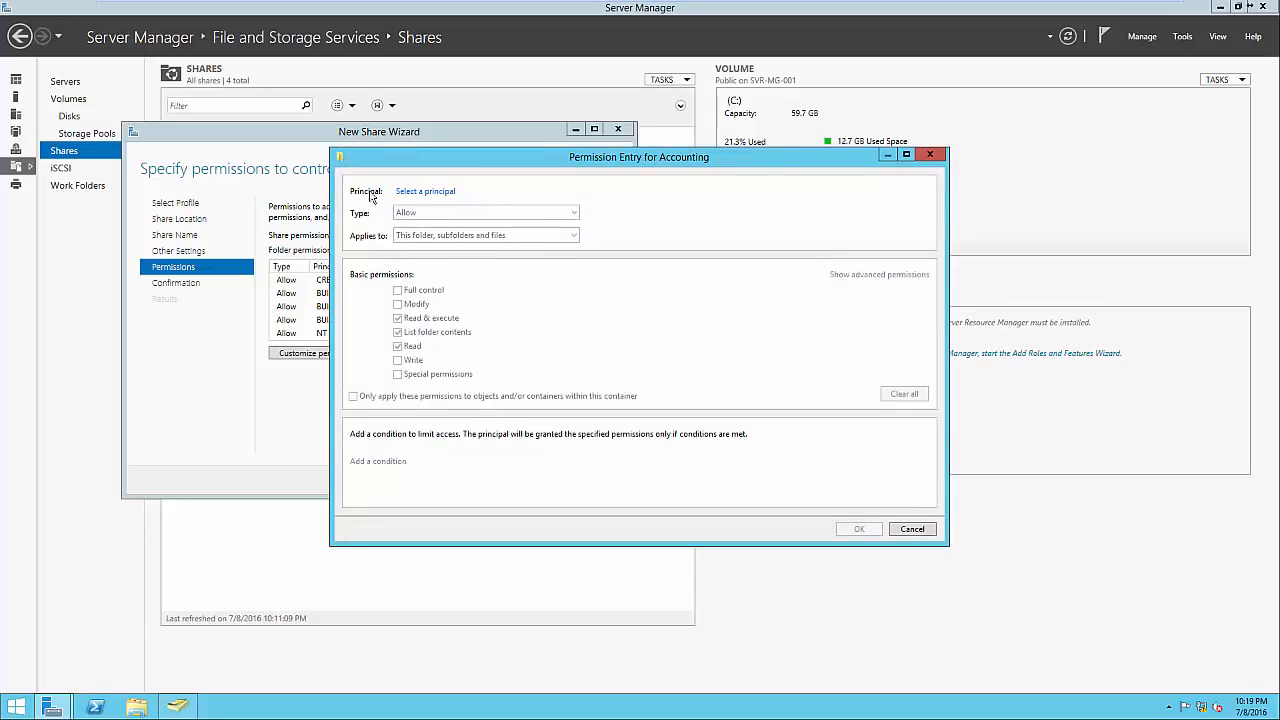
Add a permission entry granting the Accounting group Full control.
click(424, 191)
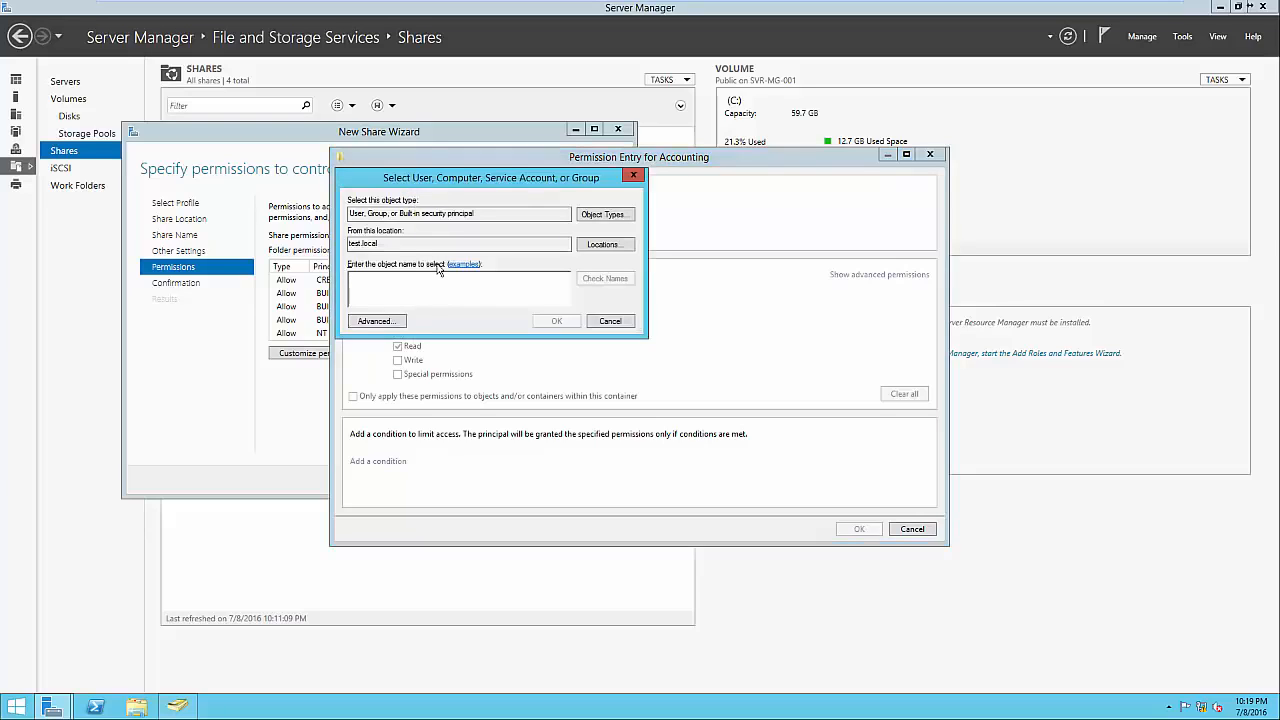
text(Accounting)
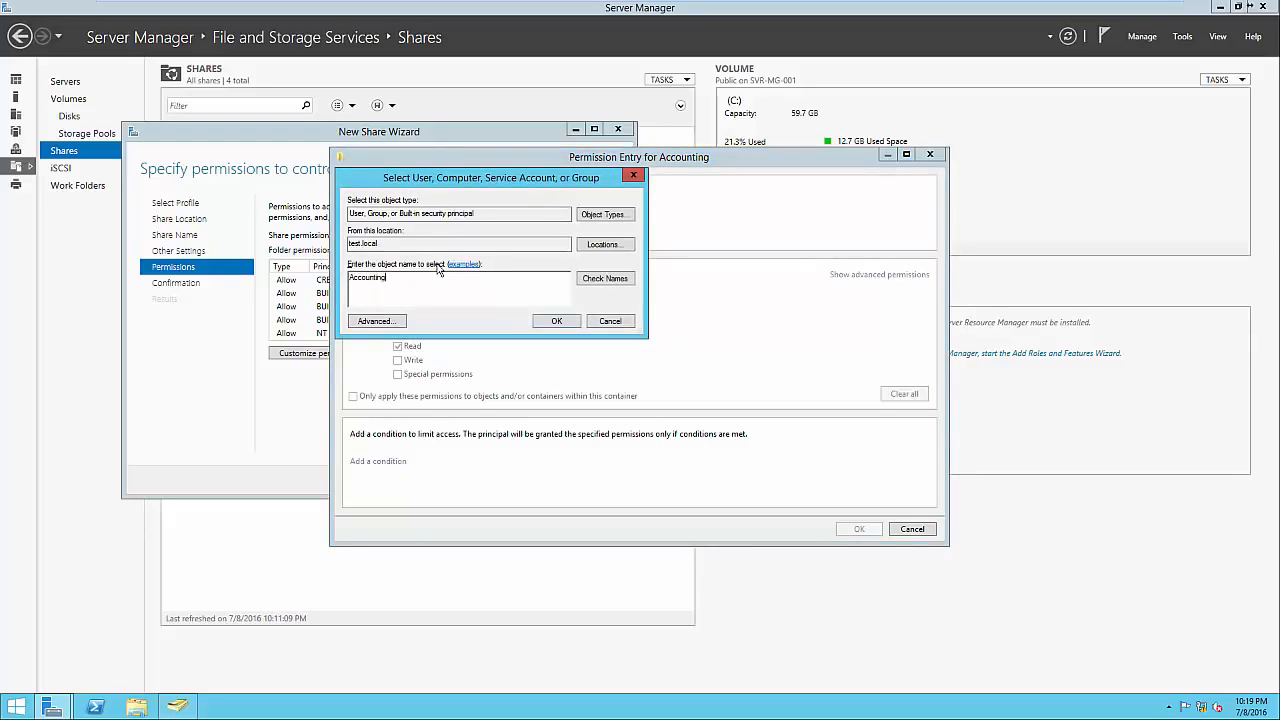
click(556, 321)
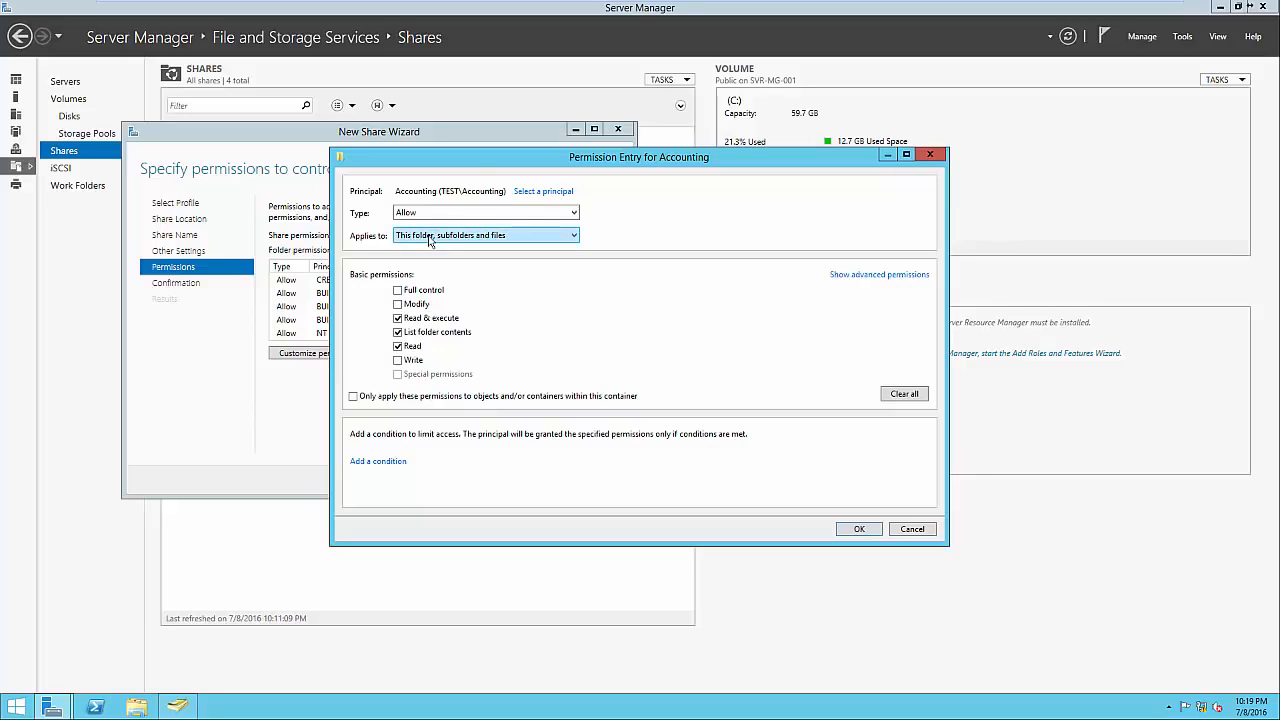
click(399, 291)
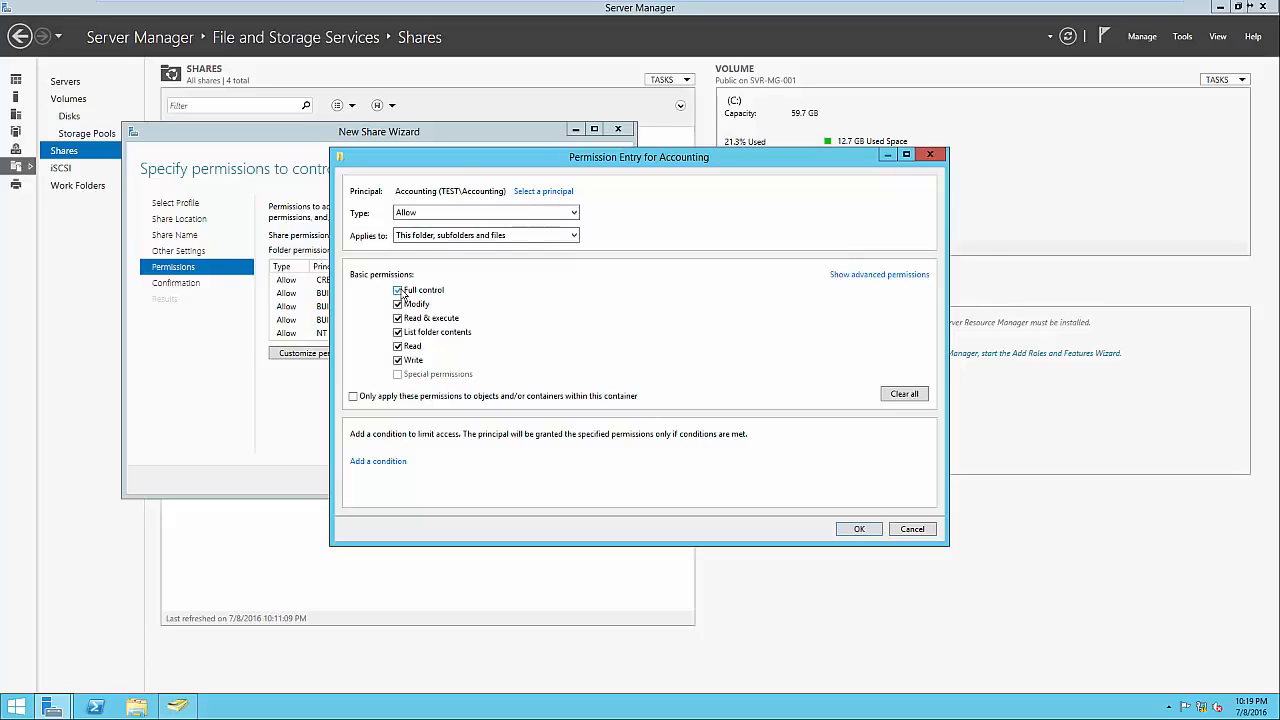
click(857, 530)
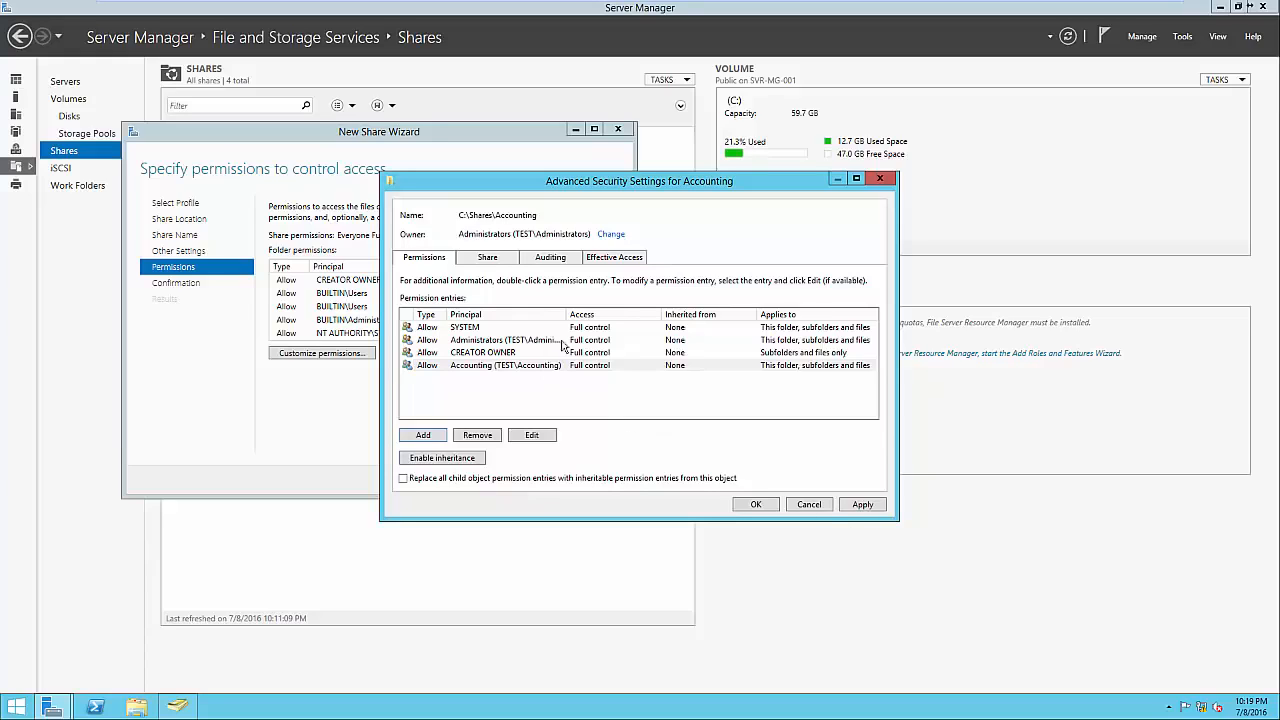
Apply the folder permissions and create the Accounting share.
drag(565, 316, 630, 316)
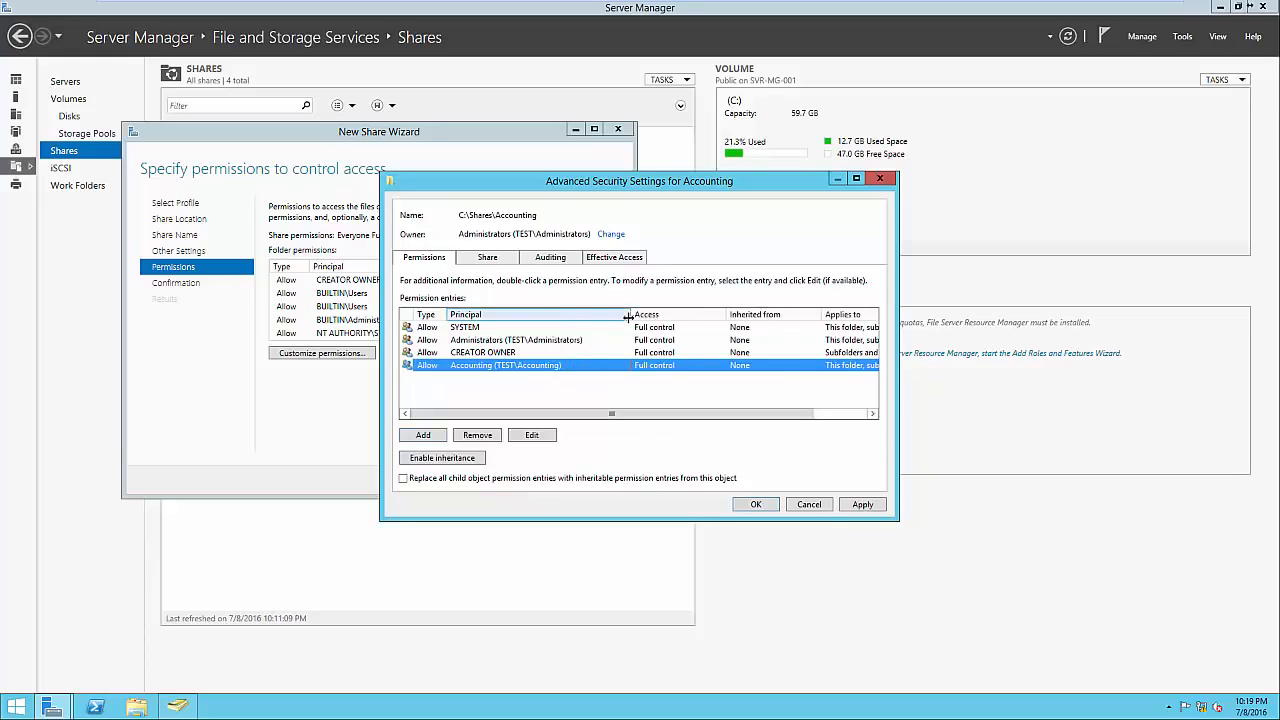
click(543, 341)
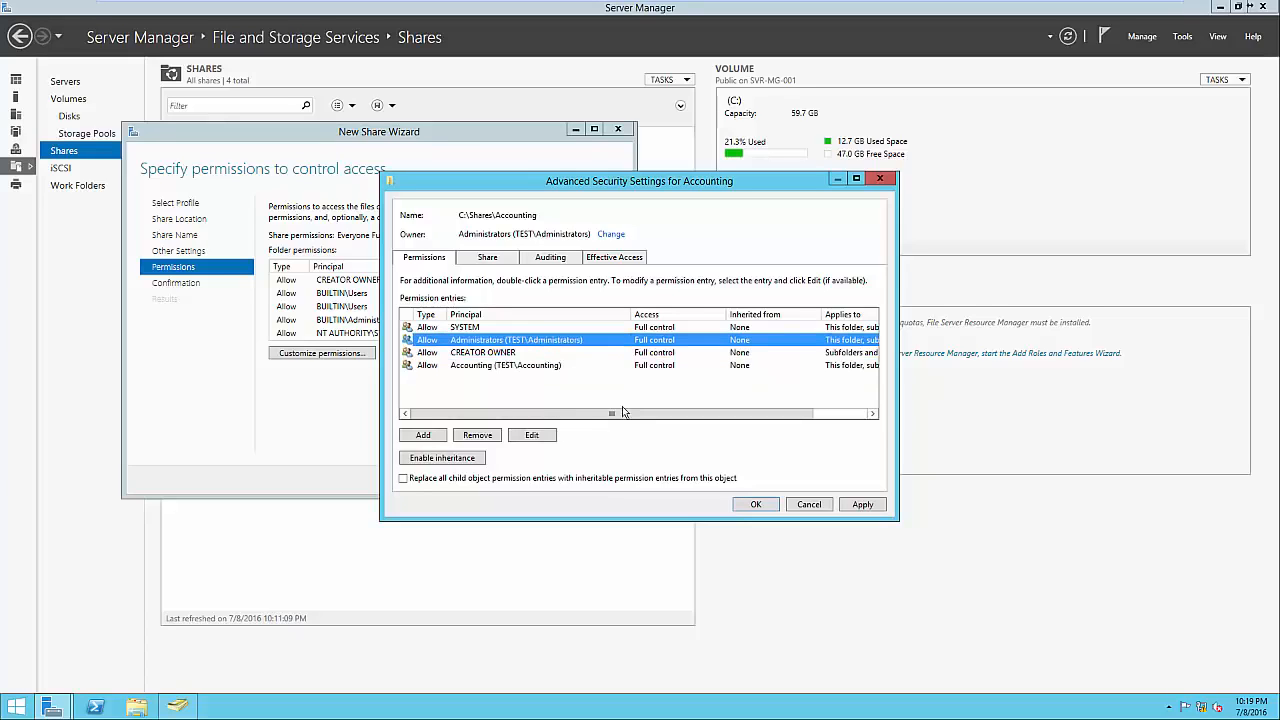
click(753, 505)
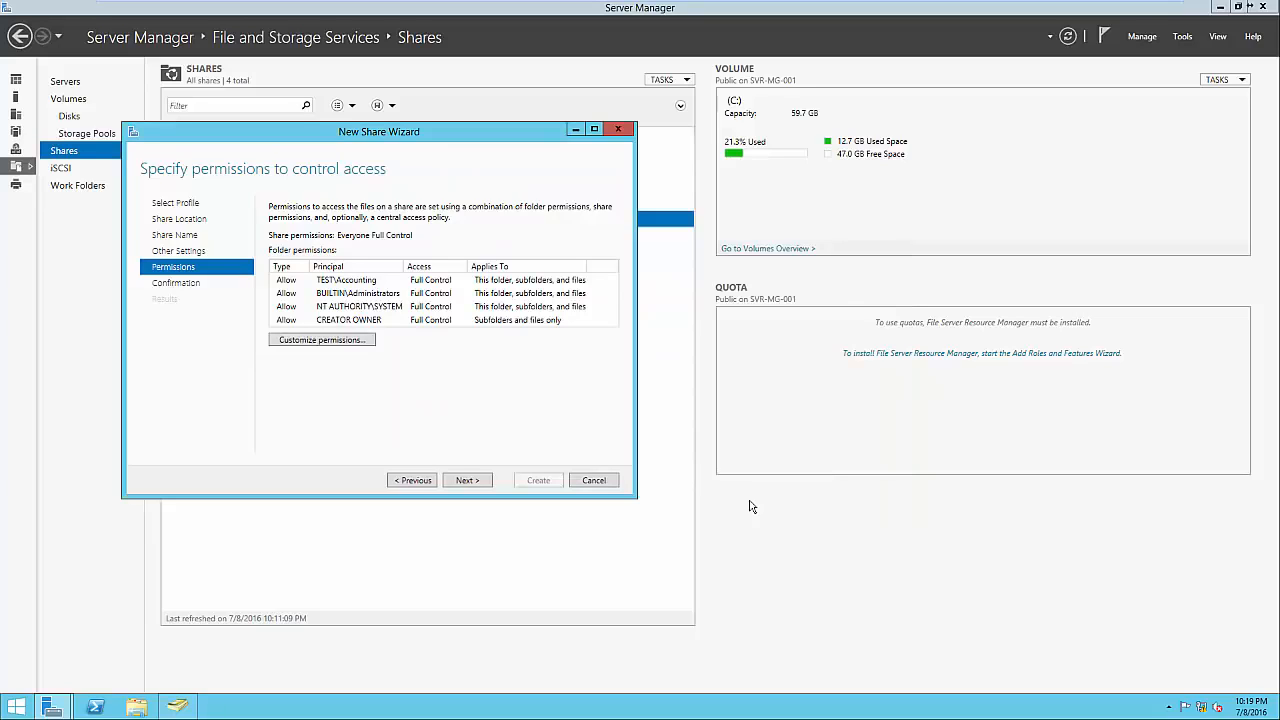
click(486, 480)
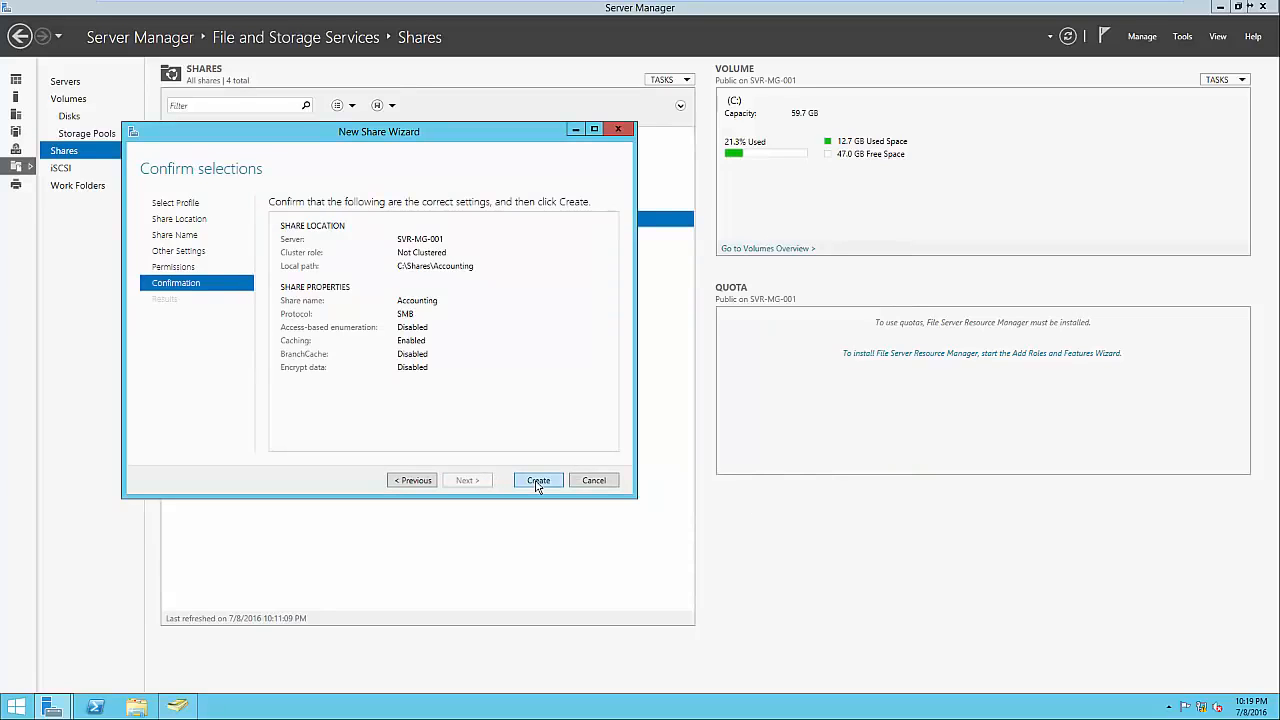
click(538, 480)
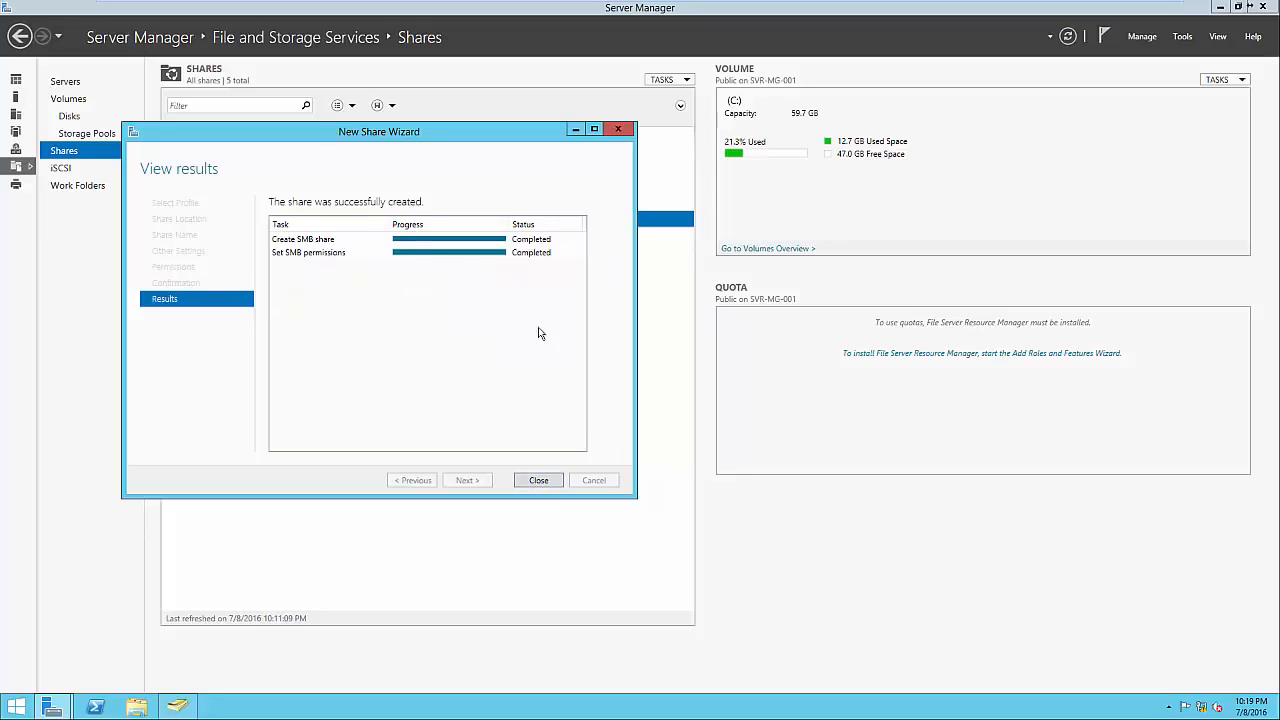
click(543, 479)
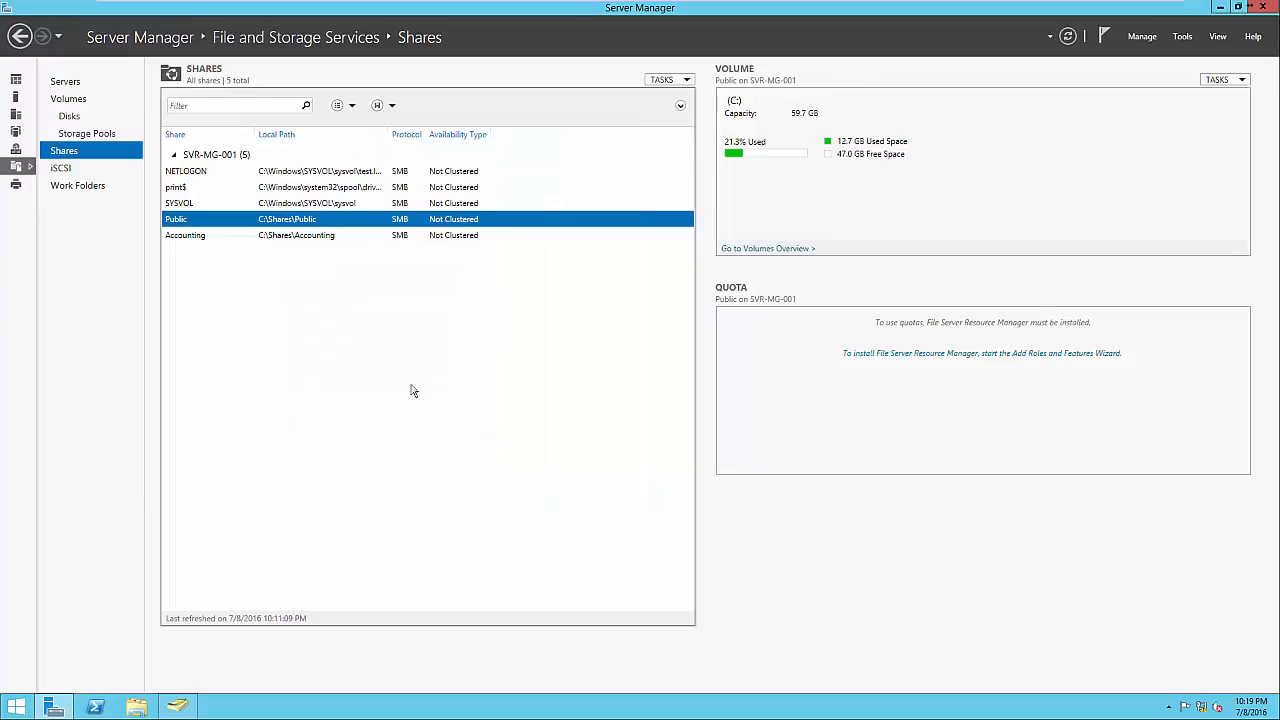
Open \\SVR-MG-001\Accounting in File Explorer, then go up to the server's share list.
click(331, 237)
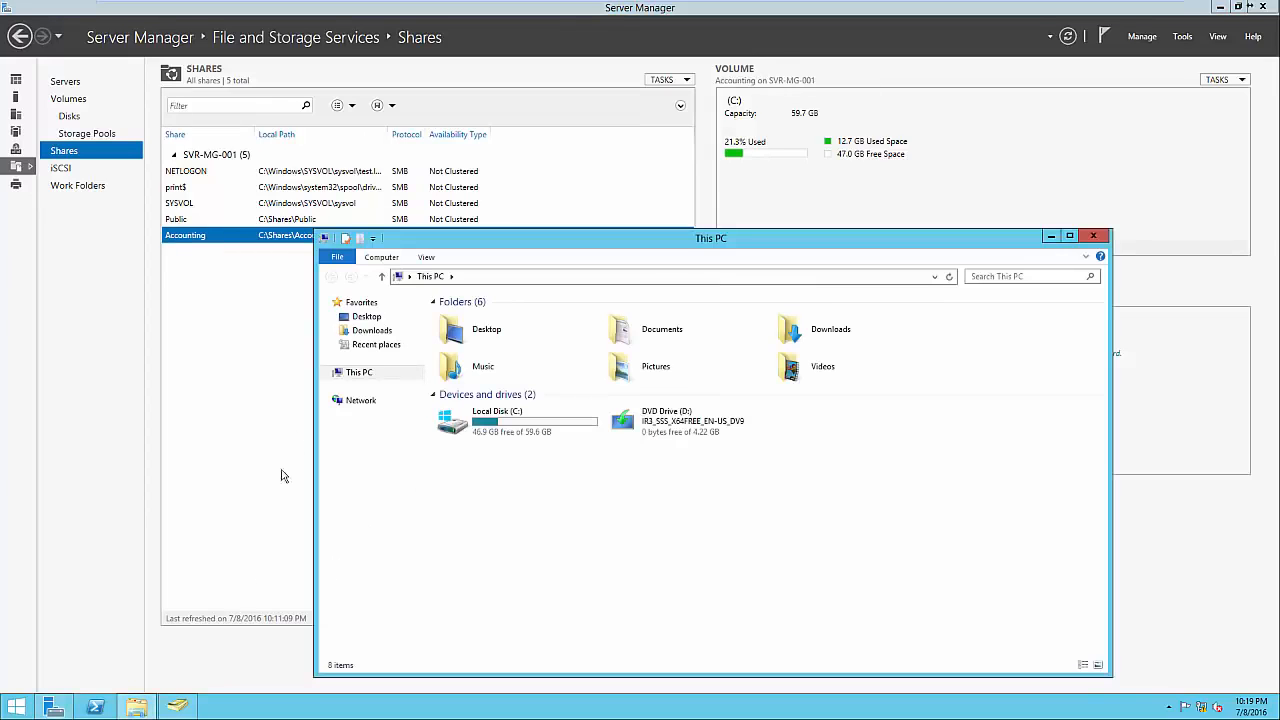
click(473, 280)
text(\\SVR)
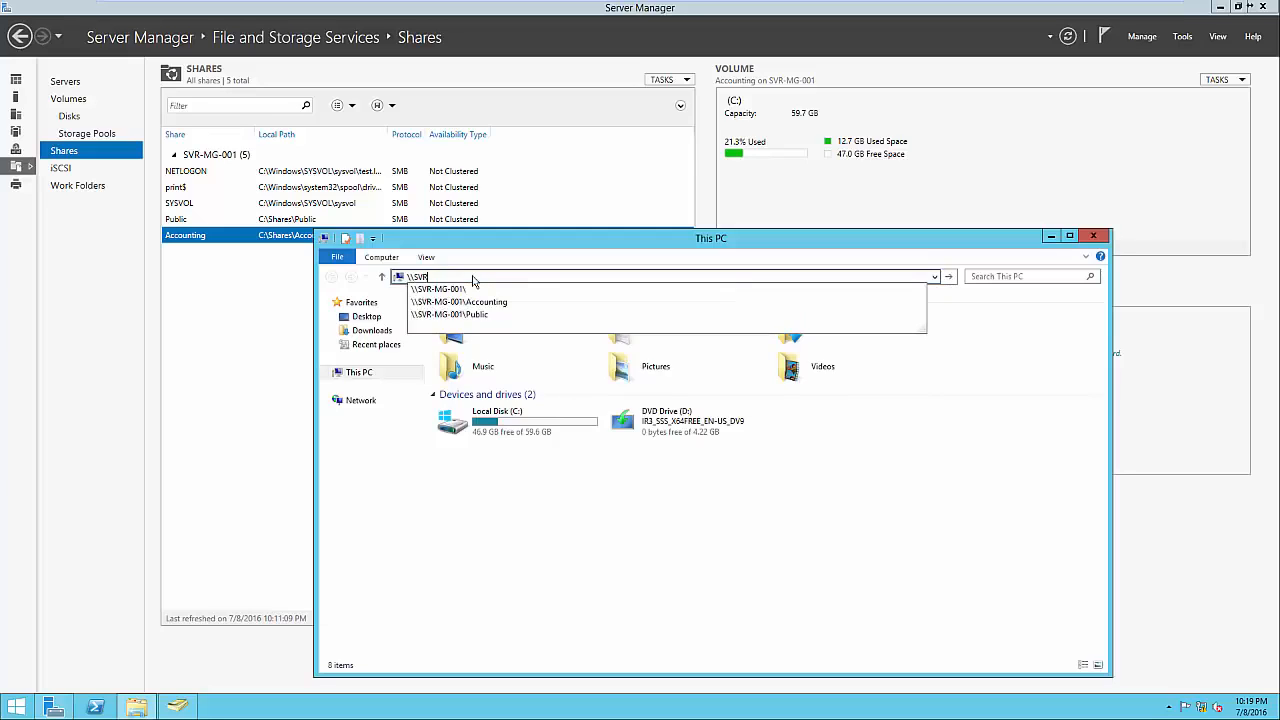
key(Down)
key(Down)
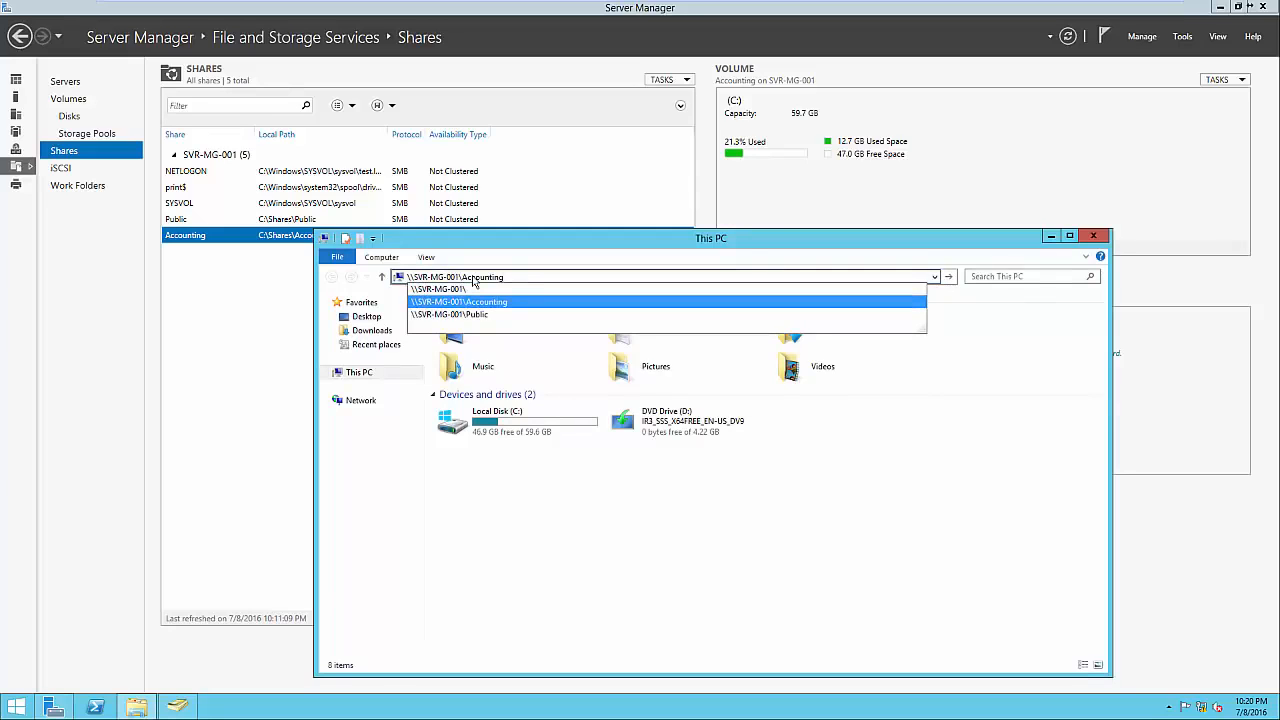
key(Return)
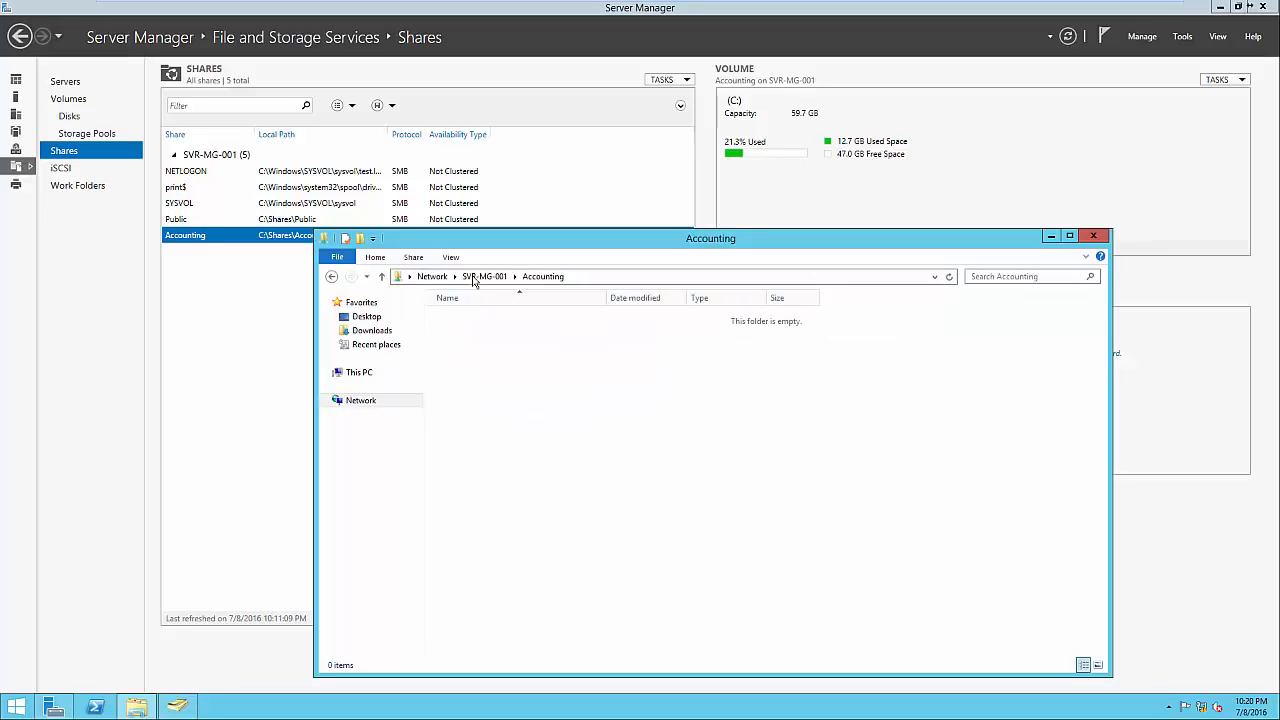
click(482, 281)
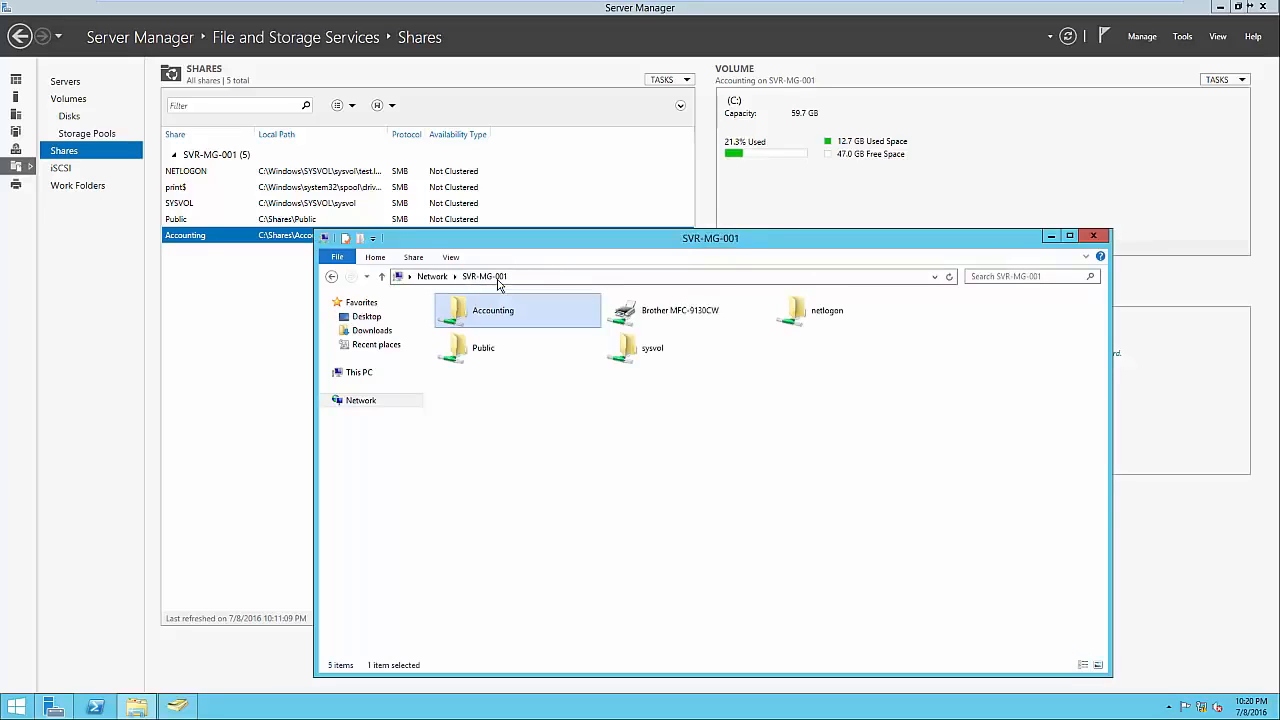
Check the Accounting share's Security tab for the Accounting and Administrators groups, then close it.
right_click(498, 313)
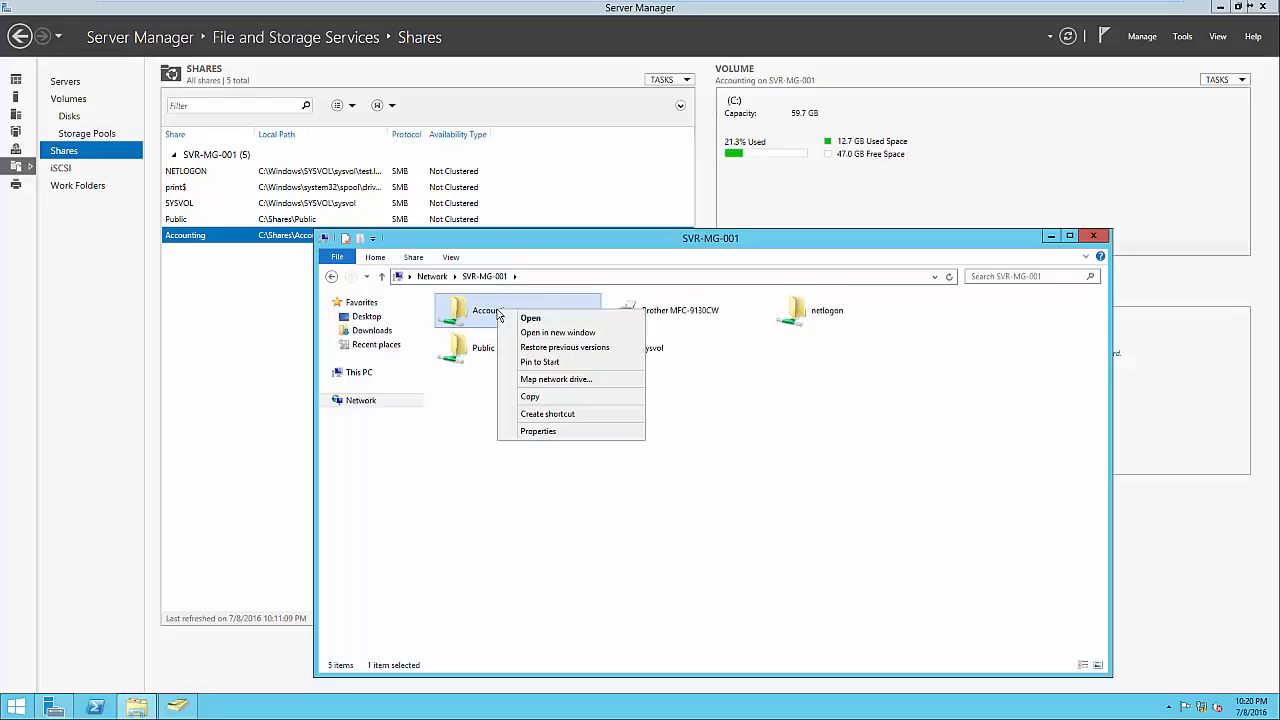
click(537, 431)
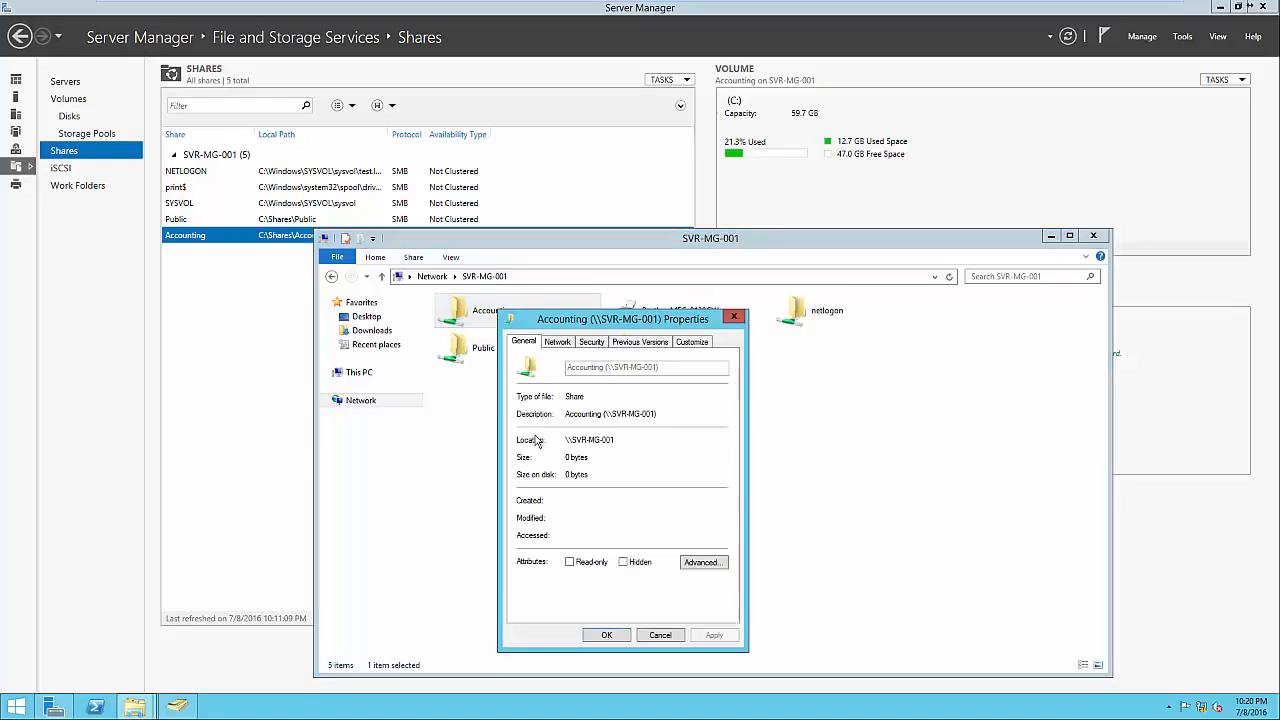
click(591, 342)
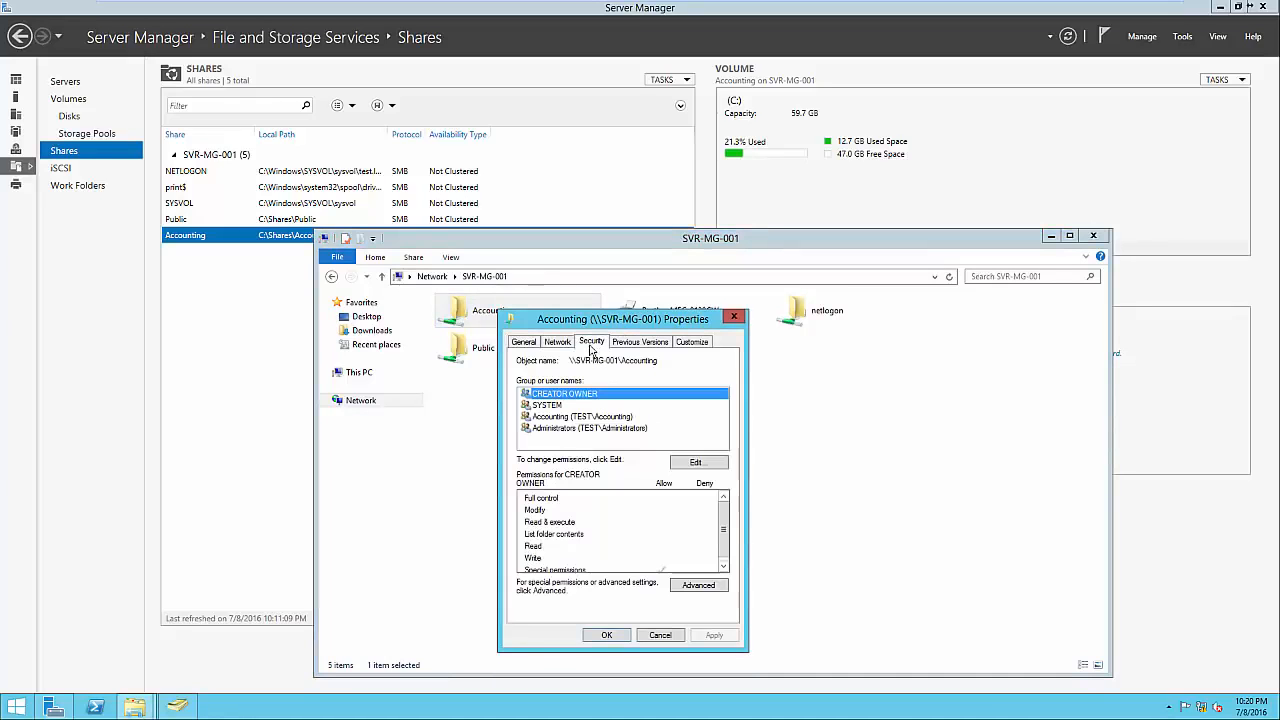
click(574, 417)
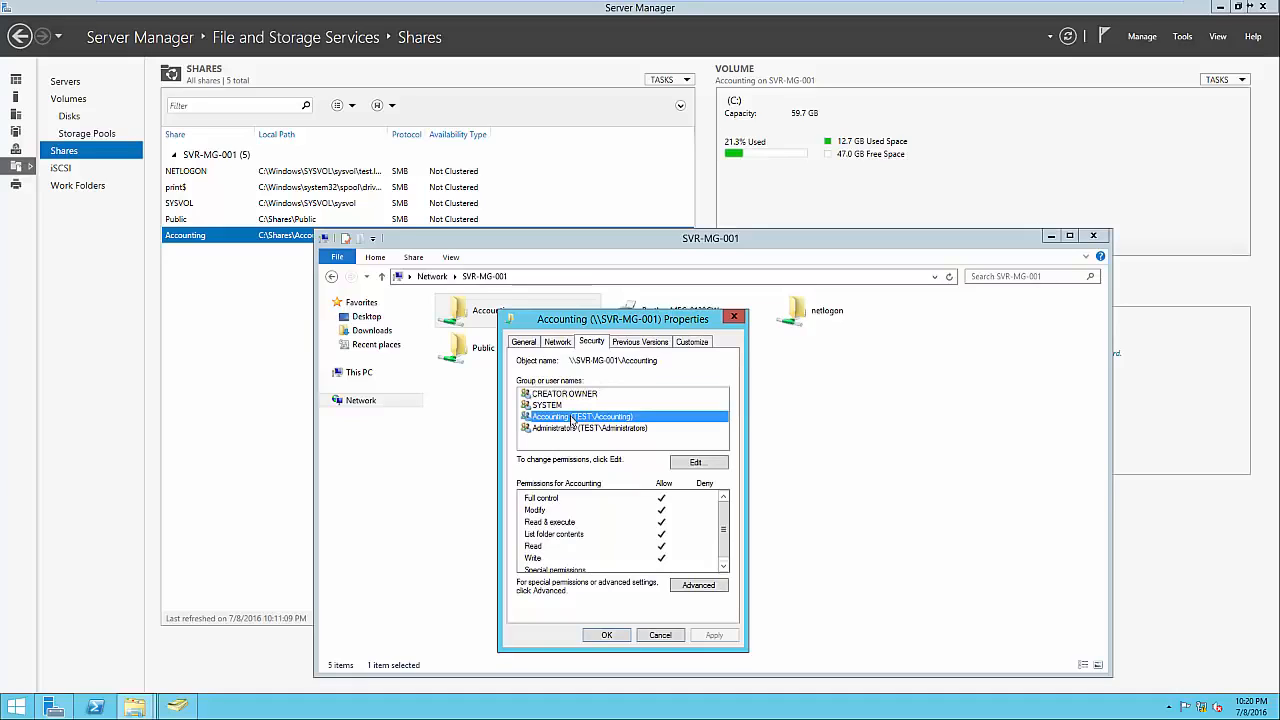
click(574, 428)
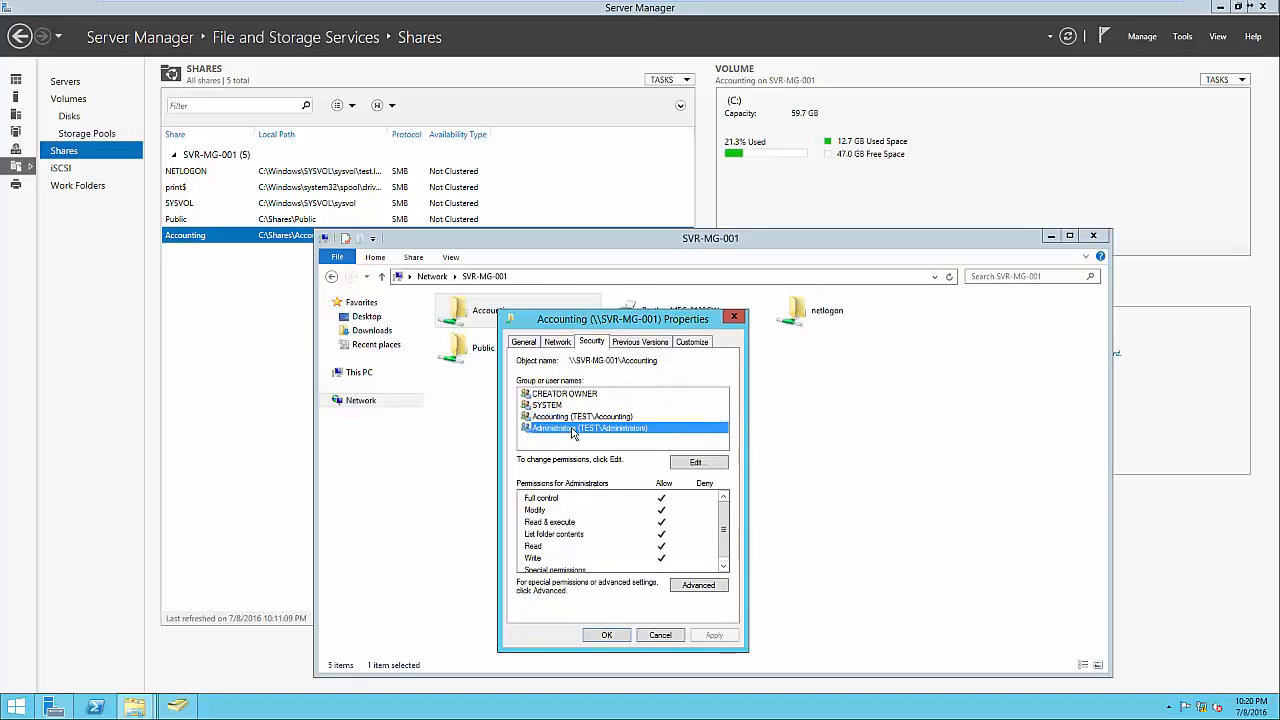
click(568, 445)
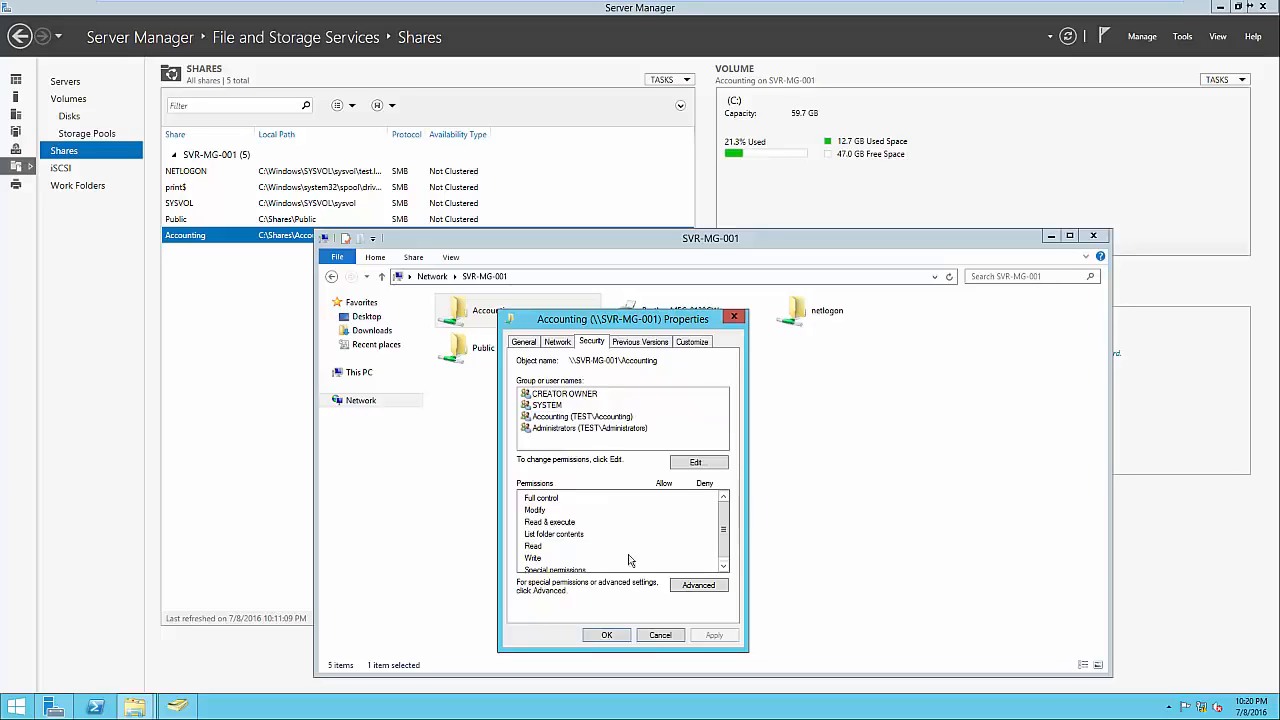
click(615, 636)
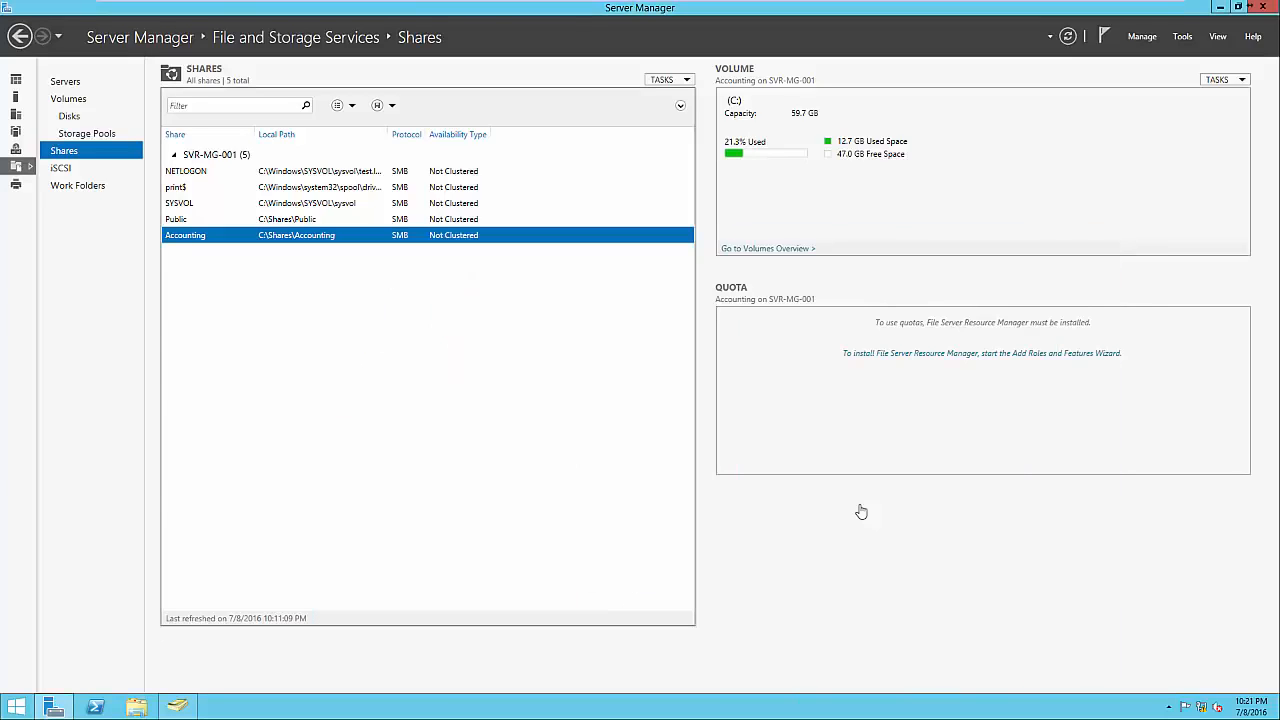